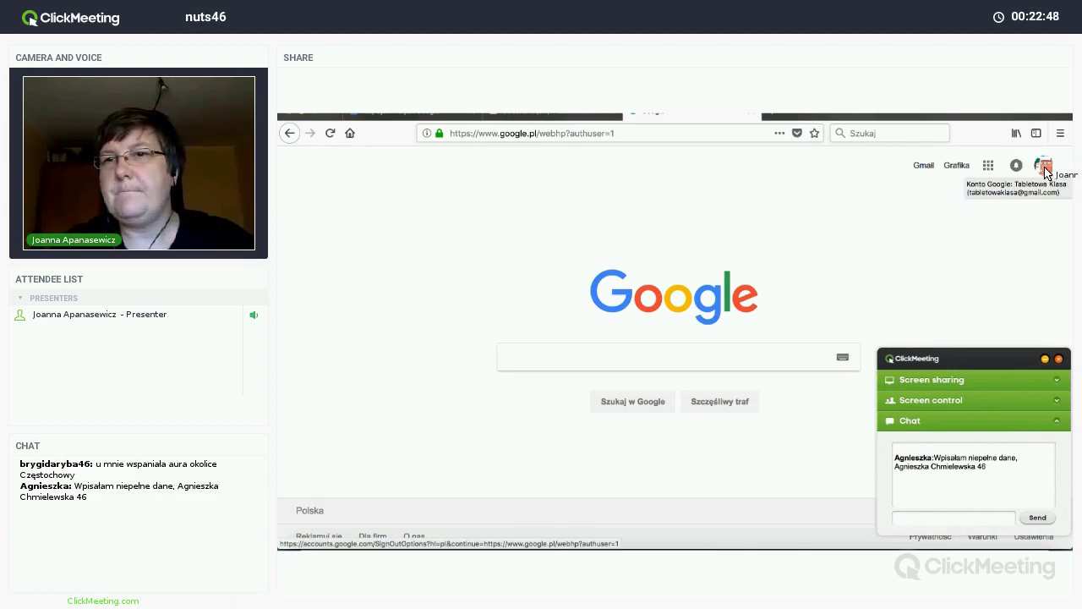
Step: Open the 'Wybierz zdjęcie profilowe' dialog via the avatar menu's 'Zmień' label on the profile picture
{"action": "left_click", "coordinate": [1044, 168]}
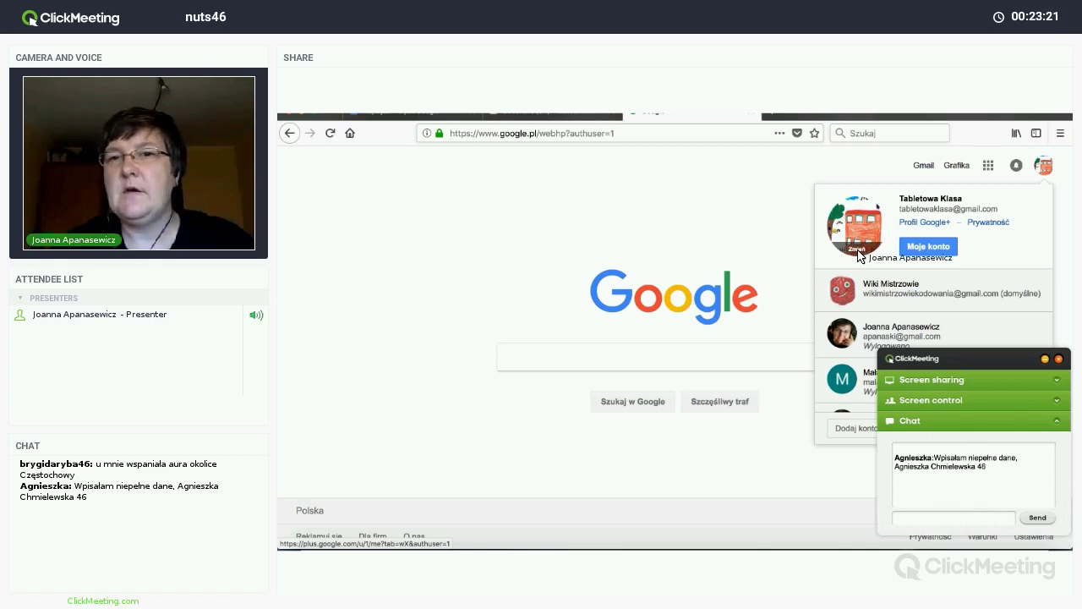
{"action": "left_click", "coordinate": [857, 249]}
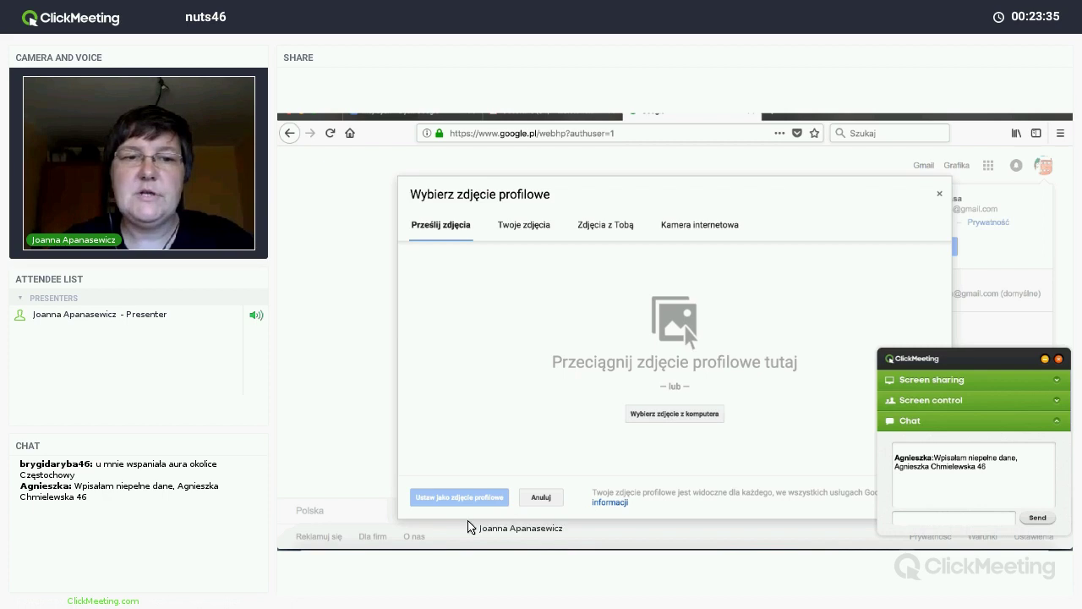
Step: Dismiss the profile photo dialog and bring up the Google apps grid beside the avatar
{"action": "mouse_move", "coordinate": [414, 554]}
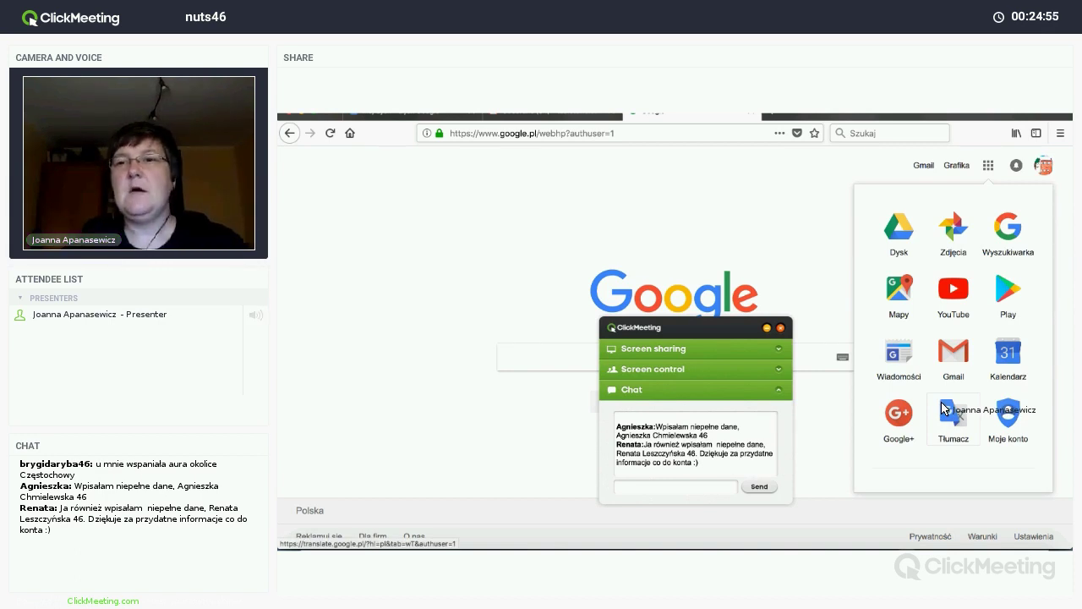
{"action": "scroll", "coordinate": [942, 408], "scroll_direction": "down", "scroll_amount": 3}
{"action": "scroll", "coordinate": [943, 408], "scroll_direction": "up", "scroll_amount": 4}
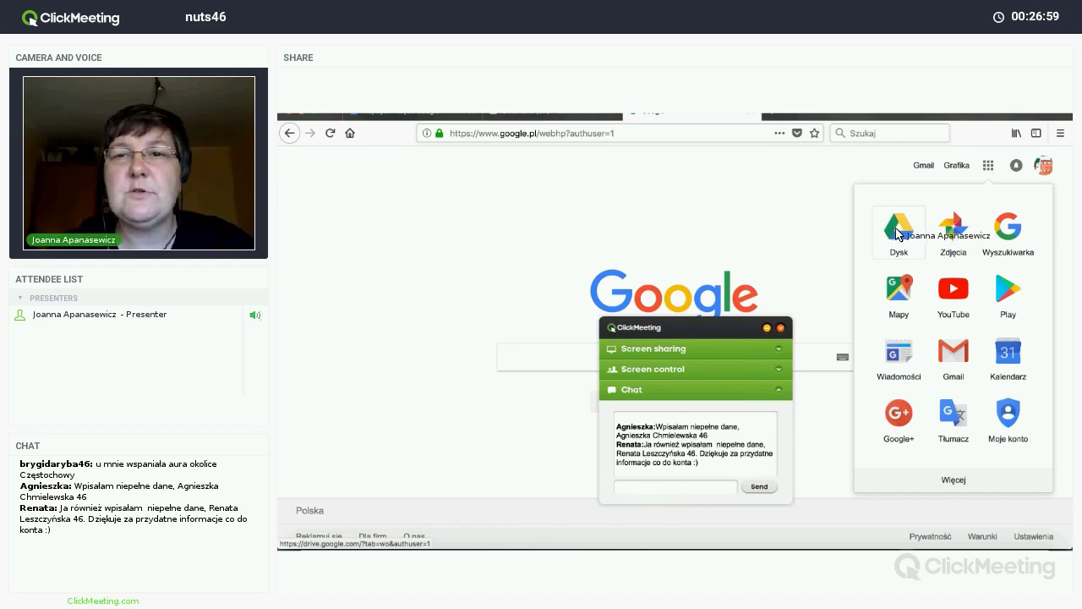
Step: Open Google Drive's Mój dysk, then load the Google homepage in a new tab
{"action": "left_click", "coordinate": [899, 230]}
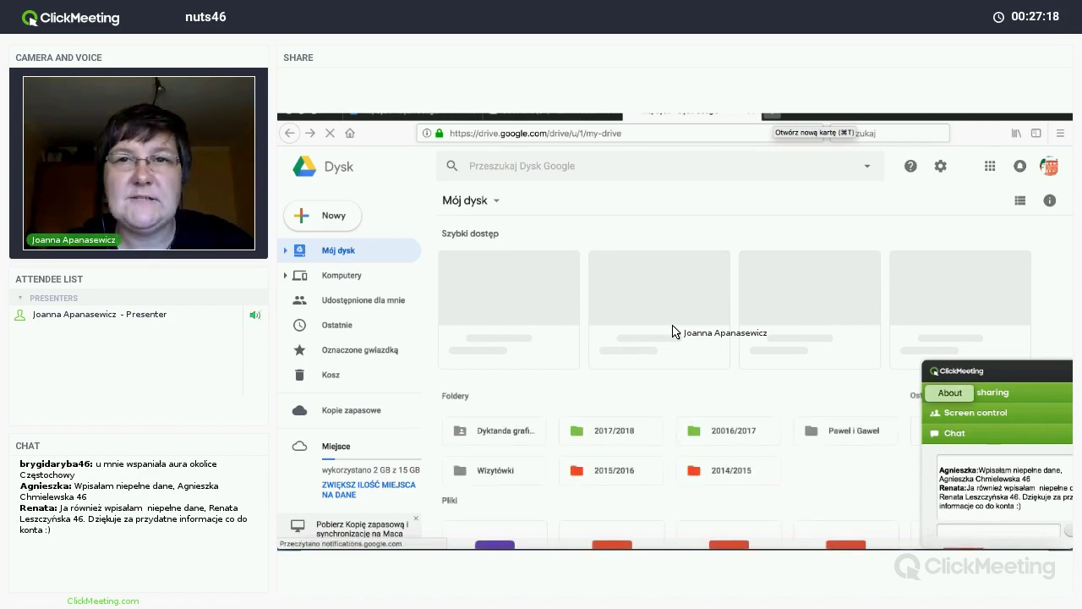
{"action": "key", "text": "super+t"}
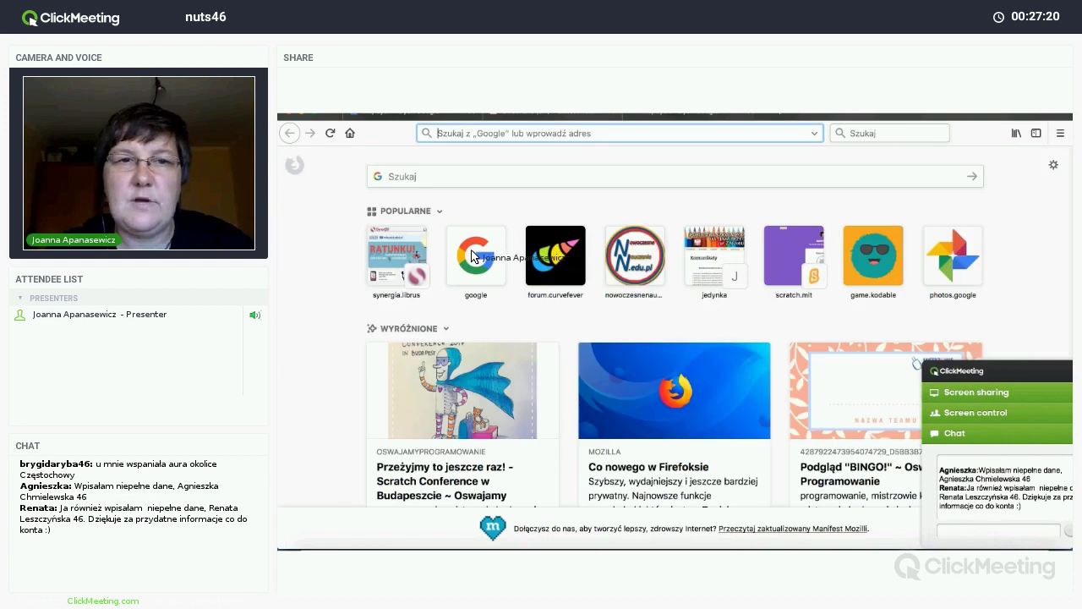
{"action": "left_click", "coordinate": [471, 255]}
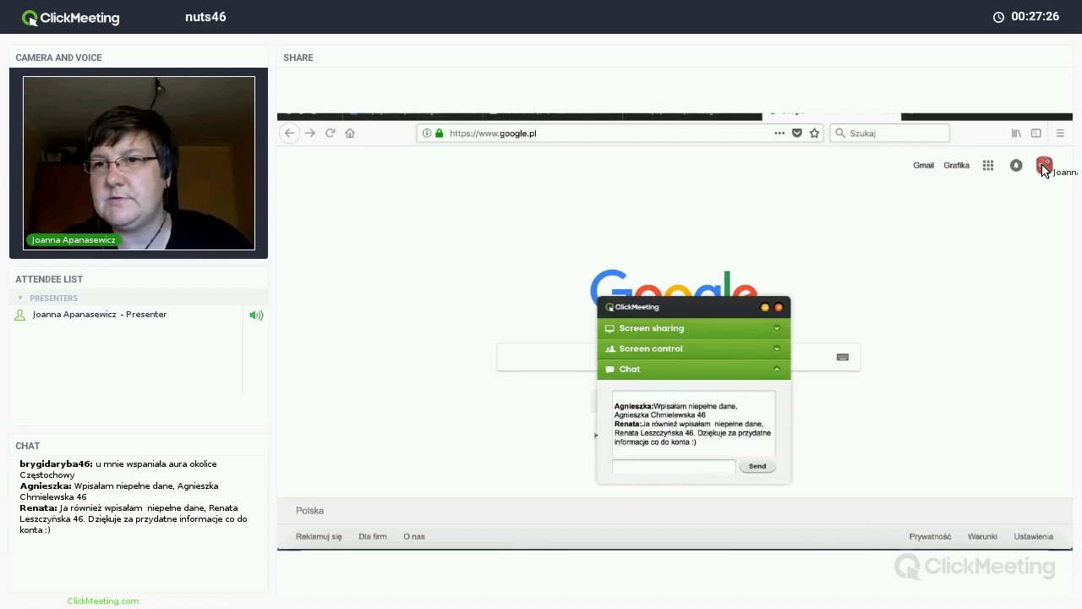
Step: Switch to the other signed-in Google account from the avatar's account list
{"action": "left_click", "coordinate": [1044, 167]}
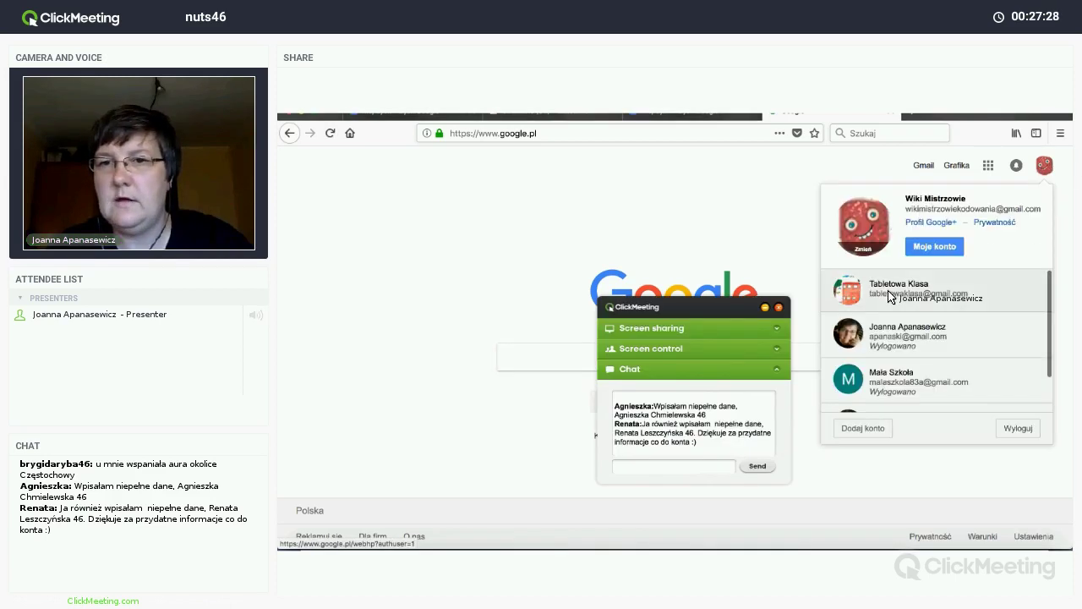
{"action": "left_click", "coordinate": [888, 296]}
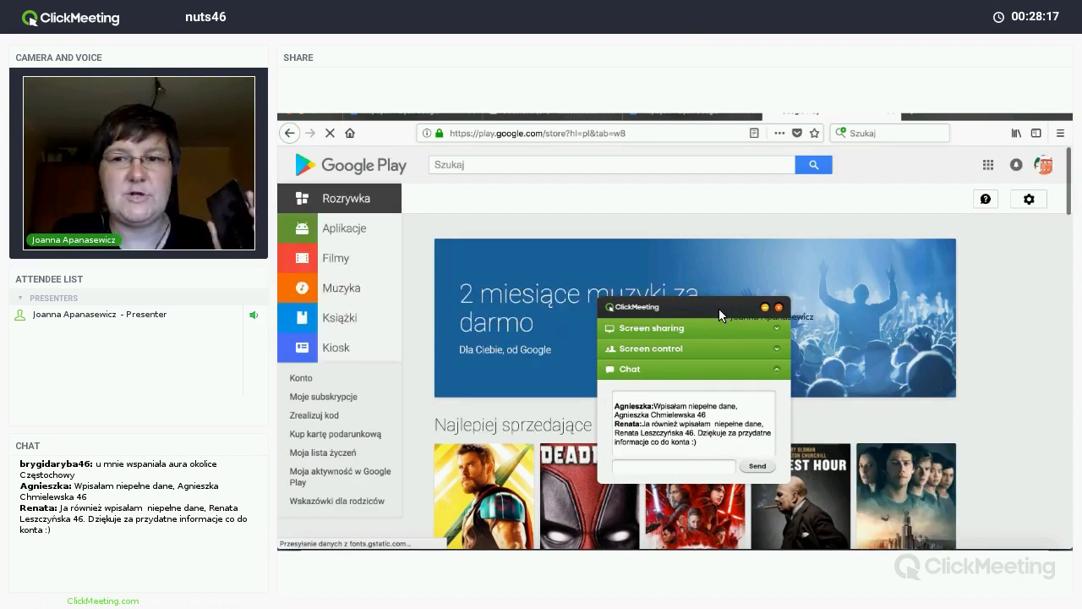
Step: Browse the Rozrywka page's book, album, app and film rows, then return to the top
{"action": "left_click_drag", "start_coordinate": [719, 308], "coordinate": [999, 371]}
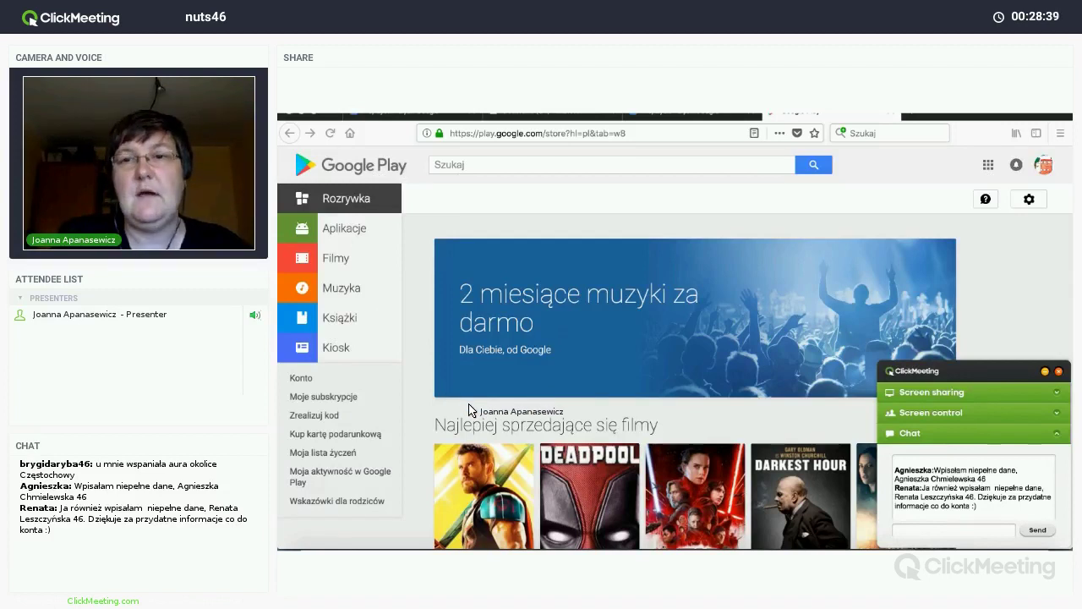
{"action": "scroll", "coordinate": [471, 410], "scroll_direction": "down", "scroll_amount": 3}
{"action": "scroll", "coordinate": [471, 410], "scroll_direction": "down", "scroll_amount": 1}
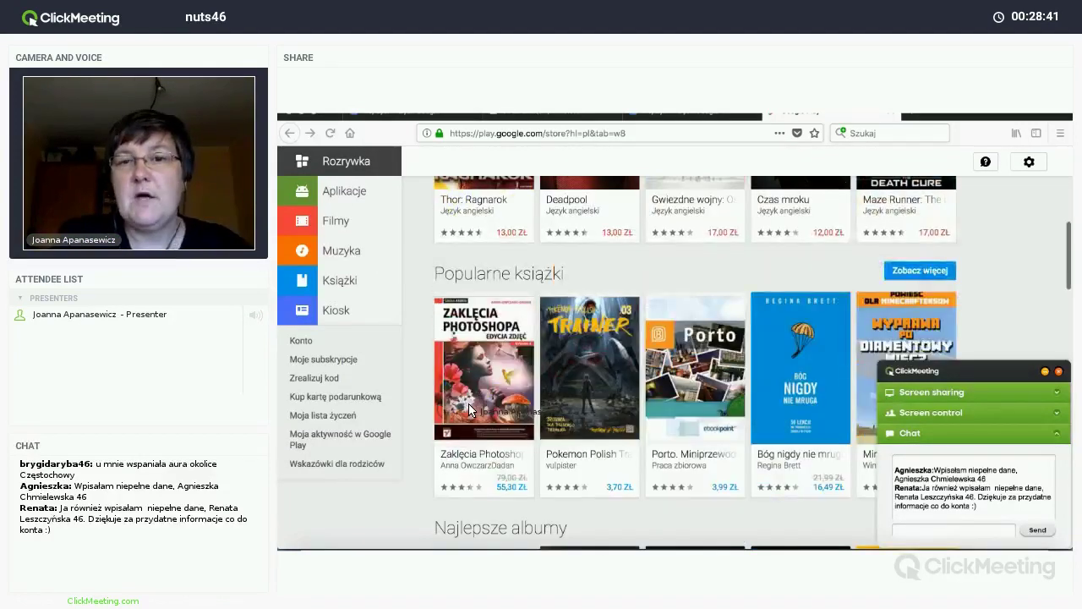
{"action": "scroll", "coordinate": [471, 410], "scroll_direction": "down", "scroll_amount": 2}
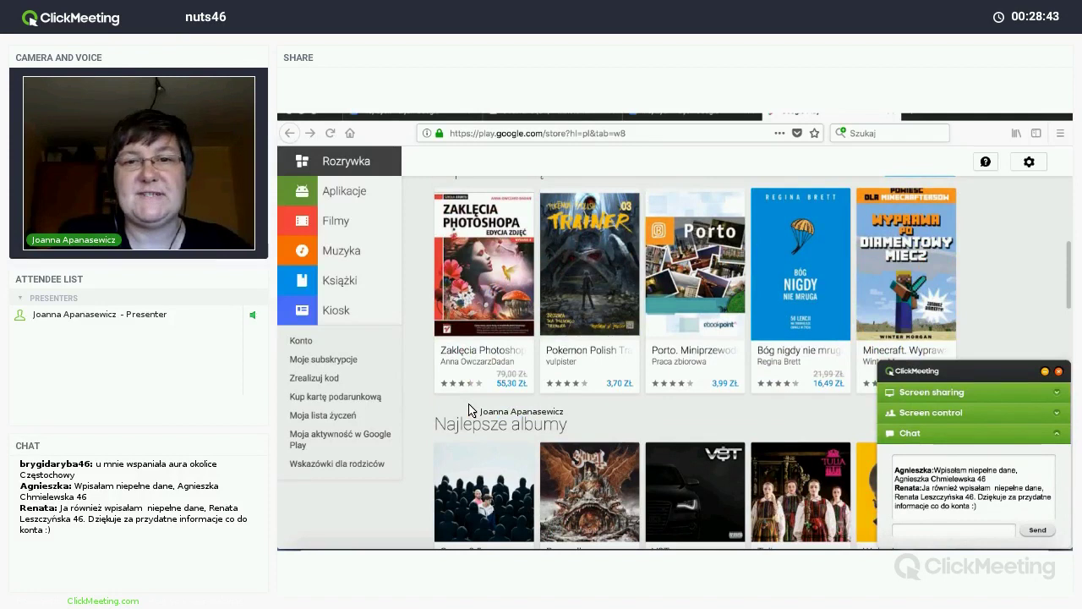
{"action": "scroll", "coordinate": [471, 409], "scroll_direction": "down", "scroll_amount": 2}
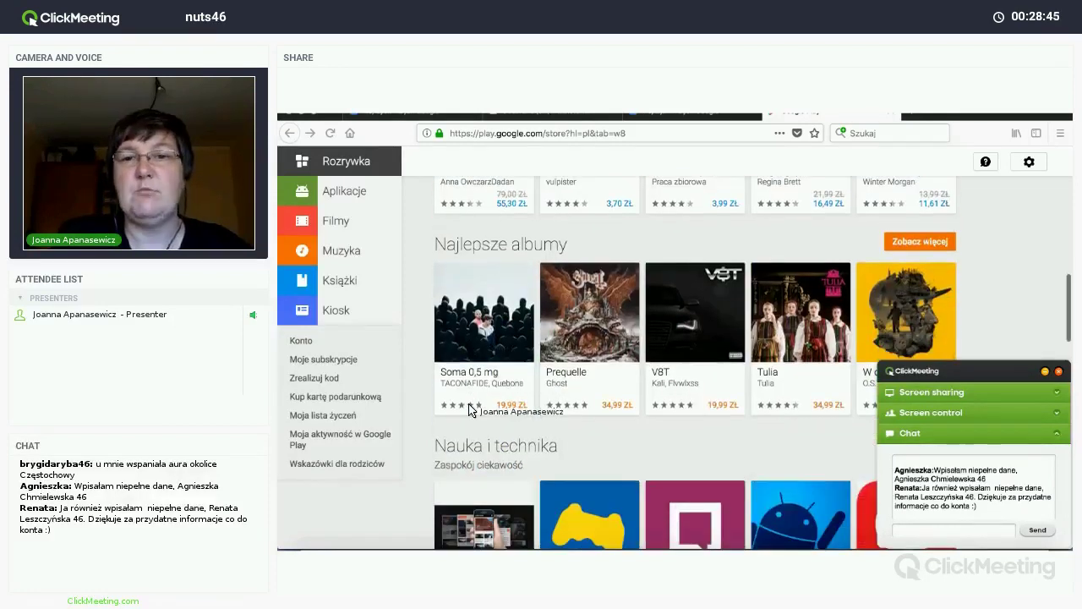
{"action": "scroll", "coordinate": [470, 409], "scroll_direction": "down", "scroll_amount": 2}
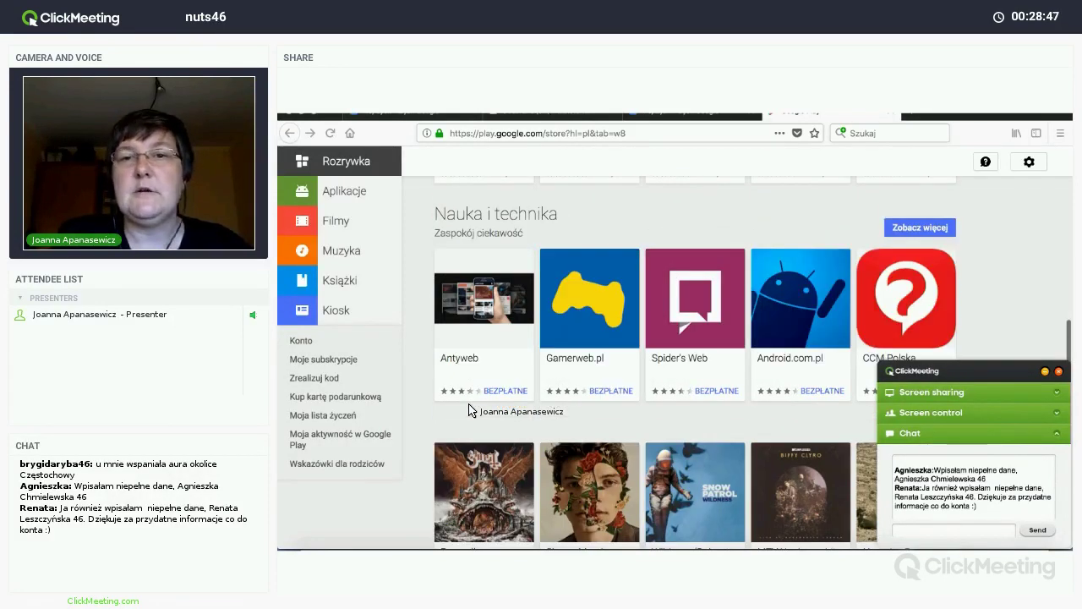
{"action": "scroll", "coordinate": [470, 409], "scroll_direction": "down", "scroll_amount": 1}
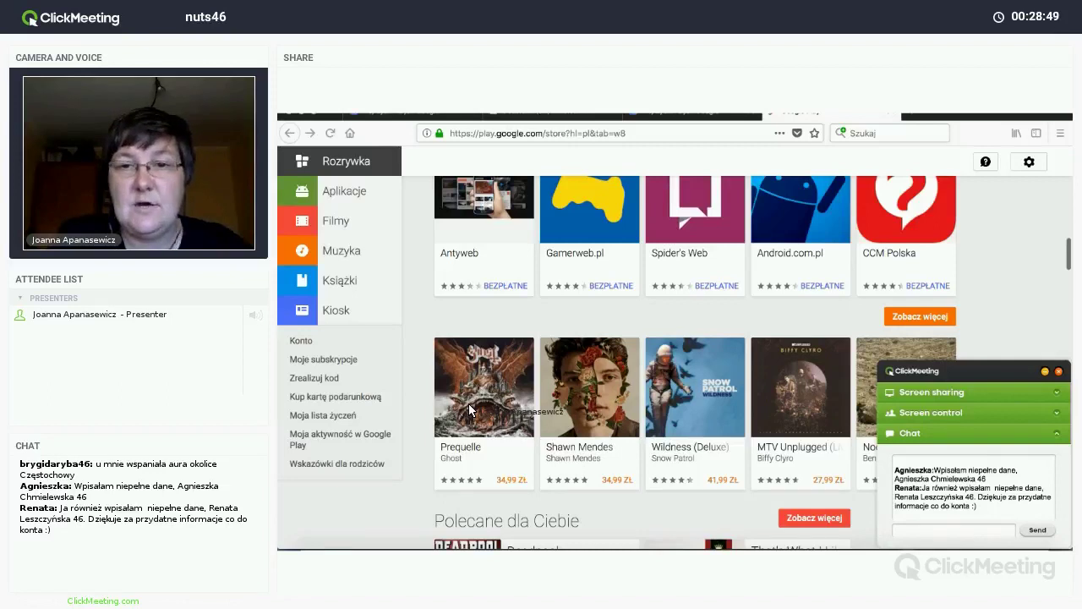
{"action": "scroll", "coordinate": [470, 410], "scroll_direction": "down", "scroll_amount": 3}
{"action": "scroll", "coordinate": [471, 410], "scroll_direction": "up", "scroll_amount": 2}
{"action": "scroll", "coordinate": [470, 409], "scroll_direction": "down", "scroll_amount": 1}
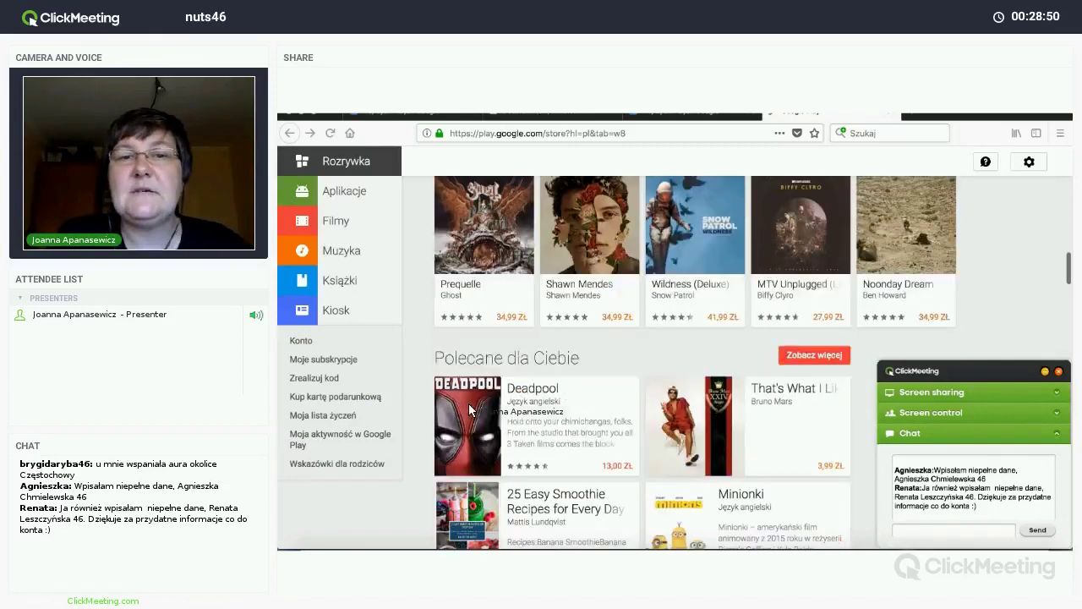
{"action": "scroll", "coordinate": [468, 403], "scroll_direction": "down", "scroll_amount": 2}
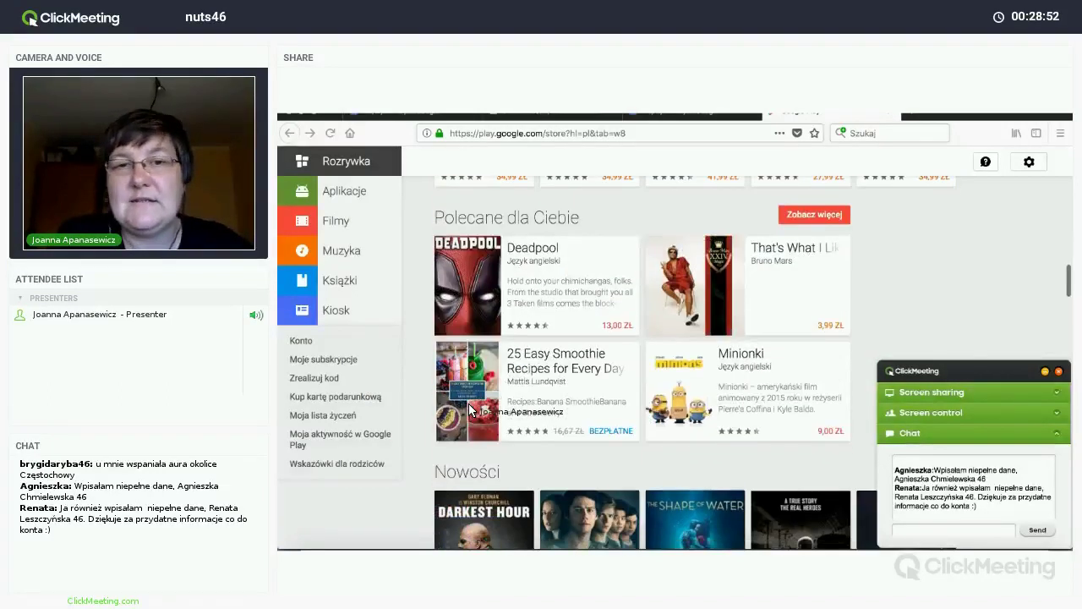
{"action": "scroll", "coordinate": [468, 404], "scroll_direction": "up", "scroll_amount": 5}
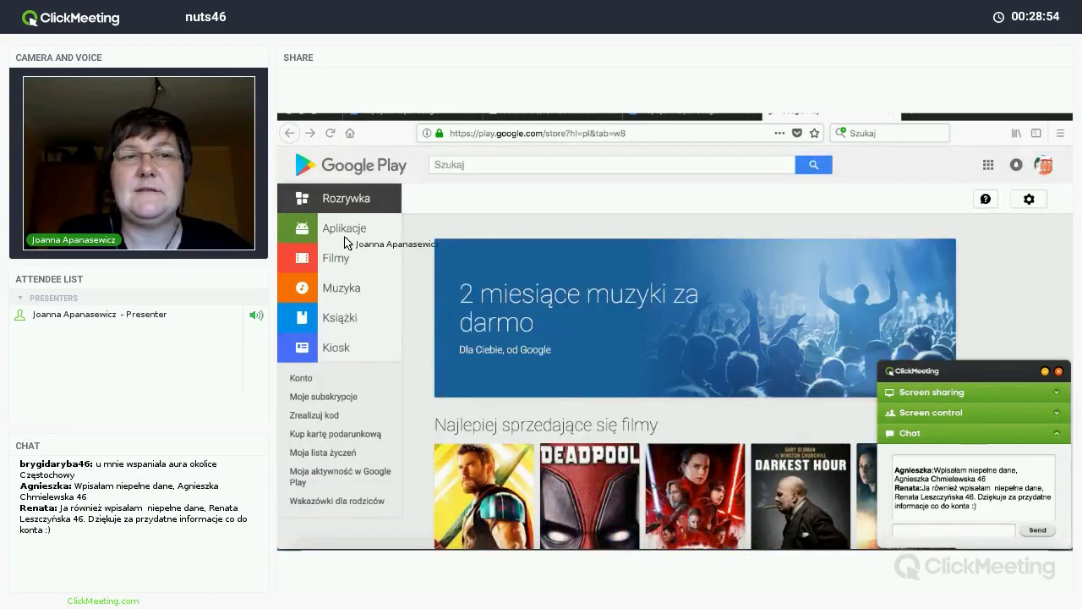
Step: Search the Google Play store for 'dysk'
{"action": "left_click", "coordinate": [491, 166]}
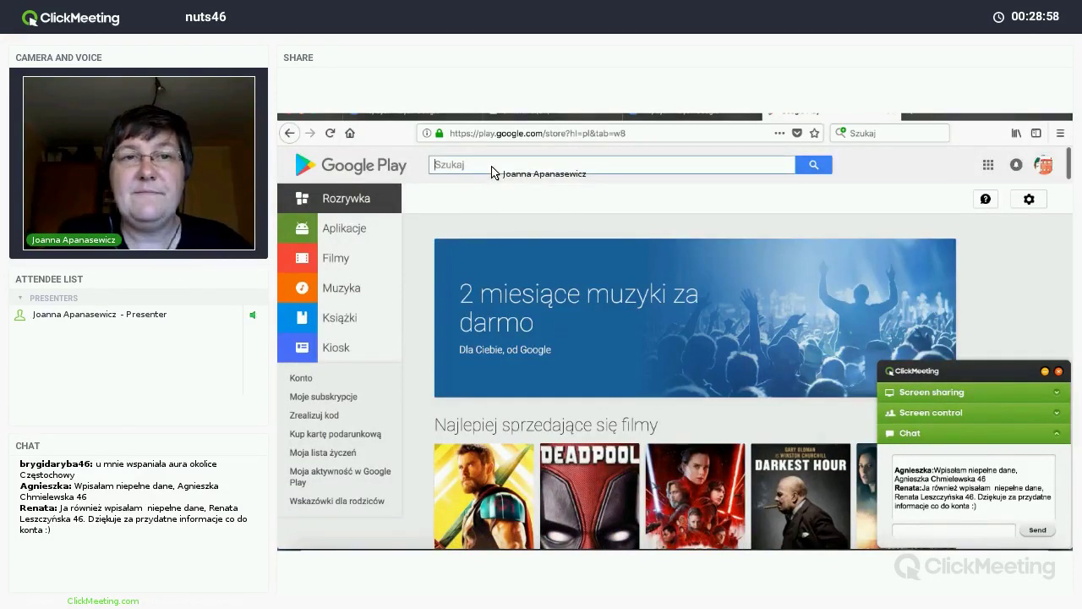
{"action": "type", "text": "d"}
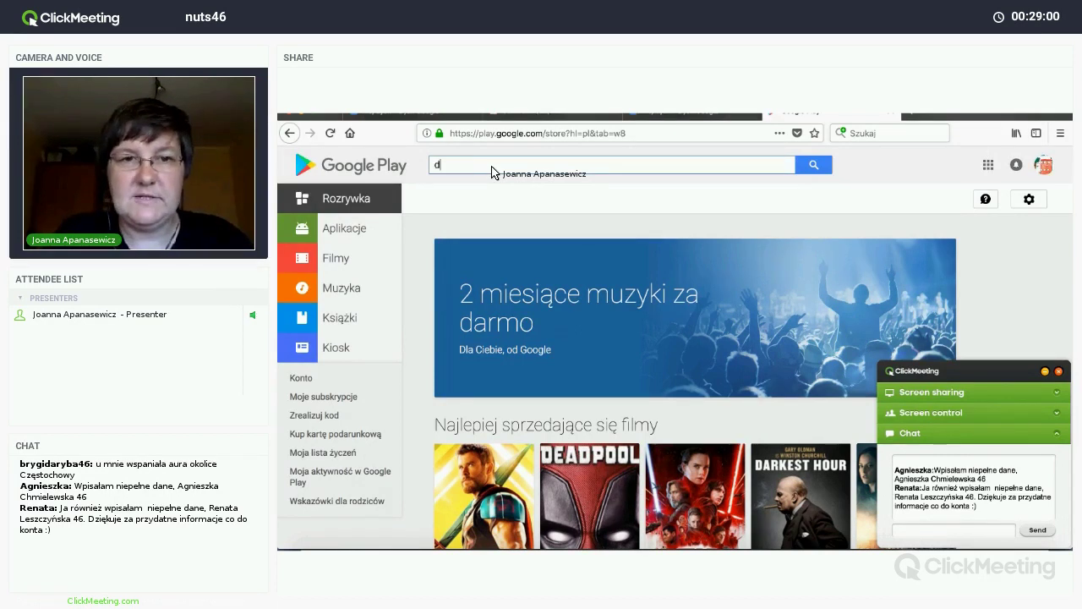
{"action": "type", "text": "y"}
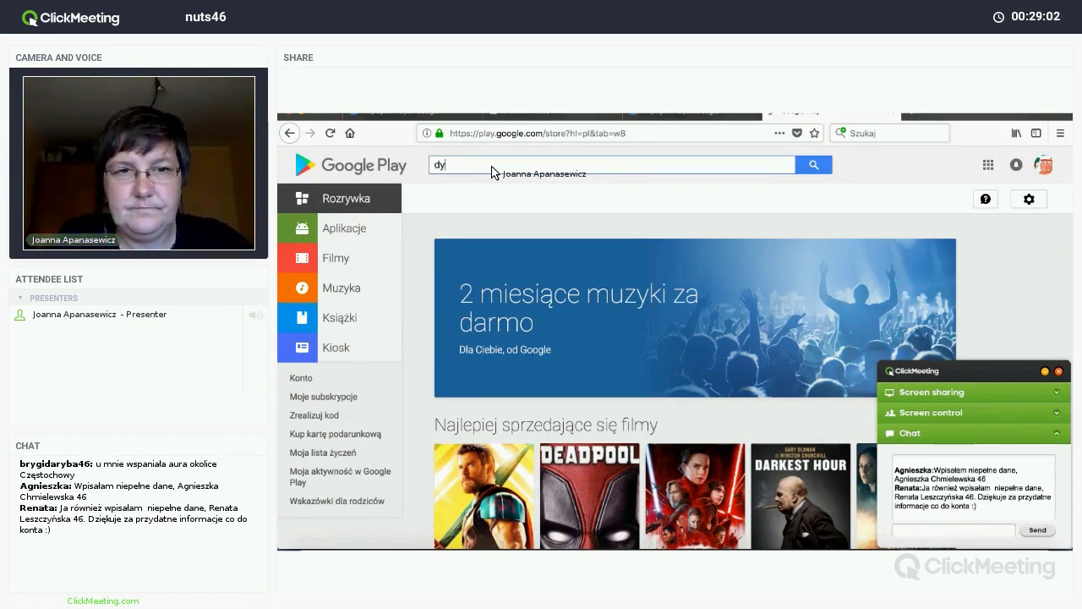
{"action": "type", "text": "sk"}
{"action": "key", "text": "Return"}
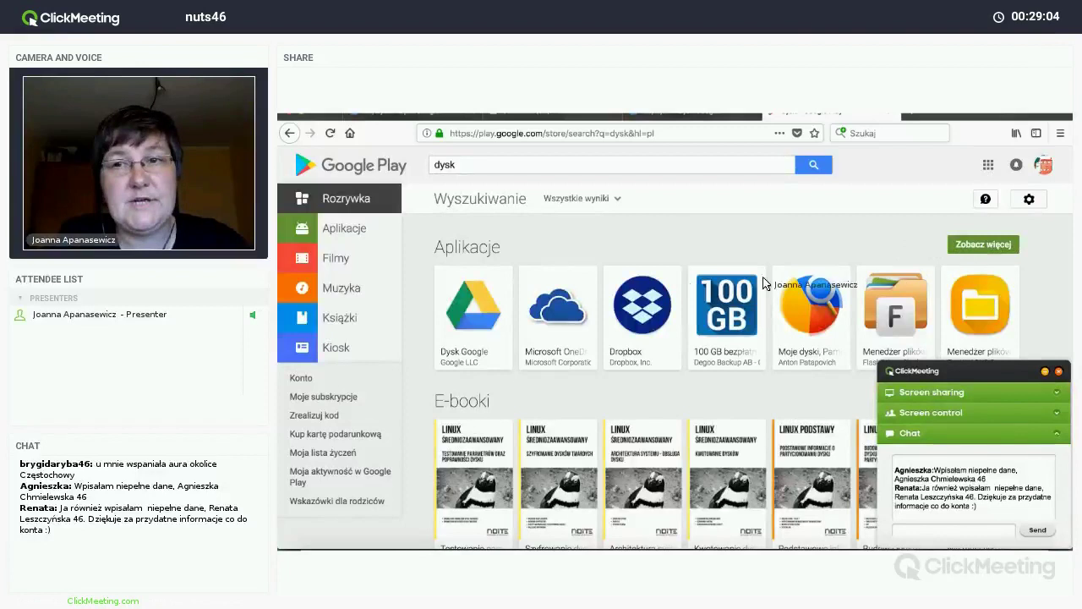
Step: Open the Dysk Google app's details from the full app results, then switch to the Chrome window
{"action": "left_click", "coordinate": [485, 301]}
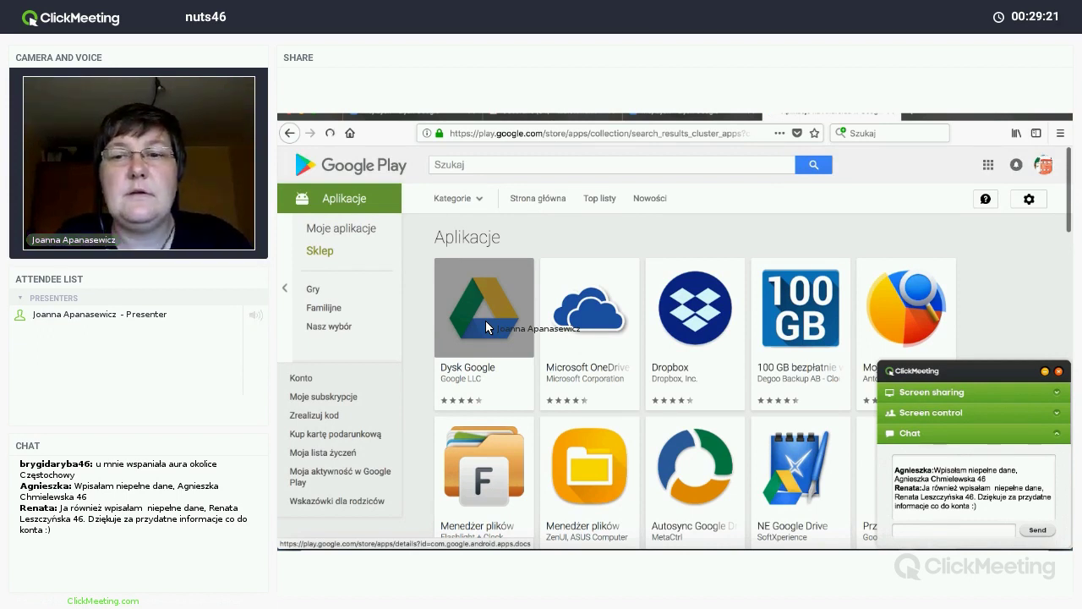
{"action": "left_click", "coordinate": [487, 327]}
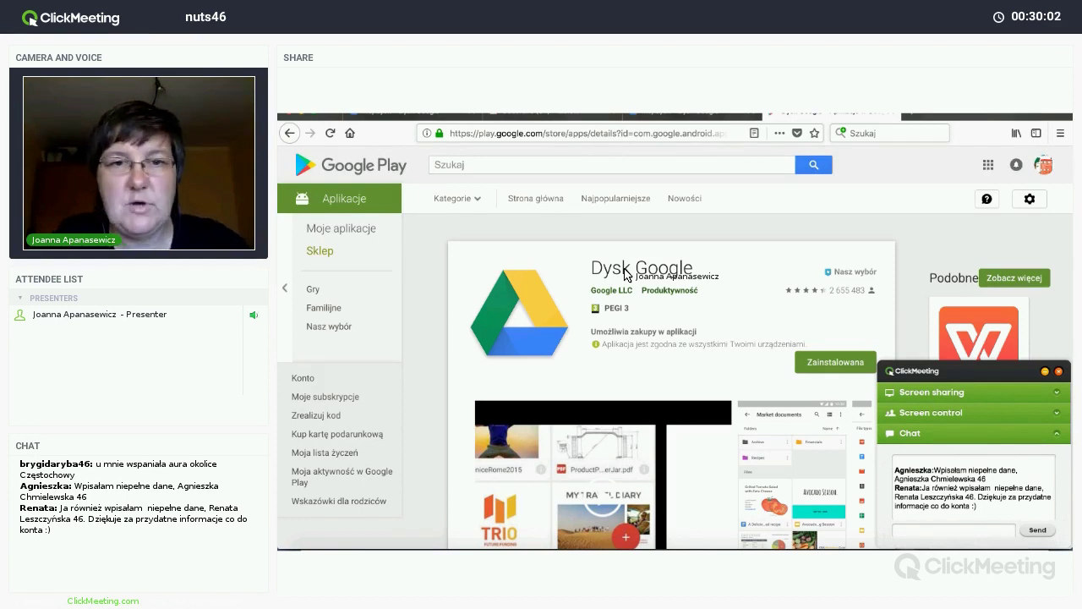
{"action": "key", "text": "ctrl+Up"}
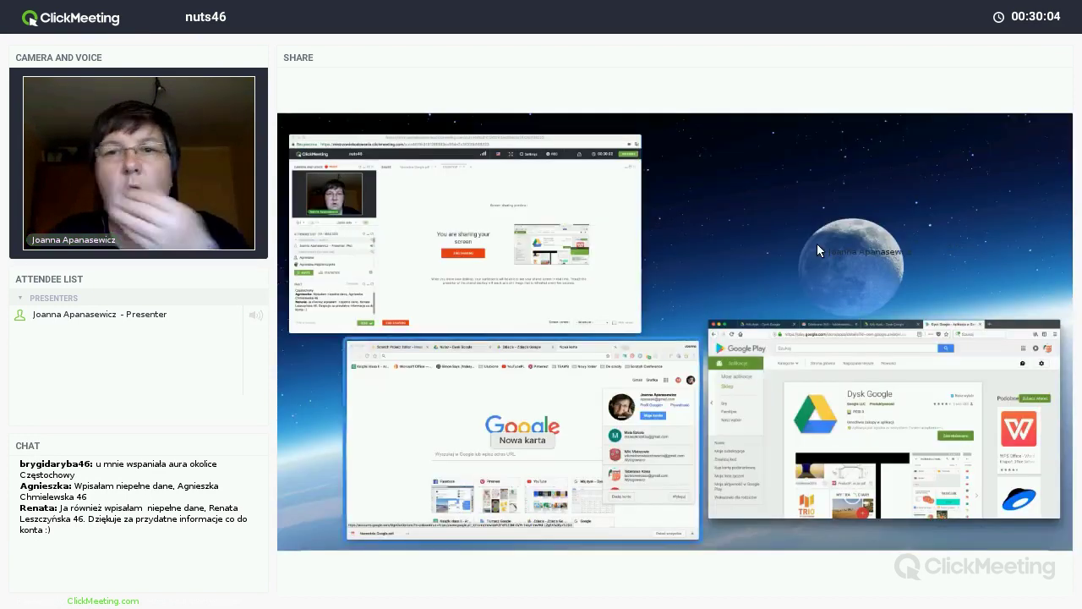
{"action": "left_click", "coordinate": [516, 423]}
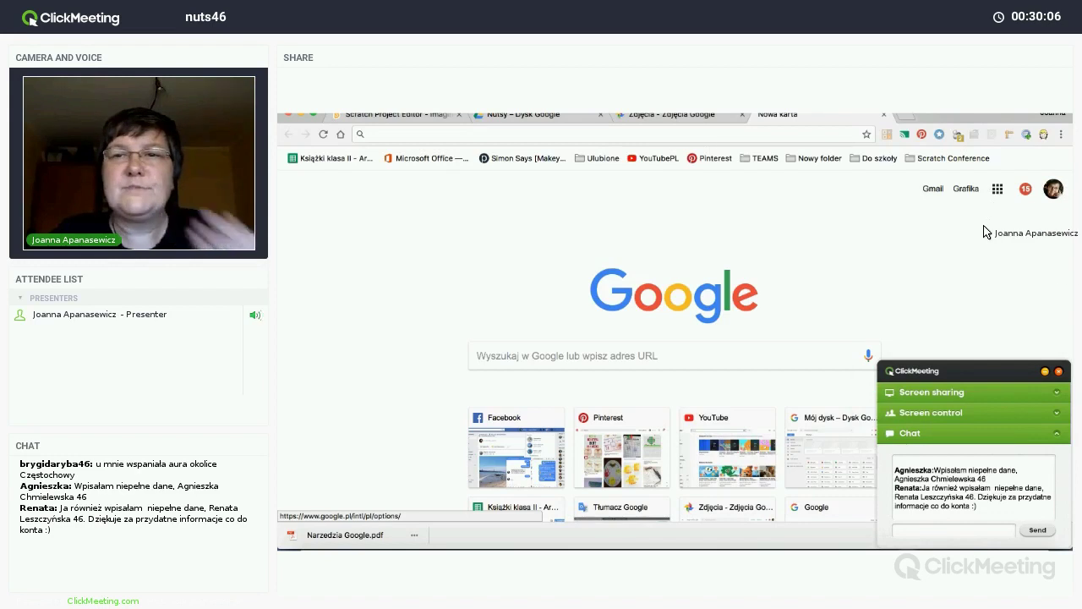
Step: In Chrome, open Google Play from the apps grid and search for 'dysk'
{"action": "left_click", "coordinate": [997, 189]}
{"action": "left_click", "coordinate": [962, 315]}
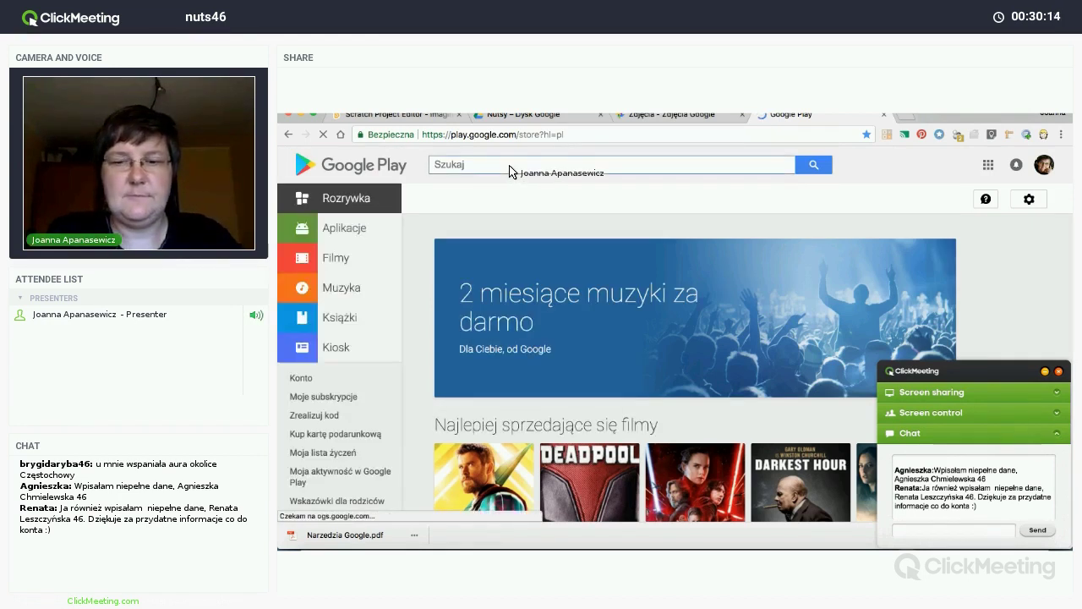
{"action": "type", "text": "dysk"}
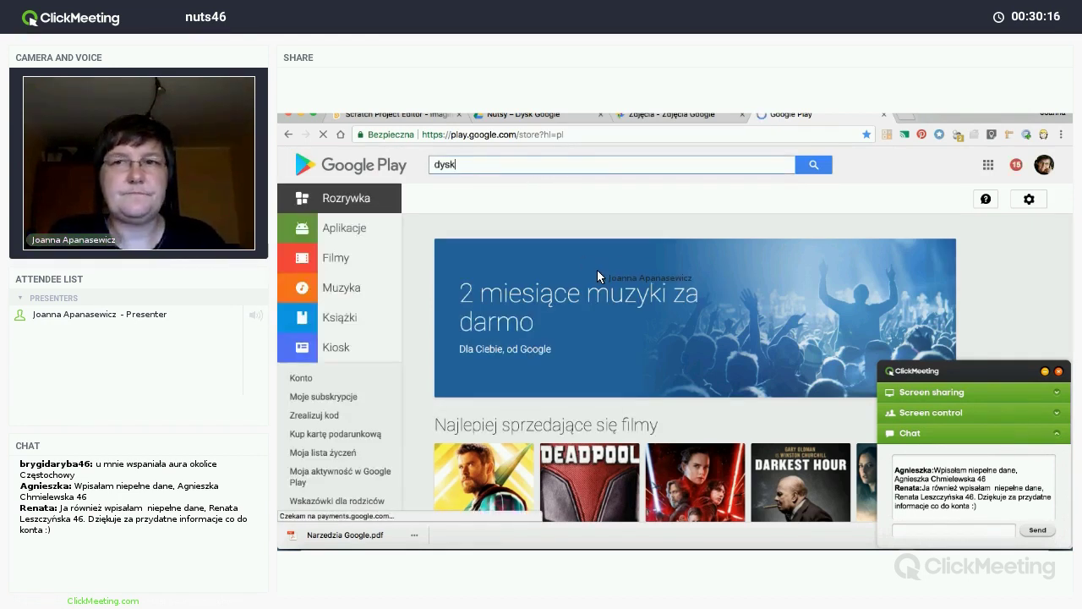
{"action": "key", "text": "Return"}
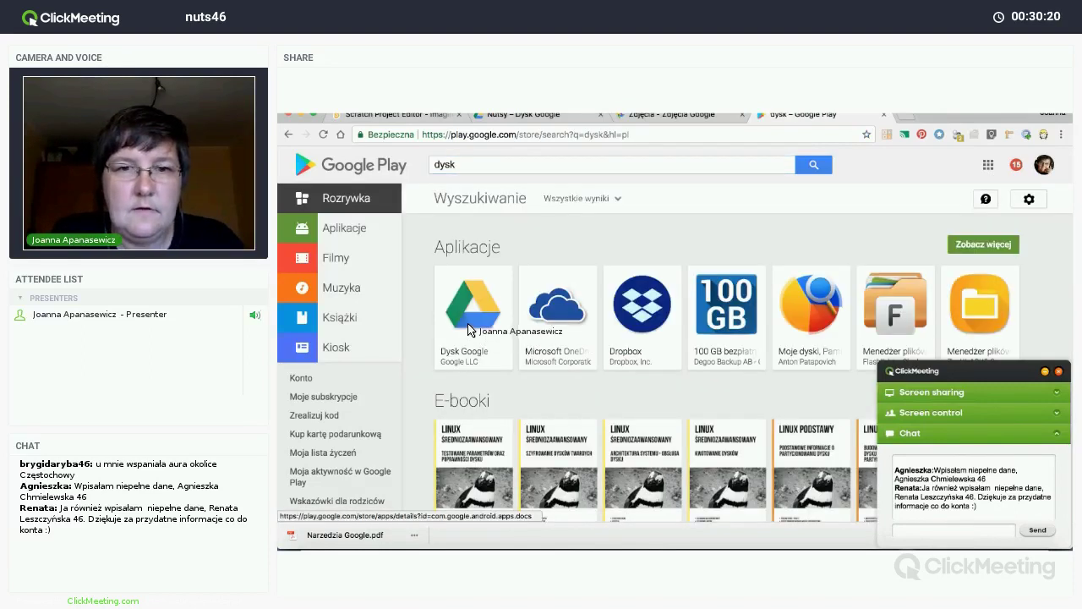
Step: Open the Dysk Google tile from the Aplikacje results to see its installed status
{"action": "left_click", "coordinate": [470, 328]}
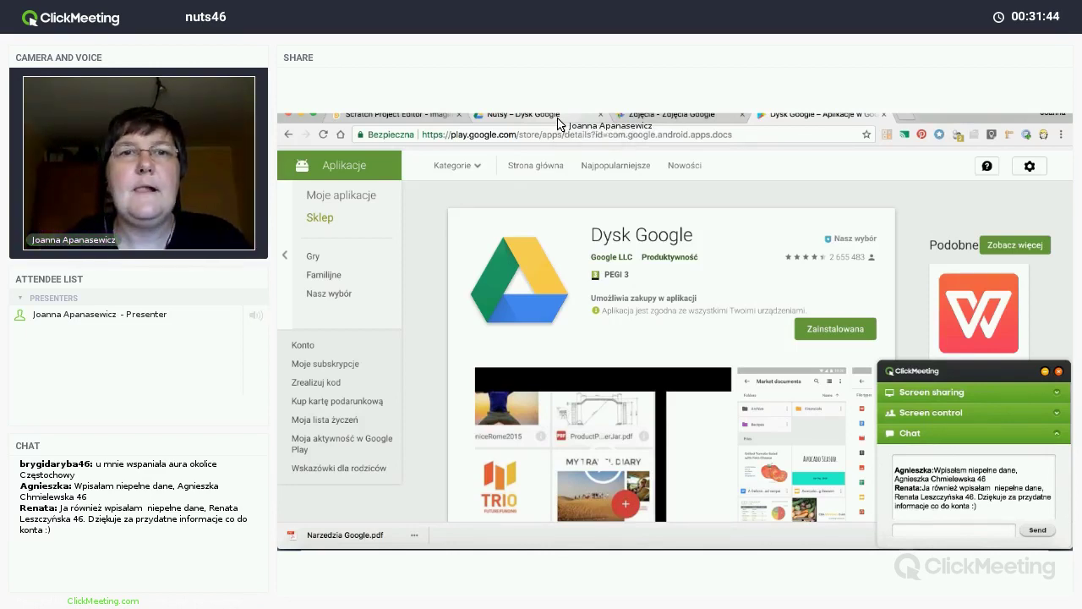
Step: Return to the 'Nutsy – Dysk Google' tab showing Mój dysk's image files
{"action": "left_click", "coordinate": [558, 117]}
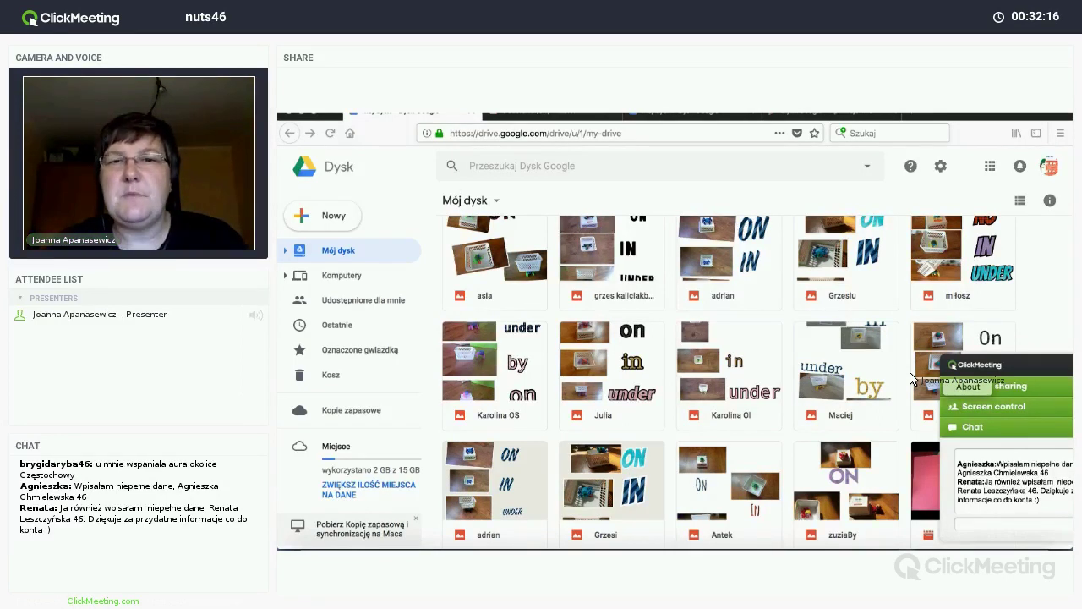
{"action": "scroll", "coordinate": [911, 378], "scroll_direction": "down", "scroll_amount": 5}
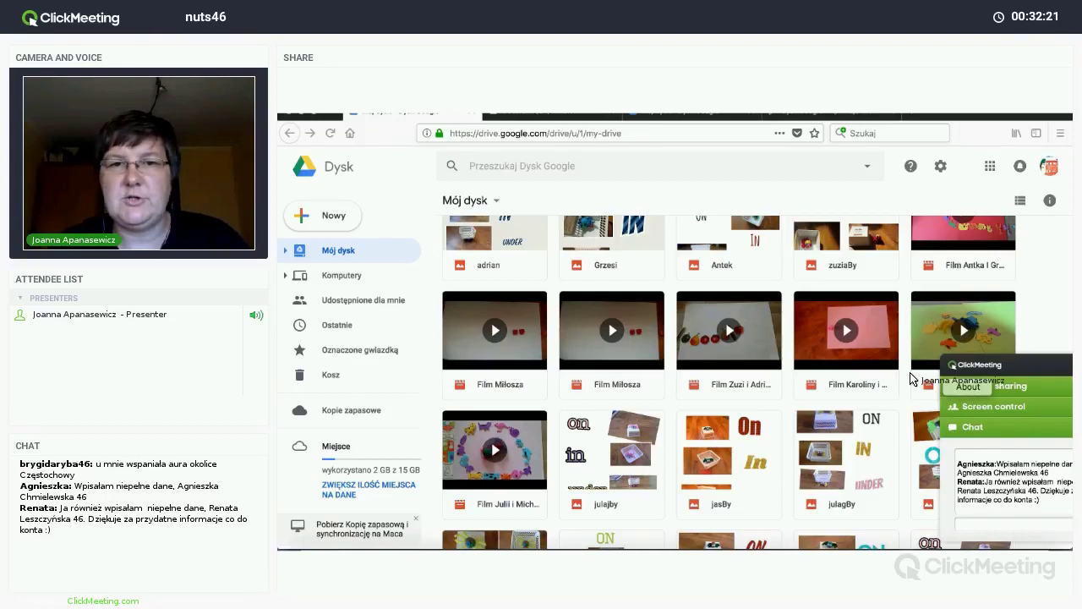
{"action": "scroll", "coordinate": [911, 378], "scroll_direction": "down", "scroll_amount": 10}
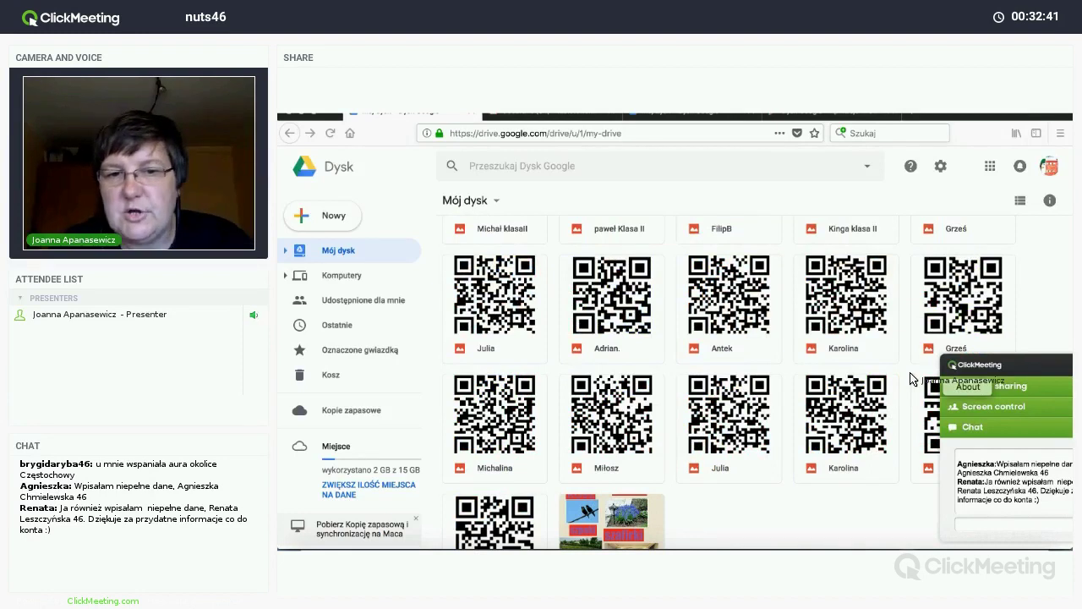
{"action": "scroll", "coordinate": [910, 379], "scroll_direction": "down", "scroll_amount": 5}
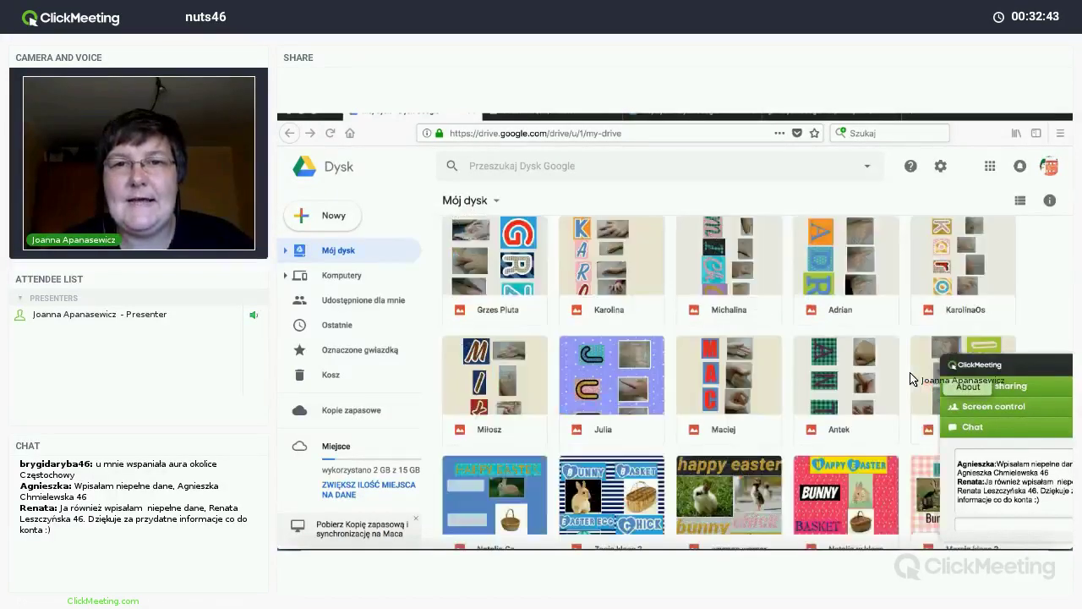
{"action": "scroll", "coordinate": [910, 379], "scroll_direction": "down", "scroll_amount": 10}
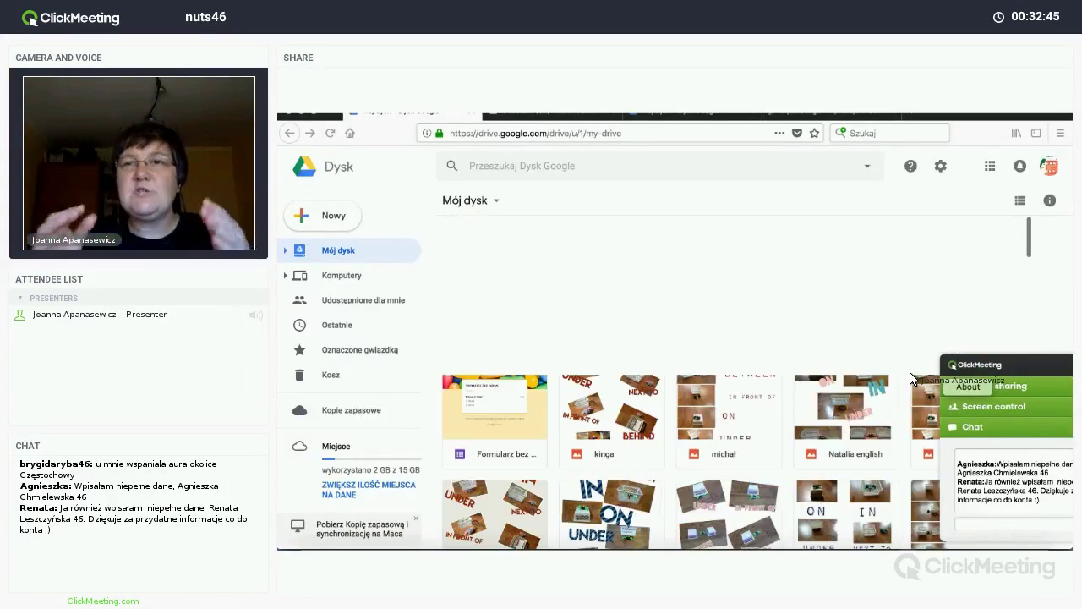
{"action": "scroll", "coordinate": [910, 379], "scroll_direction": "up", "scroll_amount": 5}
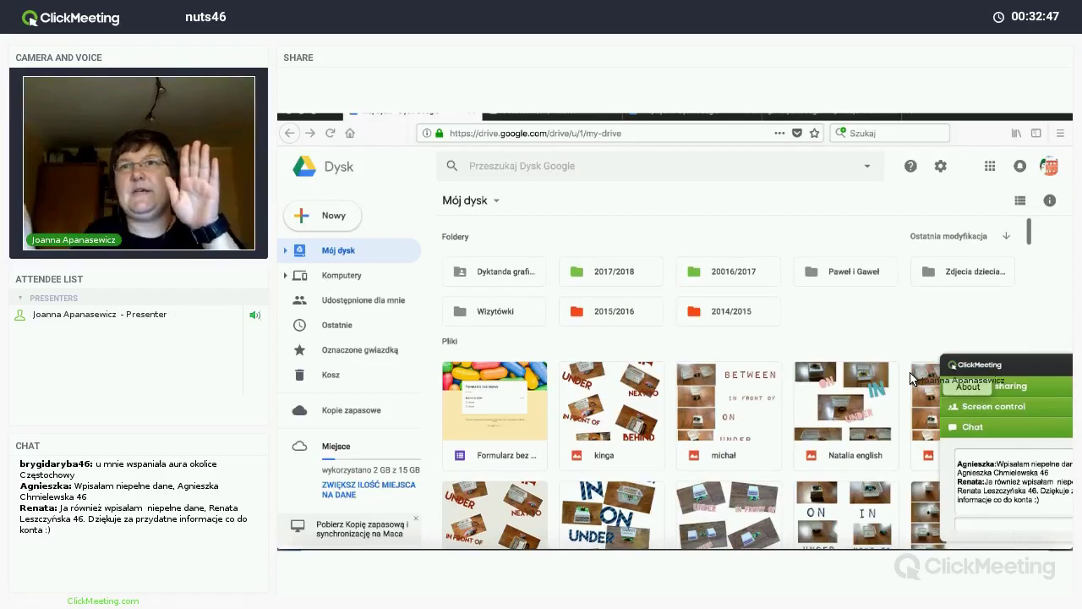
{"action": "scroll", "coordinate": [911, 378], "scroll_direction": "up", "scroll_amount": 3}
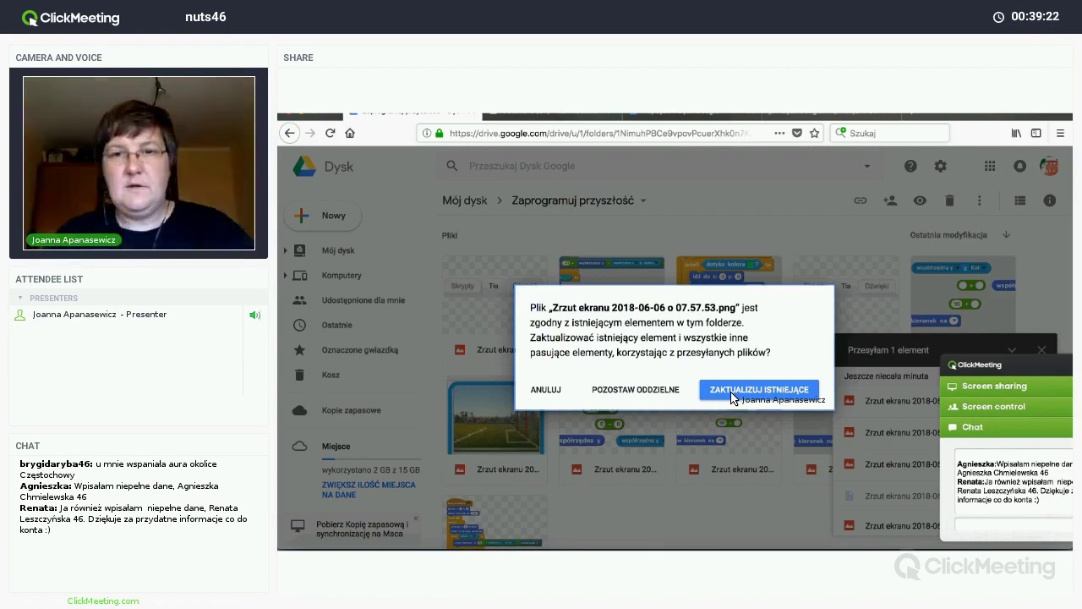
Step: Replace the existing duplicate file during the upload, then bring up the desktop screenshots folder
{"action": "left_click", "coordinate": [732, 394]}
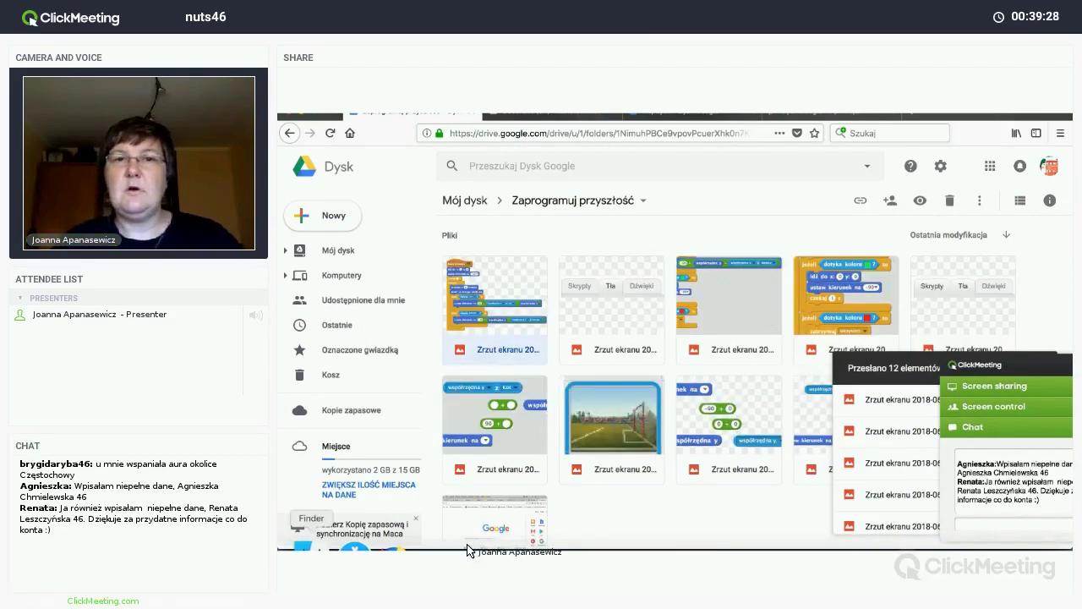
{"action": "left_click", "coordinate": [301, 548]}
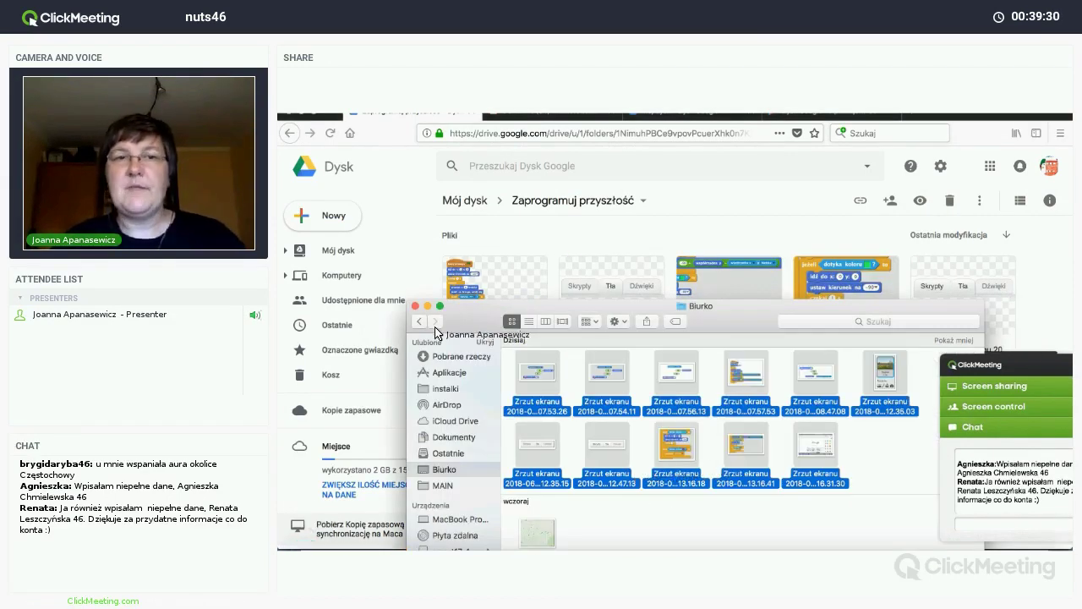
Step: Close the Finder window to return to the Zaprogramuj przyszłość folder in Drive
{"action": "key", "text": "super+w"}
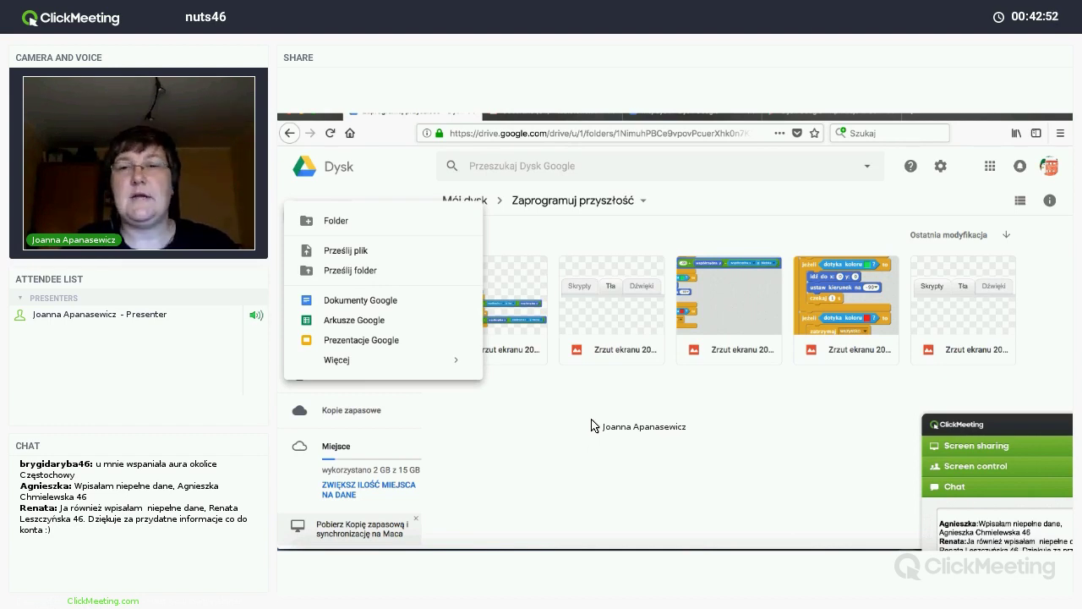
Step: Create a blank 'Dokument bez tytułu' via Nowy > Dokumenty Google
{"action": "left_click", "coordinate": [976, 422]}
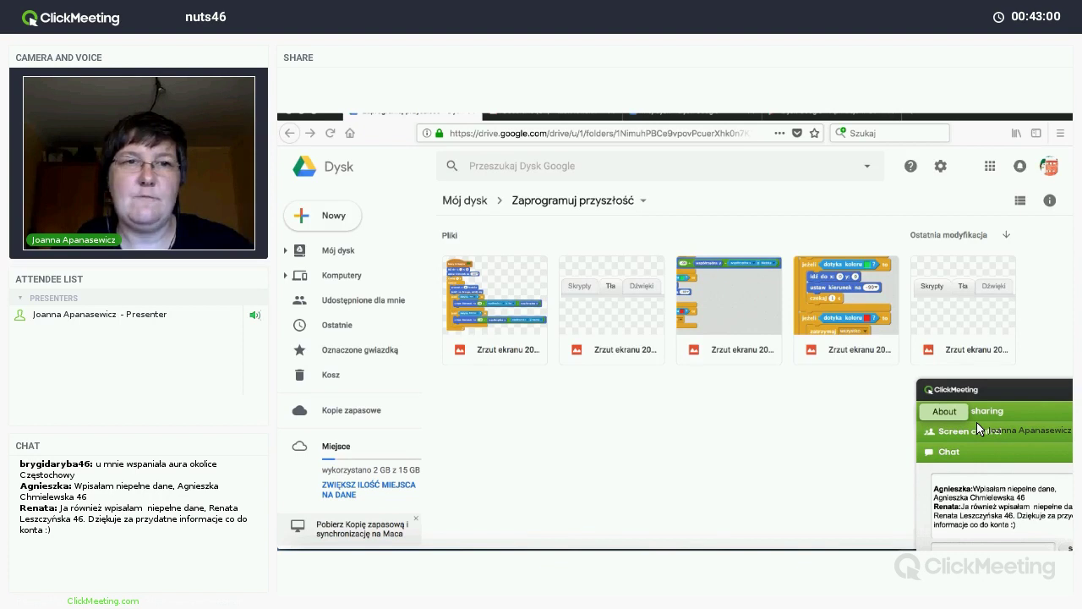
{"action": "left_click", "coordinate": [323, 223]}
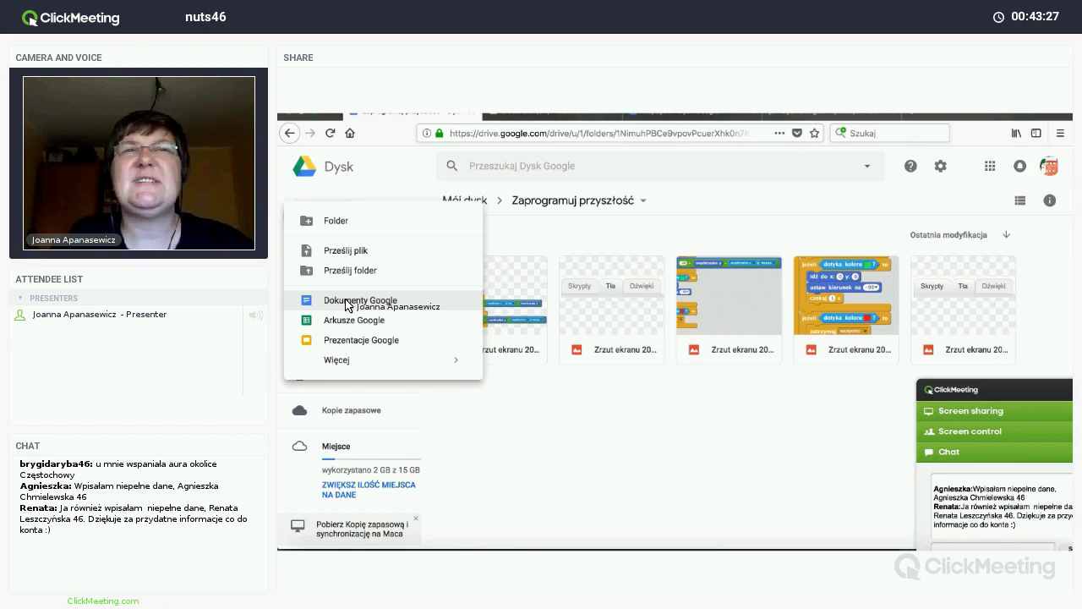
{"action": "left_click", "coordinate": [345, 300]}
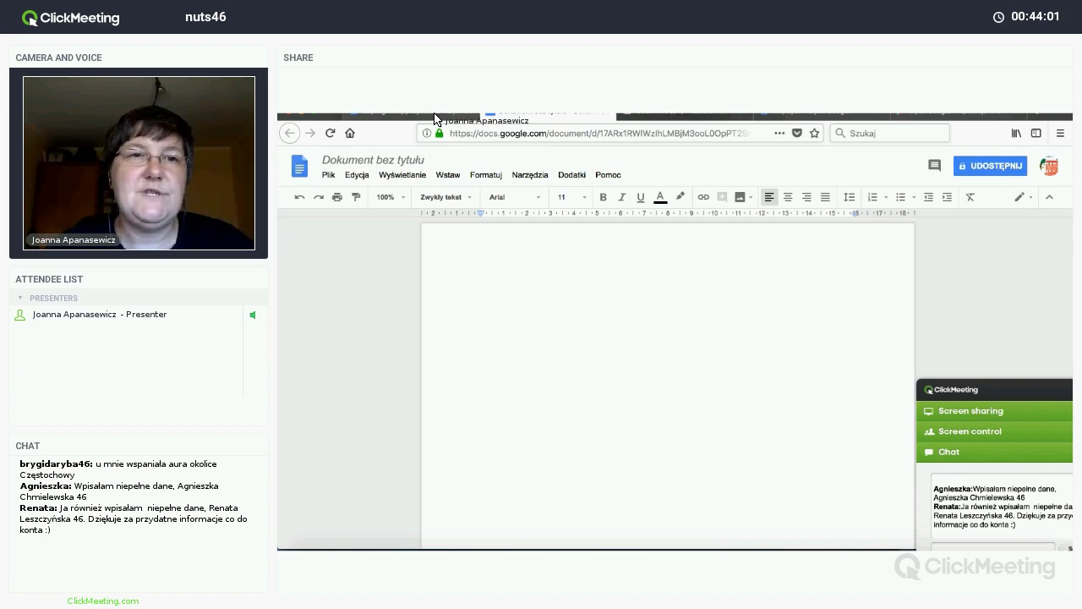
Step: From the Drive folder, create another blank Google Docs document
{"action": "key", "text": "ctrl+shift+Tab"}
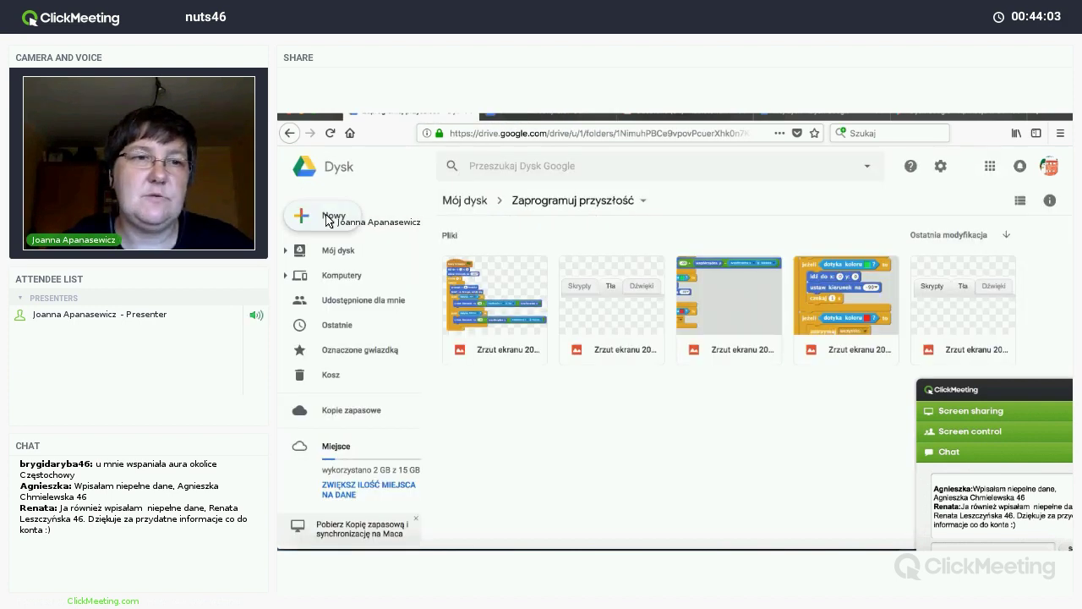
{"action": "left_click", "coordinate": [328, 218]}
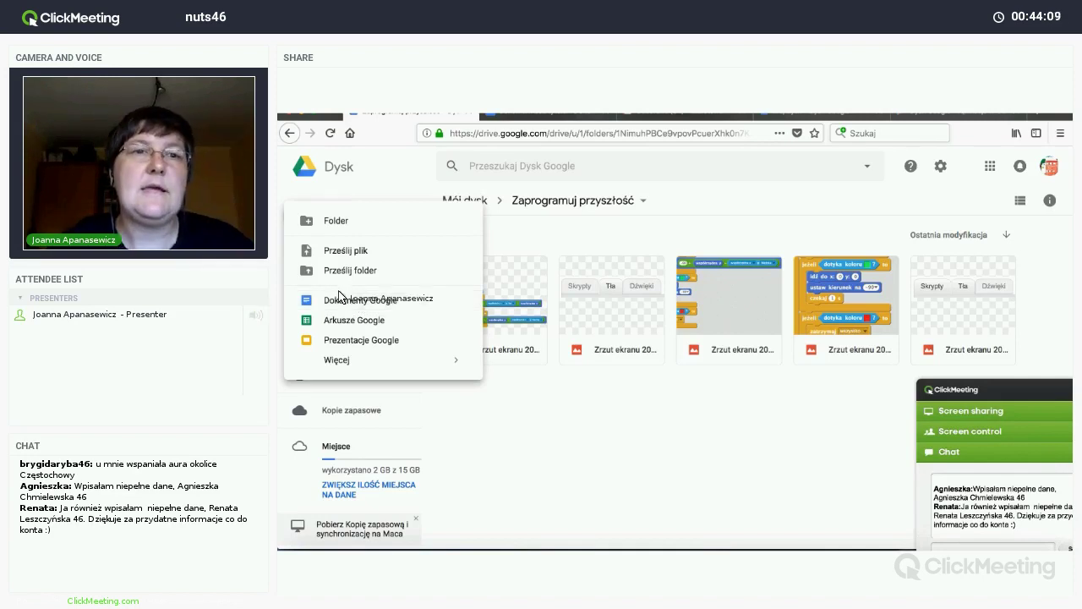
{"action": "left_click", "coordinate": [498, 120]}
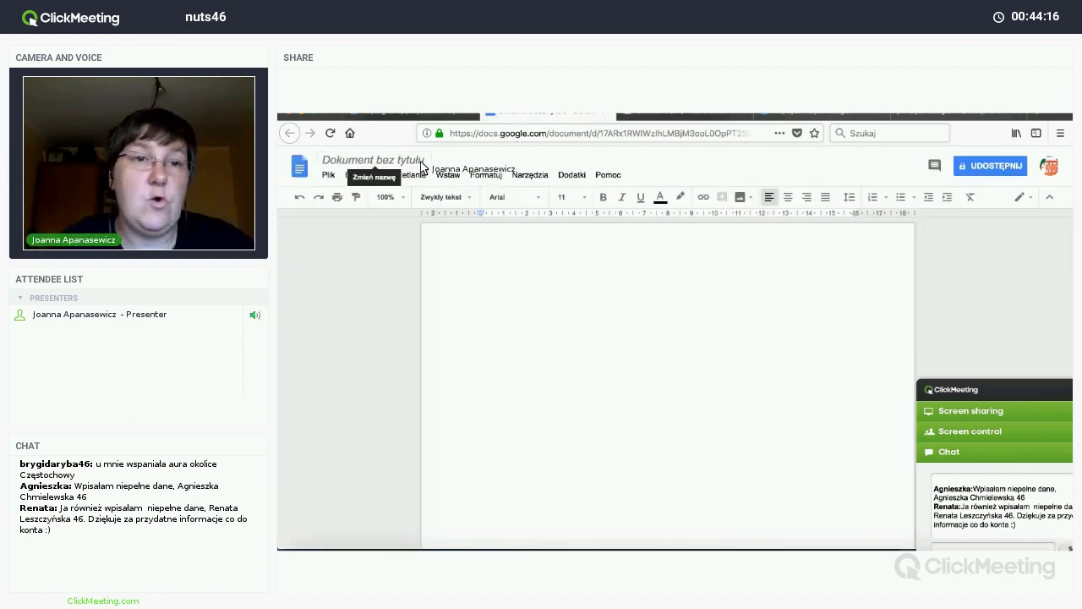
Step: Rename the untitled document to 'Sprawozdanie'
{"action": "left_click", "coordinate": [425, 163]}
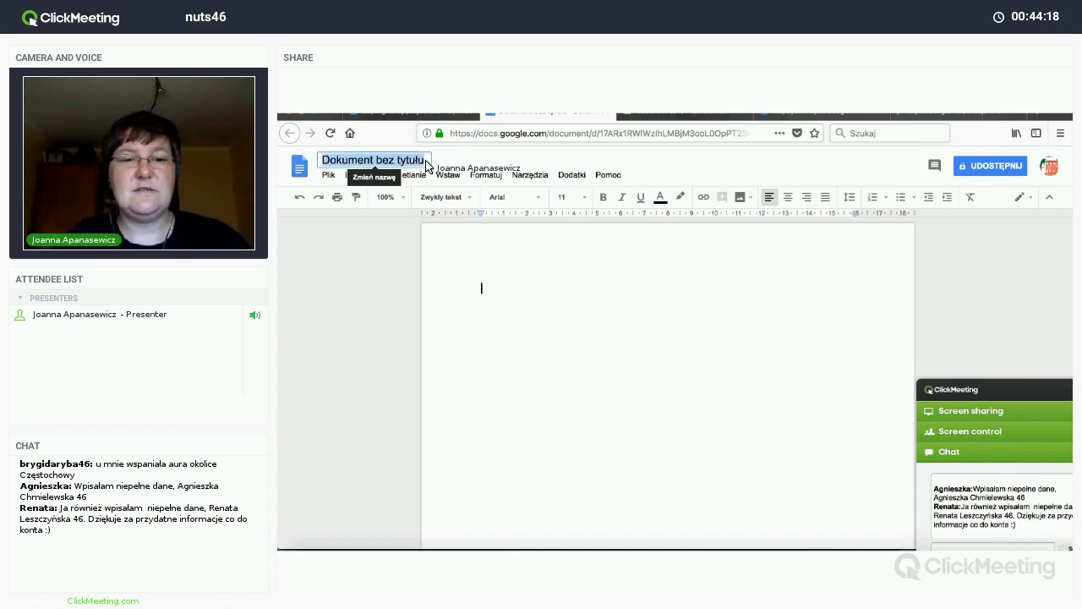
{"action": "type", "text": "Spra"}
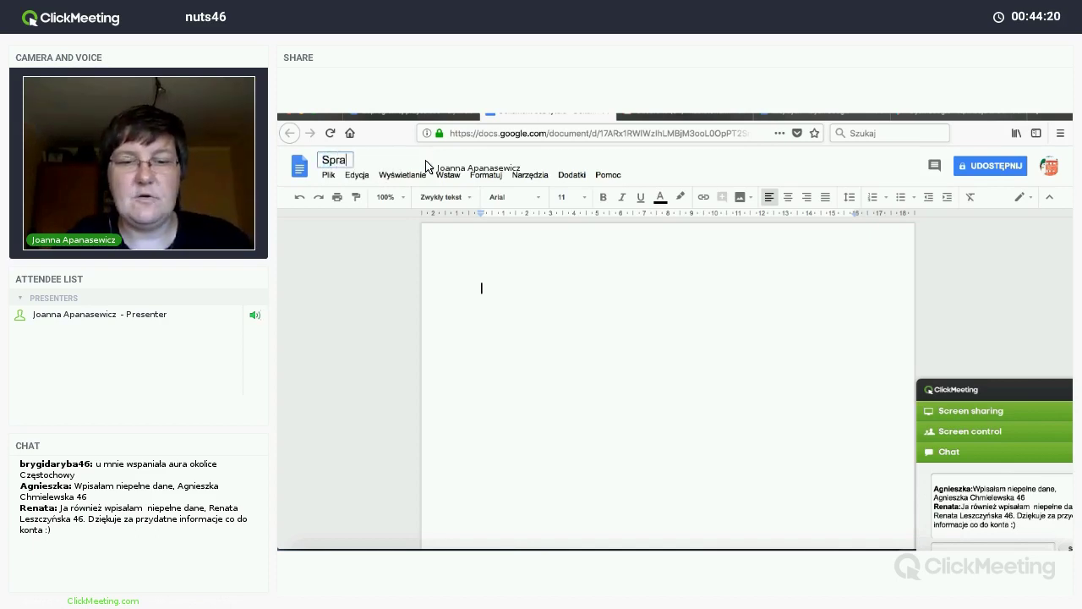
{"action": "type", "text": "wozdanie"}
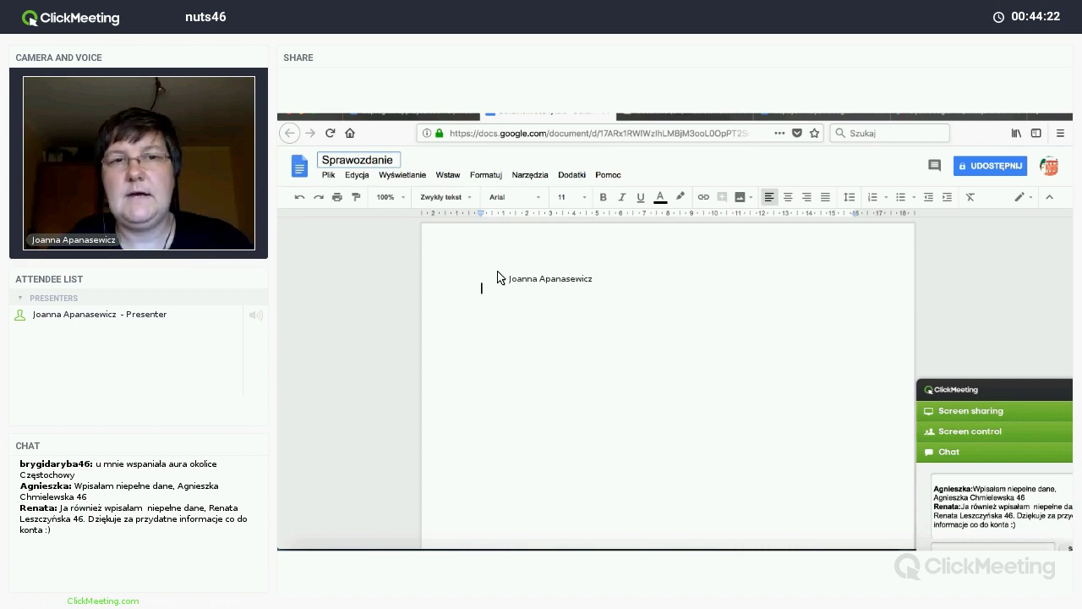
{"action": "left_click", "coordinate": [482, 296]}
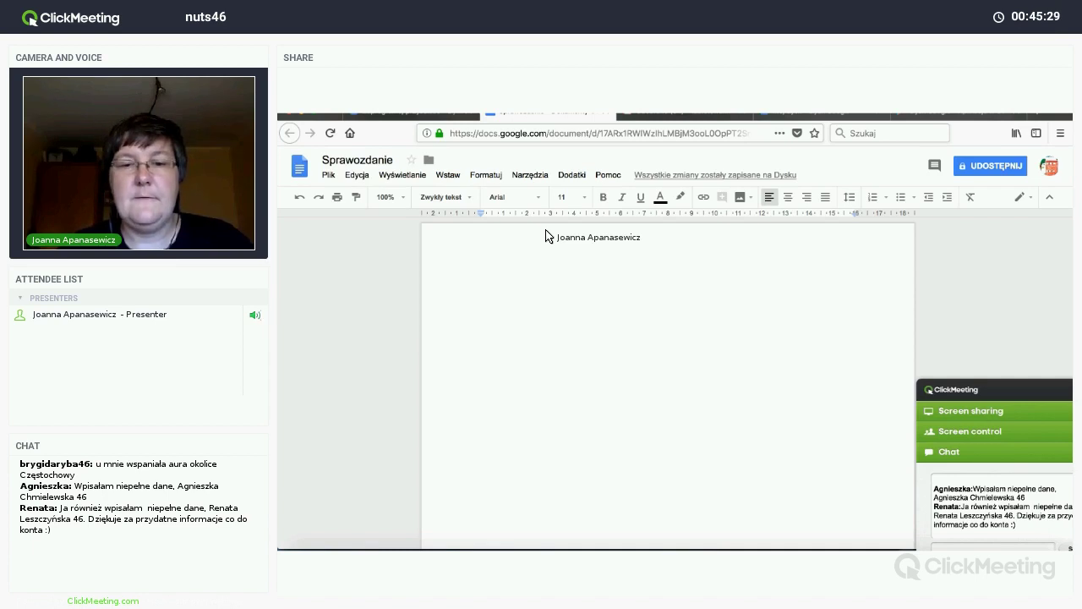
Step: Type the heading 'Sprawozdanie z realizacji zadań w ramach projektu "Zaprogramuj przyszłość"'
{"action": "type", "text": "Spraw"}
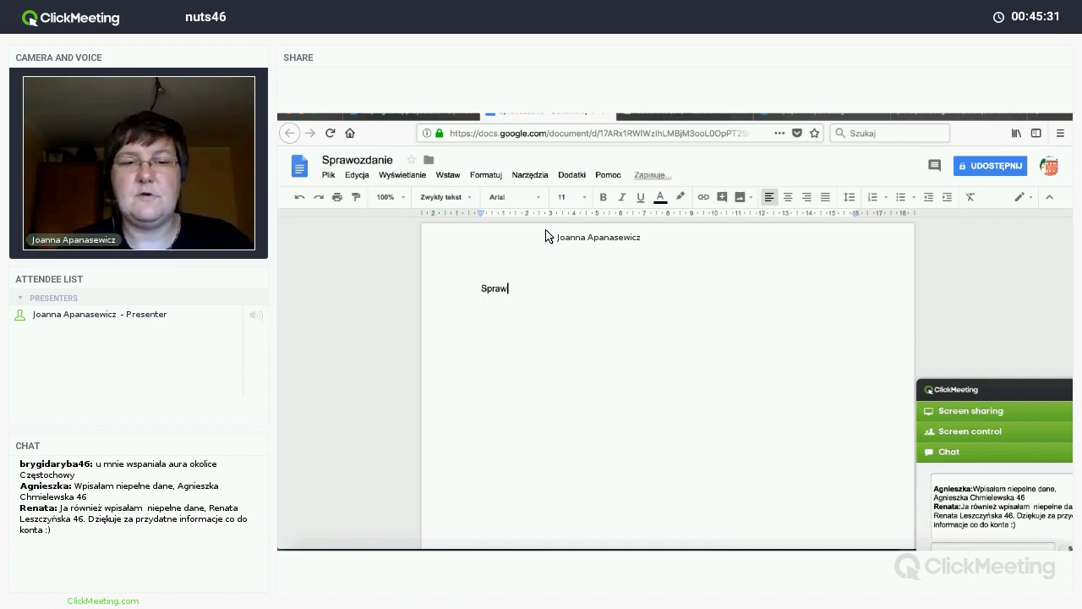
{"action": "type", "text": "ozdanie z "}
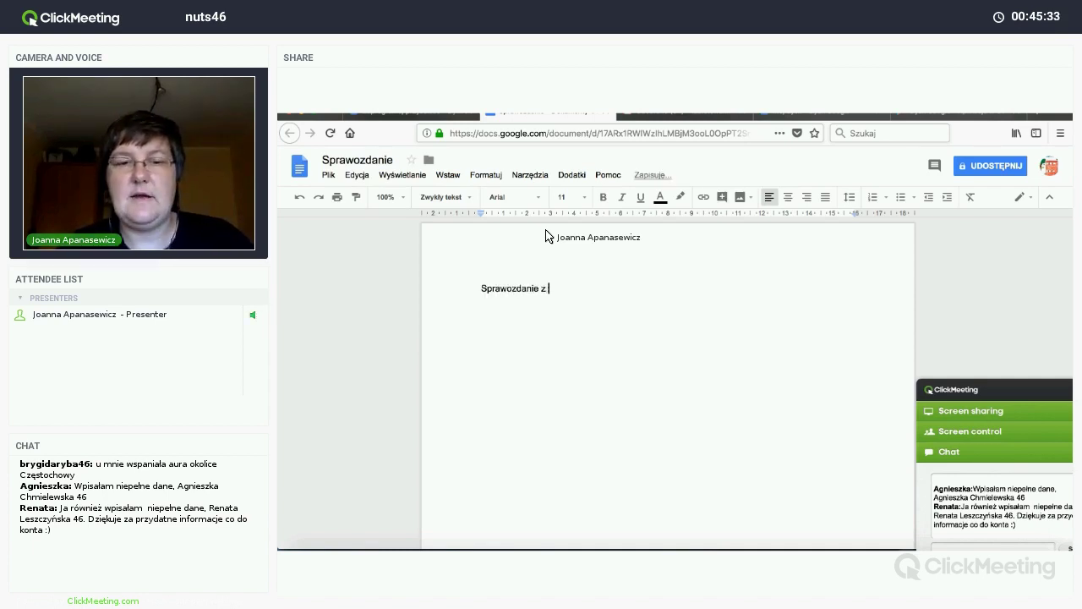
{"action": "type", "text": "realizacji "}
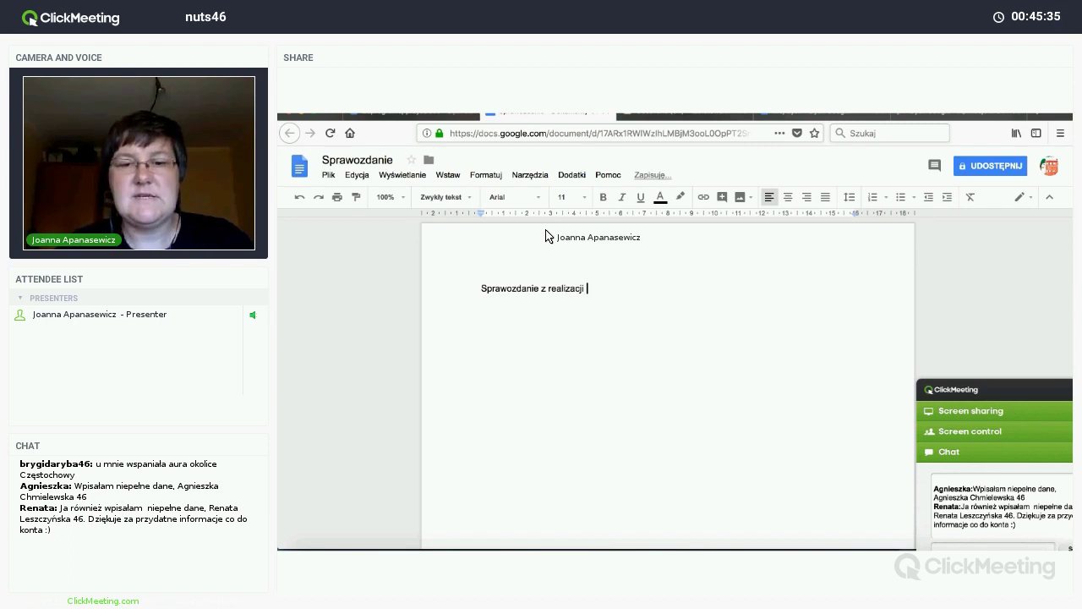
{"action": "type", "text": "zadań w ramach"}
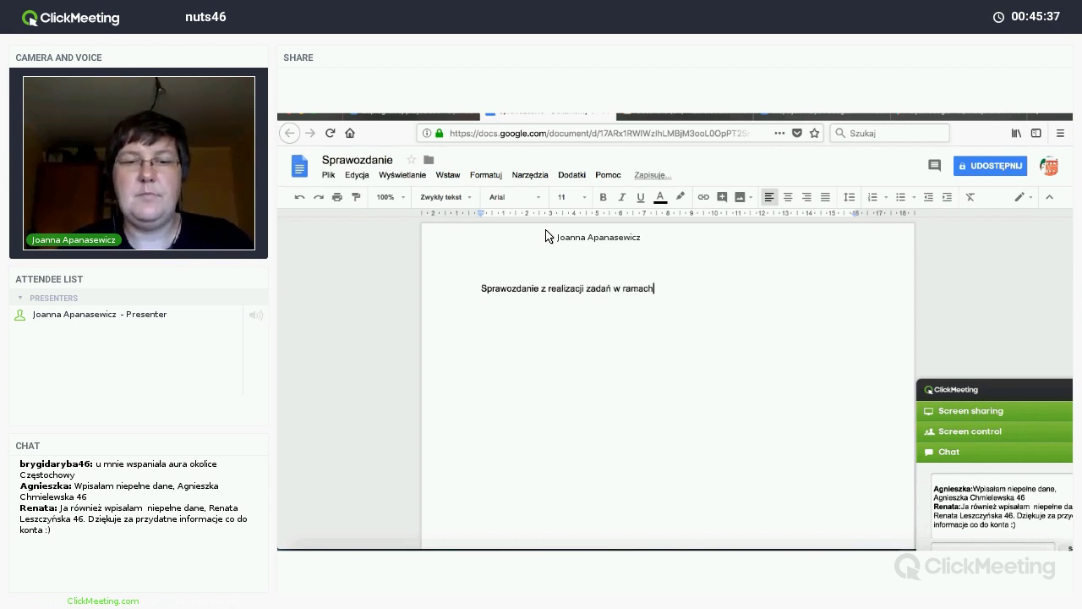
{"action": "type", "text": " projektu Z"}
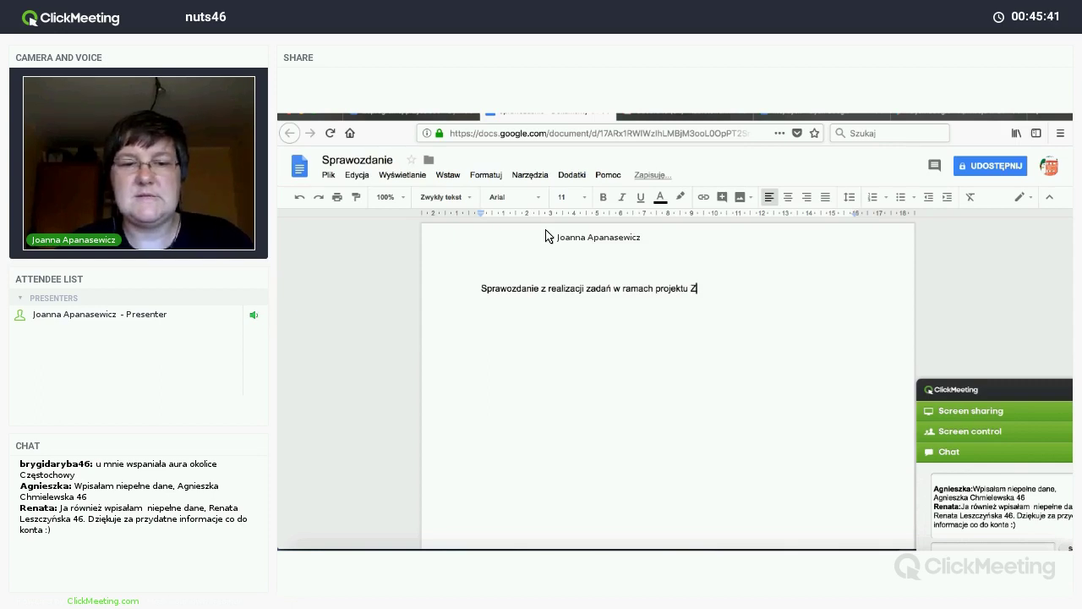
{"action": "type", "text": "\"Zaprogr"}
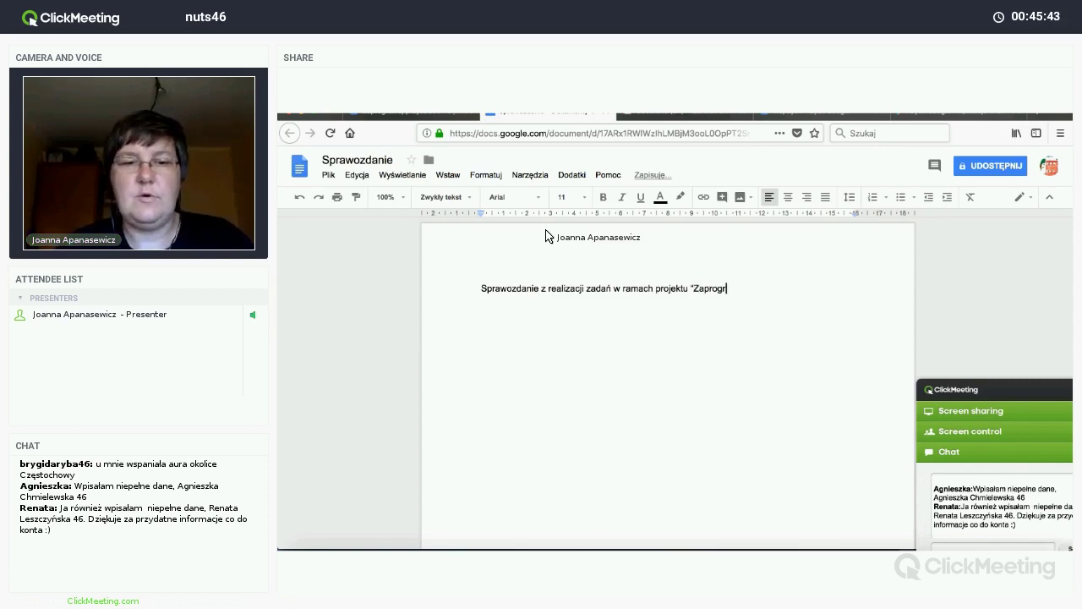
{"action": "type", "text": "amuj przyszłość\""}
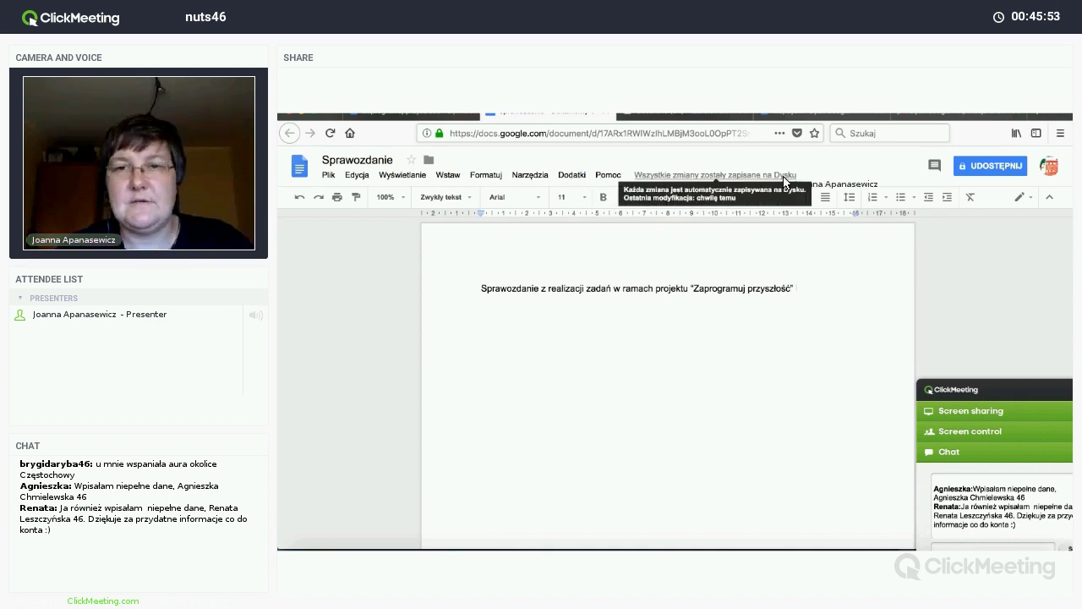
Step: Add a 'Pani Kasia' line under the title, with a 'Pani Asia' line below it
{"action": "key", "text": "Return"}
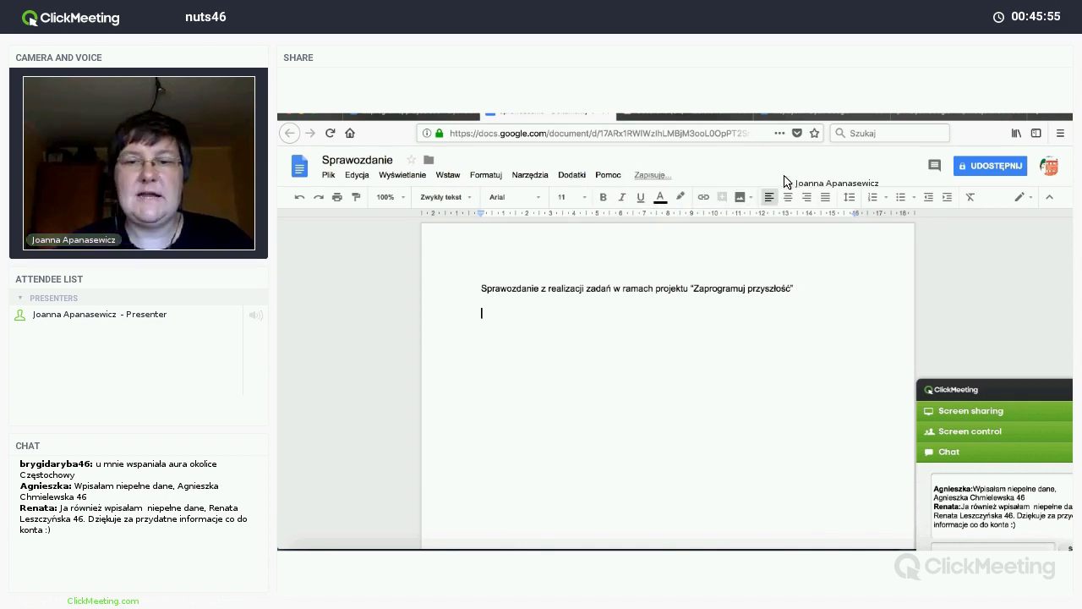
{"action": "type", "text": "Pani"}
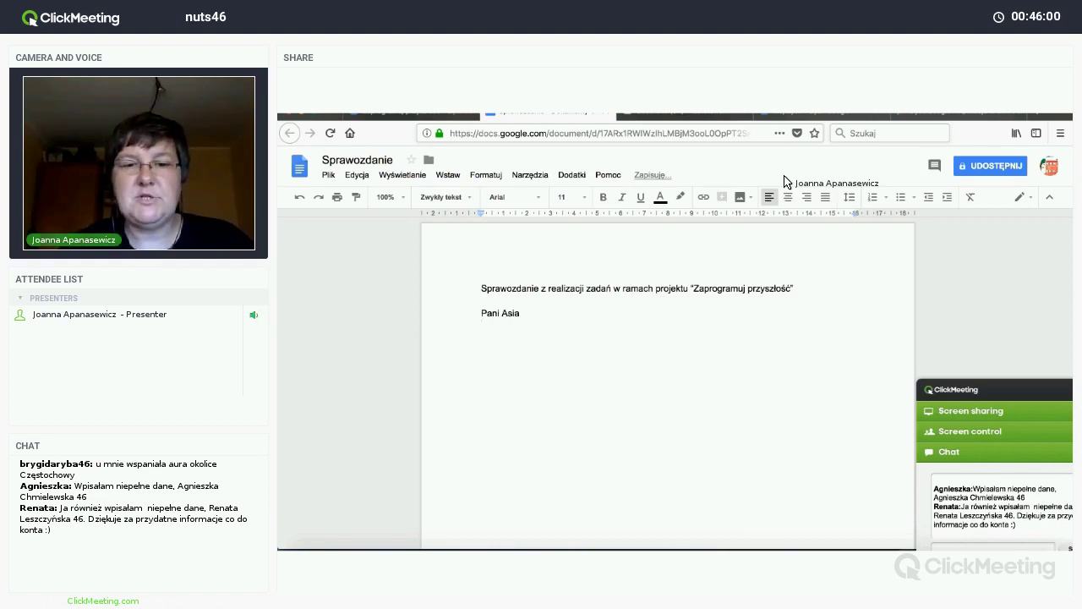
{"action": "type", "text": " Asia"}
{"action": "key", "text": "Return"}
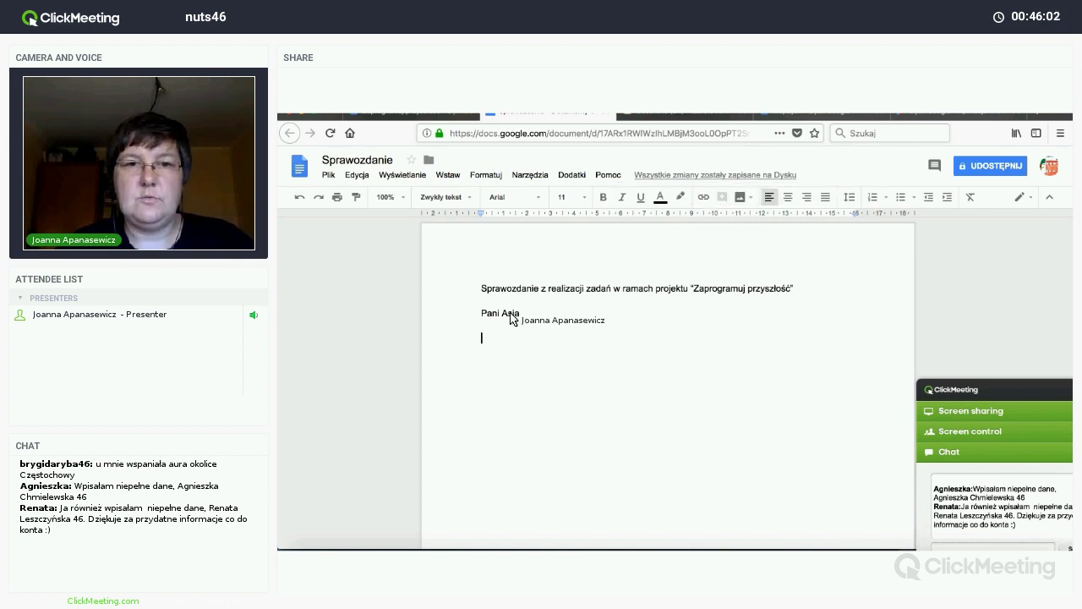
{"action": "left_click", "coordinate": [508, 314]}
{"action": "key", "text": "BackSpace"}
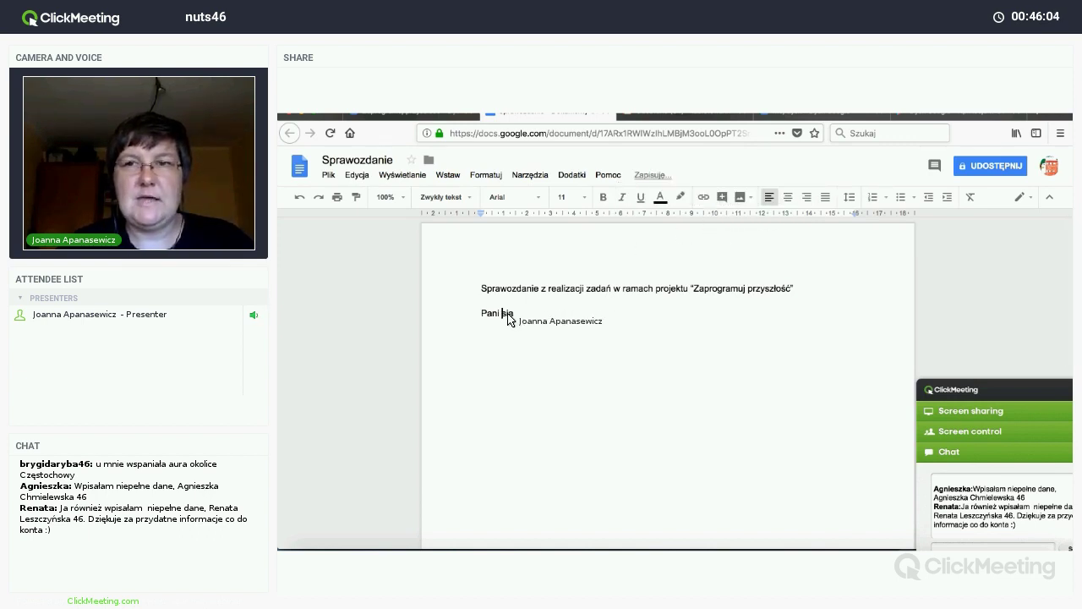
{"action": "type", "text": "Ka"}
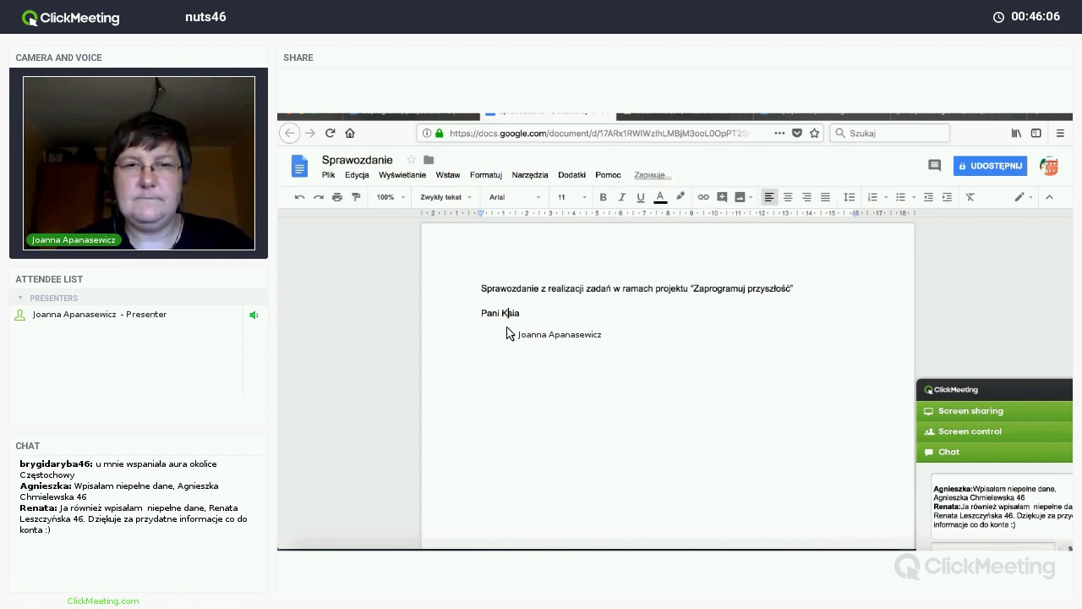
{"action": "left_click", "coordinate": [494, 347]}
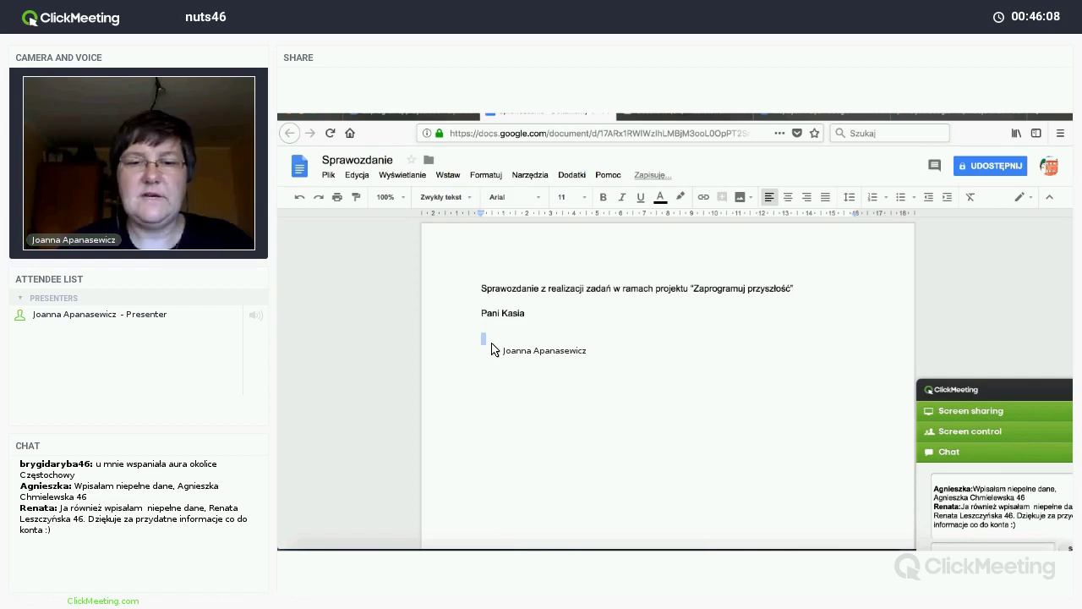
{"action": "type", "text": "Pani "}
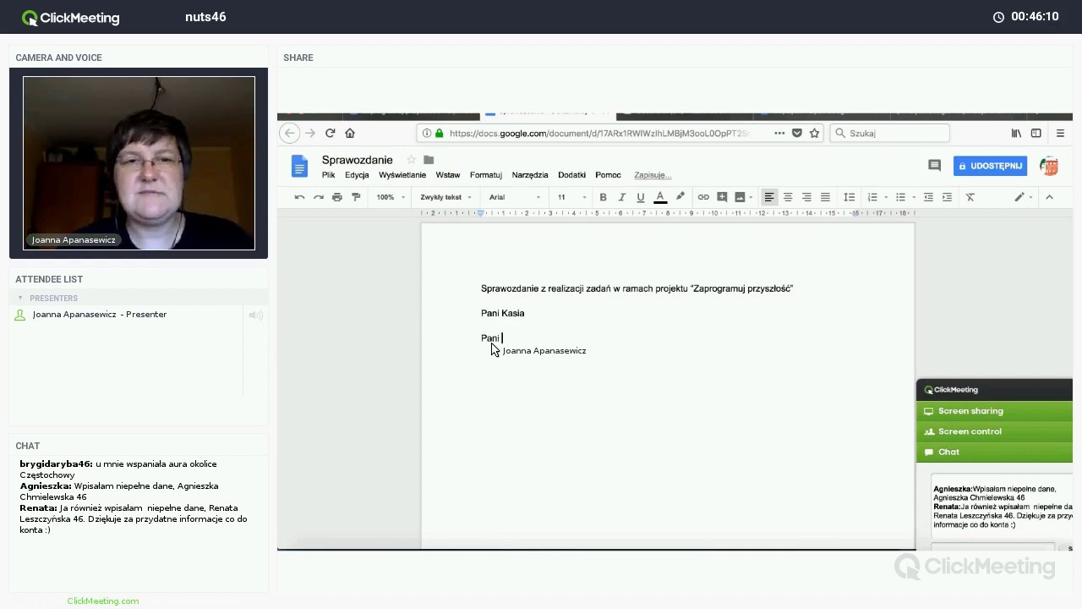
{"action": "type", "text": "Asia"}
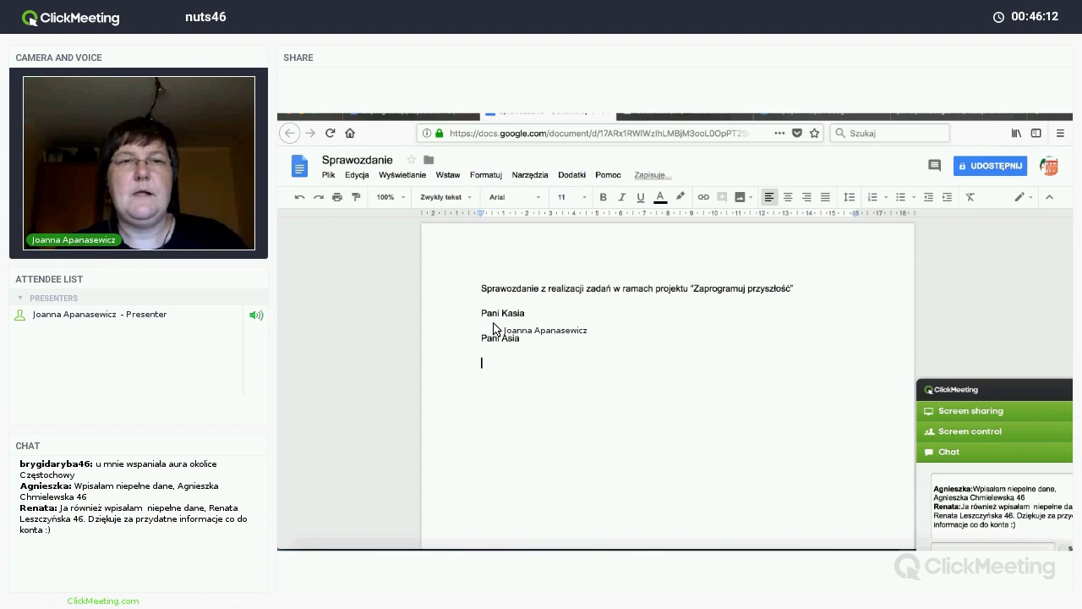
Step: Insert a blank line under Pani Kasia and write the note 'Moje odczucia itd......'
{"action": "left_click", "coordinate": [496, 327]}
{"action": "key", "text": "Return"}
{"action": "key", "text": "Return"}
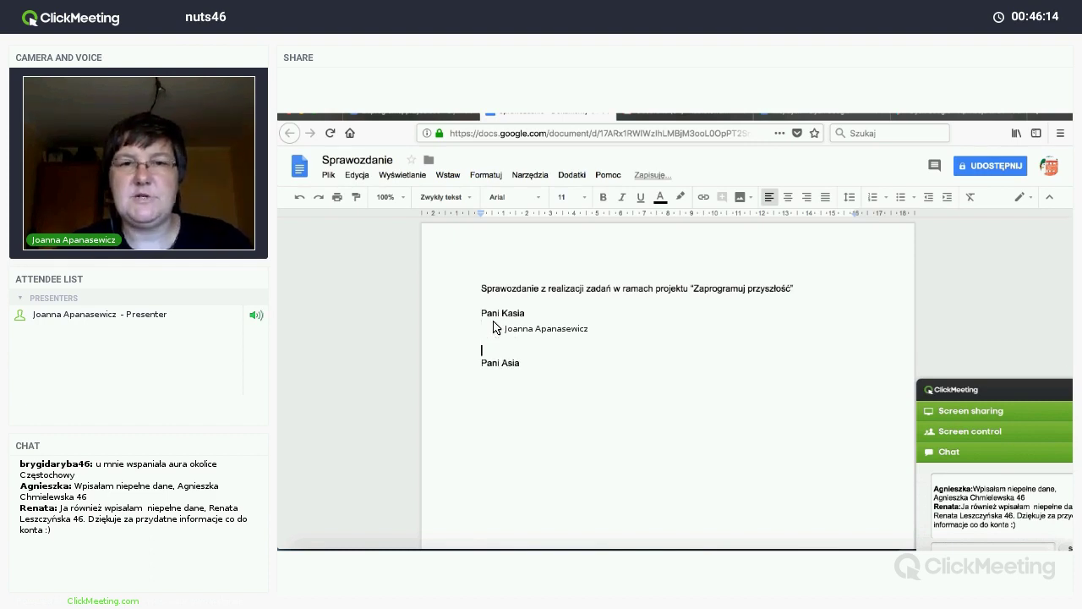
{"action": "key", "text": "Up"}
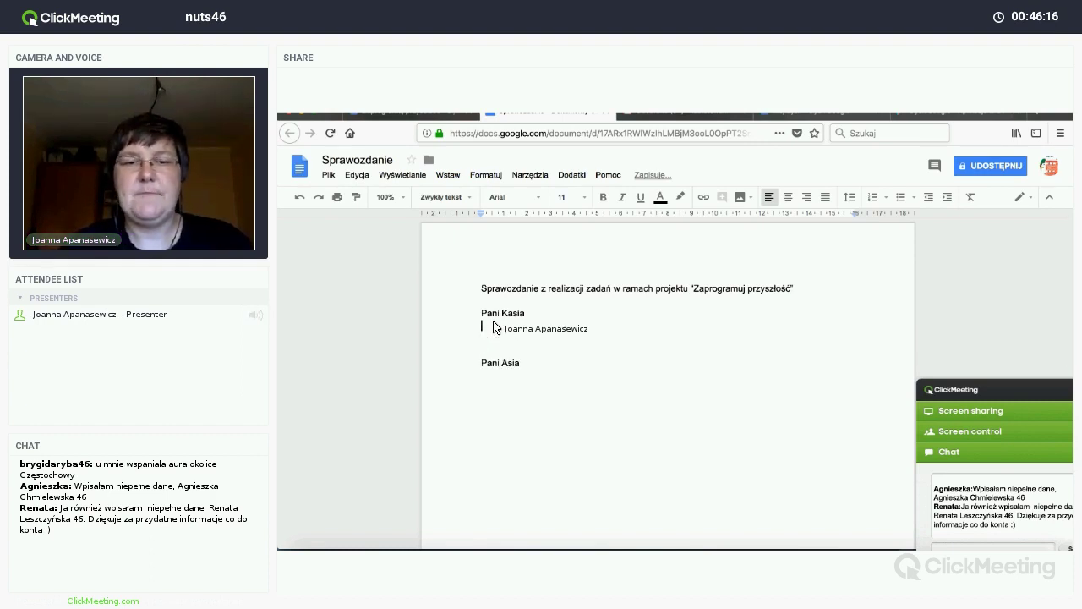
{"action": "type", "text": "Moje odczucia itd......"}
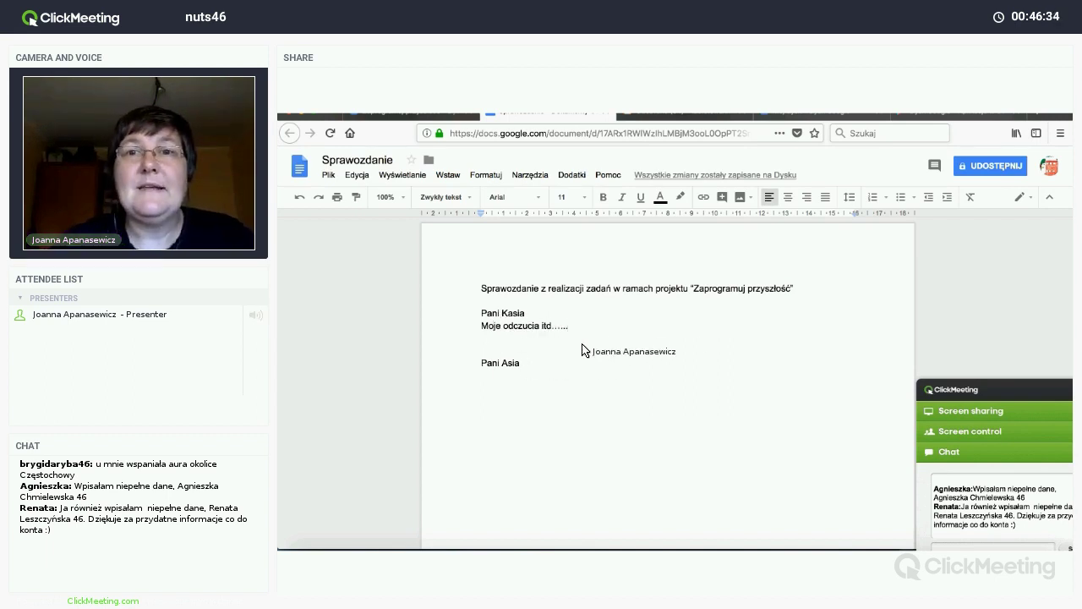
{"action": "left_click", "coordinate": [486, 380]}
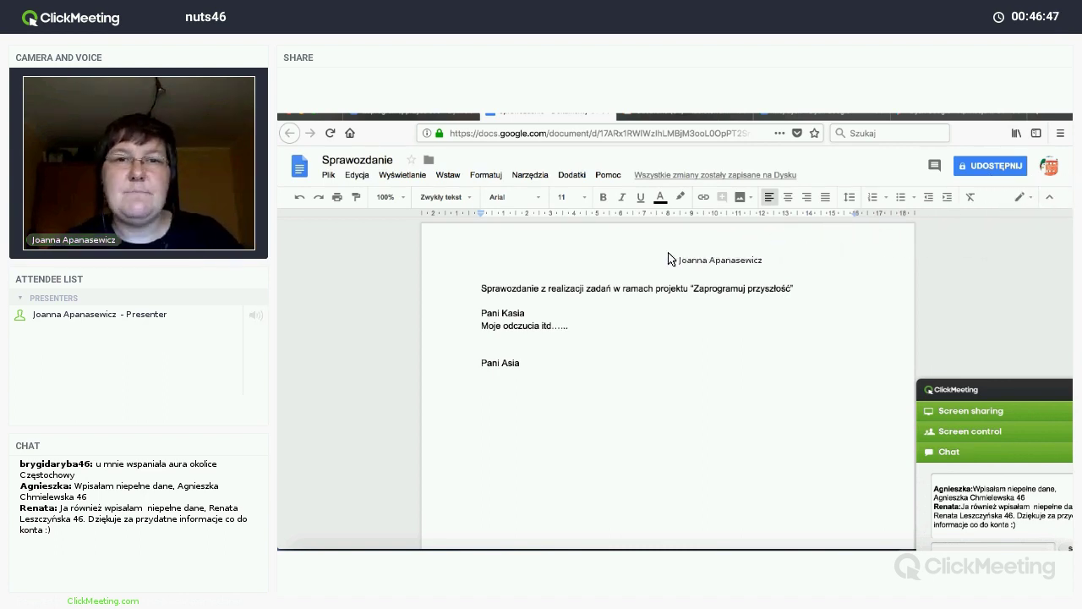
Step: Share the Sprawozdanie report with the collaborator's Gmail address and send the invitation
{"action": "left_click", "coordinate": [992, 167]}
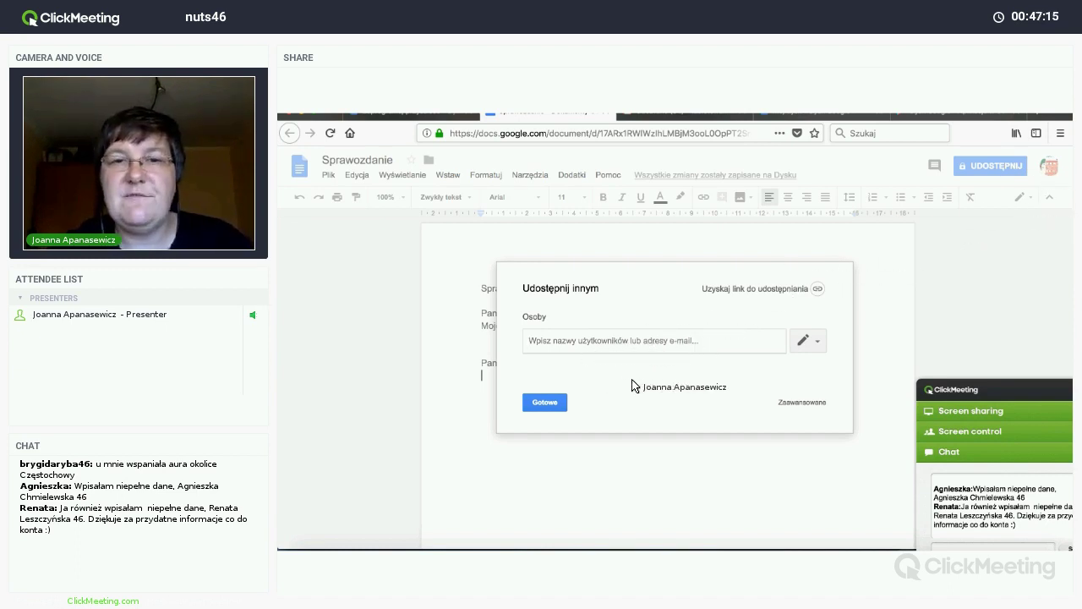
{"action": "left_click", "coordinate": [538, 347]}
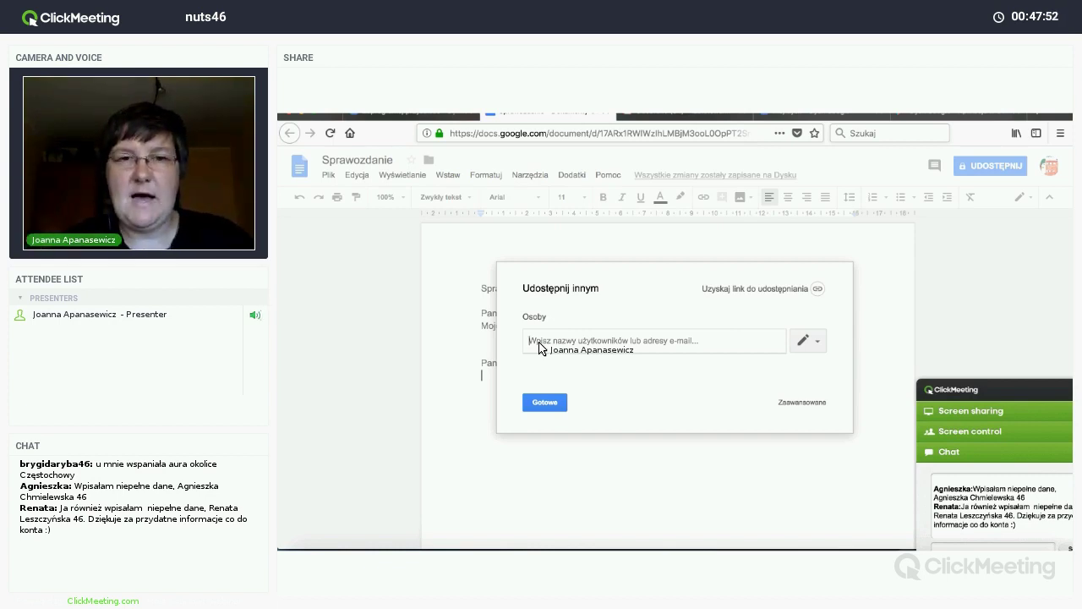
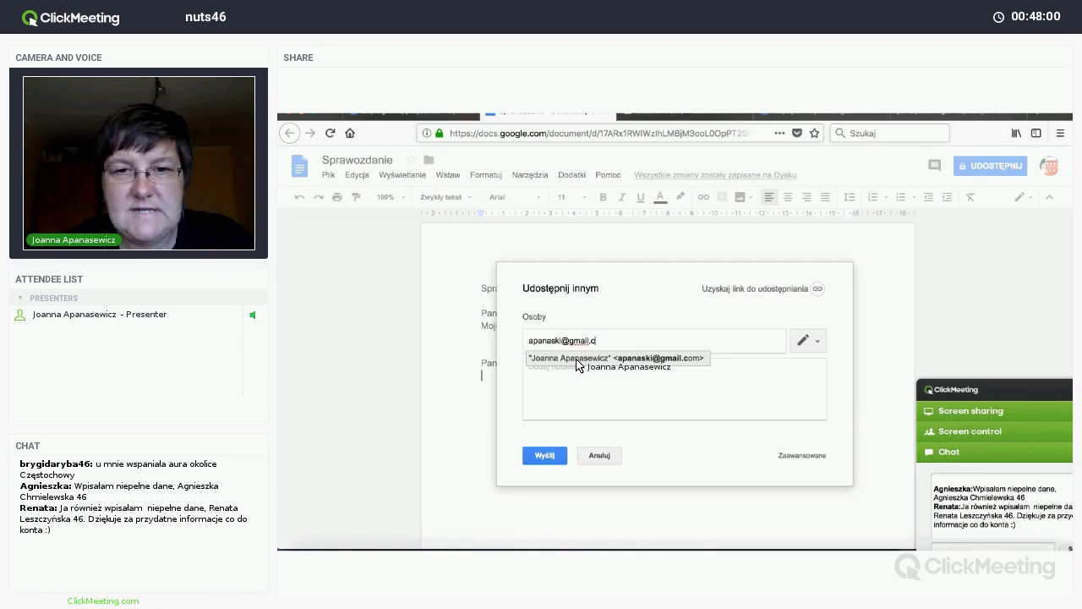
{"action": "left_click", "coordinate": [577, 358]}
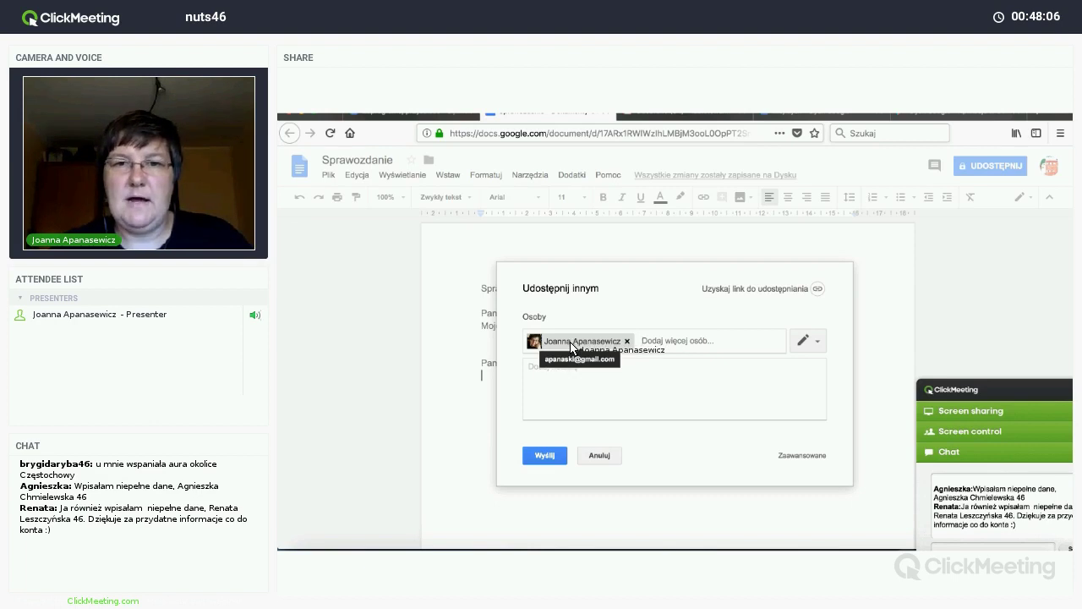
{"action": "left_click", "coordinate": [545, 457]}
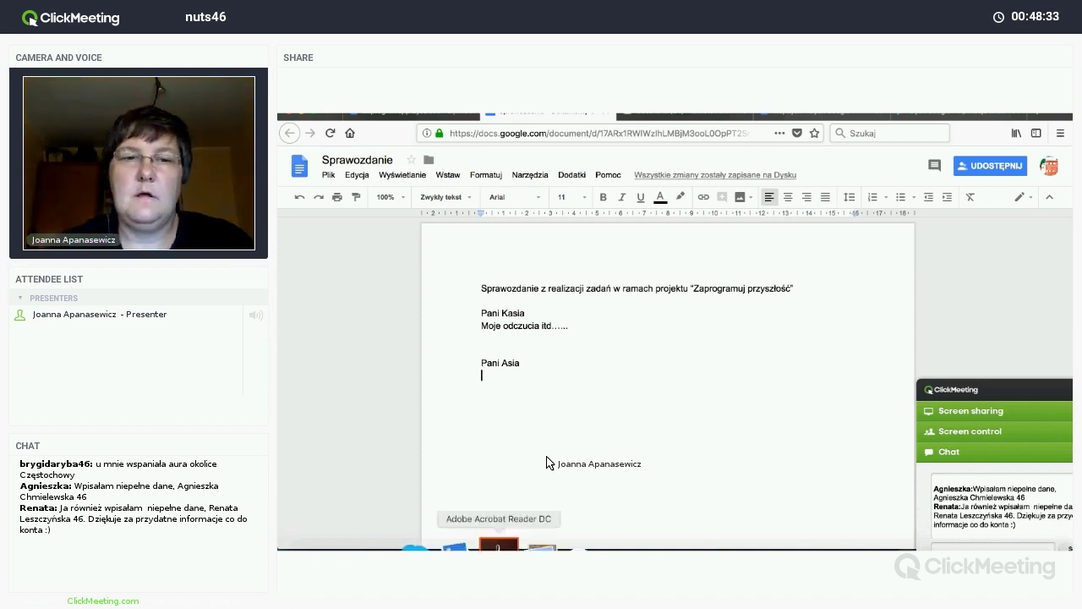
Step: Switch to Google Chrome on a new tab showing the Google homepage
{"action": "mouse_move", "coordinate": [404, 550]}
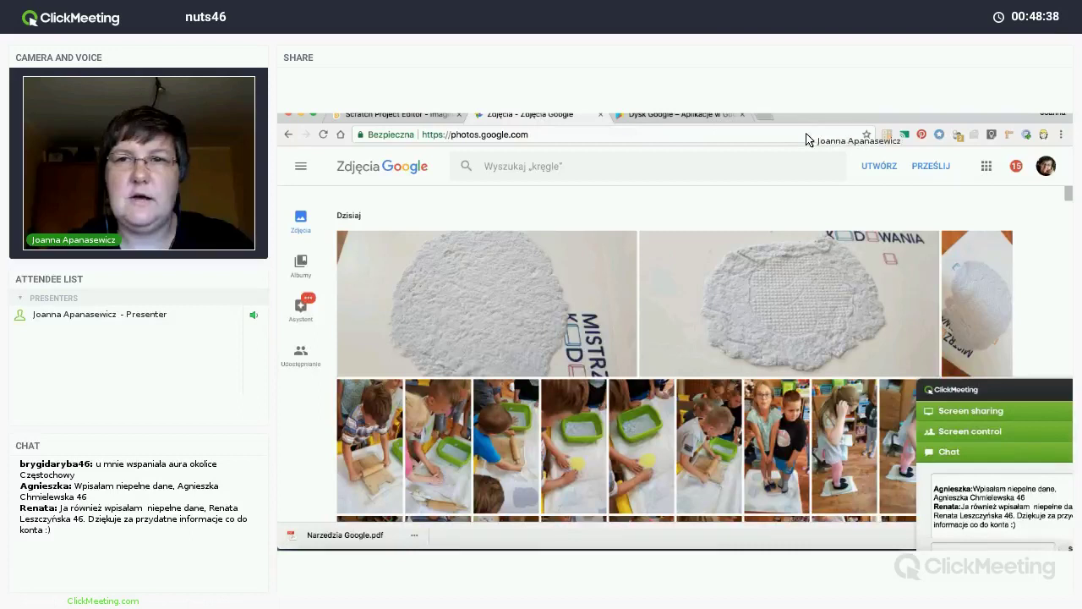
{"action": "left_click", "coordinate": [763, 114]}
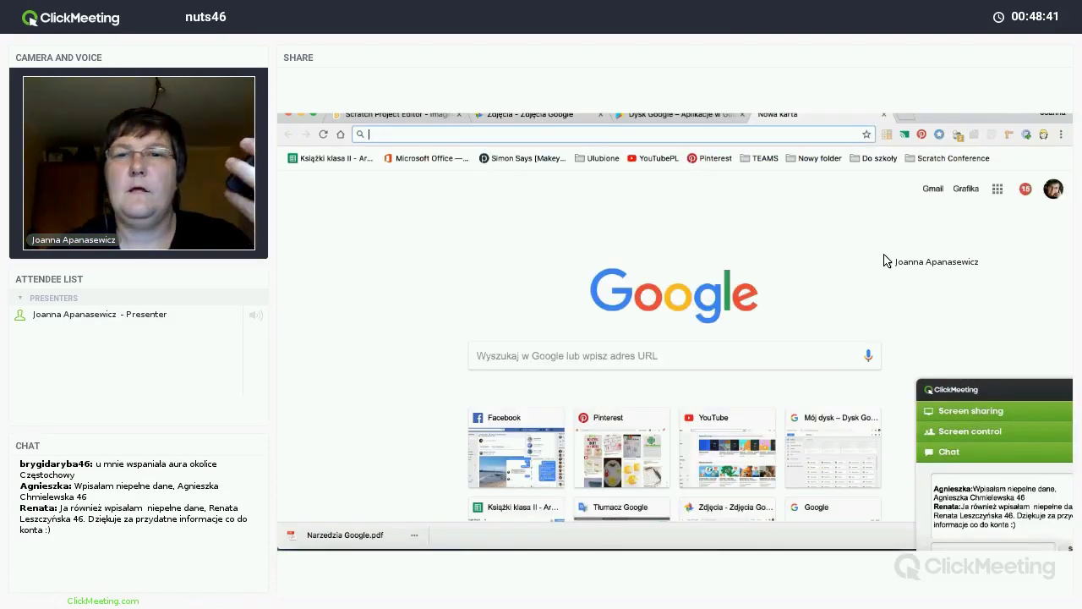
Step: Open Gmail, then Google Drive in a new tab, and view Udostępnione dla mnie
{"action": "left_click", "coordinate": [933, 188]}
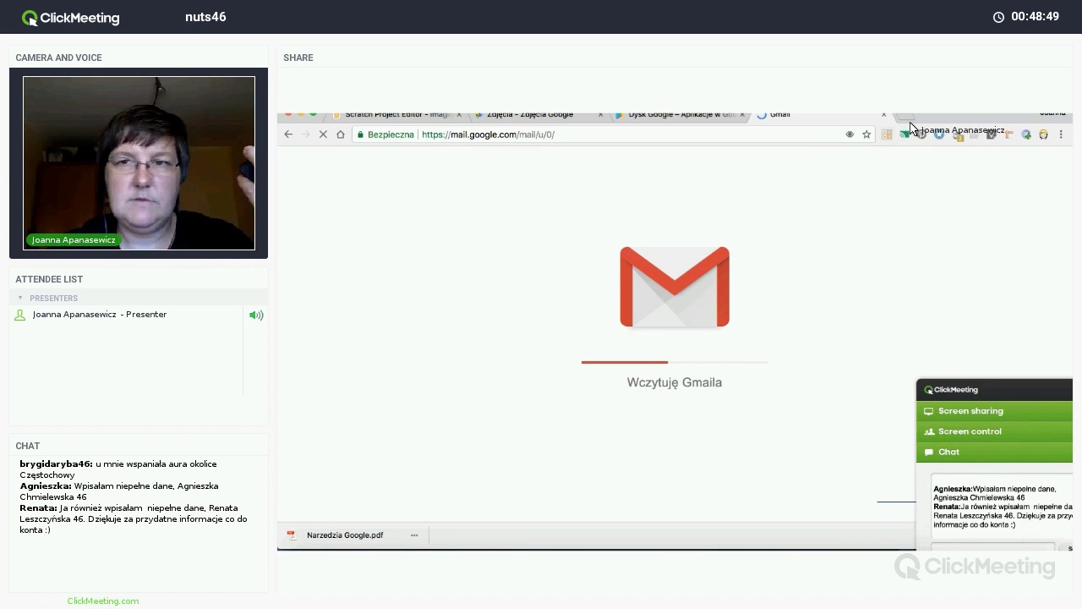
{"action": "key", "text": "ctrl+t"}
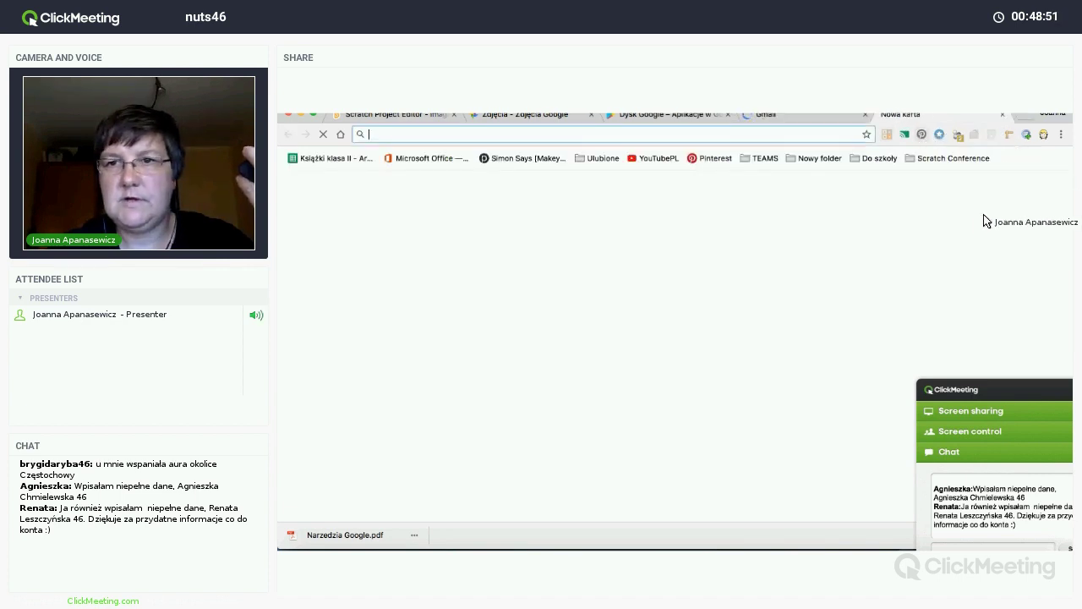
{"action": "left_click", "coordinate": [998, 191]}
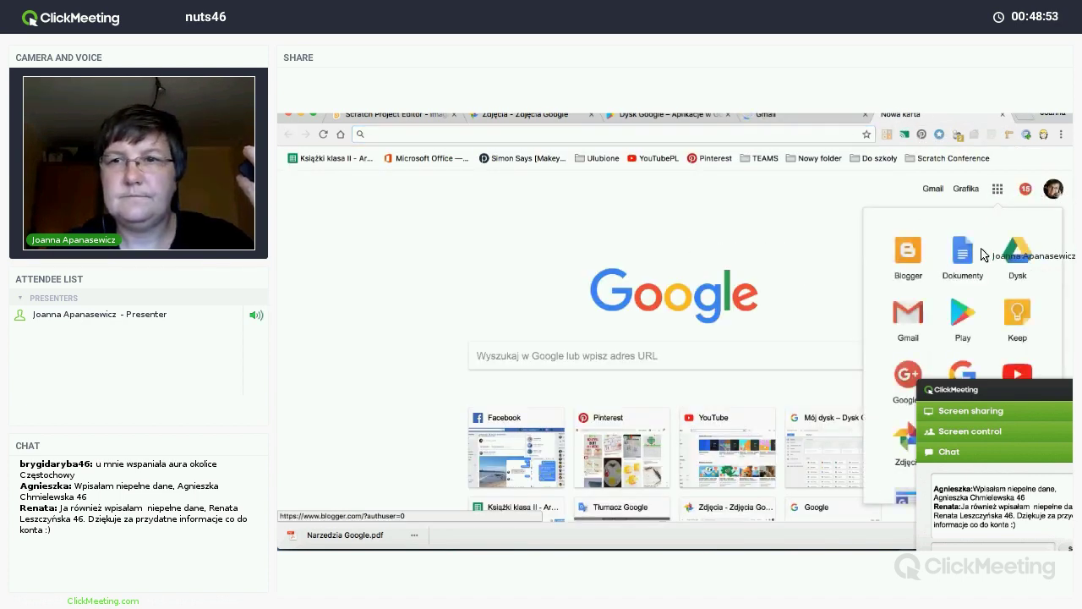
{"action": "left_click", "coordinate": [1014, 258]}
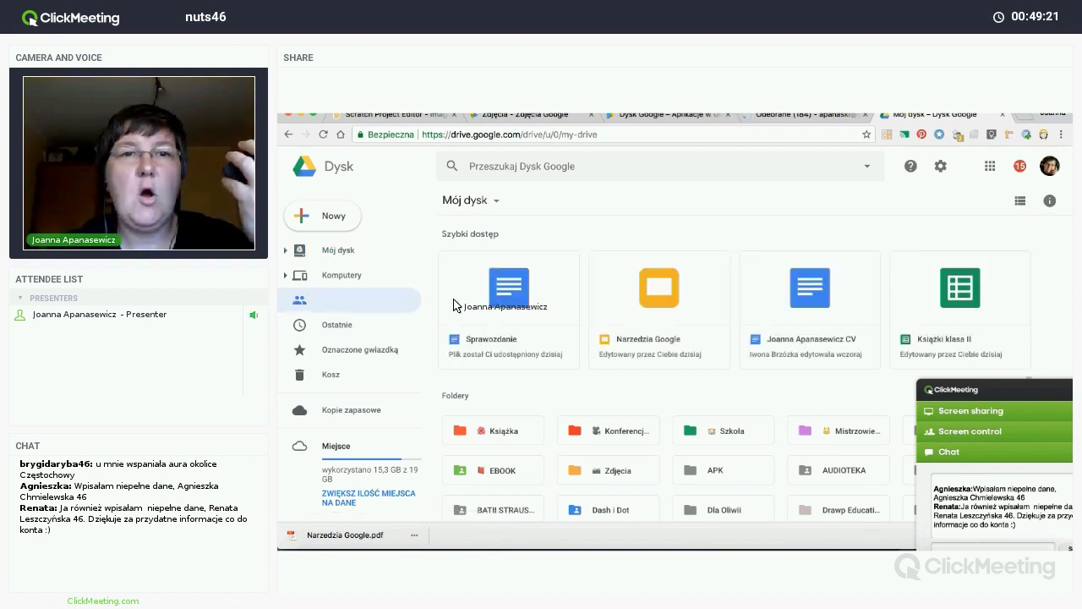
{"action": "left_click", "coordinate": [362, 301]}
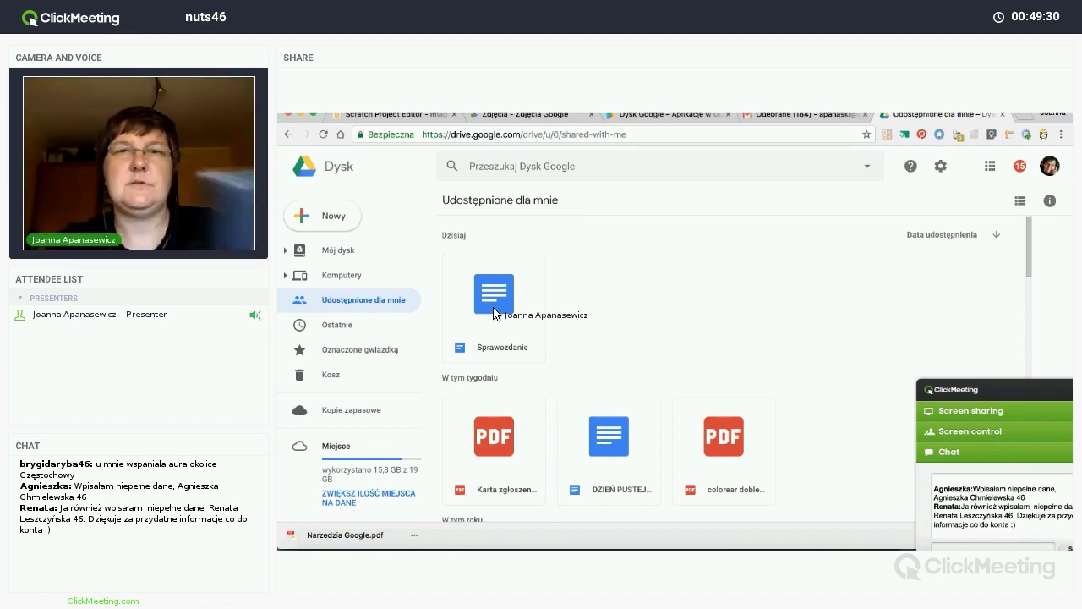
Step: Return to Gmail and open the 'Sprawozdanie – zaproszenie do edytowania' invitation email
{"action": "left_click", "coordinate": [816, 118]}
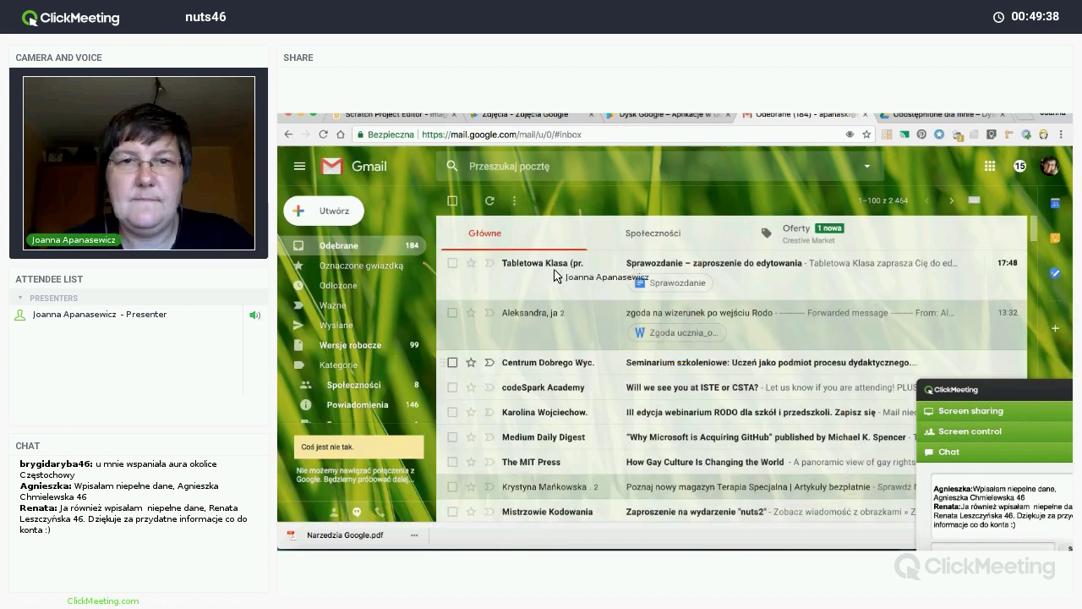
{"action": "left_click", "coordinate": [642, 264]}
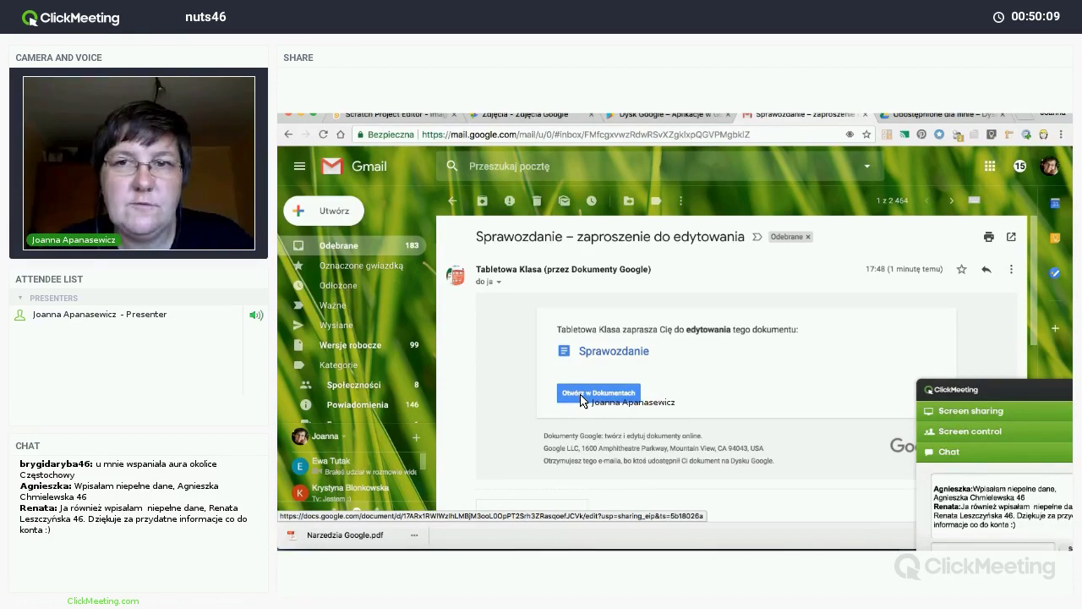
Step: Open the Sprawozdanie report in Google Docs via 'Otwórz w Dokumentach' in the invitation email
{"action": "left_click", "coordinate": [581, 394]}
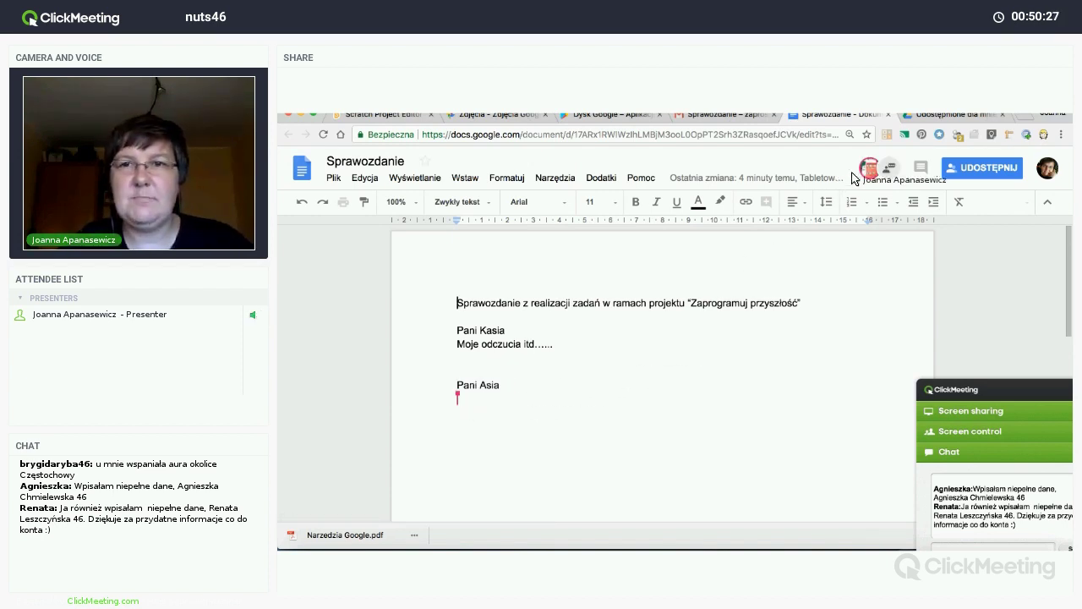
{"action": "left_click", "coordinate": [892, 189]}
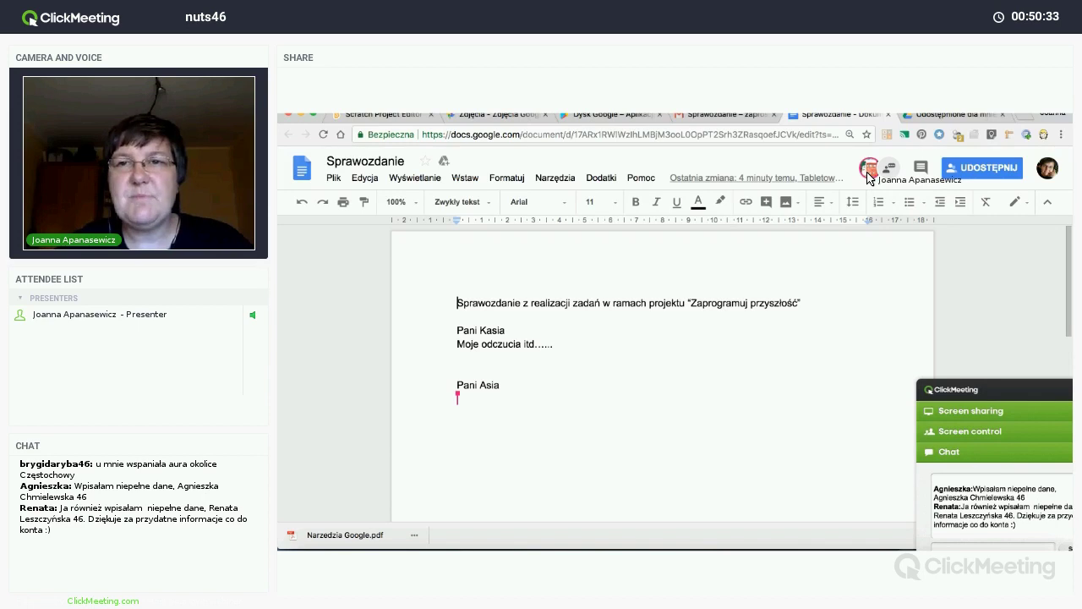
{"action": "mouse_move", "coordinate": [869, 176]}
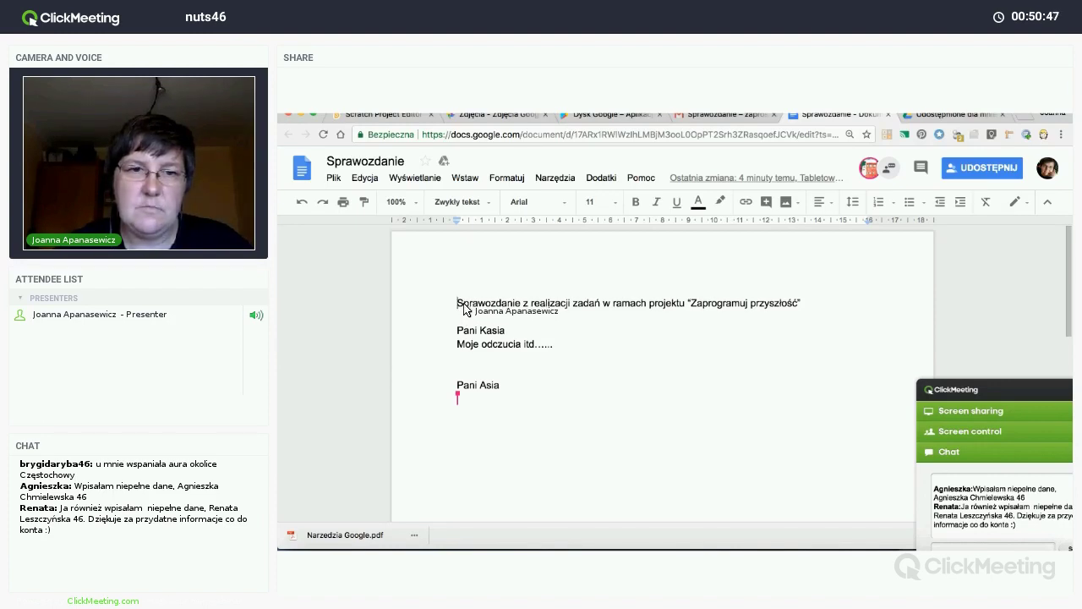
{"action": "left_click_drag", "start_coordinate": [458, 308], "coordinate": [462, 309]}
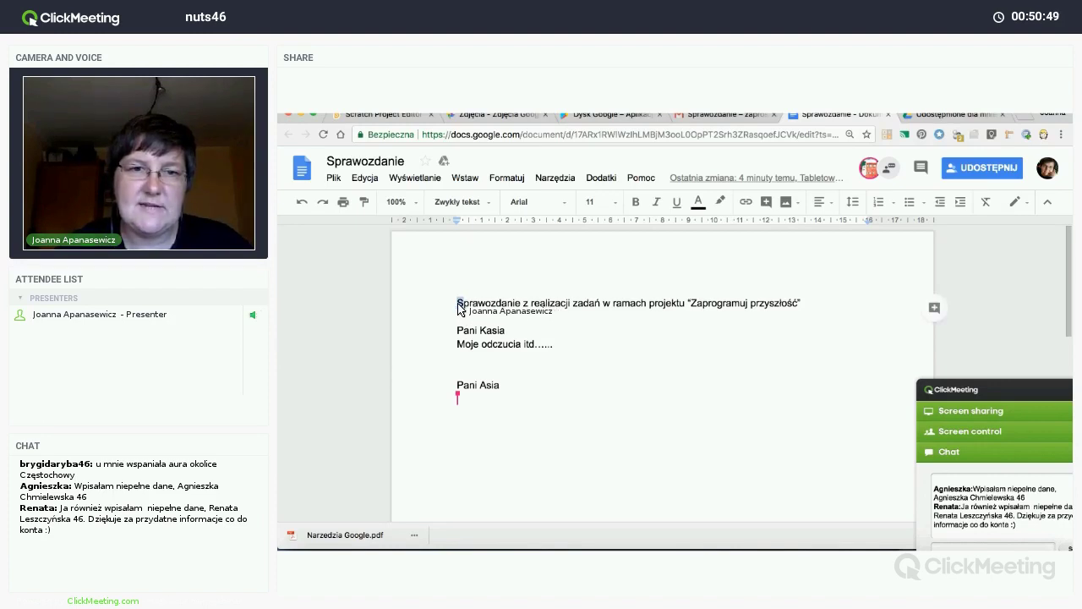
{"action": "left_click", "coordinate": [459, 306]}
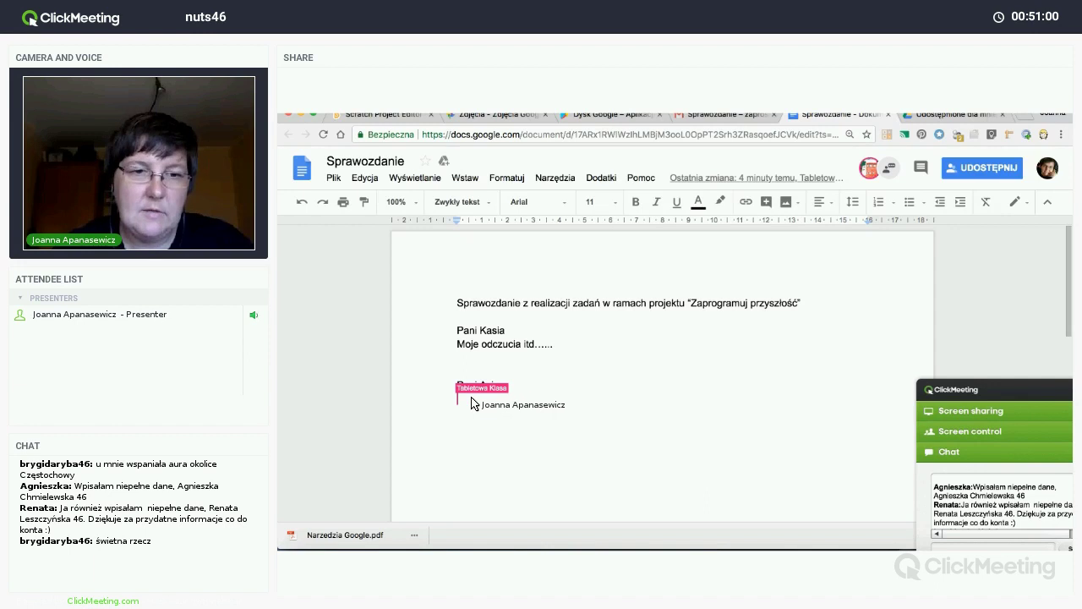
Step: Bring the Firefox window with the Sprawozdanie report forward and check which account is signed in
{"action": "right_click", "coordinate": [420, 554]}
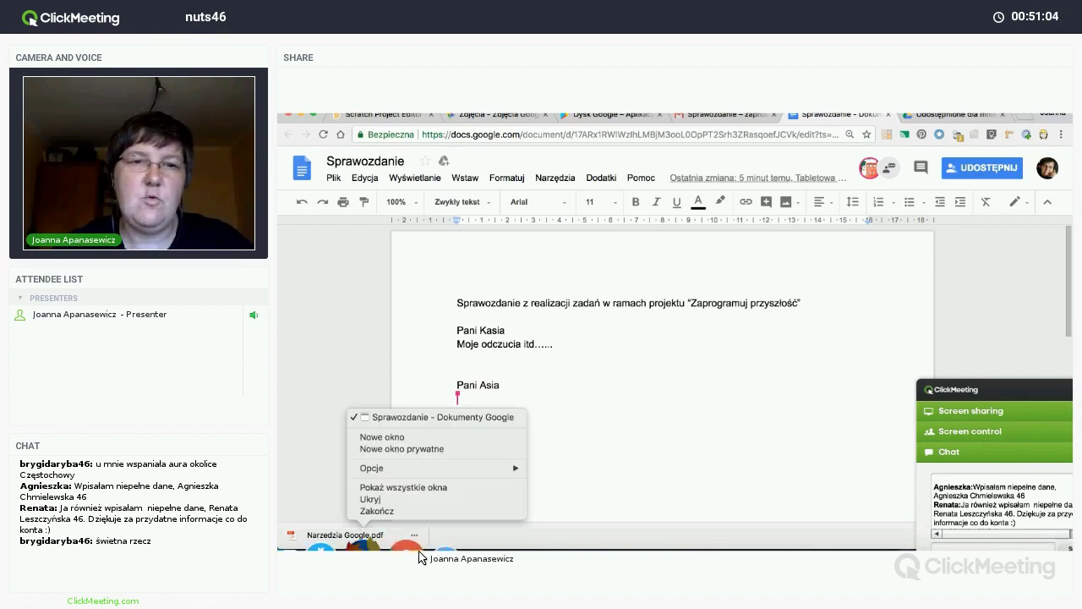
{"action": "left_click", "coordinate": [420, 554]}
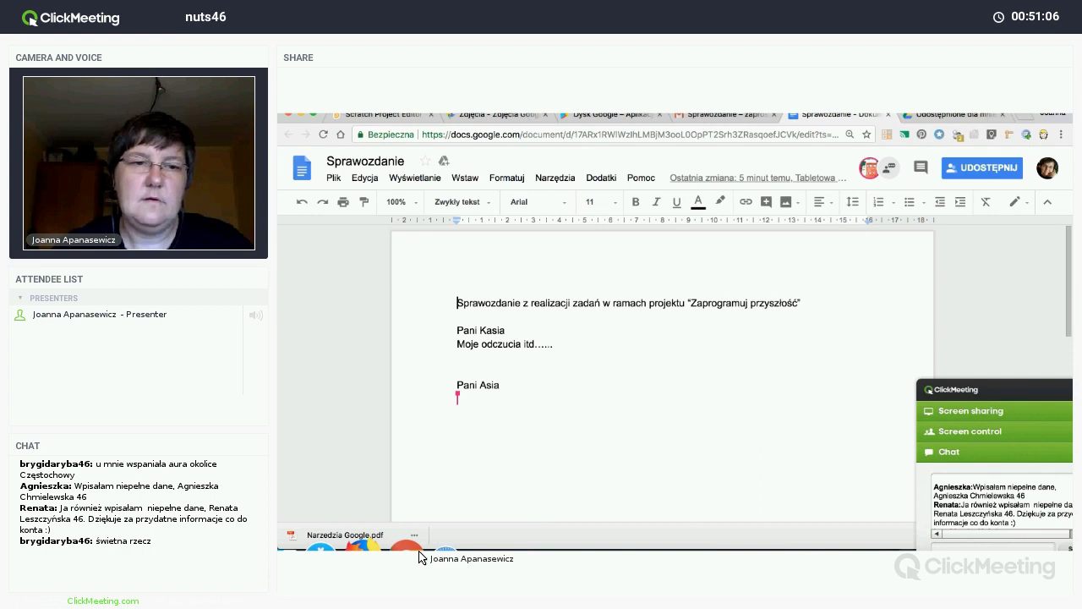
{"action": "left_click", "coordinate": [416, 554]}
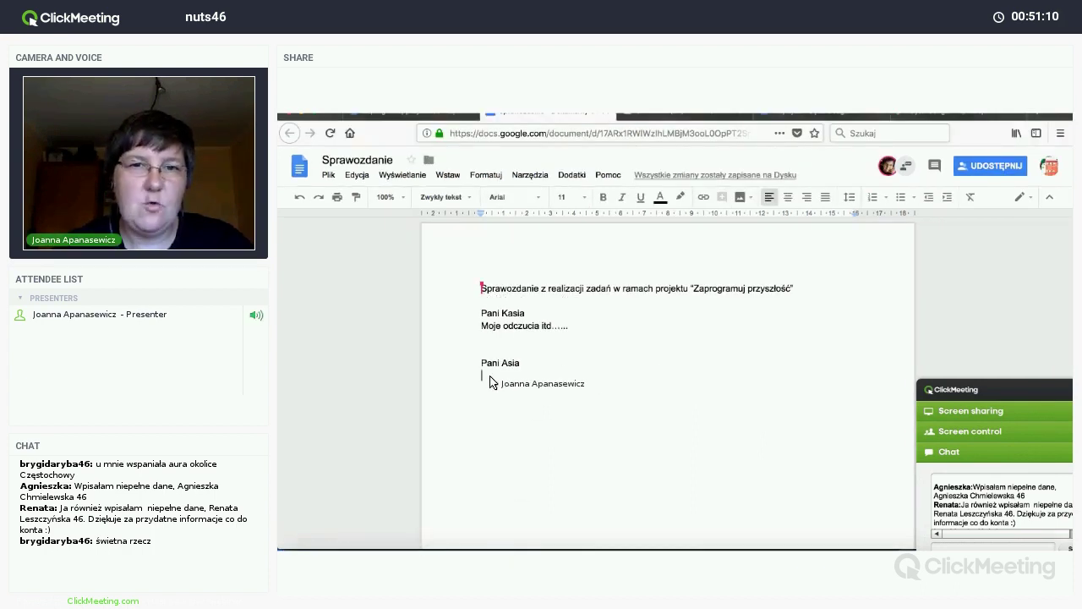
{"action": "left_click", "coordinate": [1051, 169]}
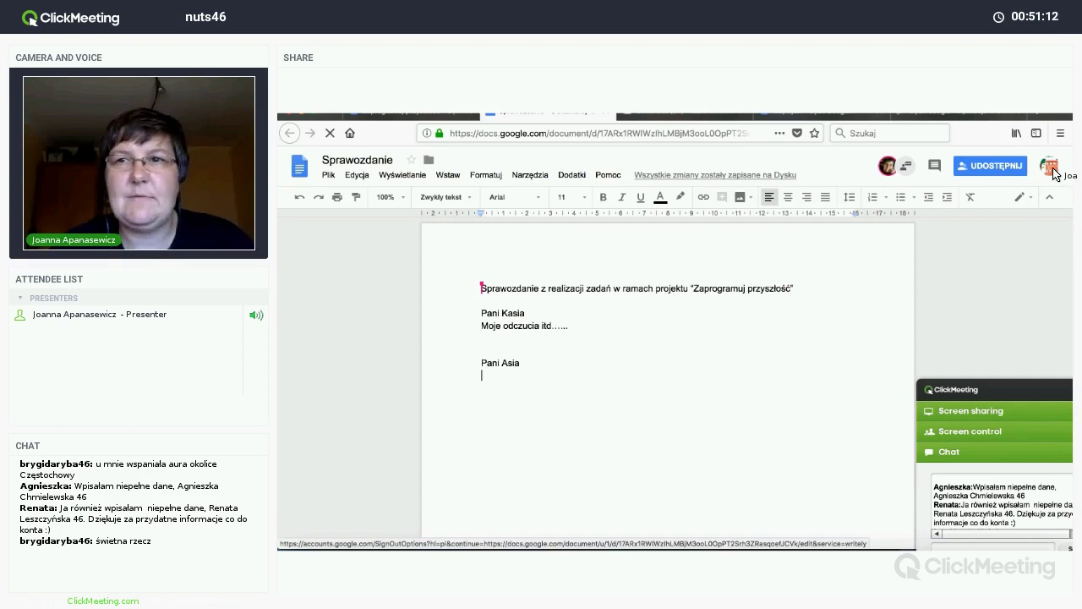
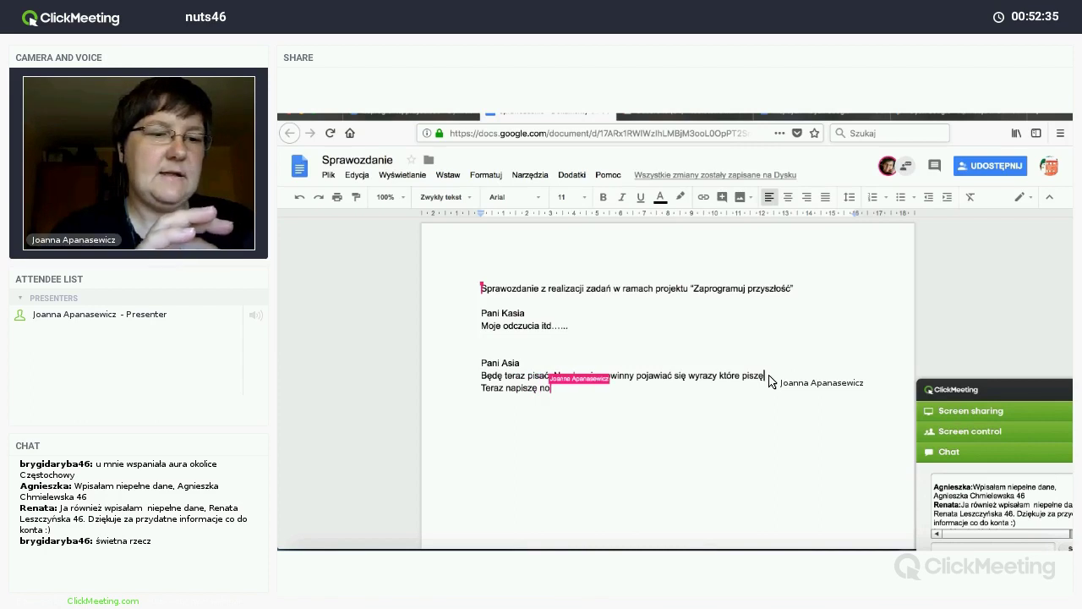
Step: Finish the line 'Teraz napiszę nowe zdanie', place the caret after 'Moje odczucia itd', then switch to the meeting window
{"action": "type", "text": "ie"}
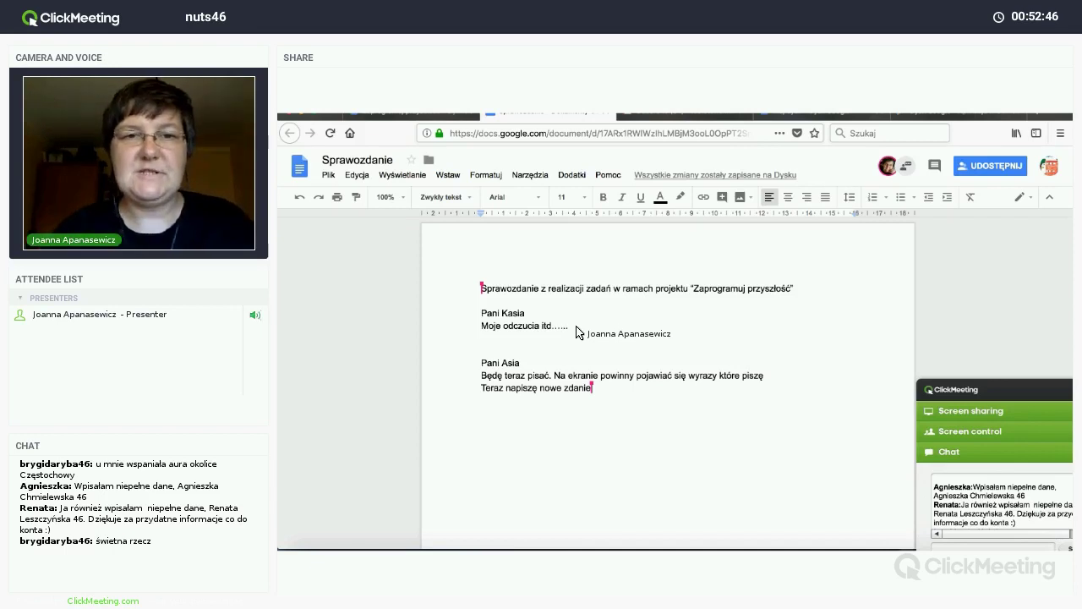
{"action": "left_click", "coordinate": [578, 332]}
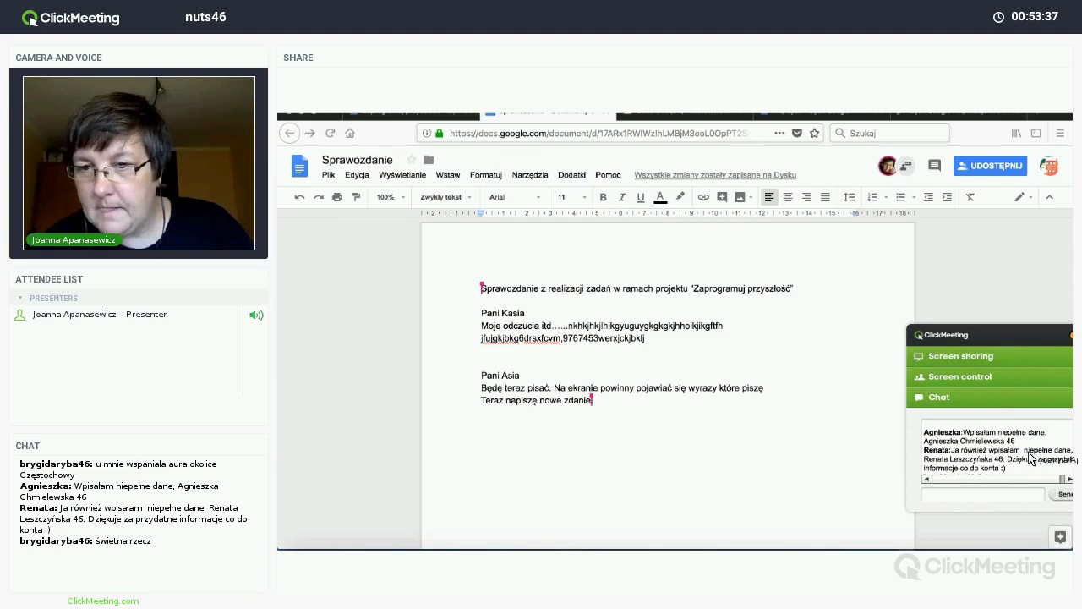
{"action": "left_click_drag", "start_coordinate": [1023, 432], "coordinate": [1012, 459]}
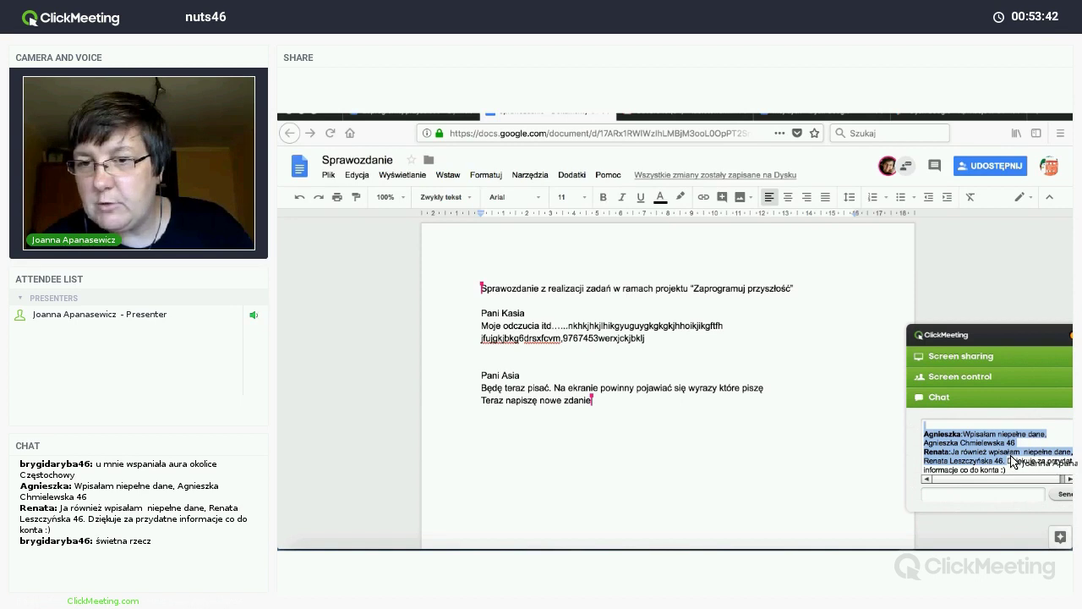
{"action": "left_click", "coordinate": [983, 496]}
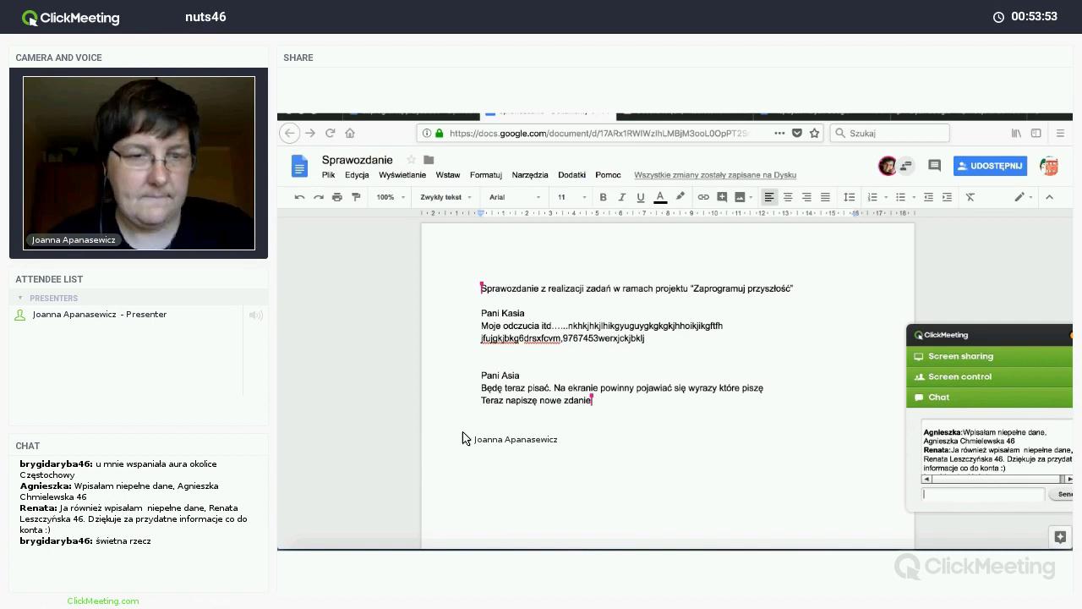
{"action": "key", "text": "alt+Tab"}
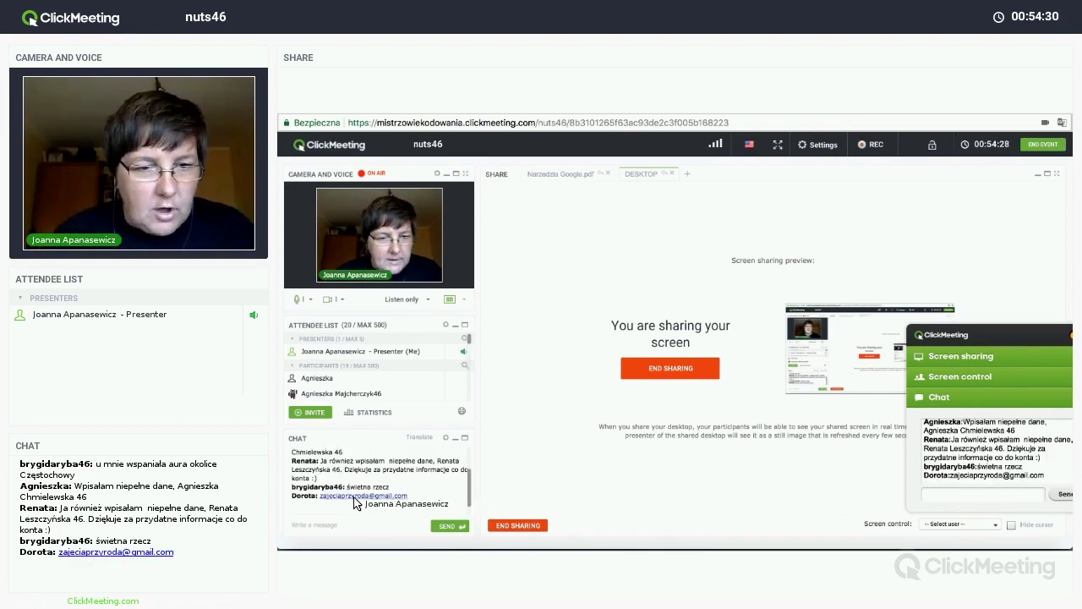
Step: Select the participant's e-mail address posted in the ClickMeeting chat
{"action": "left_click_drag", "start_coordinate": [408, 496], "coordinate": [322, 500]}
{"action": "key", "text": "ctrl+c"}
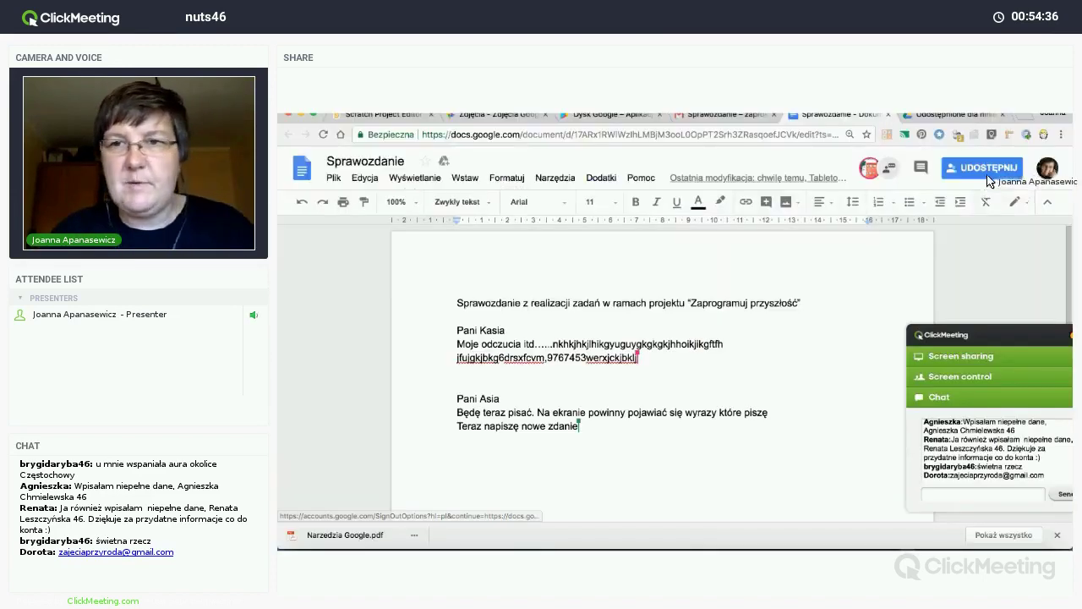
Step: Close the extra document copy, then paste the chat participant's e-mail as recipient and send the share invitation
{"action": "left_click", "coordinate": [985, 169]}
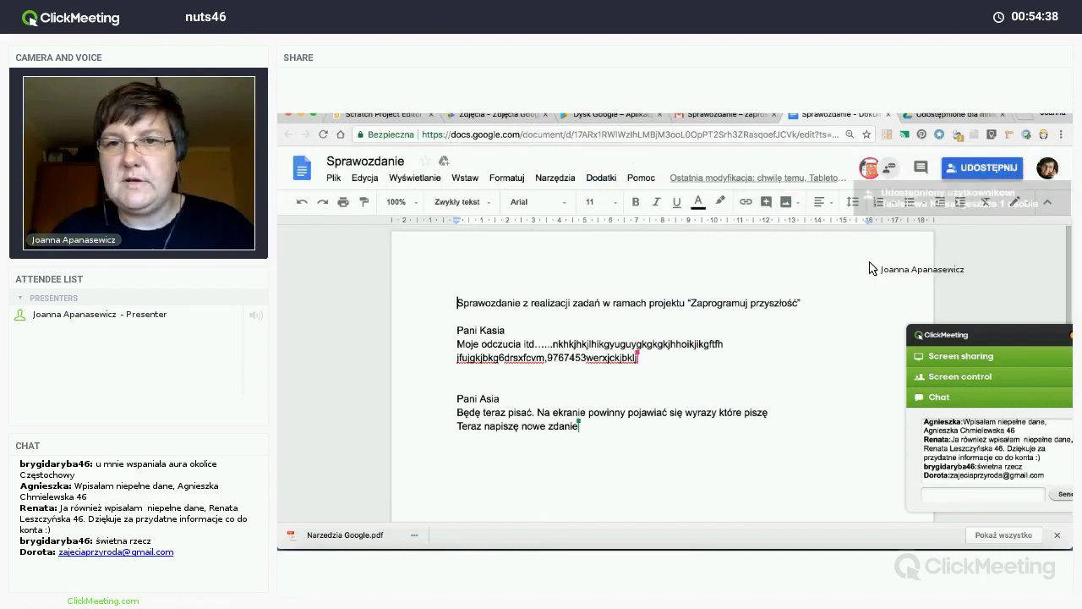
{"action": "left_click", "coordinate": [889, 114]}
{"action": "left_click", "coordinate": [365, 551]}
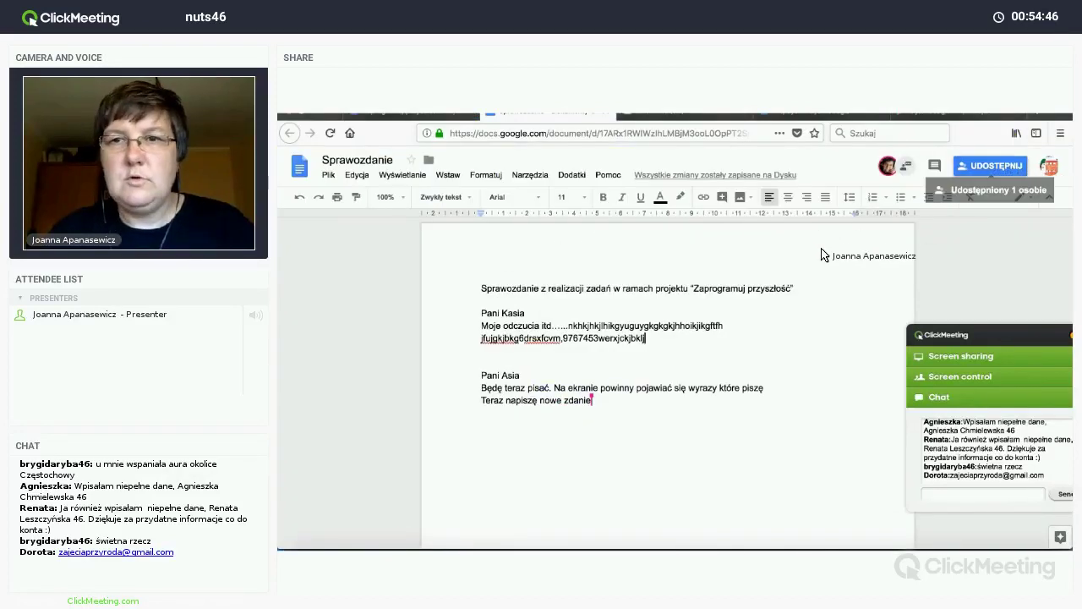
{"action": "left_click", "coordinate": [991, 165]}
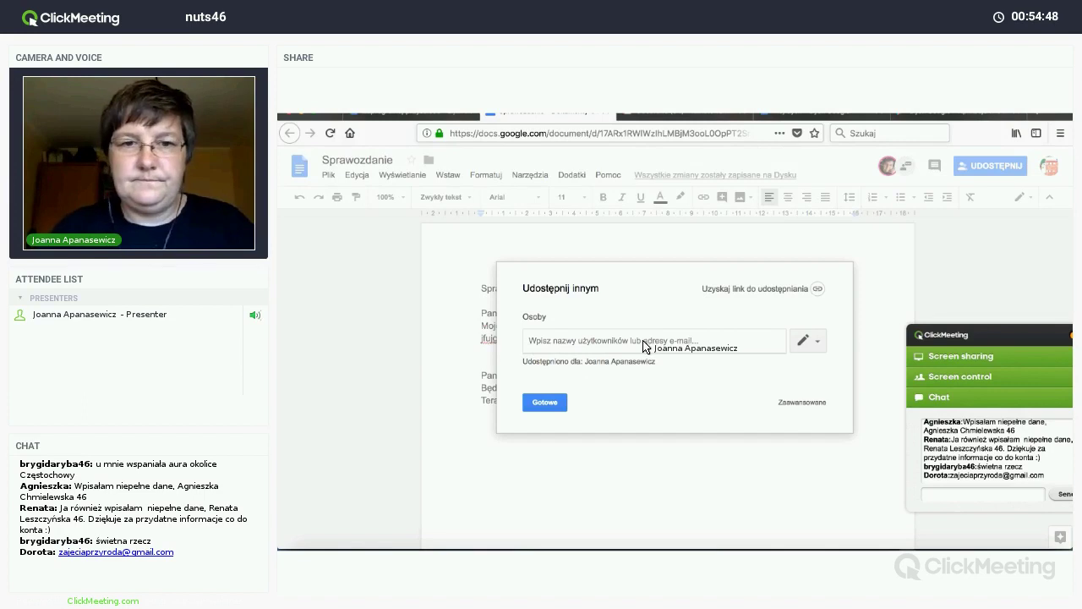
{"action": "key", "text": "ctrl+v"}
{"action": "key", "text": "Return"}
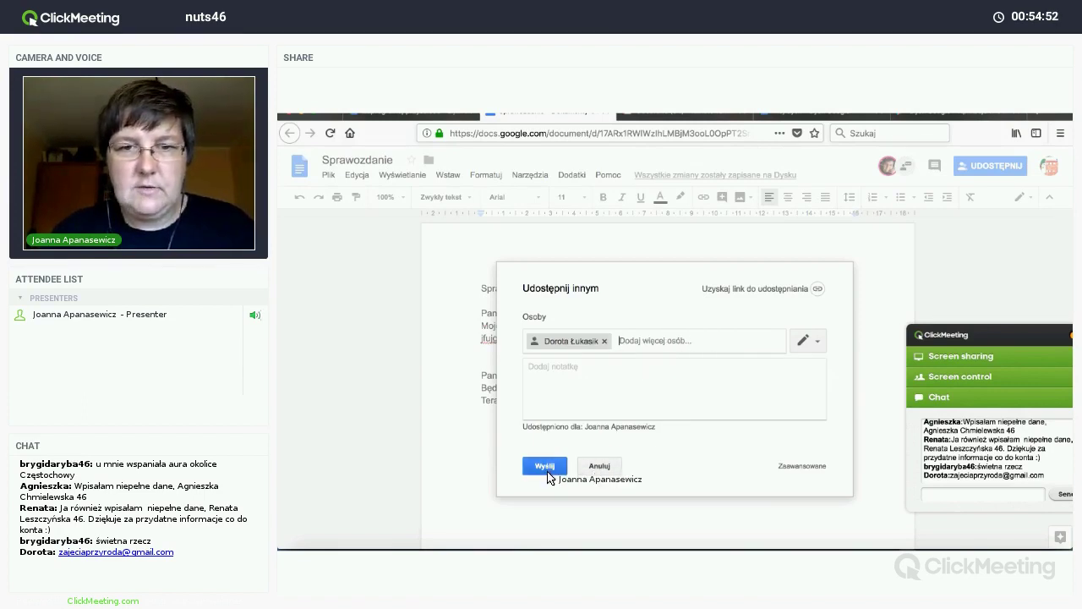
{"action": "left_click", "coordinate": [547, 471]}
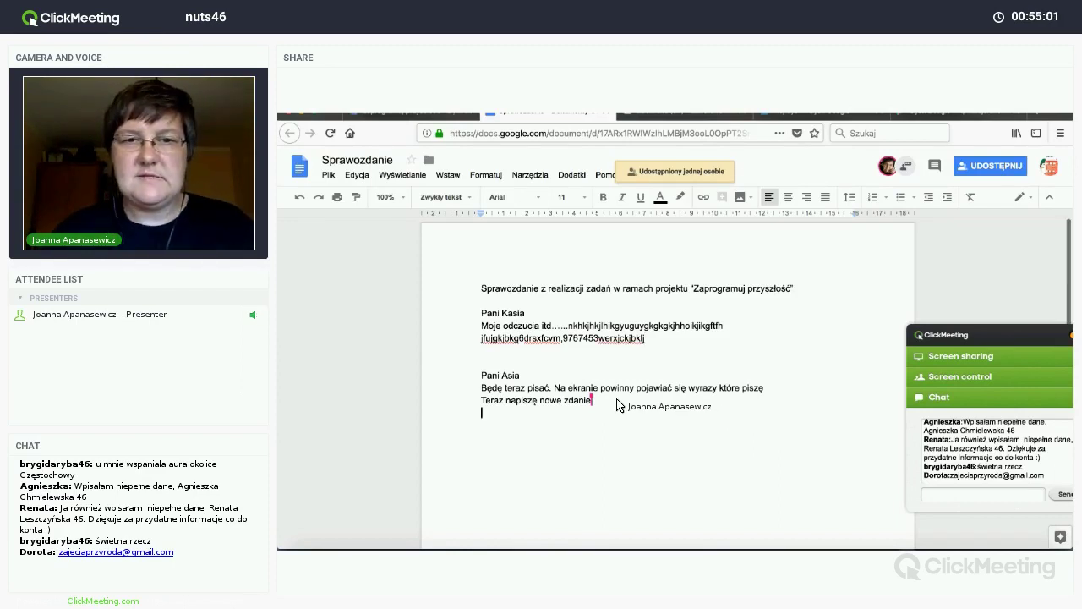
Step: Add a 'Pani Dorota' heading at the end of the document
{"action": "key", "text": "ctrl+End"}
{"action": "type", "text": "D"}
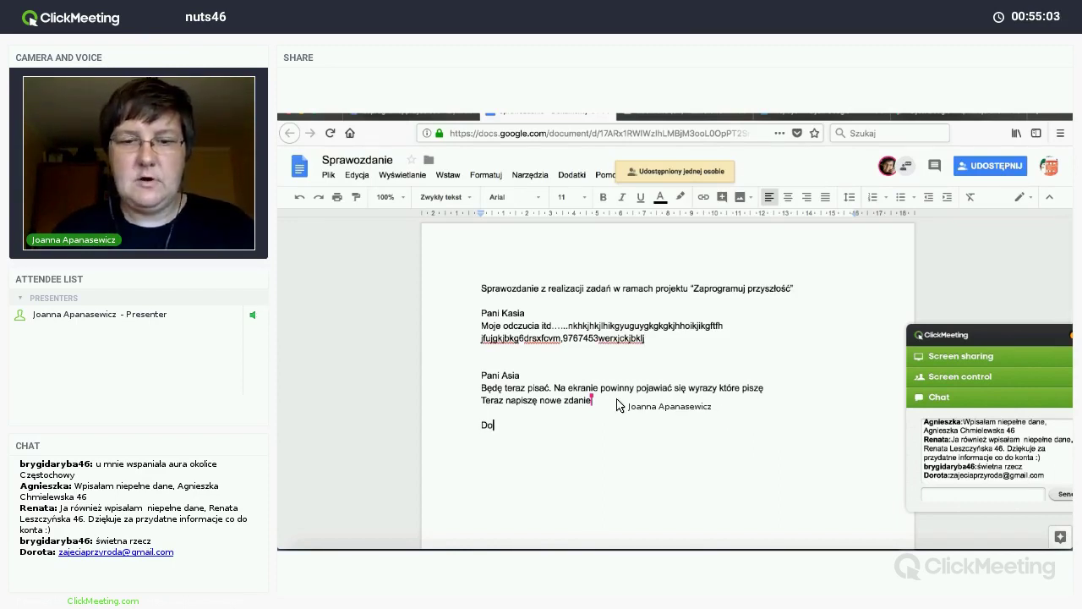
{"action": "key", "text": "BackSpace"}
{"action": "key", "text": "BackSpace"}
{"action": "key", "text": "BackSpace"}
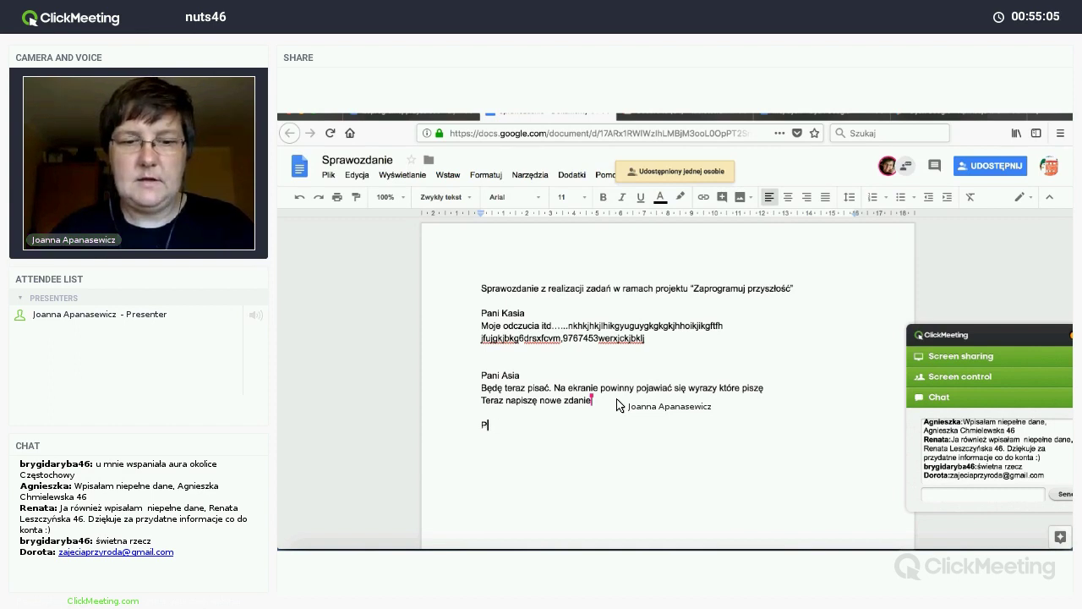
{"action": "type", "text": "ani Dorota"}
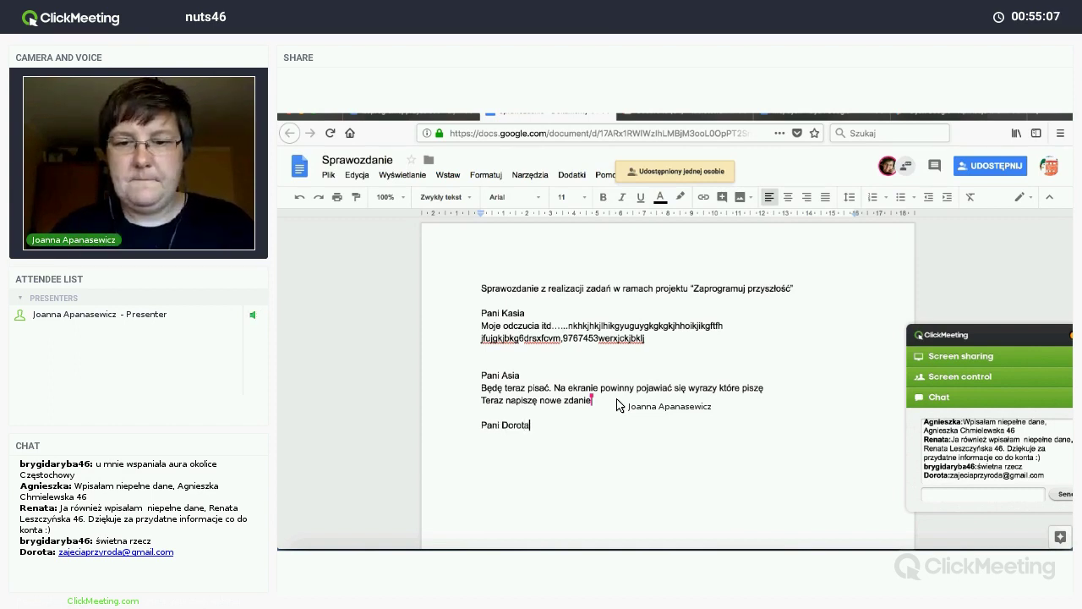
{"action": "key", "text": "Return"}
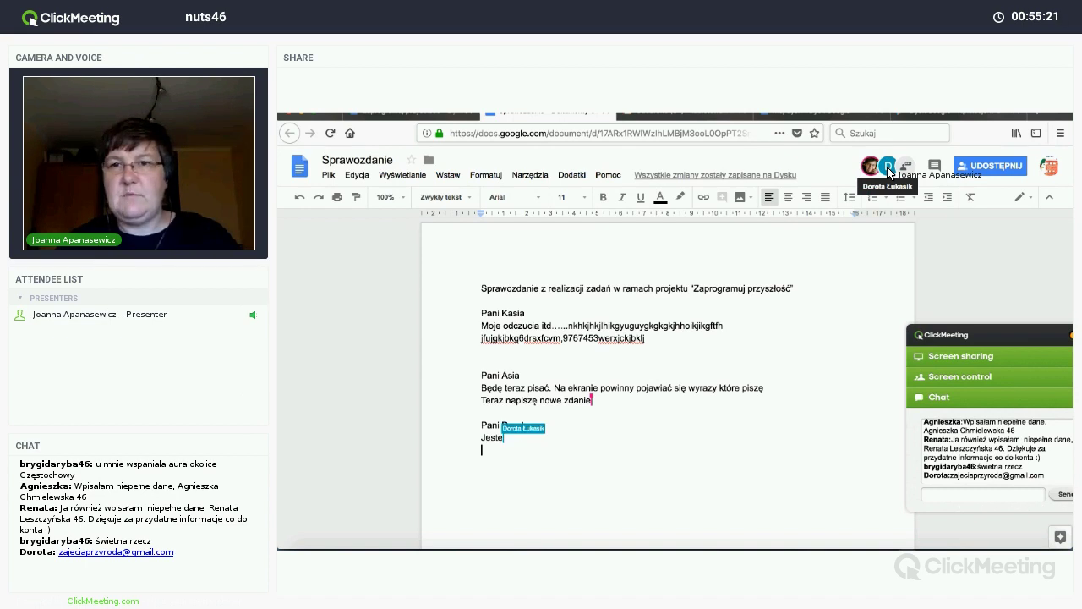
Step: Type 'Moje miejsce się zapełnia tekstem. Pani Dorotka pisze i wszystko się pięknie zapisuje' on a new line
{"action": "mouse_move", "coordinate": [888, 172]}
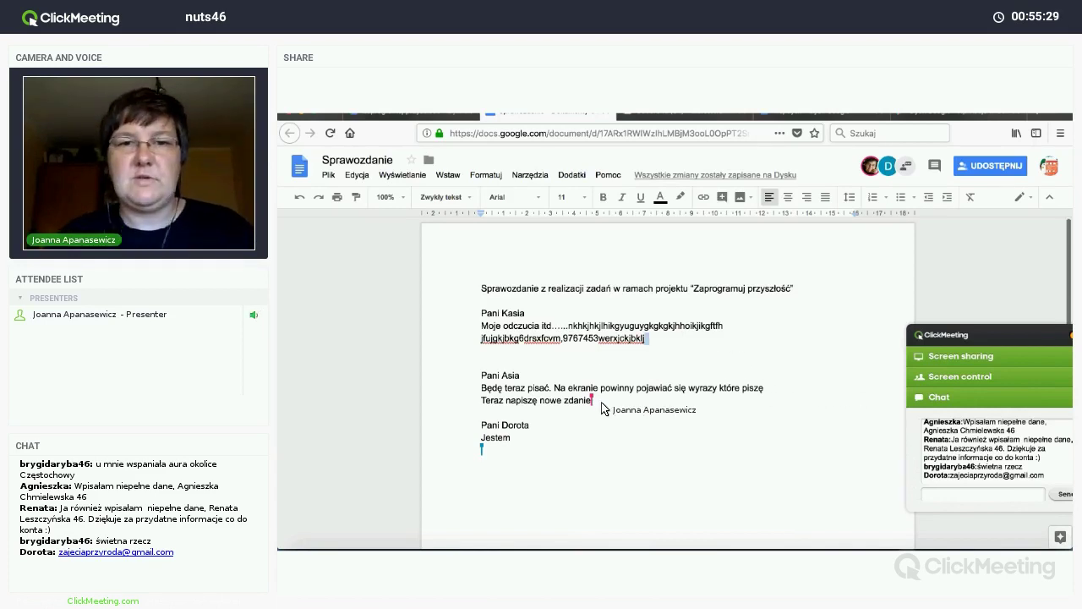
{"action": "key", "text": "Return"}
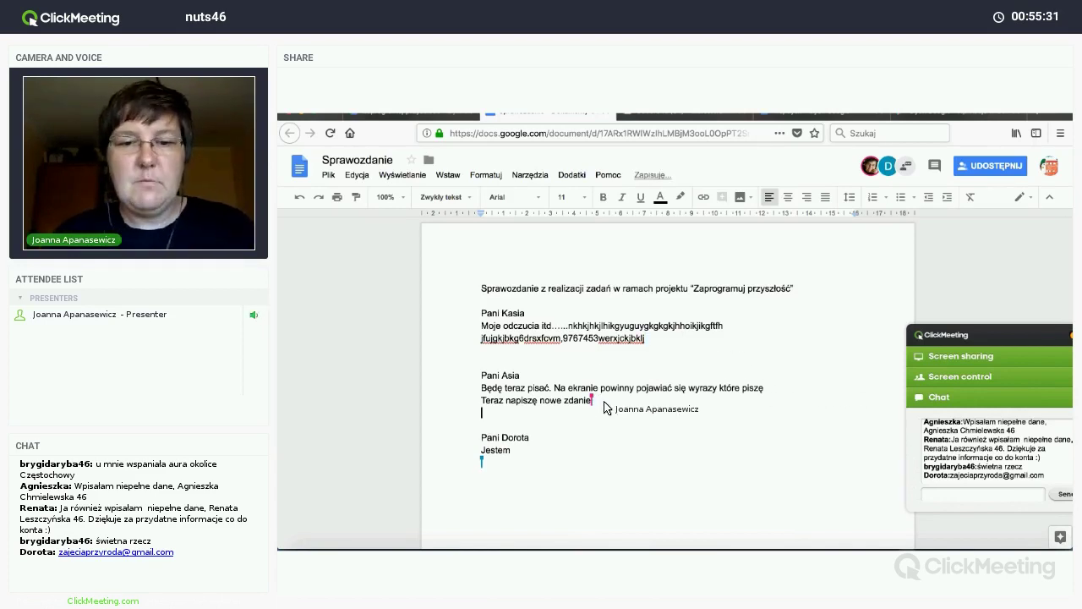
{"action": "type", "text": "Moje mie"}
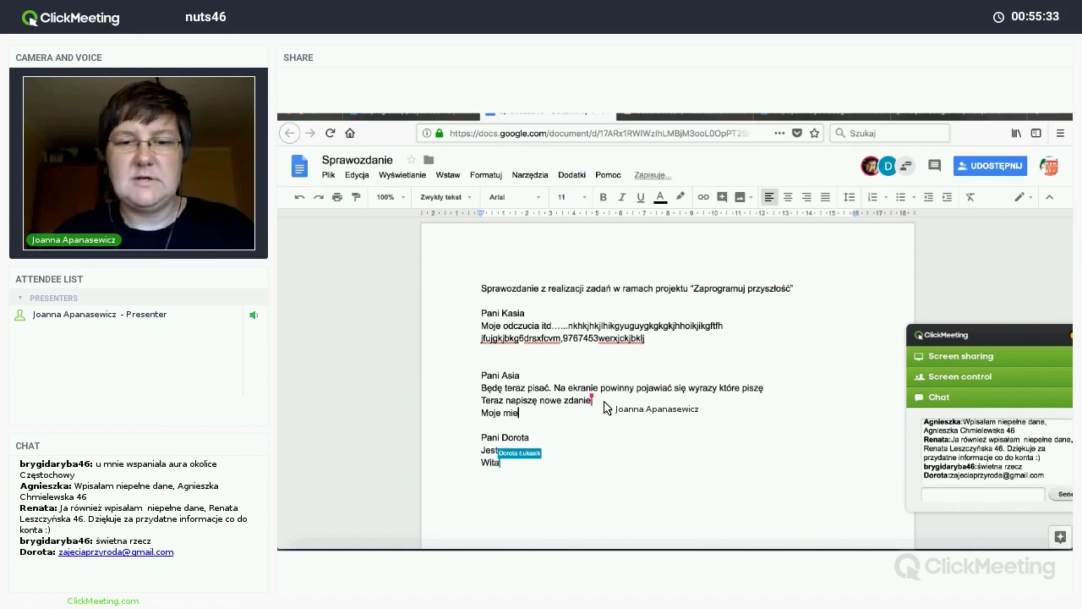
{"action": "type", "text": "jsce się zapeł"}
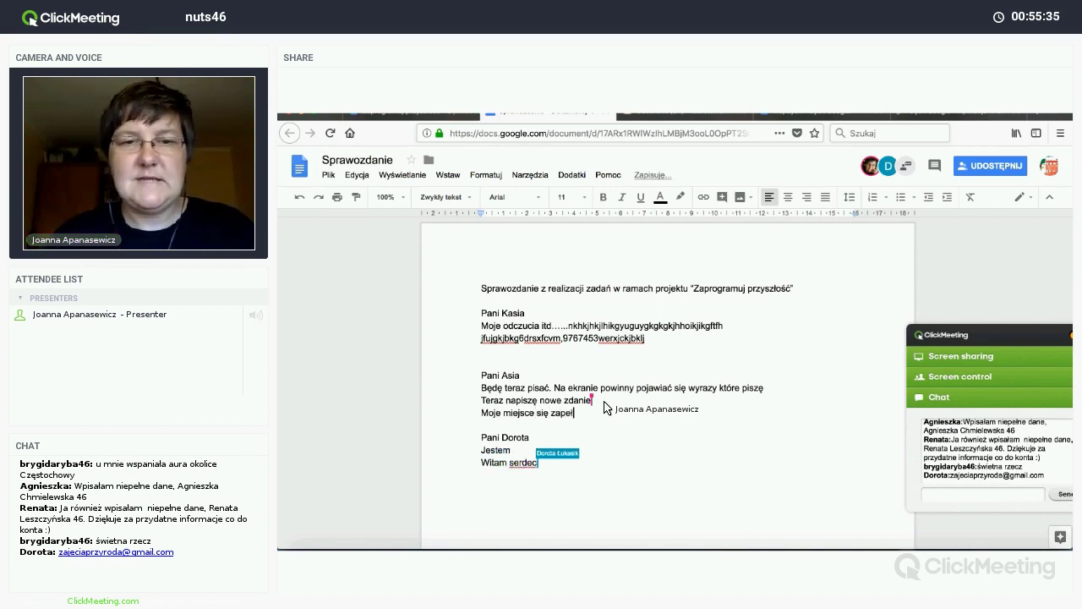
{"action": "type", "text": "nia tekstem"}
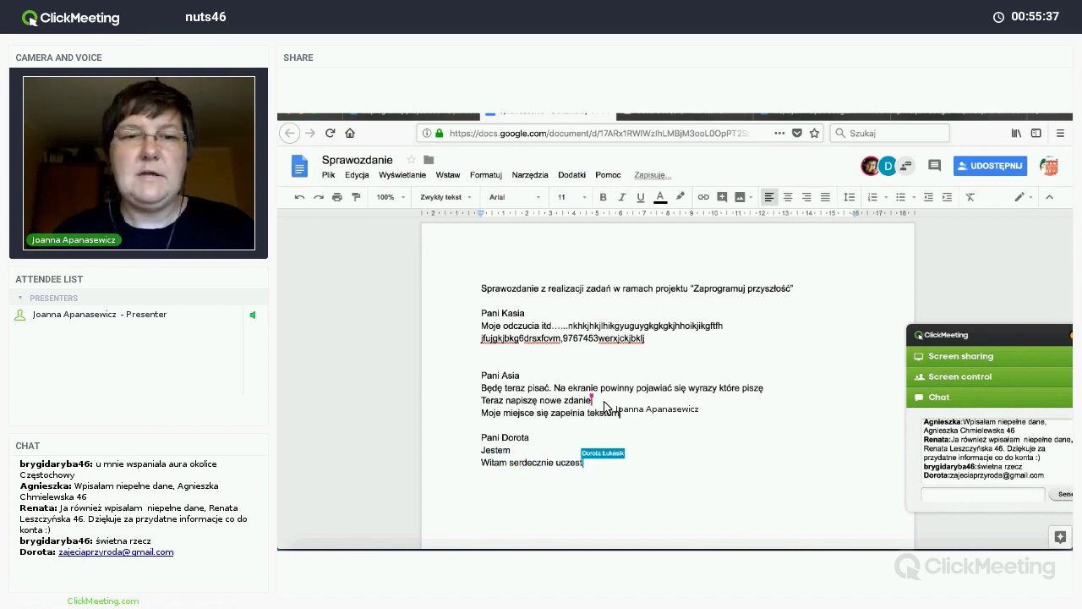
{"action": "type", "text": "."}
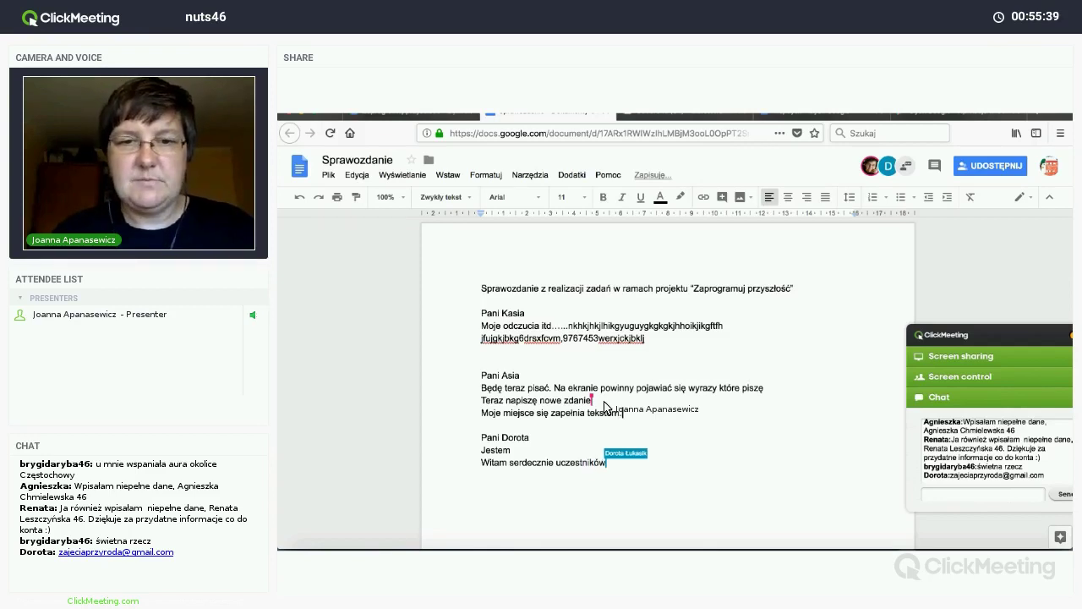
{"action": "type", "text": " Pani Do"}
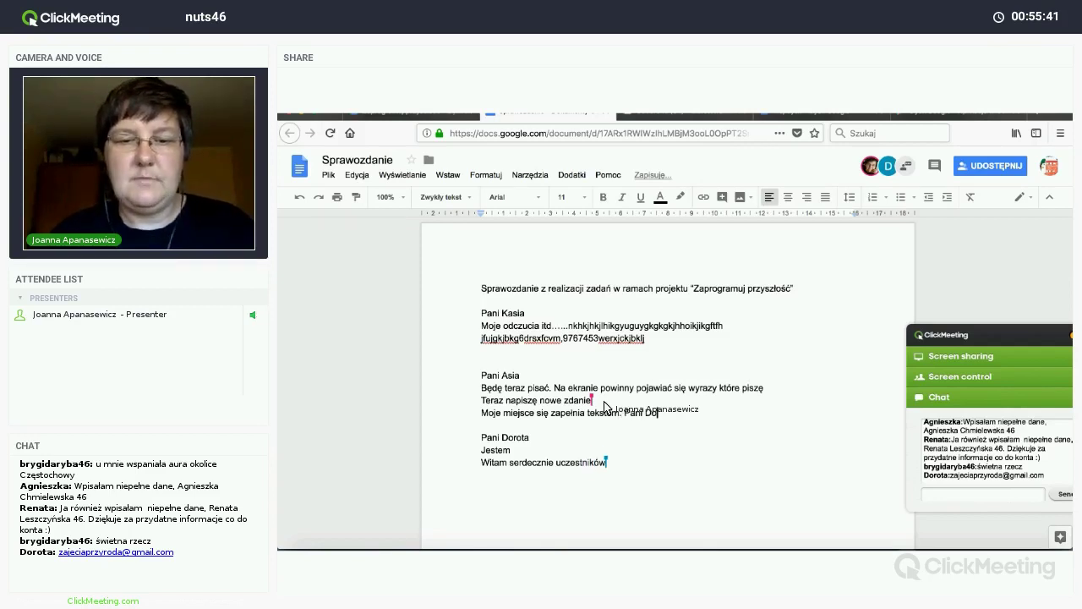
{"action": "type", "text": "rotka pisze "}
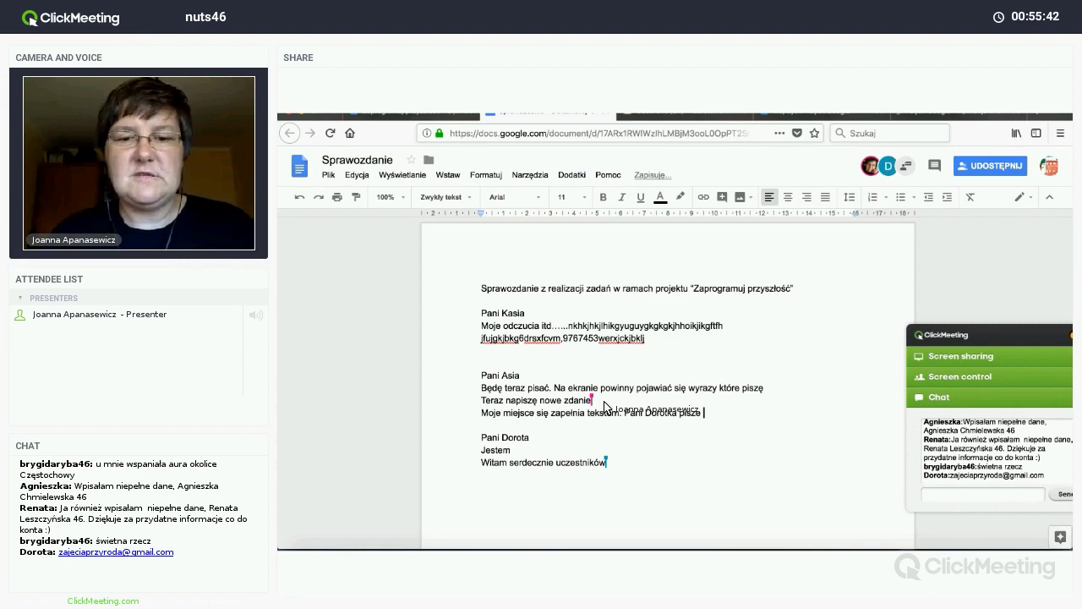
{"action": "type", "text": "i wszystko się pi"}
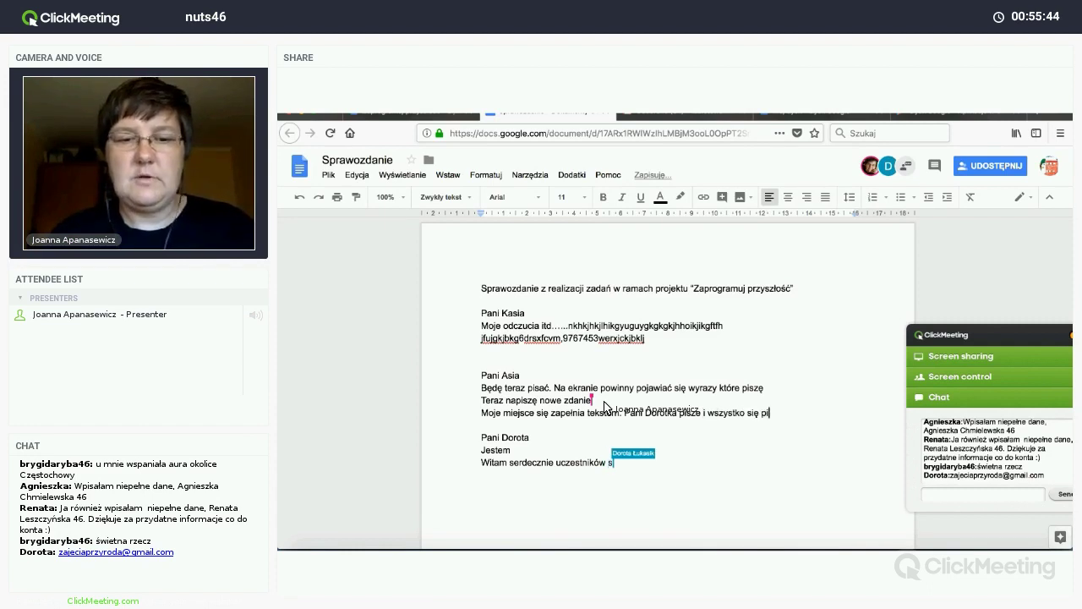
{"action": "type", "text": "ęknie zapisuje "}
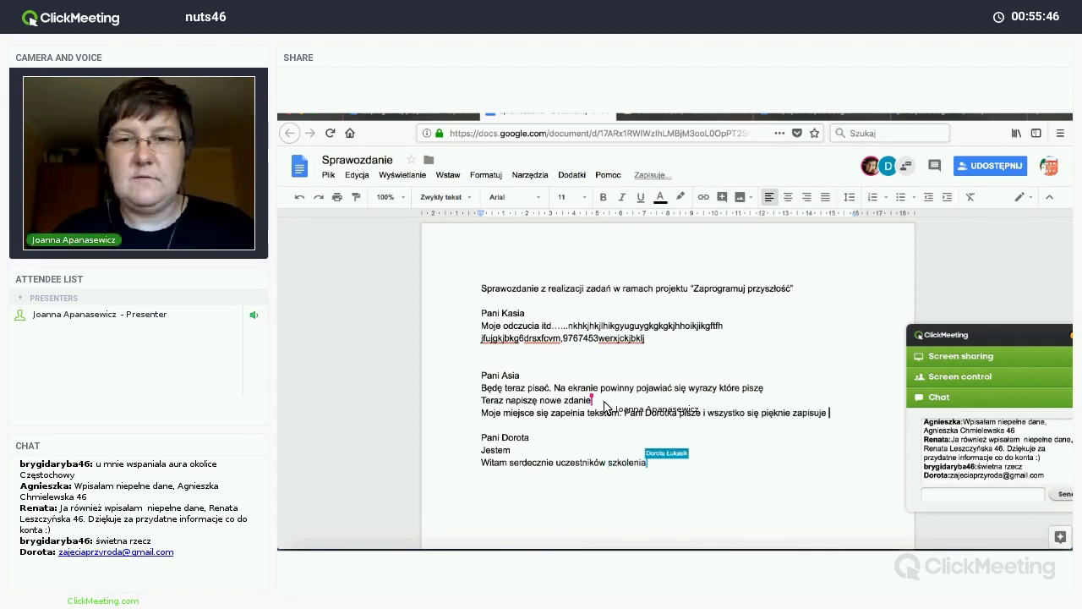
{"action": "type", "text": "co widzi,my na "}
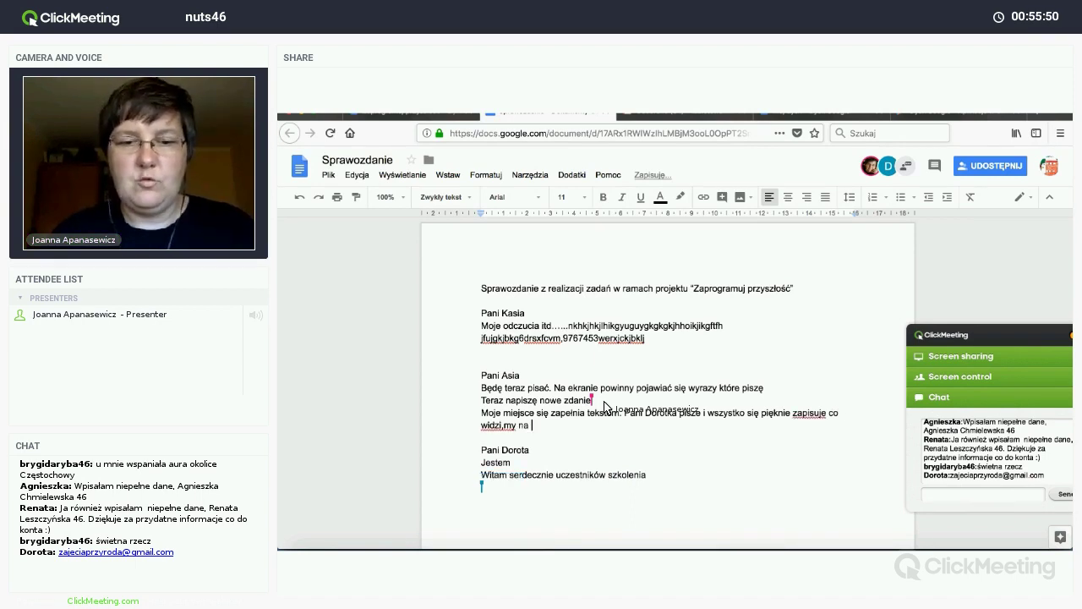
{"action": "key", "text": "BackSpace"}
{"action": "key", "text": "BackSpace"}
{"action": "key", "text": "BackSpace"}
{"action": "key", "text": "BackSpace"}
{"action": "key", "text": "BackSpace"}
{"action": "key", "text": "BackSpace"}
{"action": "key", "text": "BackSpace"}
{"action": "type", "text": "my na górze."}
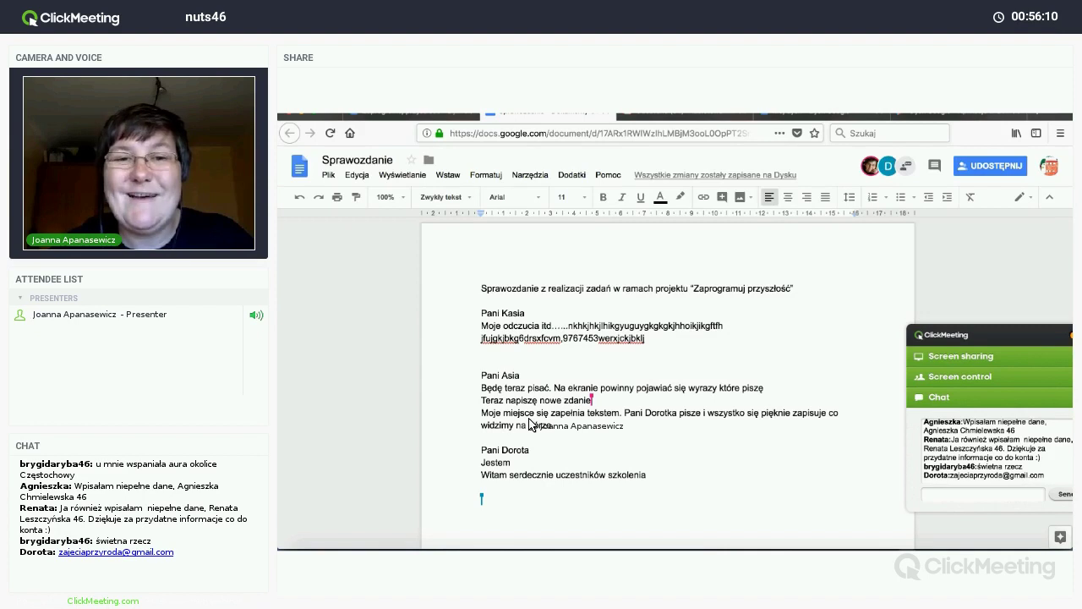
Step: Insert a 3 x 3 table below Pani Dorota's text
{"action": "left_click", "coordinate": [502, 425]}
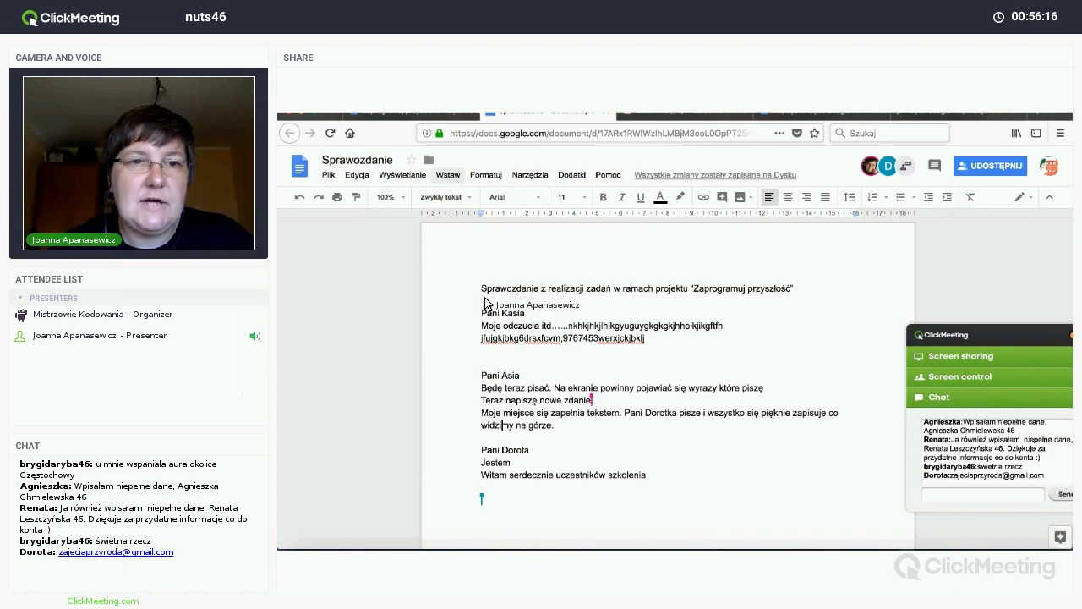
{"action": "scroll", "coordinate": [488, 294], "scroll_direction": "down", "scroll_amount": 3}
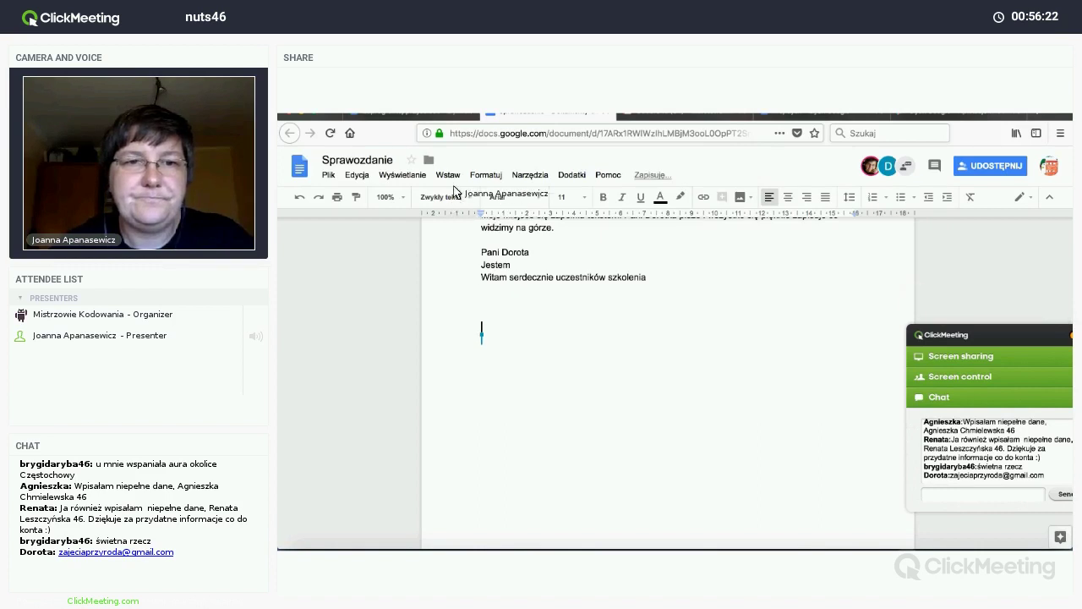
{"action": "left_click", "coordinate": [452, 178]}
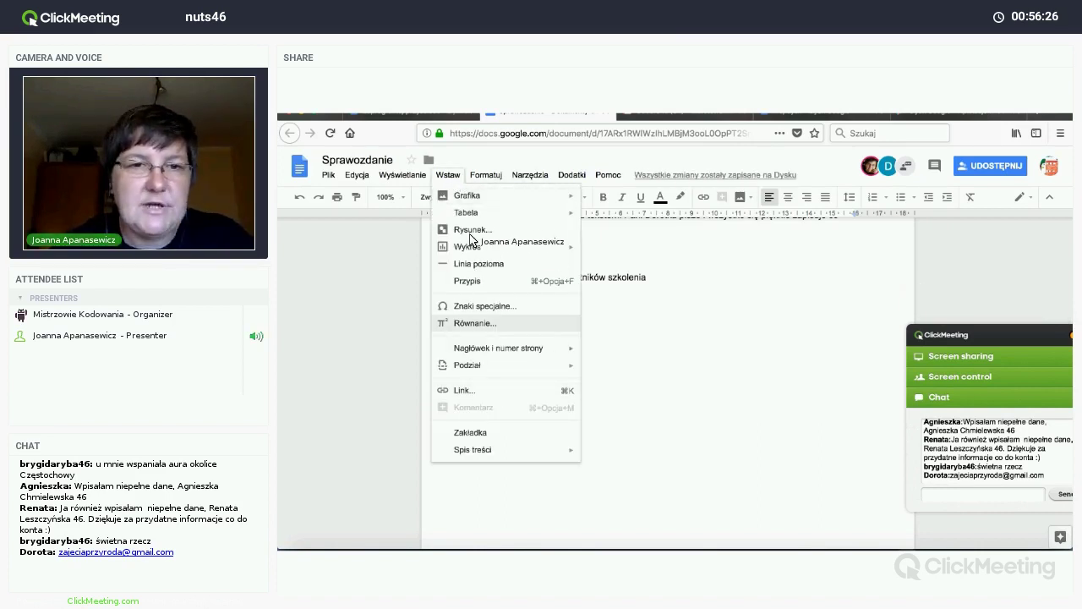
{"action": "mouse_move", "coordinate": [503, 214]}
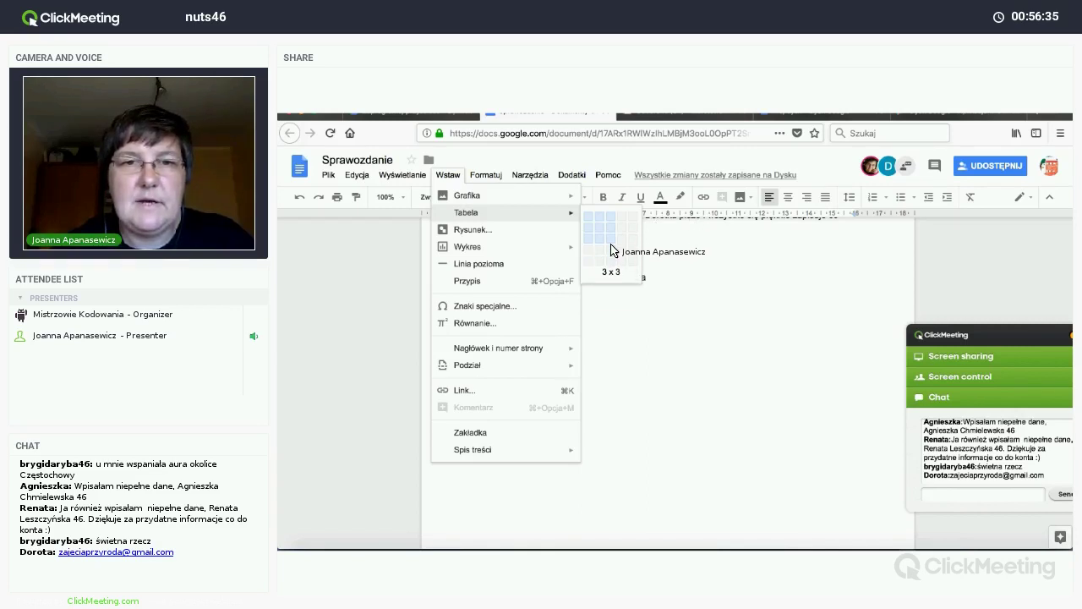
{"action": "left_click", "coordinate": [614, 250]}
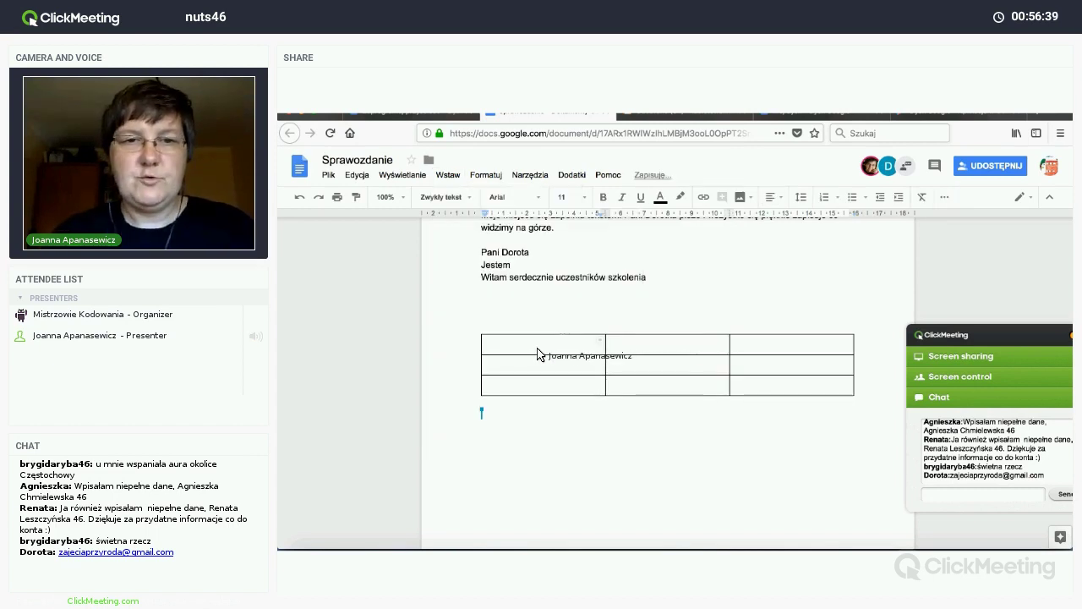
Step: Narrow the first column and fill it with LP, 1. and 2., adding the 'Imię Nazwisko' header
{"action": "left_click_drag", "start_coordinate": [504, 349], "coordinate": [499, 369]}
{"action": "type", "text": "LP "}
{"action": "type", "text": "1."}
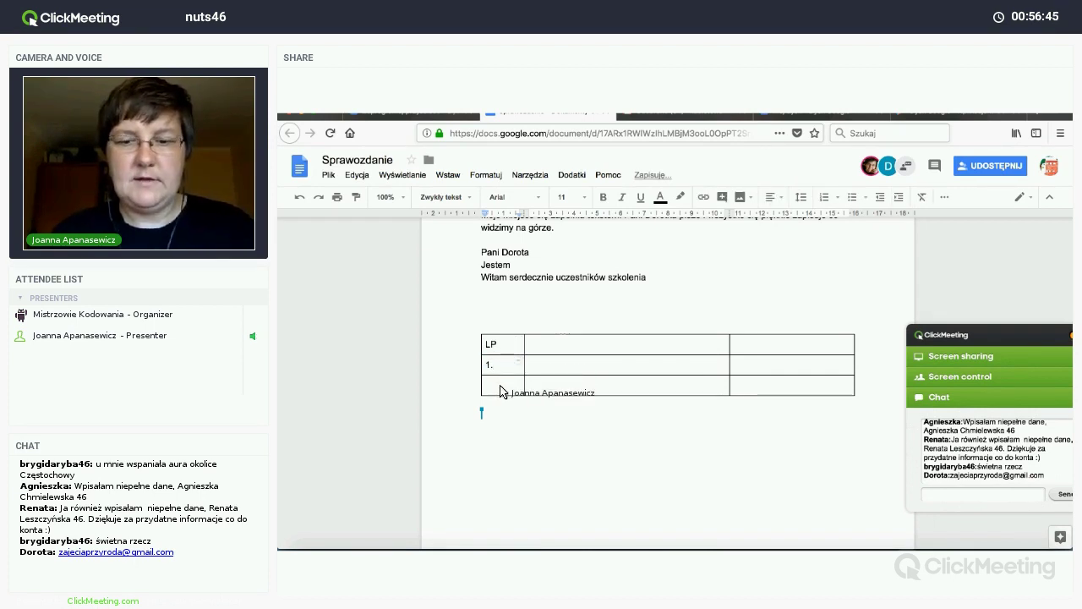
{"action": "key", "text": "Down"}
{"action": "type", "text": "2."}
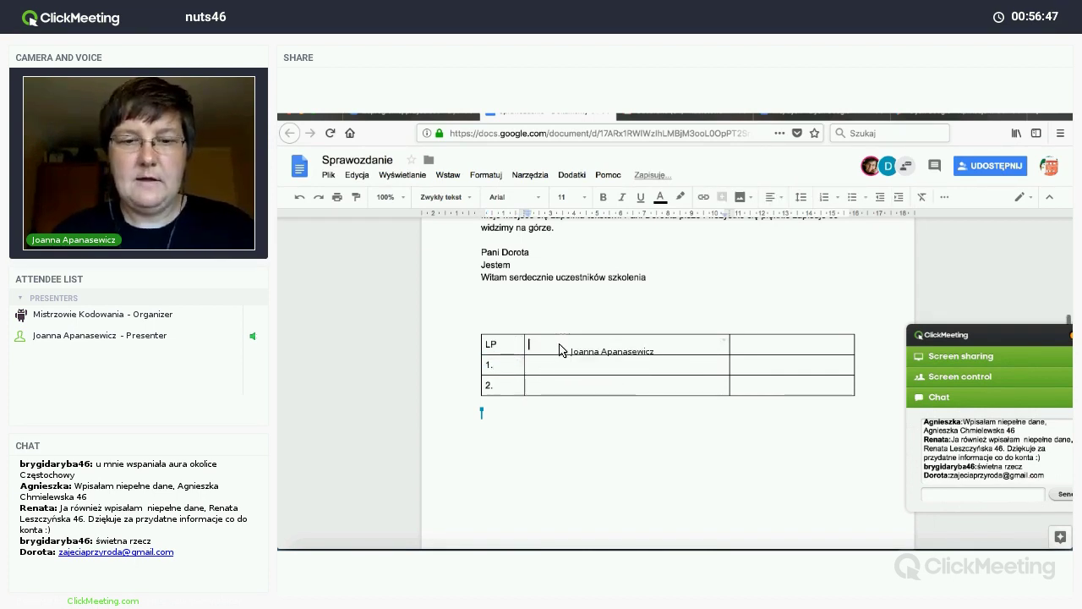
{"action": "type", "text": "Imię "}
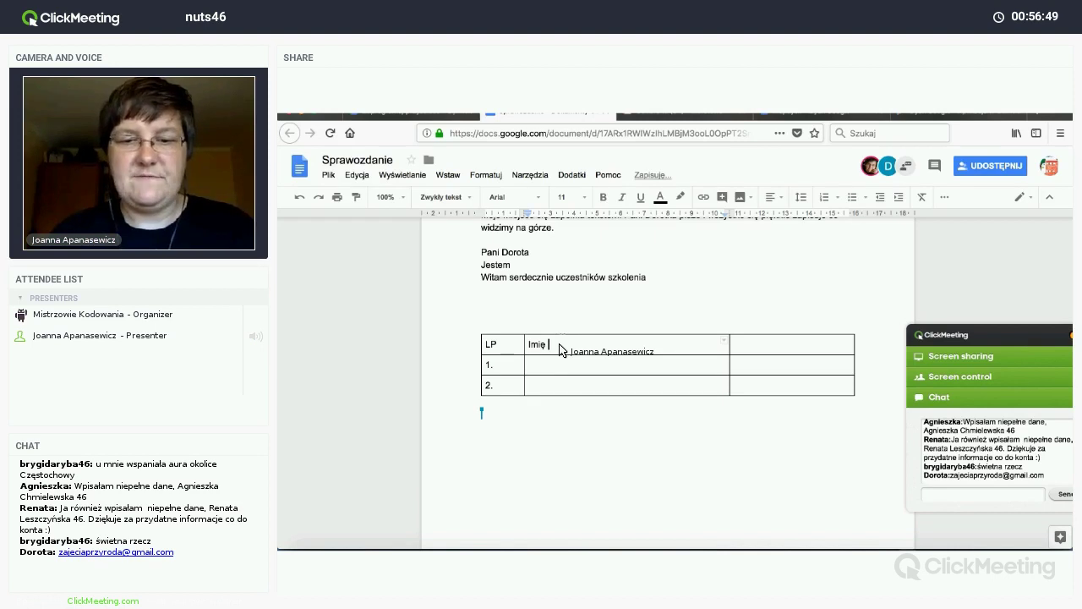
{"action": "type", "text": "Nazwisko"}
{"action": "left_click_drag", "start_coordinate": [556, 362], "coordinate": [556, 369]}
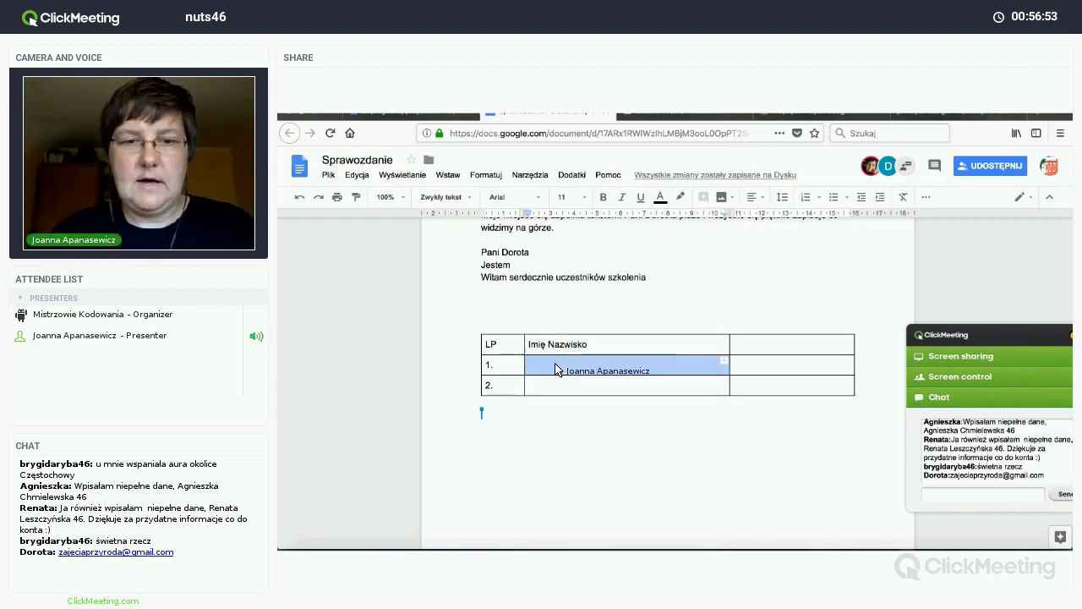
{"action": "type", "text": "Anna B."}
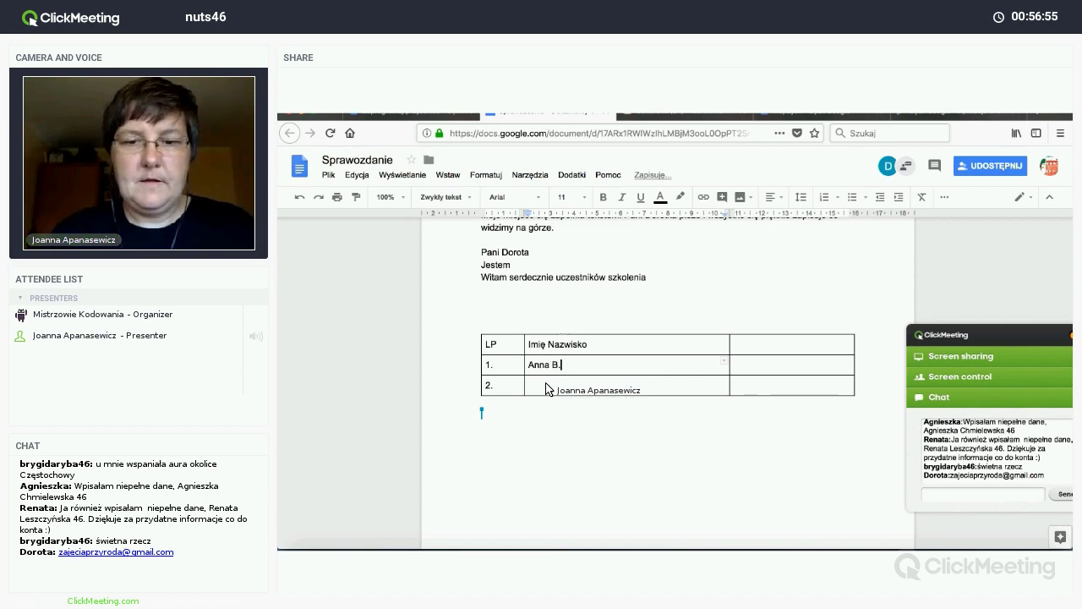
{"action": "left_click", "coordinate": [545, 388]}
{"action": "type", "text": "Kasi"}
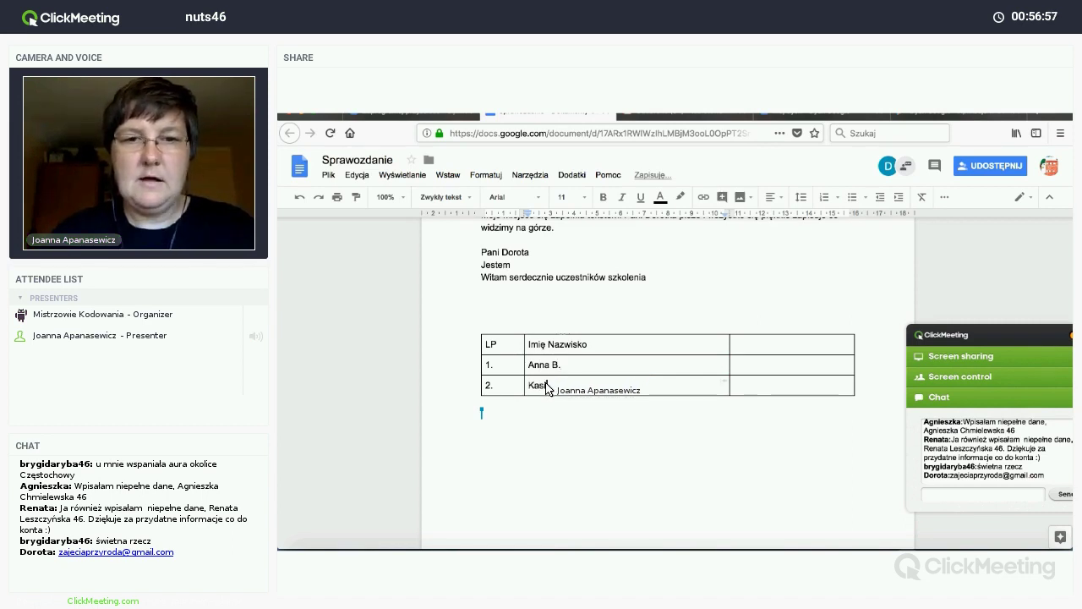
{"action": "type", "text": "a H."}
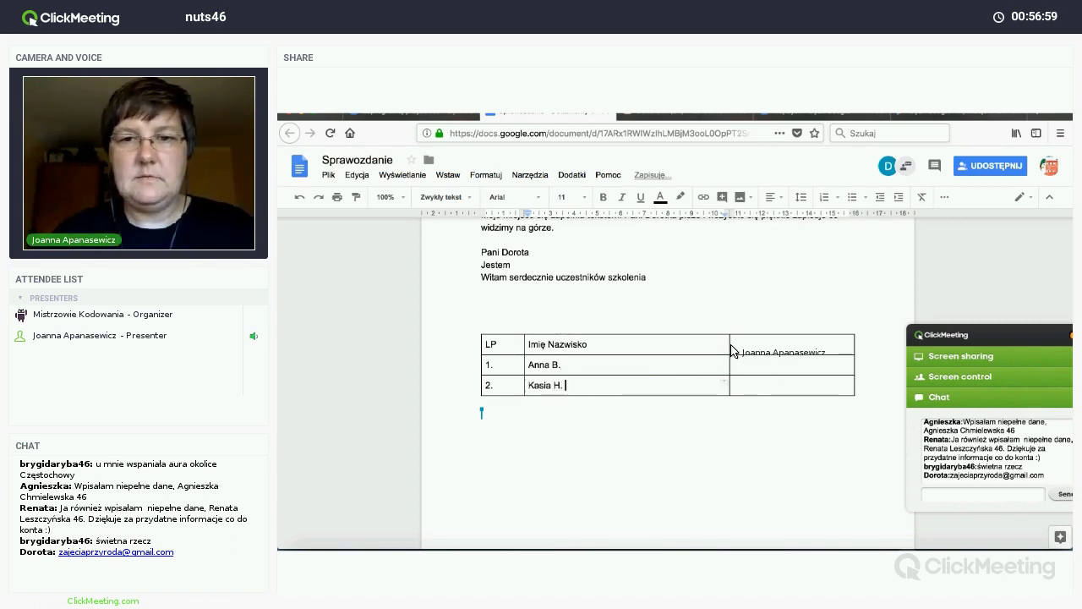
{"action": "left_click", "coordinate": [680, 352]}
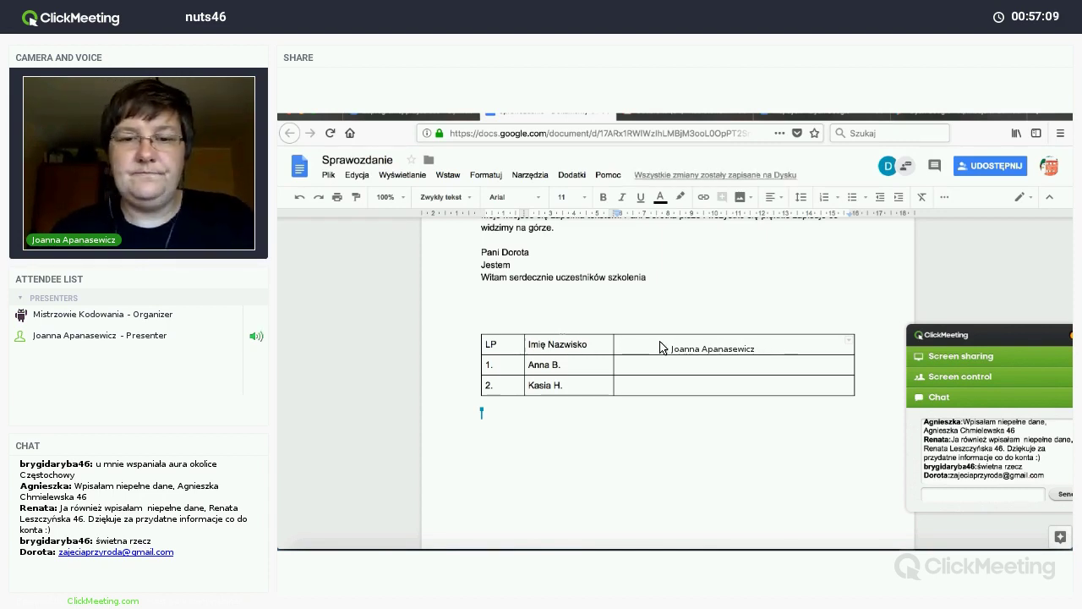
{"action": "type", "text": "Opis działań"}
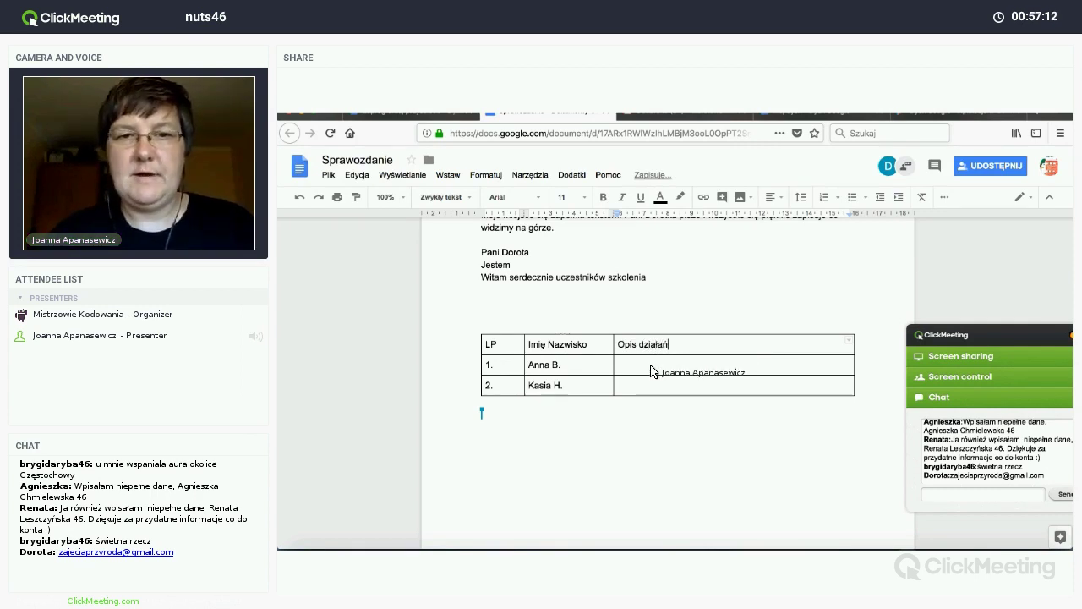
{"action": "double_click", "coordinate": [651, 371]}
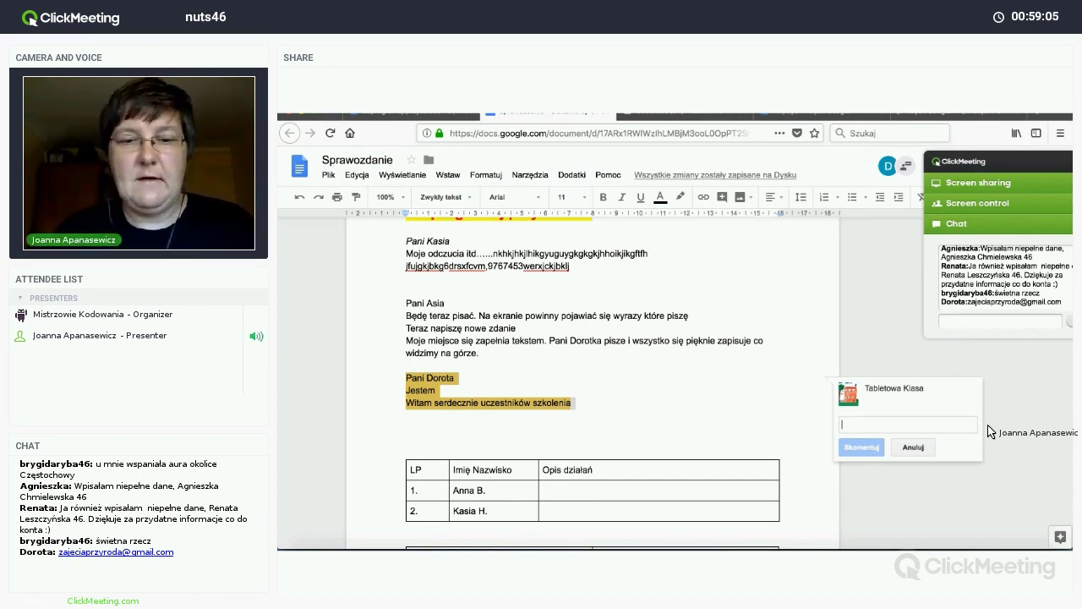
Step: Write the comment ending 'wypróbowanie jak działają narzędzia Google.' and publish it
{"action": "type", "text": "Bardzi"}
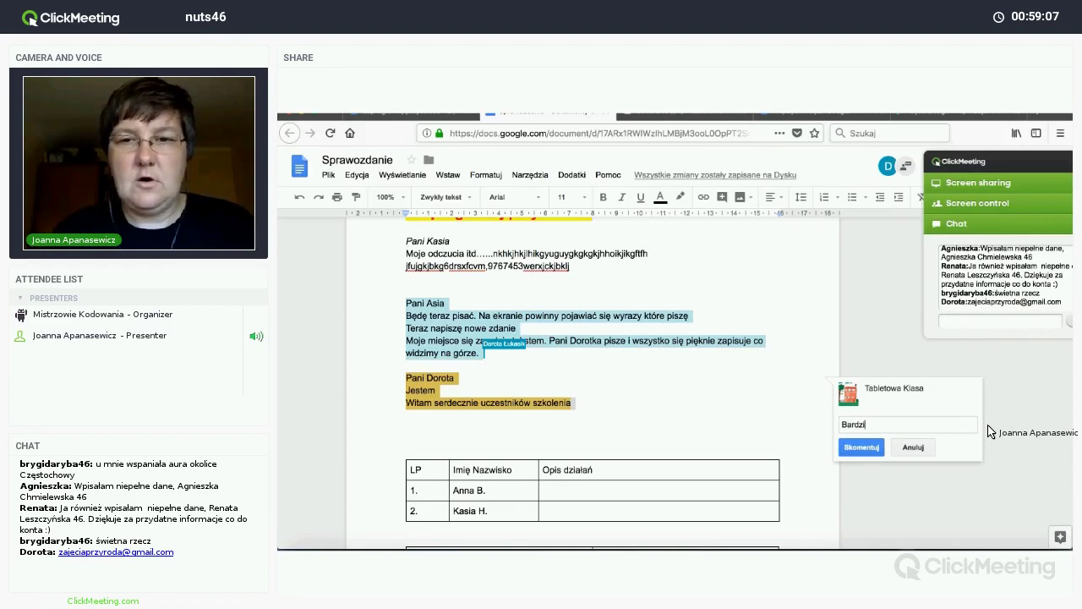
{"action": "key", "text": "BackSpace"}
{"action": "type", "text": "o "}
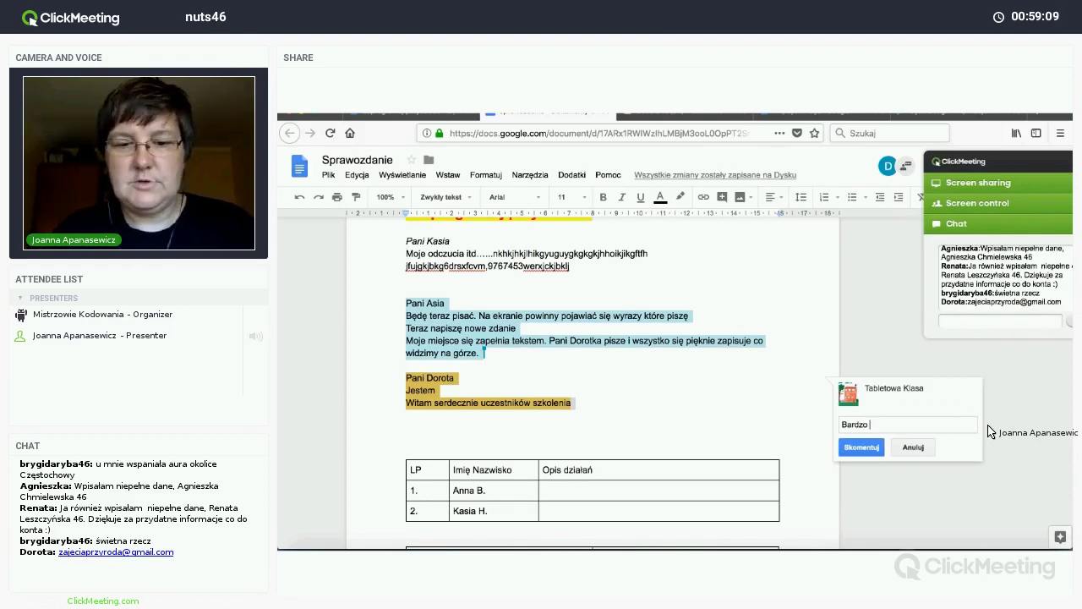
{"action": "type", "text": "się cieszę, "}
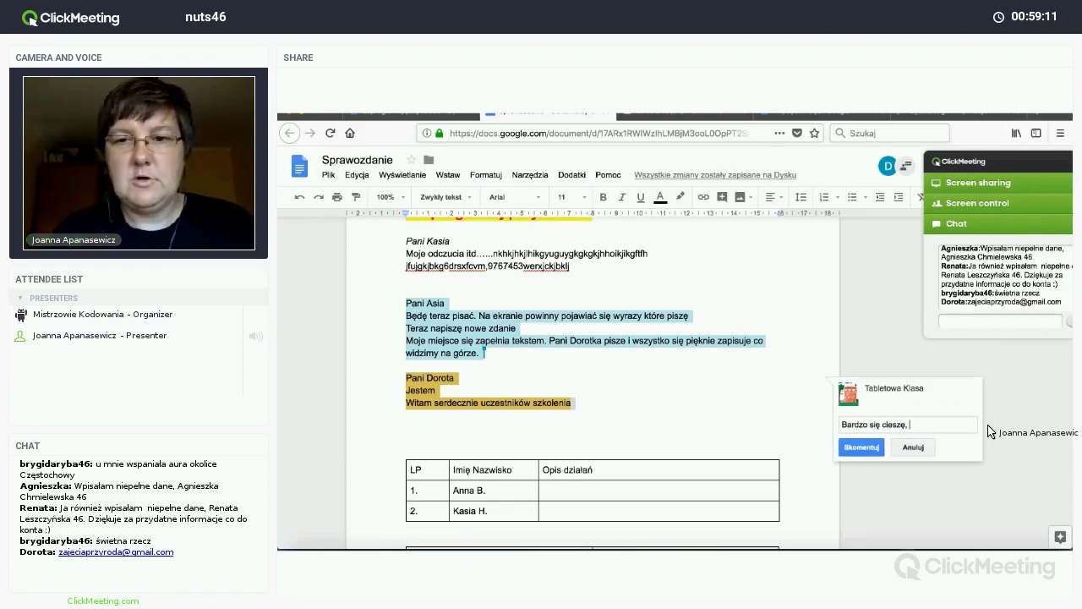
{"action": "type", "text": "że zdecydowa"}
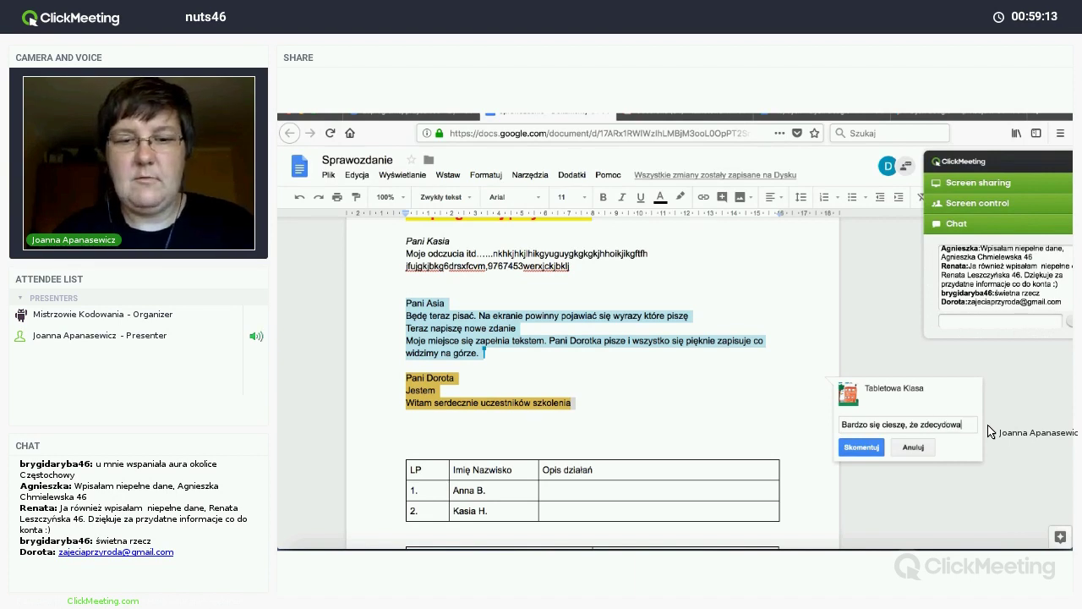
{"action": "type", "text": "ła się Pani na"}
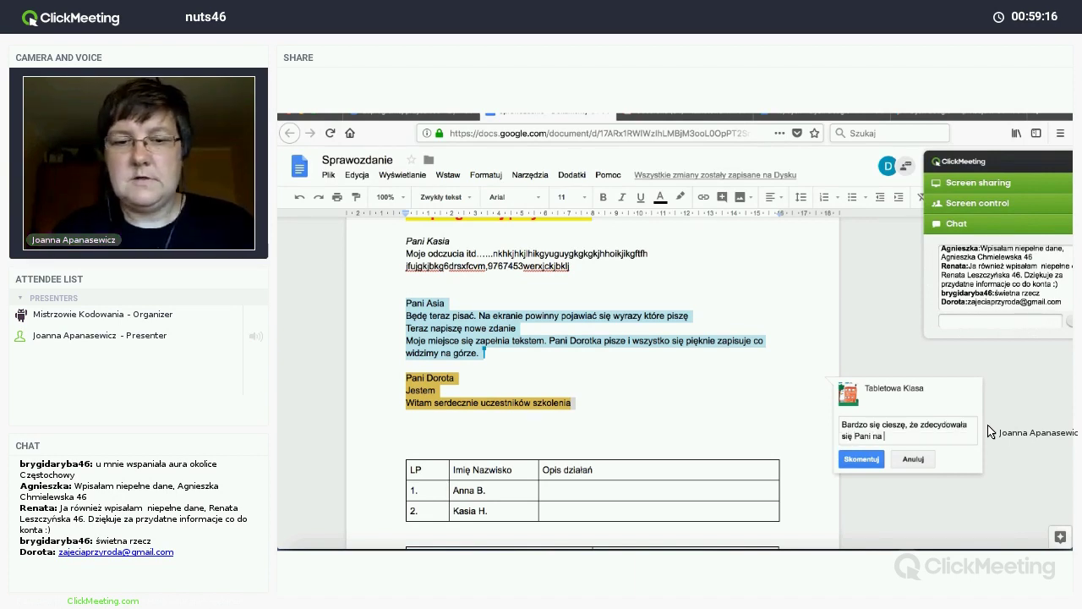
{"action": "type", "text": "spróbowanie"}
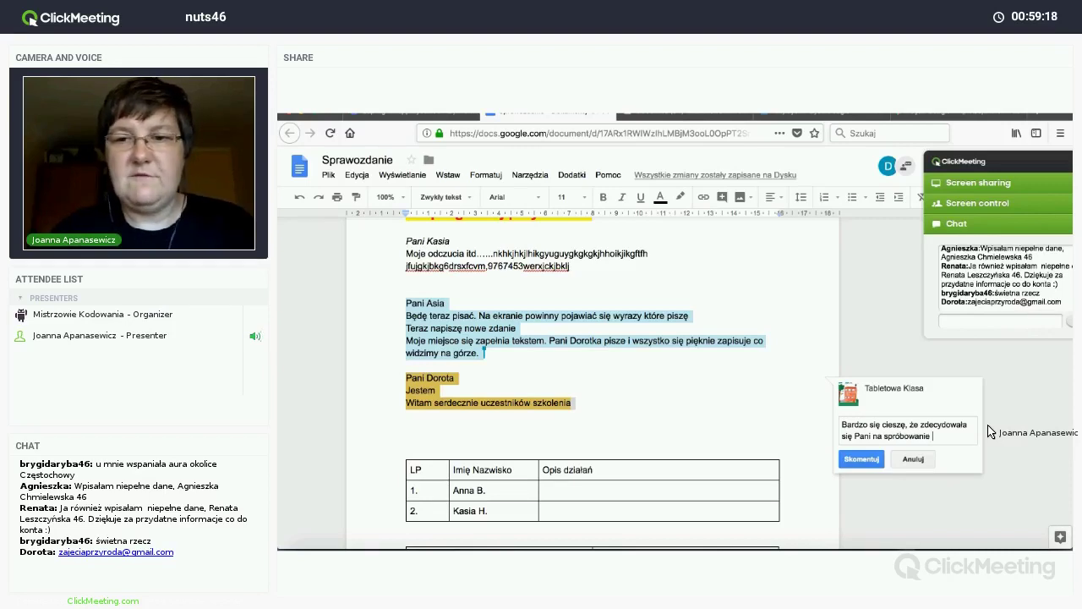
{"action": "key", "text": "BackSpace"}
{"action": "key", "text": "BackSpace"}
{"action": "key", "text": "BackSpace"}
{"action": "key", "text": "BackSpace"}
{"action": "key", "text": "BackSpace"}
{"action": "key", "text": "BackSpace"}
{"action": "key", "text": "BackSpace"}
{"action": "key", "text": "BackSpace"}
{"action": "key", "text": "BackSpace"}
{"action": "key", "text": "BackSpace"}
{"action": "key", "text": "BackSpace"}
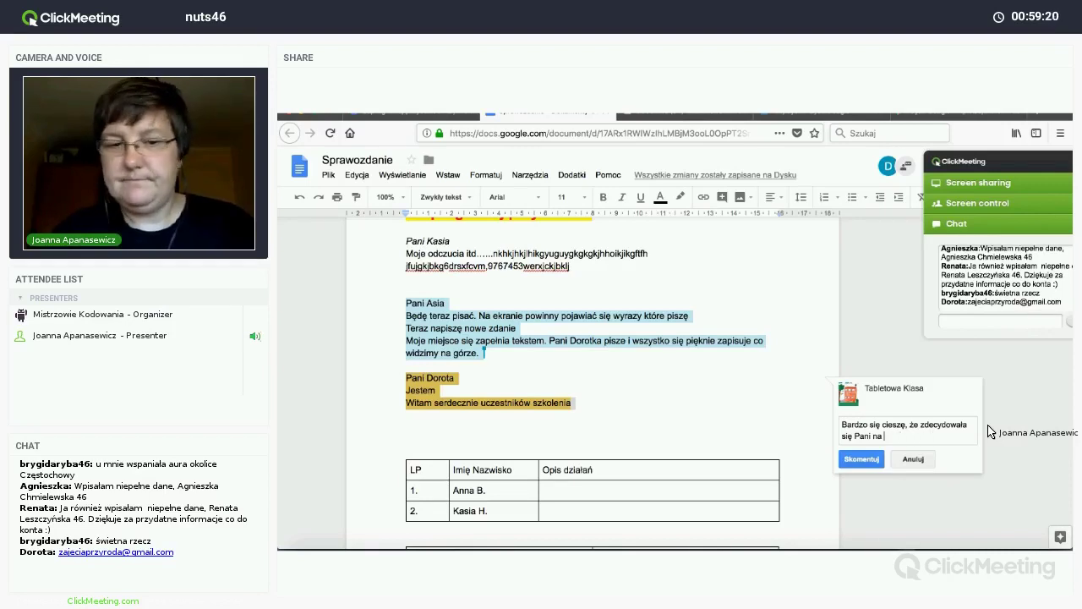
{"action": "type", "text": "wypróbowa"}
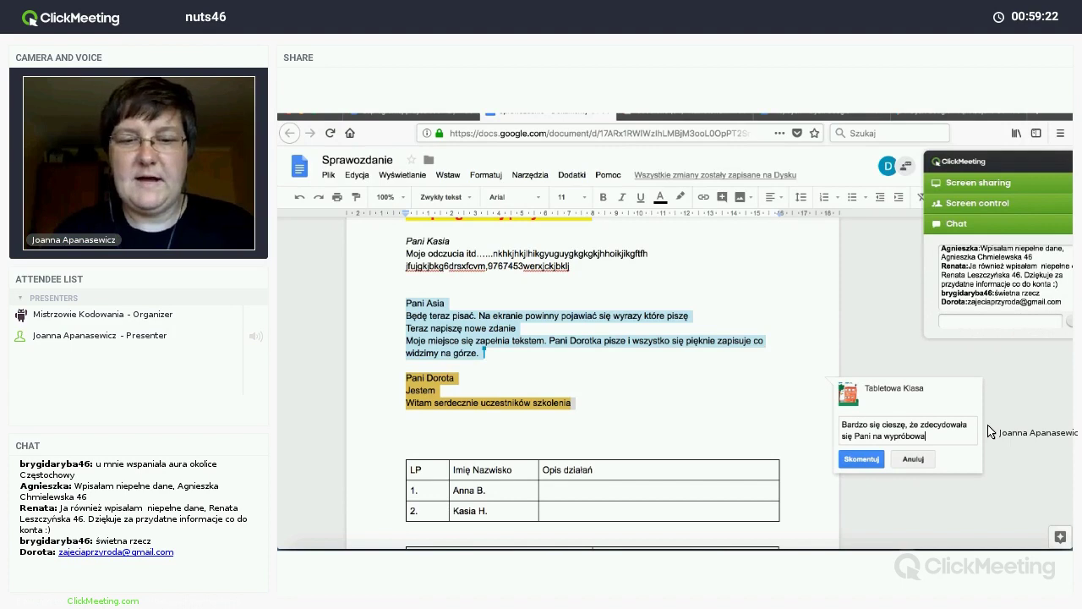
{"action": "type", "text": "nie"}
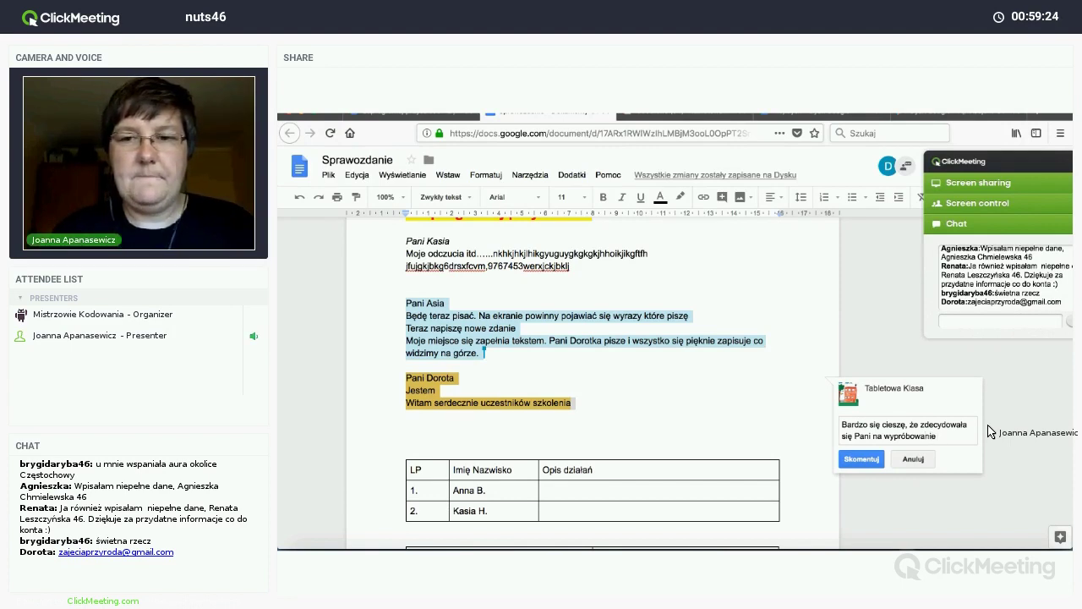
{"action": "type", "text": " jak "}
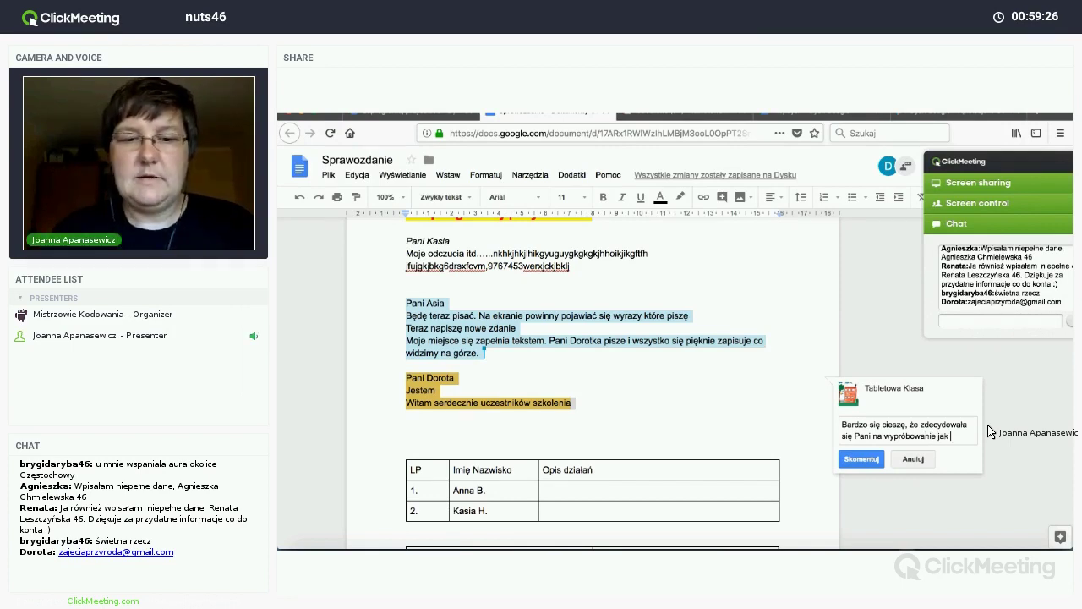
{"action": "type", "text": "działają narz"}
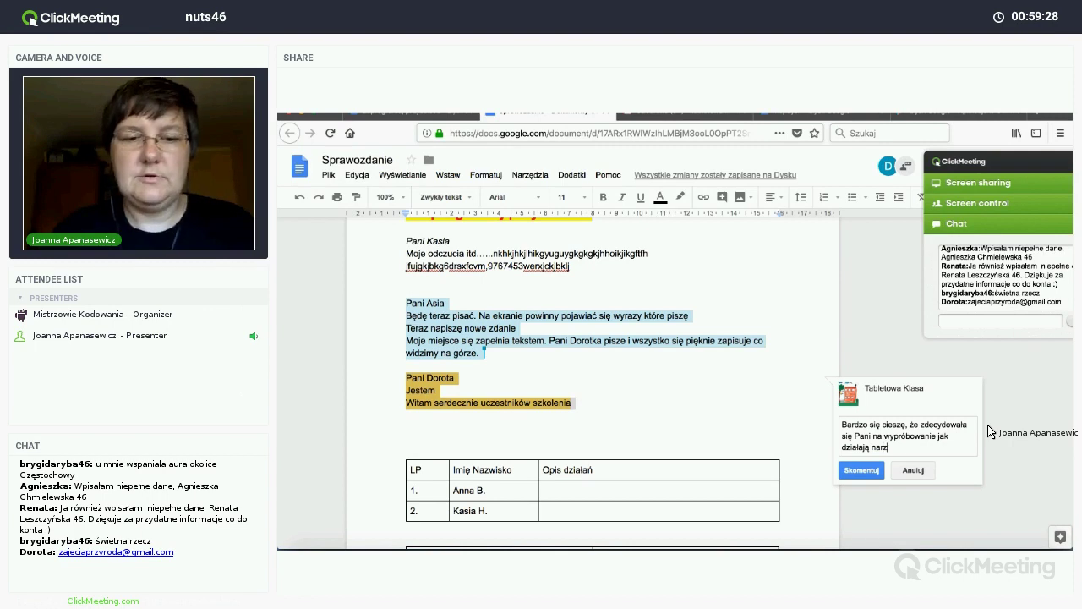
{"action": "type", "text": "ędzia Go"}
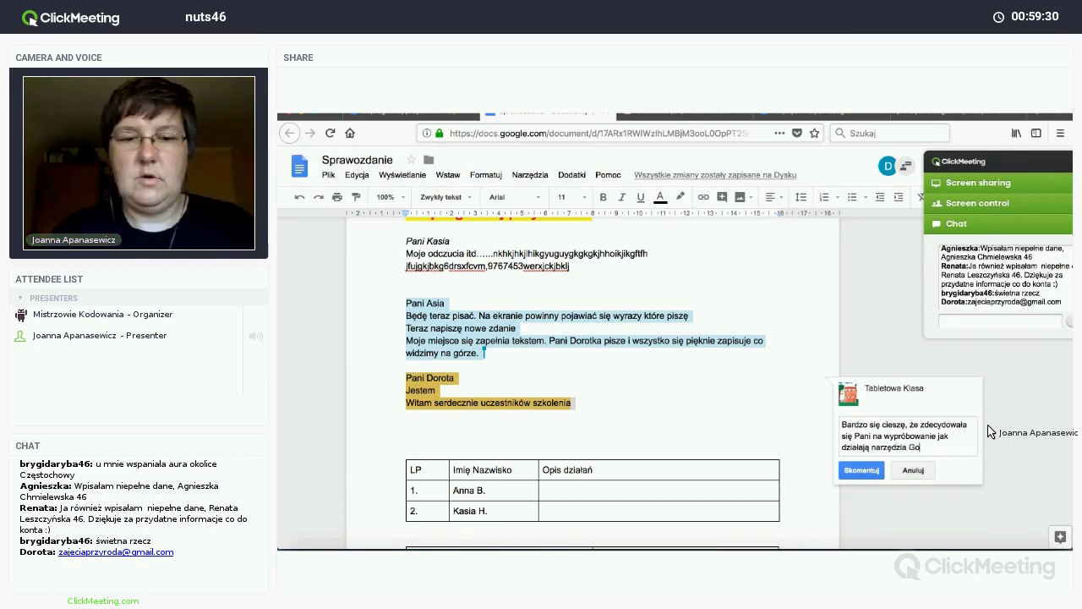
{"action": "type", "text": "ogle."}
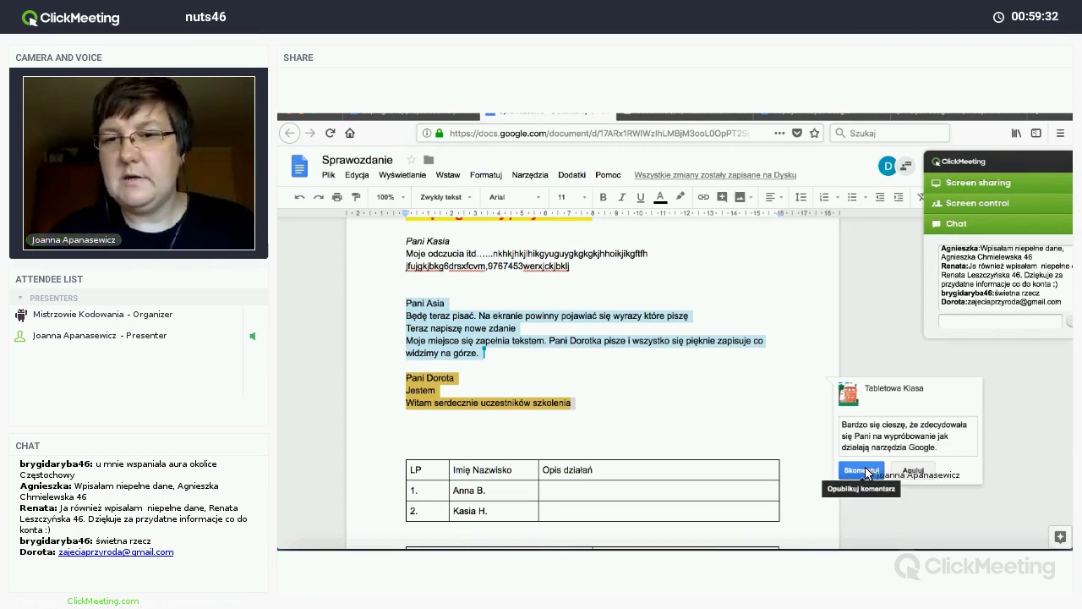
{"action": "left_click", "coordinate": [862, 471]}
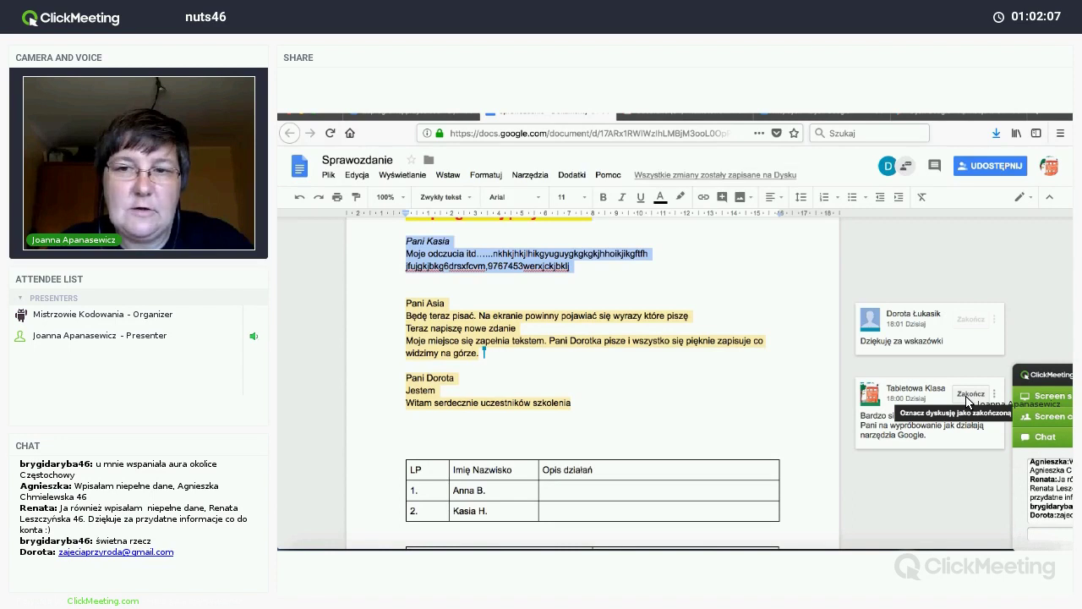
Step: Resolve the comment on the closing greeting and dismiss the paragraph style menu
{"action": "left_click", "coordinate": [968, 398]}
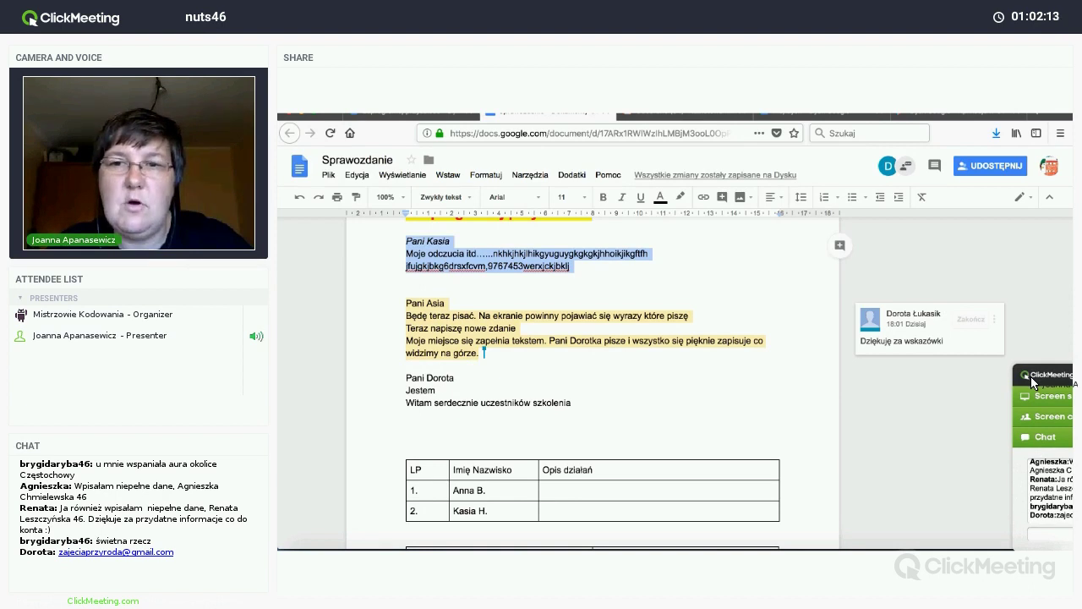
{"action": "mouse_move", "coordinate": [1030, 381]}
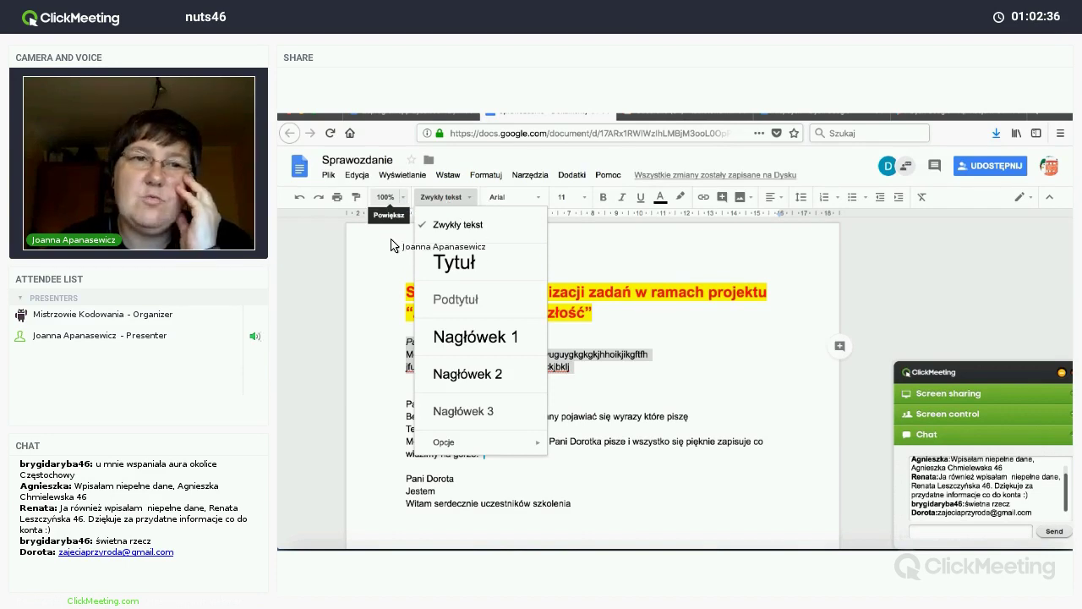
{"action": "left_click", "coordinate": [355, 203]}
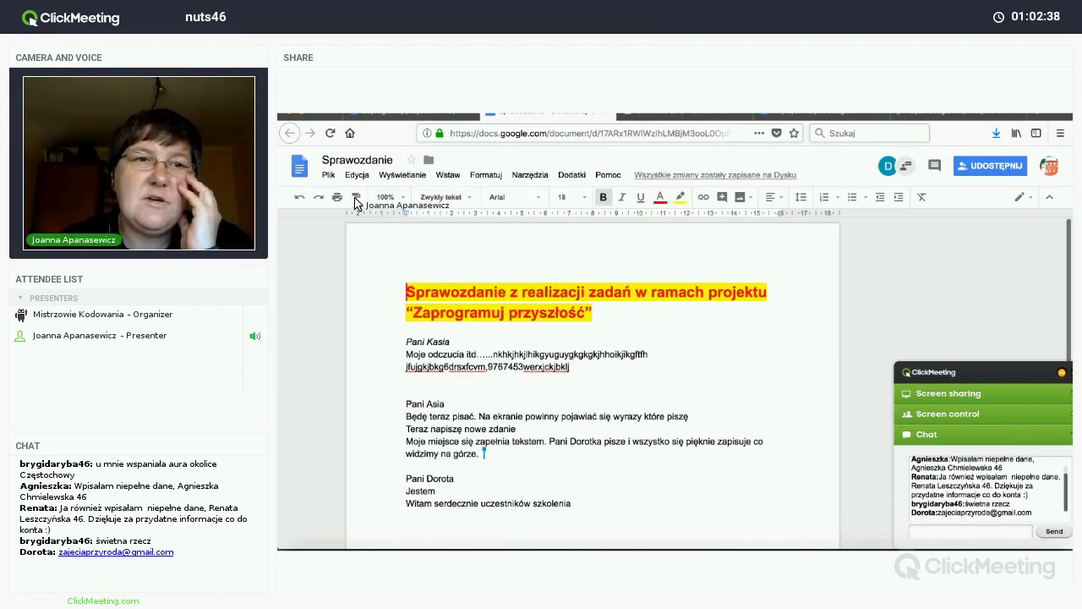
{"action": "left_click", "coordinate": [357, 201]}
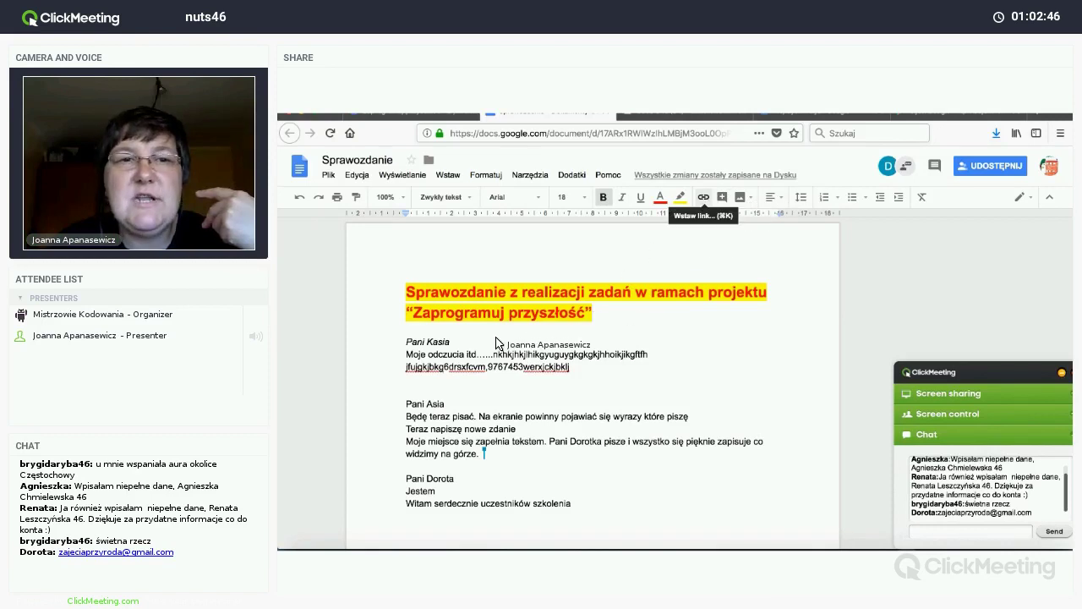
Step: Add the italic line 'Strona projektu Zaprogramuj przyszłość' above the first section
{"action": "left_click", "coordinate": [580, 372]}
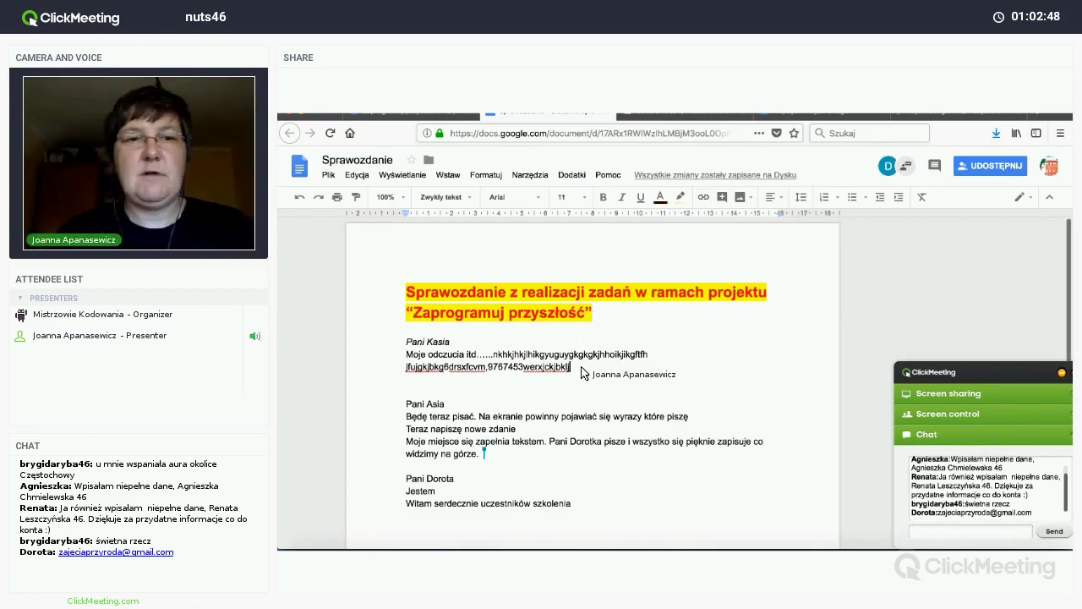
{"action": "key", "text": "Return"}
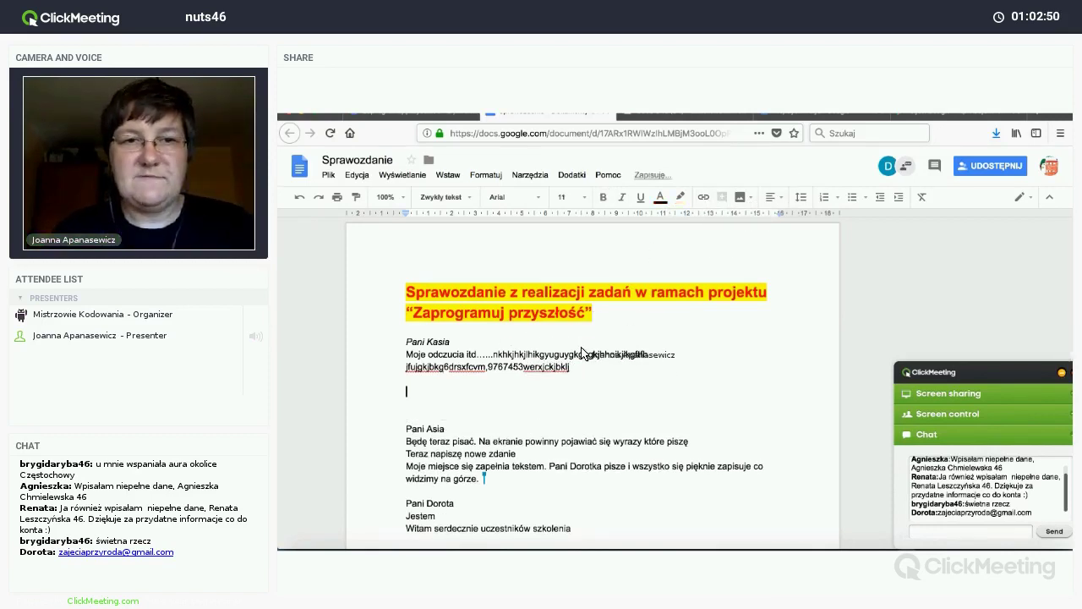
{"action": "left_click", "coordinate": [406, 343]}
{"action": "key", "text": "Return"}
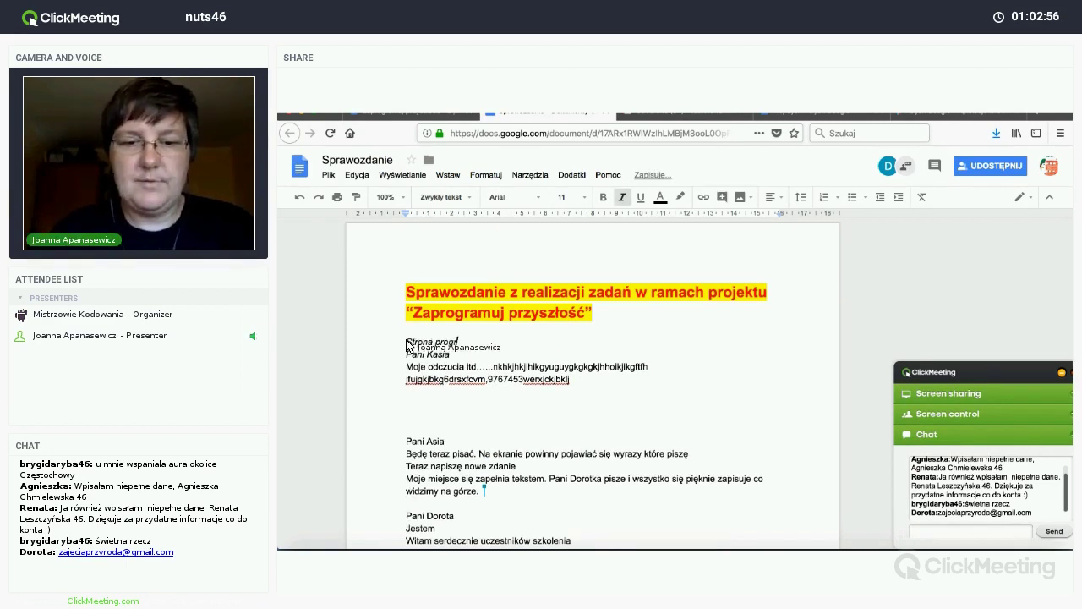
{"action": "key", "text": "BackSpace"}
{"action": "key", "text": "BackSpace"}
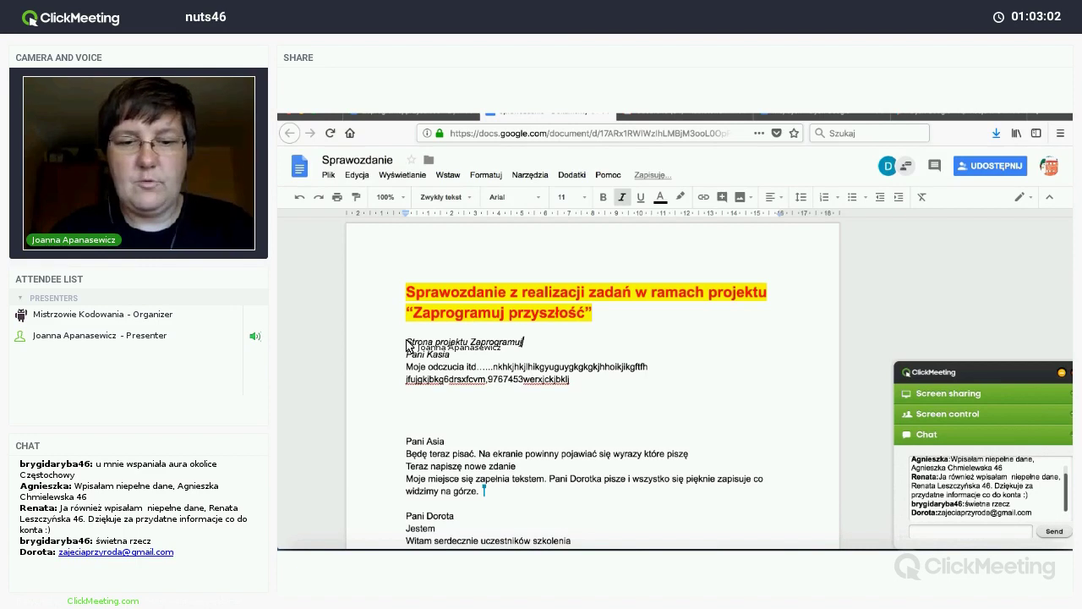
{"action": "type", "text": "rzyszłość"}
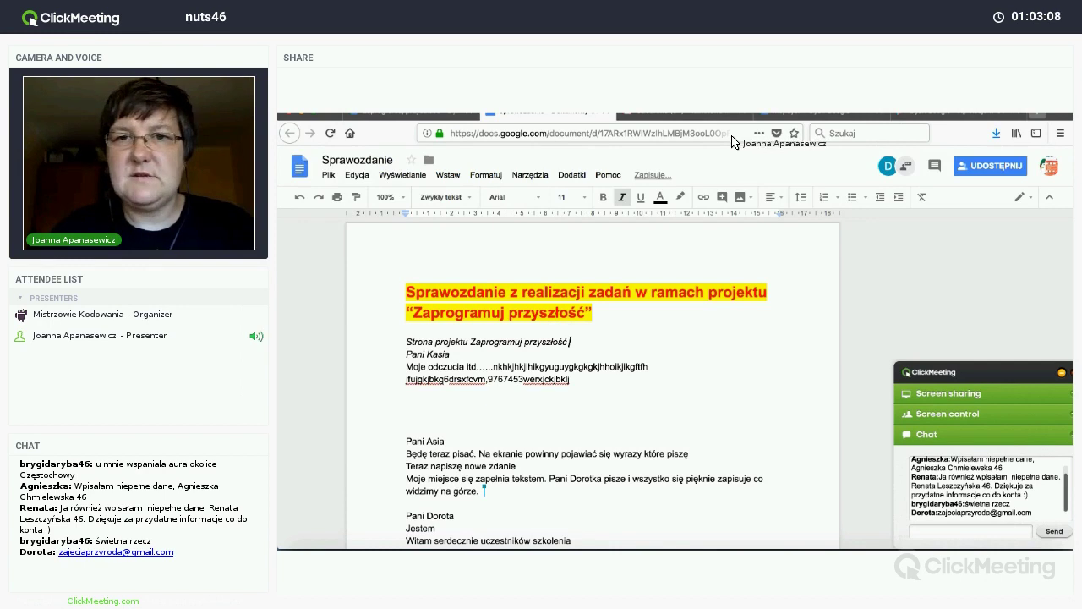
Step: Search Google for 'zaprogramuj przyszłość' in a new tab
{"action": "key", "text": "ctrl+t"}
{"action": "type", "text": "zap"}
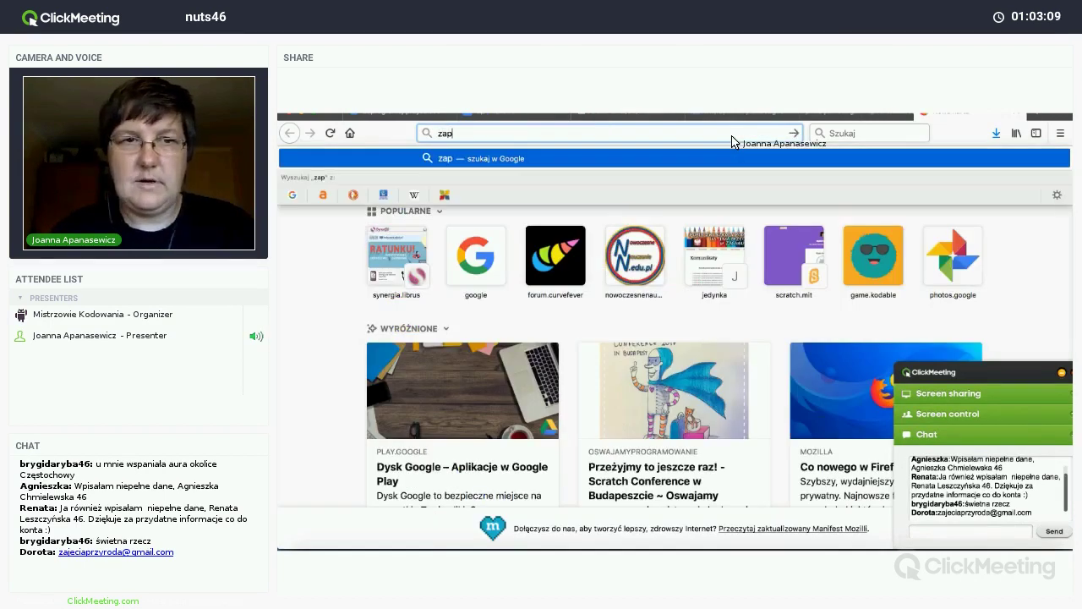
{"action": "type", "text": "rogram"}
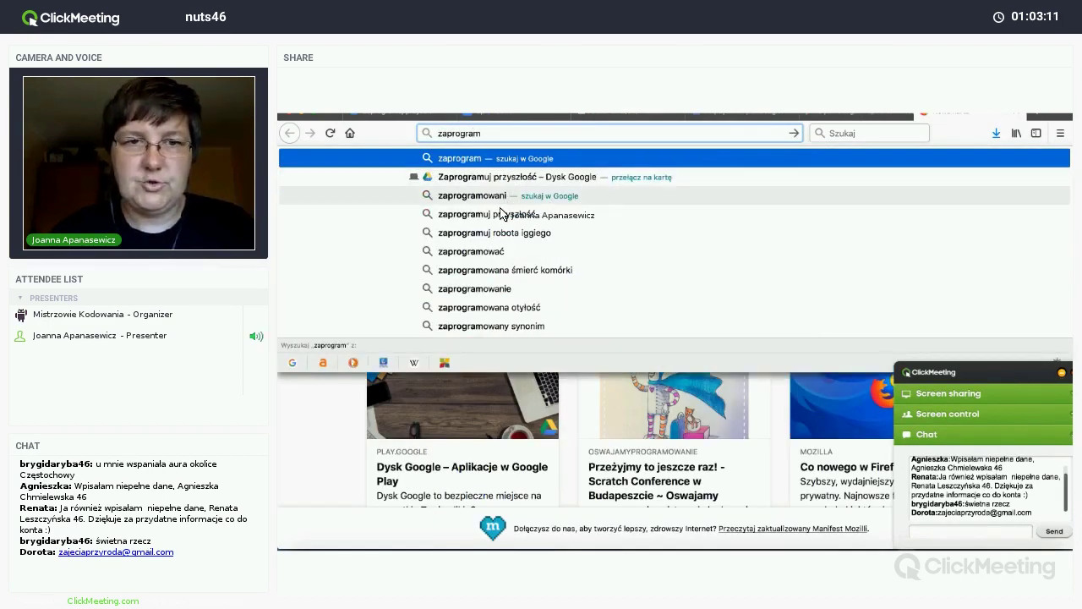
{"action": "left_click", "coordinate": [500, 214]}
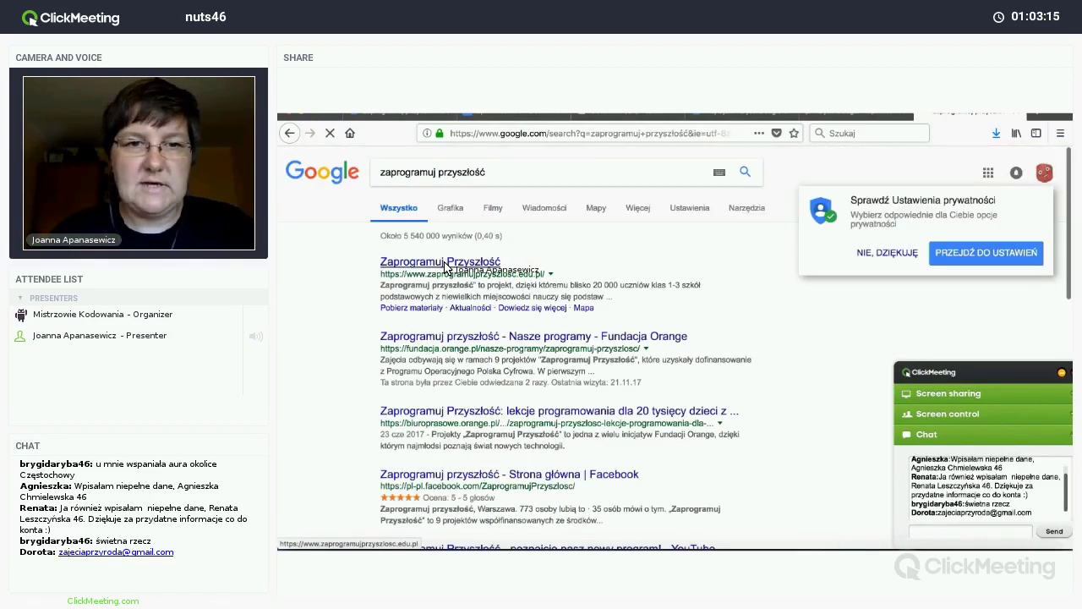
Step: Open the Zaprogramuj Przyszłość website, select its web address and return to Sprawozdanie
{"action": "left_click", "coordinate": [446, 265]}
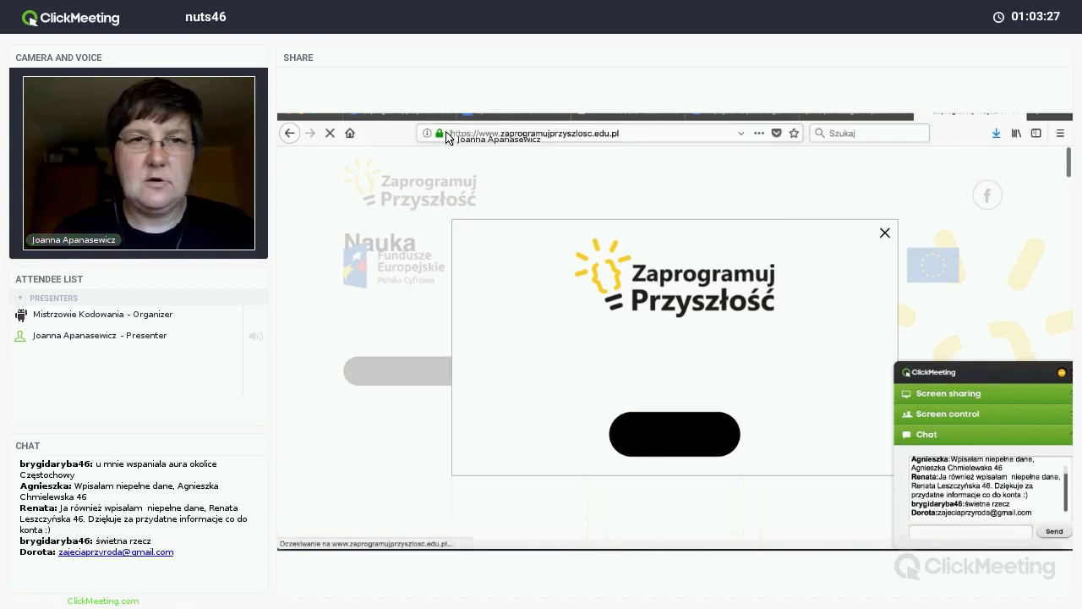
{"action": "left_click", "coordinate": [448, 134]}
{"action": "key", "text": "ctrl+c"}
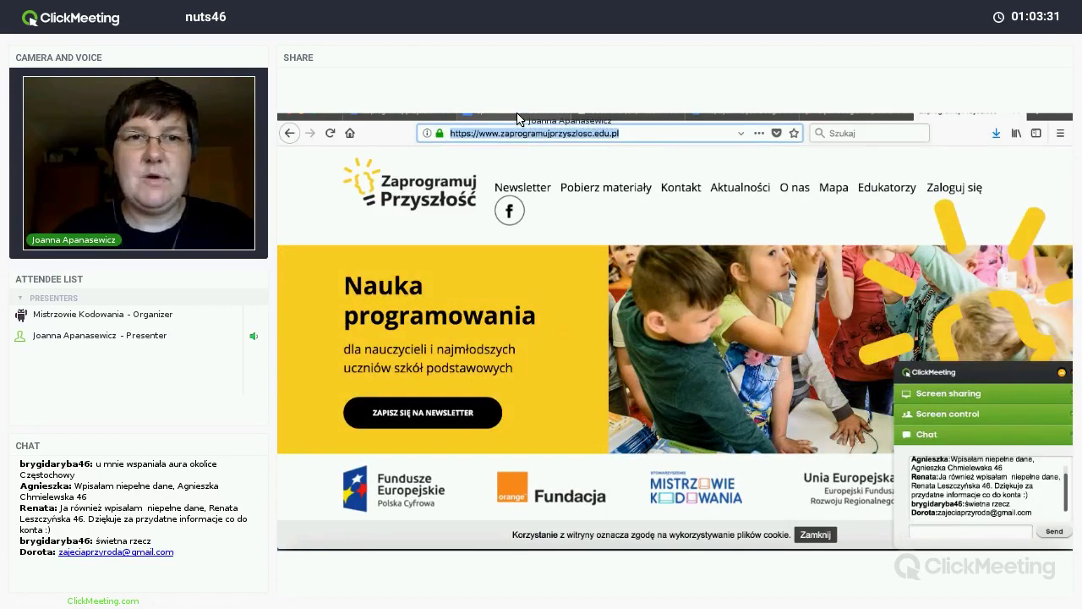
{"action": "key", "text": "ctrl+w"}
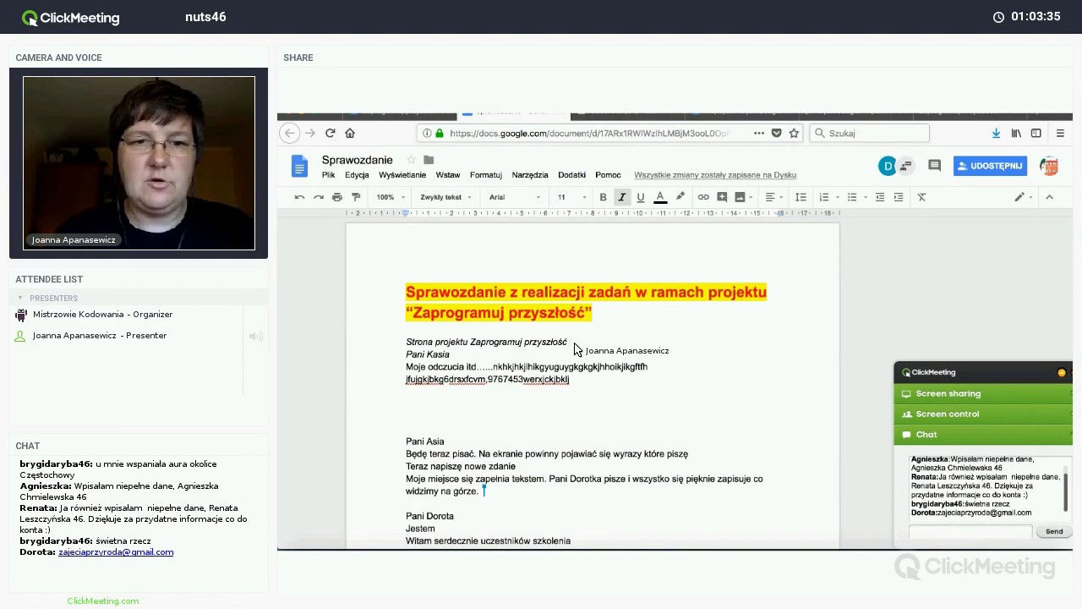
{"action": "key", "text": "ctrl+v"}
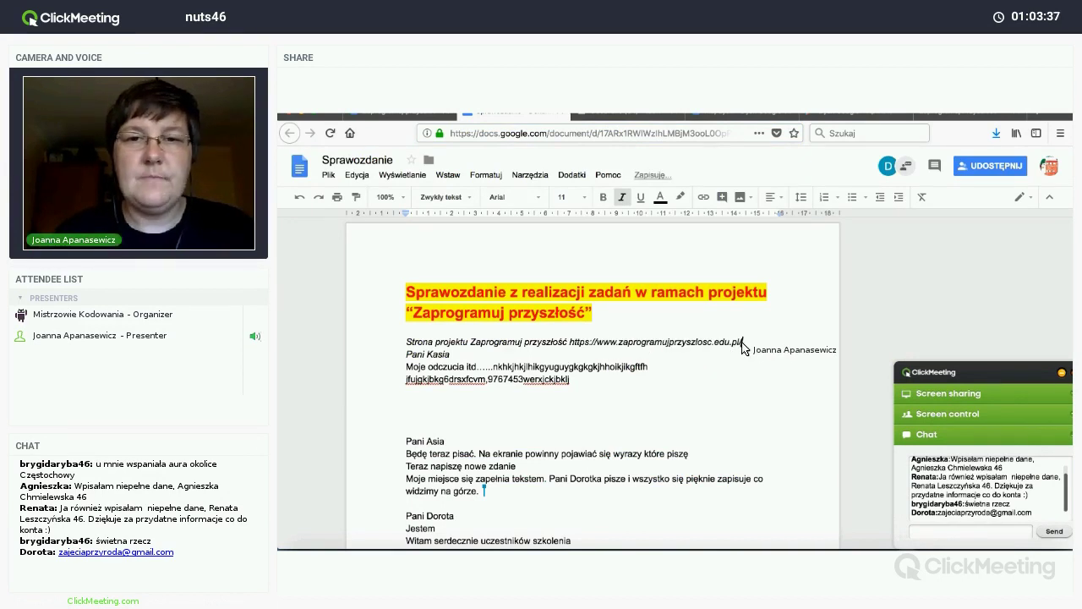
{"action": "left_click_drag", "start_coordinate": [745, 347], "coordinate": [572, 349]}
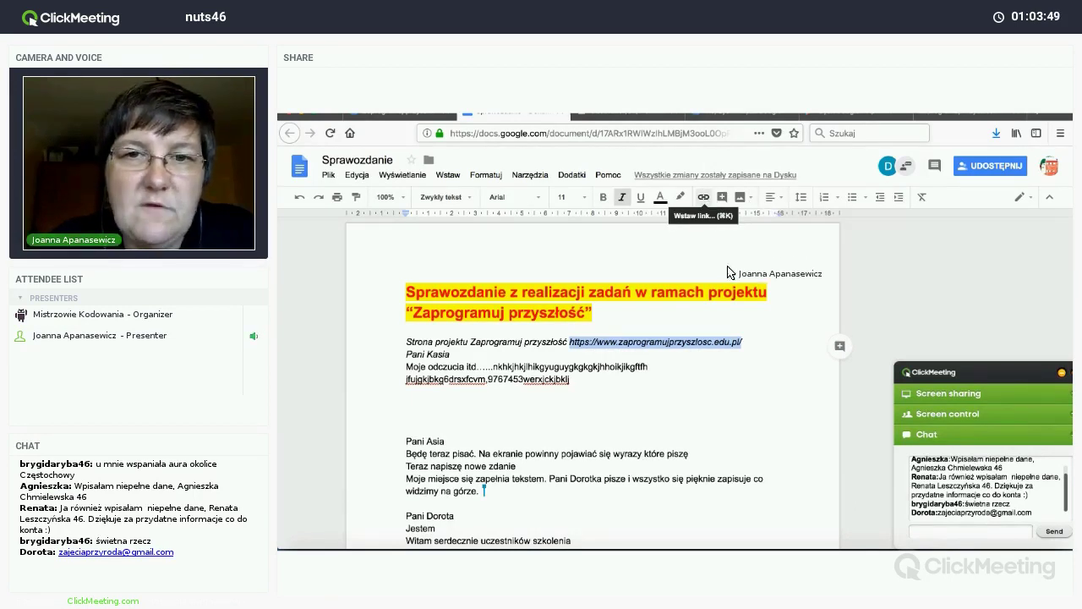
{"action": "left_click", "coordinate": [755, 349]}
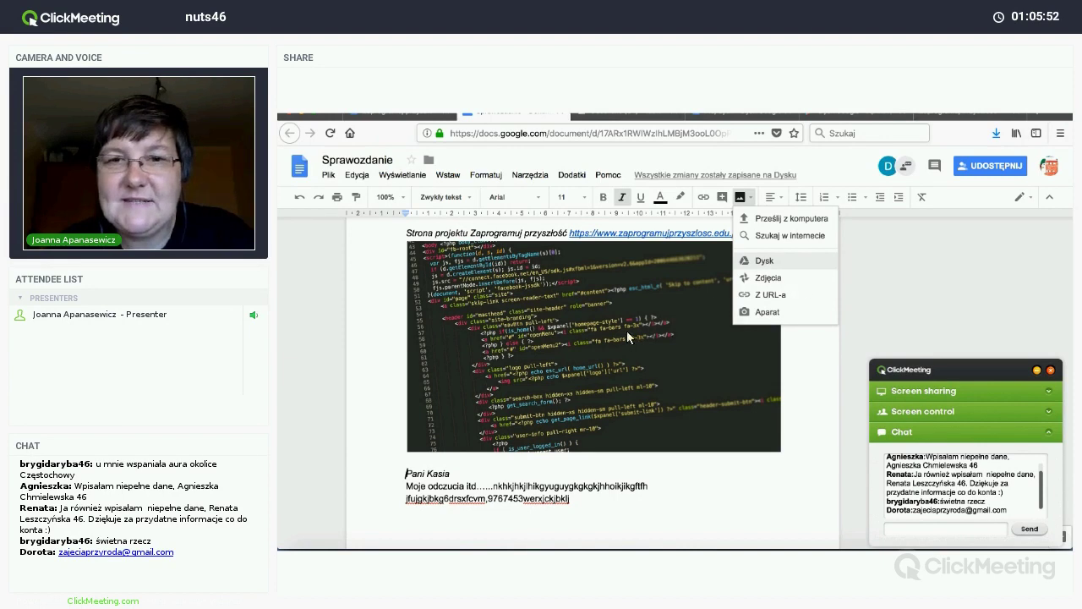
Step: From the Google Drive image panel, find the Grzesiu photo collage and drag it into the report
{"action": "left_click", "coordinate": [762, 264]}
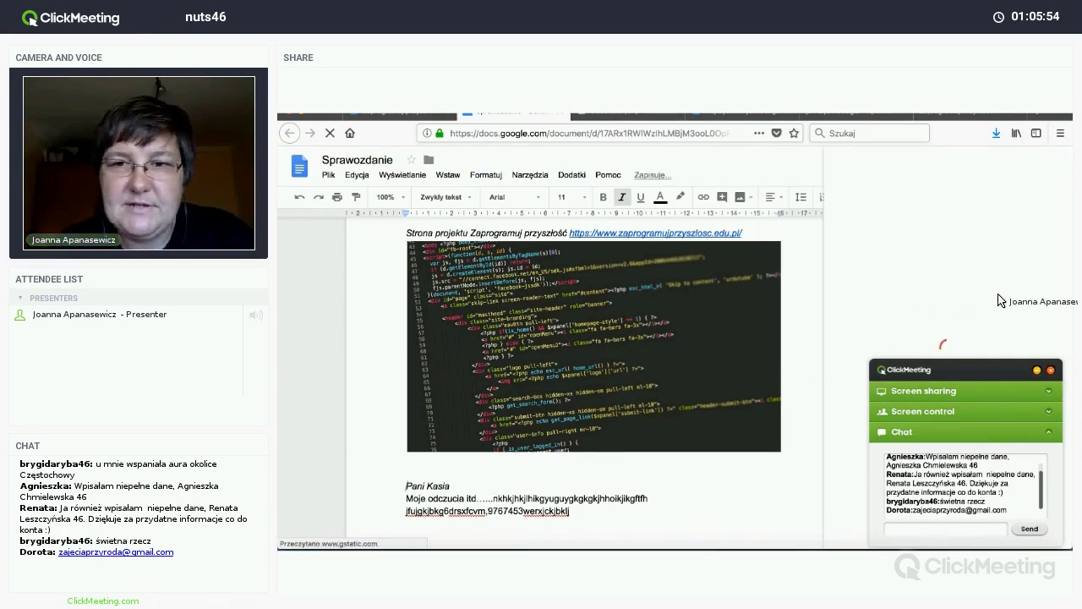
{"action": "left_click", "coordinate": [1037, 370]}
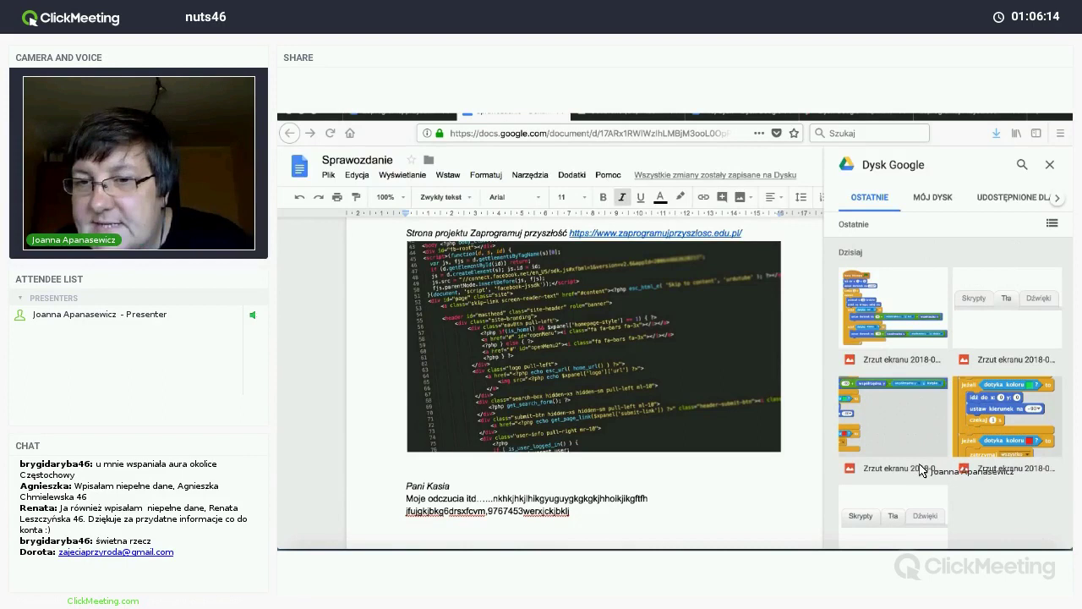
{"action": "scroll", "coordinate": [919, 480], "scroll_direction": "down", "scroll_amount": 4}
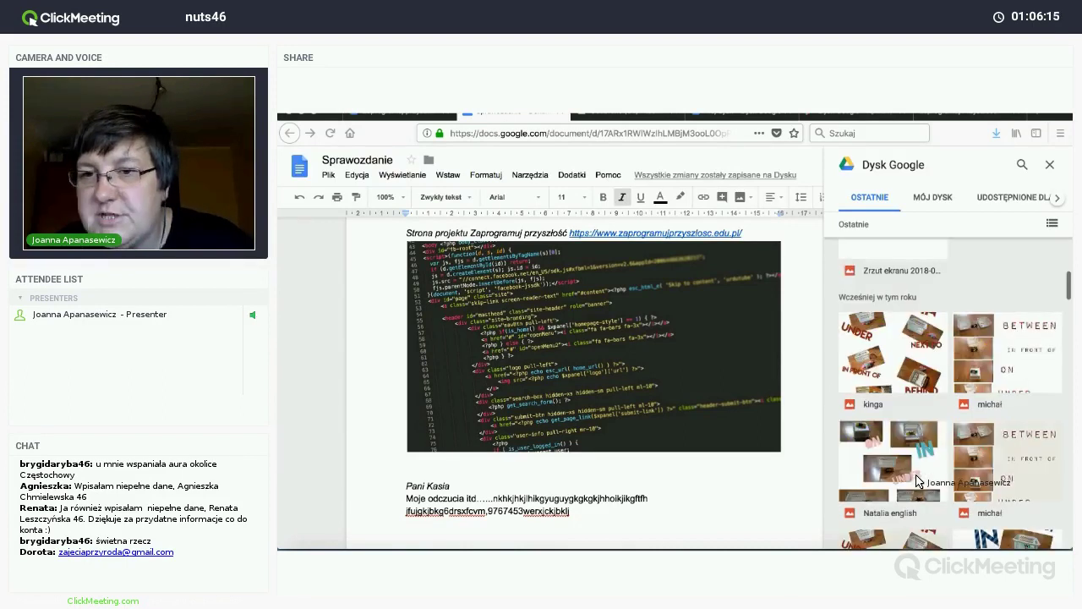
{"action": "scroll", "coordinate": [919, 480], "scroll_direction": "up", "scroll_amount": 3}
{"action": "scroll", "coordinate": [919, 480], "scroll_direction": "down", "scroll_amount": 3}
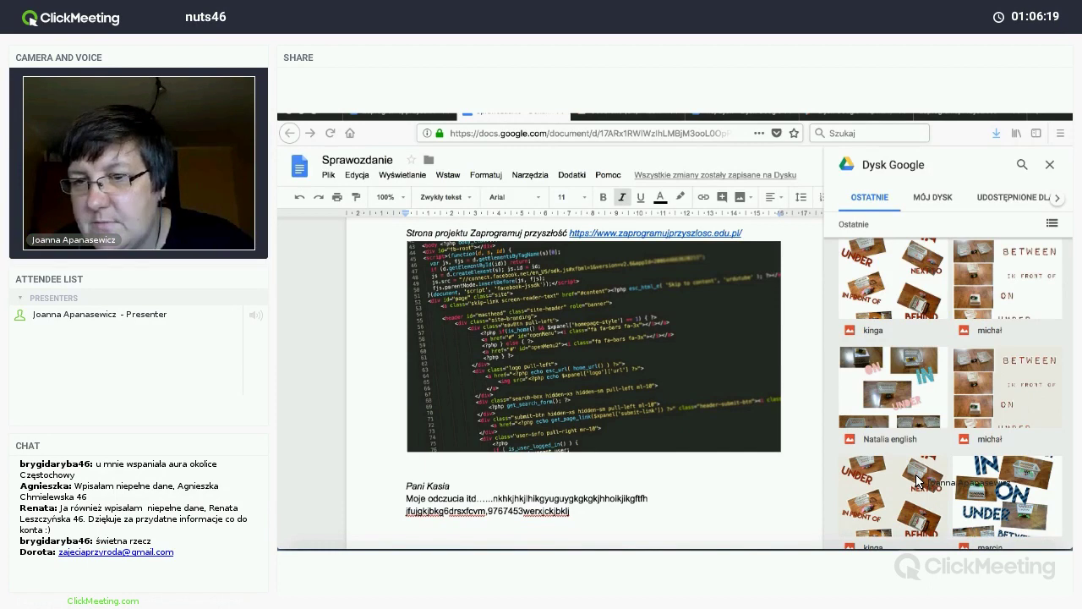
{"action": "scroll", "coordinate": [919, 480], "scroll_direction": "down", "scroll_amount": 3}
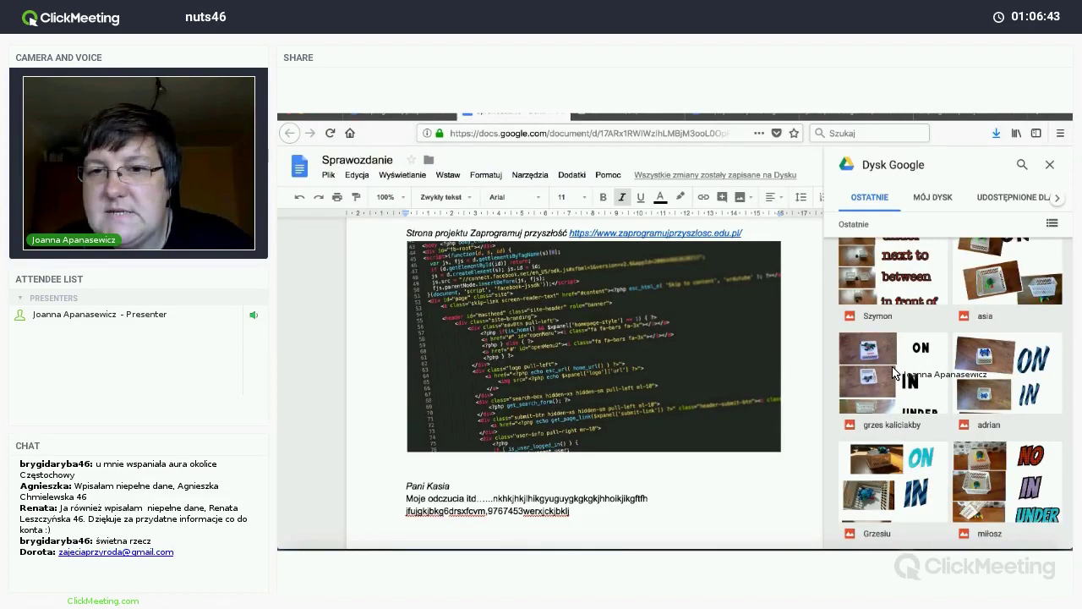
{"action": "scroll", "coordinate": [894, 372], "scroll_direction": "down", "scroll_amount": 1}
{"action": "left_click", "coordinate": [894, 371]}
{"action": "mouse_move", "coordinate": [1038, 486]}
{"action": "left_mouse_down"}
{"action": "mouse_move", "coordinate": [618, 487]}
{"action": "mouse_move", "coordinate": [689, 482]}
{"action": "left_mouse_up"}
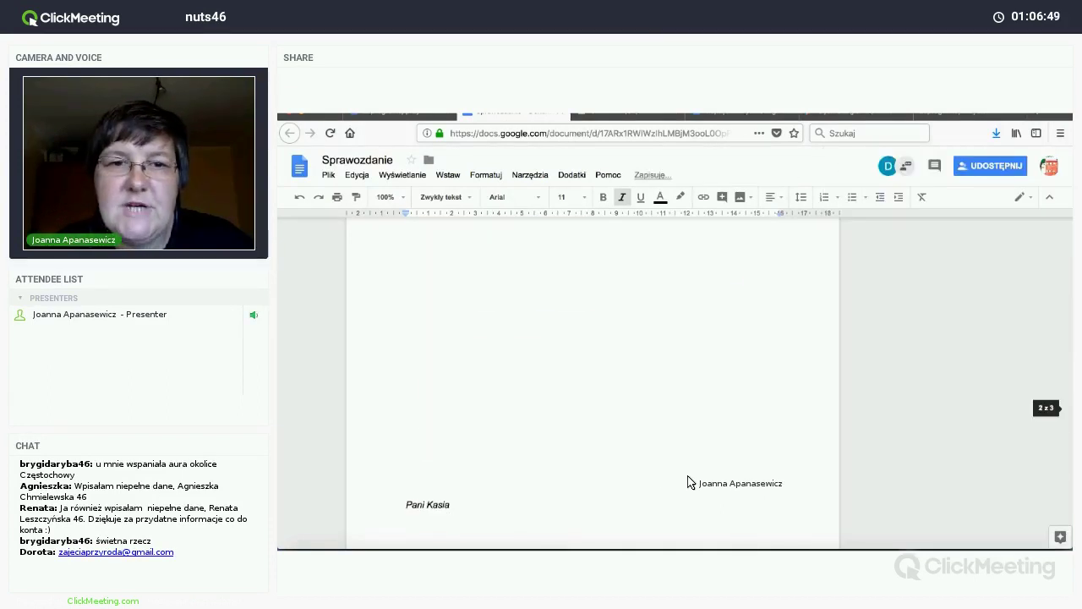
Step: Resize the Grzesiu collage to a smaller size
{"action": "left_click", "coordinate": [776, 495]}
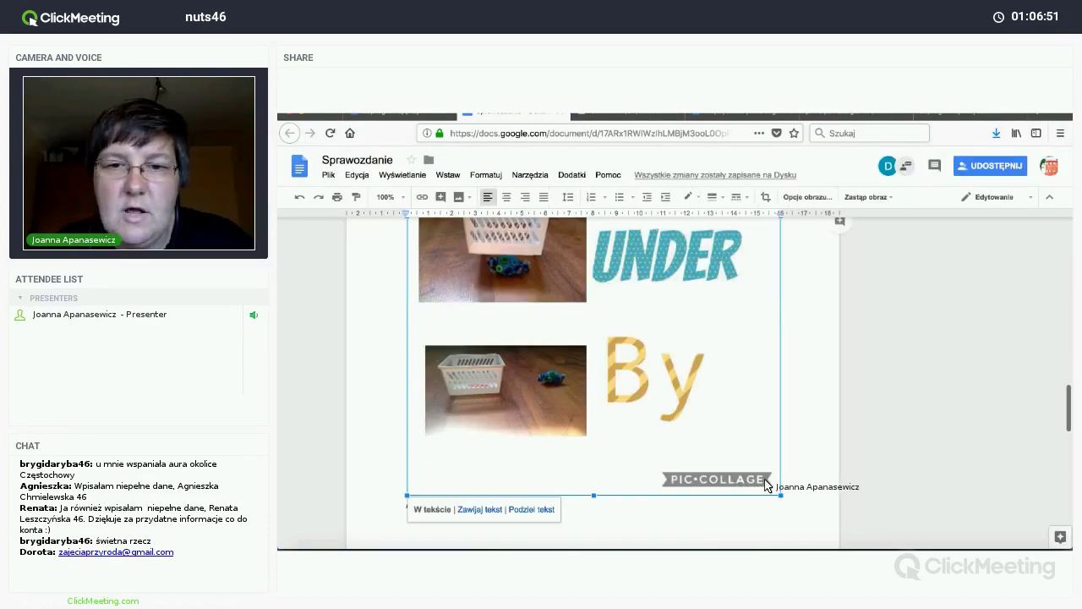
{"action": "left_click_drag", "start_coordinate": [776, 491], "coordinate": [517, 254]}
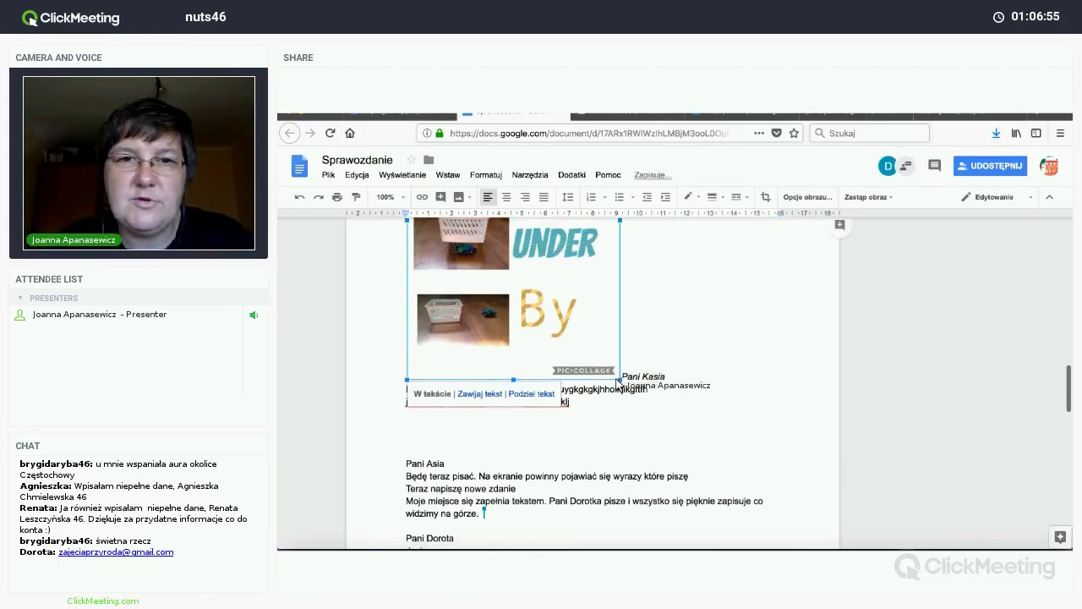
{"action": "scroll", "coordinate": [500, 271], "scroll_direction": "down", "scroll_amount": 10}
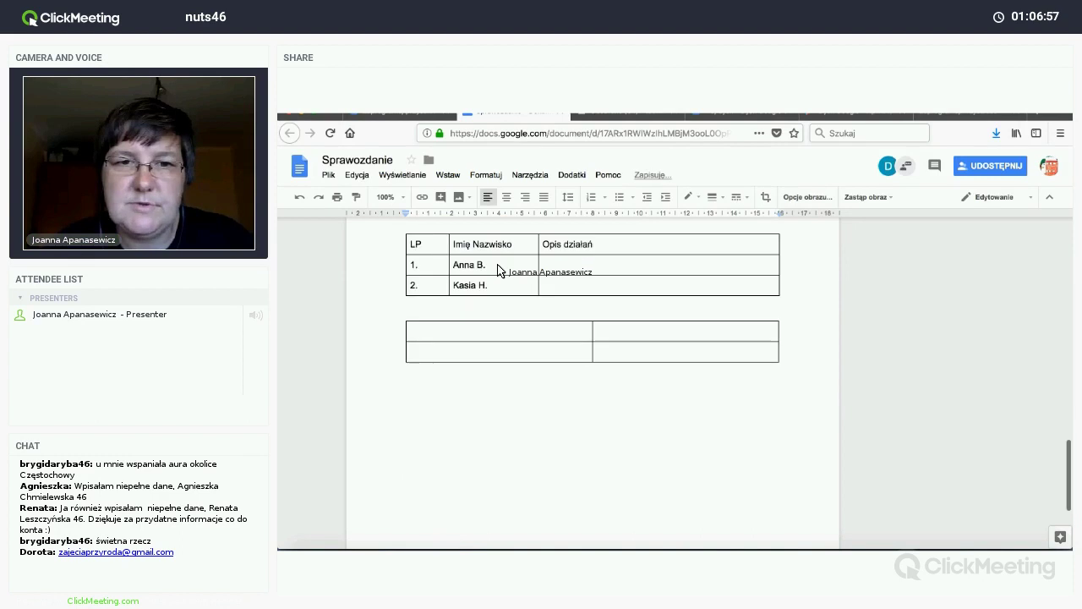
{"action": "scroll", "coordinate": [499, 270], "scroll_direction": "up", "scroll_amount": 3}
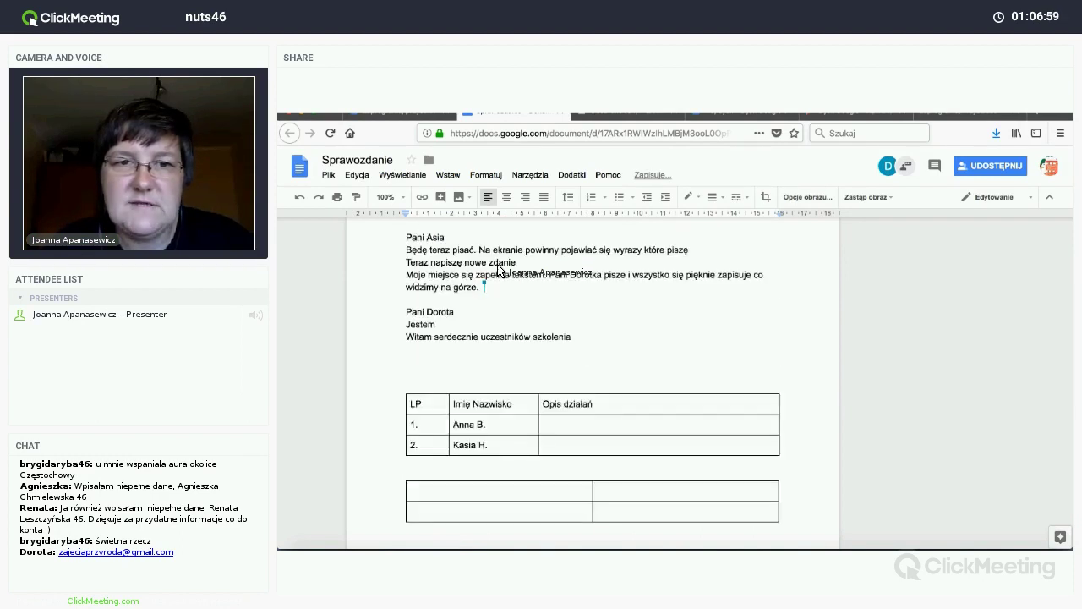
Step: Start 'Pani Kasia' on its own line beneath the collage
{"action": "scroll", "coordinate": [499, 269], "scroll_direction": "up", "scroll_amount": 5}
{"action": "scroll", "coordinate": [519, 353], "scroll_direction": "down", "scroll_amount": 1}
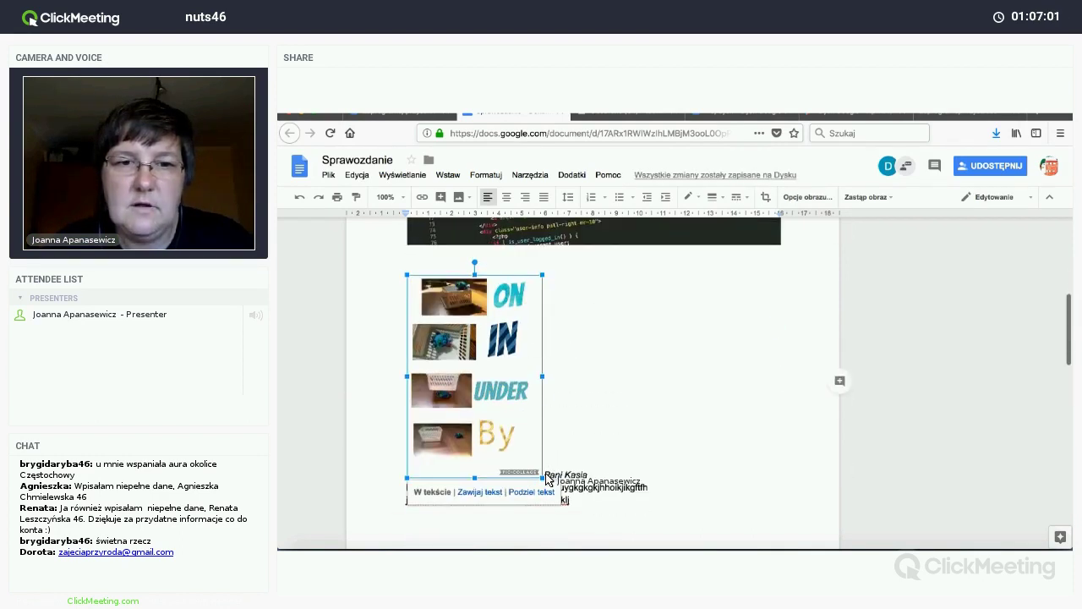
{"action": "left_click", "coordinate": [548, 482]}
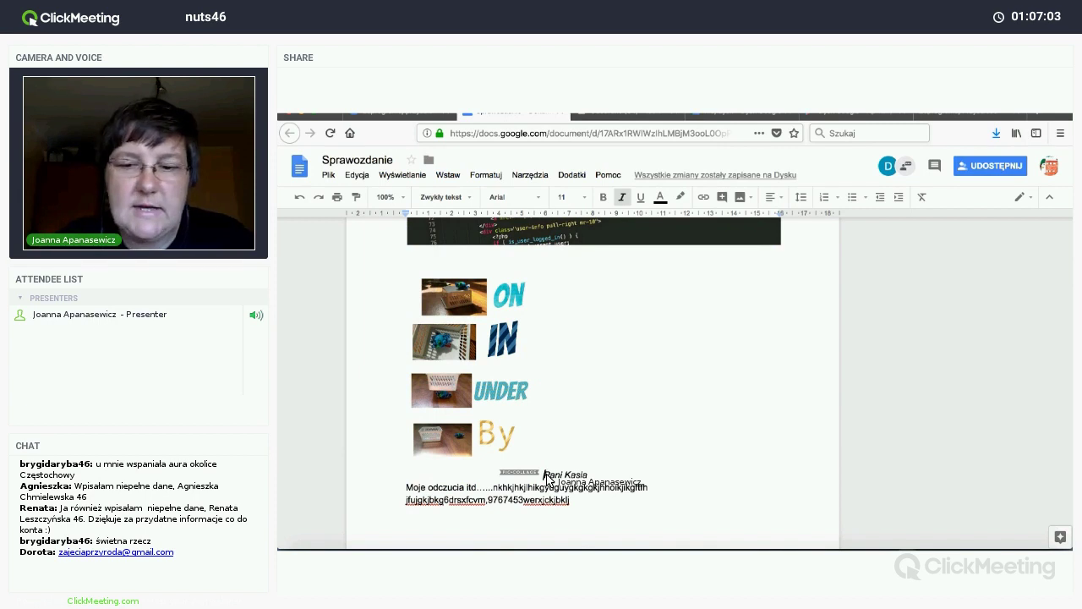
{"action": "key", "text": "Return"}
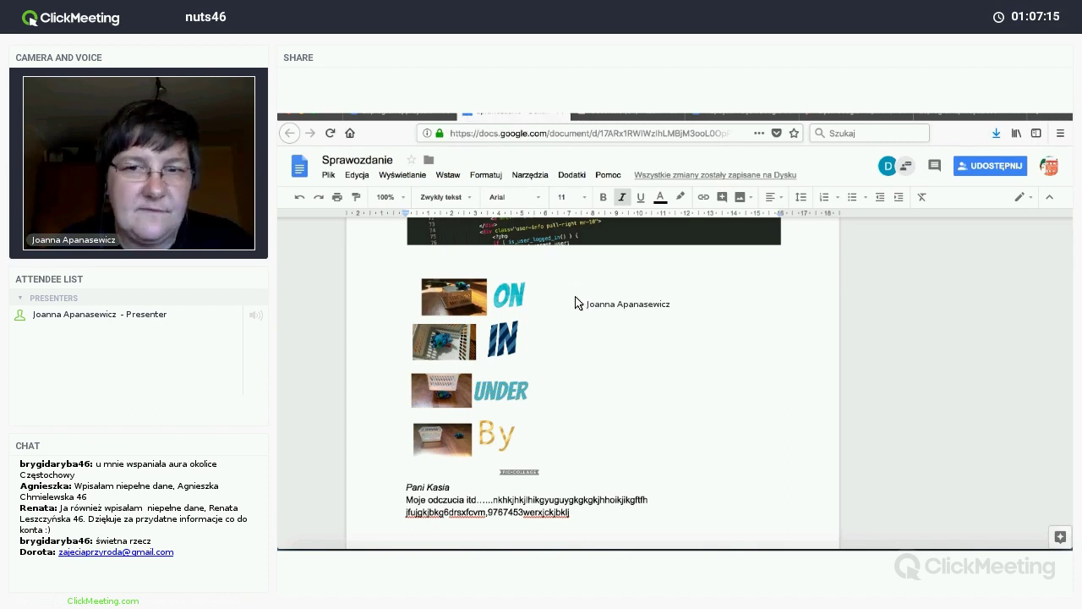
{"action": "key", "text": "ctrl+shift+Tab"}
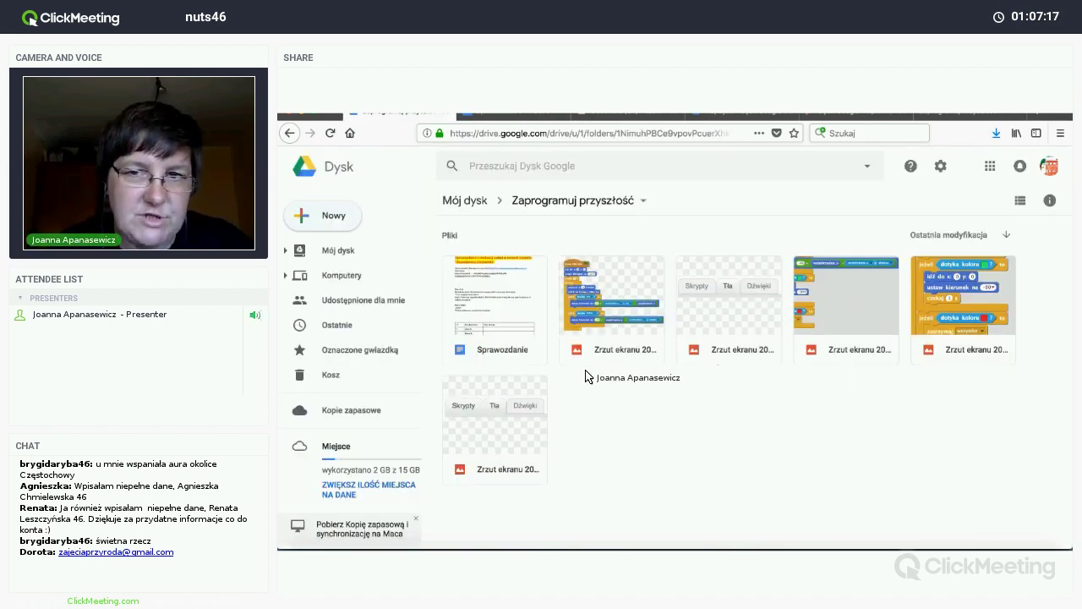
{"action": "key", "text": "ctrl+Tab"}
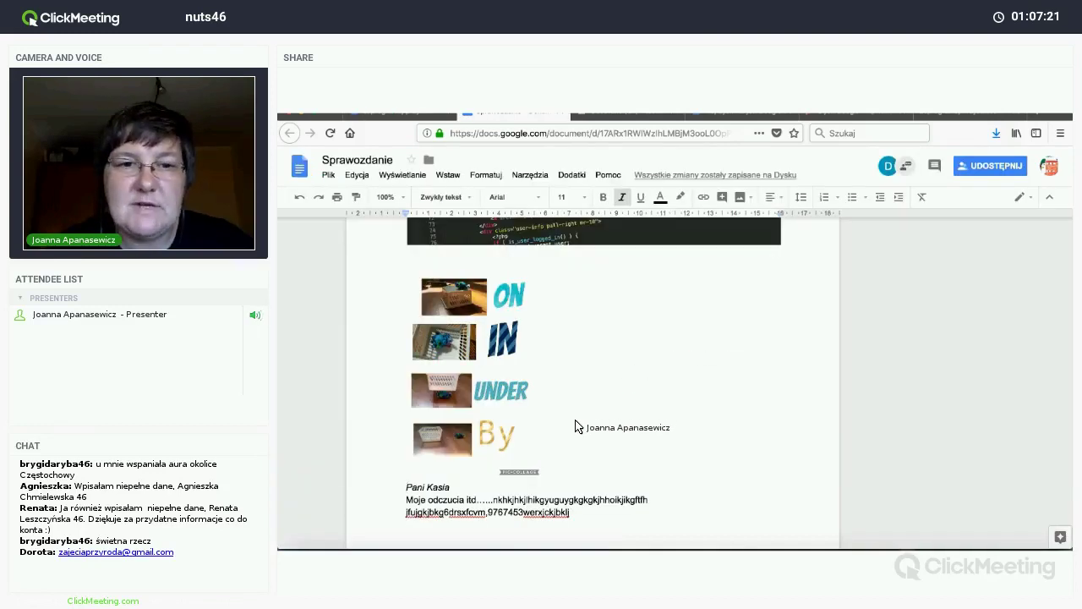
{"action": "scroll", "coordinate": [574, 425], "scroll_direction": "down", "scroll_amount": 5}
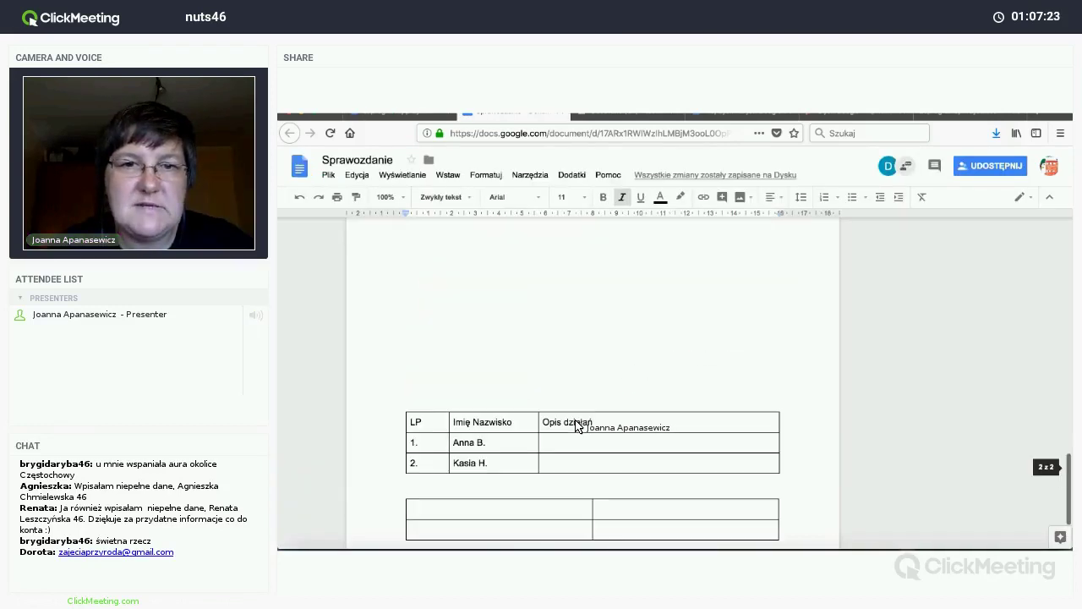
{"action": "scroll", "coordinate": [575, 425], "scroll_direction": "up", "scroll_amount": 1}
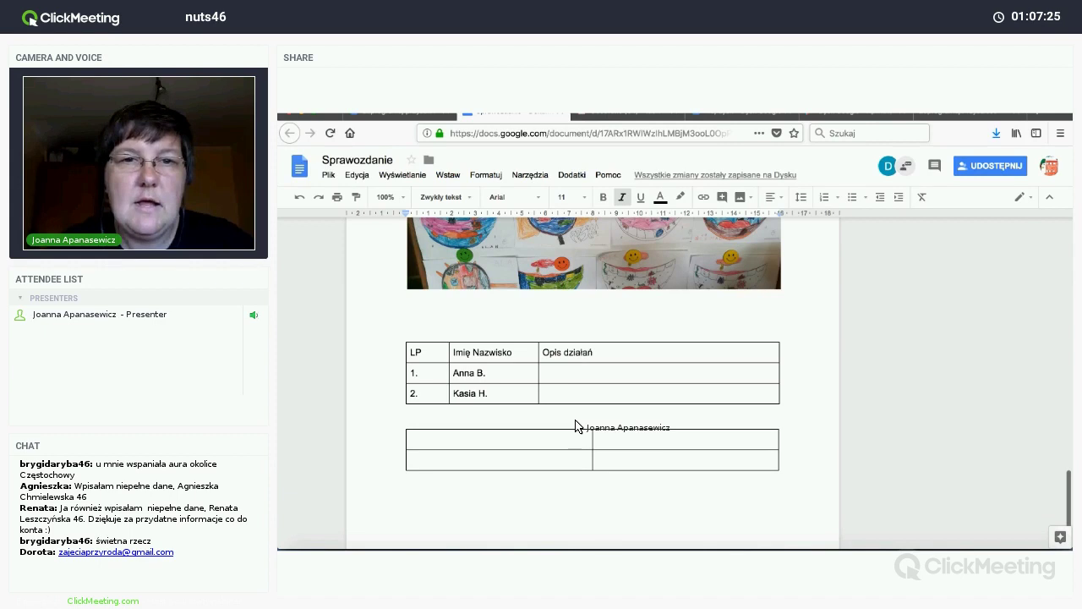
{"action": "scroll", "coordinate": [575, 425], "scroll_direction": "up", "scroll_amount": 3}
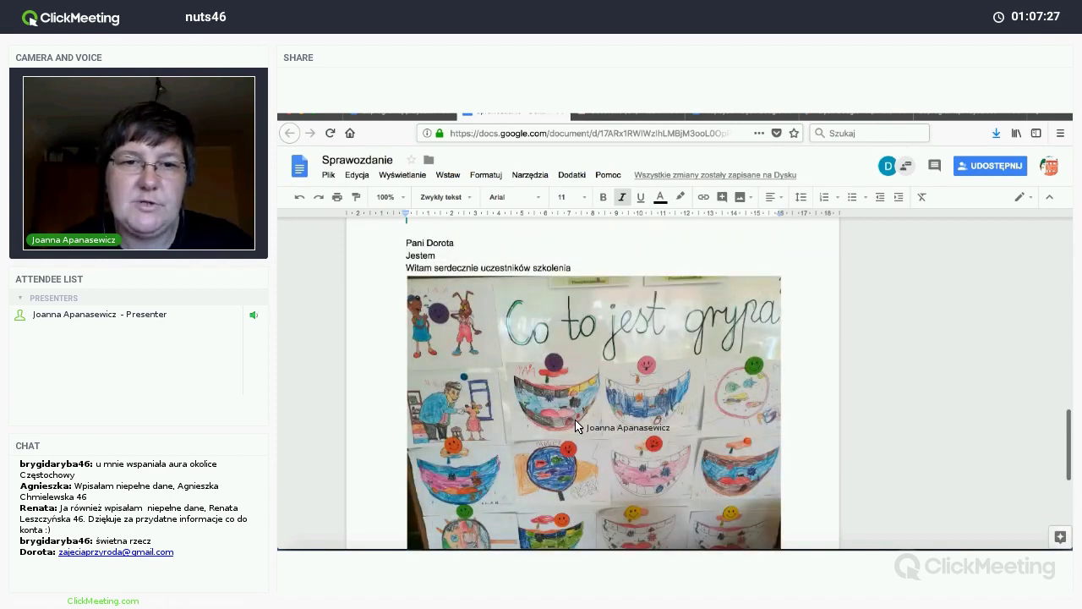
{"action": "scroll", "coordinate": [575, 425], "scroll_direction": "down", "scroll_amount": 2}
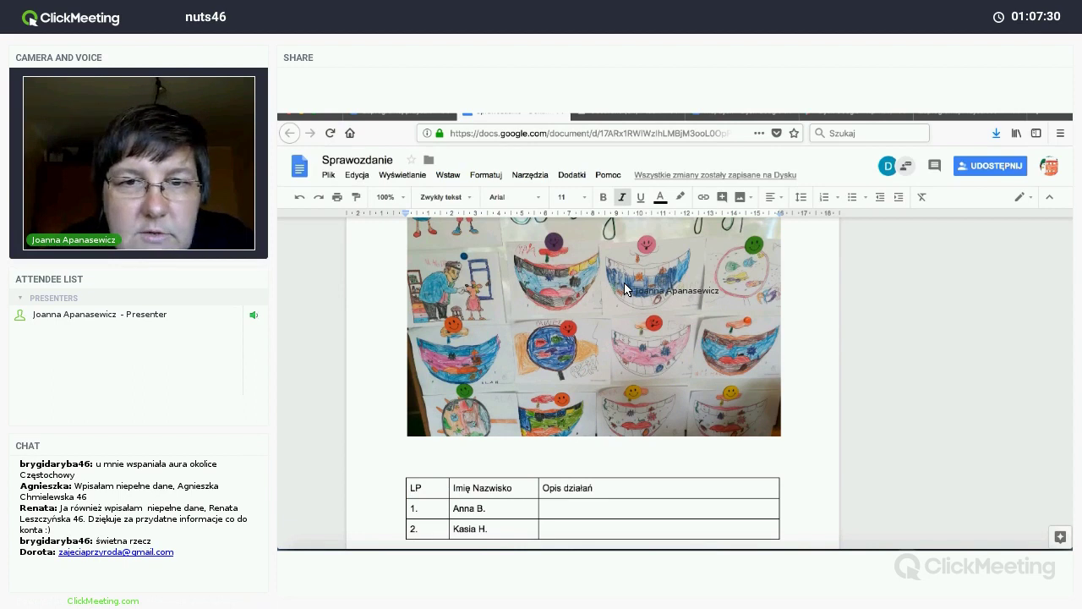
{"action": "scroll", "coordinate": [625, 290], "scroll_direction": "up", "scroll_amount": 3}
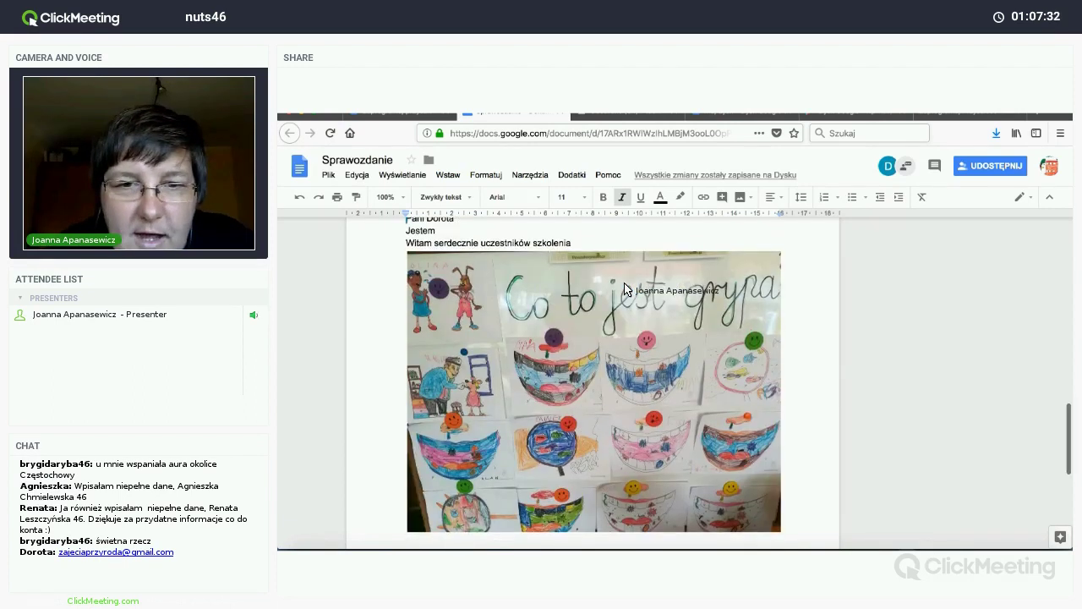
{"action": "scroll", "coordinate": [625, 289], "scroll_direction": "down", "scroll_amount": 3}
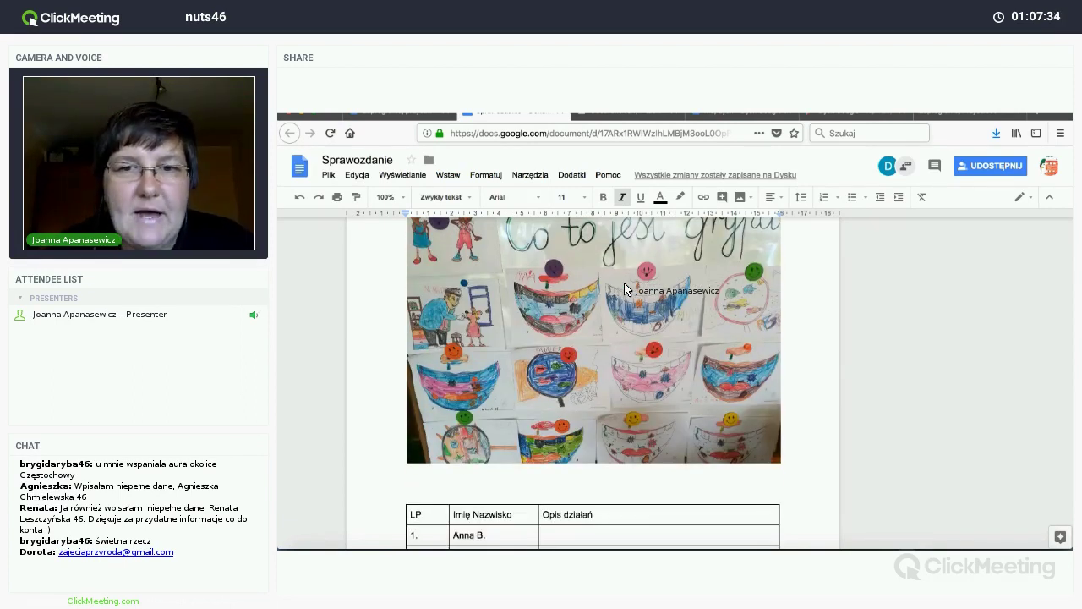
{"action": "scroll", "coordinate": [591, 317], "scroll_direction": "down", "scroll_amount": 3}
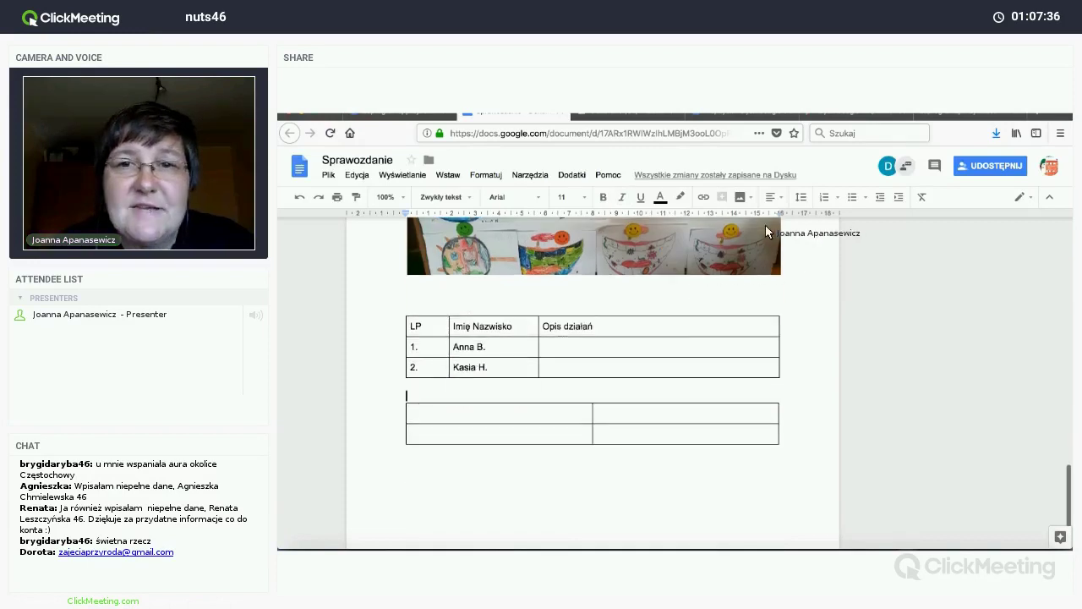
Step: Insert the first Scratch code screenshot from Drive and place it below the name table
{"action": "left_click", "coordinate": [740, 197]}
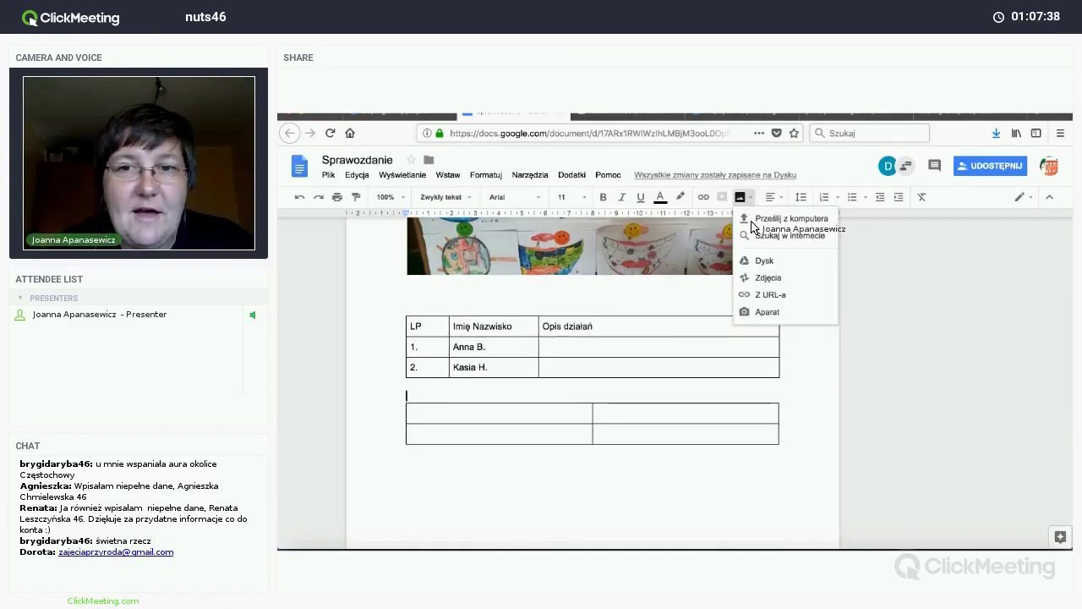
{"action": "left_click", "coordinate": [758, 261]}
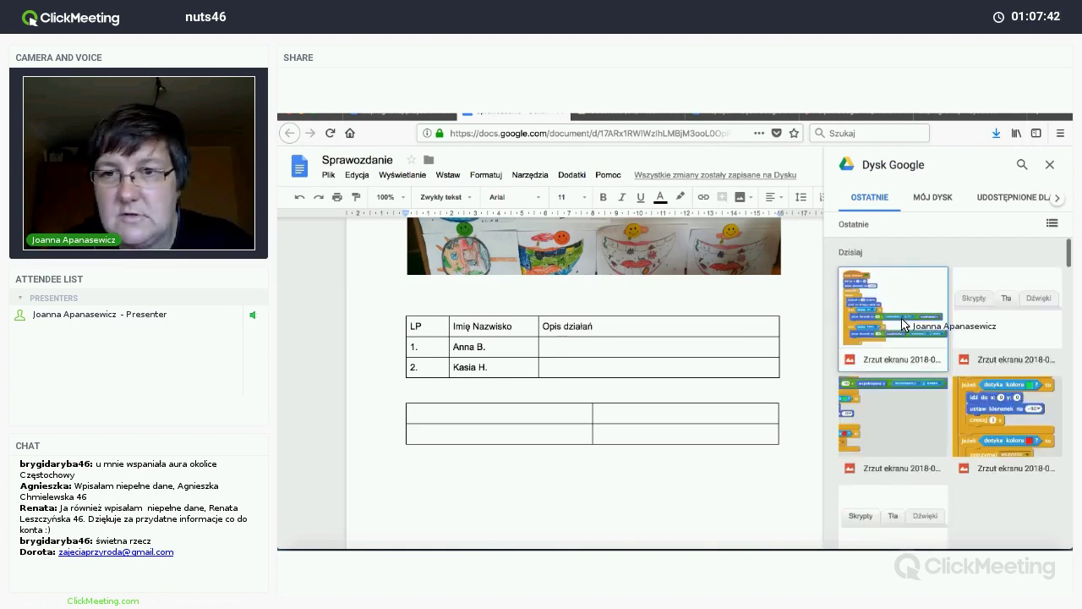
{"action": "left_click", "coordinate": [901, 328]}
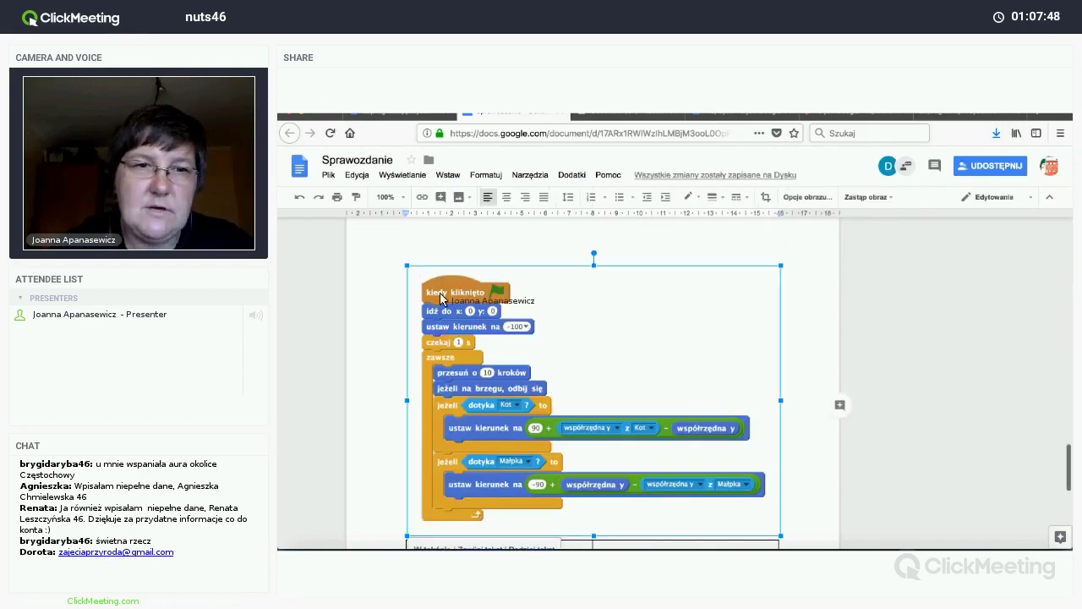
{"action": "left_click_drag", "start_coordinate": [594, 402], "coordinate": [668, 485]}
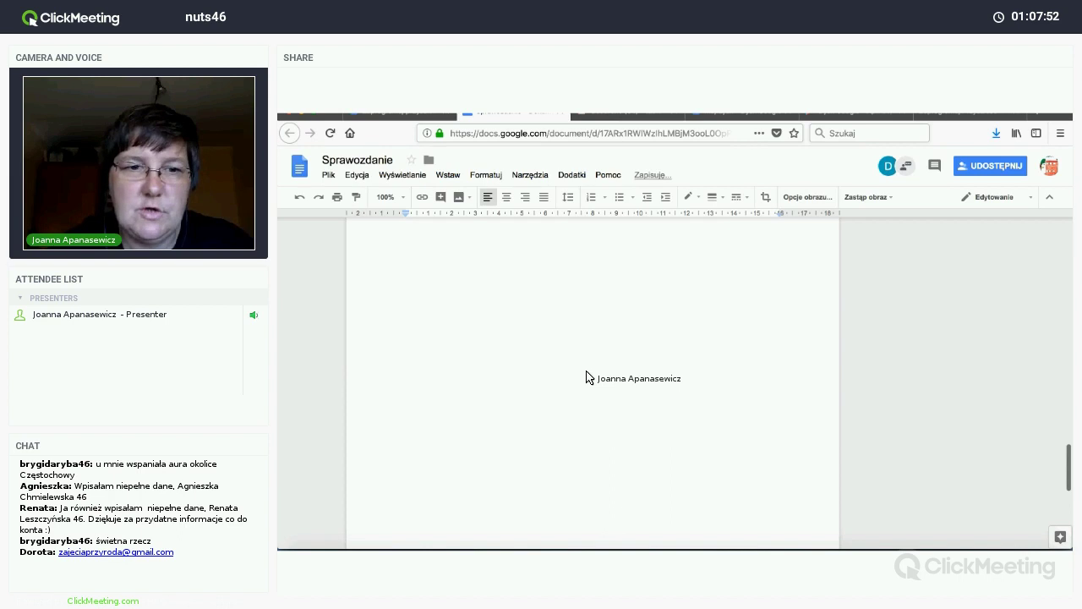
{"action": "left_click", "coordinate": [582, 412]}
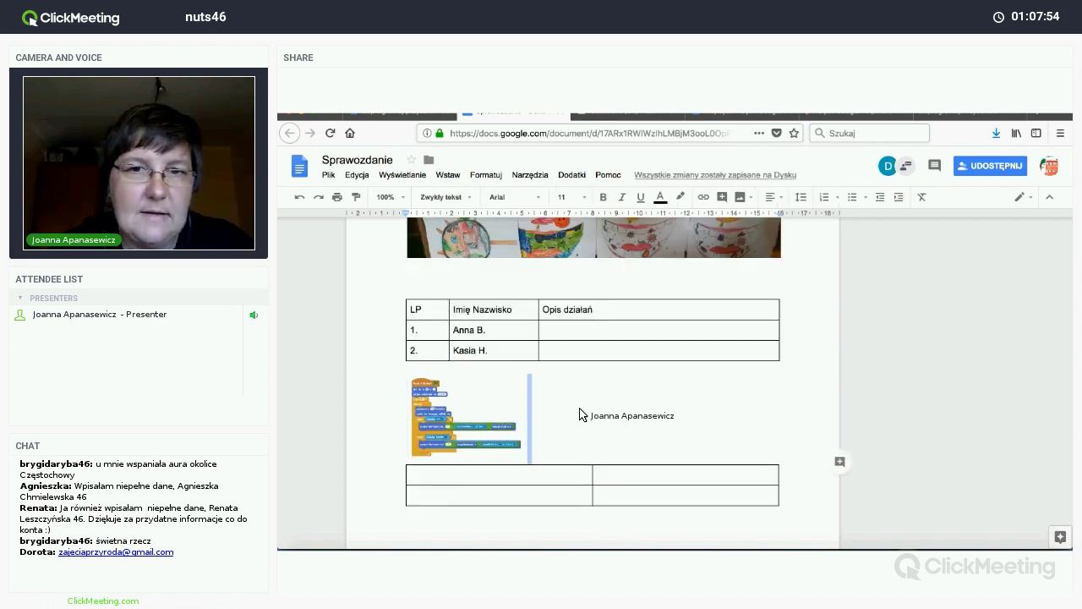
{"action": "scroll", "coordinate": [582, 415], "scroll_direction": "up", "scroll_amount": 5}
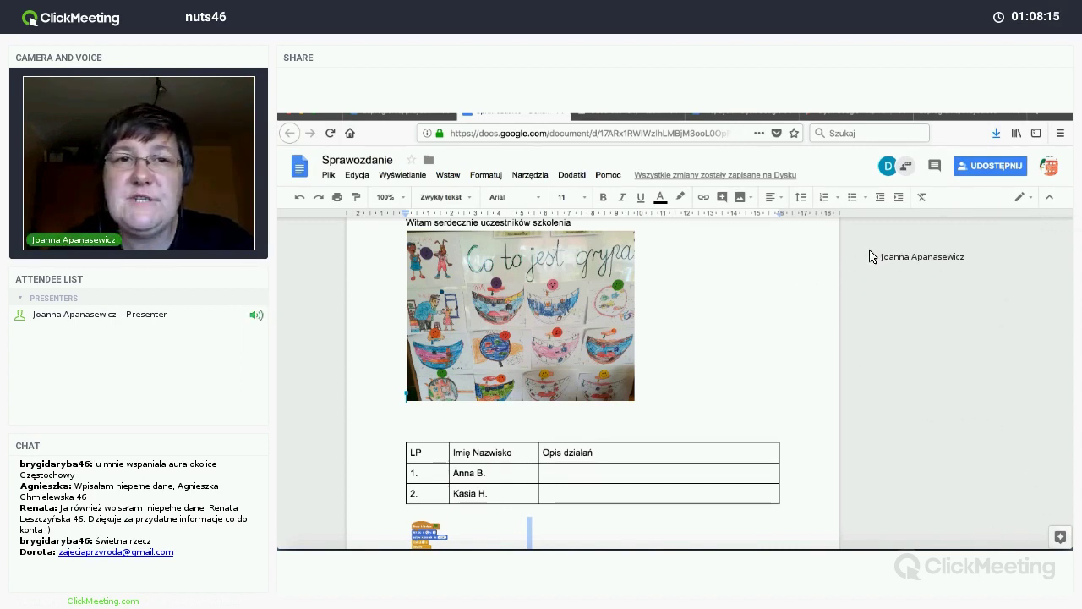
{"action": "left_click", "coordinate": [976, 167]}
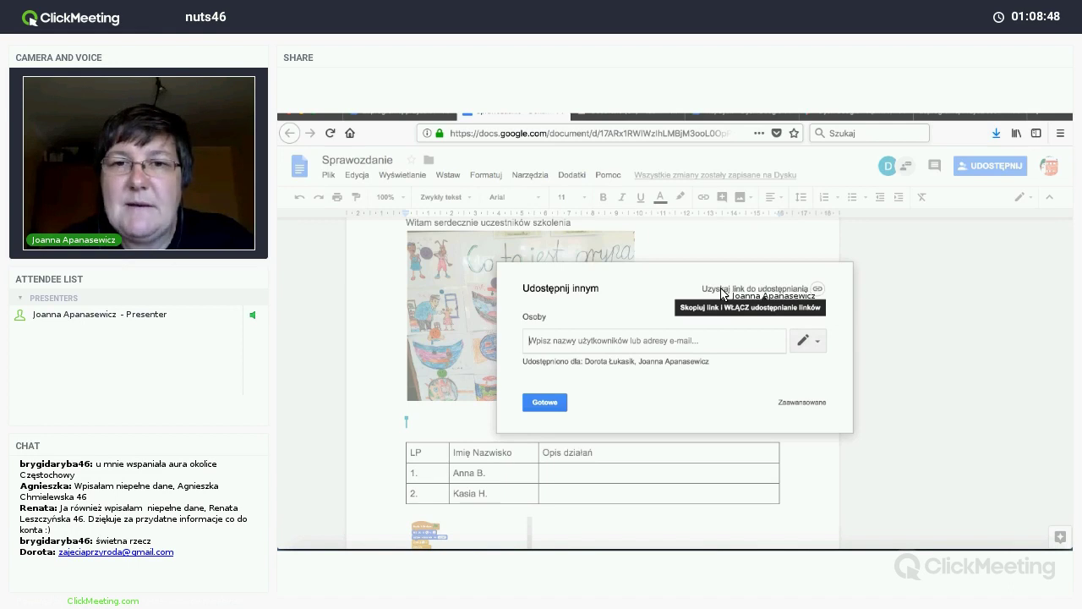
Step: Turn on 'anyone with the link can view' sharing for Sprawozdanie and copy the link
{"action": "left_click", "coordinate": [817, 291]}
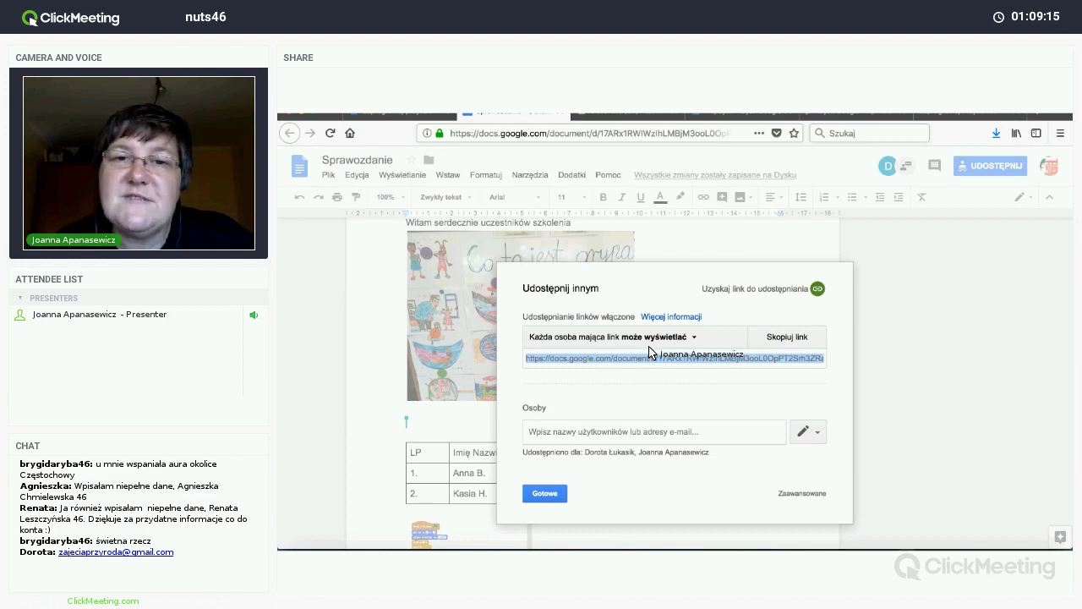
{"action": "left_click", "coordinate": [786, 339]}
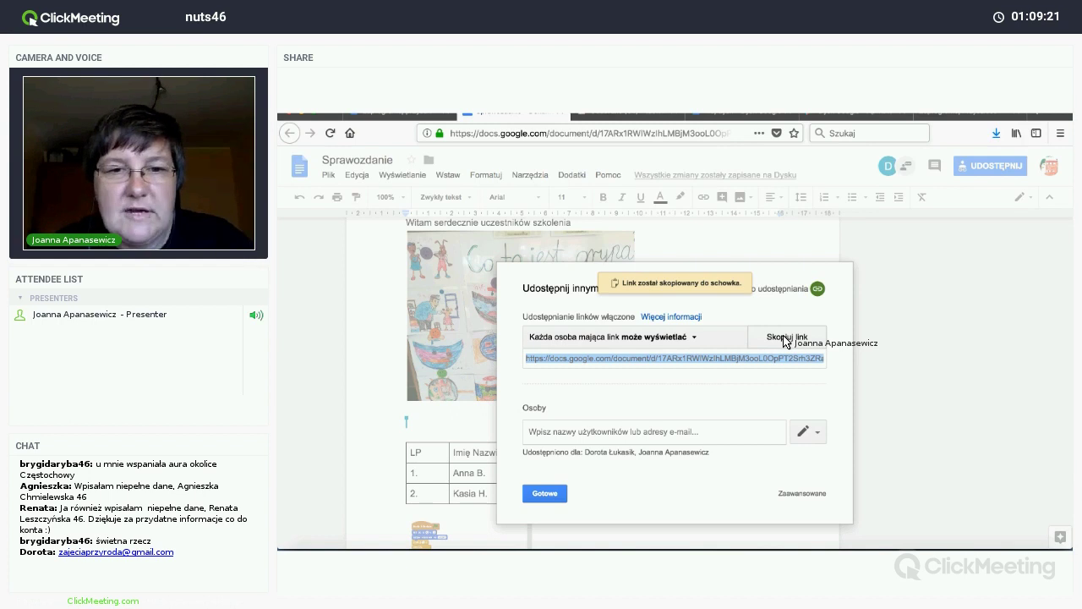
Step: Paste the Sprawozdanie sharing link into the ClickMeeting chat and send it
{"action": "key", "text": "super+Tab"}
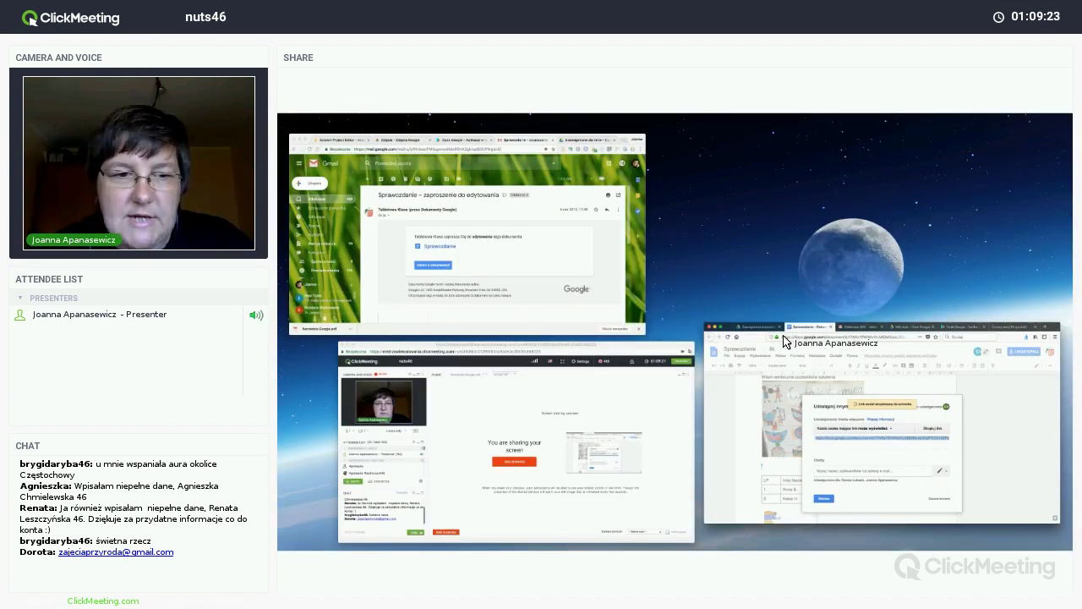
{"action": "left_click", "coordinate": [382, 522]}
{"action": "left_click", "coordinate": [383, 521]}
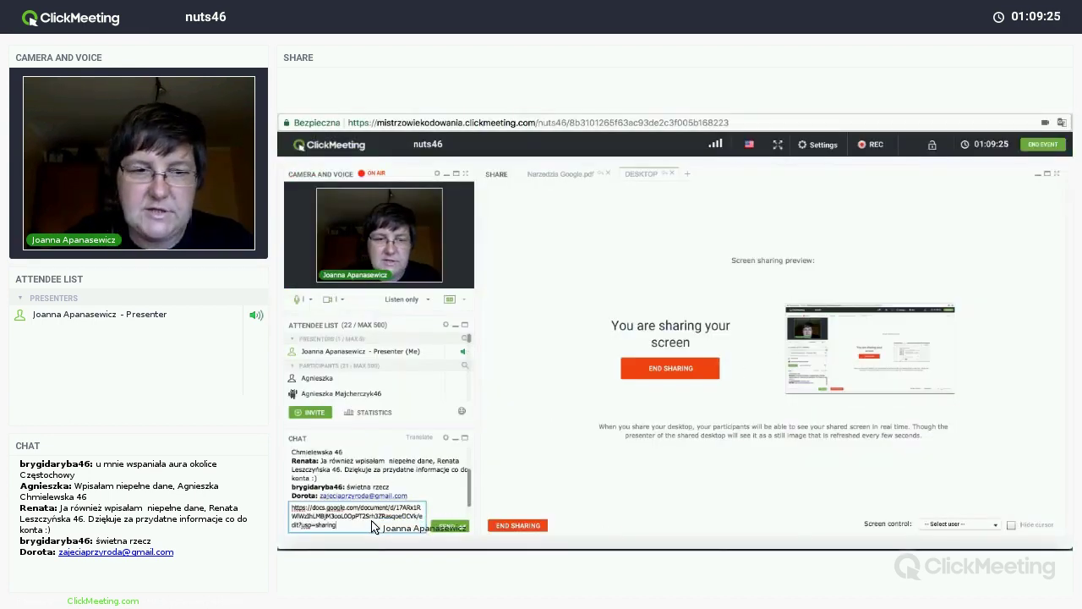
{"action": "key", "text": "Return"}
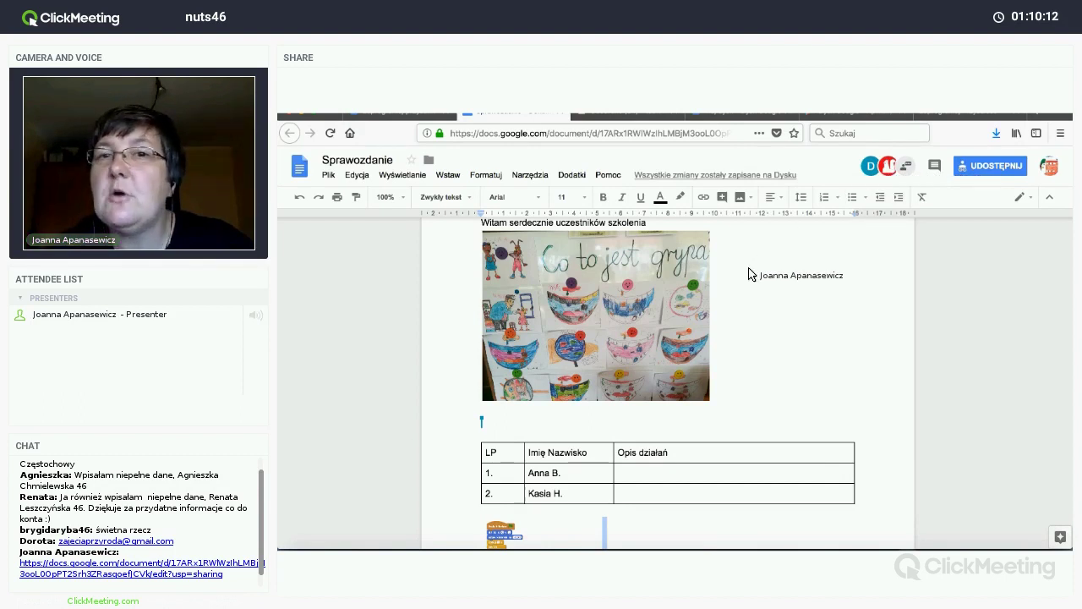
Step: Scroll through the report, then bring up the Udostępnij sharing settings
{"action": "scroll", "coordinate": [750, 273], "scroll_direction": "up", "scroll_amount": 3}
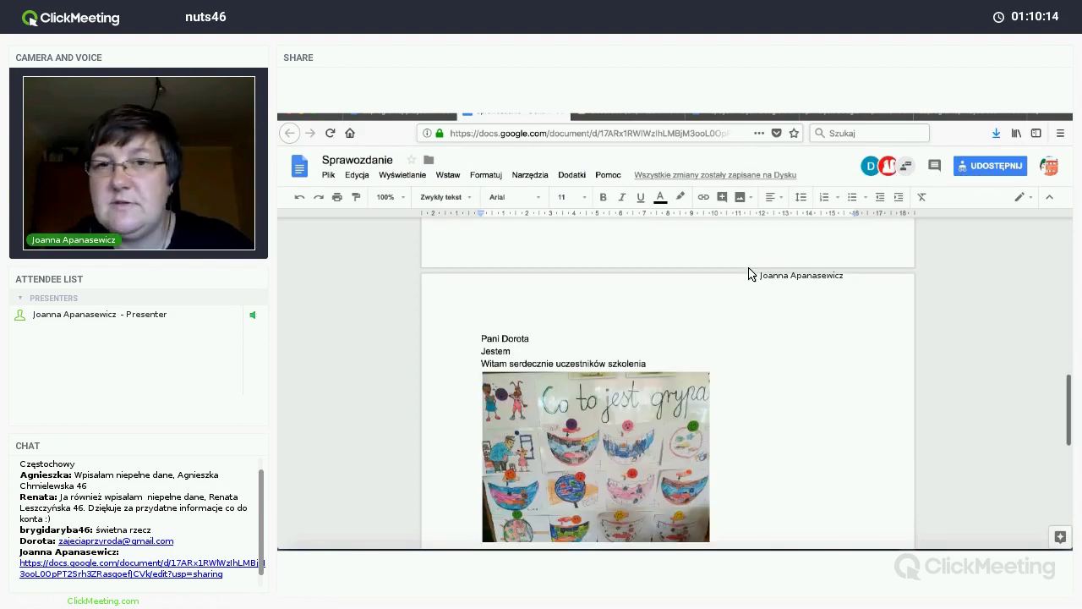
{"action": "scroll", "coordinate": [749, 273], "scroll_direction": "down", "scroll_amount": 5}
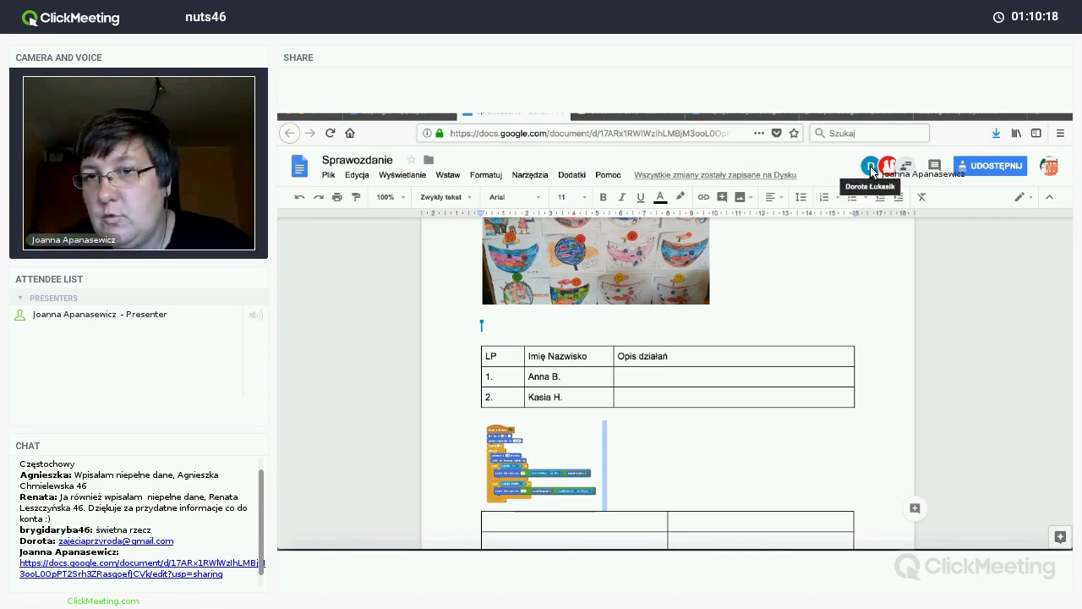
{"action": "mouse_move", "coordinate": [872, 172]}
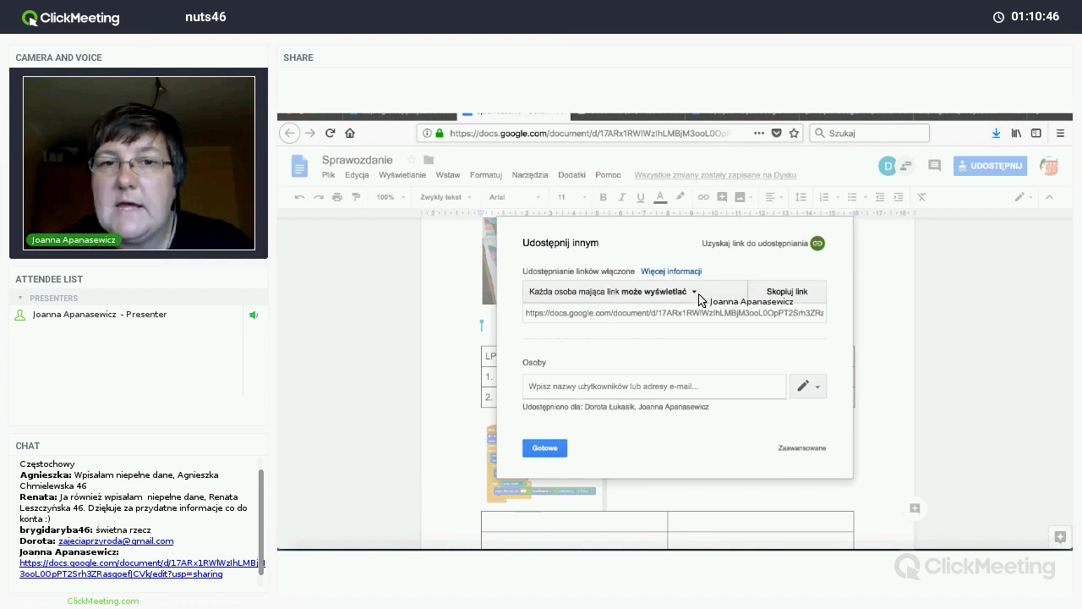
Step: Change link access to 'może komentować' and copy the share link
{"action": "left_click", "coordinate": [694, 292]}
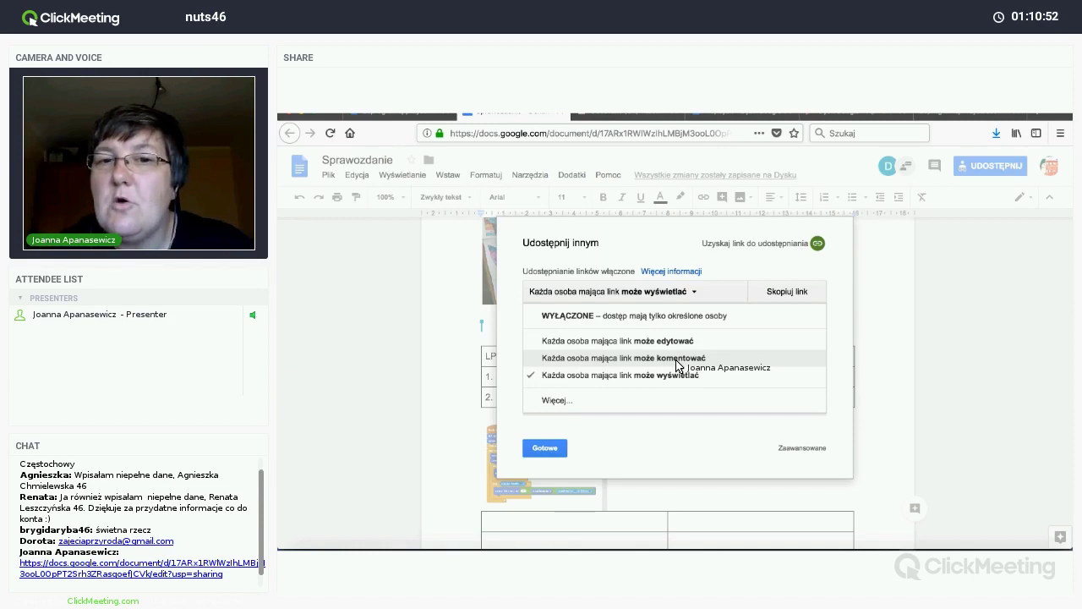
{"action": "left_click", "coordinate": [677, 358]}
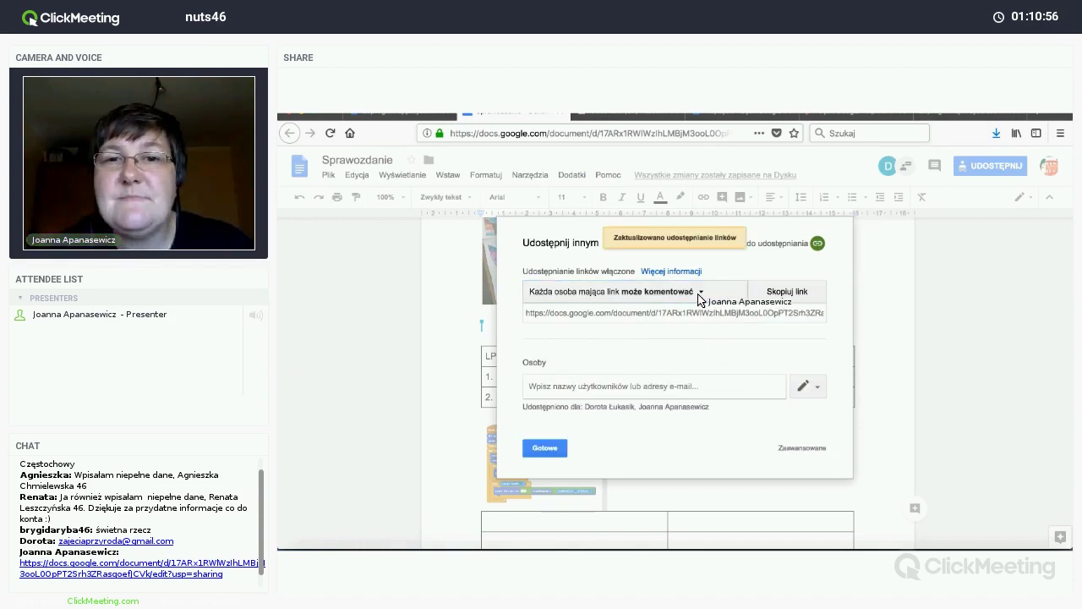
{"action": "left_click", "coordinate": [795, 296]}
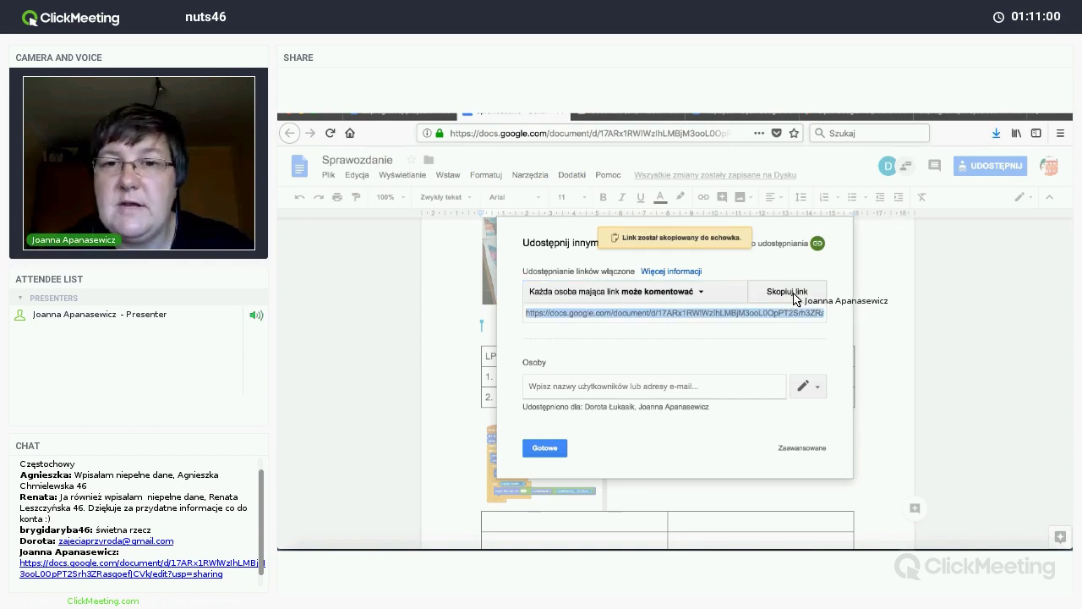
{"action": "left_click", "coordinate": [541, 450]}
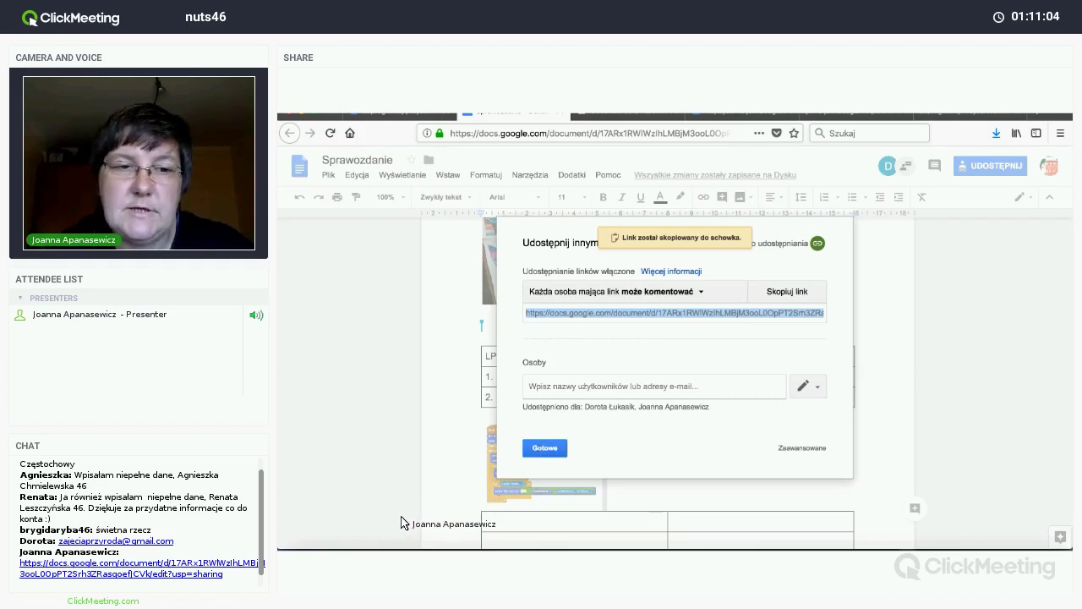
Step: Post the commenter link in the ClickMeeting chat
{"action": "key", "text": "alt+Tab"}
{"action": "key", "text": "Return"}
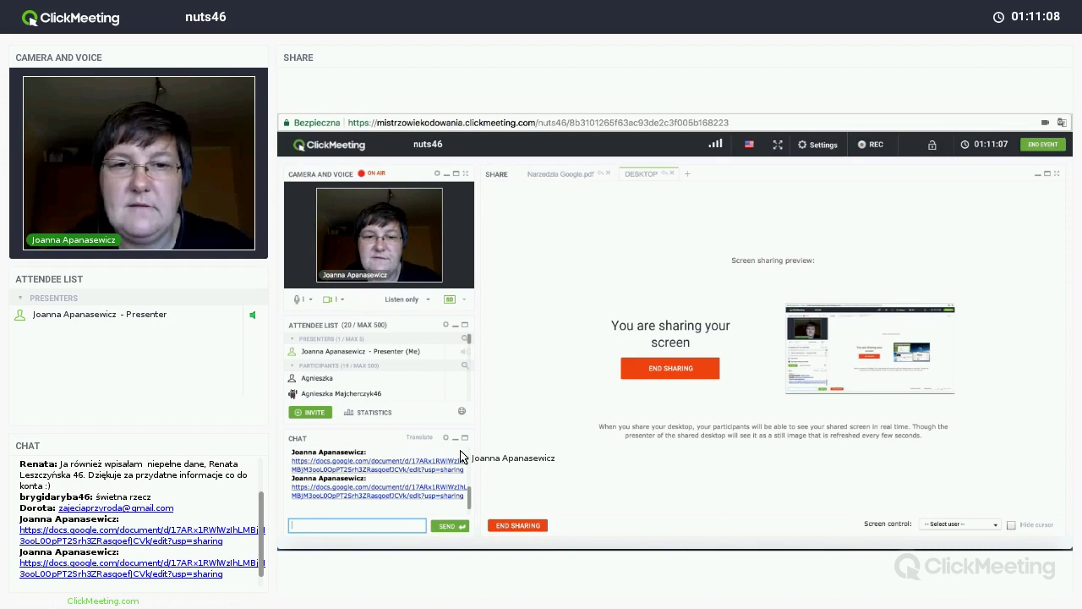
Step: Switch from the ClickMeeting presenter window back to the Sprawozdanie document
{"action": "key", "text": "alt+Tab"}
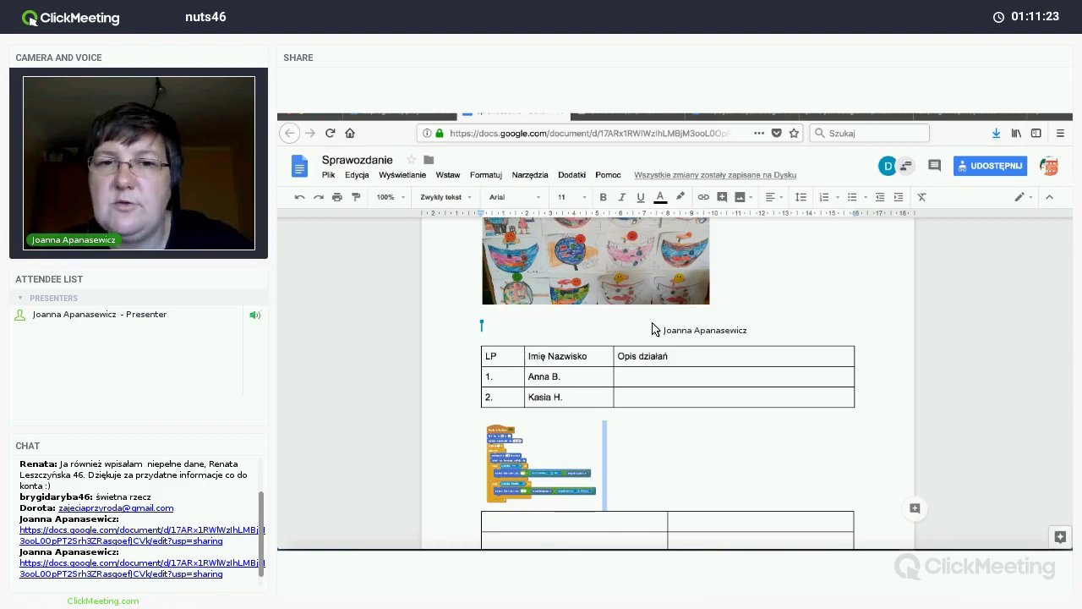
{"action": "scroll", "coordinate": [773, 291], "scroll_direction": "down", "scroll_amount": 10}
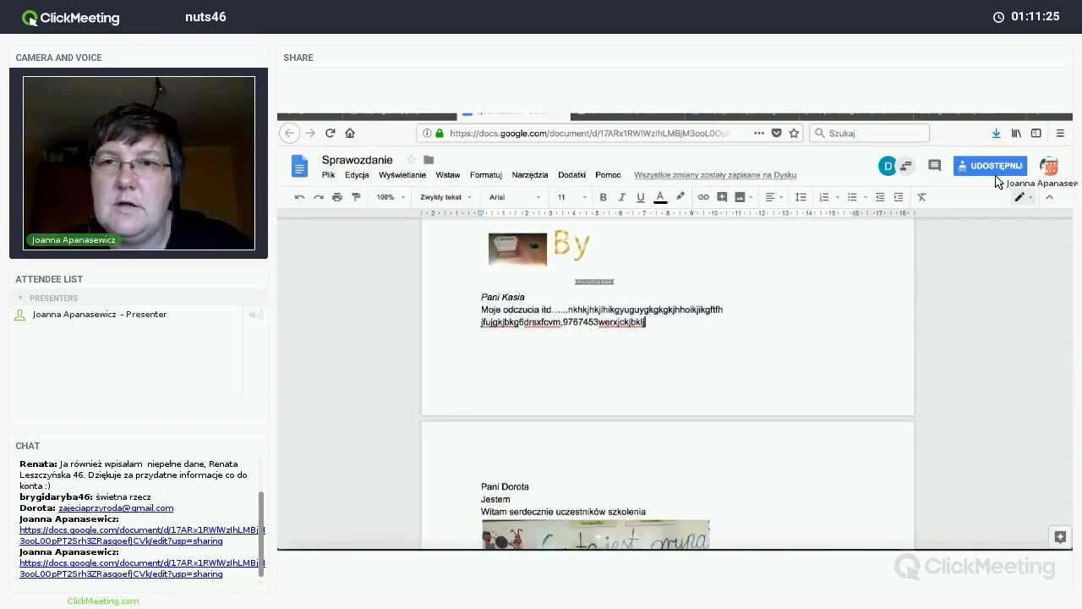
{"action": "left_click", "coordinate": [700, 293]}
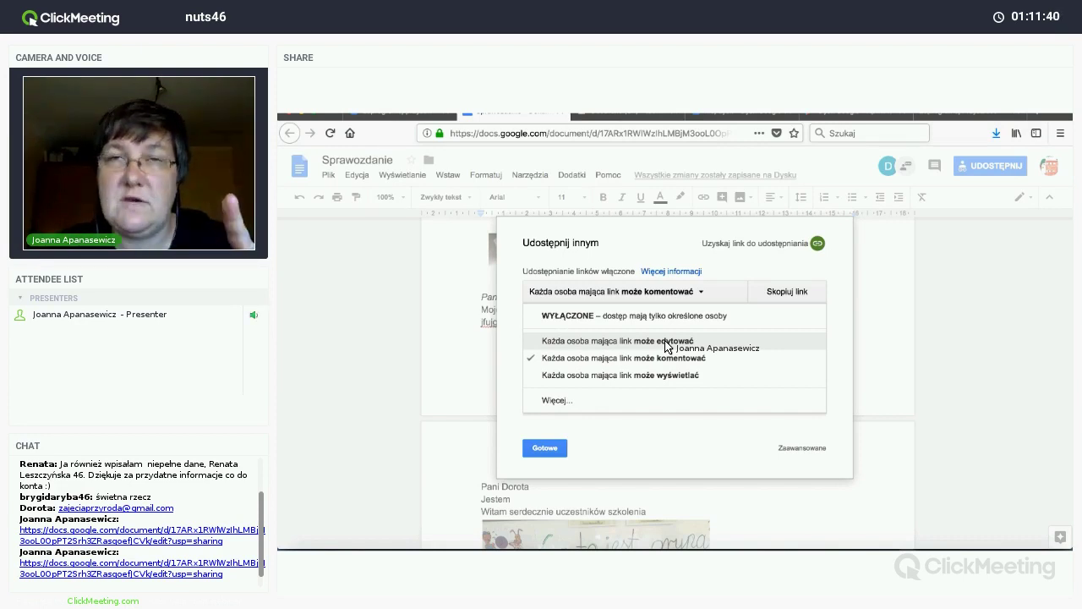
{"action": "left_click", "coordinate": [605, 439]}
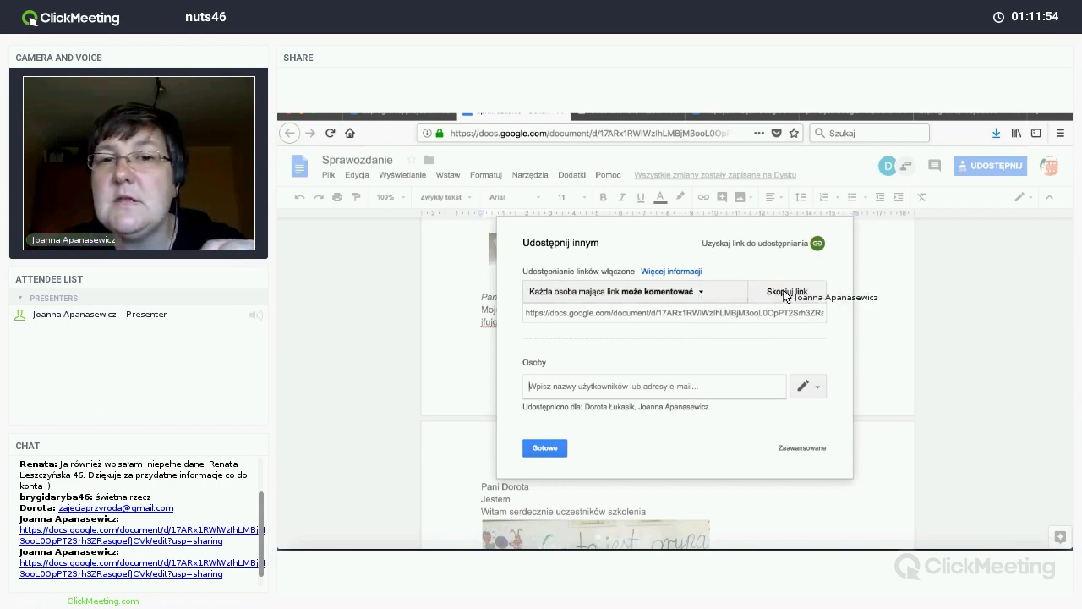
{"action": "left_click", "coordinate": [546, 448]}
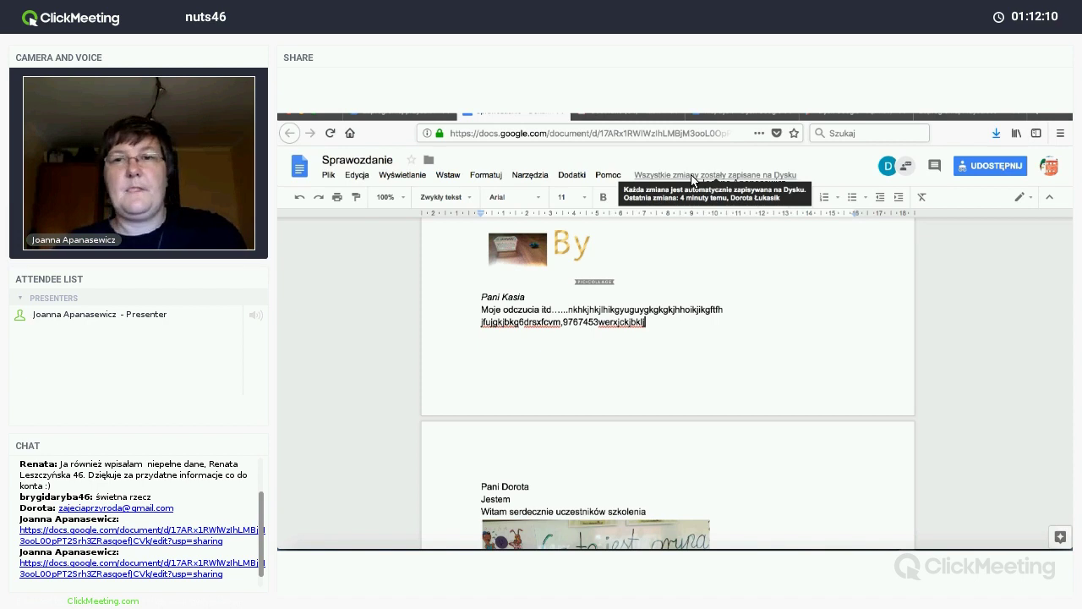
{"action": "left_click", "coordinate": [693, 180]}
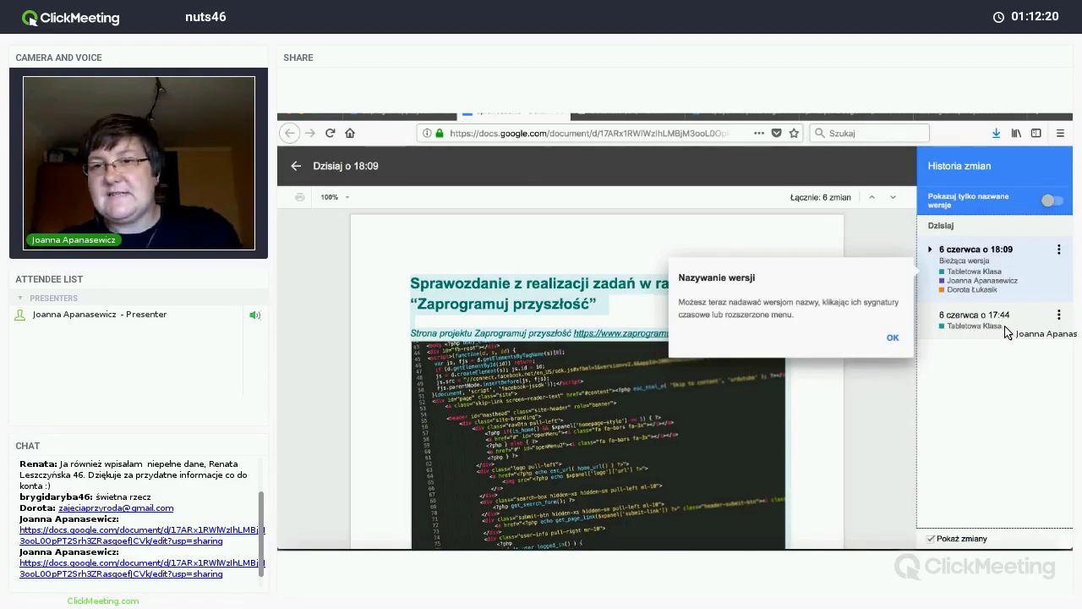
{"action": "left_click", "coordinate": [1007, 331]}
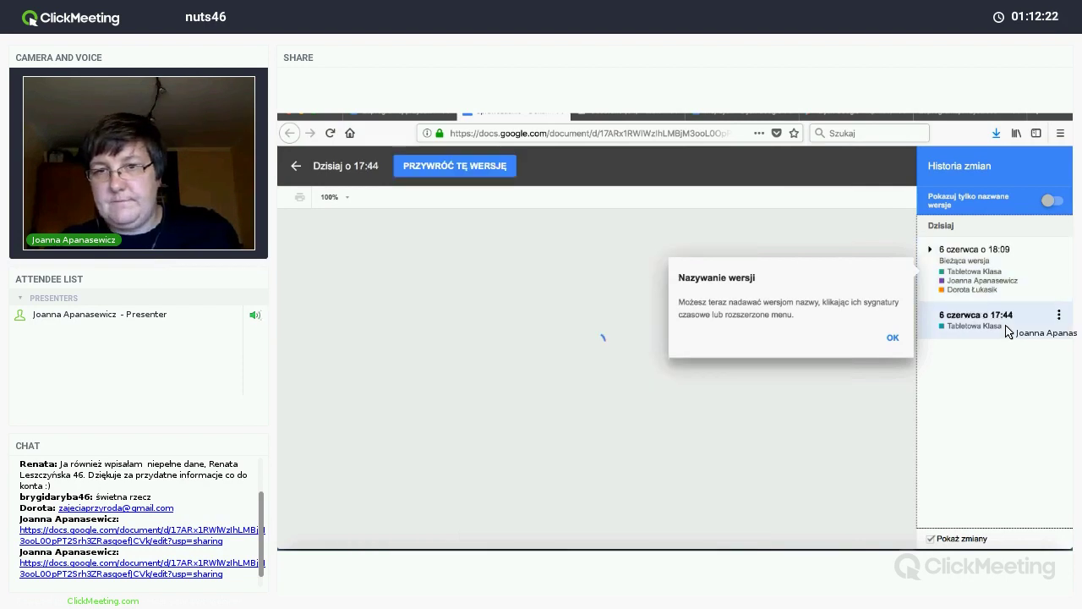
{"action": "left_click", "coordinate": [903, 336]}
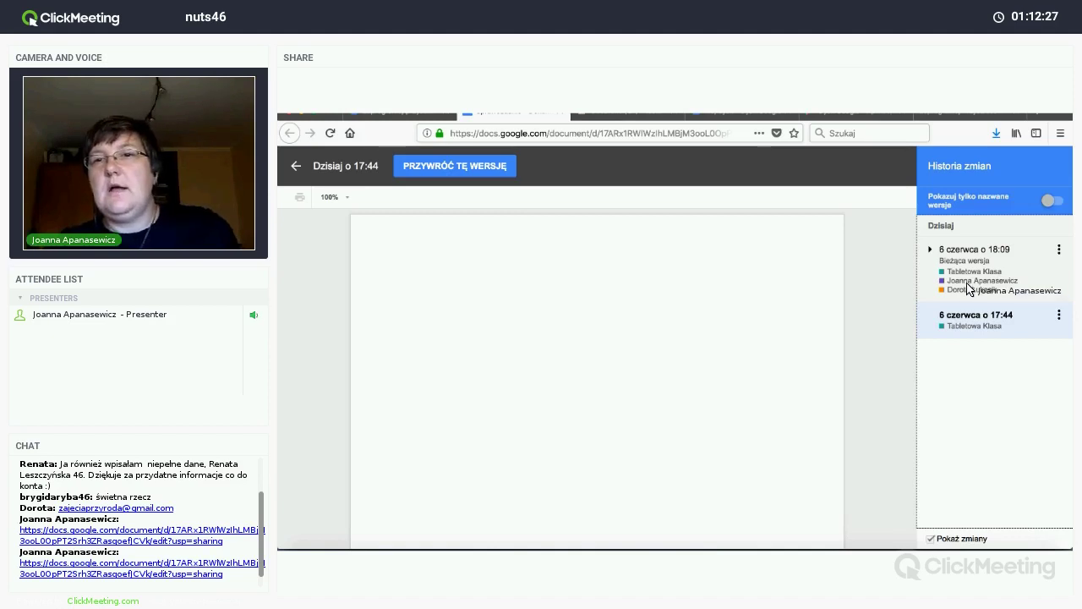
{"action": "left_click", "coordinate": [968, 288]}
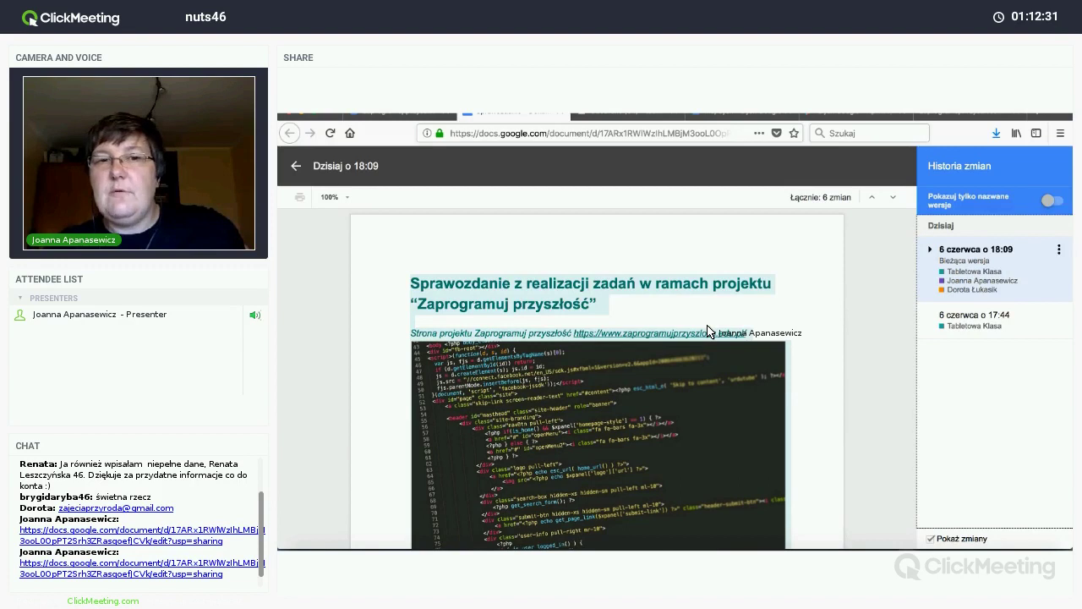
{"action": "scroll", "coordinate": [708, 331], "scroll_direction": "down", "scroll_amount": 3}
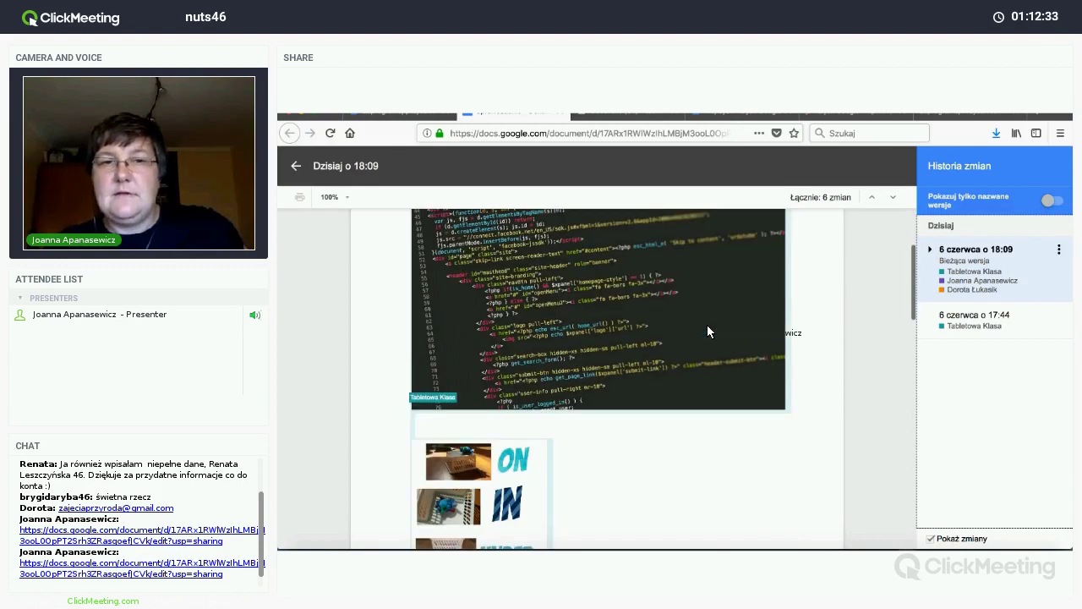
{"action": "scroll", "coordinate": [707, 326], "scroll_direction": "down", "scroll_amount": 10}
{"action": "scroll", "coordinate": [714, 325], "scroll_direction": "up", "scroll_amount": 2}
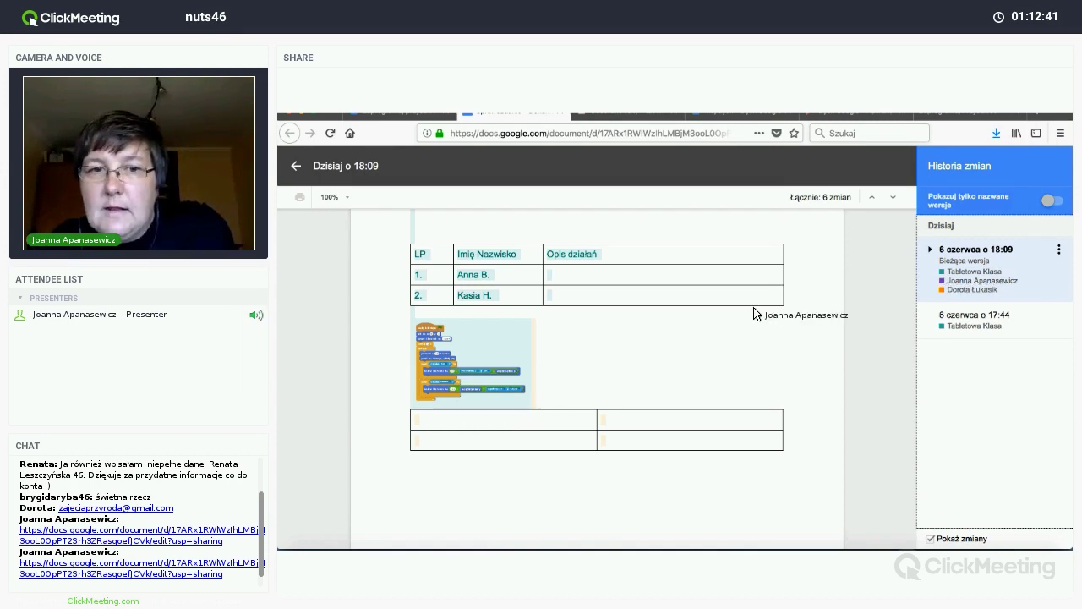
{"action": "scroll", "coordinate": [755, 312], "scroll_direction": "down", "scroll_amount": 10}
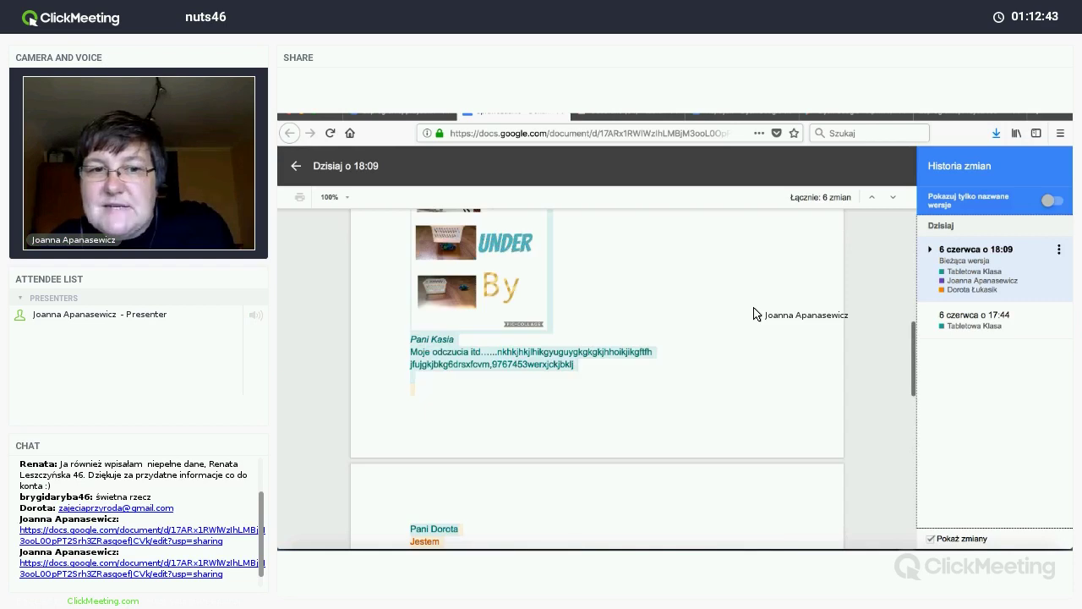
{"action": "scroll", "coordinate": [753, 307], "scroll_direction": "down", "scroll_amount": 5}
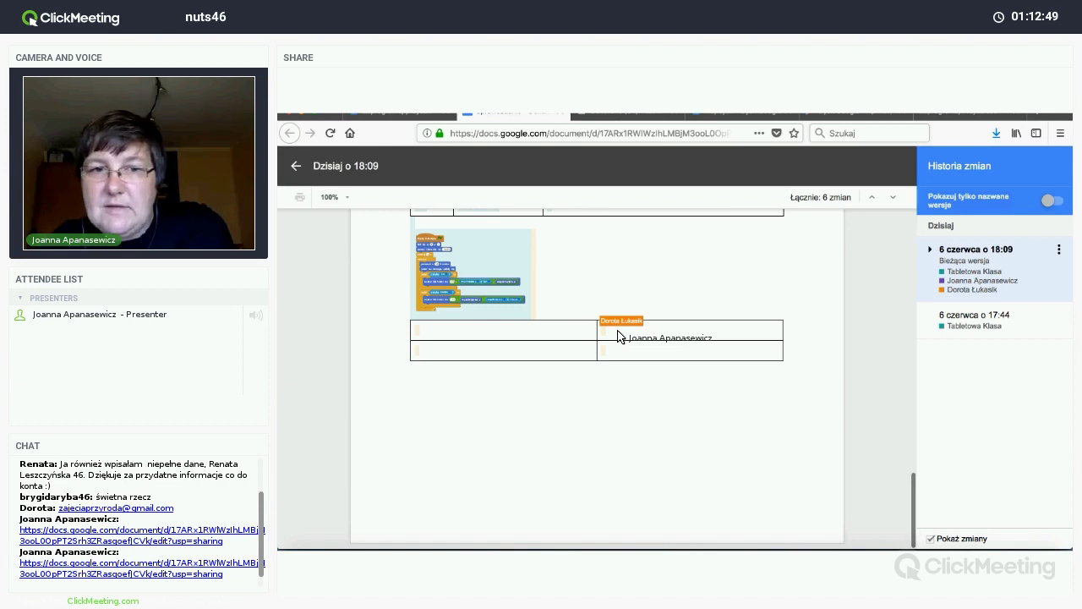
{"action": "scroll", "coordinate": [619, 351], "scroll_direction": "up", "scroll_amount": 2}
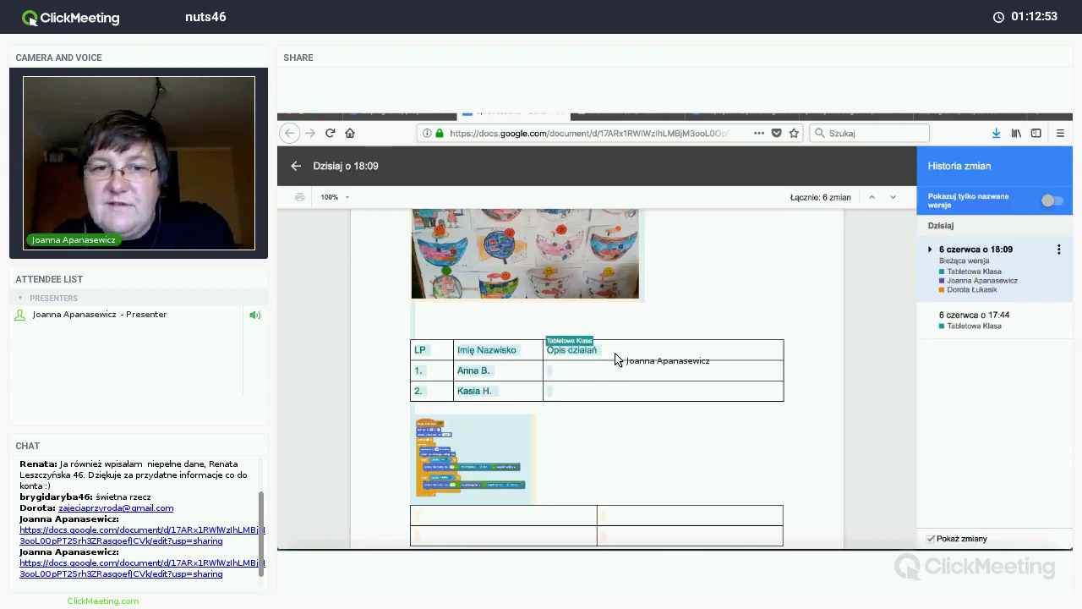
{"action": "scroll", "coordinate": [615, 360], "scroll_direction": "up", "scroll_amount": 4}
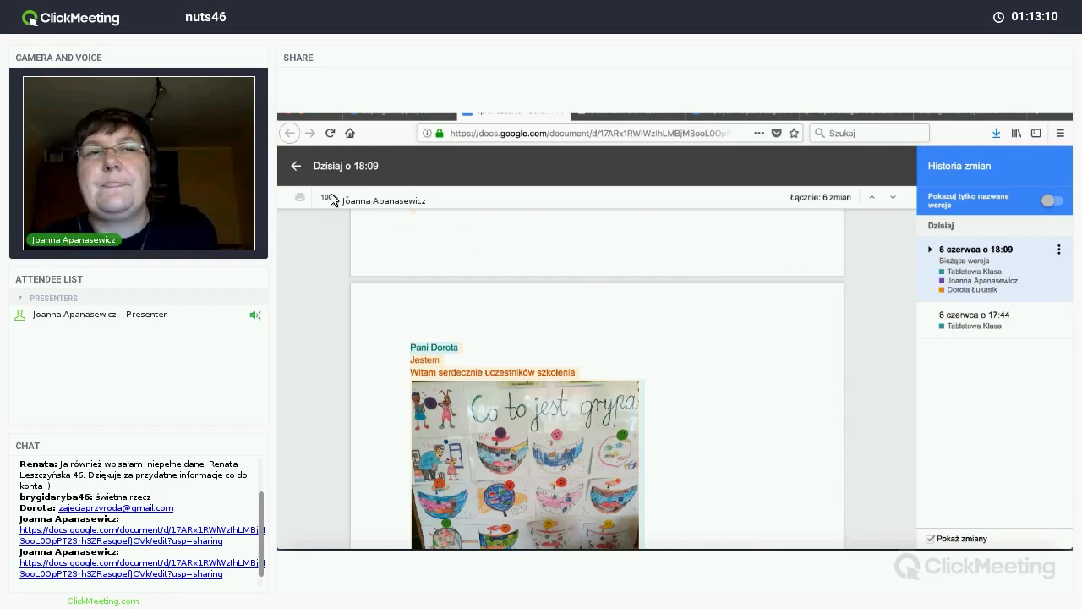
{"action": "left_click", "coordinate": [295, 168]}
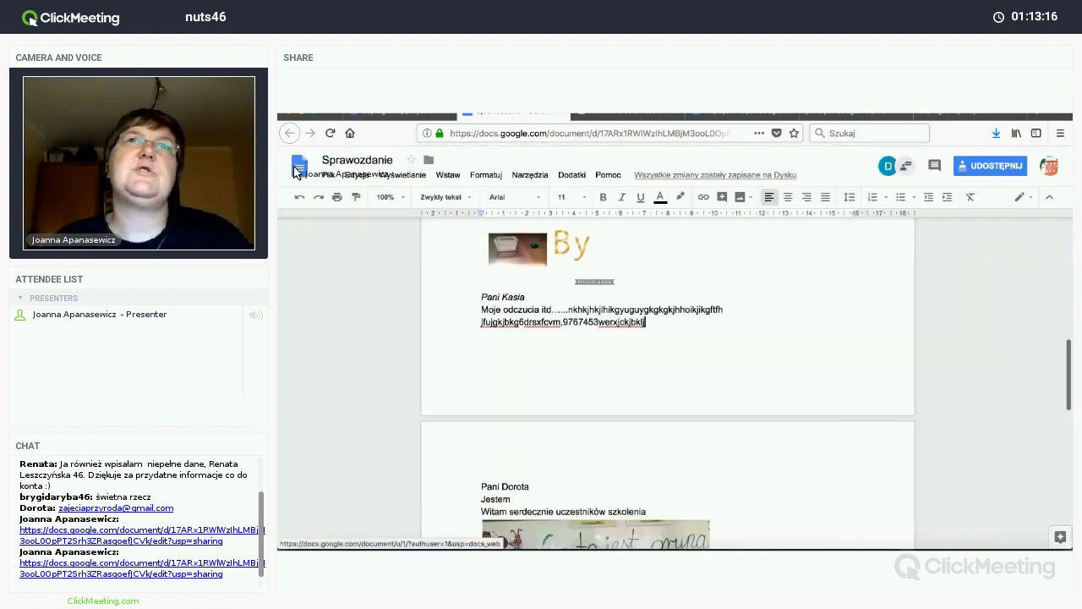
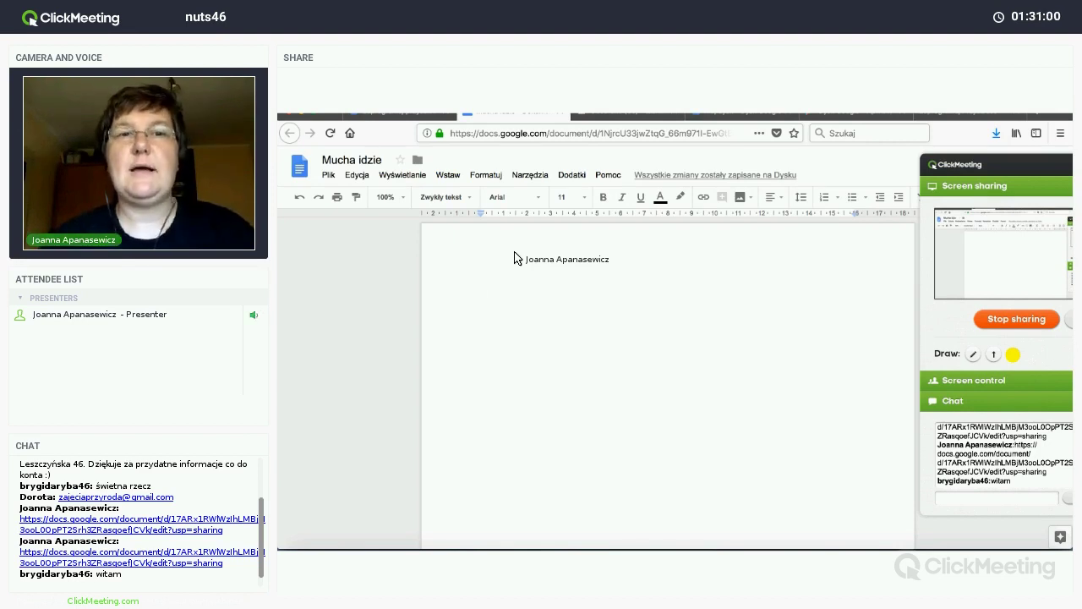
Step: Type the title 'Mucha idzie' and start a new line below it
{"action": "type", "text": "Mucha i"}
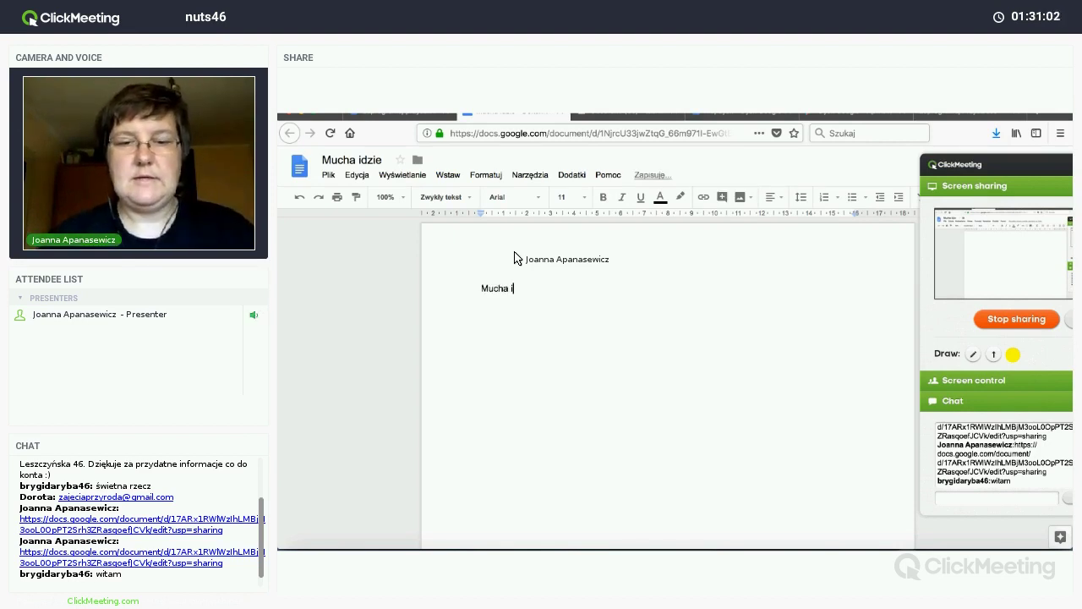
{"action": "type", "text": "dzie"}
{"action": "key", "text": "Return"}
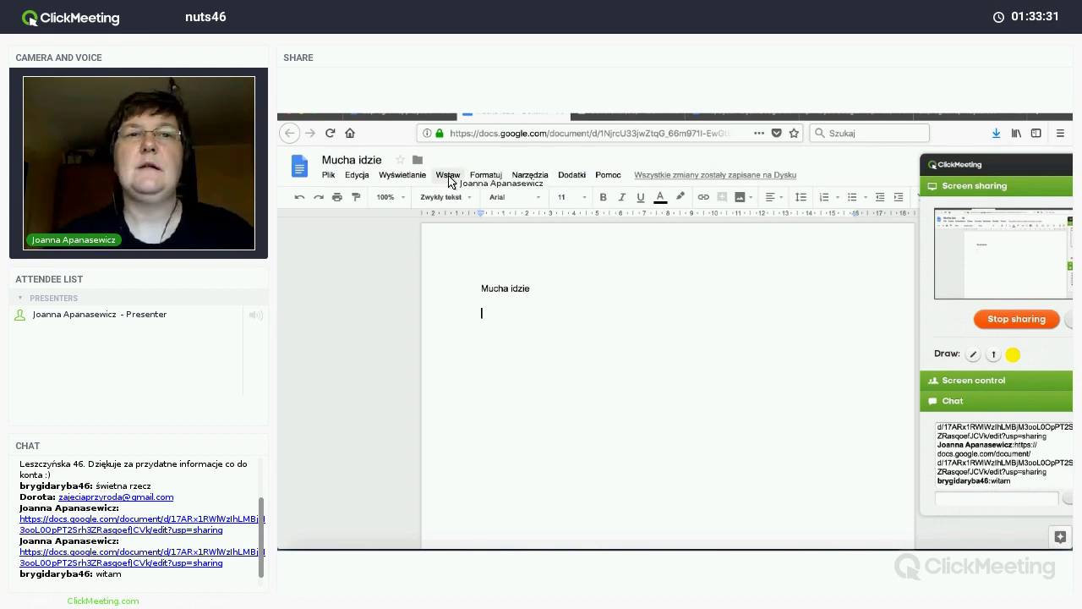
Step: Insert a new blank drawing via Wstaw > Rysunek and bring up the Kształty shapes
{"action": "left_click", "coordinate": [448, 175]}
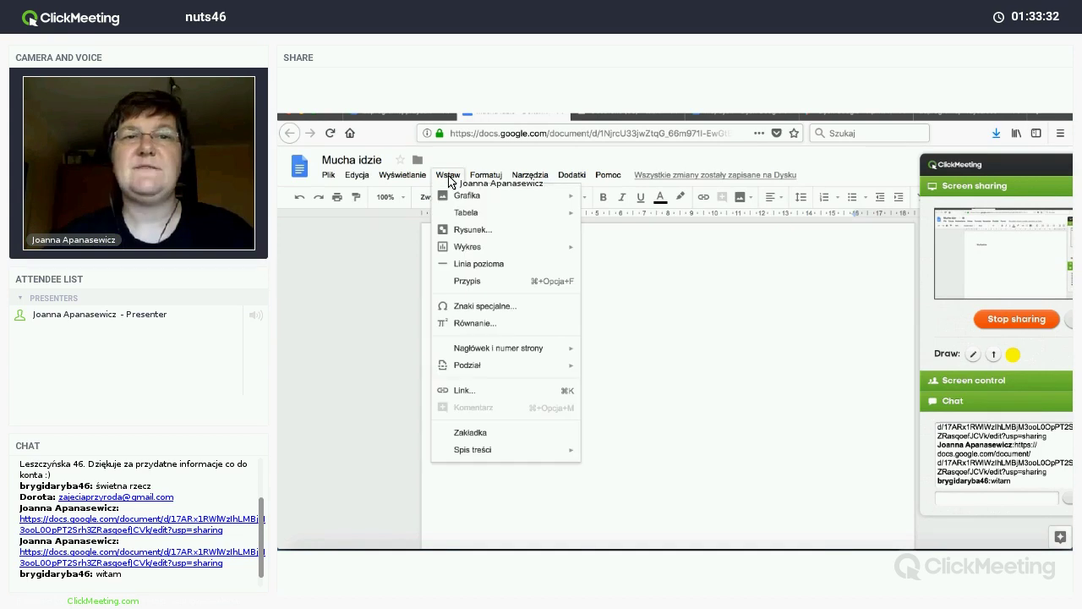
{"action": "left_click", "coordinate": [466, 229]}
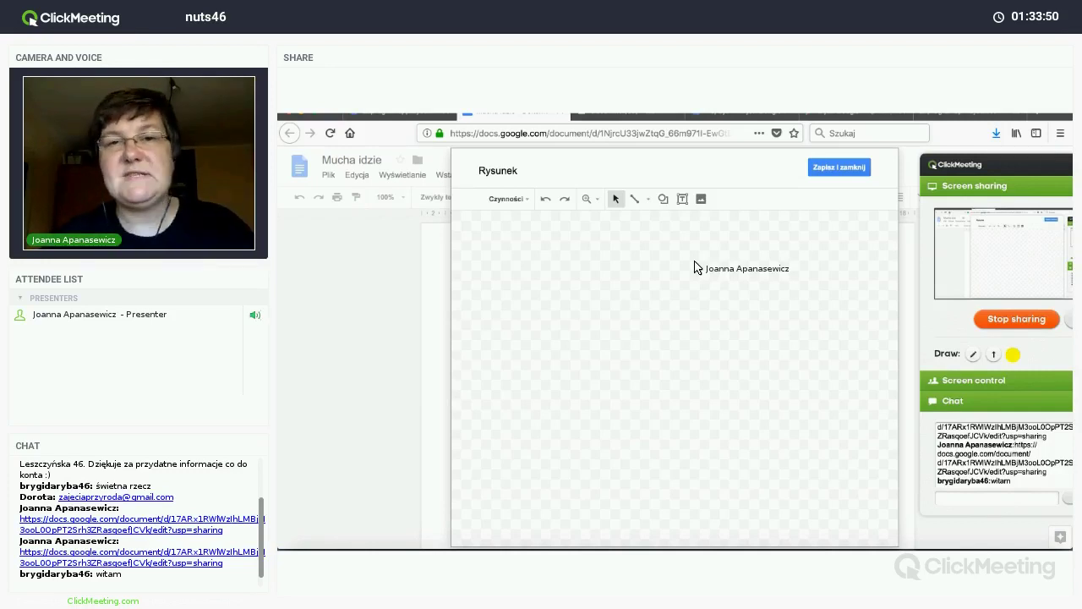
{"action": "left_click", "coordinate": [662, 199]}
{"action": "mouse_move", "coordinate": [674, 222]}
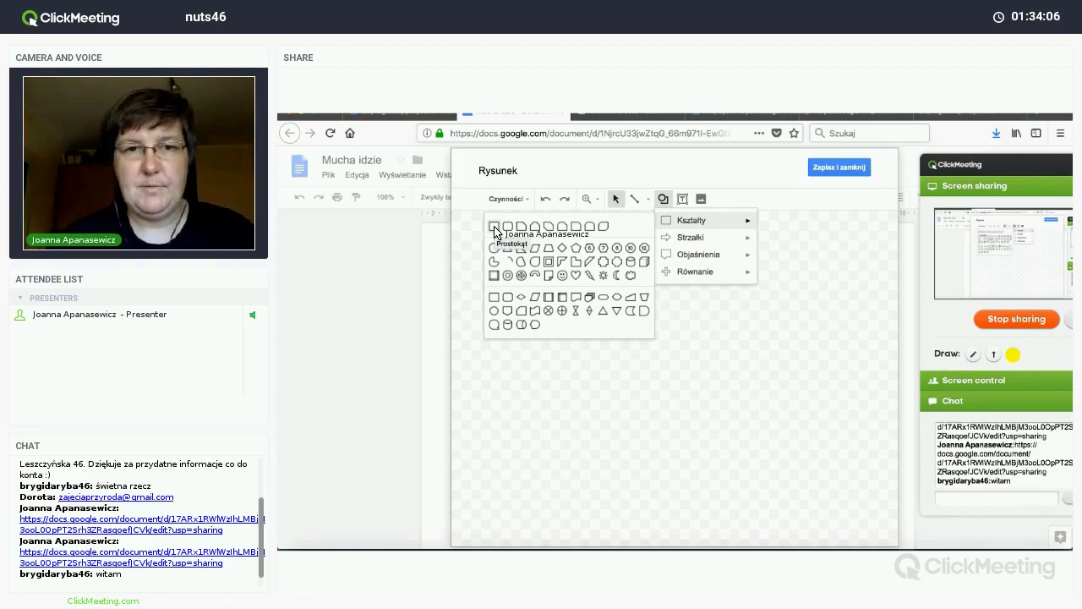
Step: Draw a square on the drawing canvas with the Prostokąt shape
{"action": "left_click", "coordinate": [495, 228]}
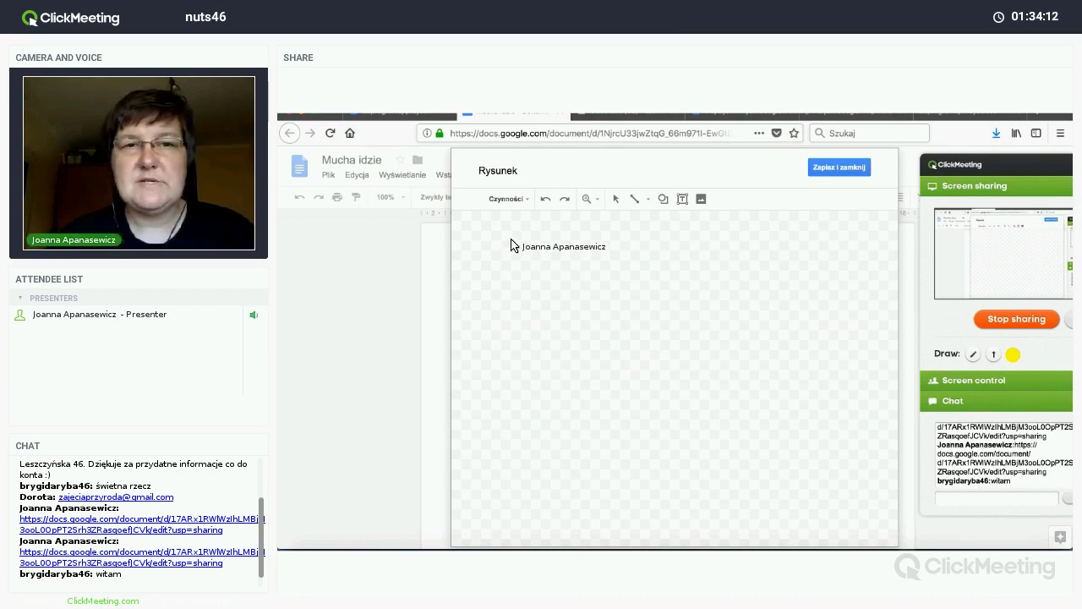
{"action": "mouse_move", "coordinate": [511, 241]}
{"action": "left_mouse_down"}
{"action": "mouse_move", "coordinate": [563, 321]}
{"action": "mouse_move", "coordinate": [516, 324]}
{"action": "mouse_move", "coordinate": [651, 287]}
{"action": "mouse_move", "coordinate": [599, 307]}
{"action": "mouse_move", "coordinate": [625, 324]}
{"action": "mouse_move", "coordinate": [535, 346]}
{"action": "left_mouse_up"}
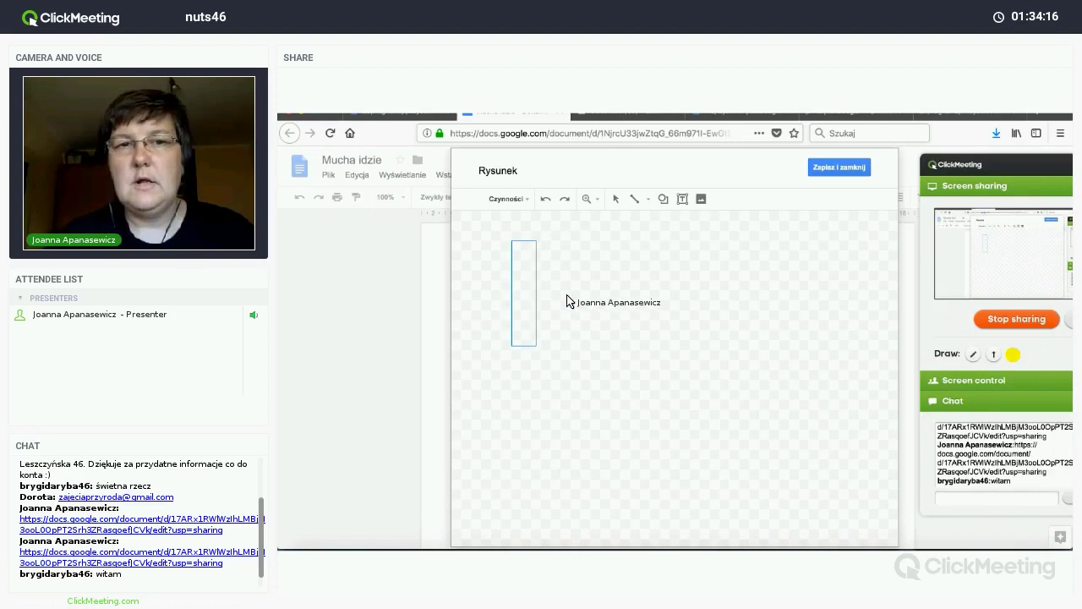
{"action": "left_click_drag", "start_coordinate": [567, 297], "coordinate": [569, 306]}
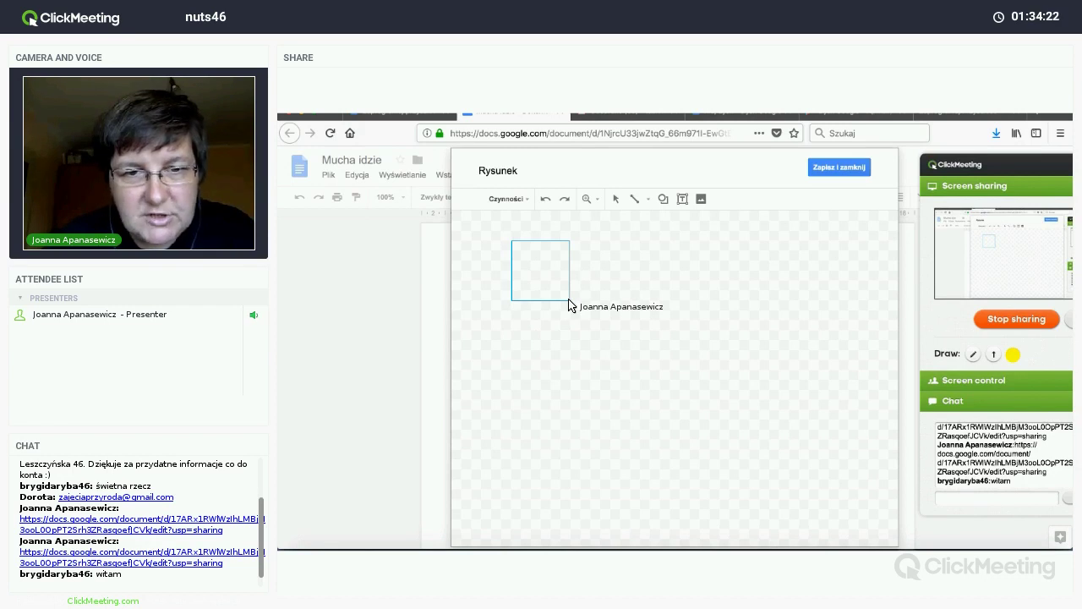
{"action": "left_click_drag", "start_coordinate": [569, 305], "coordinate": [570, 307]}
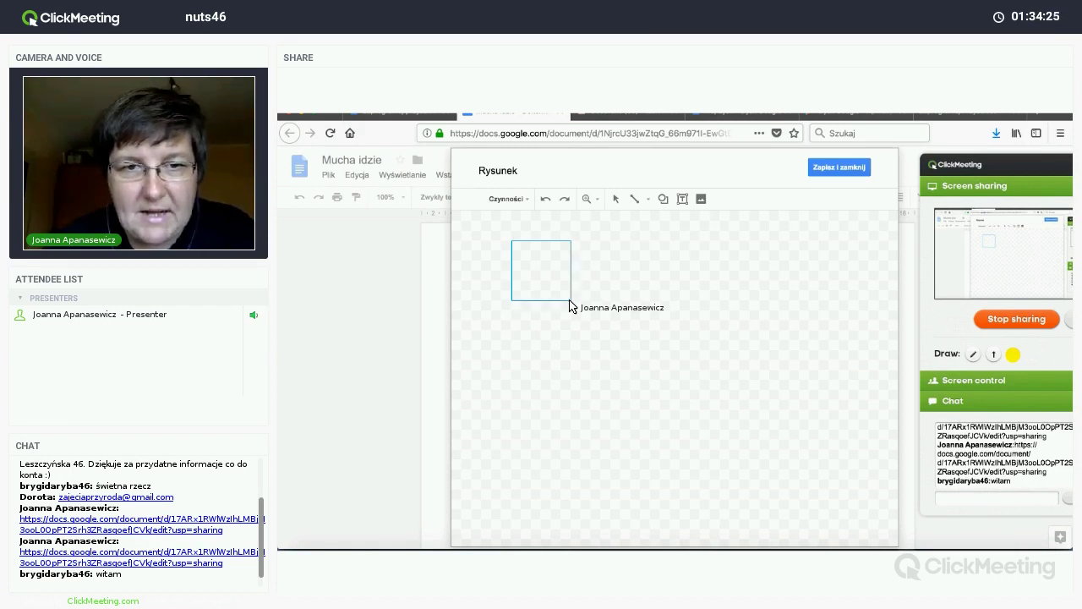
{"action": "mouse_move", "coordinate": [570, 301]}
{"action": "left_mouse_down"}
{"action": "mouse_move", "coordinate": [624, 300]}
{"action": "mouse_move", "coordinate": [572, 300]}
{"action": "left_mouse_up"}
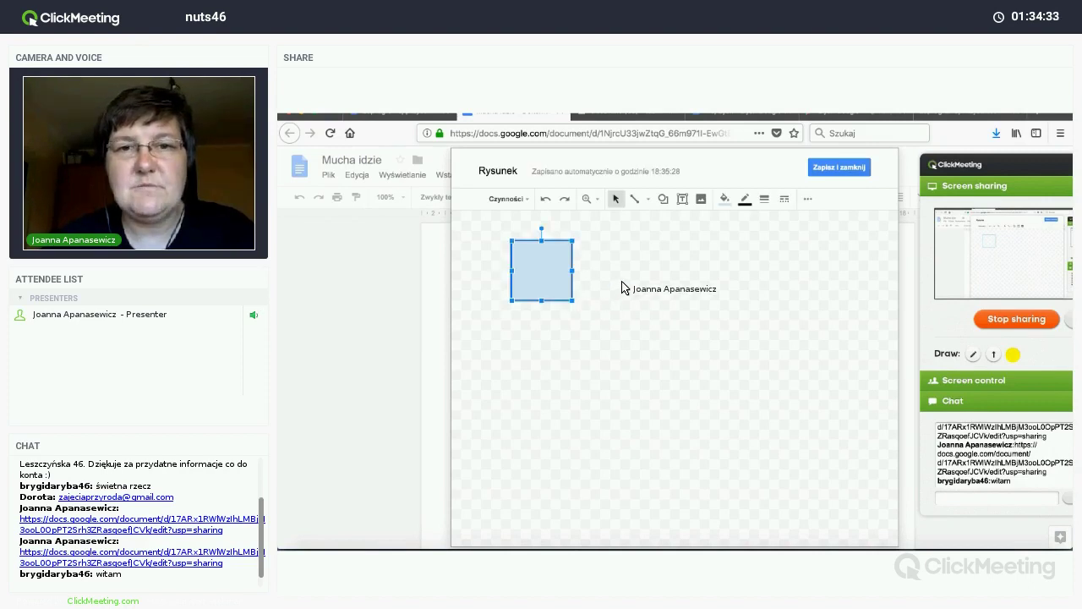
Step: Draw a second square to the right and delete the left one
{"action": "left_click", "coordinate": [663, 199]}
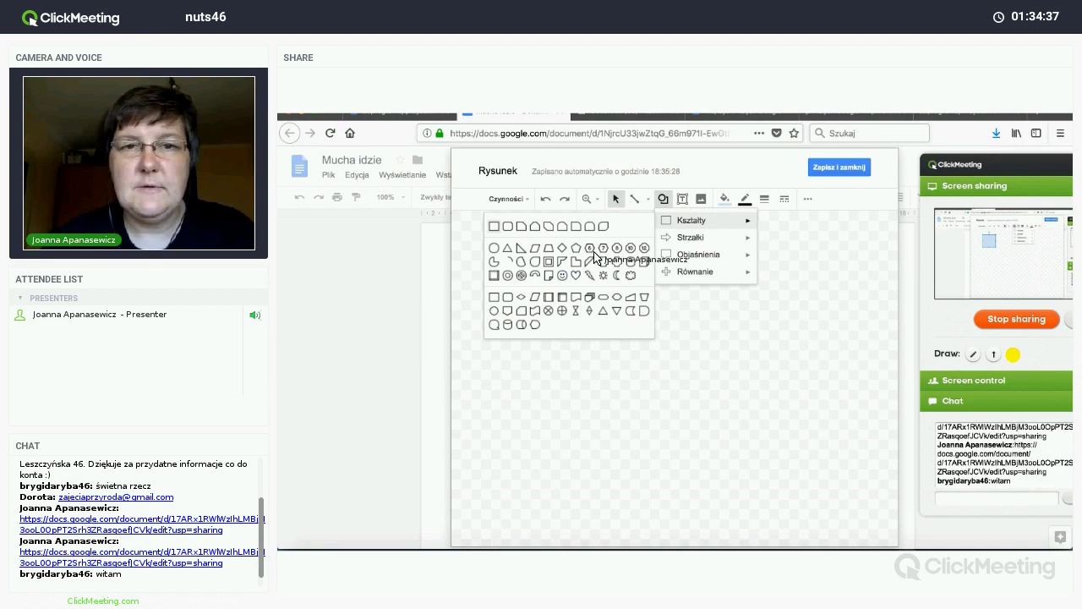
{"action": "left_click", "coordinate": [575, 255]}
{"action": "left_click_drag", "start_coordinate": [632, 276], "coordinate": [671, 334]}
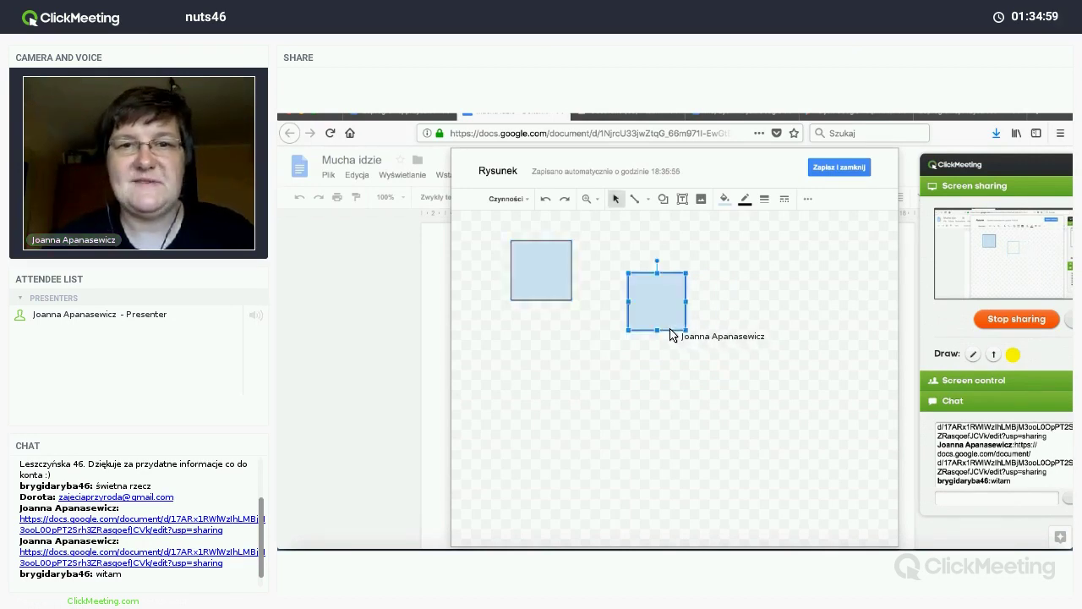
{"action": "left_click", "coordinate": [551, 275]}
{"action": "key", "text": "Delete"}
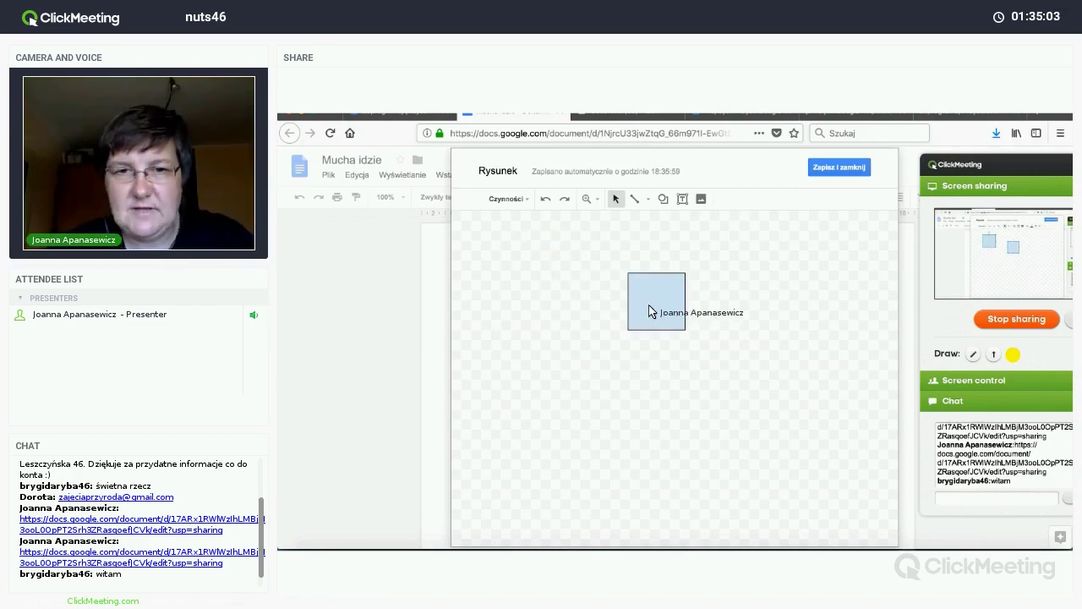
Step: Move the square to the upper left, fill it white, and duplicate it
{"action": "left_click_drag", "start_coordinate": [550, 291], "coordinate": [524, 281]}
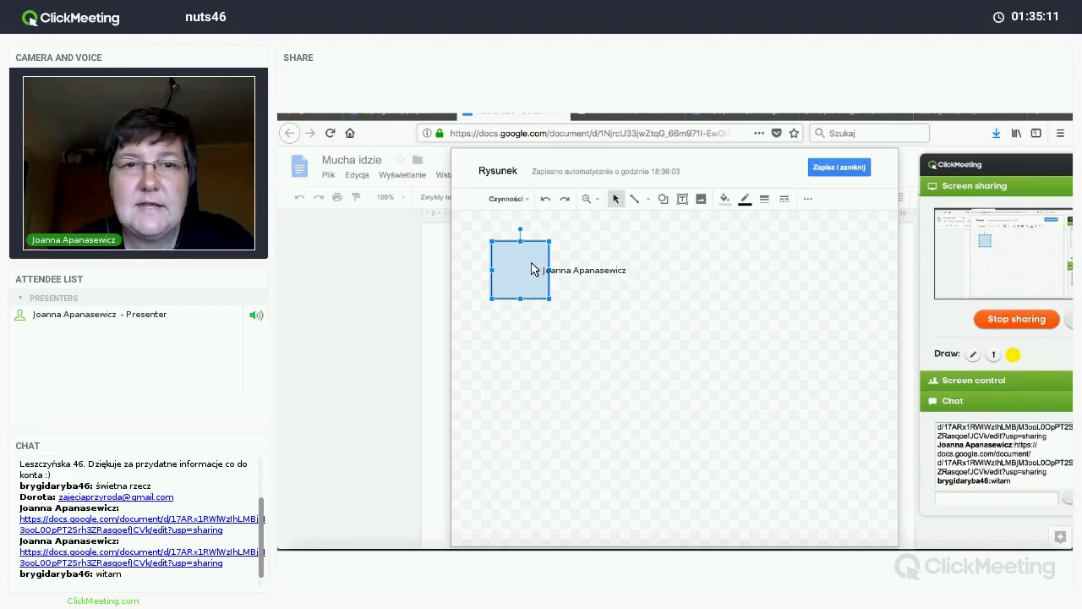
{"action": "left_click", "coordinate": [724, 200]}
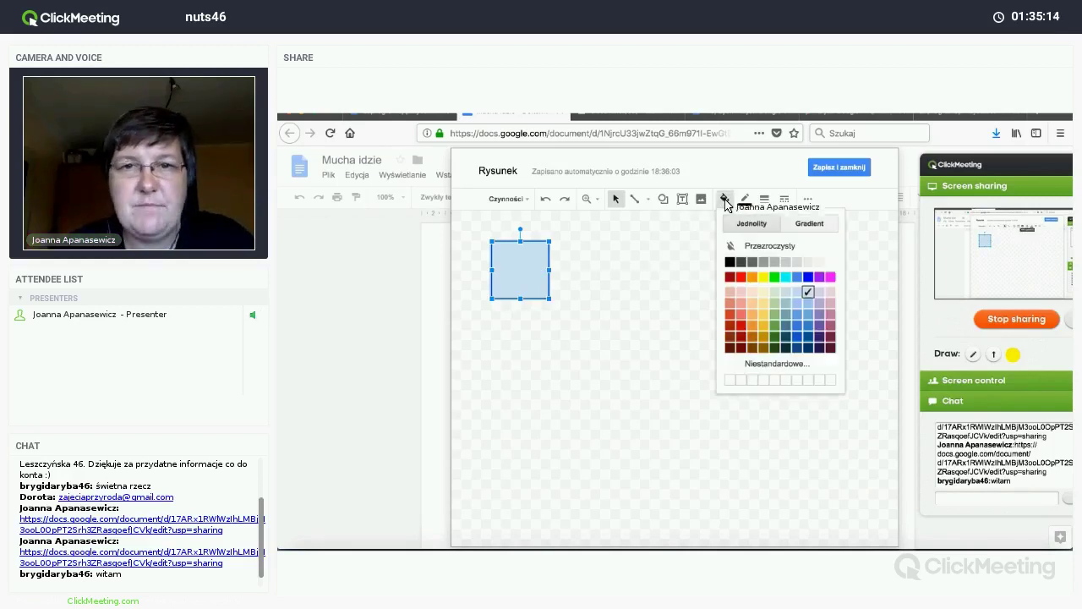
{"action": "left_click", "coordinate": [831, 265]}
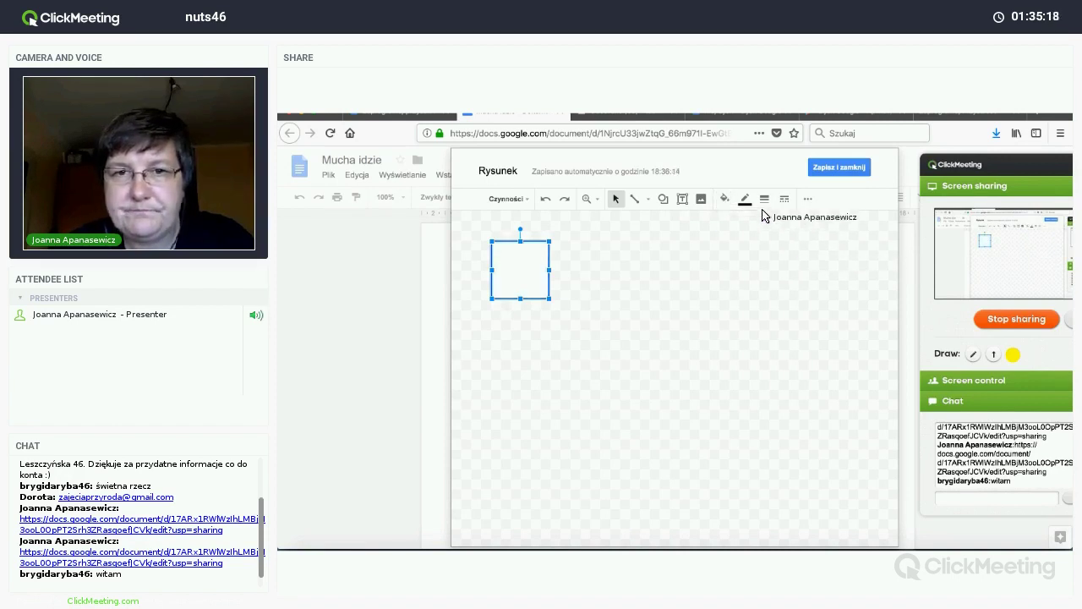
{"action": "left_click", "coordinate": [592, 271]}
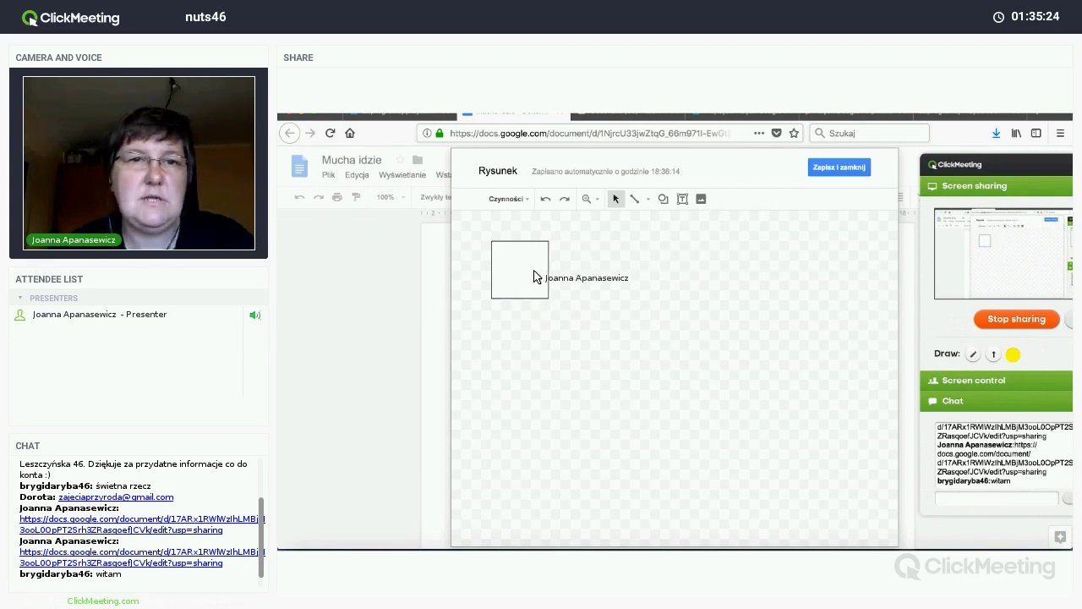
{"action": "left_click", "coordinate": [533, 278]}
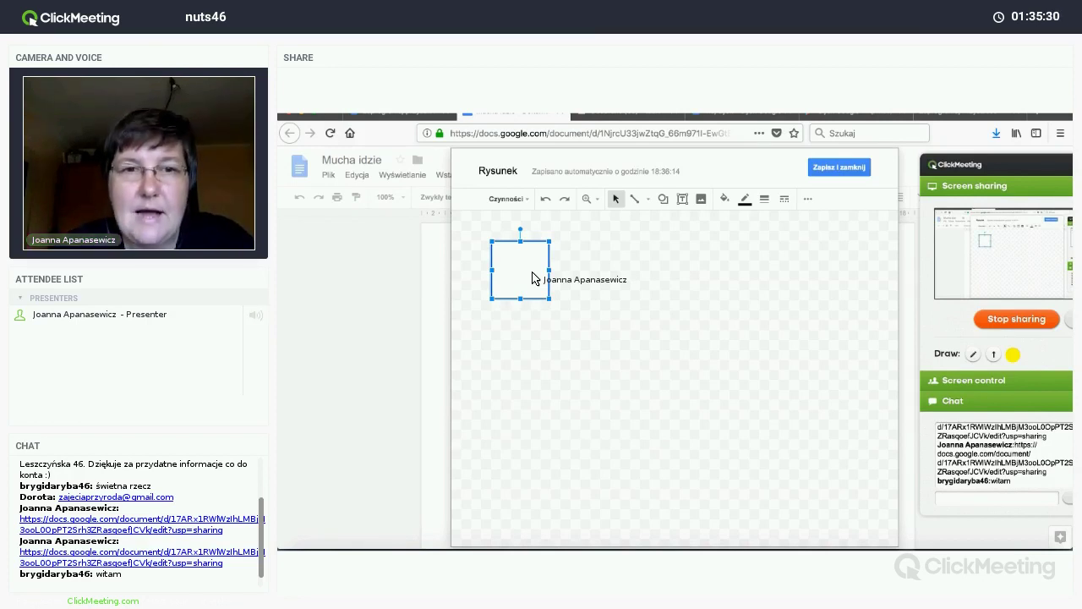
{"action": "key", "text": "ctrl+d"}
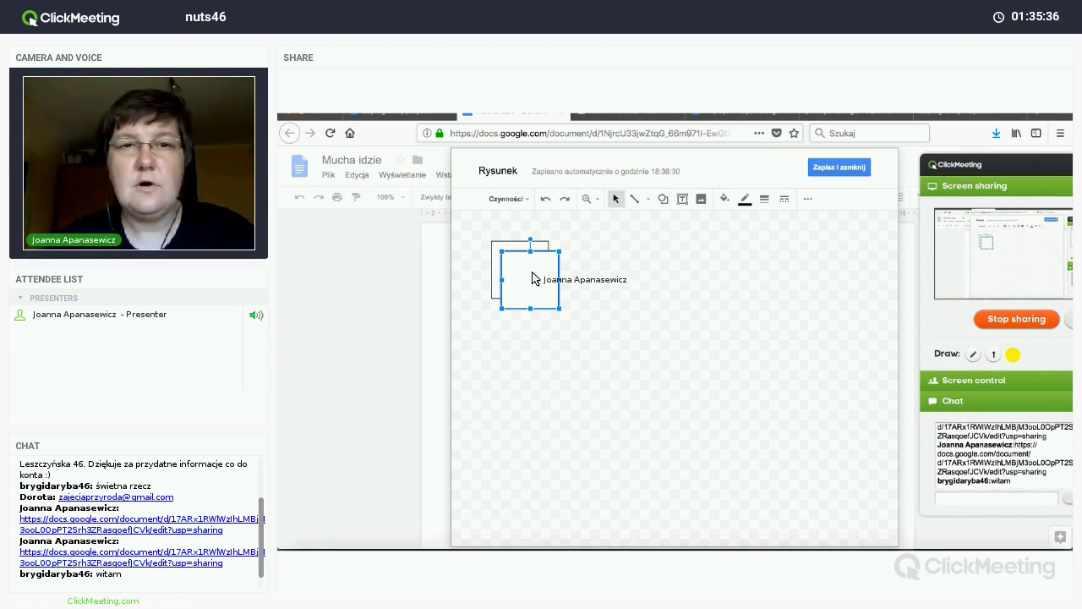
Step: Duplicate the square repeatedly, lining copies up into a row of five adjoining squares
{"action": "left_click_drag", "start_coordinate": [534, 278], "coordinate": [578, 267]}
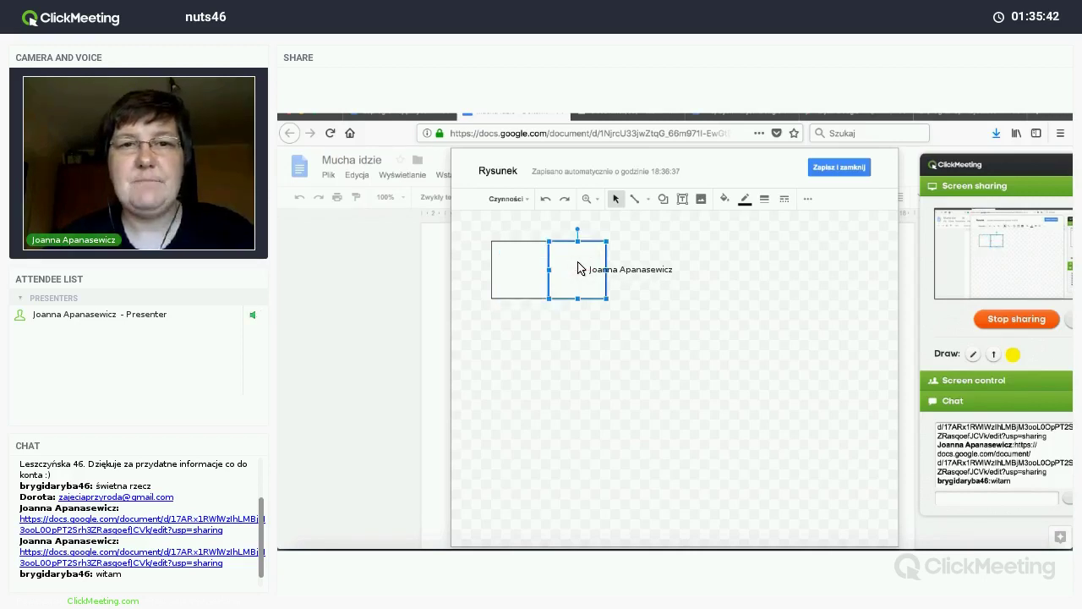
{"action": "right_click", "coordinate": [578, 268]}
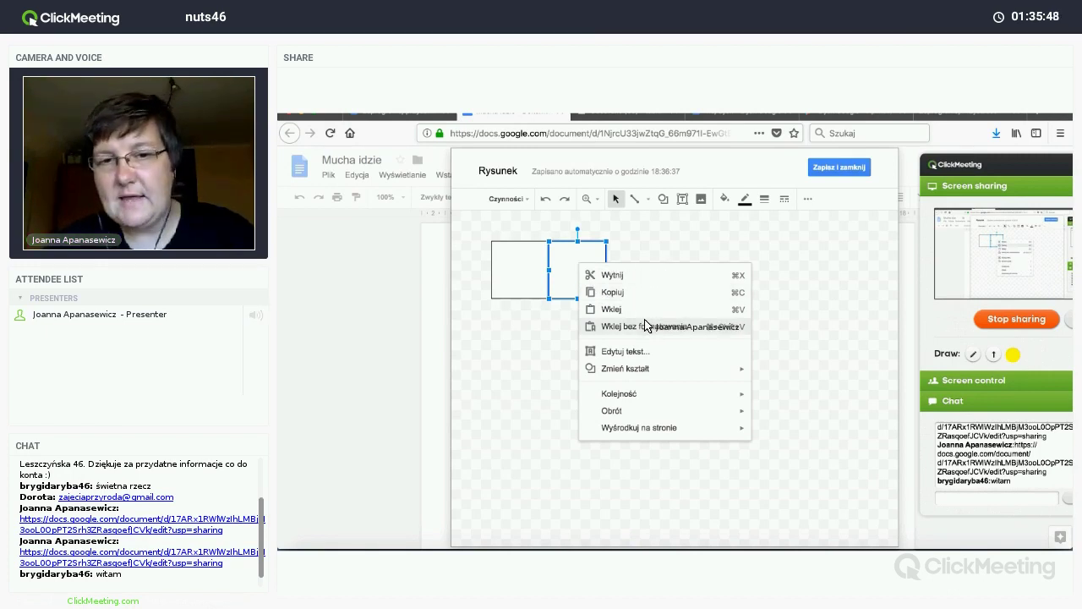
{"action": "left_click", "coordinate": [567, 260]}
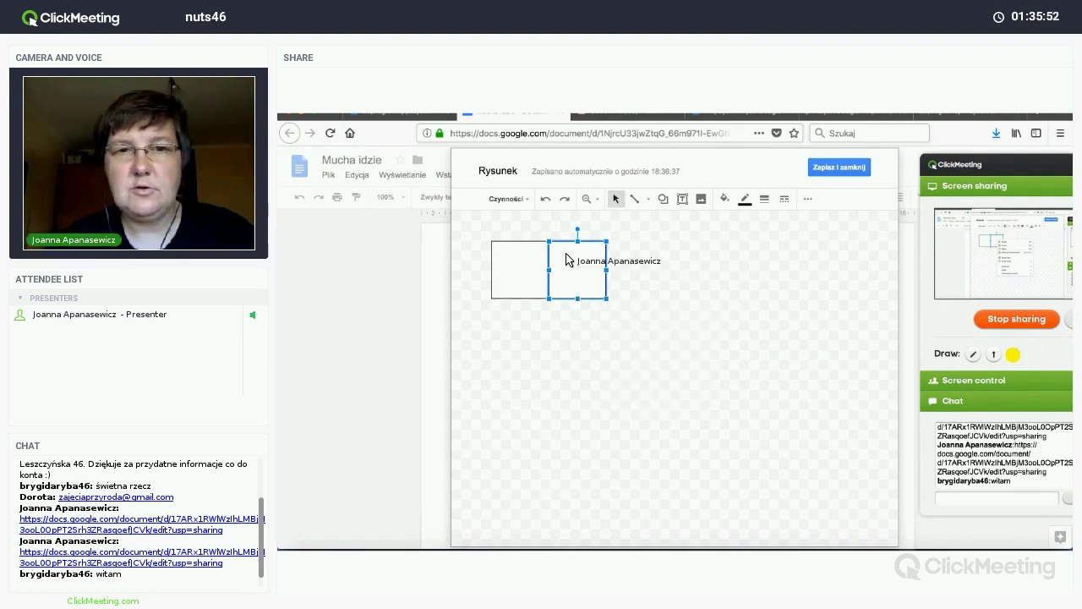
{"action": "key", "text": "ctrl+d"}
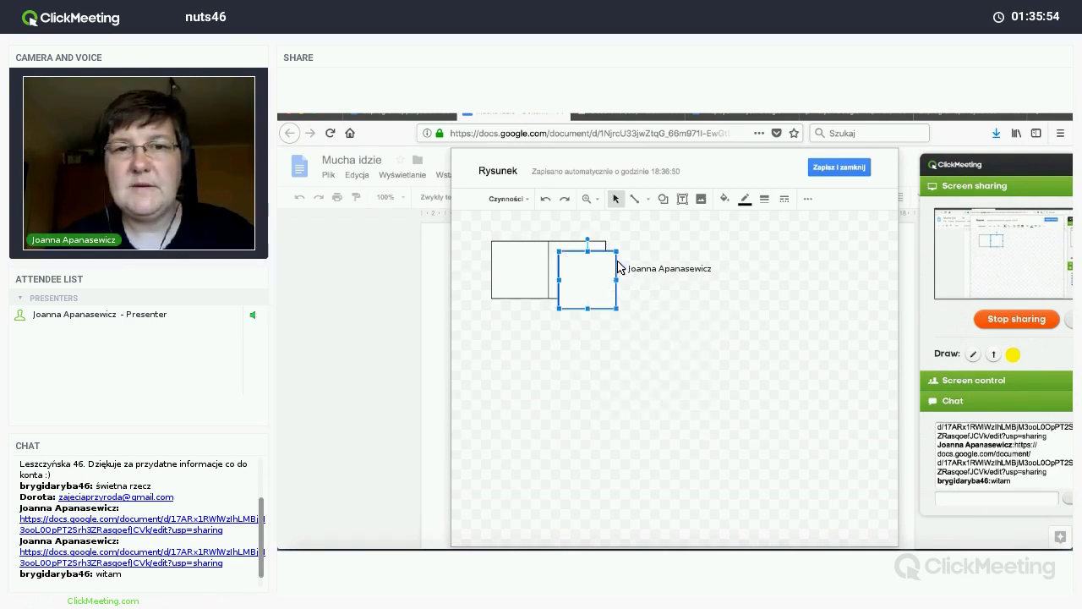
{"action": "left_click_drag", "start_coordinate": [617, 267], "coordinate": [617, 266]}
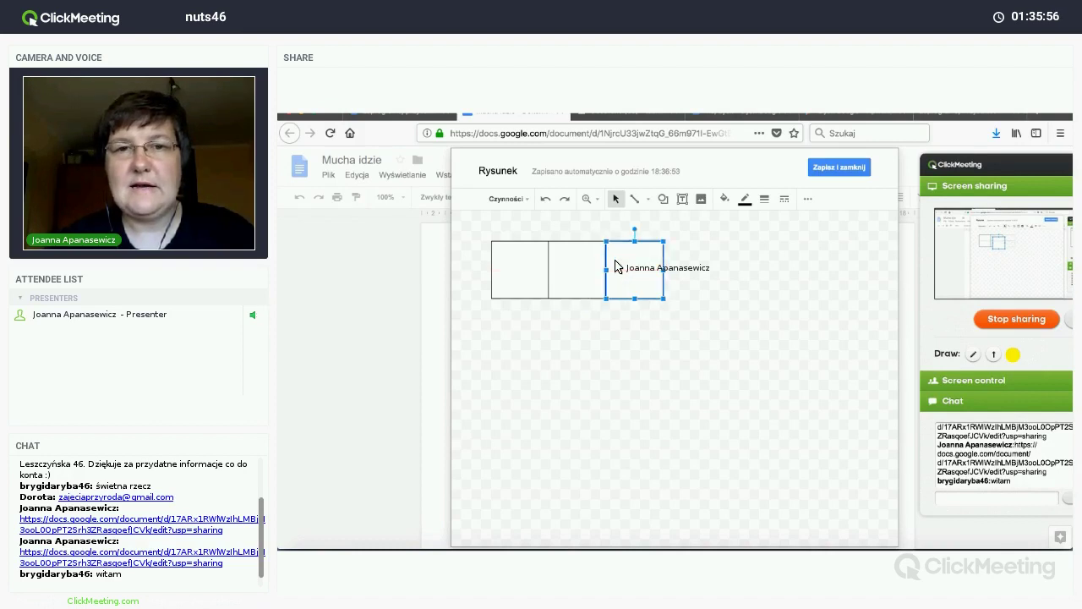
{"action": "key", "text": "ctrl+d"}
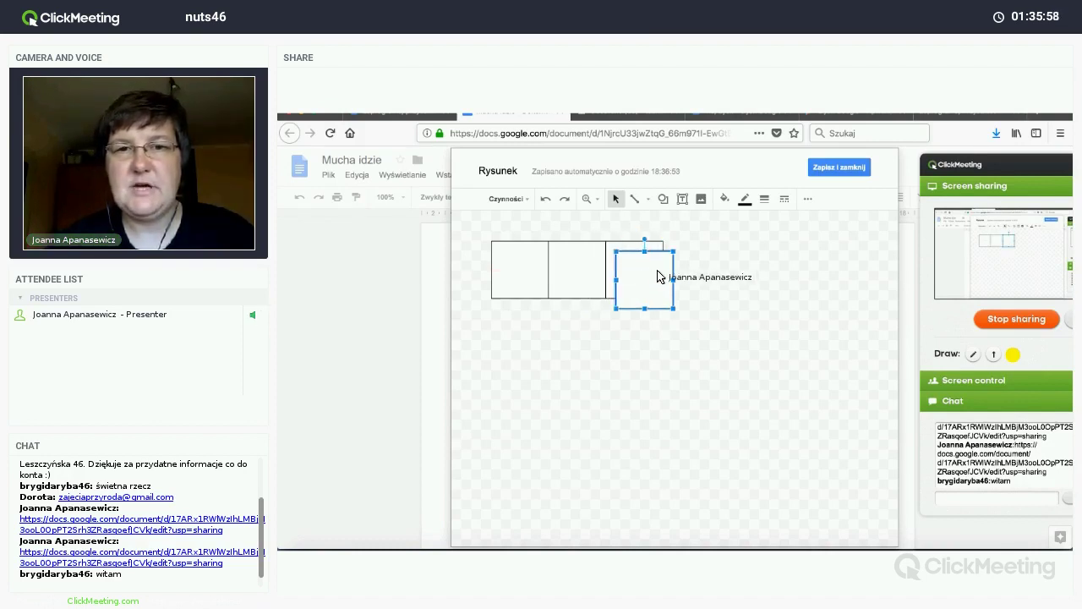
{"action": "left_click_drag", "start_coordinate": [645, 276], "coordinate": [727, 272]}
{"action": "key", "text": "ctrl+d"}
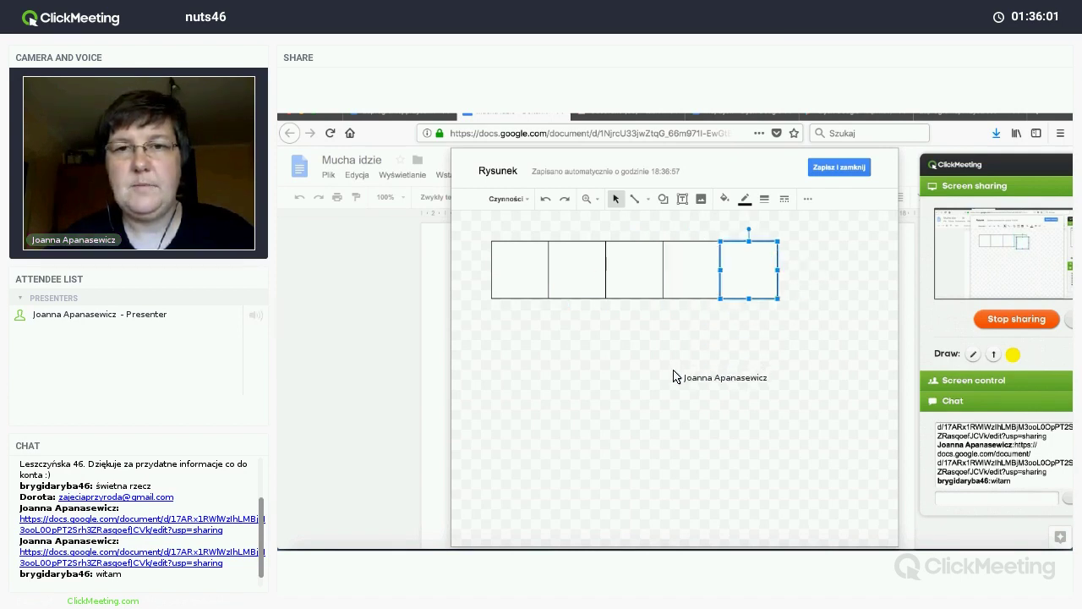
{"action": "left_click", "coordinate": [669, 381]}
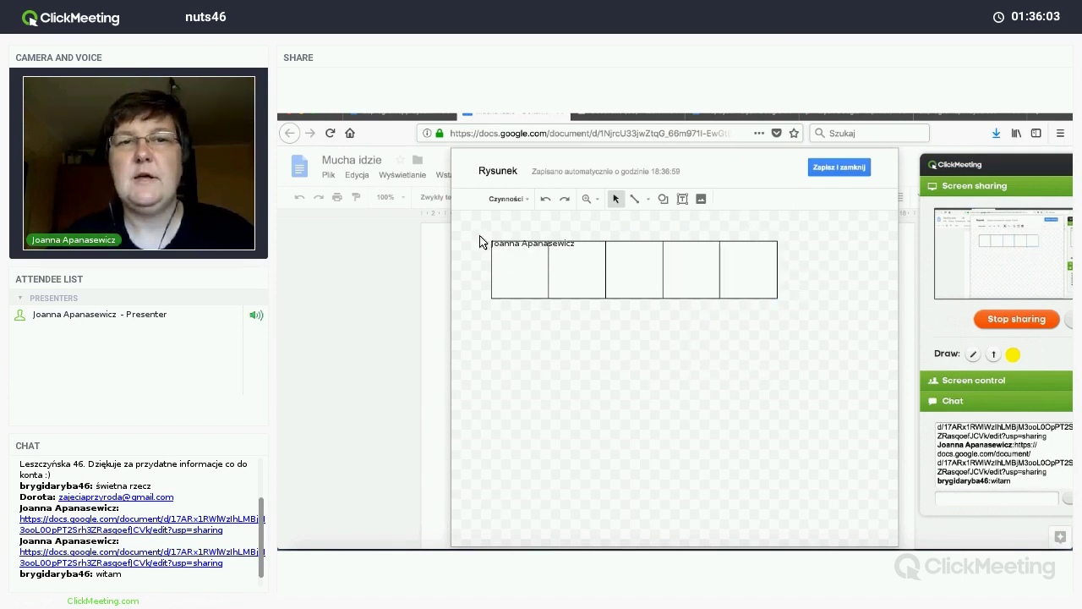
Step: Marquee-select the whole row of five squares
{"action": "left_click_drag", "start_coordinate": [476, 228], "coordinate": [796, 329]}
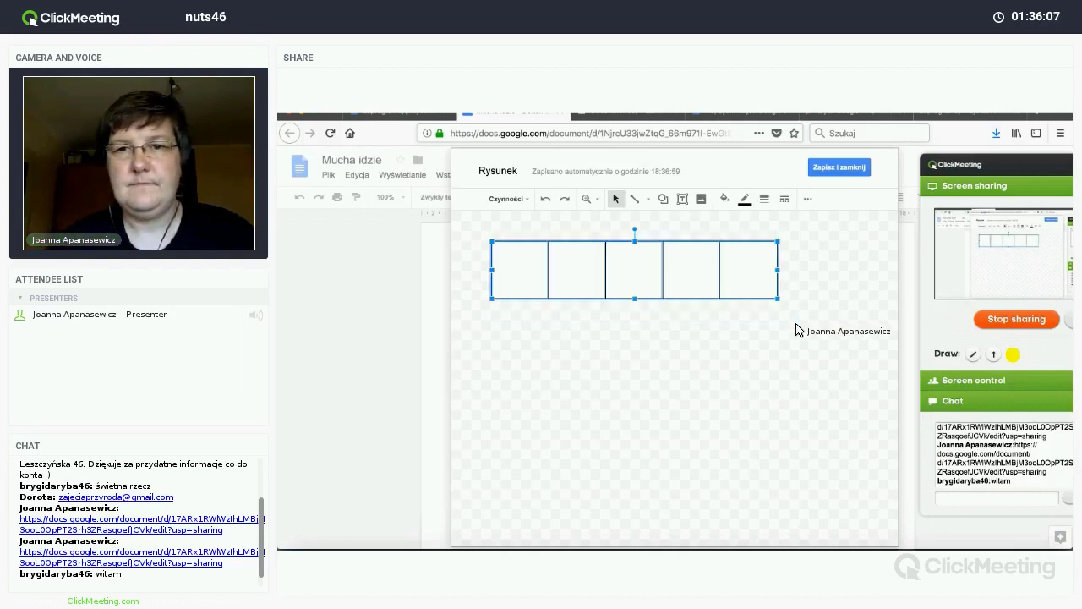
{"action": "left_click", "coordinate": [797, 329]}
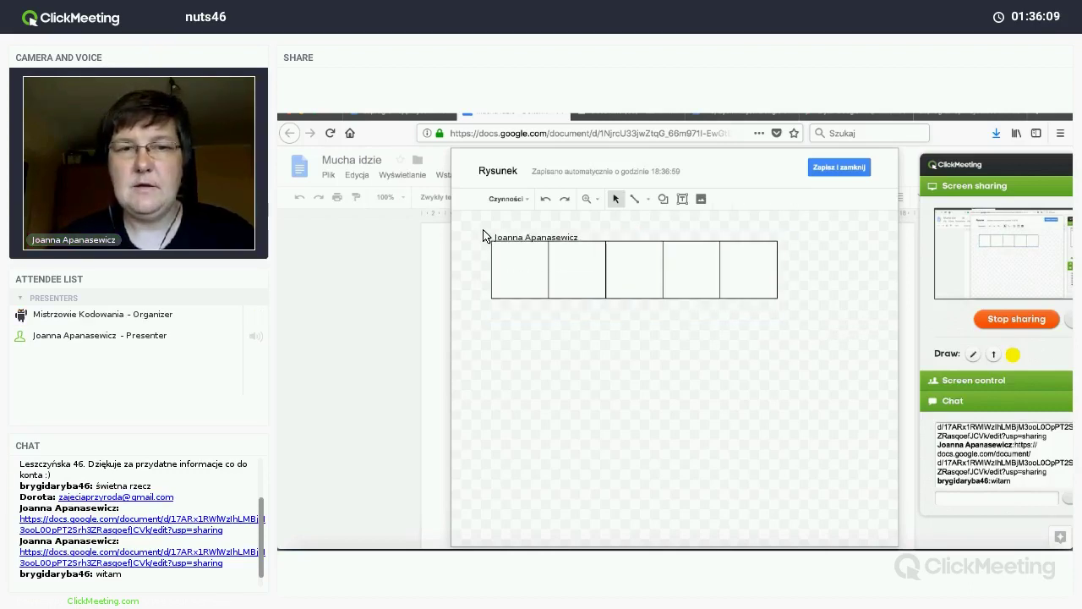
{"action": "left_click_drag", "start_coordinate": [485, 236], "coordinate": [800, 319]}
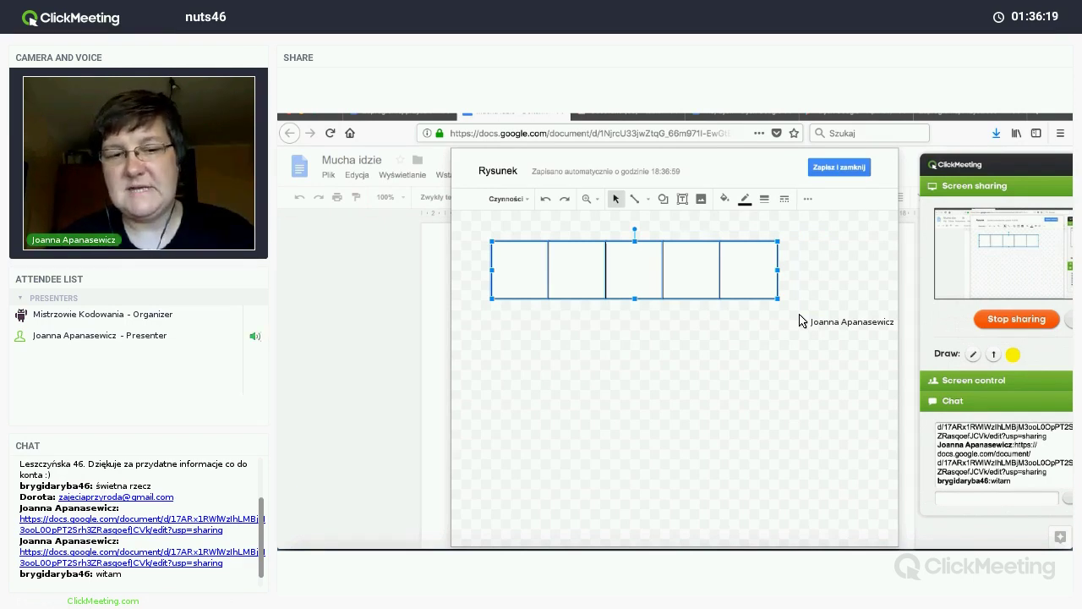
Step: Duplicate the row of squares and align copies beneath it to form the 5×5 grid
{"action": "key", "text": "ctrl+d"}
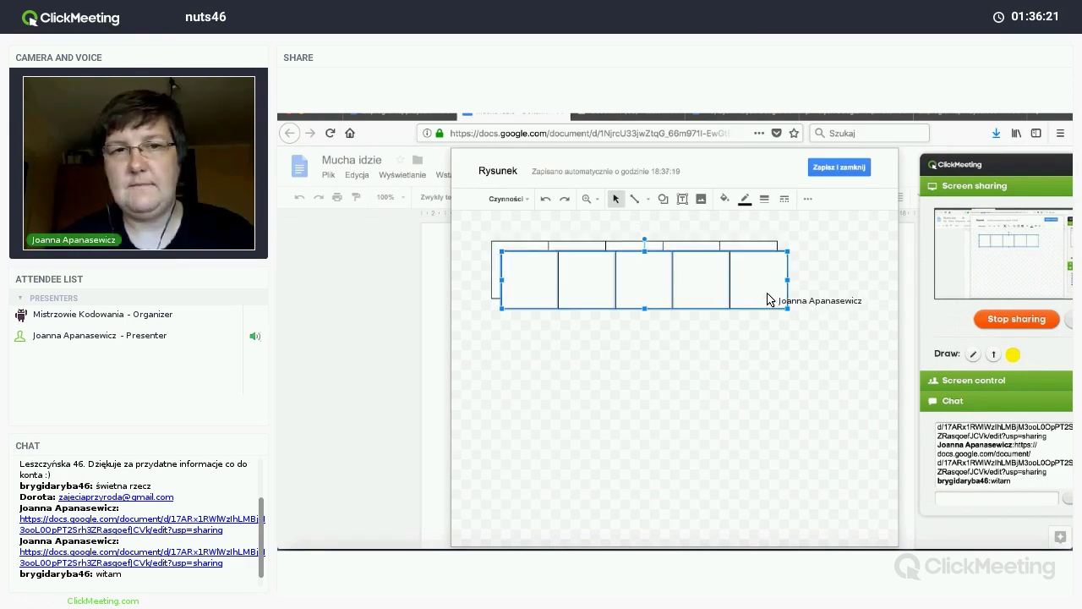
{"action": "left_click_drag", "start_coordinate": [757, 330], "coordinate": [817, 467]}
{"action": "left_click", "coordinate": [817, 468]}
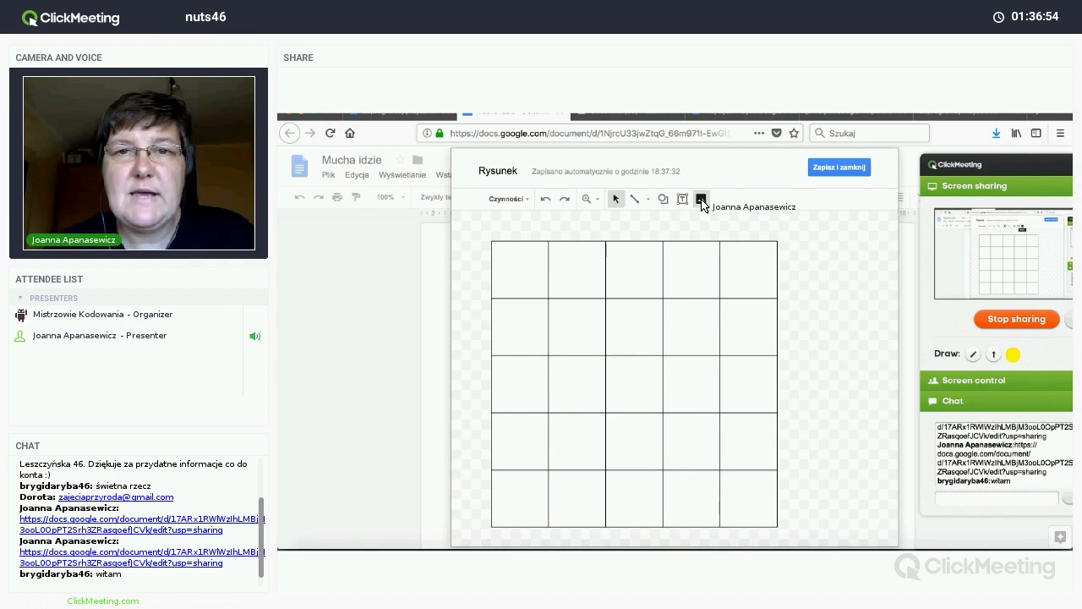
{"action": "left_click", "coordinate": [701, 201]}
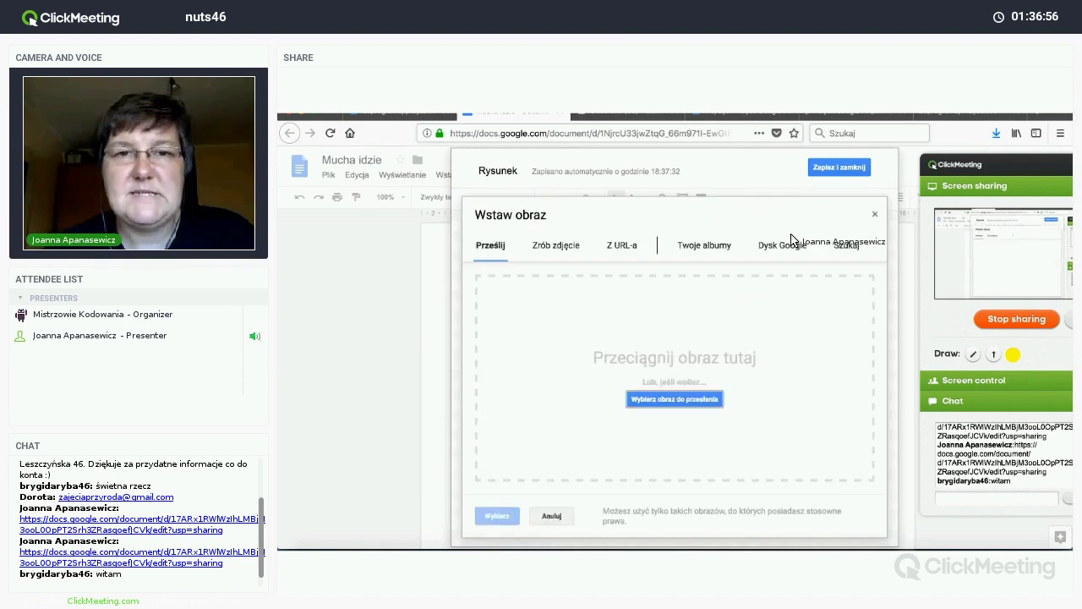
Step: Search the web for 'mucha clipart' images, correct the misspelling, and browse the results
{"action": "left_click", "coordinate": [846, 245]}
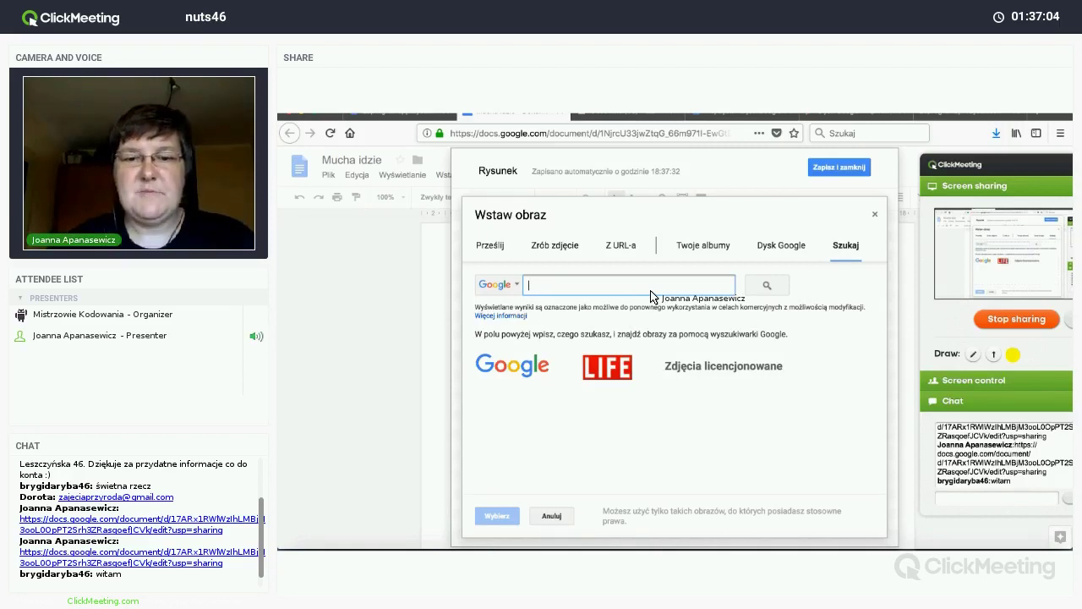
{"action": "type", "text": "much clipart"}
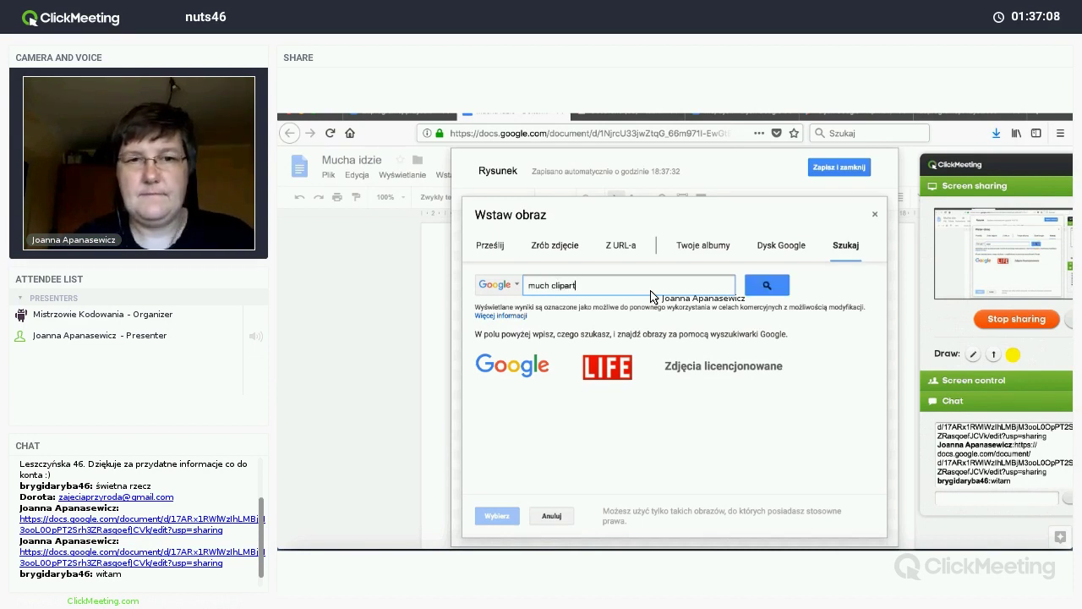
{"action": "key", "text": "Return"}
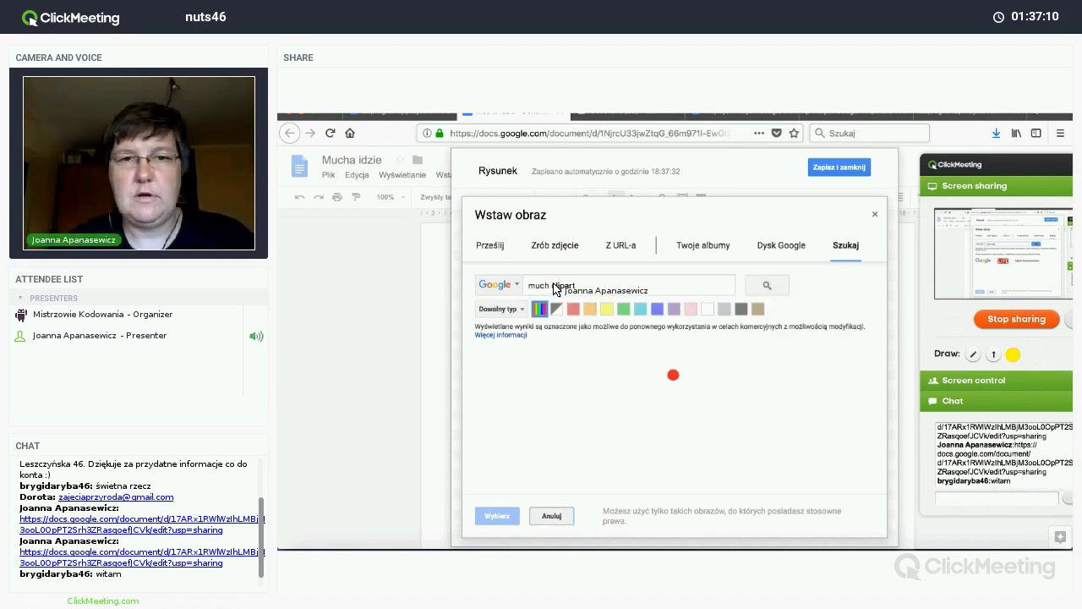
{"action": "left_click", "coordinate": [550, 285]}
{"action": "type", "text": "a"}
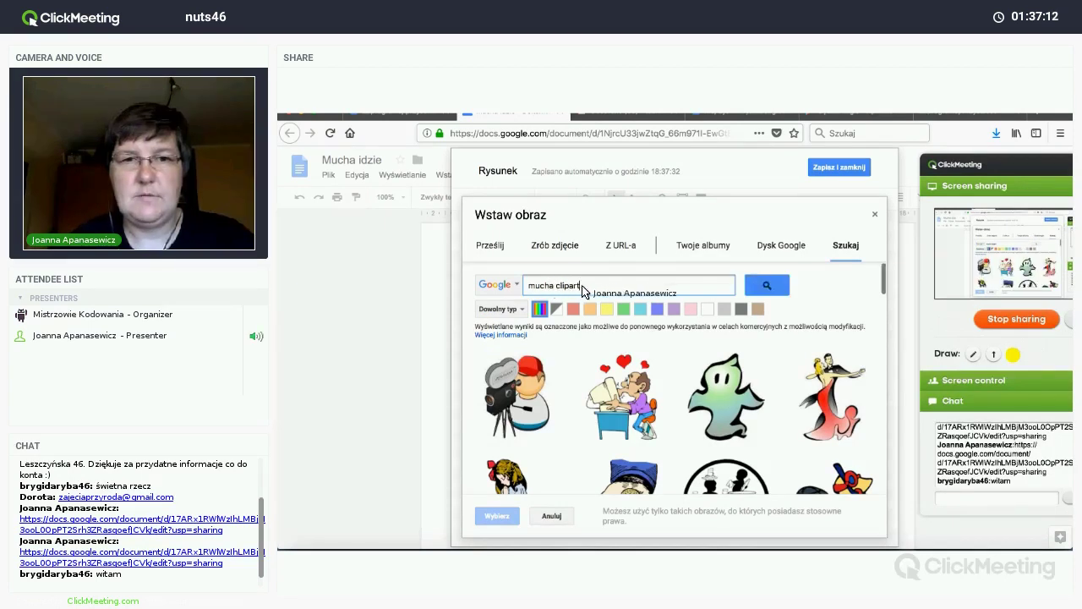
{"action": "key", "text": "Return"}
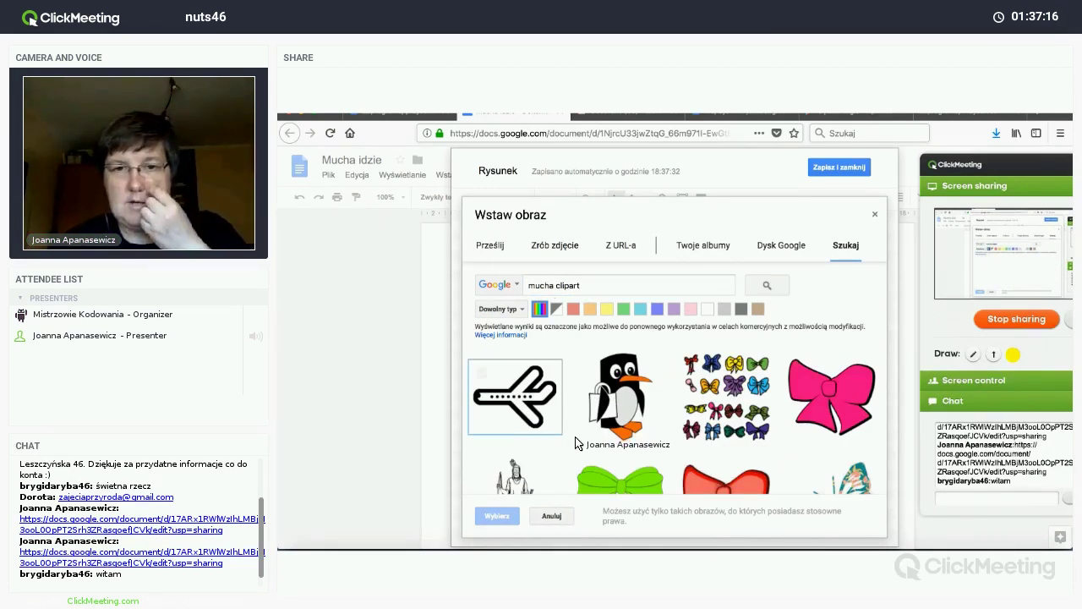
{"action": "scroll", "coordinate": [575, 443], "scroll_direction": "down", "scroll_amount": 5}
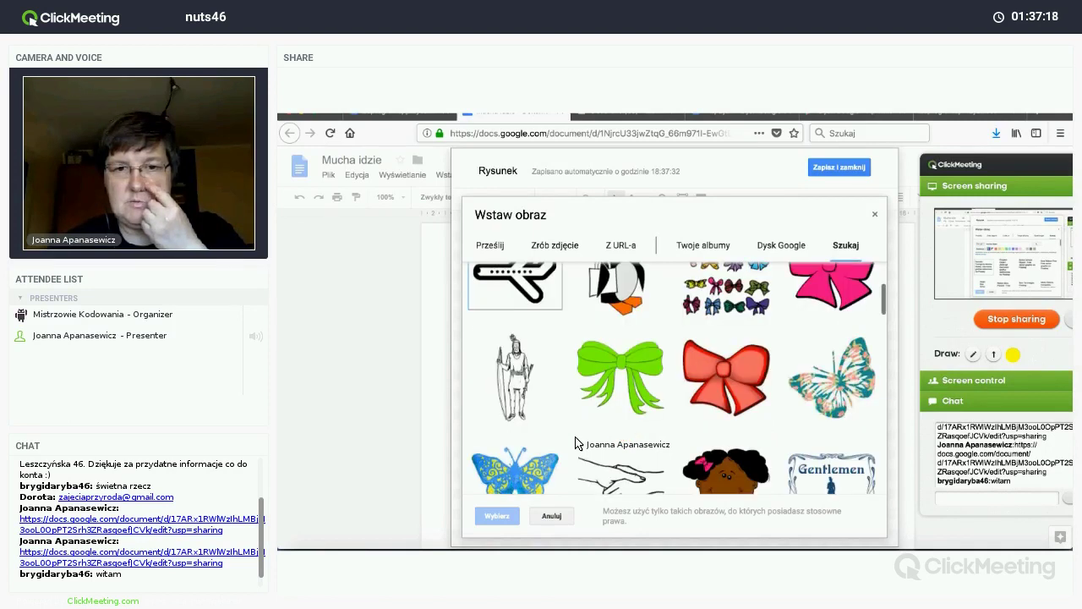
{"action": "scroll", "coordinate": [575, 443], "scroll_direction": "down", "scroll_amount": 5}
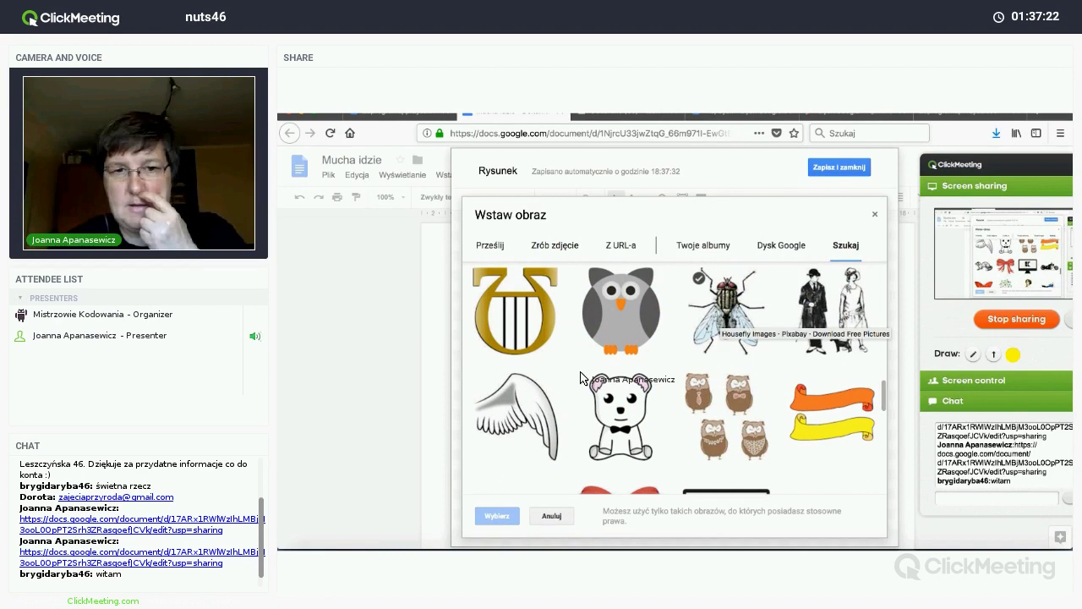
{"action": "scroll", "coordinate": [581, 378], "scroll_direction": "up", "scroll_amount": 5}
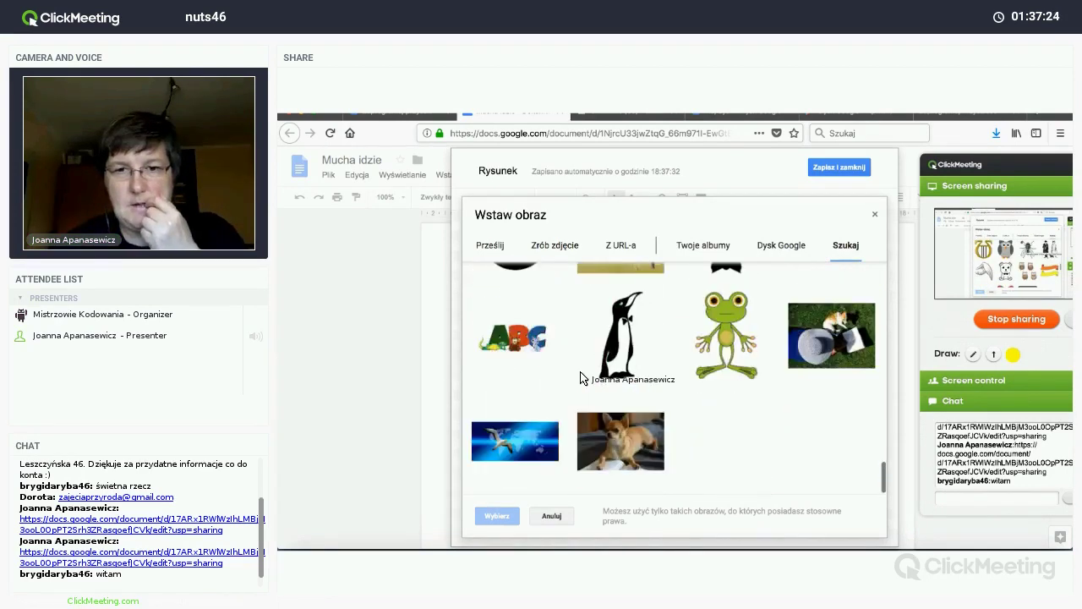
{"action": "scroll", "coordinate": [580, 378], "scroll_direction": "down", "scroll_amount": 5}
{"action": "scroll", "coordinate": [580, 378], "scroll_direction": "up", "scroll_amount": 10}
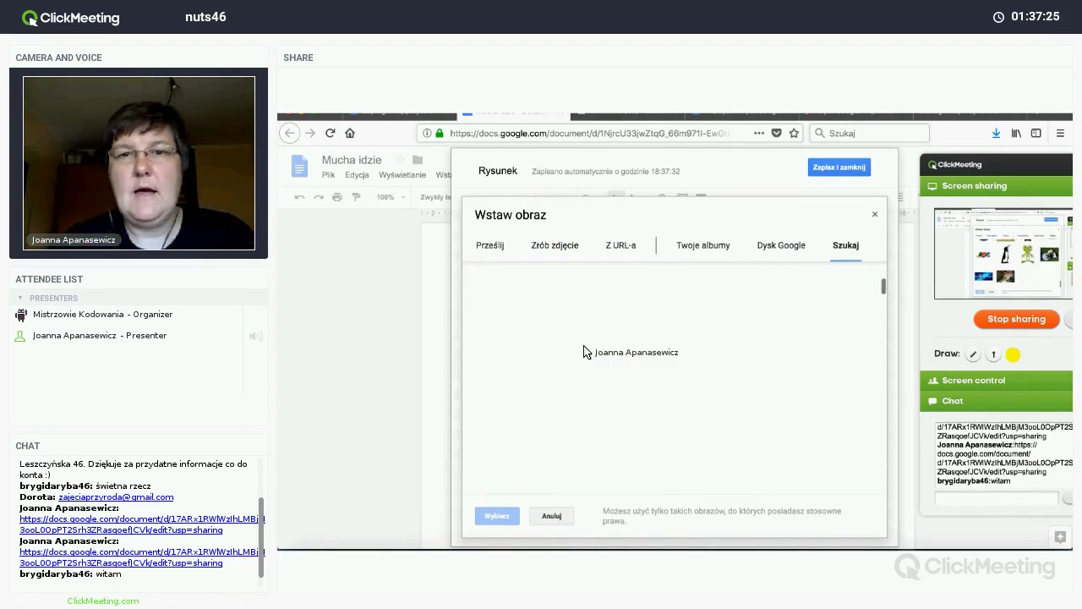
Step: Replace 'mucha' with 'fly' to search 'fly clipart' and scroll through the results
{"action": "double_click", "coordinate": [546, 286]}
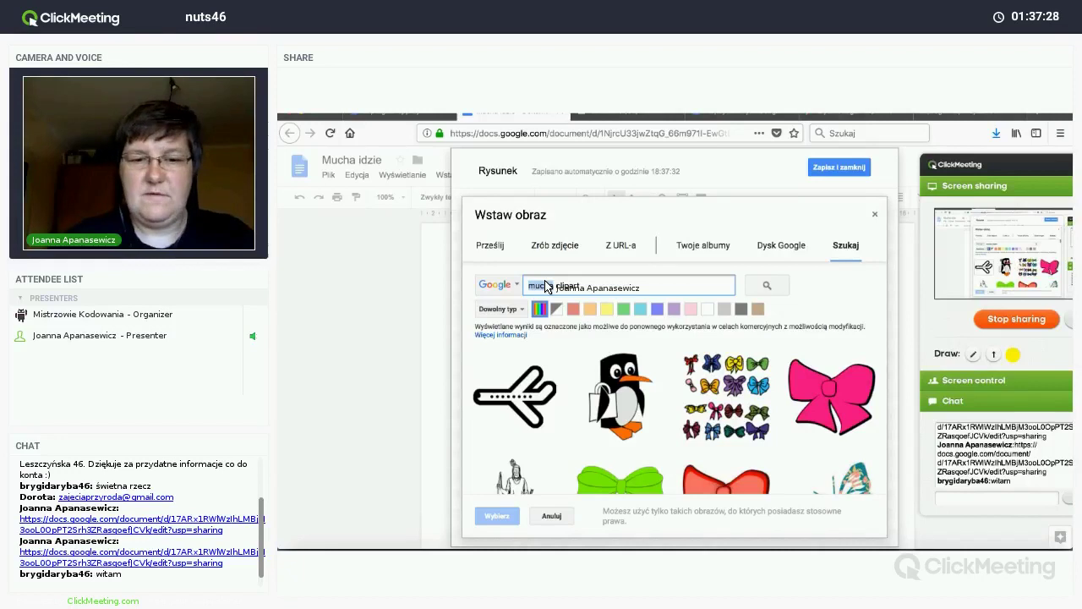
{"action": "type", "text": "fly"}
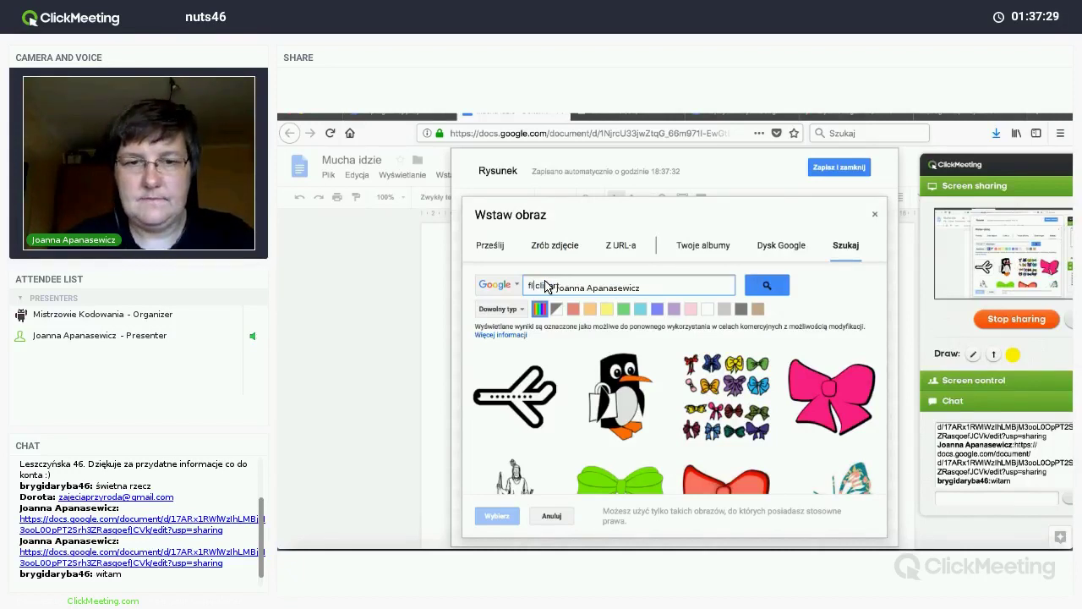
{"action": "key", "text": "Return"}
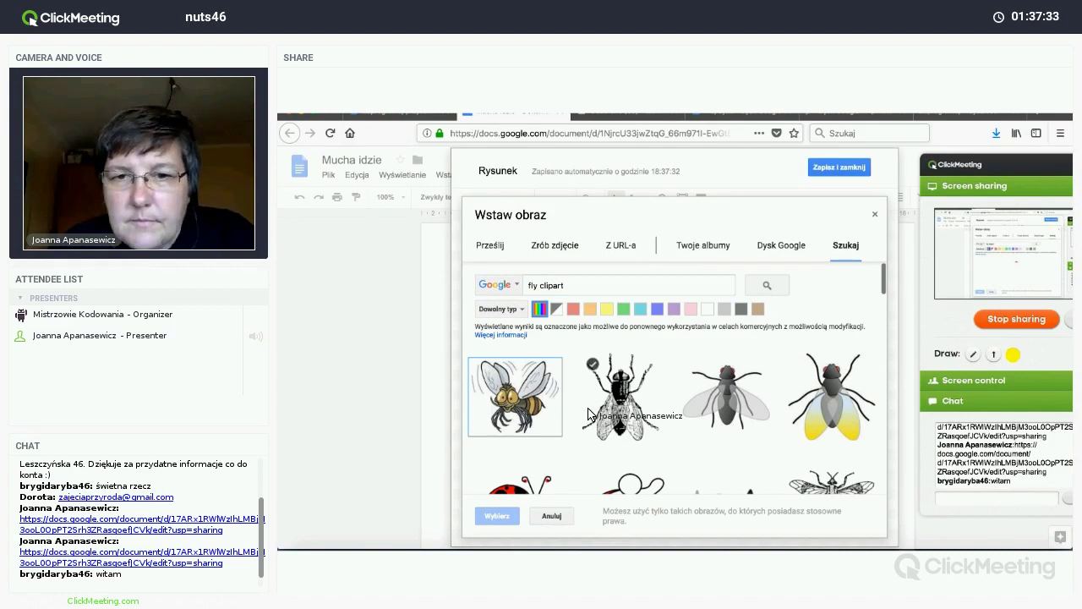
{"action": "scroll", "coordinate": [589, 414], "scroll_direction": "down", "scroll_amount": 3}
{"action": "scroll", "coordinate": [590, 414], "scroll_direction": "down", "scroll_amount": 5}
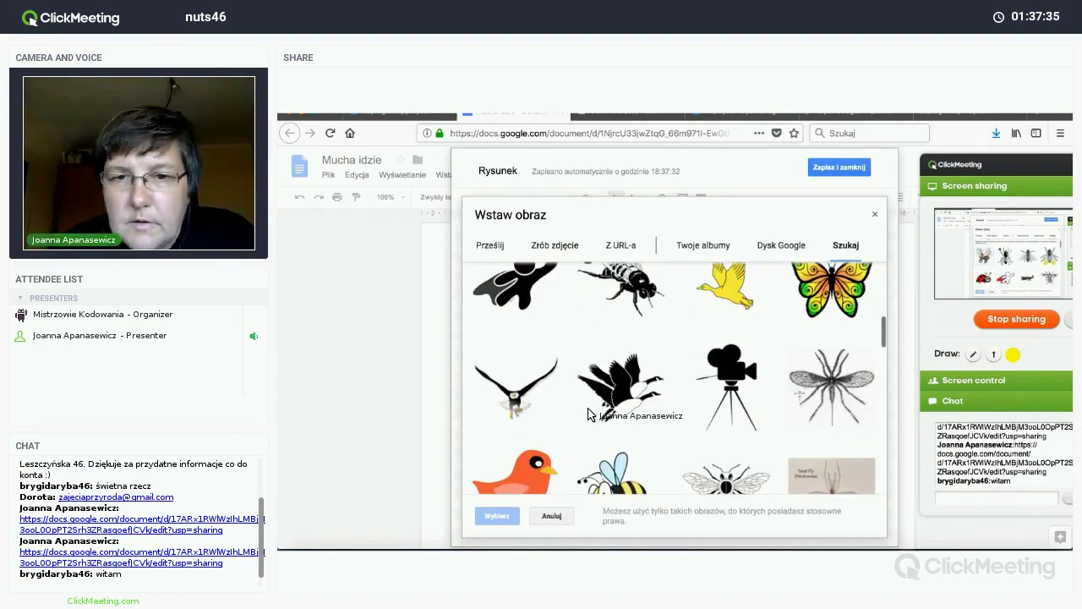
{"action": "scroll", "coordinate": [589, 413], "scroll_direction": "down", "scroll_amount": 10}
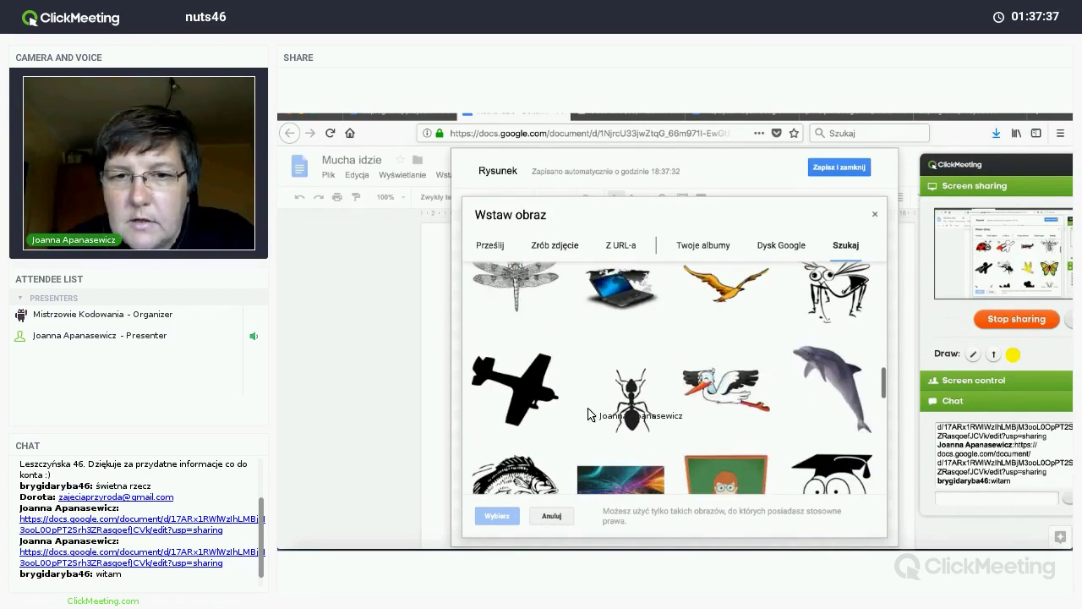
{"action": "scroll", "coordinate": [589, 413], "scroll_direction": "down", "scroll_amount": 1}
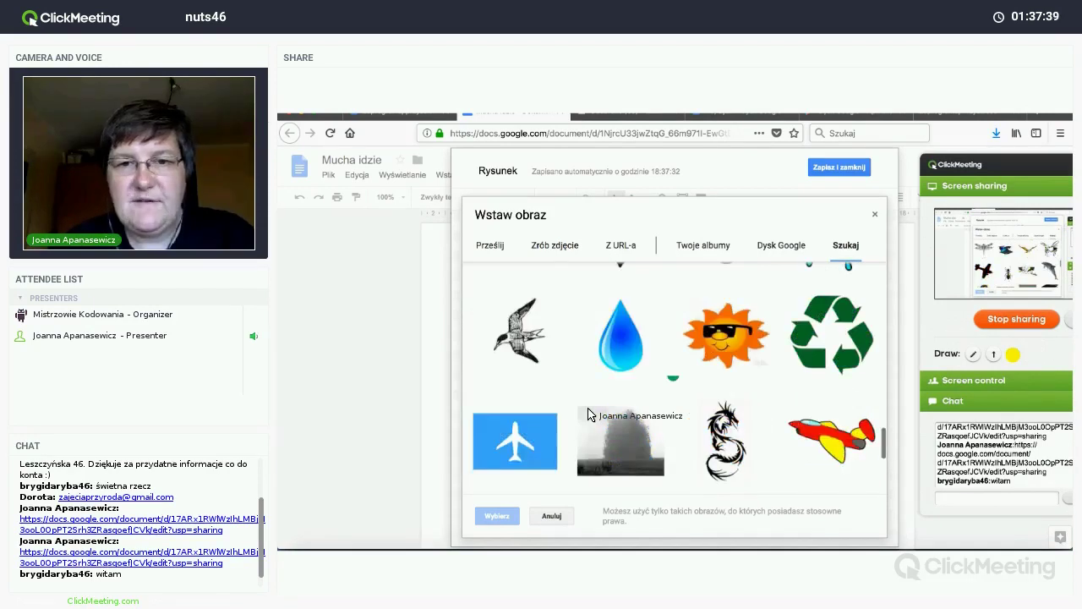
{"action": "scroll", "coordinate": [589, 413], "scroll_direction": "down", "scroll_amount": 8}
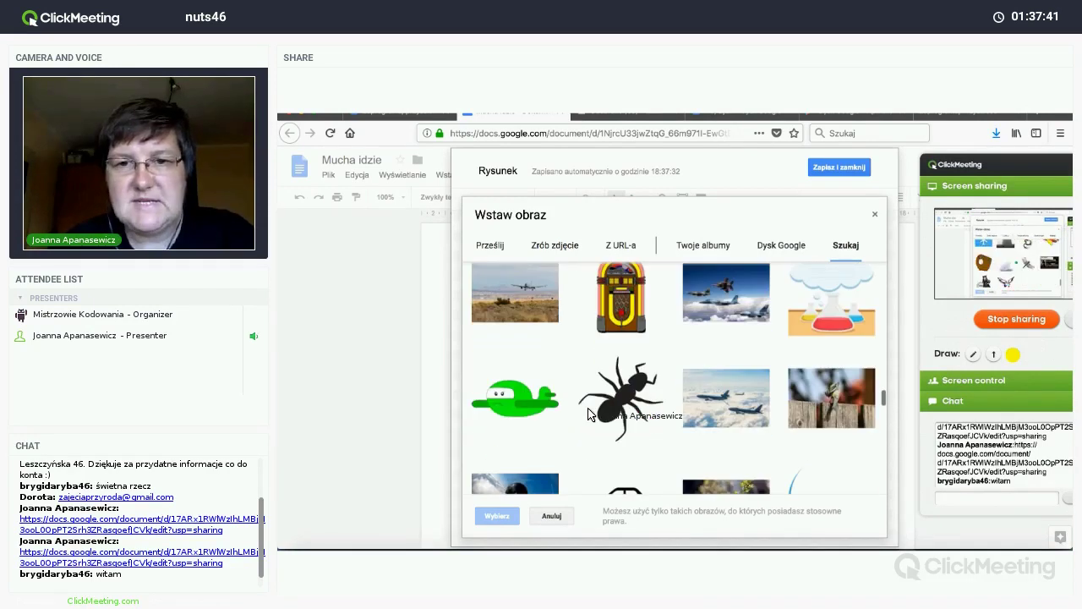
{"action": "scroll", "coordinate": [589, 413], "scroll_direction": "down", "scroll_amount": 3}
{"action": "scroll", "coordinate": [589, 413], "scroll_direction": "down", "scroll_amount": 5}
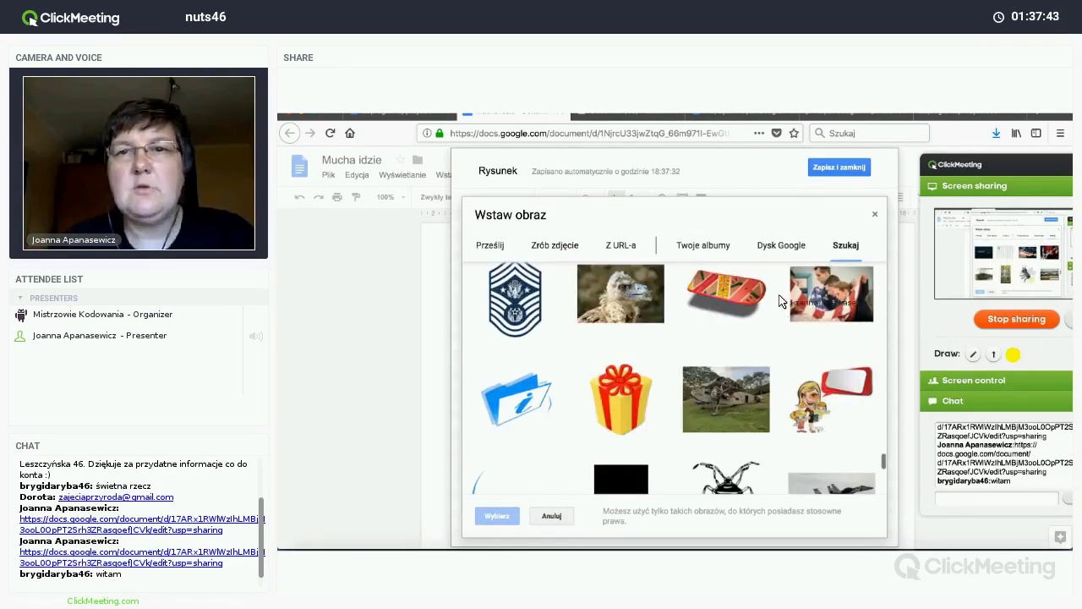
{"action": "scroll", "coordinate": [700, 353], "scroll_direction": "up", "scroll_amount": 6}
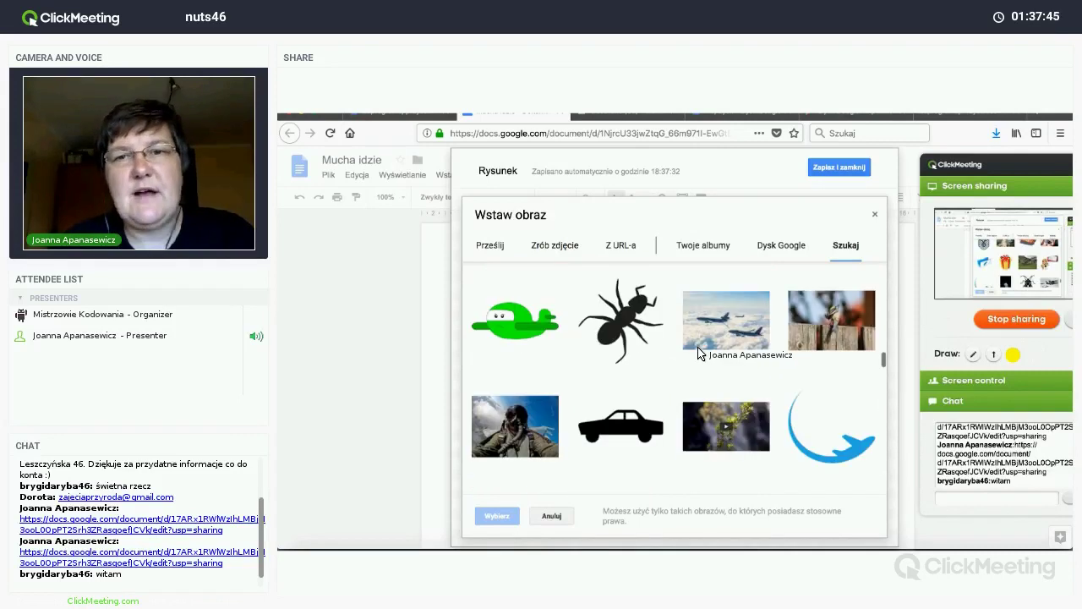
{"action": "scroll", "coordinate": [702, 355], "scroll_direction": "up", "scroll_amount": 10}
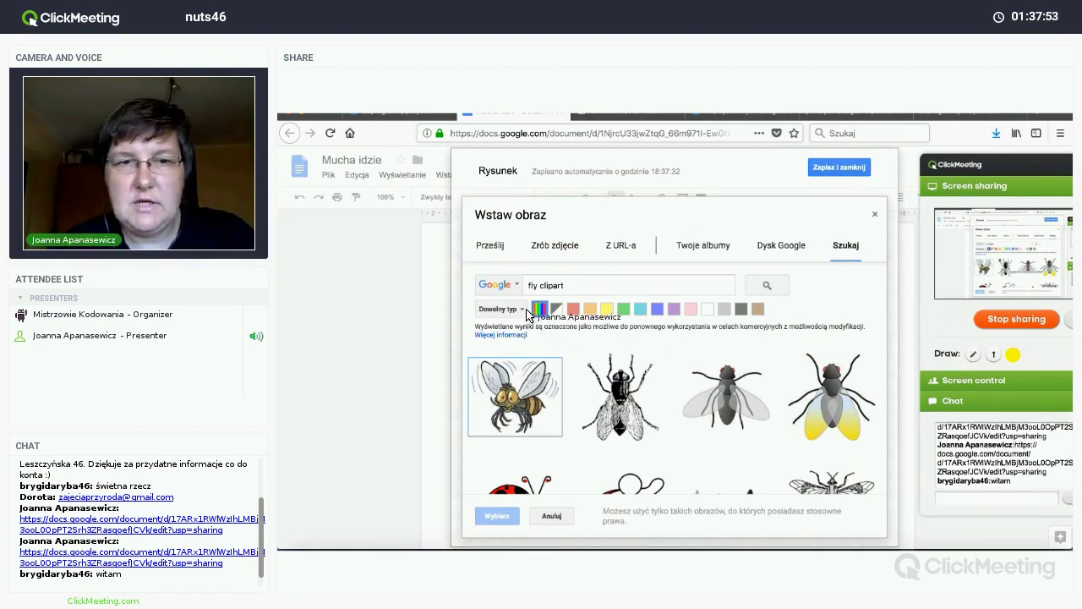
Step: Filter the fly image results by type, trying line drawings and settling on 'Obiekt clip art'
{"action": "left_click", "coordinate": [521, 309]}
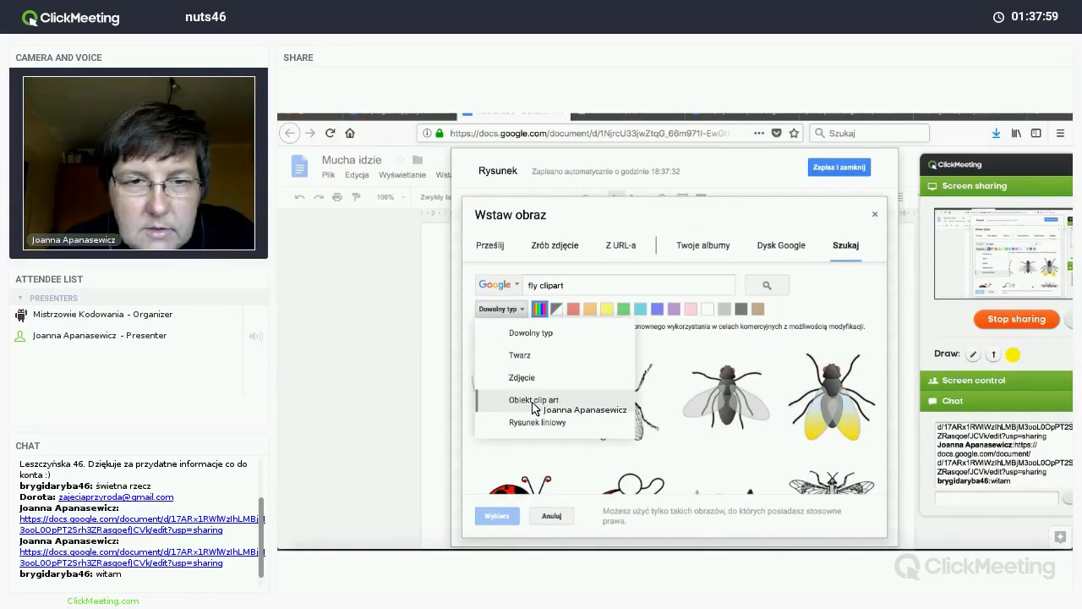
{"action": "left_click", "coordinate": [532, 401]}
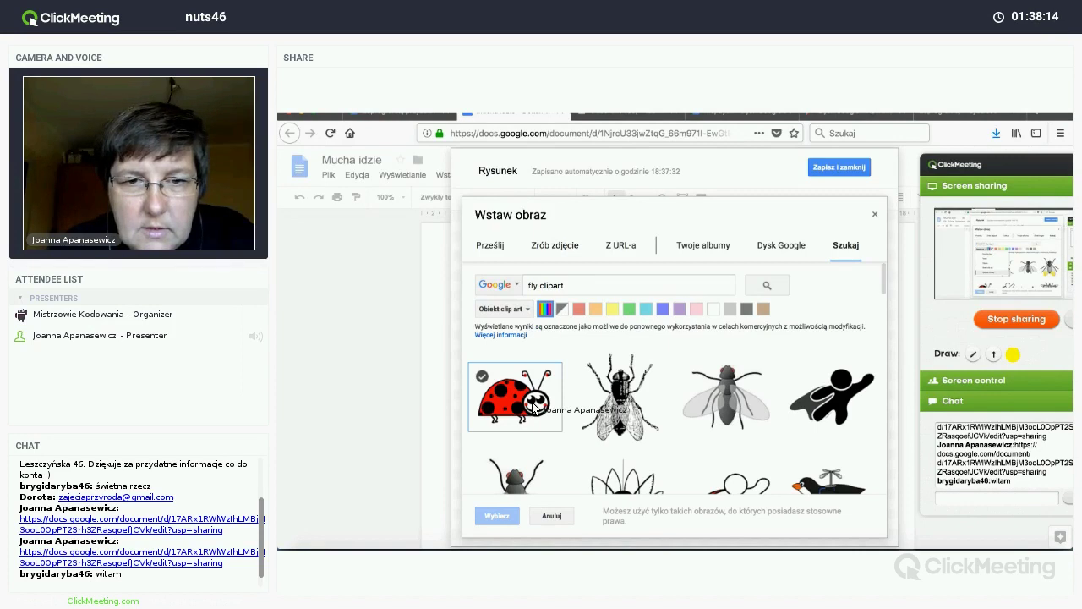
{"action": "scroll", "coordinate": [546, 405], "scroll_direction": "down", "scroll_amount": 3}
{"action": "scroll", "coordinate": [545, 404], "scroll_direction": "up", "scroll_amount": 3}
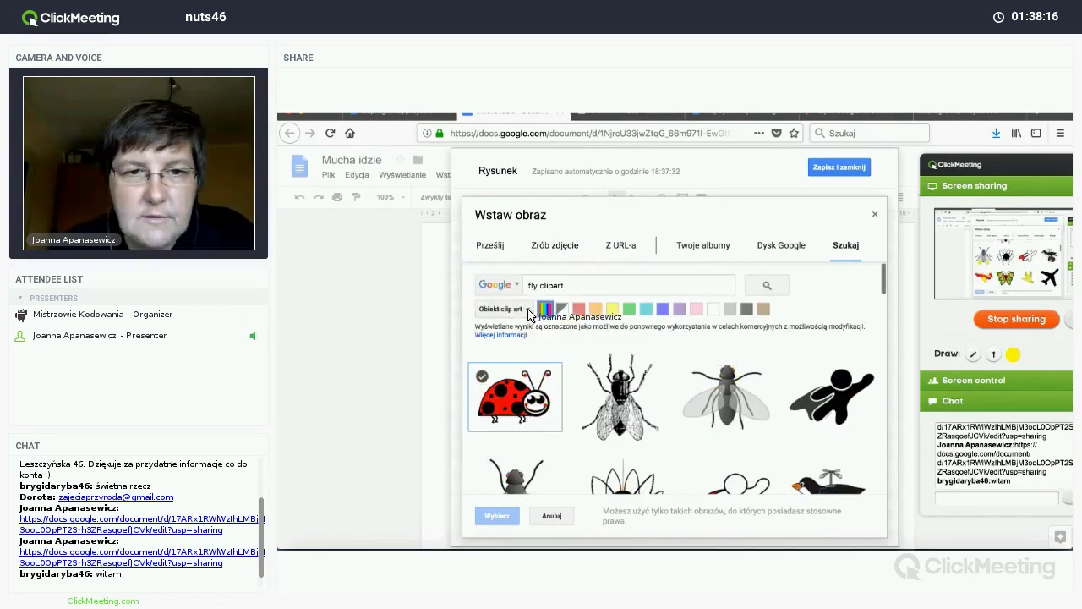
{"action": "left_click", "coordinate": [528, 309]}
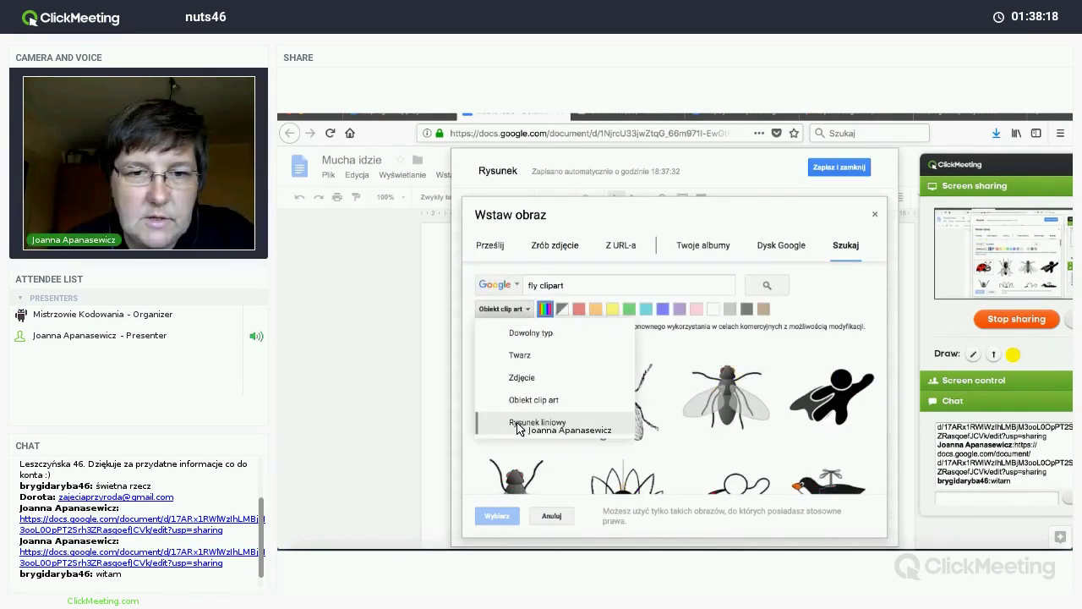
{"action": "left_click", "coordinate": [519, 425]}
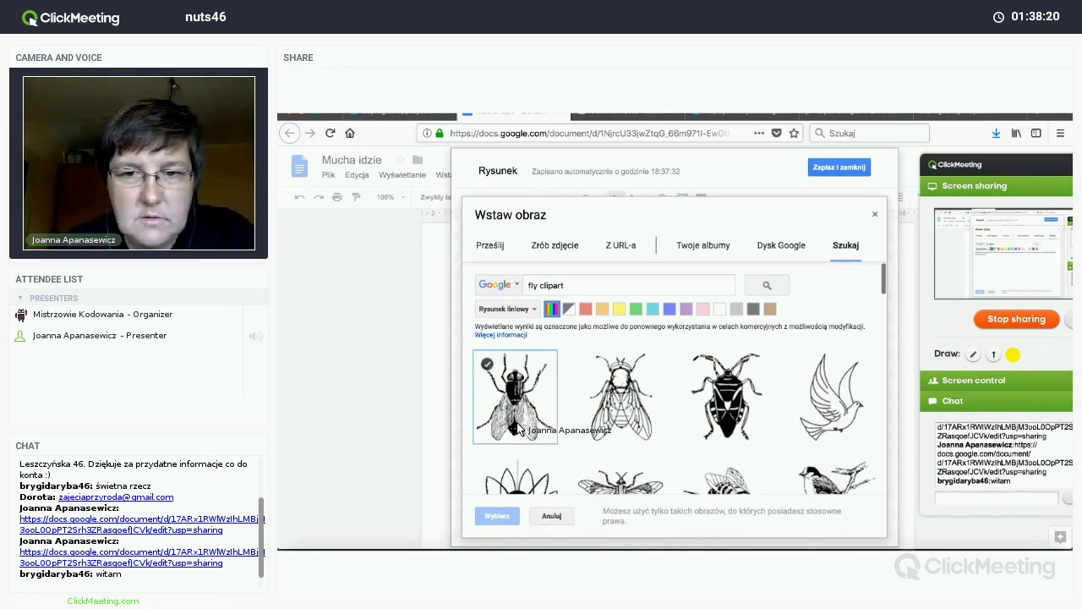
{"action": "scroll", "coordinate": [516, 428], "scroll_direction": "down", "scroll_amount": 3}
{"action": "scroll", "coordinate": [514, 429], "scroll_direction": "up", "scroll_amount": 5}
{"action": "left_click", "coordinate": [505, 308]}
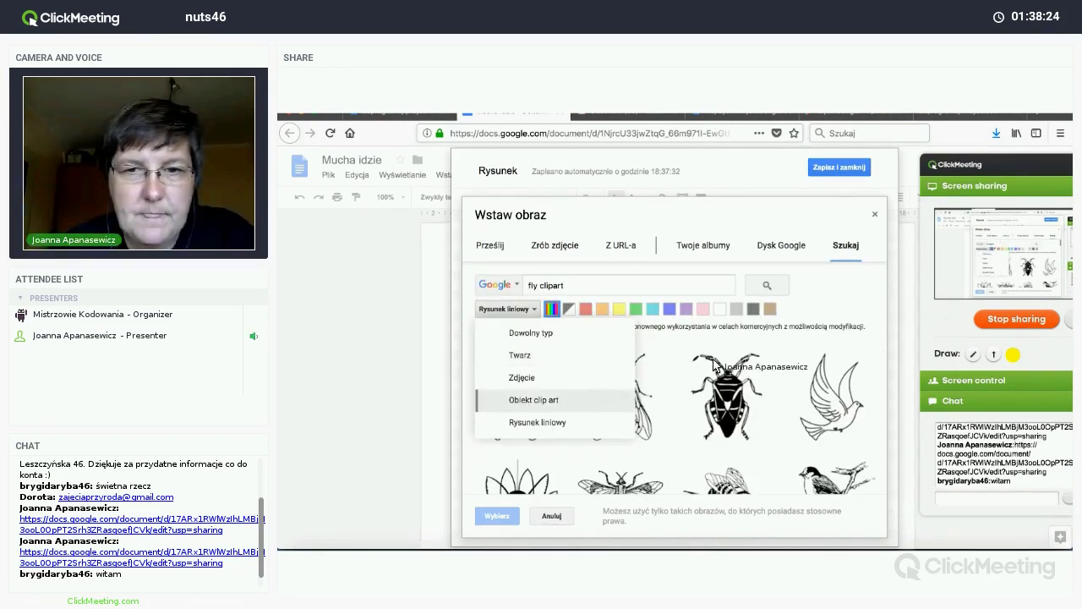
{"action": "key", "text": "Return"}
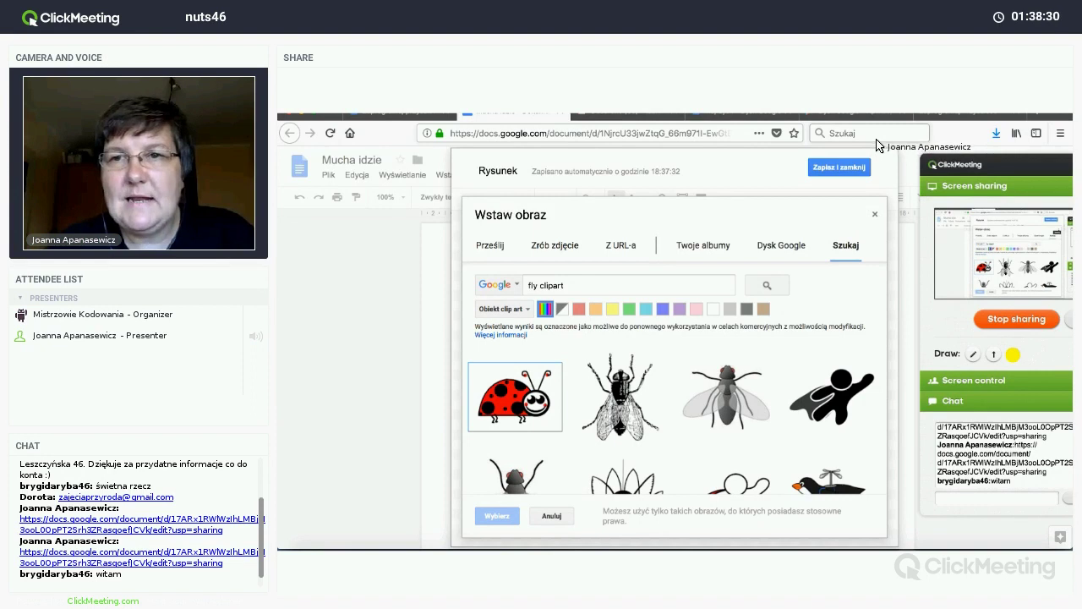
{"action": "left_click", "coordinate": [945, 171]}
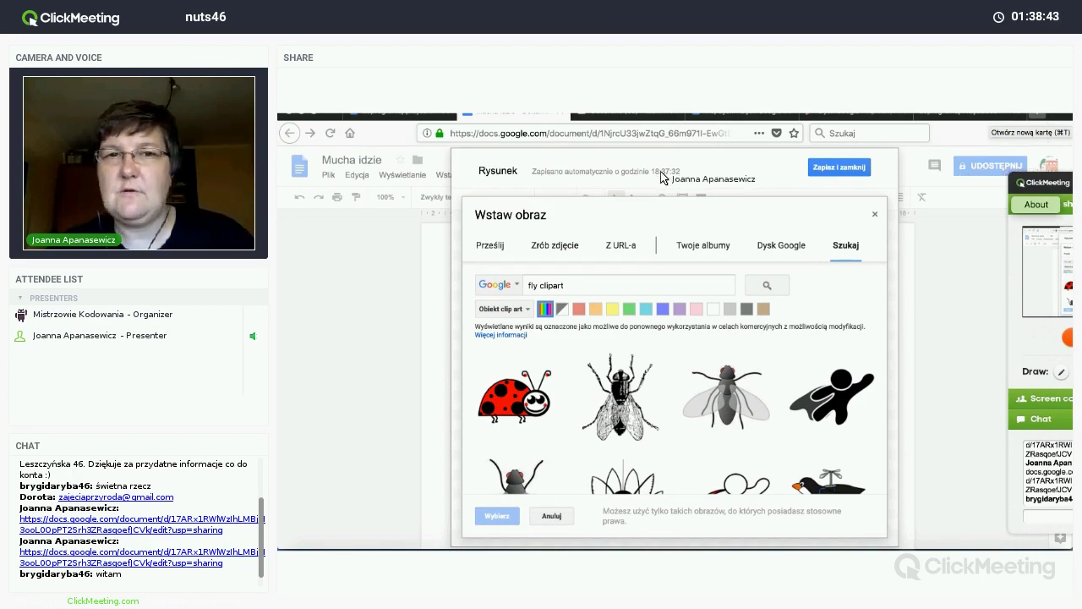
{"action": "left_click", "coordinate": [561, 205]}
Step: In a new tab, search Google for 'mucha klipart' and accept the 'mucha clipart' correction
{"action": "key", "text": "ctrl+t"}
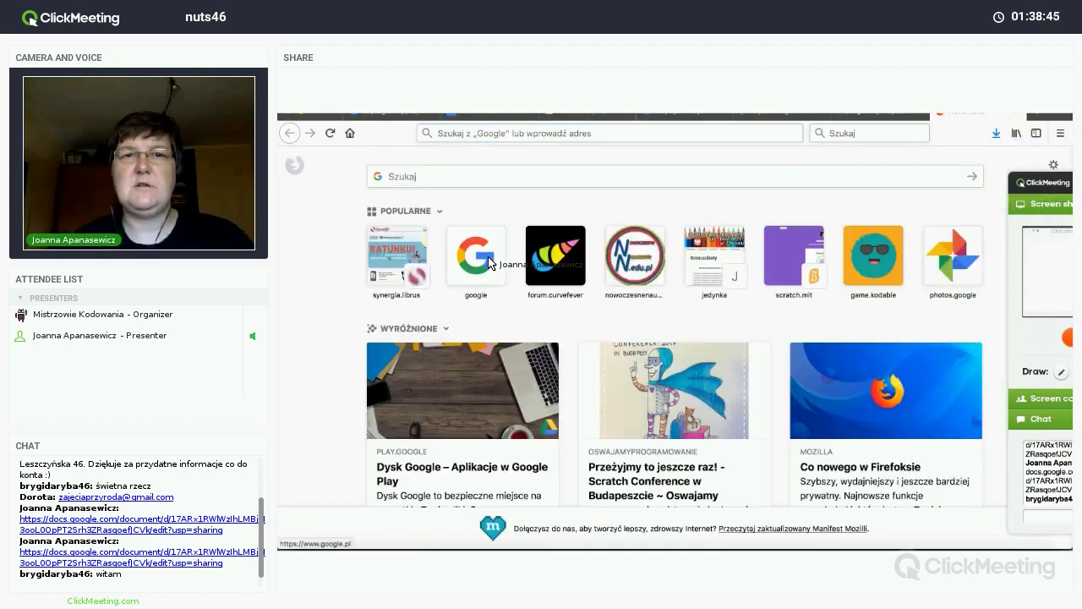
{"action": "left_click", "coordinate": [488, 263]}
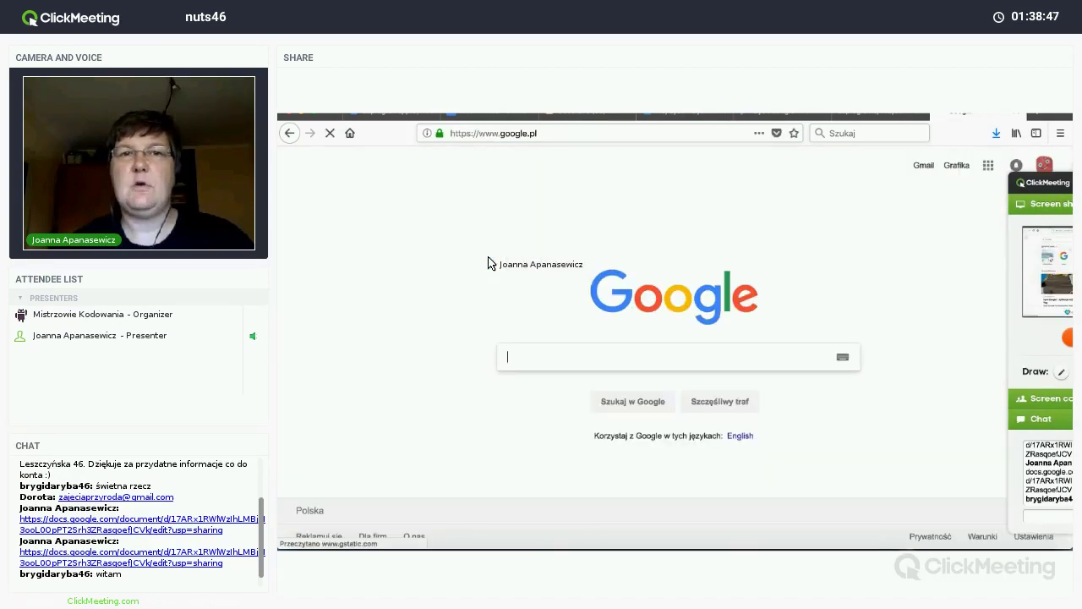
{"action": "left_click", "coordinate": [561, 366]}
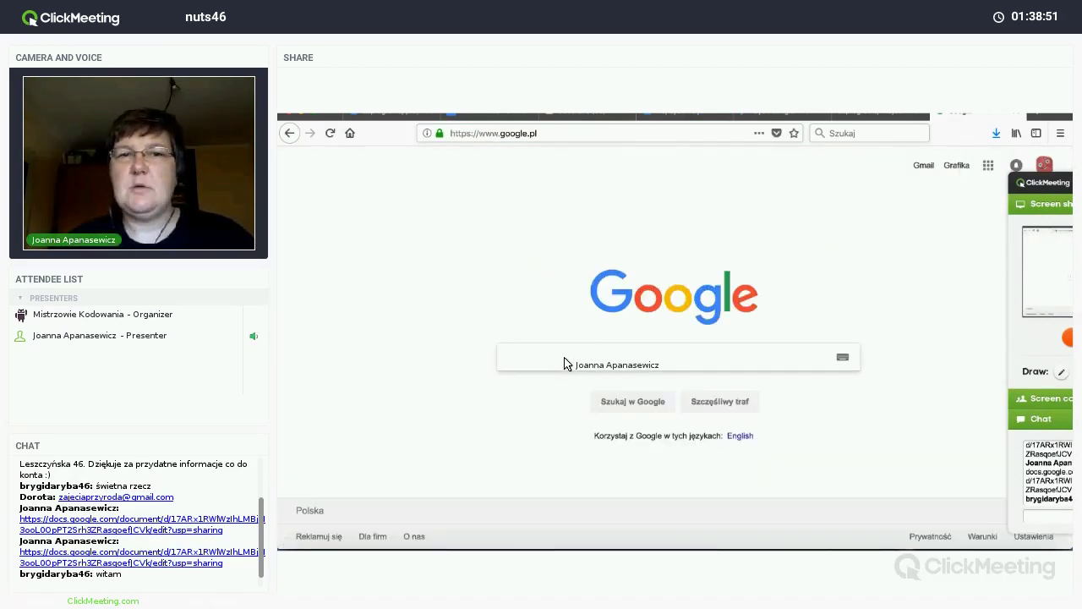
{"action": "type", "text": "mucha"}
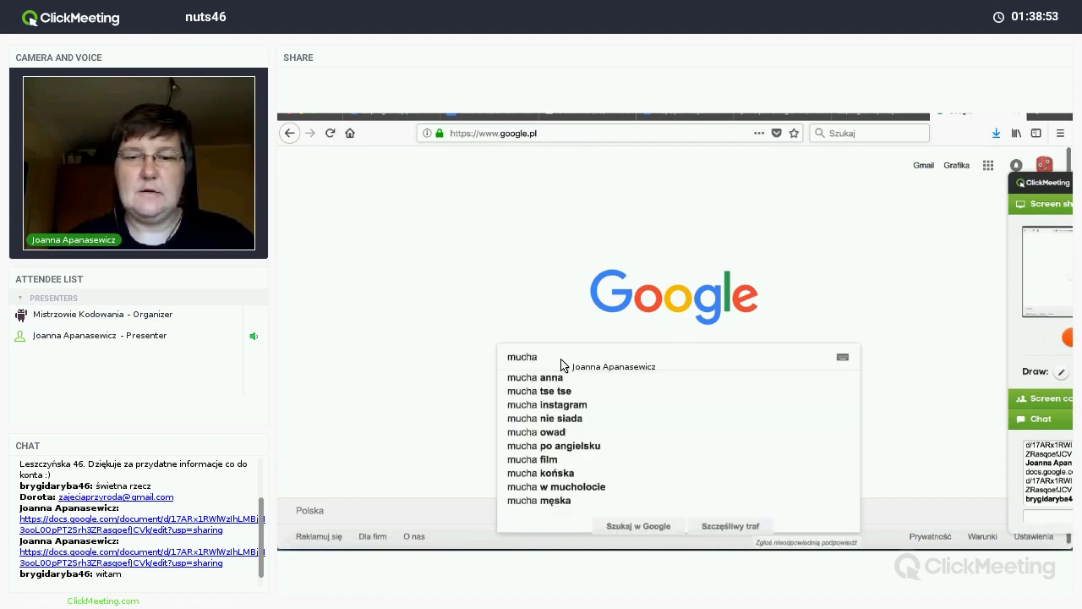
{"action": "type", "text": " klipart"}
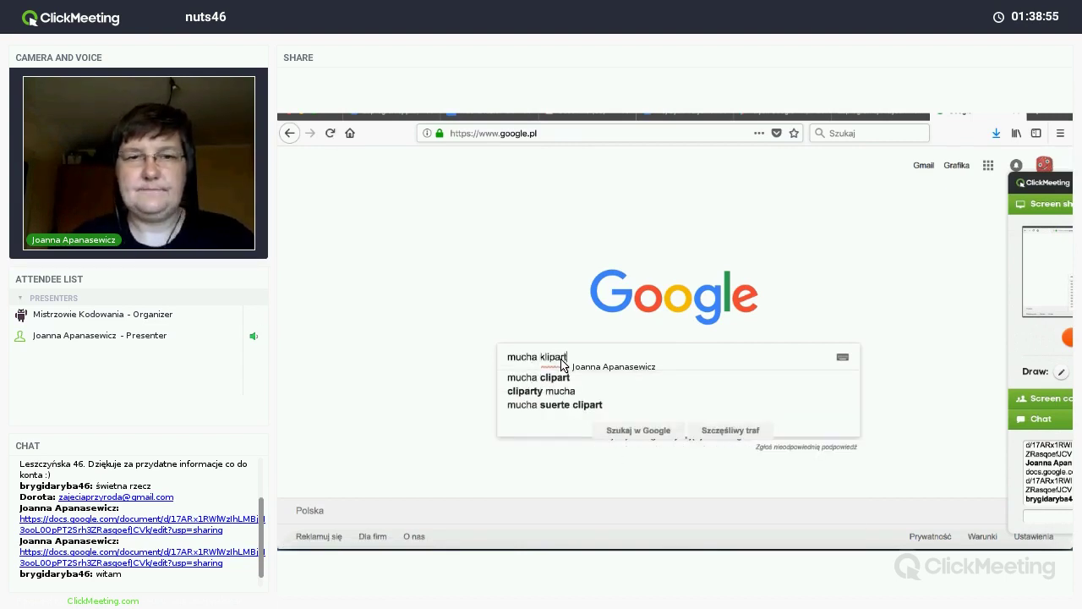
{"action": "key", "text": "Return"}
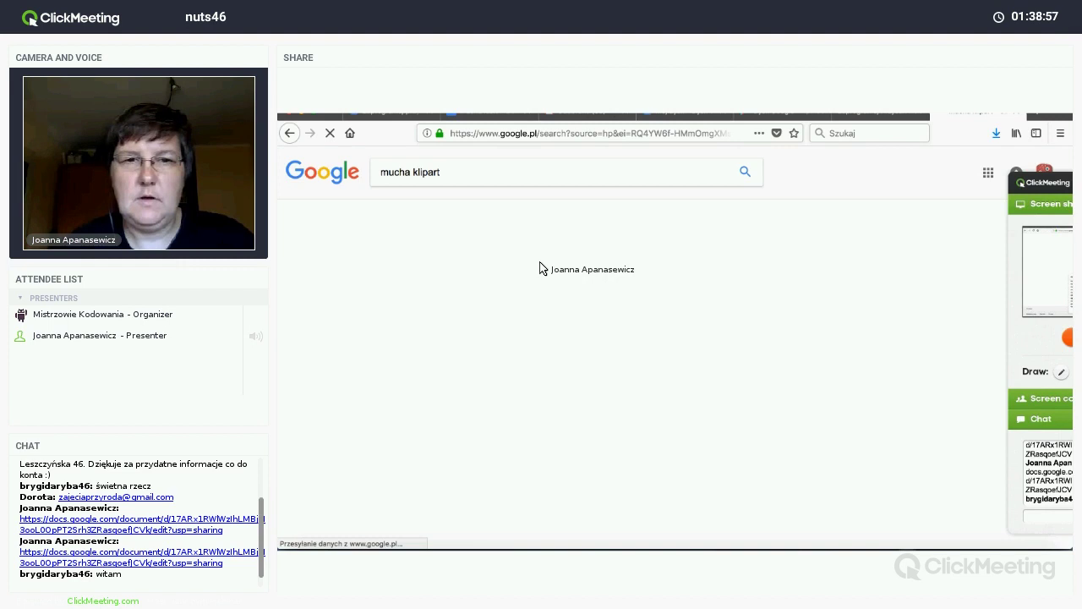
{"action": "left_click", "coordinate": [543, 267]}
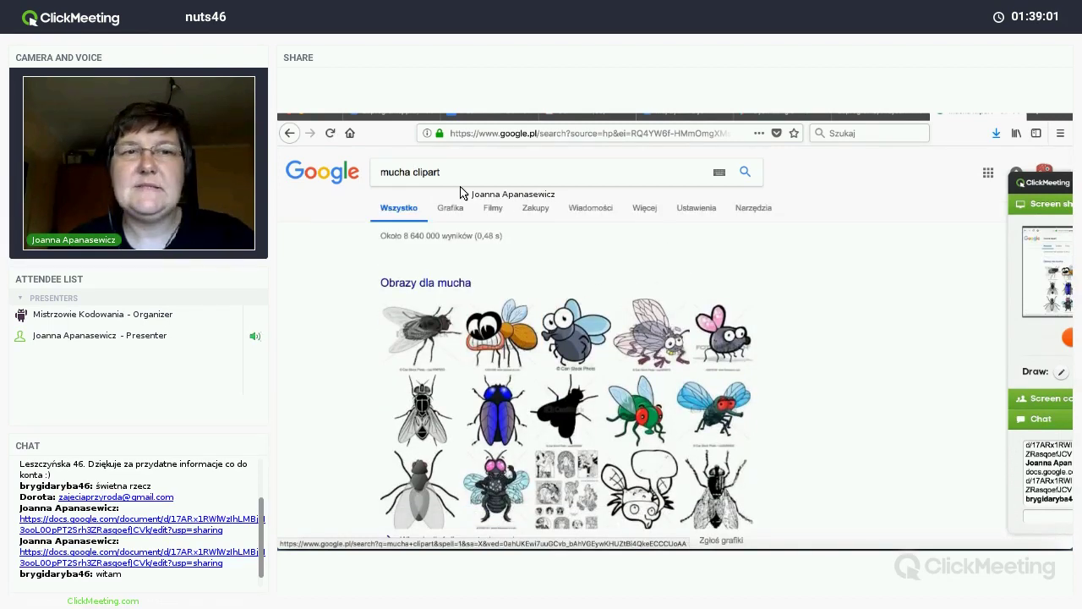
{"action": "left_click", "coordinate": [408, 209]}
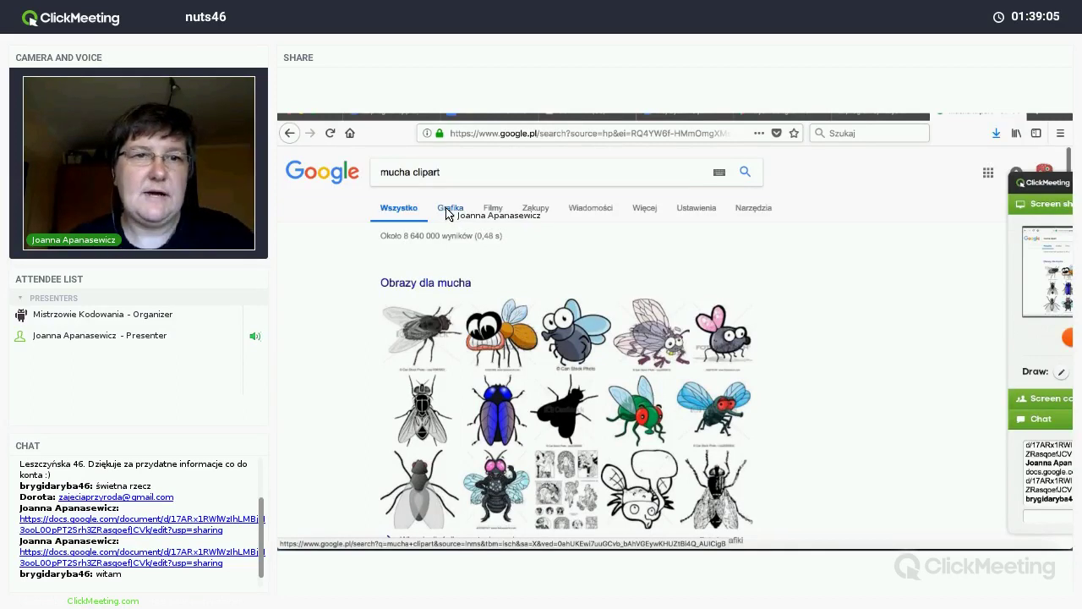
{"action": "left_click", "coordinate": [446, 211]}
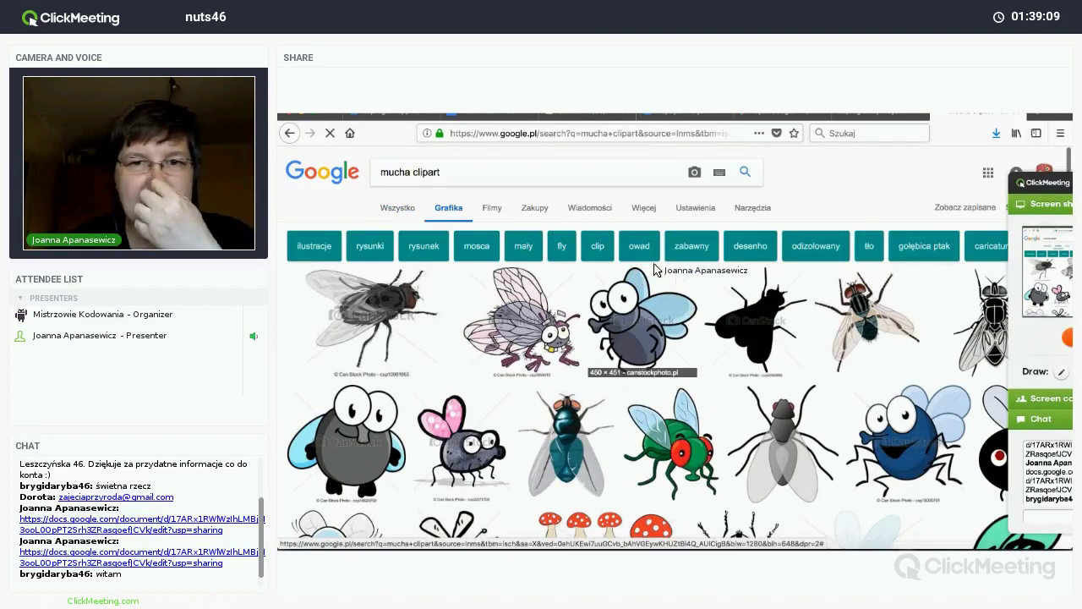
{"action": "left_click", "coordinate": [695, 208]}
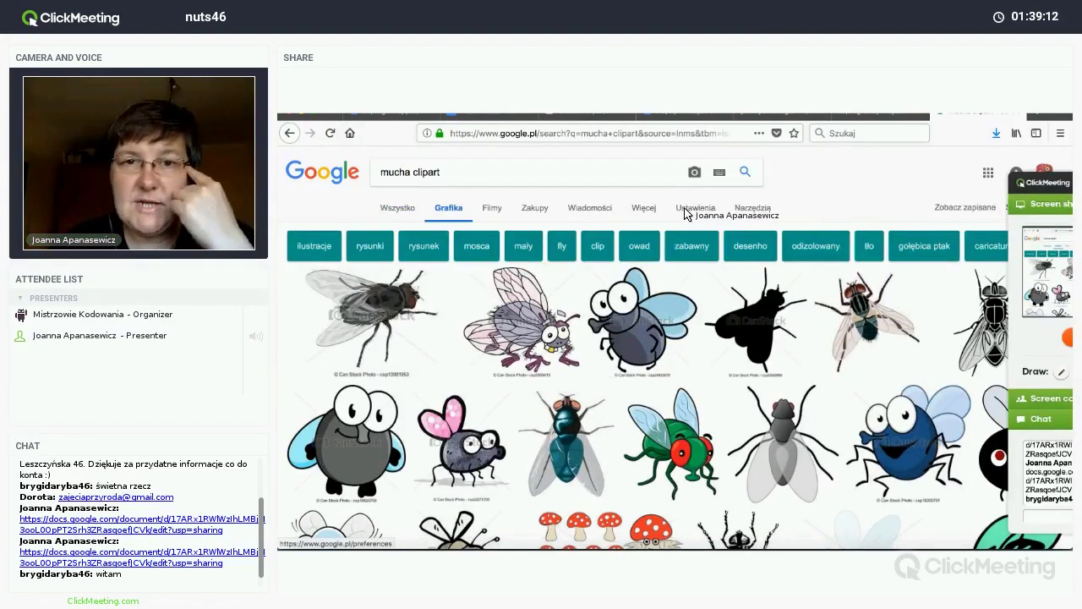
{"action": "left_click", "coordinate": [747, 208]}
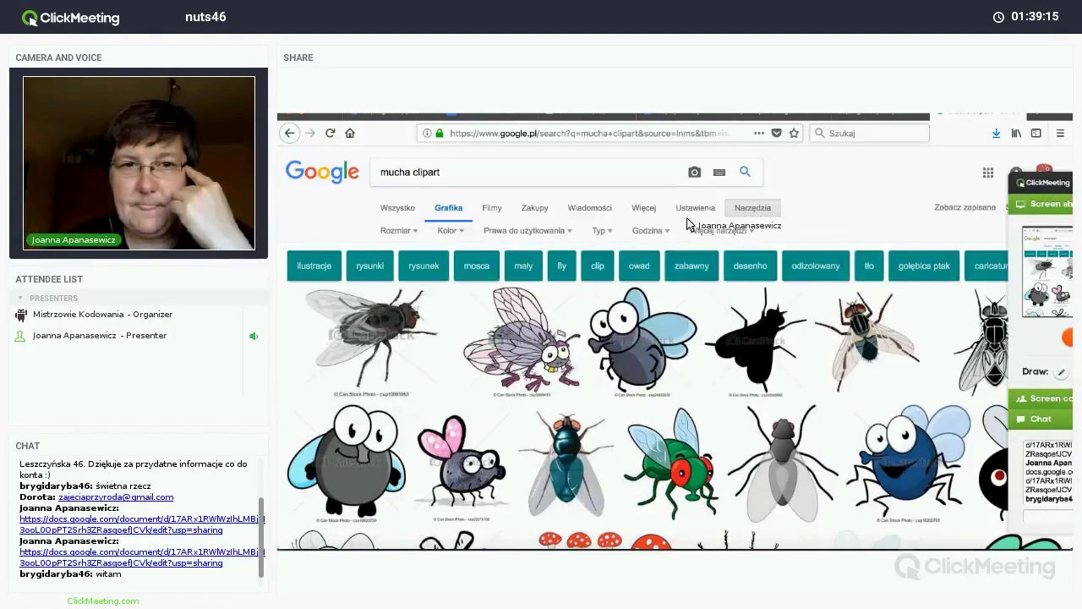
{"action": "left_click", "coordinate": [569, 237]}
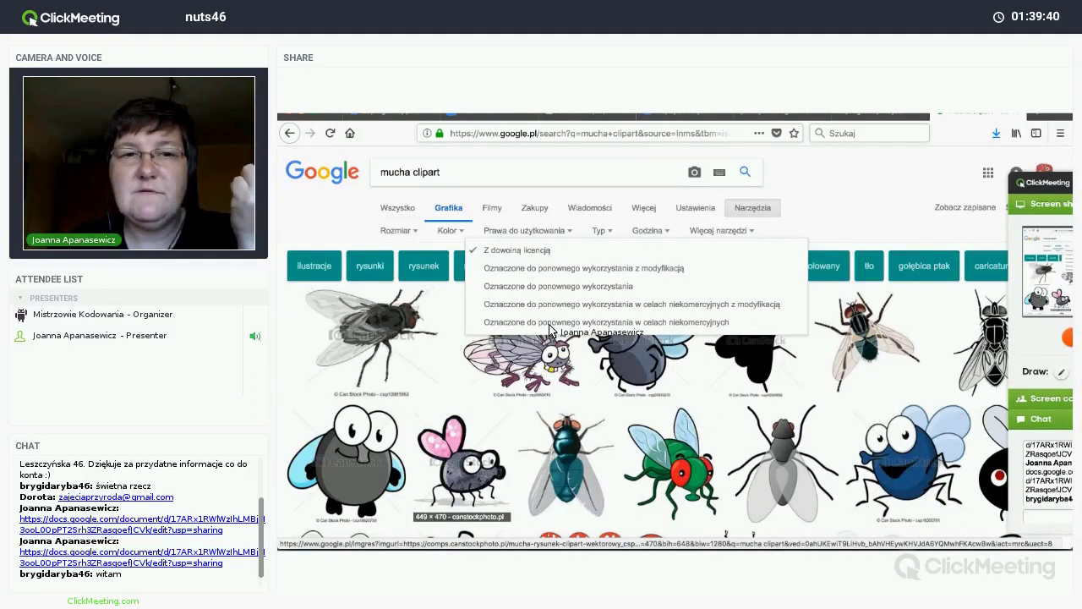
{"action": "left_click", "coordinate": [511, 288]}
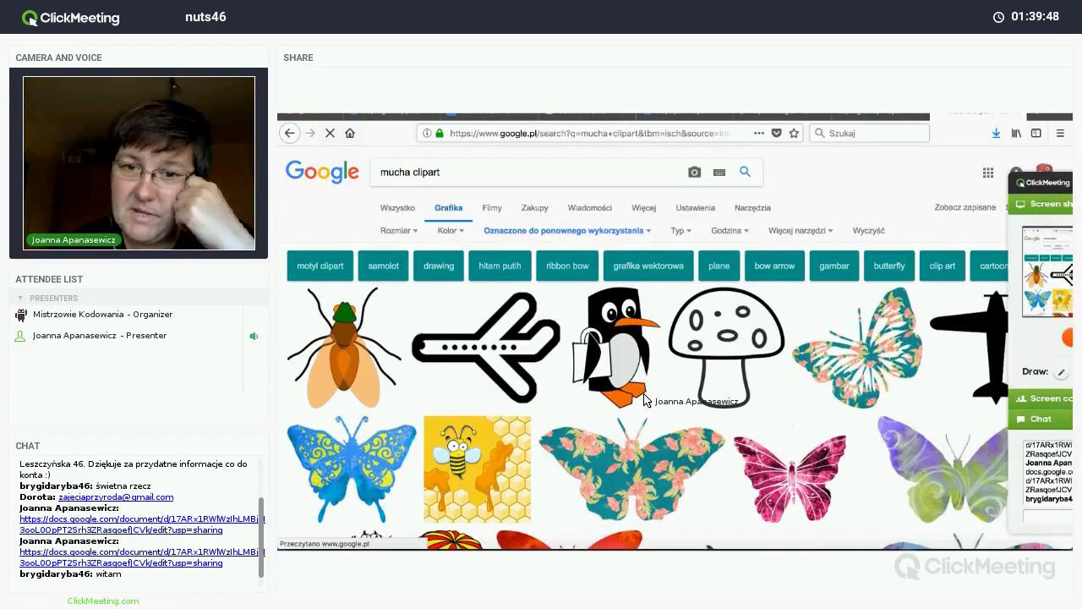
{"action": "scroll", "coordinate": [644, 399], "scroll_direction": "down", "scroll_amount": 3}
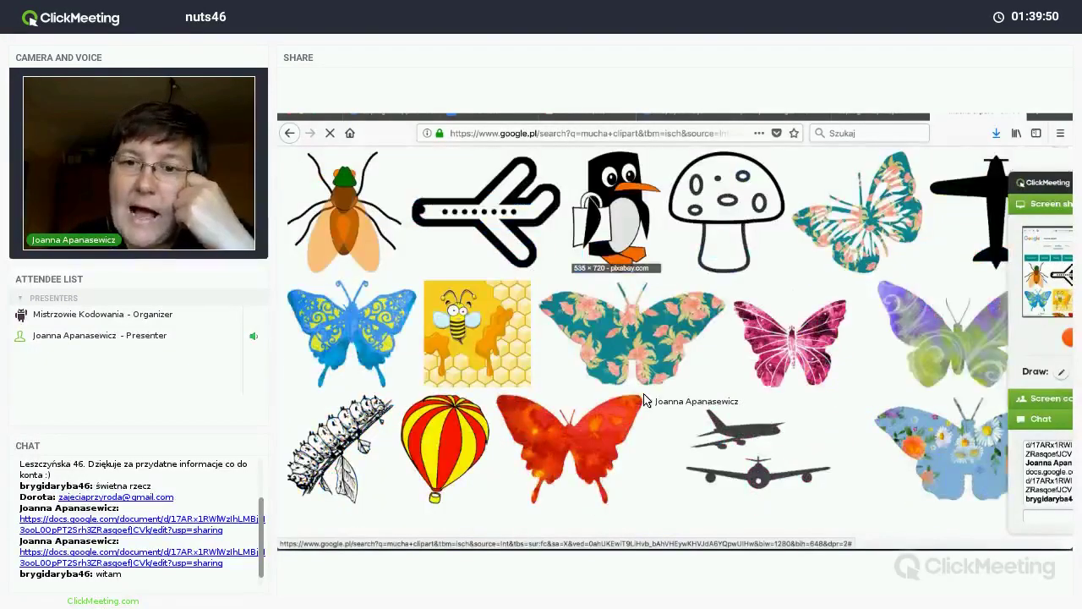
{"action": "scroll", "coordinate": [644, 399], "scroll_direction": "down", "scroll_amount": 3}
{"action": "scroll", "coordinate": [645, 399], "scroll_direction": "down", "scroll_amount": 8}
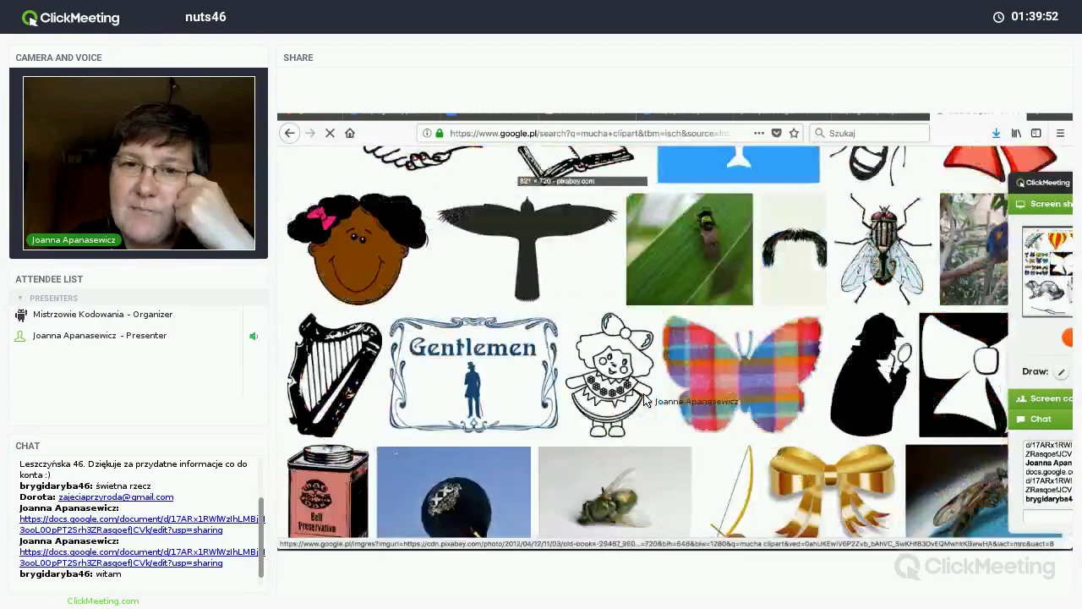
{"action": "scroll", "coordinate": [644, 399], "scroll_direction": "down", "scroll_amount": 1}
{"action": "scroll", "coordinate": [644, 398], "scroll_direction": "down", "scroll_amount": 3}
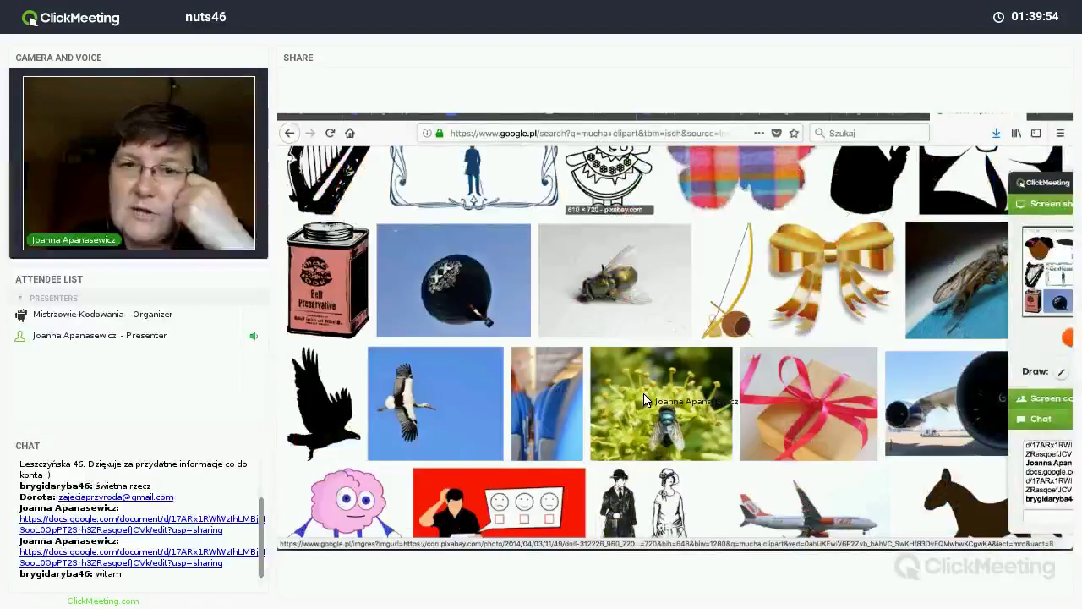
{"action": "scroll", "coordinate": [645, 399], "scroll_direction": "down", "scroll_amount": 4}
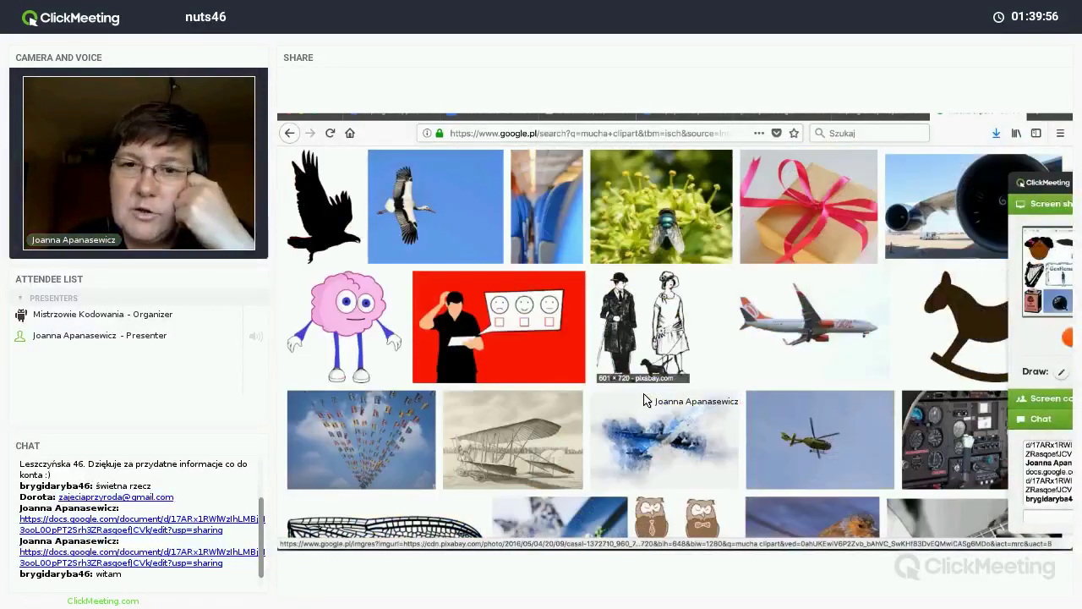
{"action": "scroll", "coordinate": [644, 399], "scroll_direction": "down", "scroll_amount": 2}
{"action": "scroll", "coordinate": [644, 399], "scroll_direction": "down", "scroll_amount": 2}
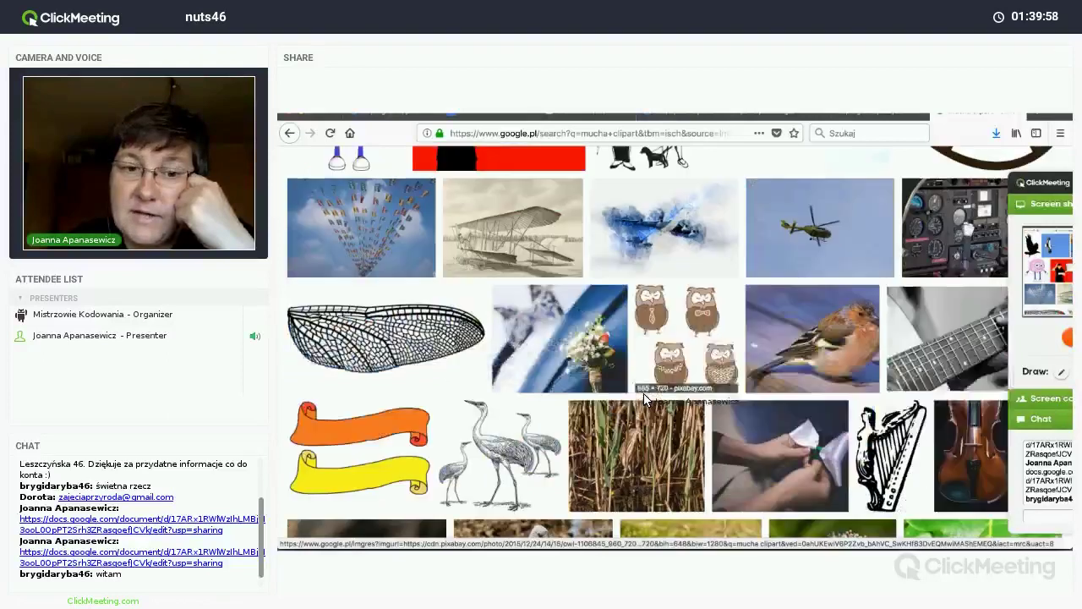
{"action": "scroll", "coordinate": [644, 399], "scroll_direction": "down", "scroll_amount": 4}
{"action": "scroll", "coordinate": [644, 399], "scroll_direction": "down", "scroll_amount": 3}
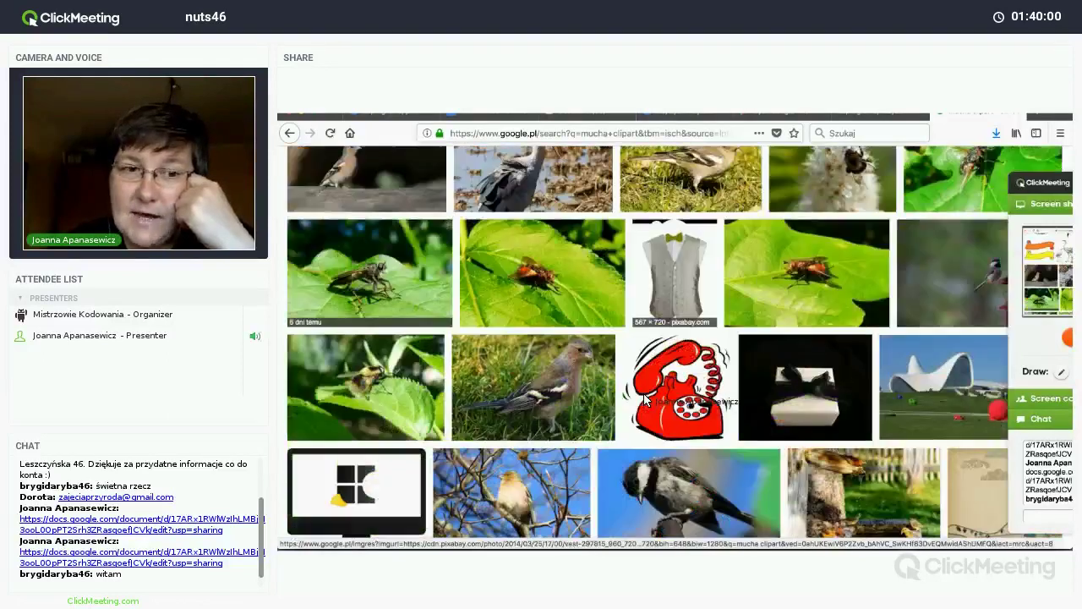
{"action": "scroll", "coordinate": [643, 393], "scroll_direction": "down", "scroll_amount": 4}
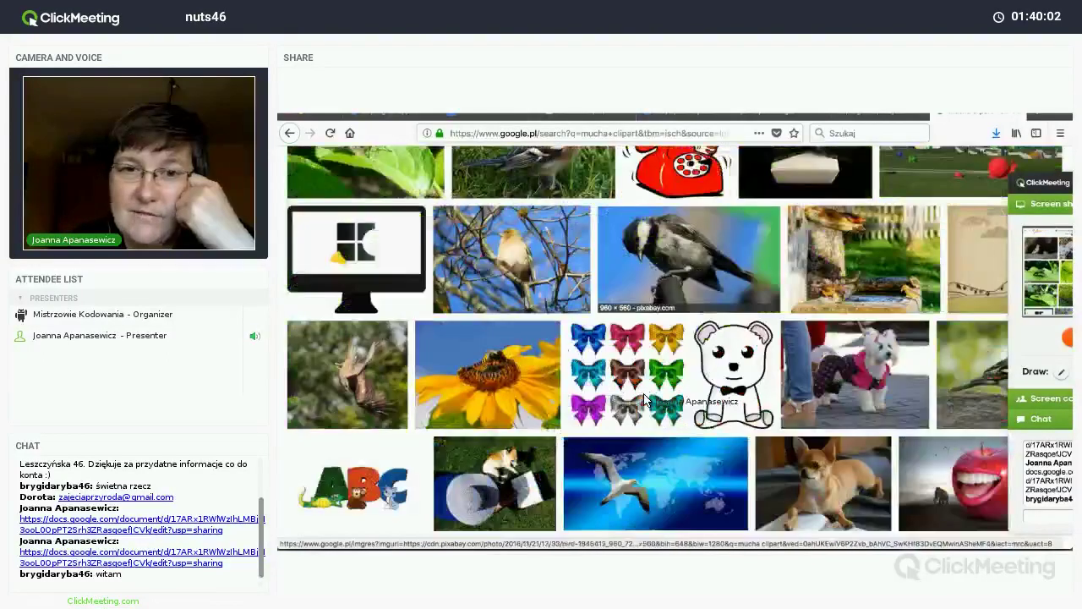
{"action": "scroll", "coordinate": [644, 399], "scroll_direction": "down", "scroll_amount": 3}
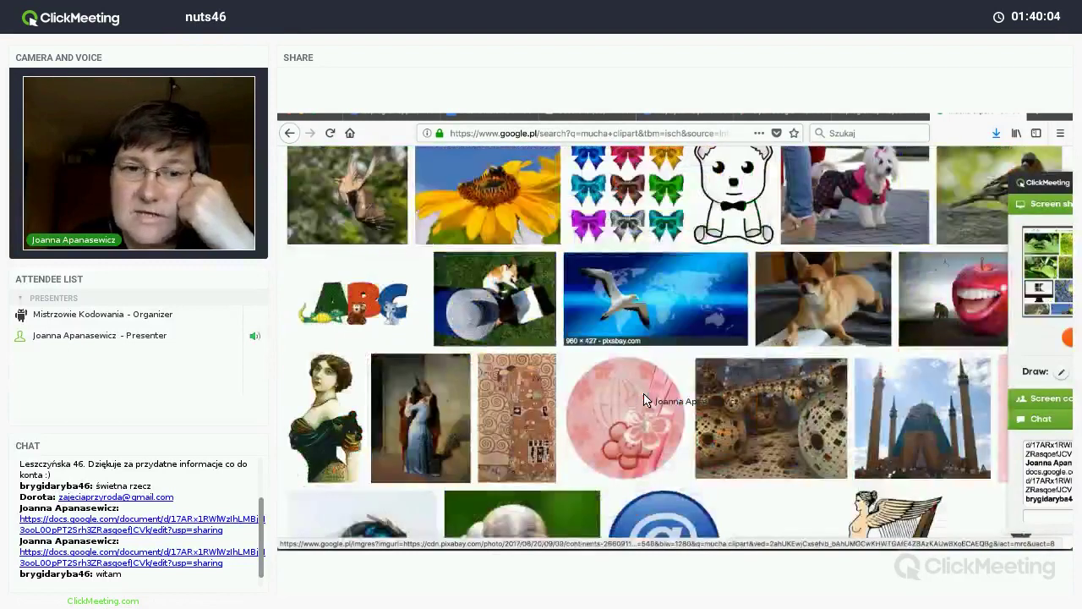
{"action": "scroll", "coordinate": [644, 399], "scroll_direction": "down", "scroll_amount": 3}
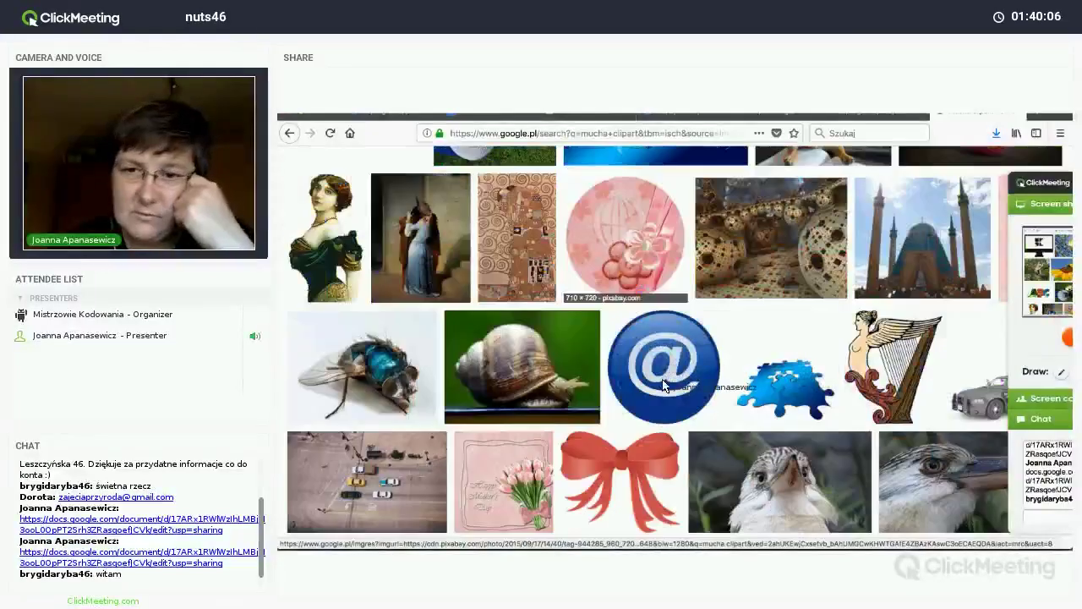
{"action": "scroll", "coordinate": [659, 388], "scroll_direction": "down", "scroll_amount": 5}
{"action": "scroll", "coordinate": [664, 388], "scroll_direction": "down", "scroll_amount": 1}
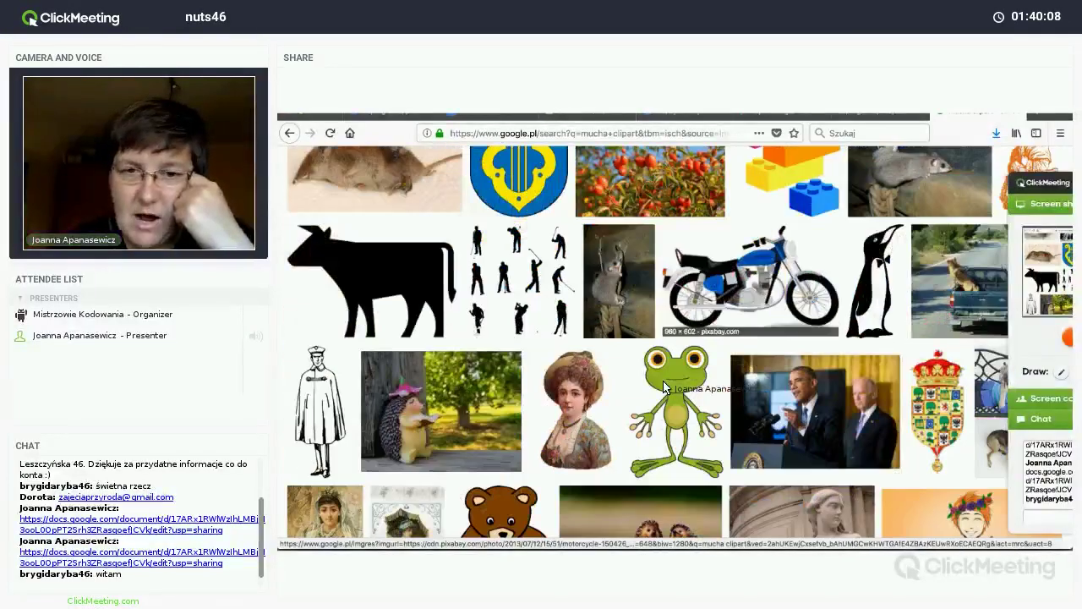
{"action": "scroll", "coordinate": [664, 387], "scroll_direction": "down", "scroll_amount": 2}
{"action": "scroll", "coordinate": [663, 386], "scroll_direction": "down", "scroll_amount": 3}
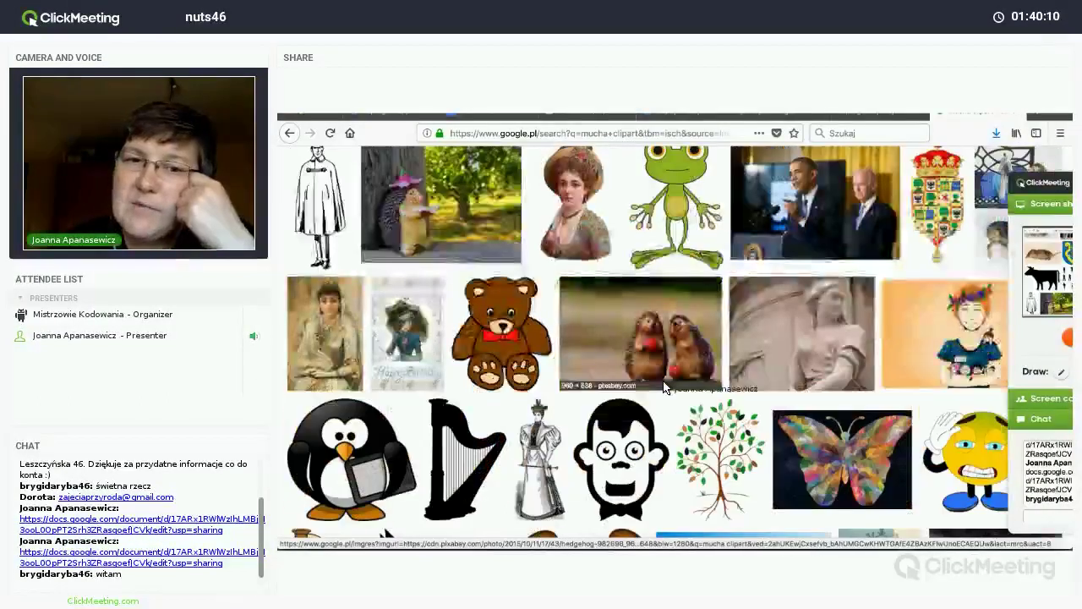
{"action": "scroll", "coordinate": [663, 387], "scroll_direction": "down", "scroll_amount": 1}
{"action": "scroll", "coordinate": [662, 386], "scroll_direction": "down", "scroll_amount": 3}
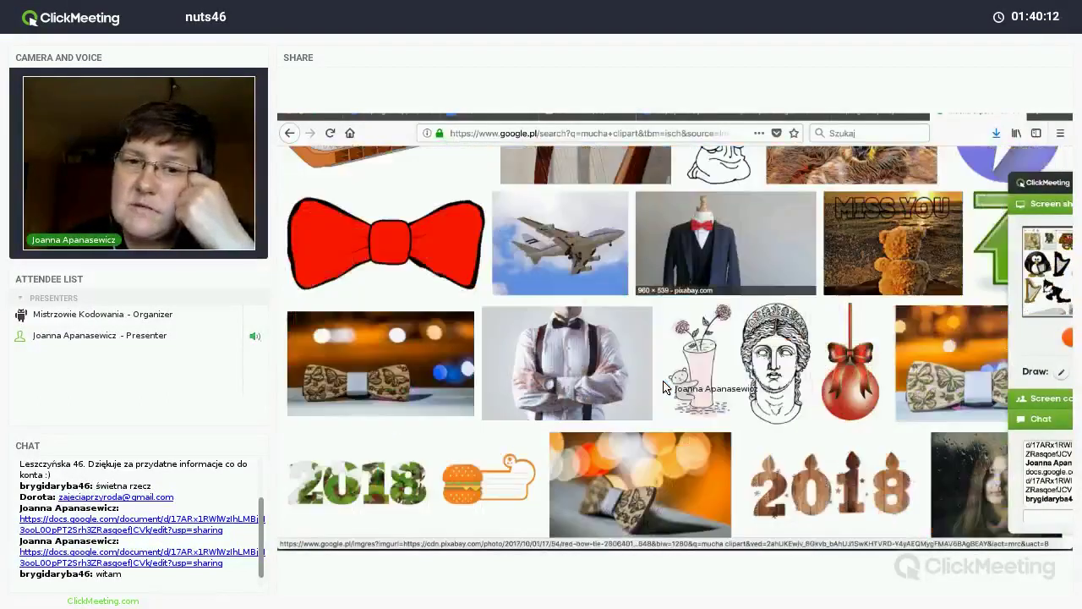
{"action": "scroll", "coordinate": [662, 386], "scroll_direction": "down", "scroll_amount": 2}
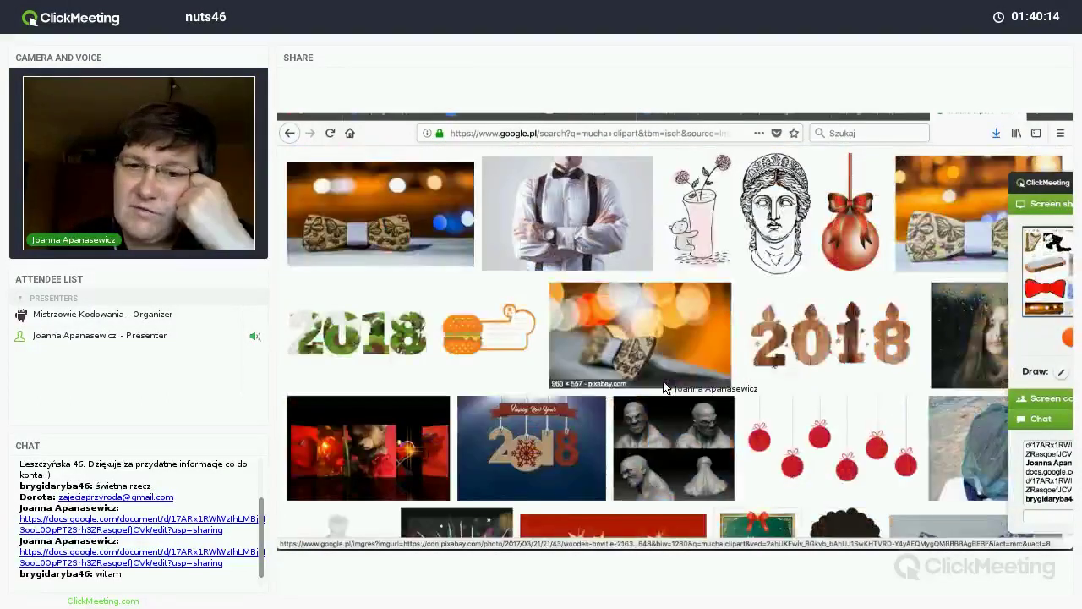
{"action": "scroll", "coordinate": [663, 386], "scroll_direction": "down", "scroll_amount": 9}
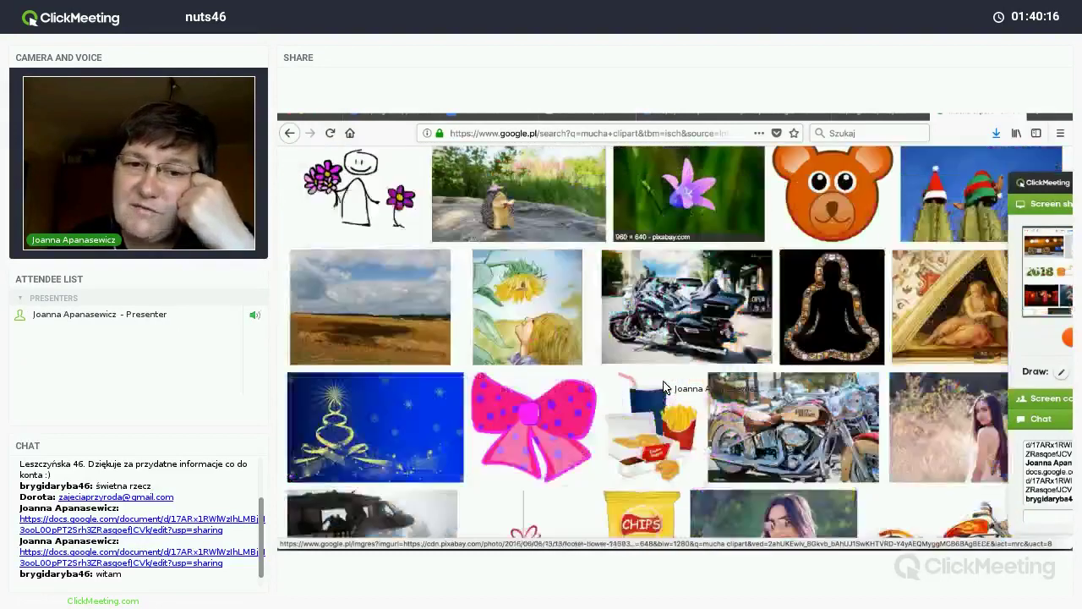
{"action": "scroll", "coordinate": [664, 387], "scroll_direction": "down", "scroll_amount": 2}
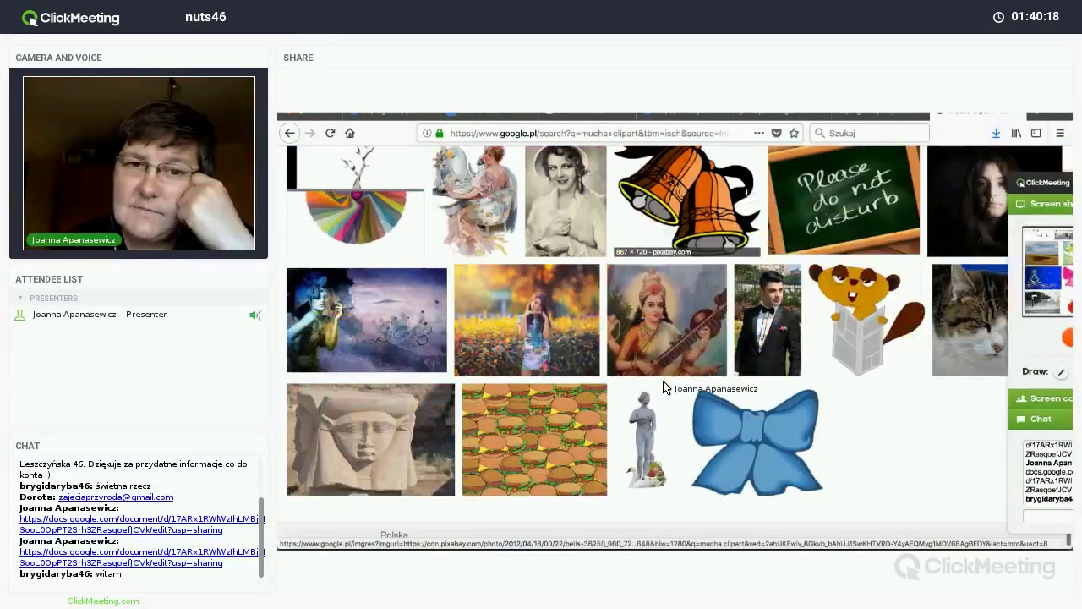
{"action": "scroll", "coordinate": [663, 384], "scroll_direction": "up", "scroll_amount": 15}
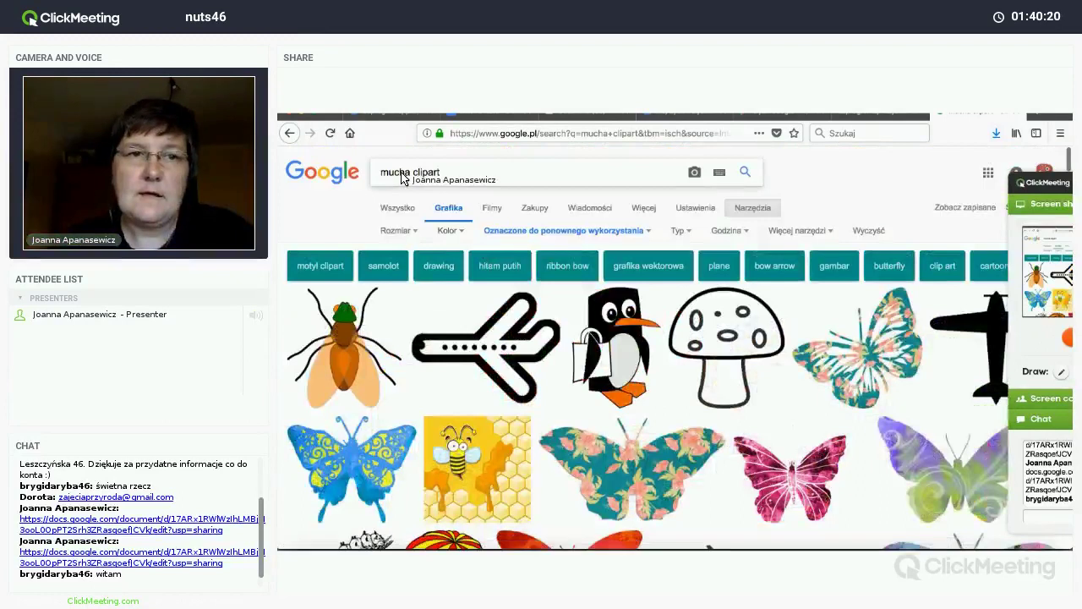
{"action": "double_click", "coordinate": [400, 173]}
{"action": "type", "text": "fly"}
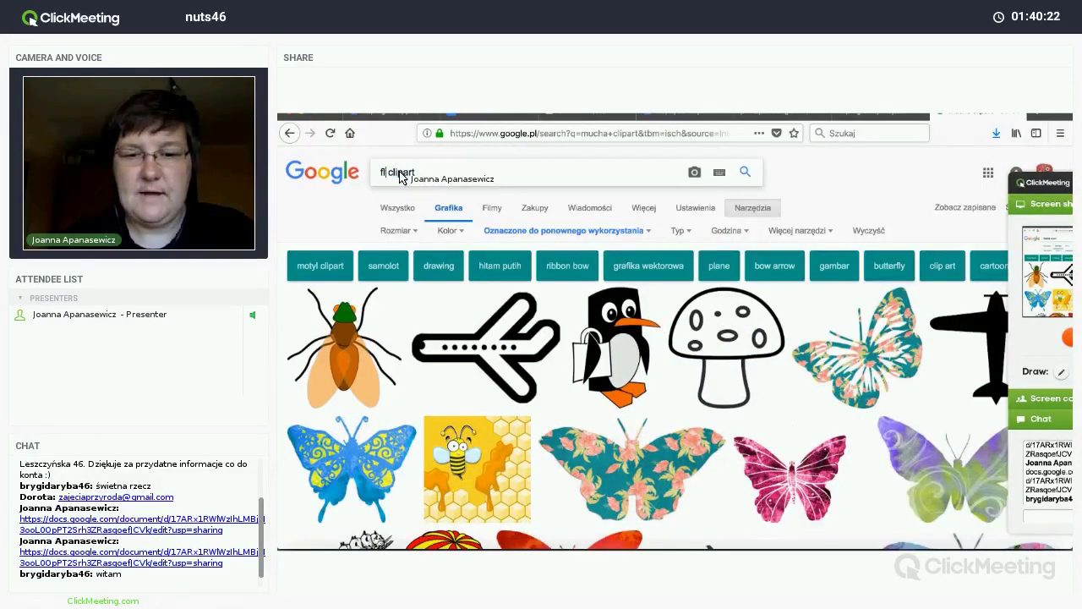
{"action": "key", "text": "Return"}
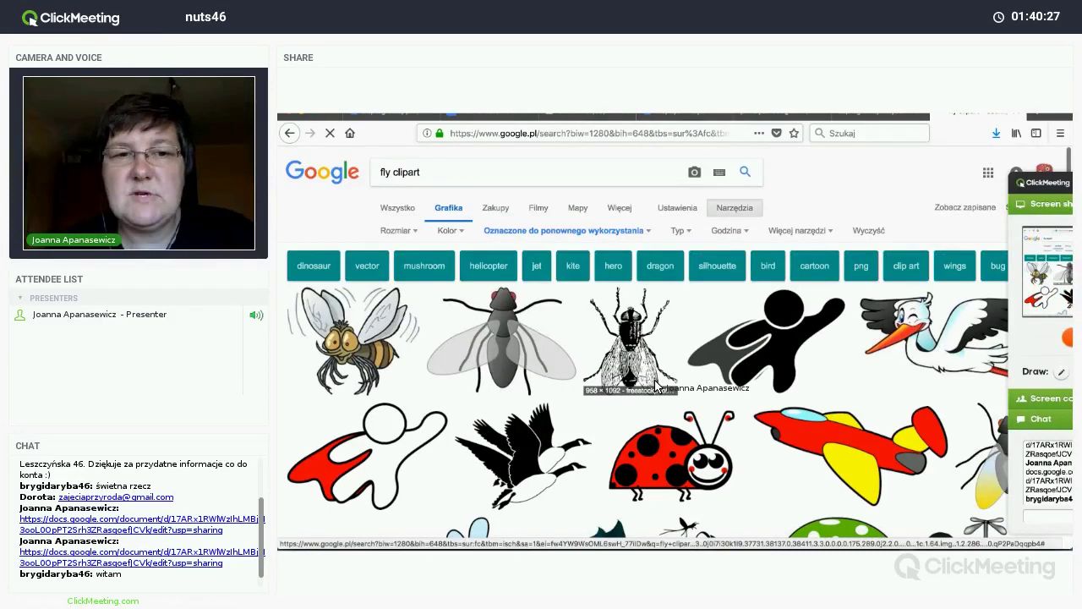
{"action": "scroll", "coordinate": [655, 386], "scroll_direction": "down", "scroll_amount": 5}
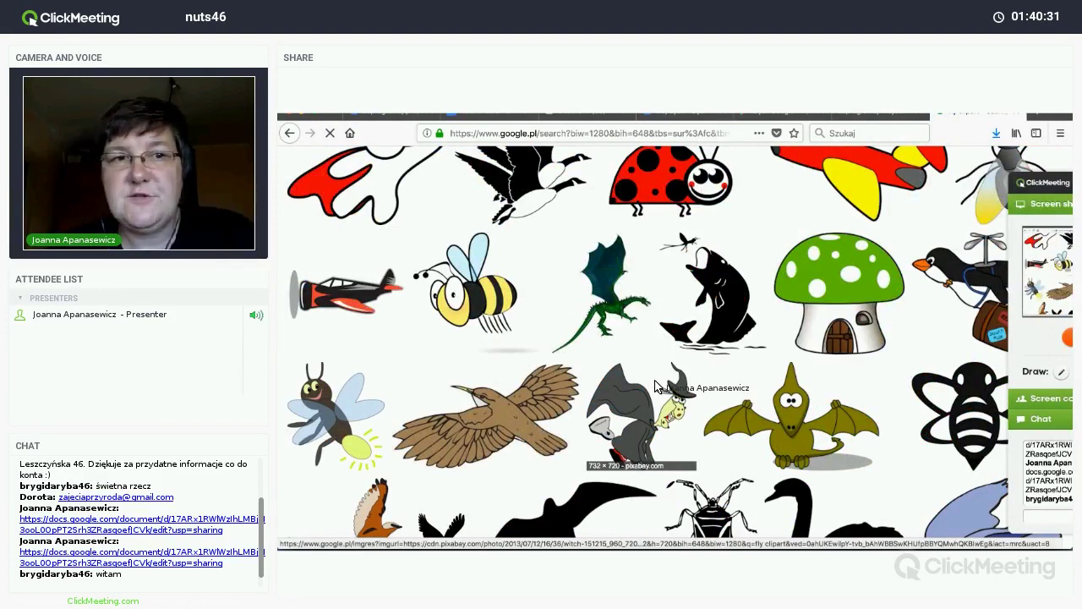
{"action": "scroll", "coordinate": [655, 385], "scroll_direction": "down", "scroll_amount": 6}
{"action": "scroll", "coordinate": [655, 386], "scroll_direction": "down", "scroll_amount": 2}
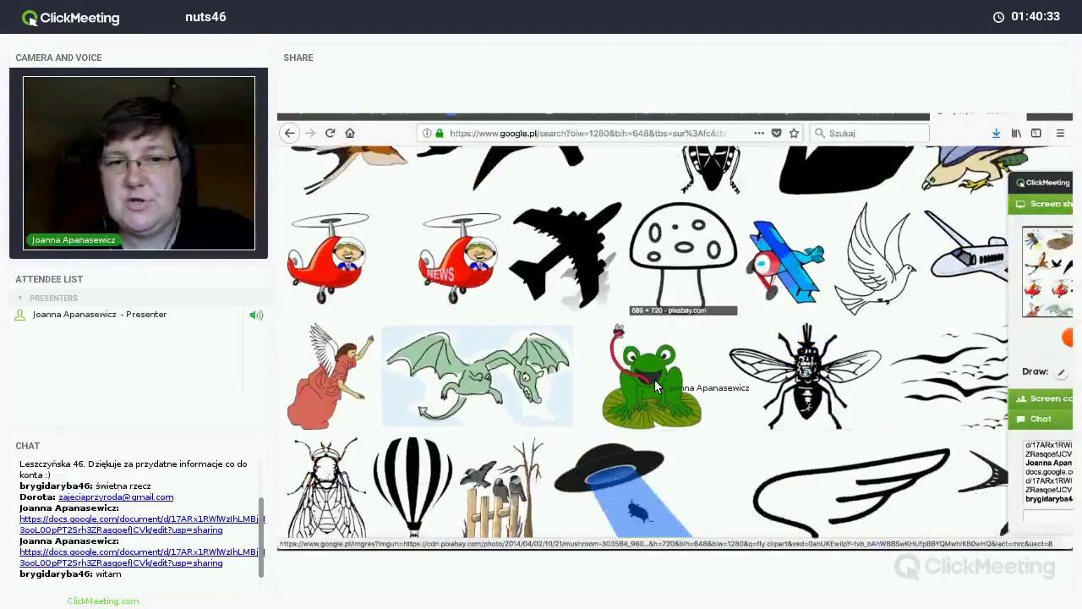
{"action": "scroll", "coordinate": [655, 386], "scroll_direction": "down", "scroll_amount": 3}
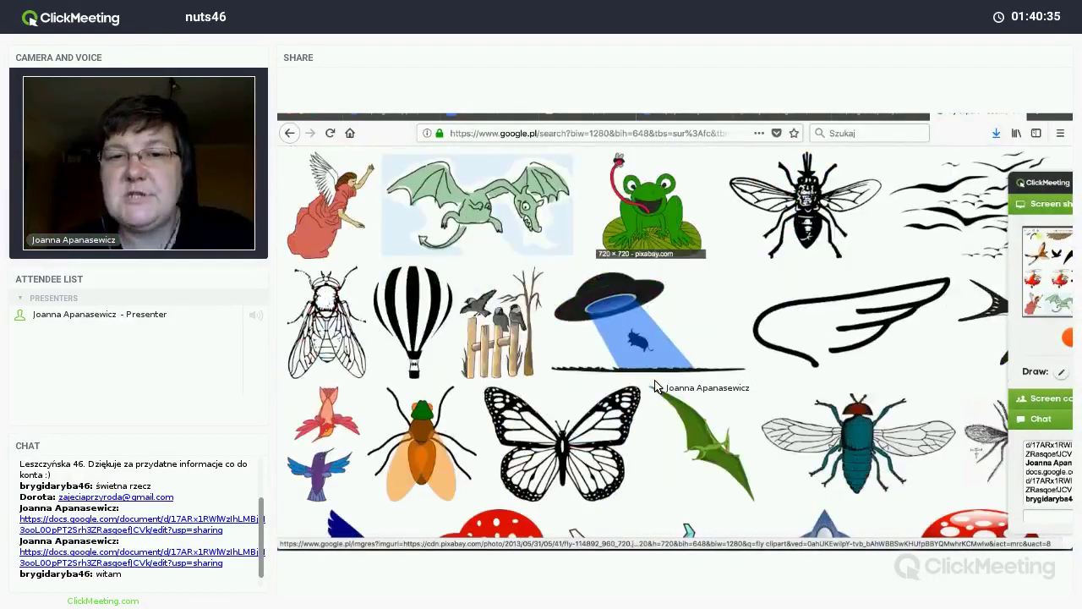
{"action": "scroll", "coordinate": [655, 385], "scroll_direction": "down", "scroll_amount": 1}
{"action": "scroll", "coordinate": [655, 385], "scroll_direction": "down", "scroll_amount": 5}
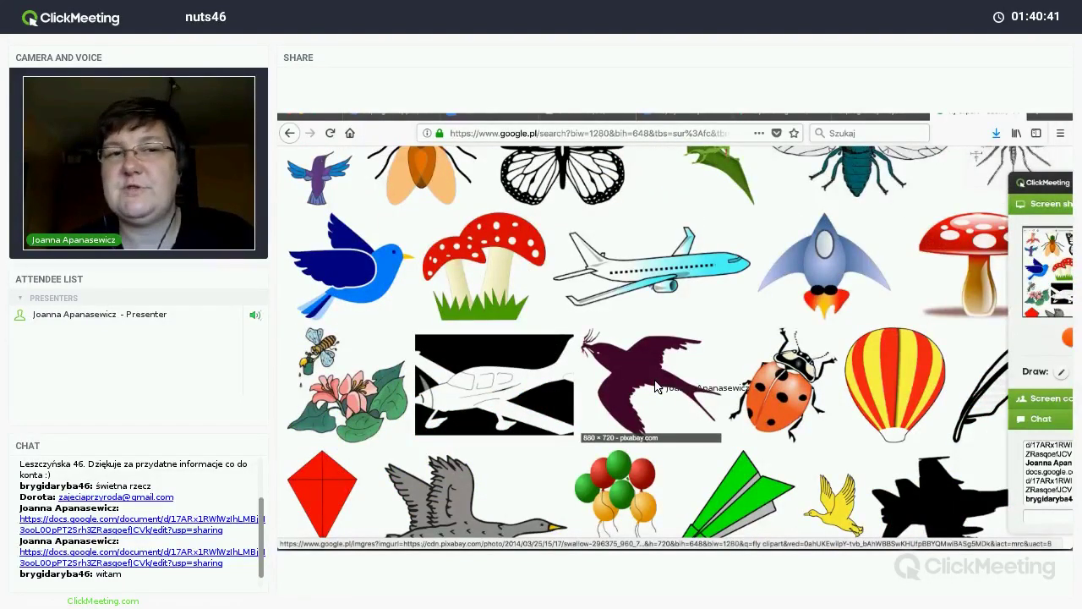
{"action": "scroll", "coordinate": [655, 386], "scroll_direction": "up", "scroll_amount": 10}
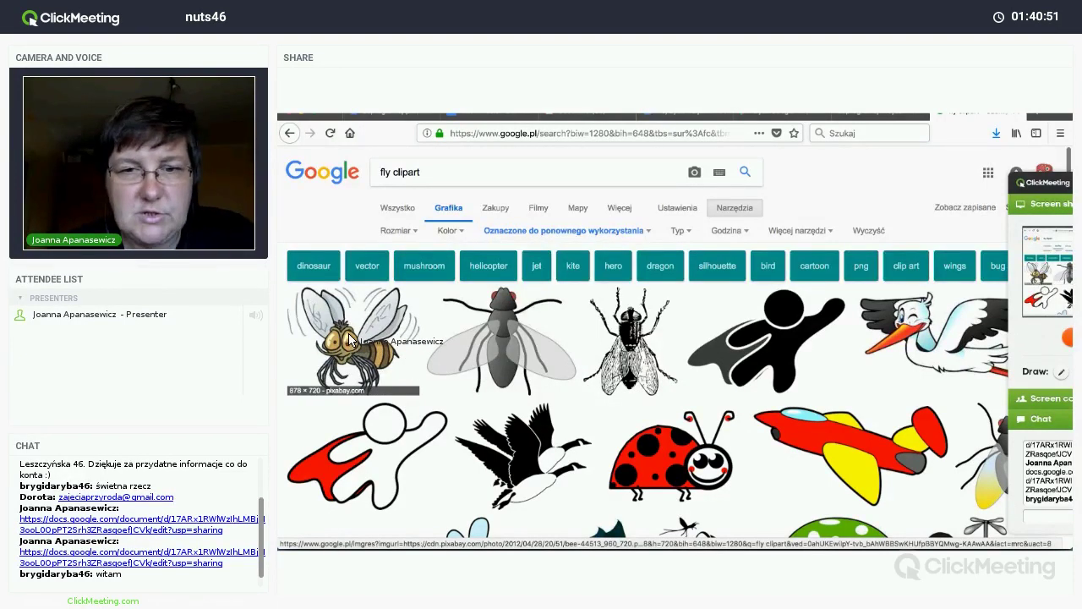
{"action": "left_click", "coordinate": [349, 338]}
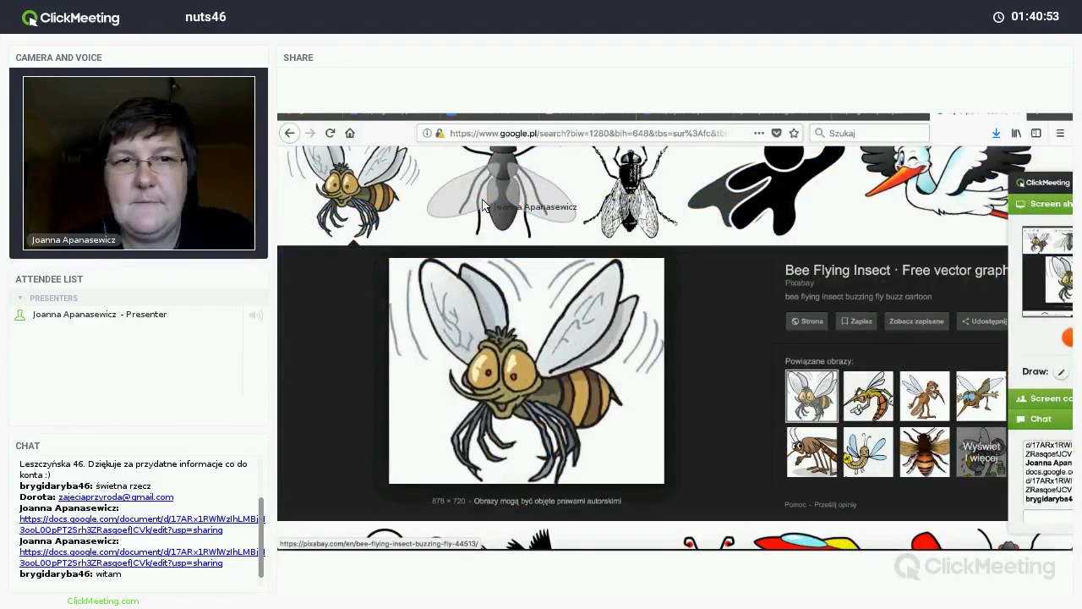
{"action": "scroll", "coordinate": [388, 176], "scroll_direction": "up", "scroll_amount": 3}
{"action": "double_click", "coordinate": [387, 172]}
{"action": "type", "text": "mu clipart"}
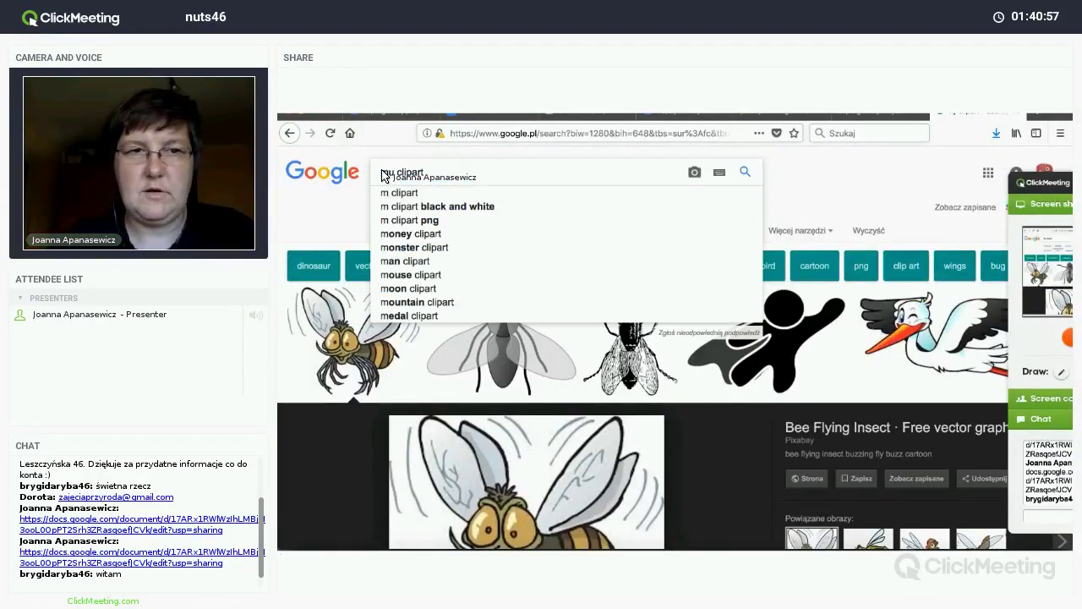
{"action": "type", "text": "cha"}
{"action": "key", "text": "Return"}
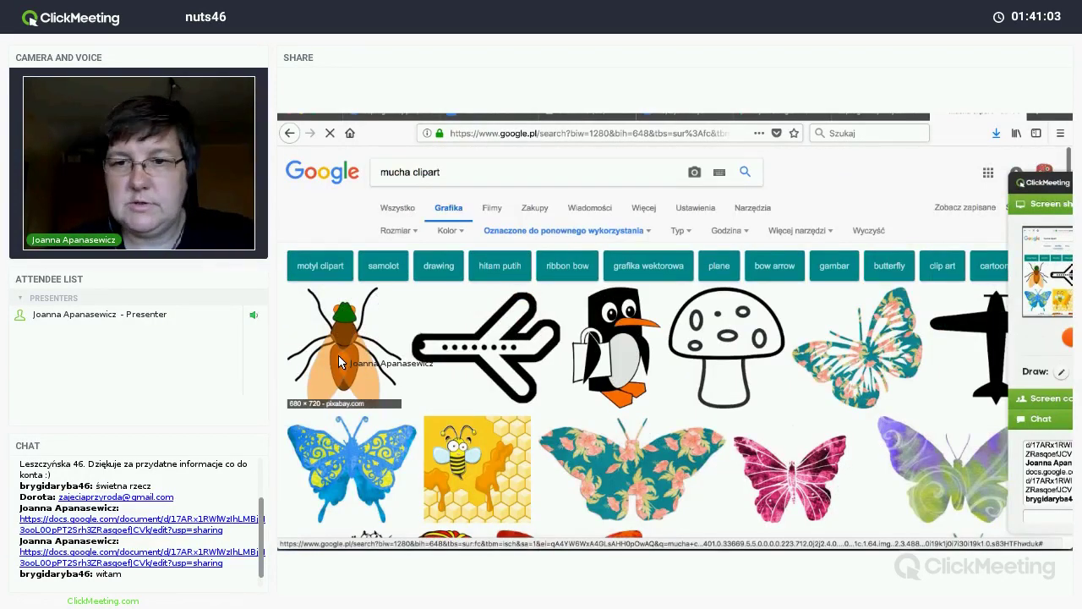
Step: Copy the housefly drawing from Google Images and return to the Mucha idzie document
{"action": "scroll", "coordinate": [876, 281], "scroll_direction": "down", "scroll_amount": 5}
{"action": "left_click", "coordinate": [876, 281]}
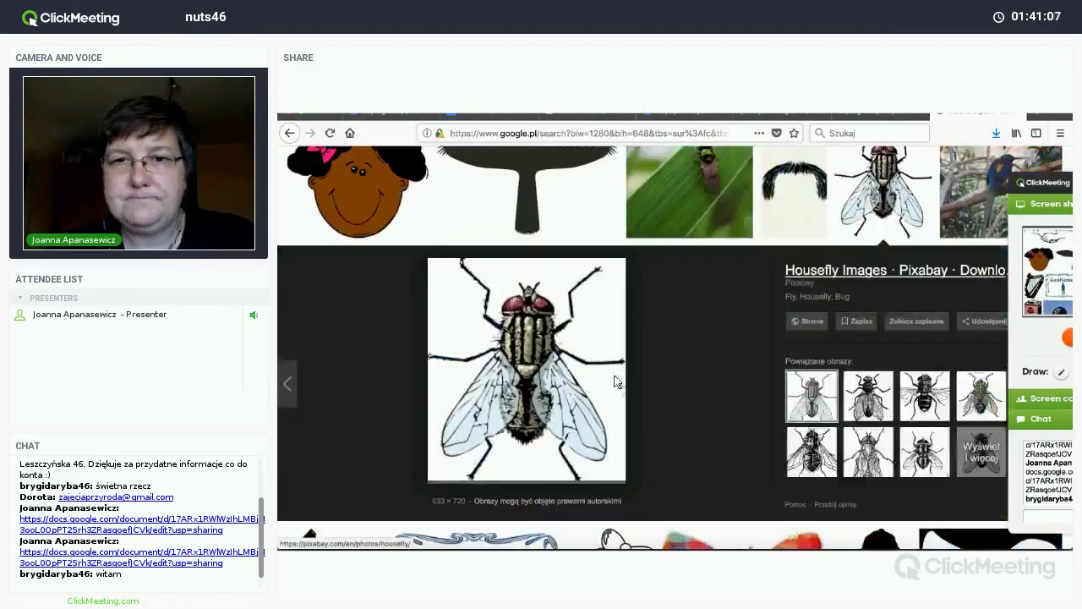
{"action": "right_click", "coordinate": [525, 380]}
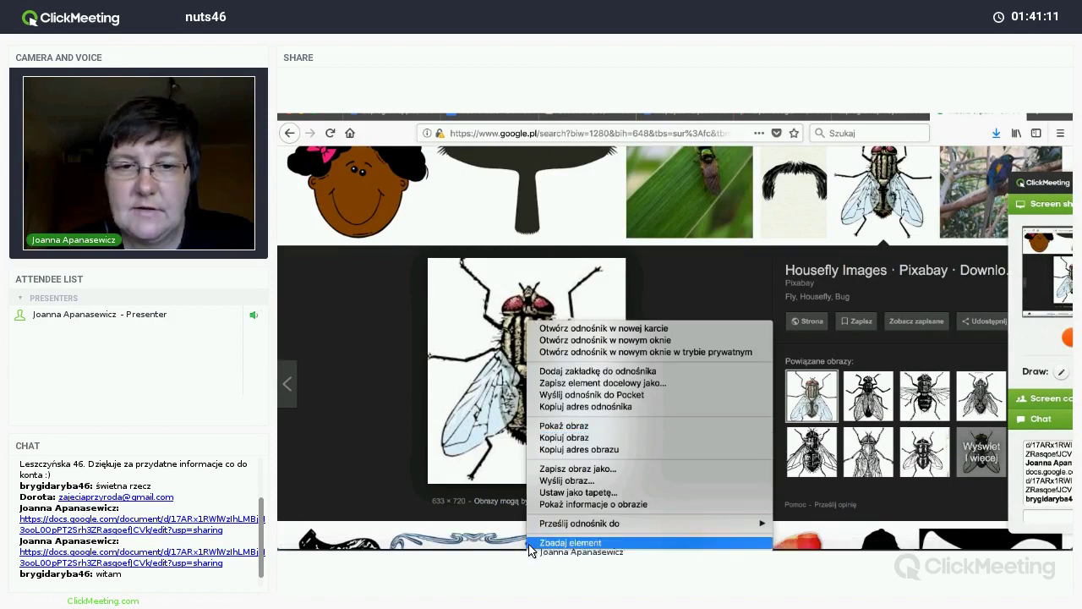
{"action": "left_click", "coordinate": [546, 438]}
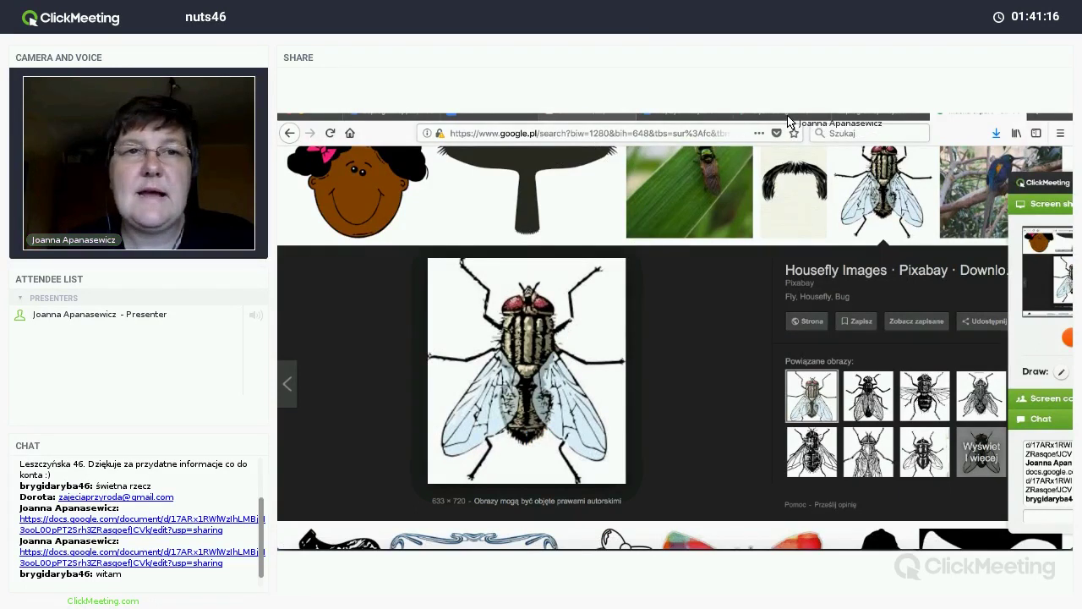
{"action": "left_click", "coordinate": [507, 118]}
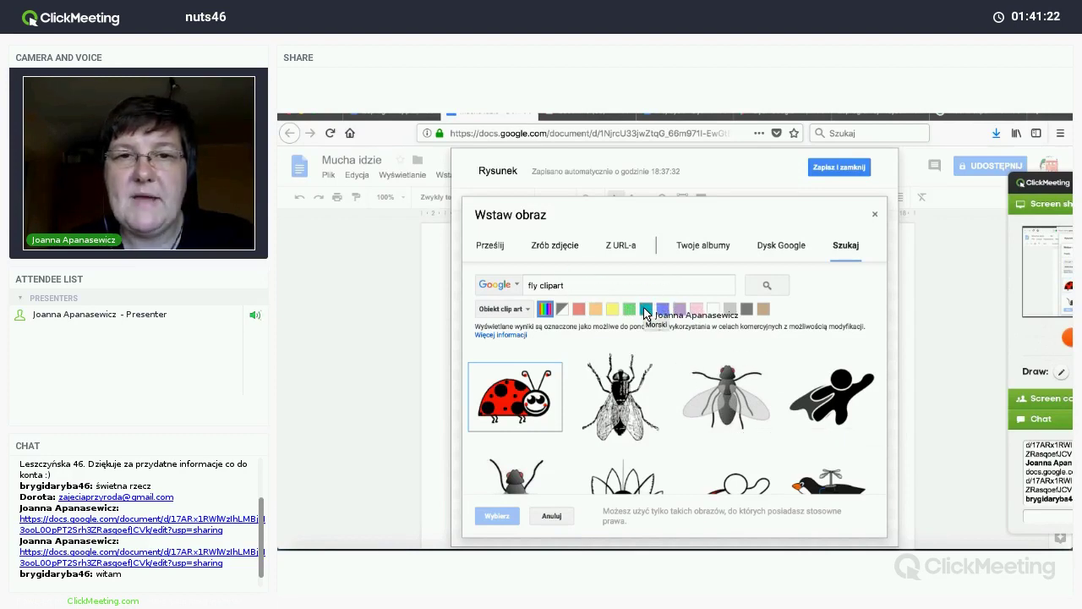
Step: Paste the housefly image's copied web address into the dialog's URL field to preview it
{"action": "left_click", "coordinate": [622, 247]}
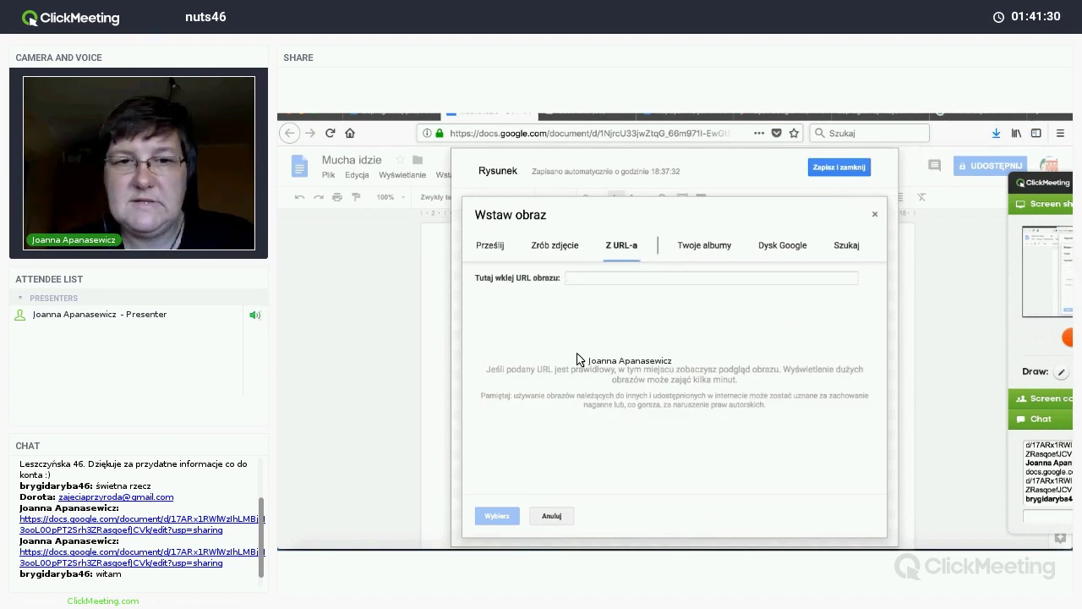
{"action": "key", "text": "ctrl+Tab"}
{"action": "right_click", "coordinate": [577, 322]}
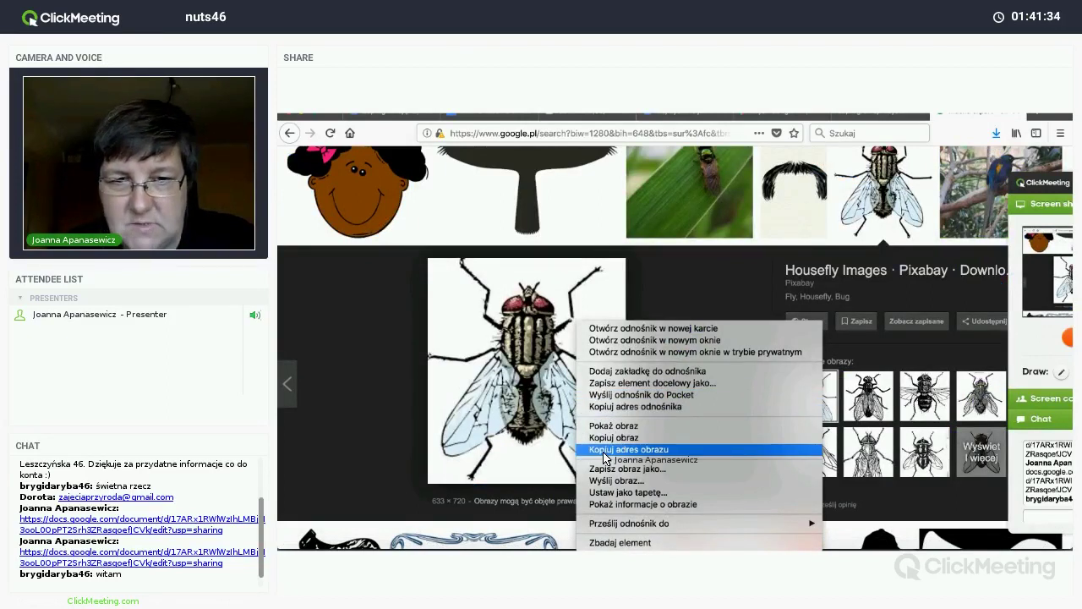
{"action": "left_click", "coordinate": [604, 449]}
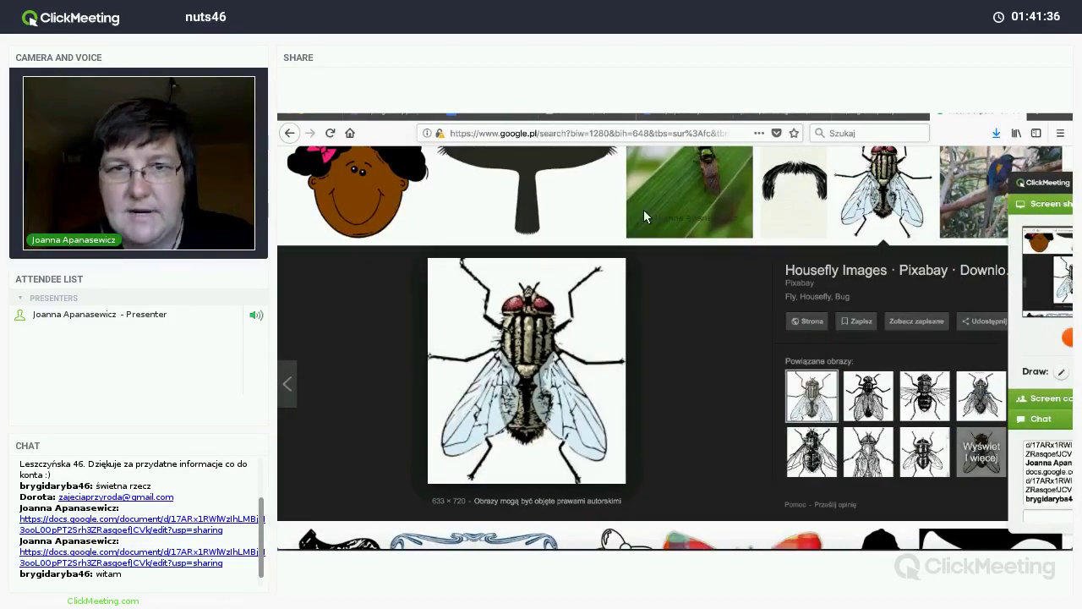
{"action": "left_click", "coordinate": [508, 120]}
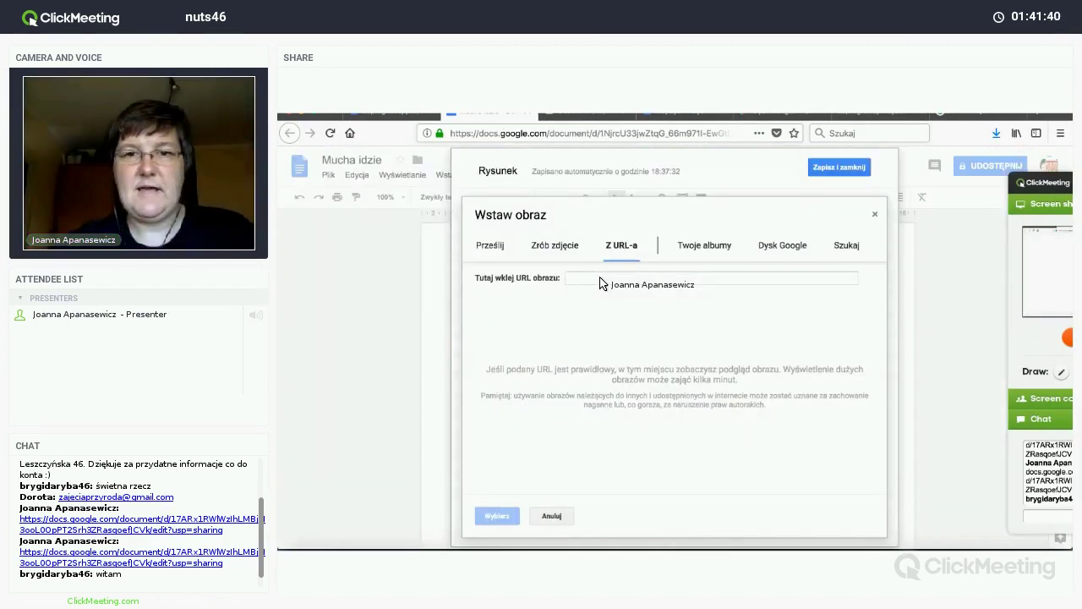
{"action": "left_click", "coordinate": [600, 279]}
{"action": "key", "text": "ctrl+v"}
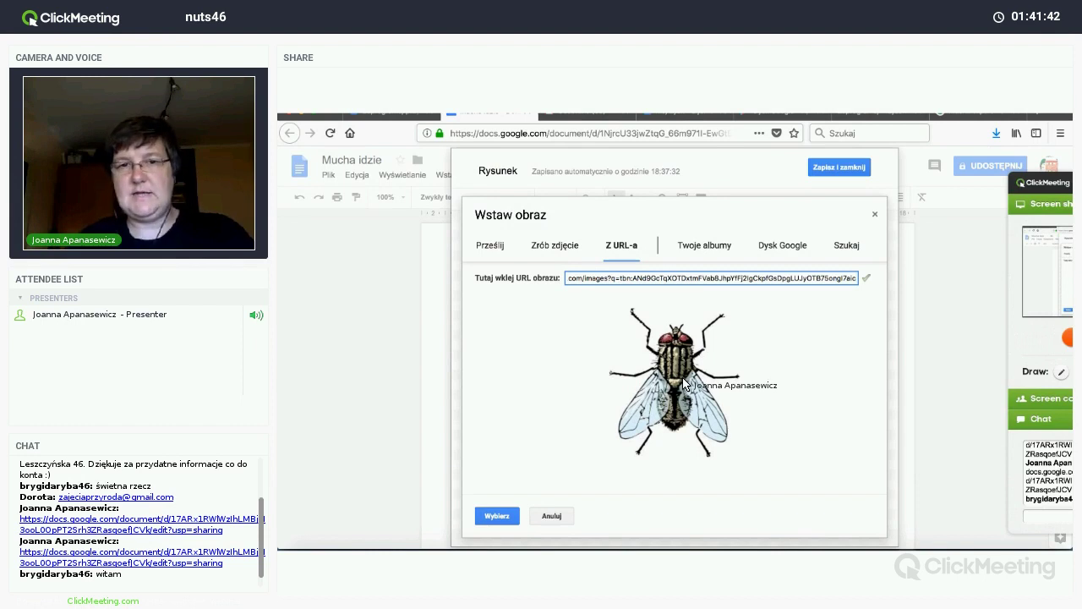
Step: Insert the housefly picture and shrink it to fit the grid's centre cell
{"action": "left_click", "coordinate": [497, 517]}
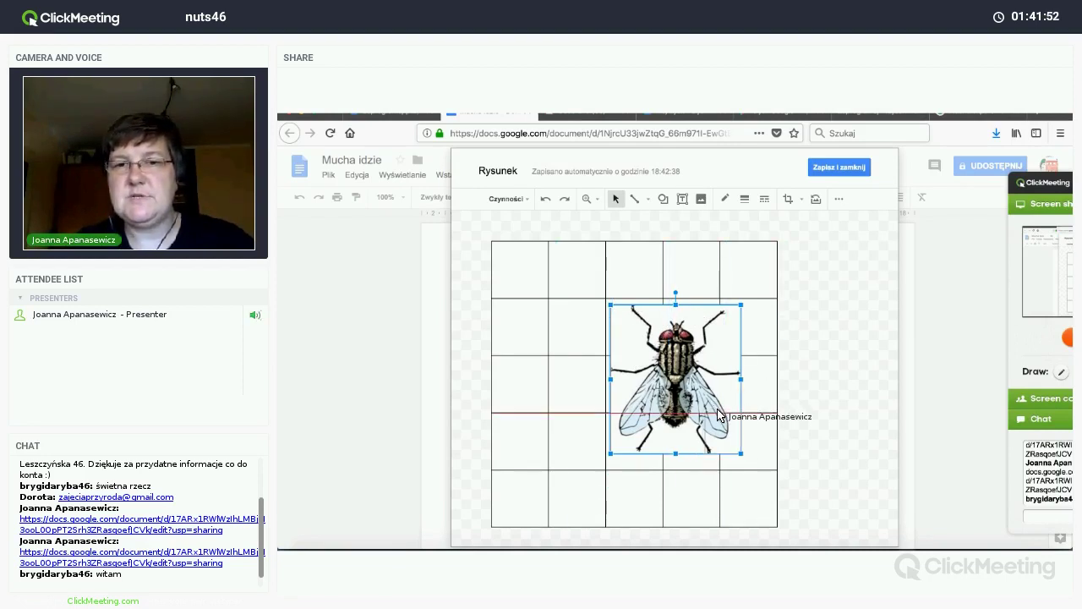
{"action": "left_click_drag", "start_coordinate": [610, 304], "coordinate": [641, 389]}
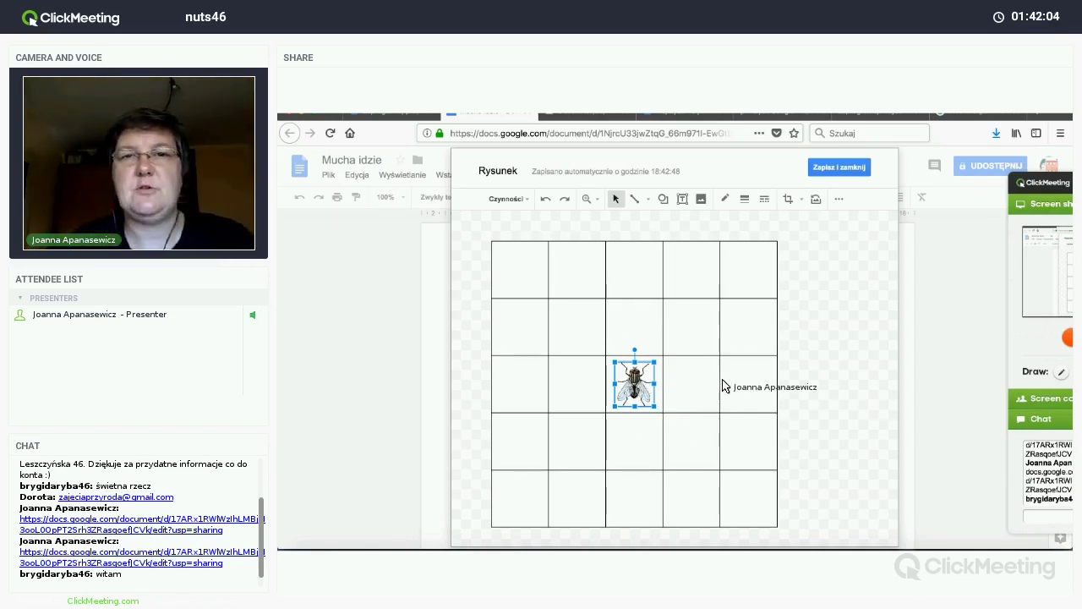
{"action": "left_click", "coordinate": [683, 200]}
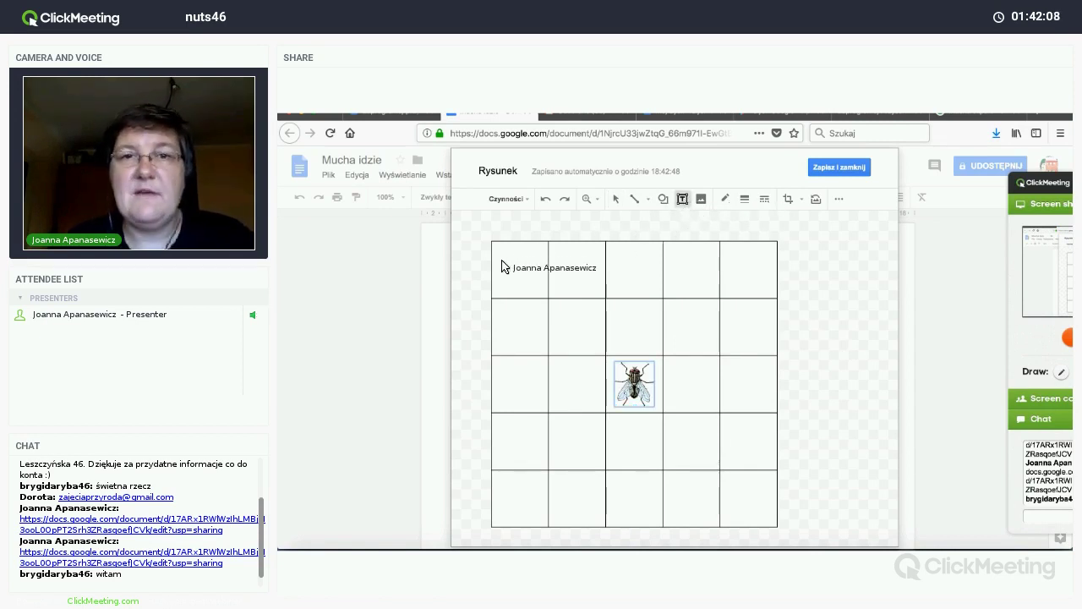
Step: Add a g...ra text box in the top-left cell and a duplicate for the second cell
{"action": "left_click_drag", "start_coordinate": [497, 260], "coordinate": [540, 284]}
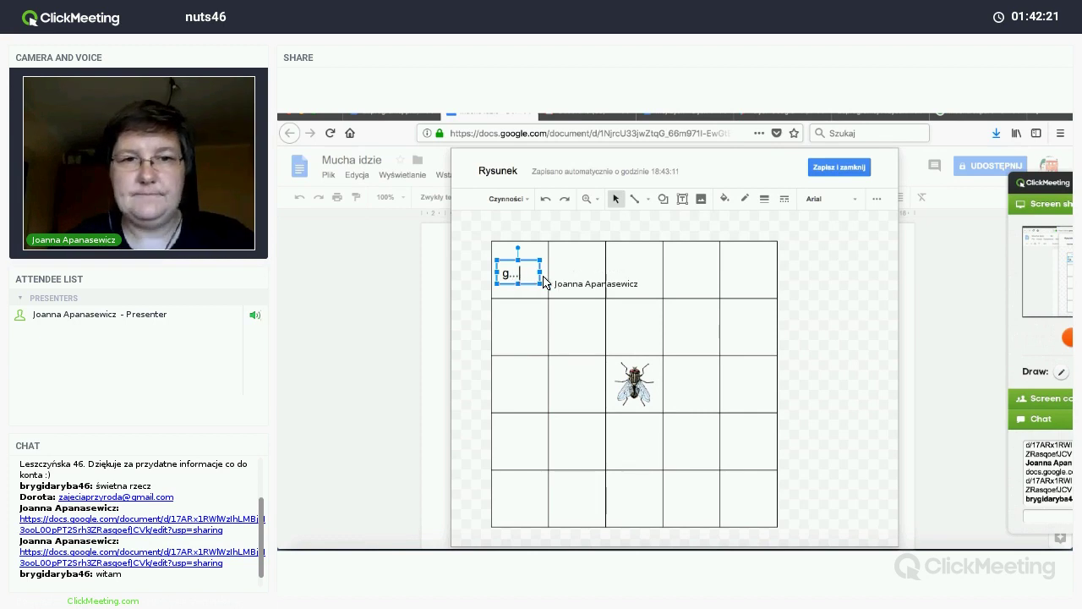
{"action": "type", "text": "ra"}
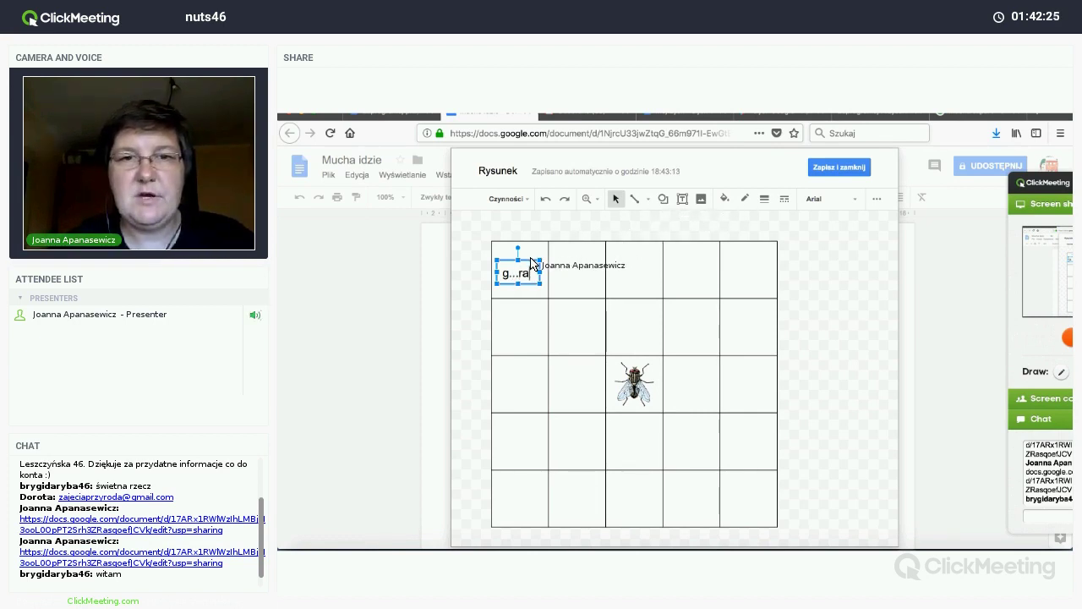
{"action": "key", "text": "ctrl+d"}
{"action": "left_click_drag", "start_coordinate": [538, 277], "coordinate": [584, 264]}
{"action": "left_click", "coordinate": [524, 277]}
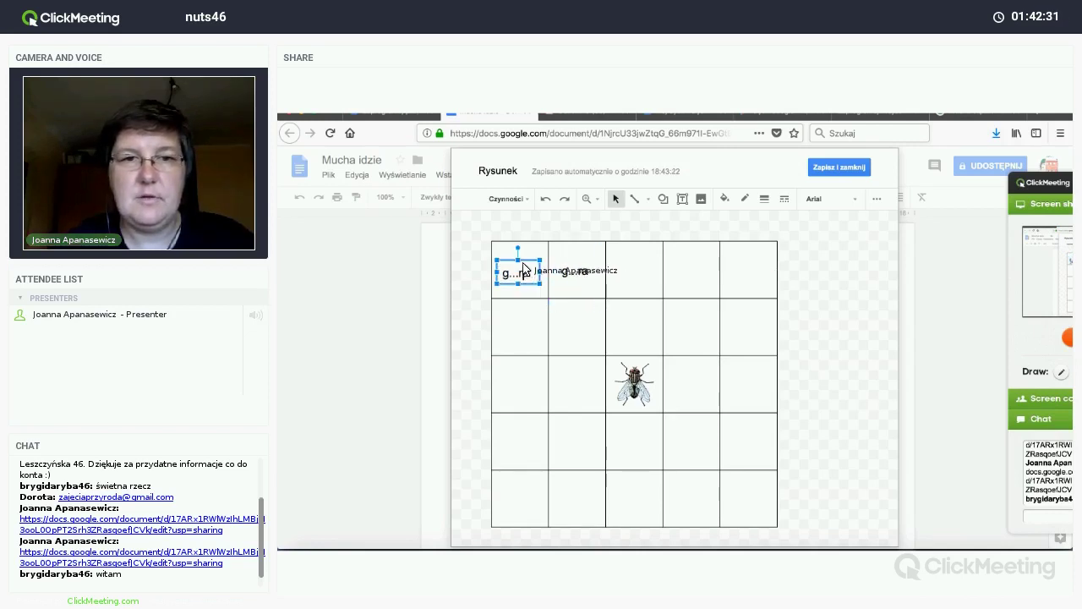
{"action": "left_click_drag", "start_coordinate": [524, 262], "coordinate": [525, 260]}
{"action": "left_click", "coordinate": [580, 274]}
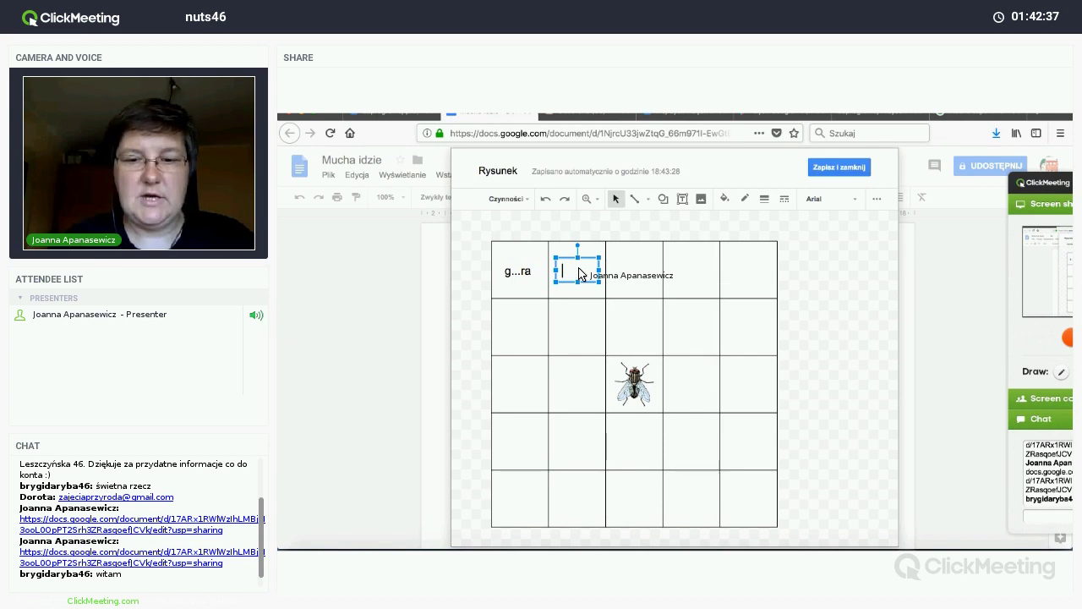
{"action": "type", "text": "ra"}
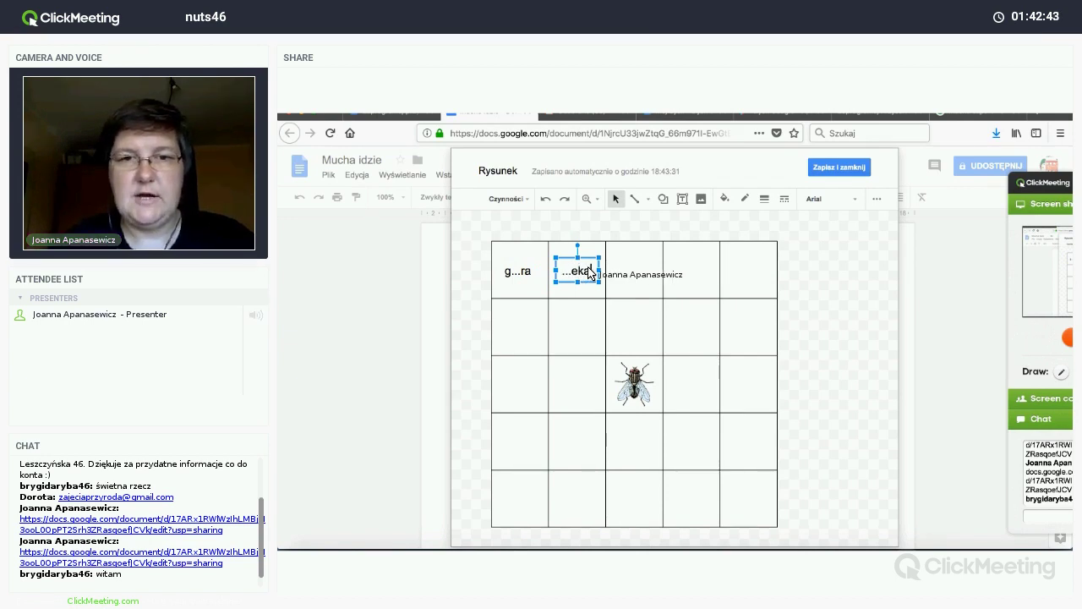
Step: Duplicate word boxes across the top row (...mura, ko...eń, bi...rko) and put bi...rko in row 2
{"action": "key", "text": "ctrl+d"}
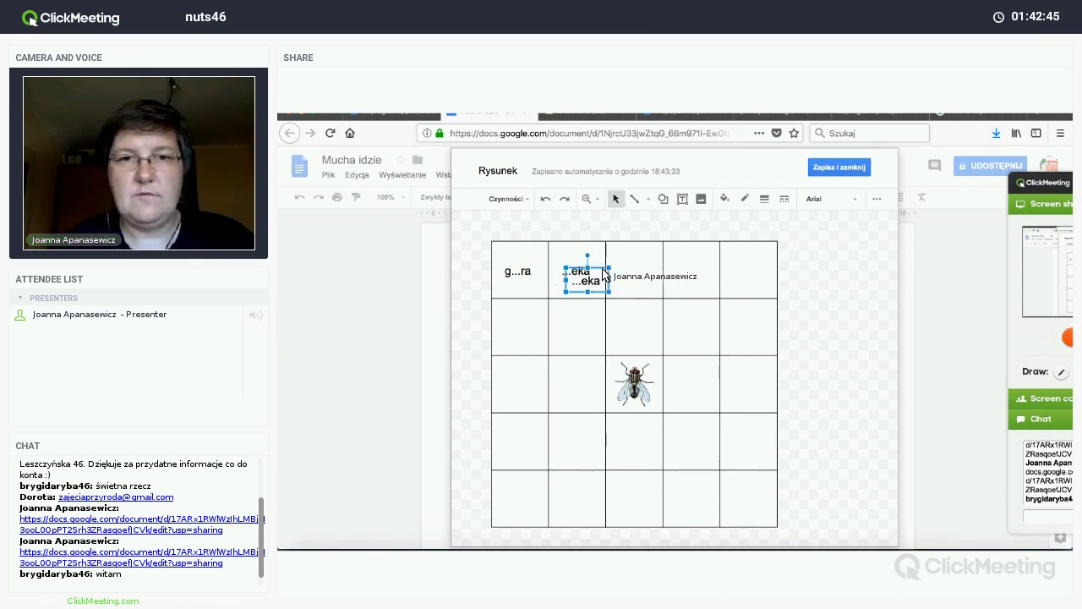
{"action": "left_click_drag", "start_coordinate": [596, 274], "coordinate": [640, 274]}
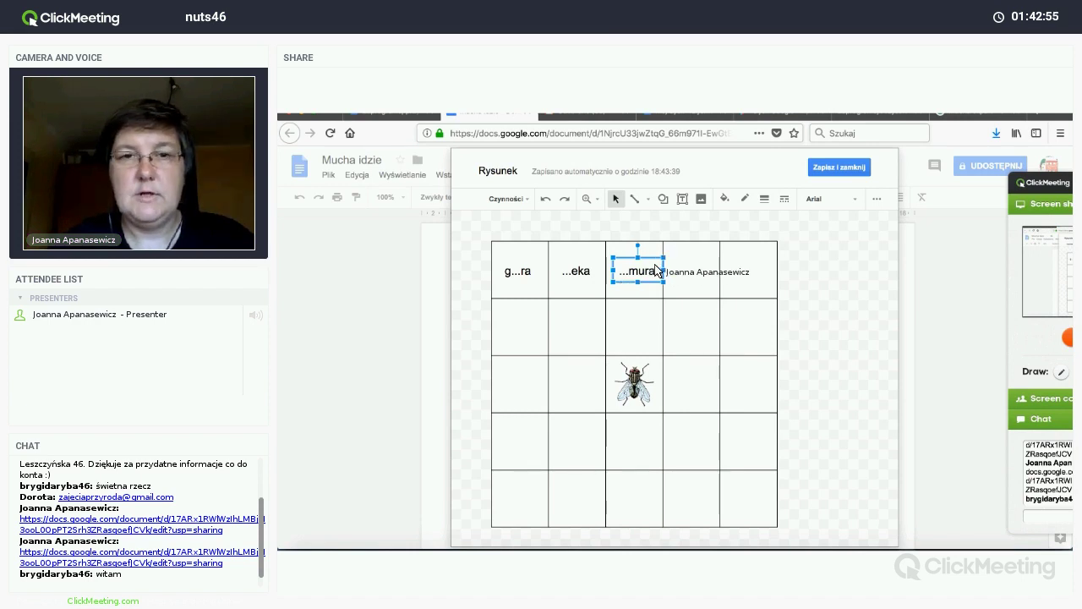
{"action": "key", "text": "ctrl+d"}
{"action": "left_click_drag", "start_coordinate": [662, 272], "coordinate": [698, 278]}
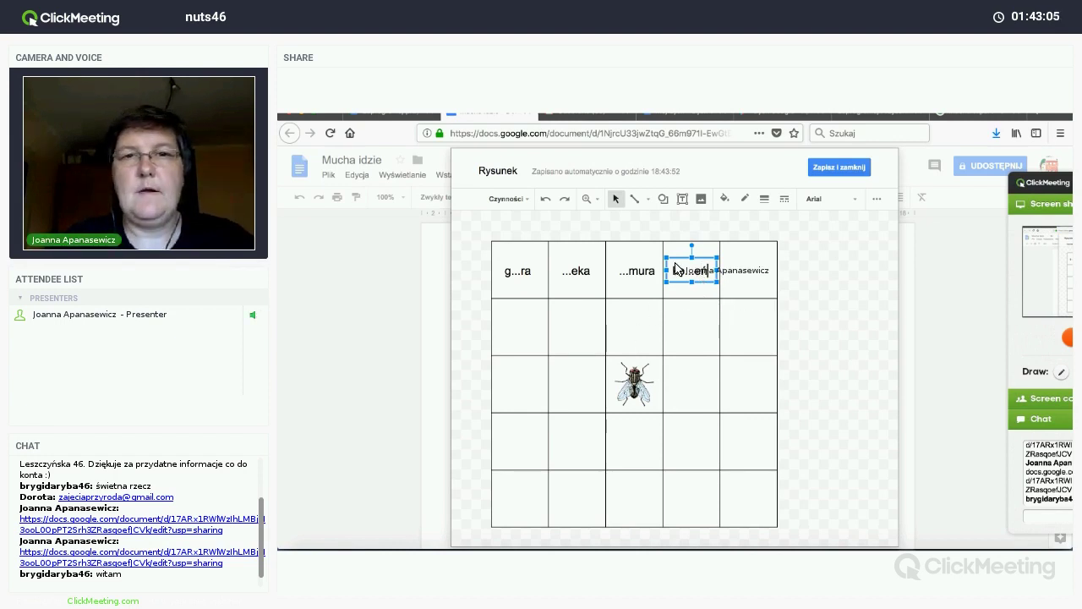
{"action": "key", "text": "ctrl+d"}
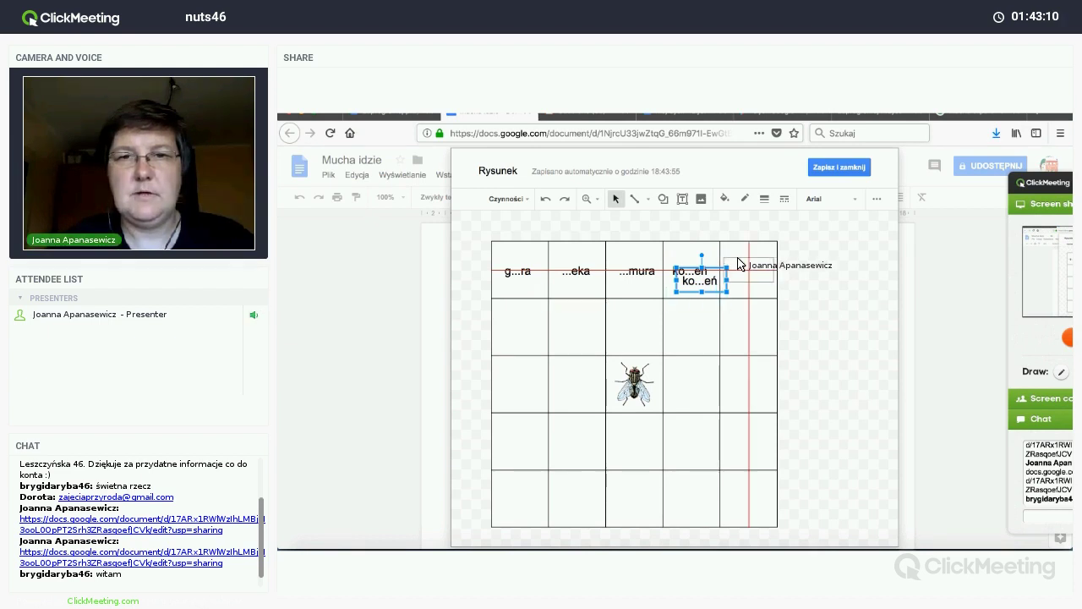
{"action": "left_click_drag", "start_coordinate": [740, 264], "coordinate": [744, 270]}
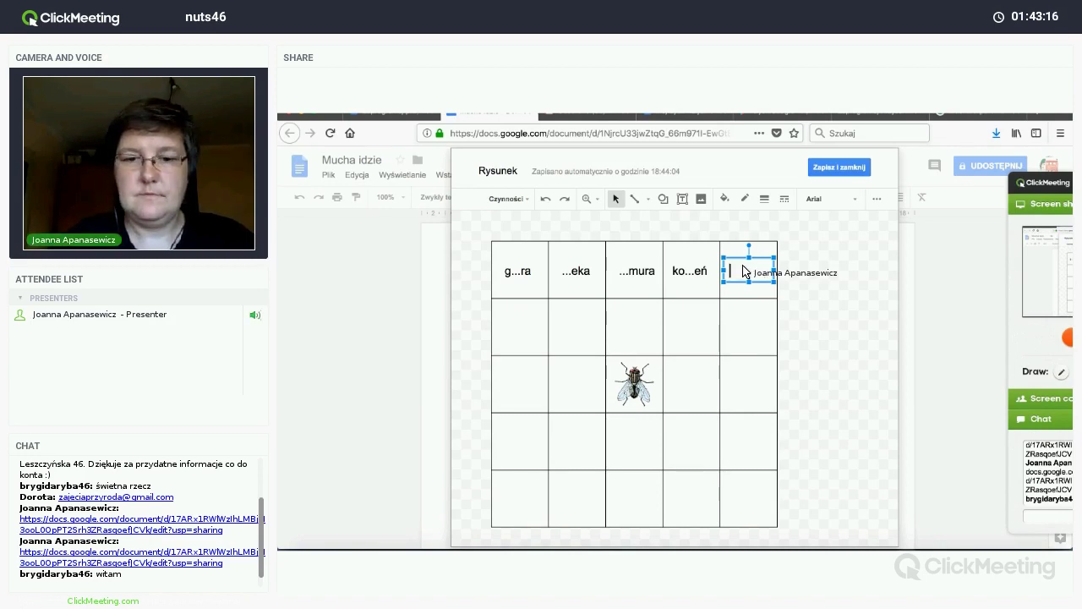
{"action": "type", "text": "i...rko"}
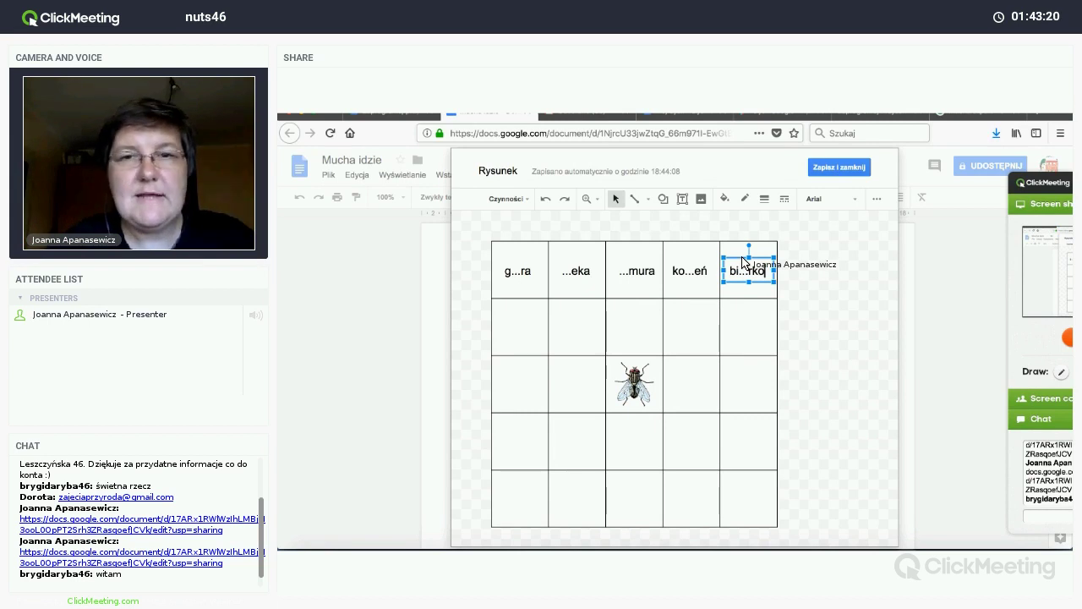
{"action": "key", "text": "ctrl+d"}
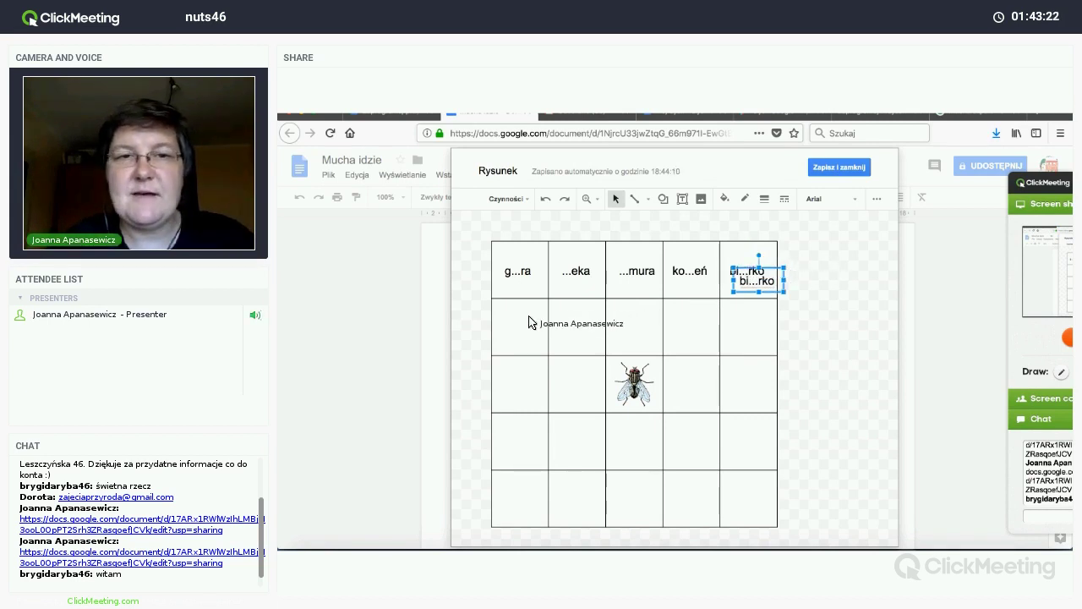
{"action": "left_click_drag", "start_coordinate": [529, 322], "coordinate": [503, 304]}
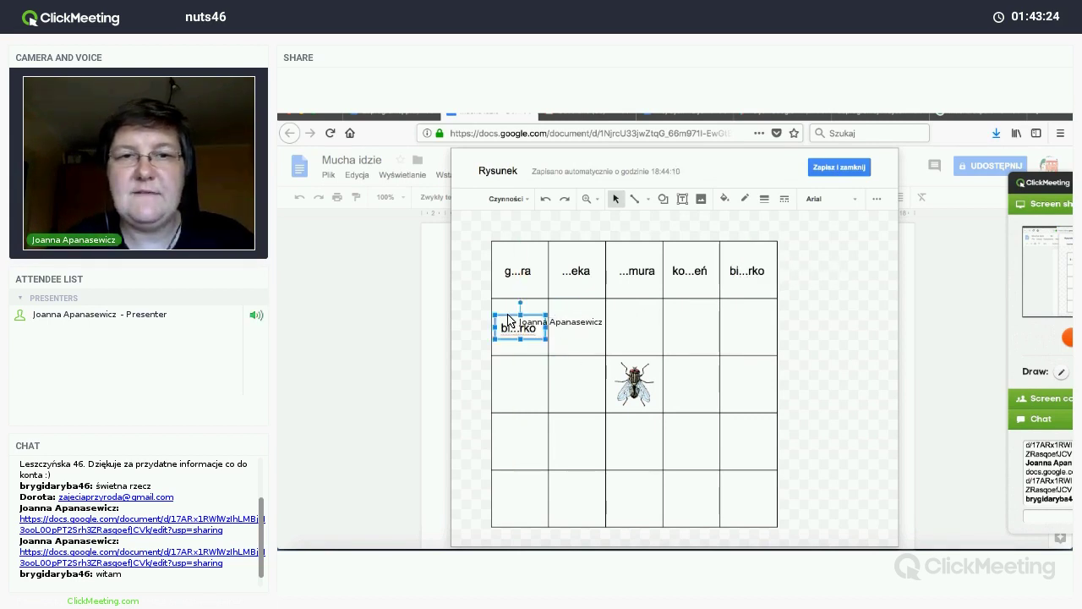
Step: Duplicate the first four top-row words and move the copies into the lower rows
{"action": "left_click", "coordinate": [508, 270]}
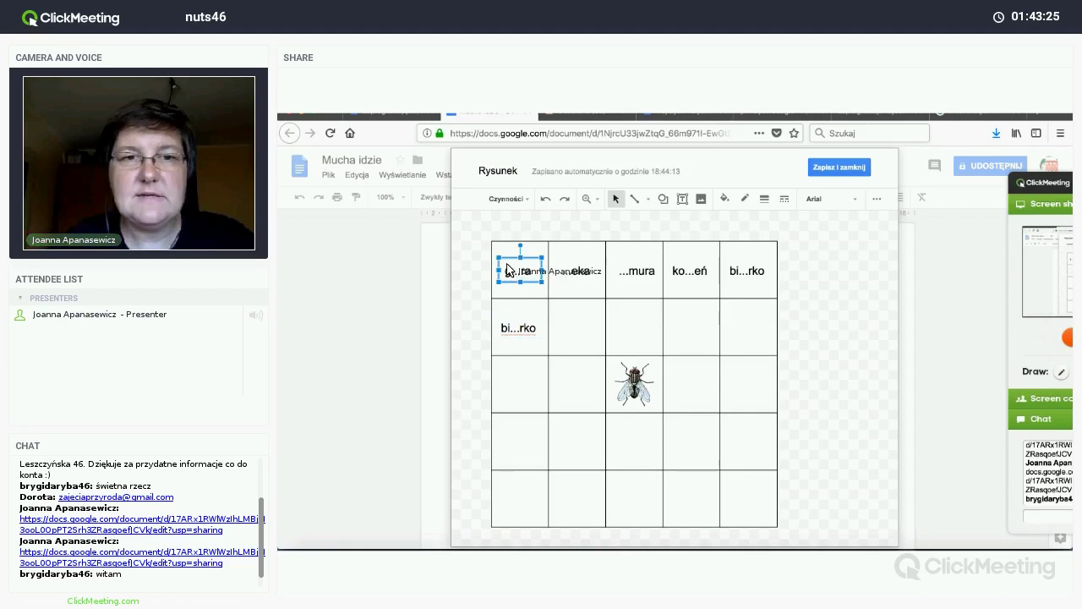
{"action": "left_click", "coordinate": [578, 271], "text": "shift"}
{"action": "left_click", "coordinate": [638, 271], "text": "shift"}
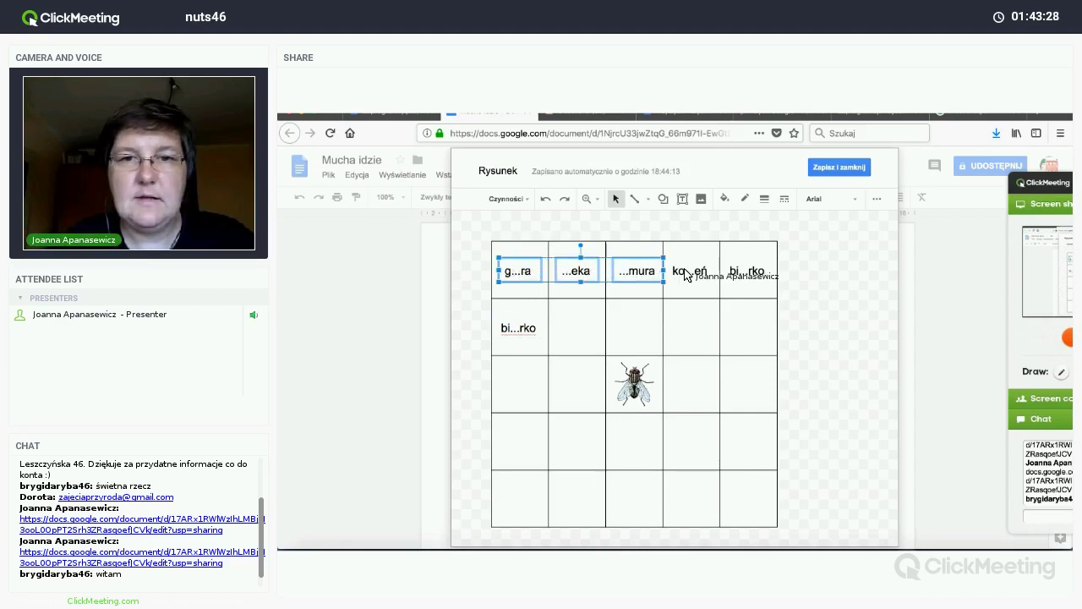
{"action": "left_click", "coordinate": [686, 271], "text": "shift"}
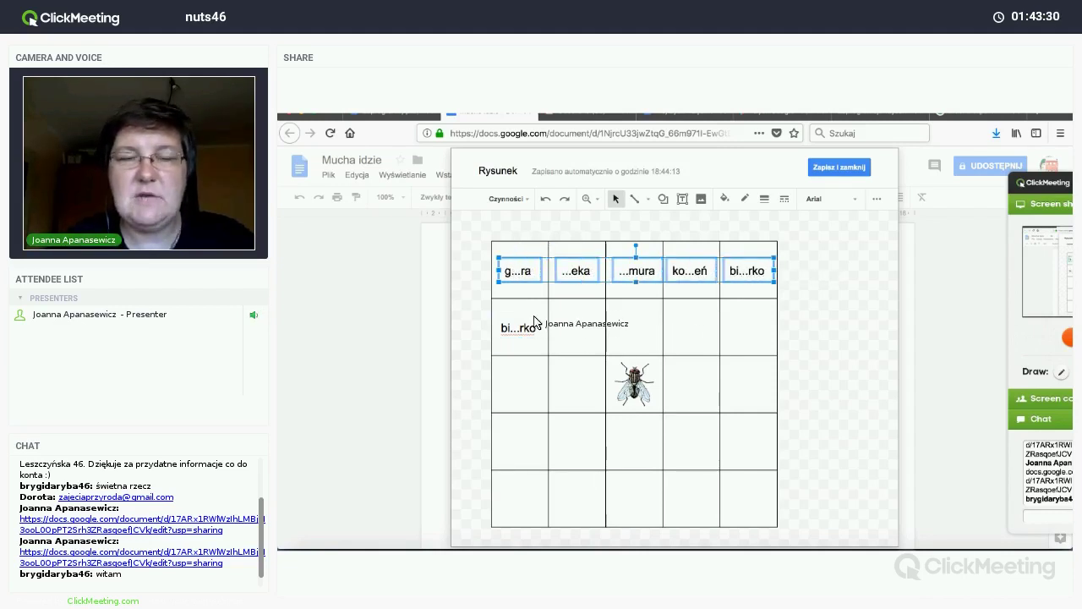
{"action": "key", "text": "ctrl+d"}
{"action": "left_click_drag", "start_coordinate": [534, 298], "coordinate": [524, 459]}
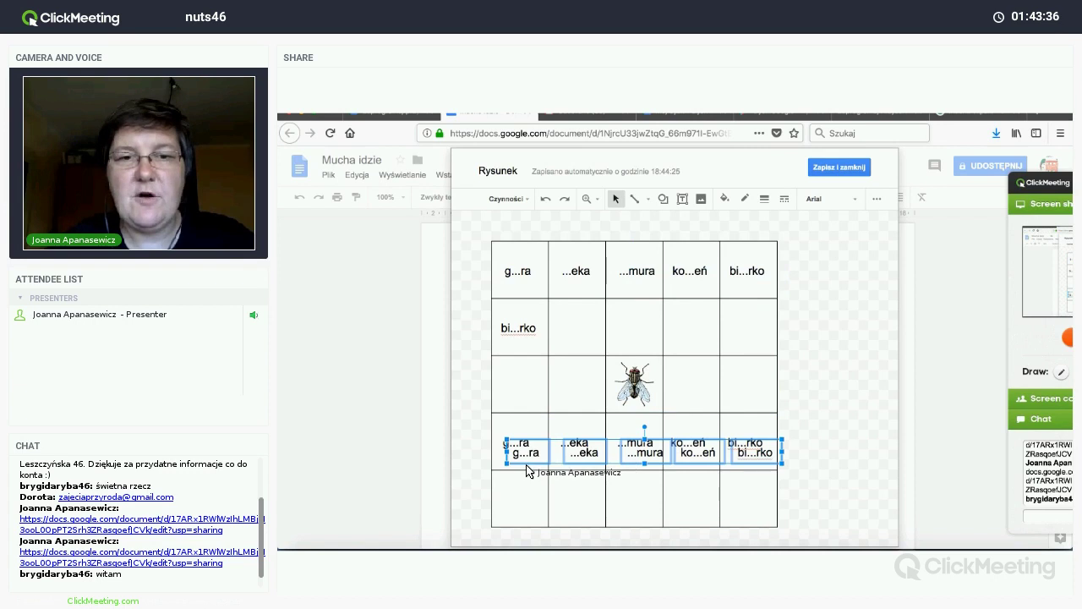
{"action": "left_click_drag", "start_coordinate": [526, 511], "coordinate": [525, 514]}
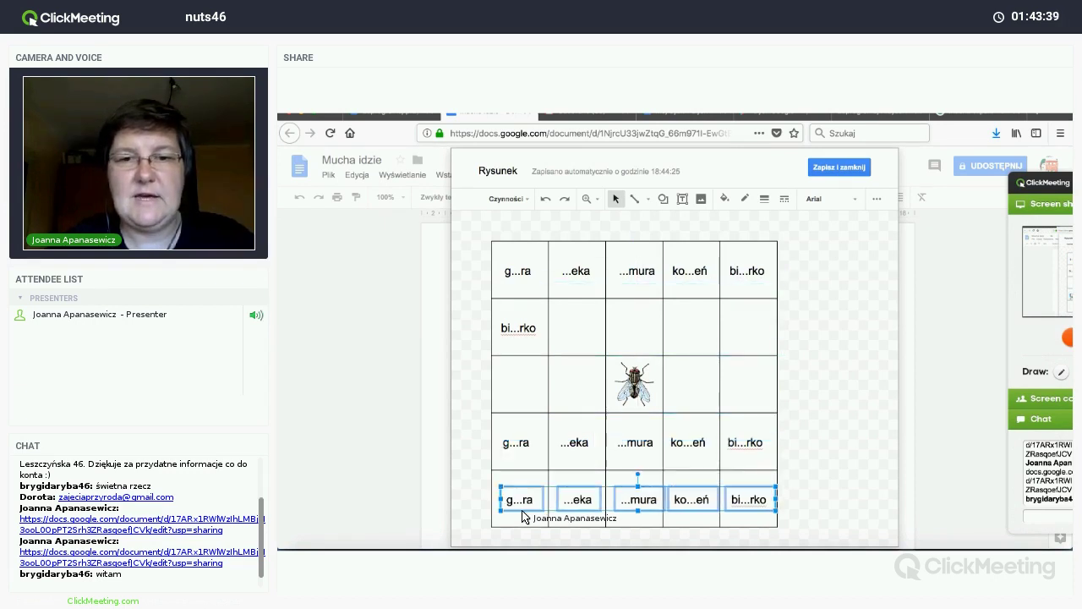
Step: Place bi...rko copies in row 3's first, second and fourth cells
{"action": "left_click", "coordinate": [524, 338]}
{"action": "key", "text": "ctrl+d"}
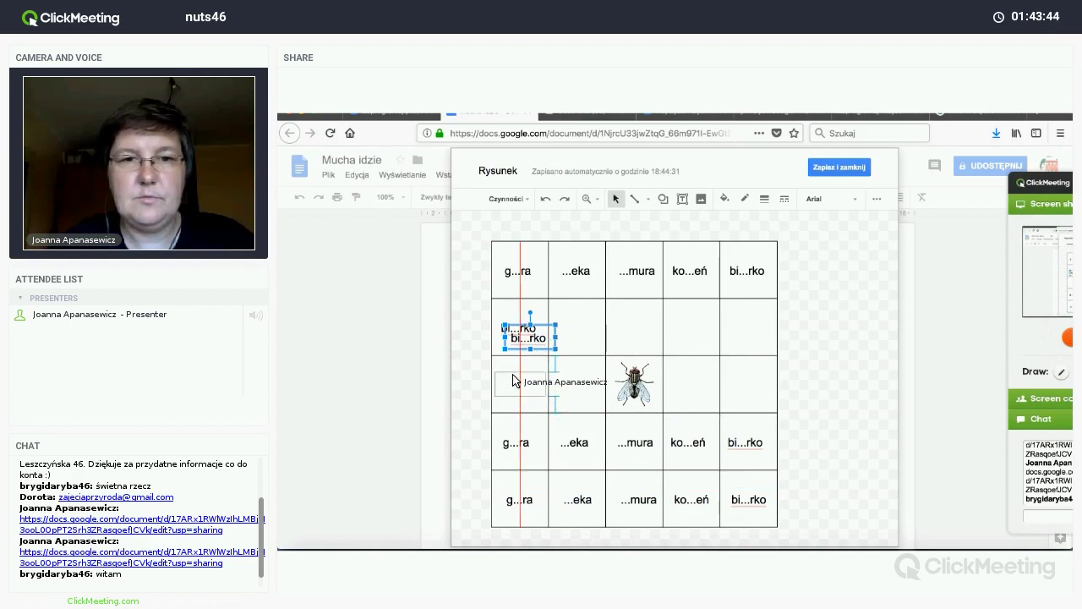
{"action": "left_click_drag", "start_coordinate": [526, 338], "coordinate": [518, 384]}
{"action": "left_click", "coordinate": [519, 331]}
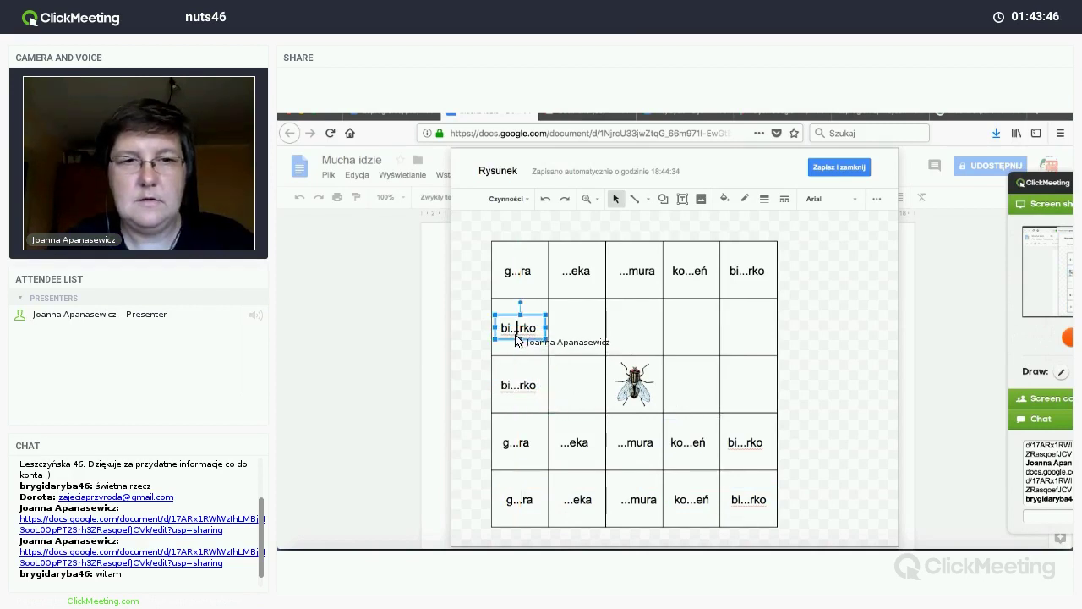
{"action": "key", "text": "ctrl+d"}
{"action": "left_click_drag", "start_coordinate": [521, 334], "coordinate": [682, 382]}
{"action": "left_click", "coordinate": [536, 327]}
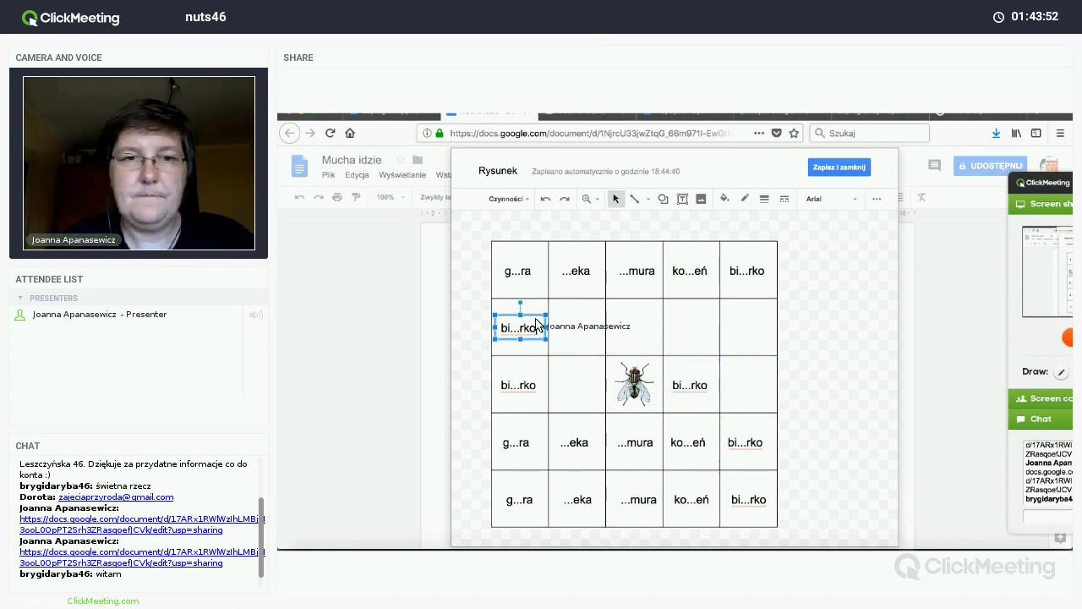
{"action": "left_click_drag", "start_coordinate": [533, 324], "coordinate": [590, 381]}
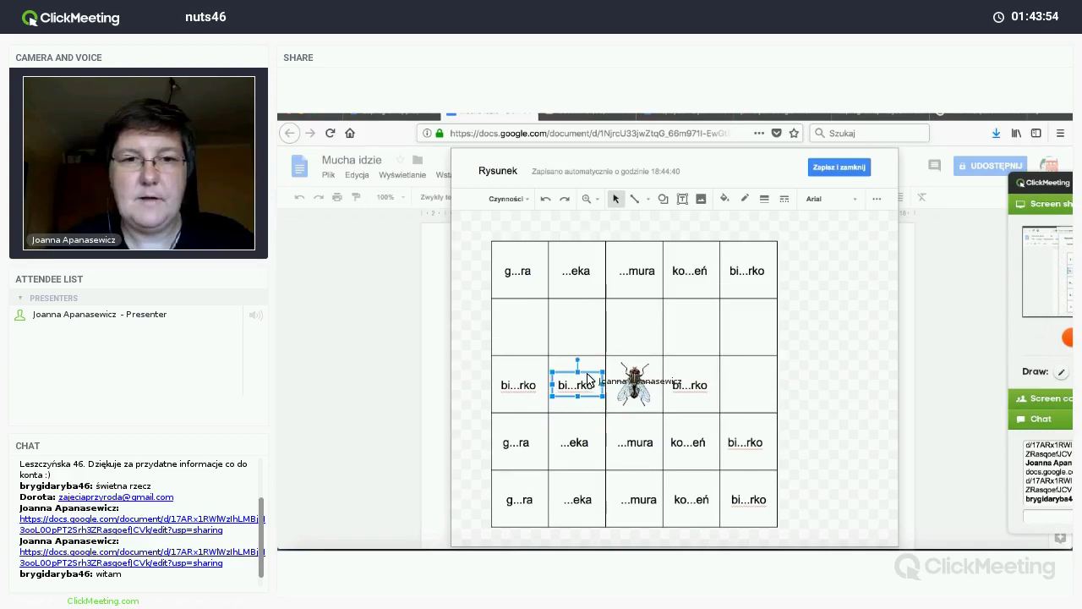
Step: Copy all five top-row words into row 2
{"action": "left_click", "coordinate": [512, 272]}
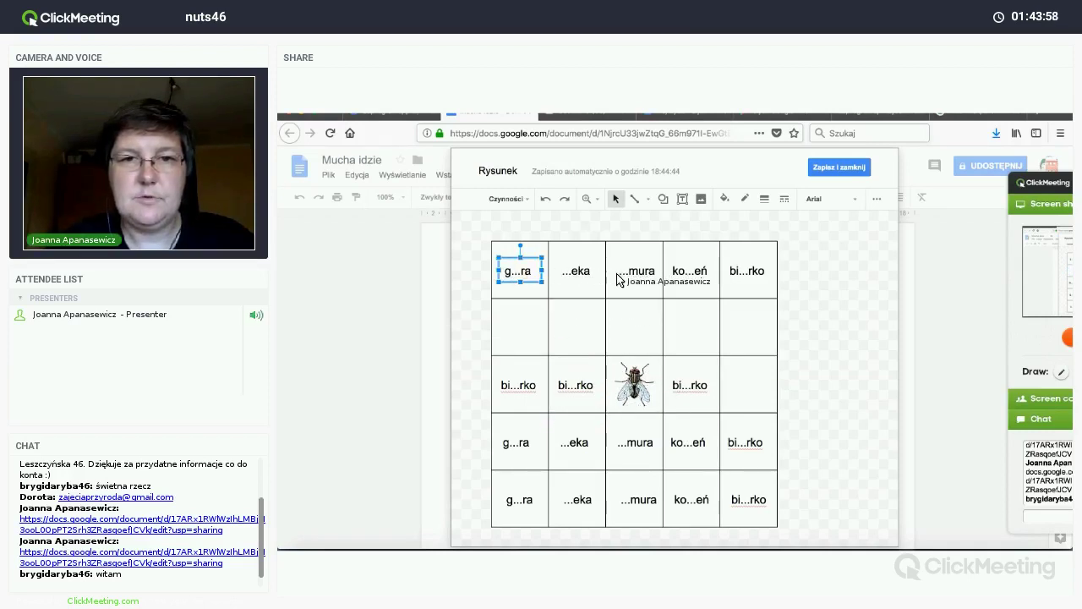
{"action": "left_click", "coordinate": [576, 271], "text": "shift"}
{"action": "left_click", "coordinate": [635, 270], "text": "shift"}
{"action": "left_click", "coordinate": [690, 270], "text": "shift"}
{"action": "left_click", "coordinate": [746, 271], "text": "shift"}
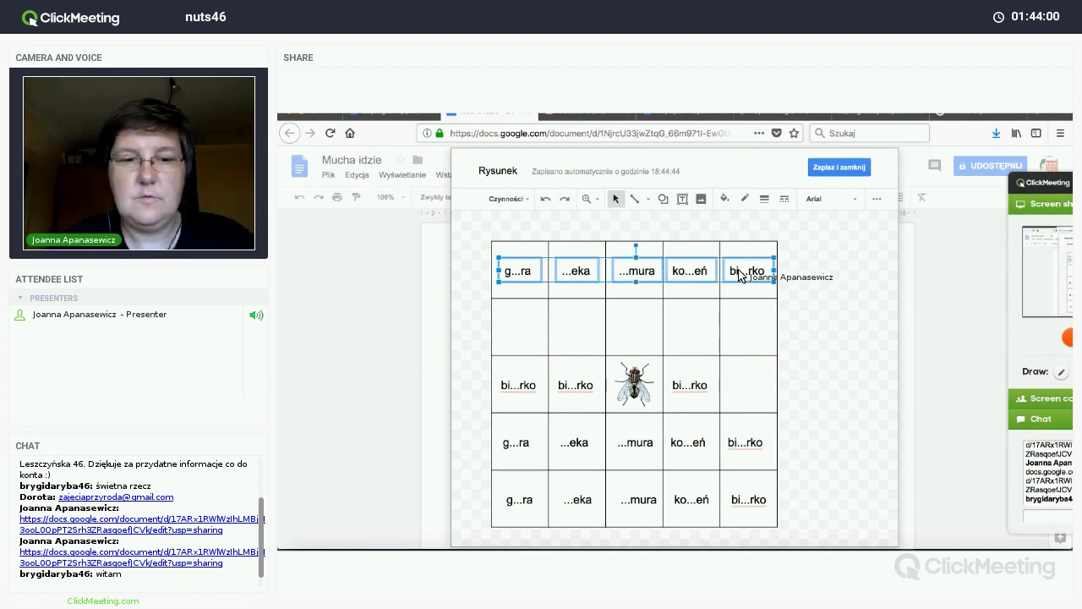
{"action": "key", "text": "ctrl+d"}
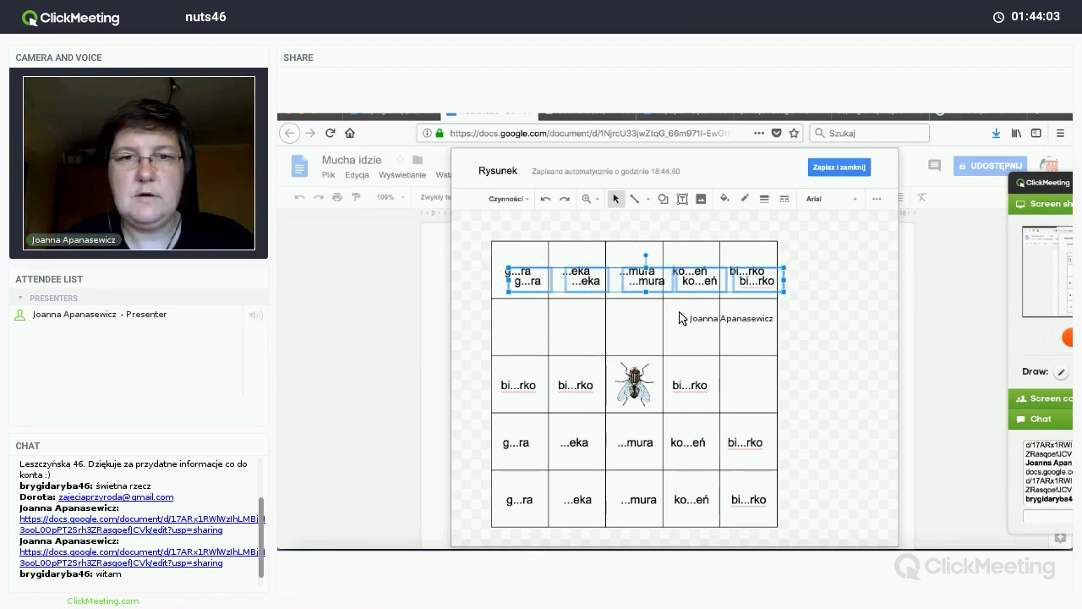
{"action": "left_click_drag", "start_coordinate": [679, 317], "coordinate": [690, 317]}
Step: Add a bi...rko copy to row 3's last cell
{"action": "left_click", "coordinate": [691, 385]}
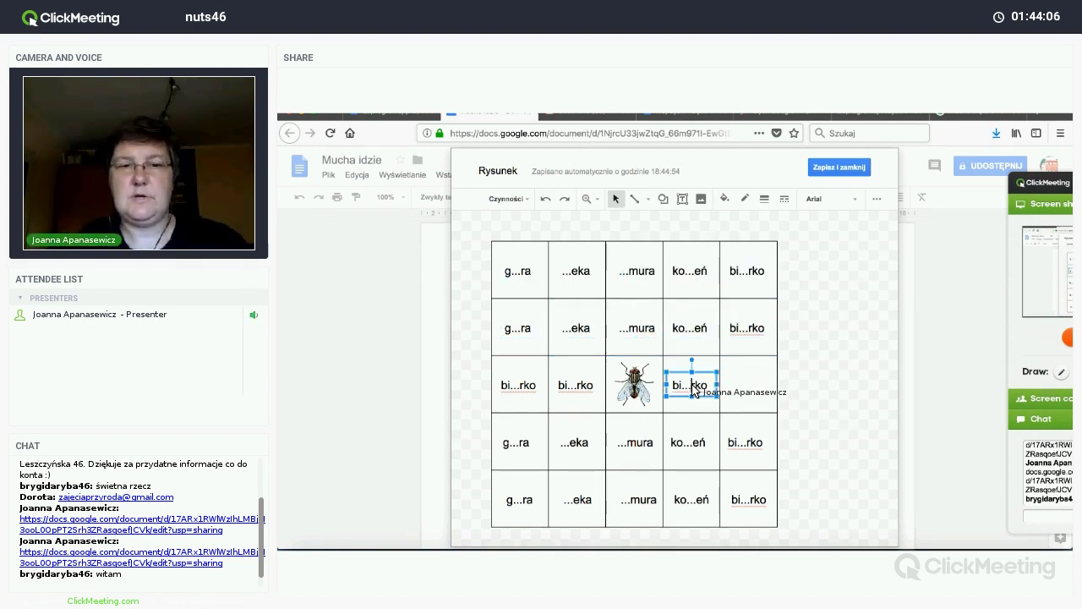
{"action": "key", "text": "ctrl+d"}
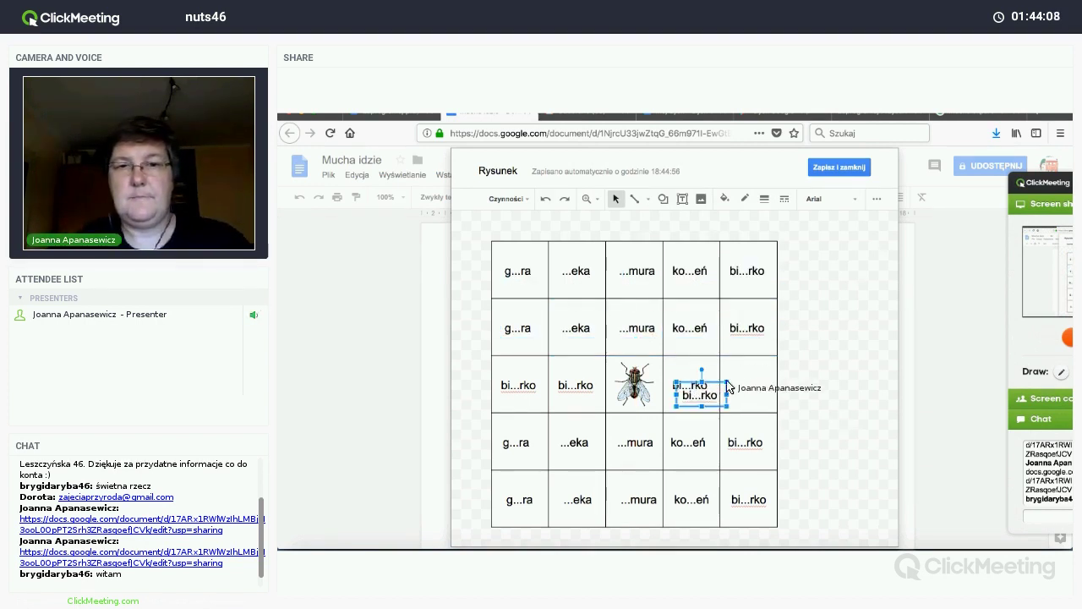
{"action": "left_click_drag", "start_coordinate": [749, 382], "coordinate": [744, 382]}
{"action": "left_click", "coordinate": [835, 383]}
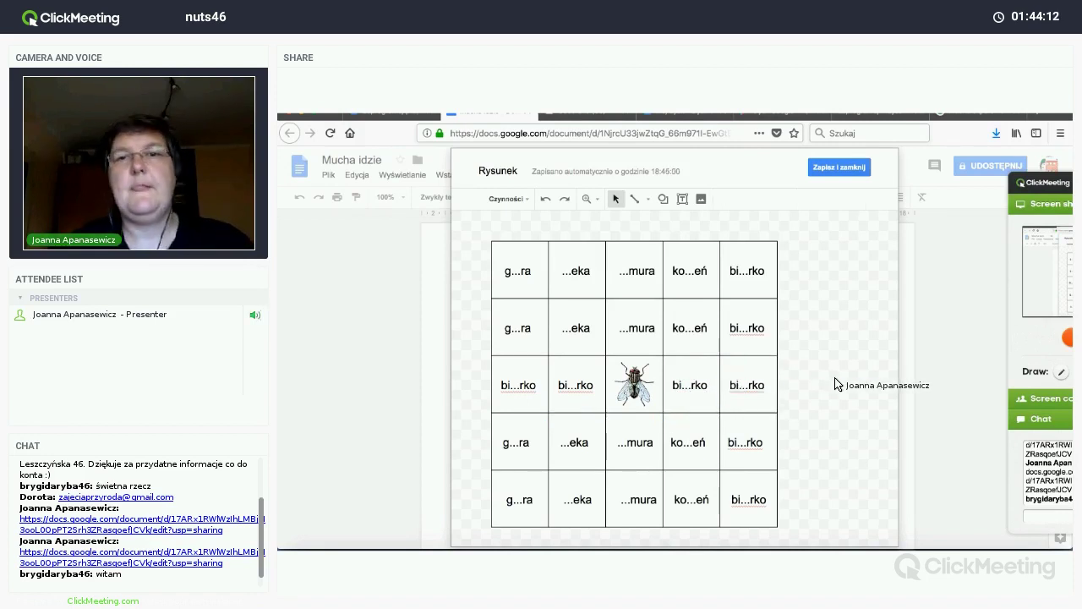
{"action": "left_click", "coordinate": [687, 388]}
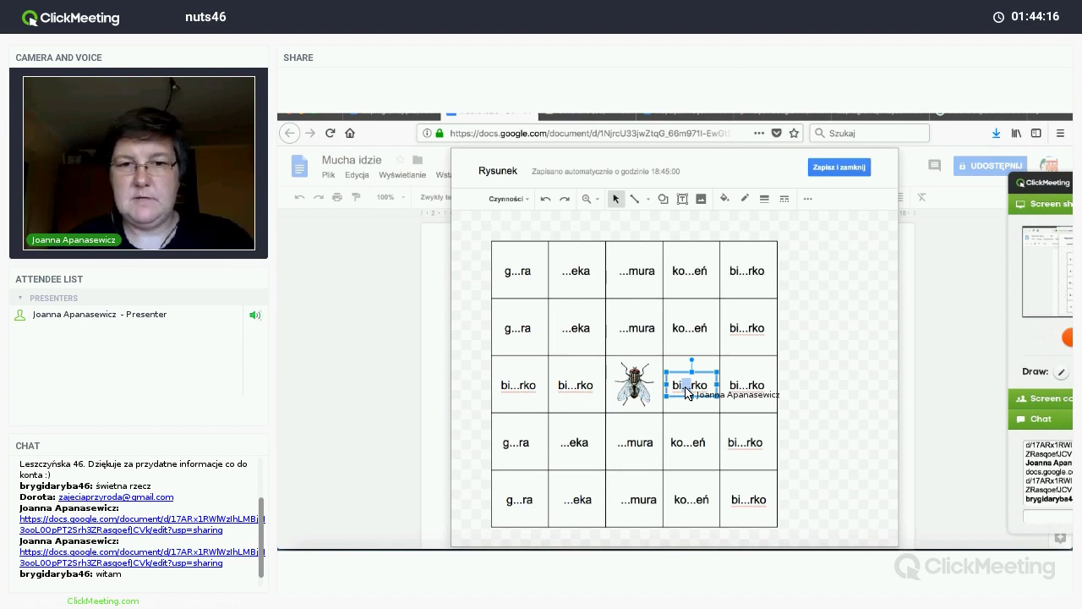
Step: Change the fly row's second word to stara...ak and align it with the cell border
{"action": "type", "text": "a"}
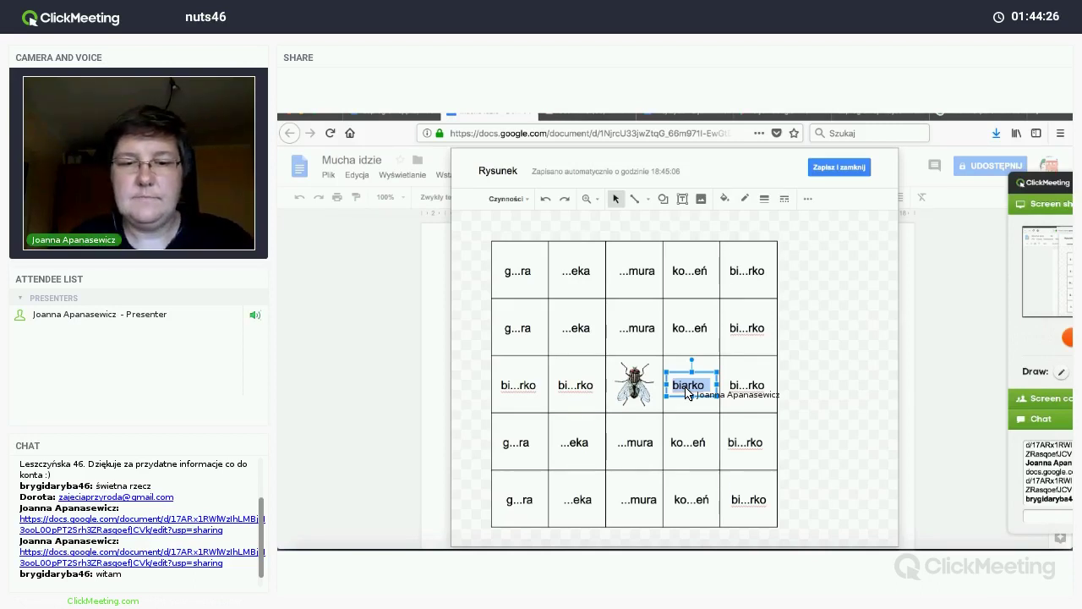
{"action": "left_click", "coordinate": [591, 391]}
{"action": "left_click_drag", "start_coordinate": [592, 391], "coordinate": [556, 392]}
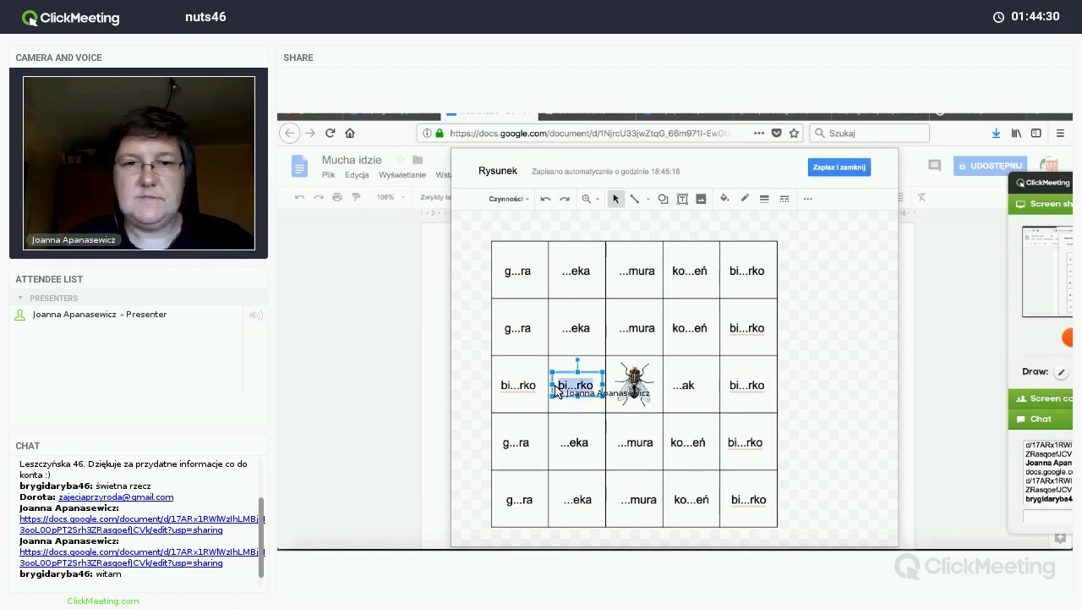
{"action": "type", "text": "stara"}
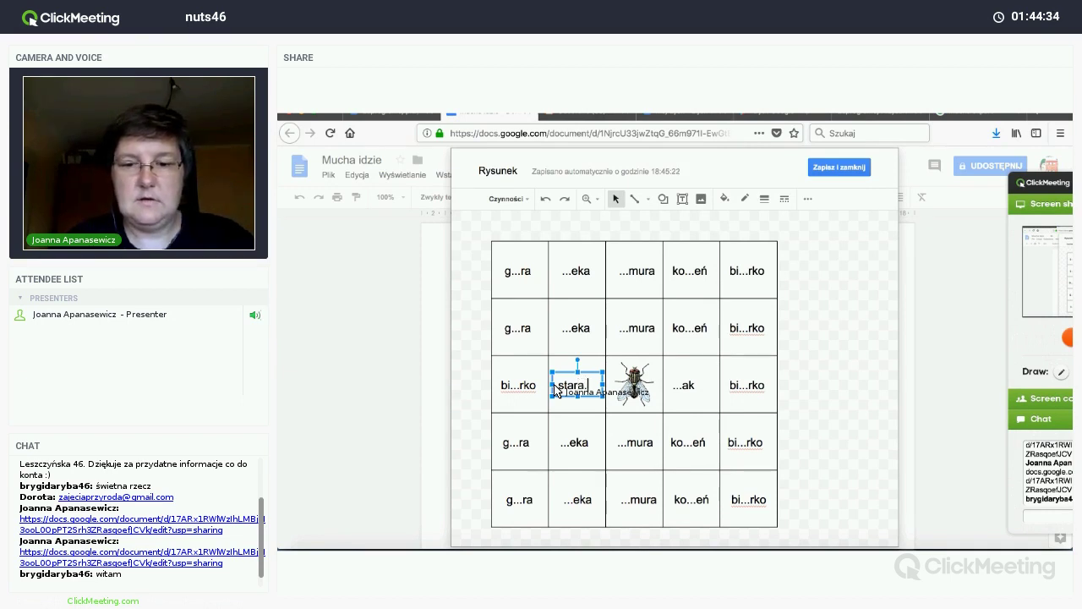
{"action": "type", "text": "...a"}
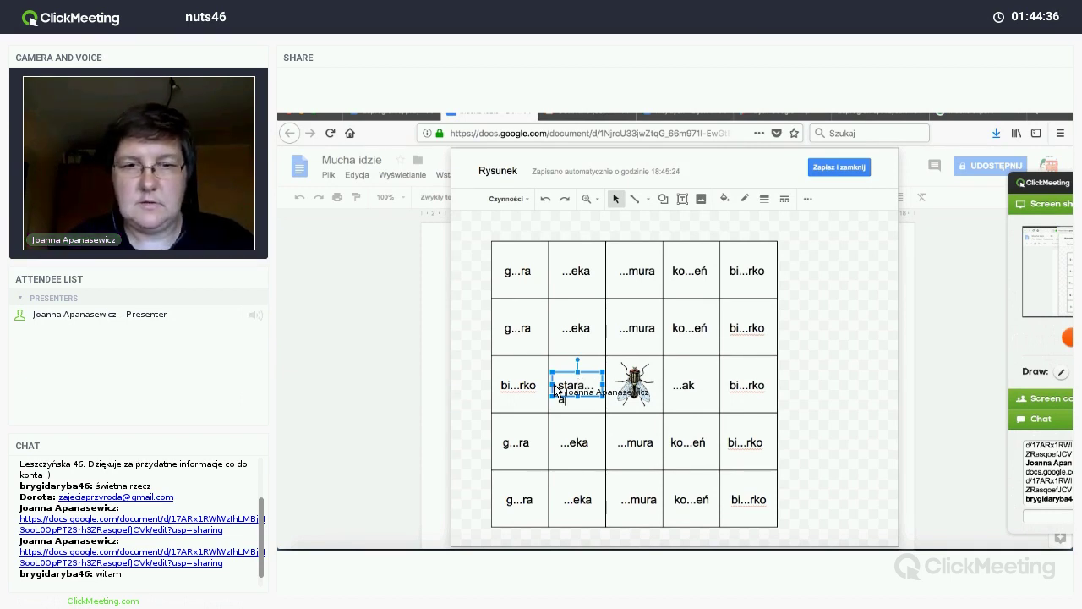
{"action": "type", "text": "k"}
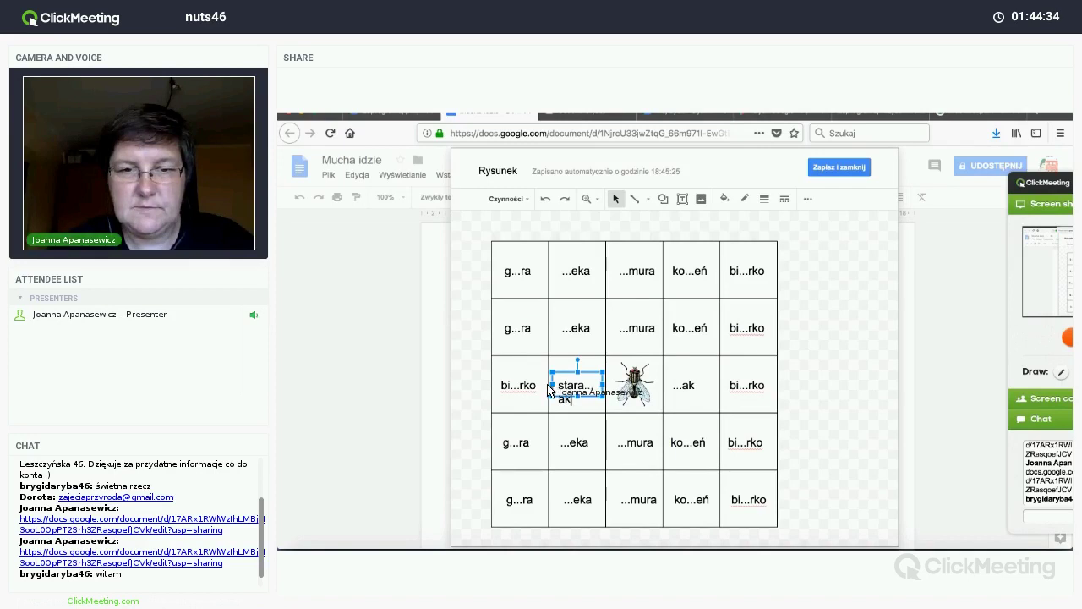
{"action": "left_click_drag", "start_coordinate": [553, 387], "coordinate": [606, 392]}
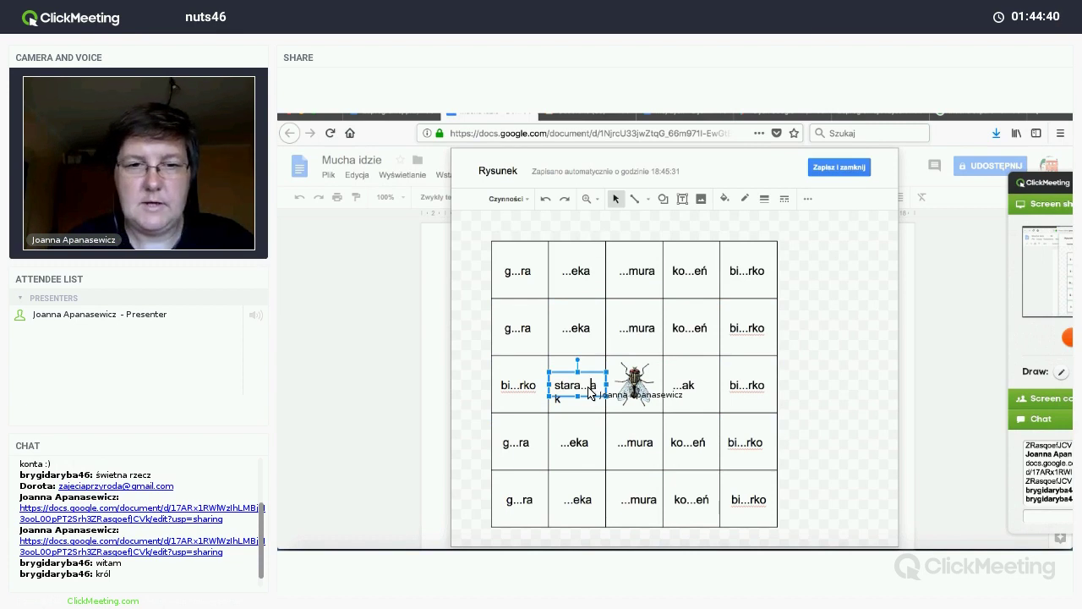
Step: Replace the fly row's first word with wie...ba and widen it to one line
{"action": "left_click", "coordinate": [526, 390]}
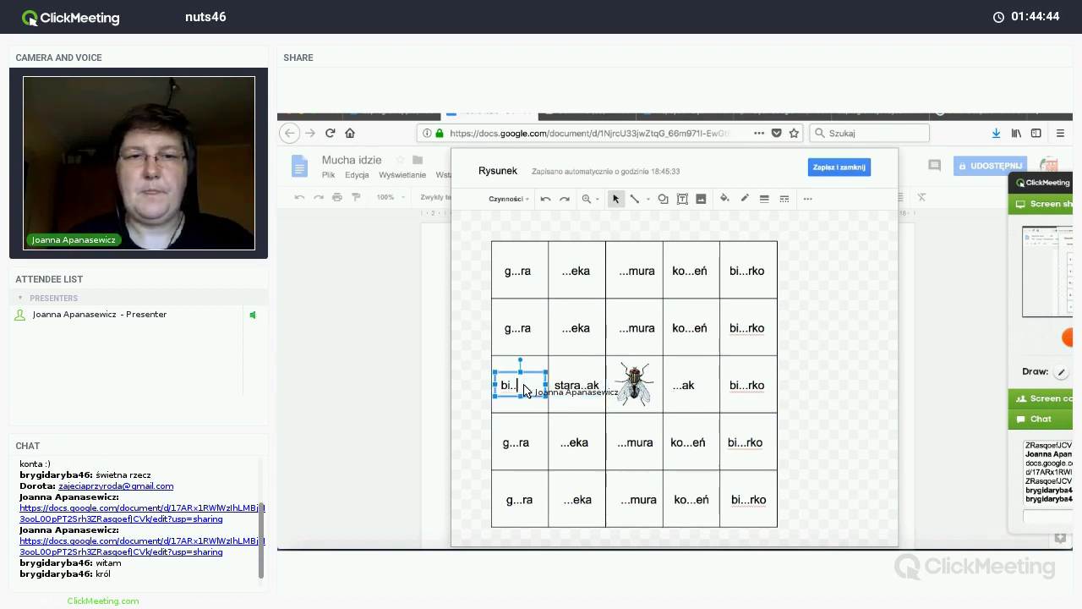
{"action": "key", "text": "BackSpace"}
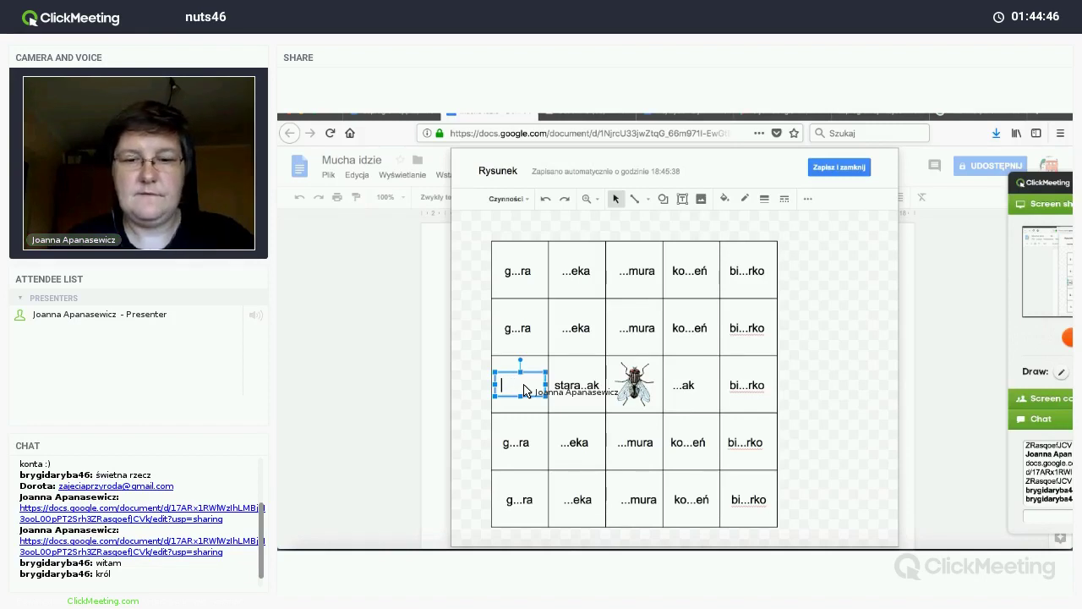
{"action": "type", "text": "wie..."}
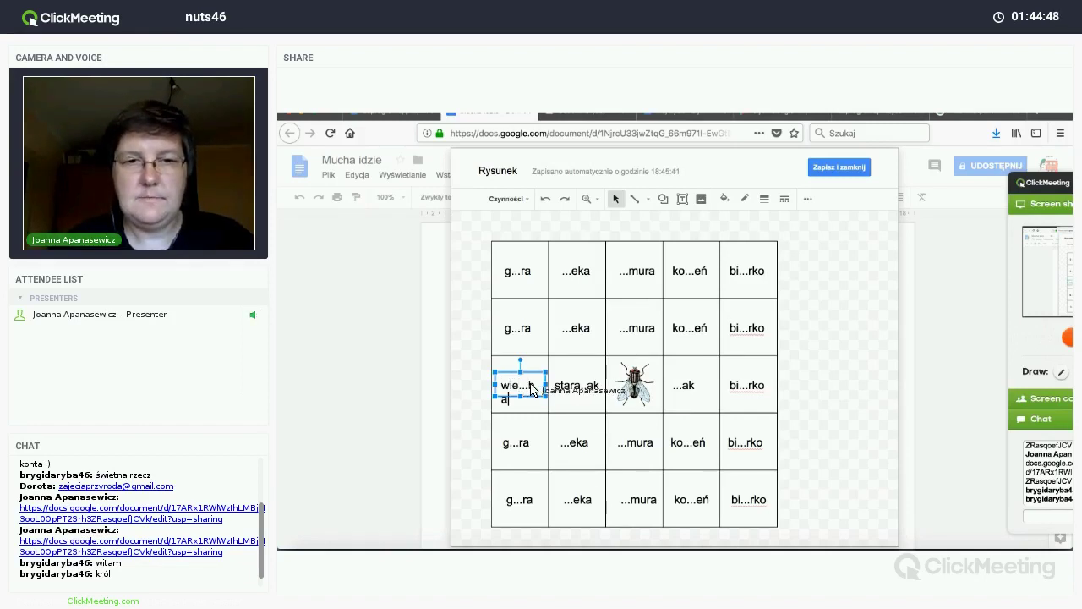
{"action": "type", "text": "ba"}
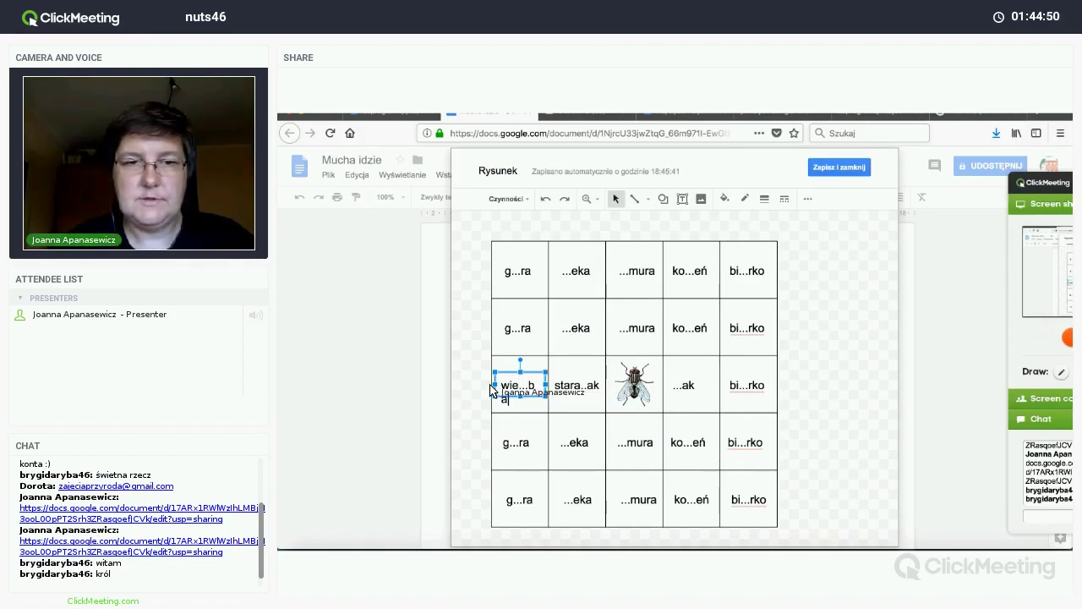
{"action": "left_click_drag", "start_coordinate": [494, 390], "coordinate": [490, 391]}
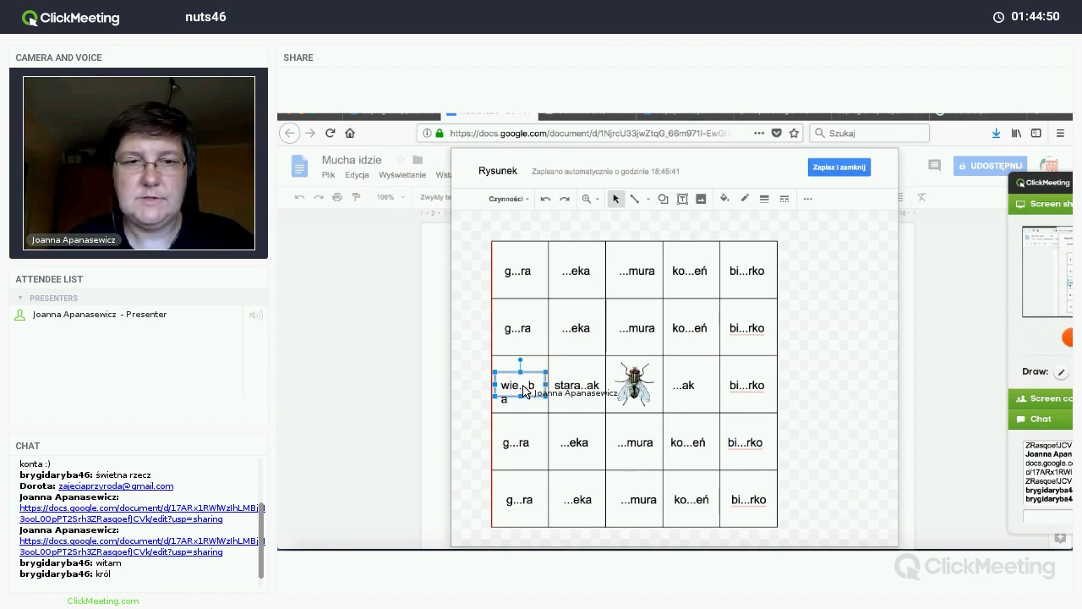
{"action": "left_click", "coordinate": [835, 401]}
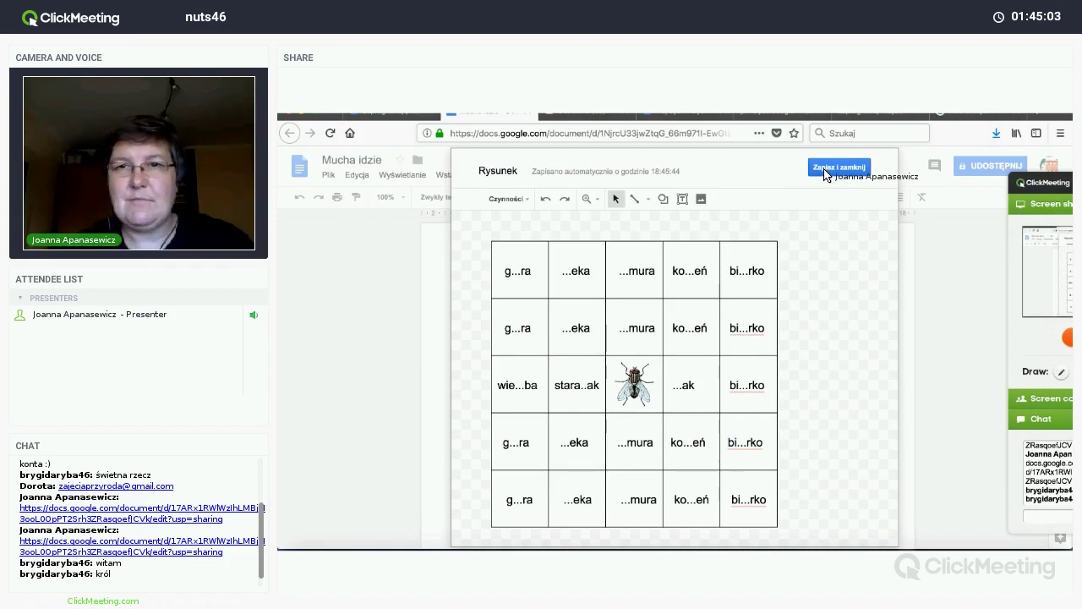
Step: Save the fly-grid drawing into the document and add a new line below the table
{"action": "left_click", "coordinate": [826, 174]}
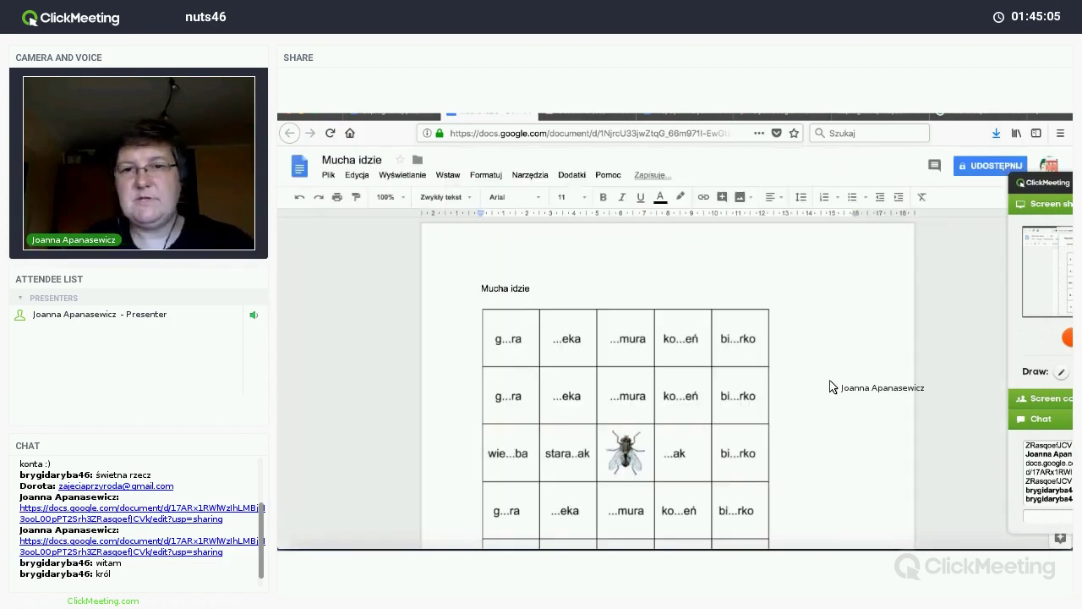
{"action": "scroll", "coordinate": [804, 406], "scroll_direction": "down", "scroll_amount": 3}
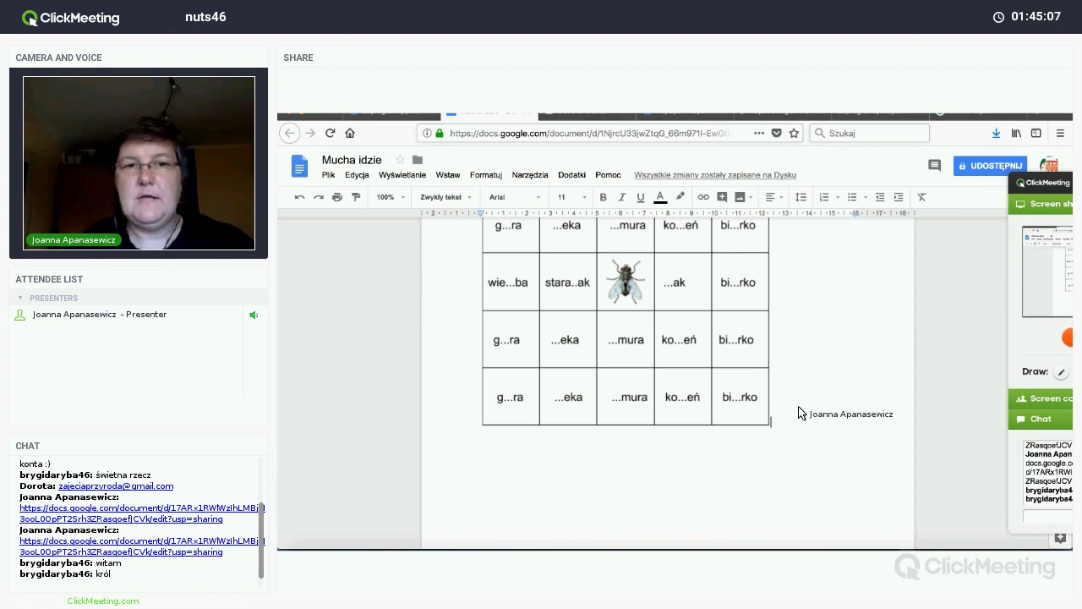
{"action": "key", "text": "Return"}
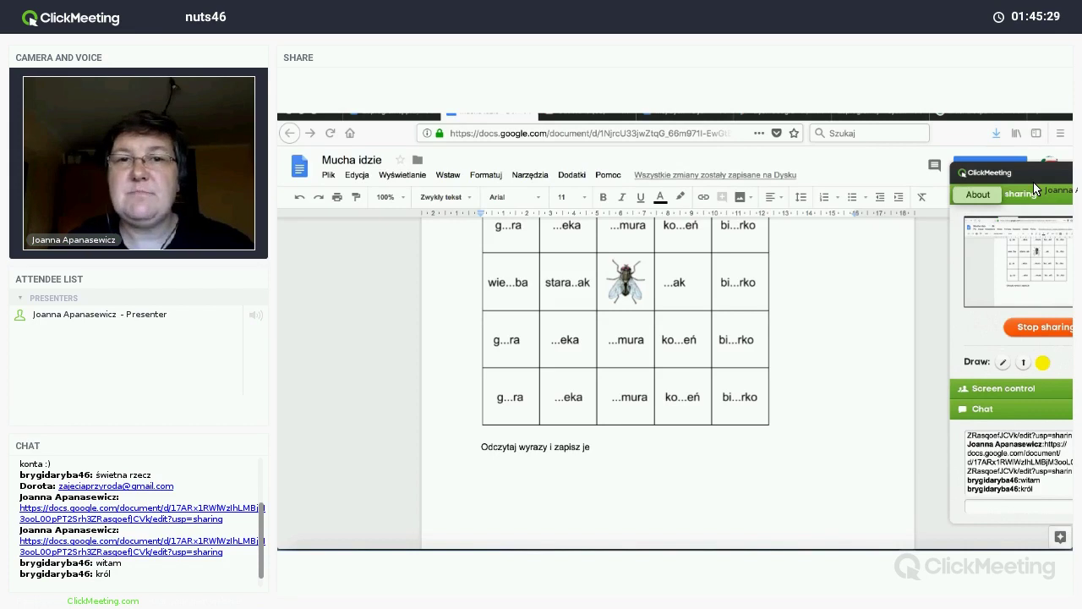
{"action": "scroll", "coordinate": [681, 368], "scroll_direction": "up", "scroll_amount": 2}
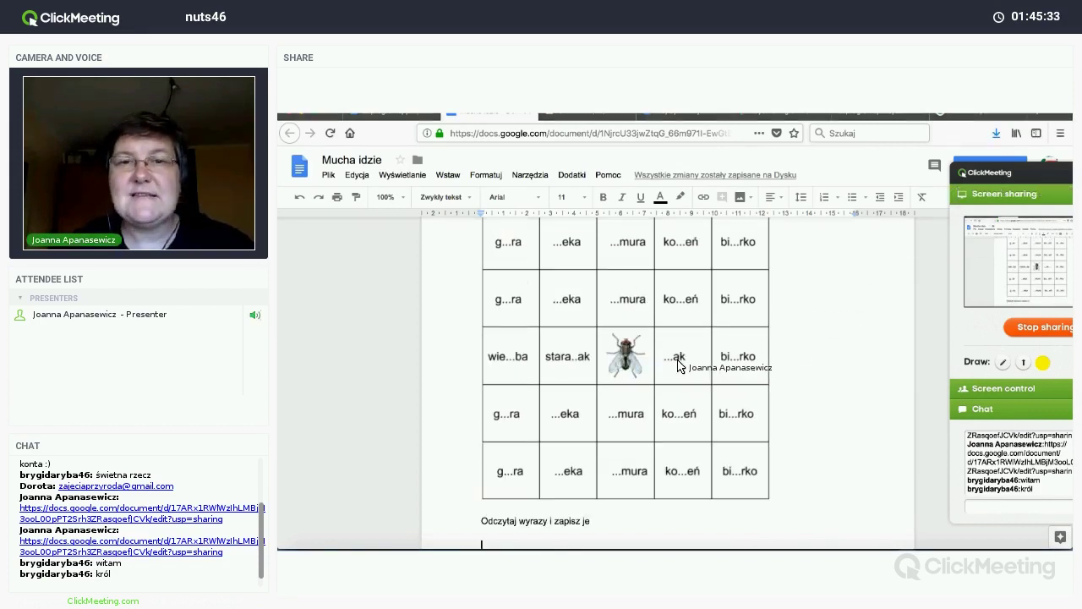
Step: Reopen the drawing, change bi...rko to kr...l and ...mura to ...ata, then save it
{"action": "double_click", "coordinate": [677, 365]}
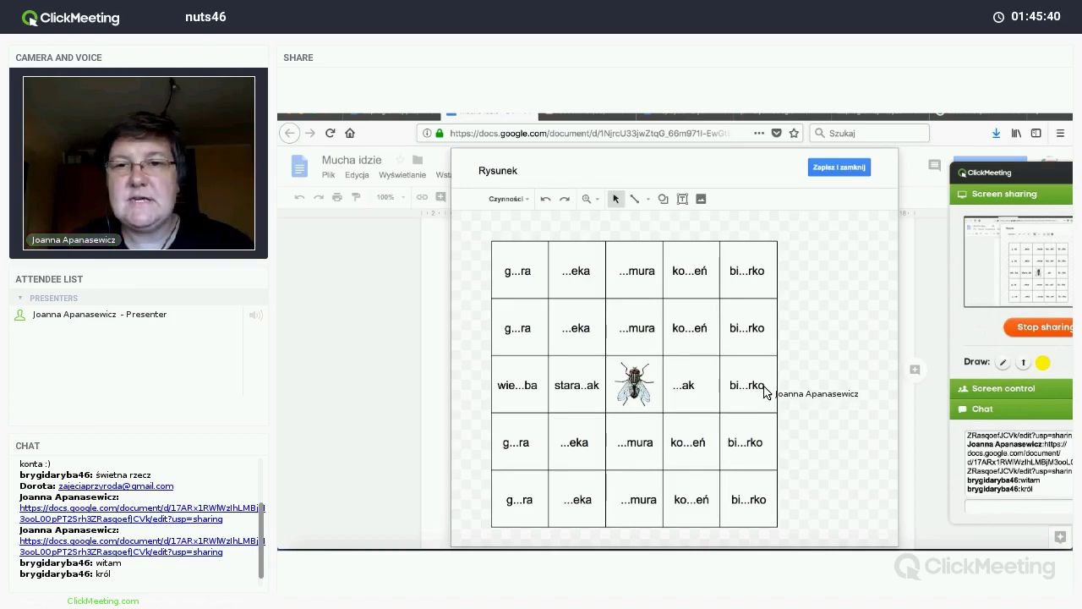
{"action": "left_click", "coordinate": [765, 391]}
{"action": "left_click_drag", "start_coordinate": [765, 390], "coordinate": [732, 390]}
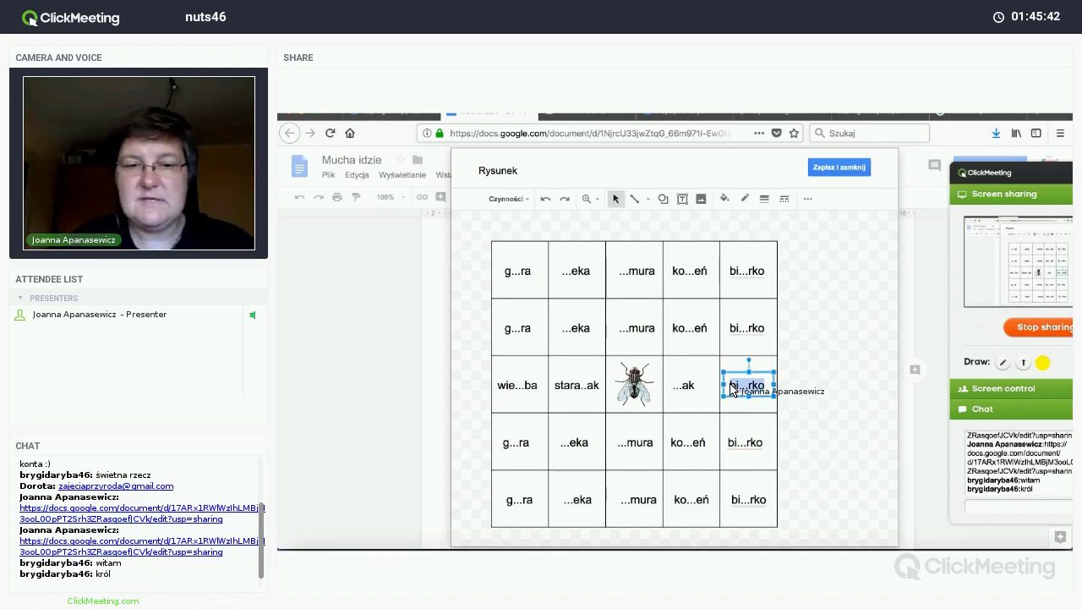
{"action": "type", "text": "kr...l"}
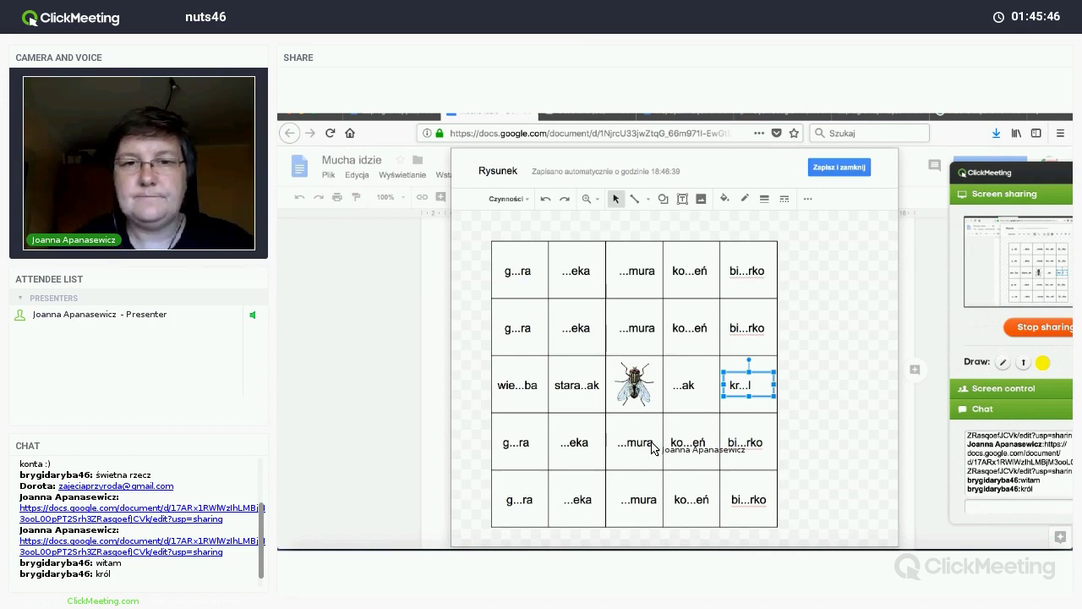
{"action": "double_click", "coordinate": [655, 449]}
{"action": "type", "text": "a"}
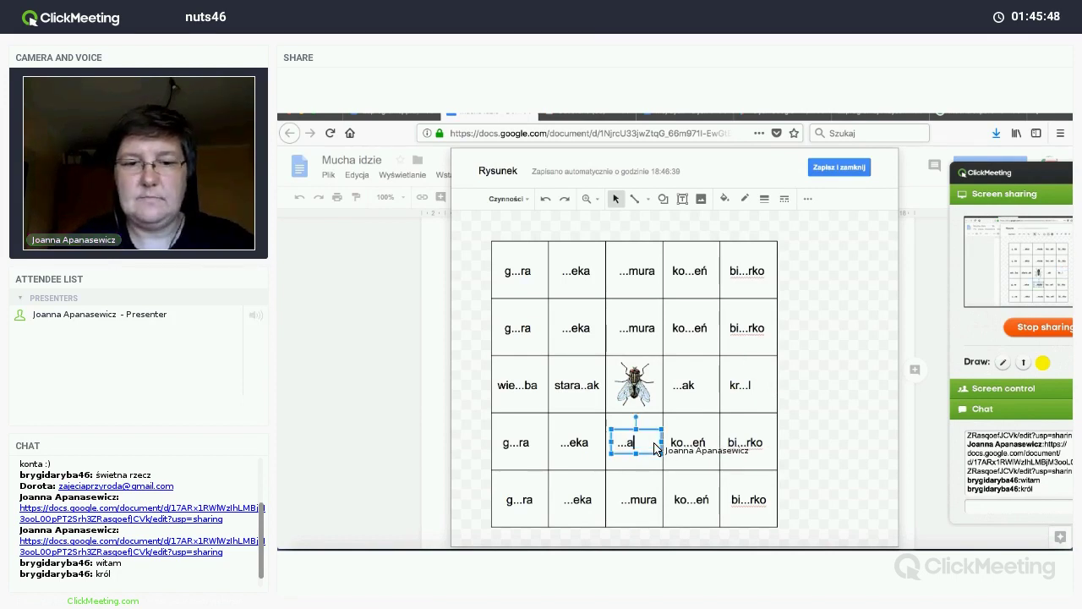
{"action": "type", "text": "ta"}
{"action": "left_click", "coordinate": [845, 414]}
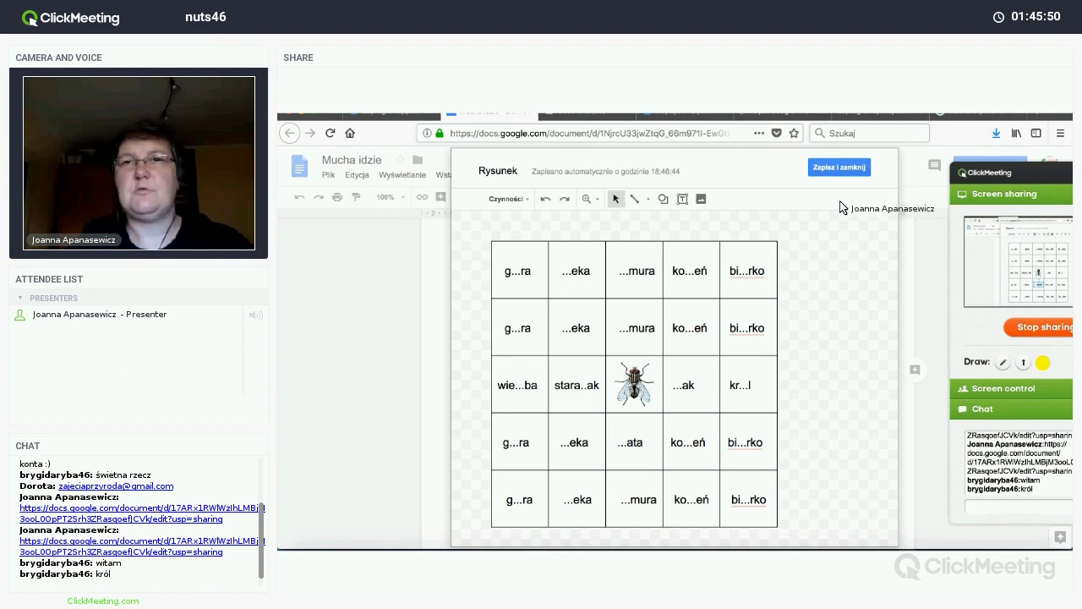
{"action": "left_click", "coordinate": [844, 171]}
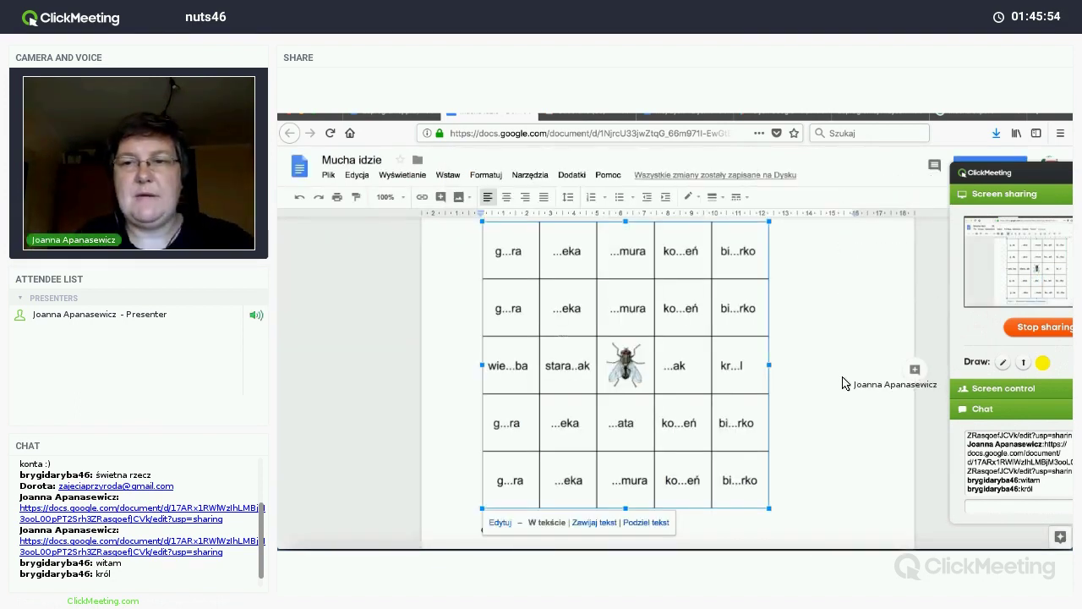
Step: Start the empty line below 'Odczytaj wyrazy i zapisz je' with a dash, removing the typed >
{"action": "scroll", "coordinate": [843, 384], "scroll_direction": "down", "scroll_amount": 4}
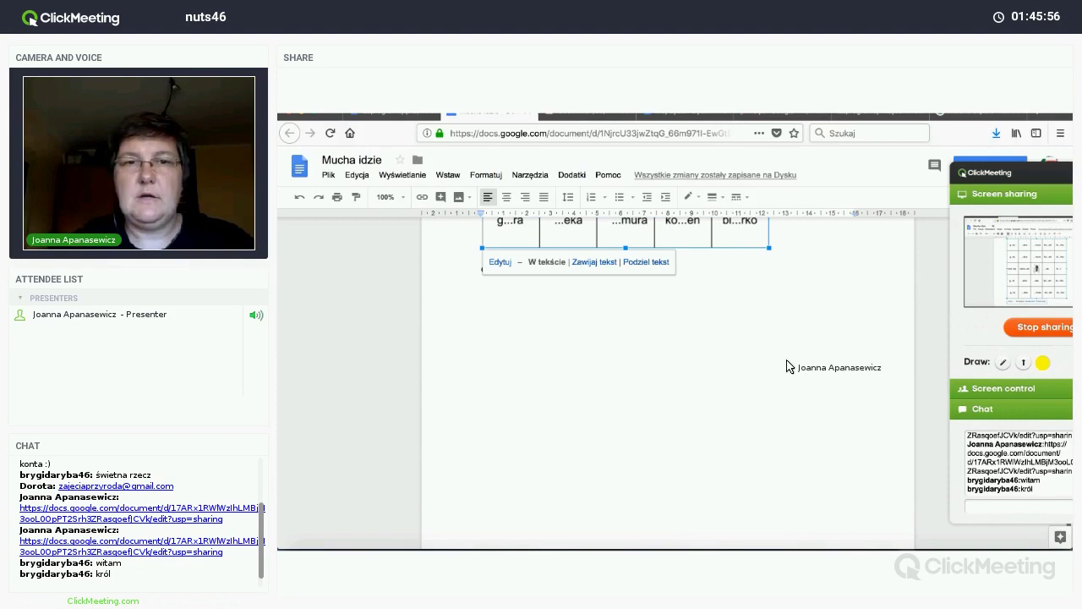
{"action": "left_click", "coordinate": [525, 287]}
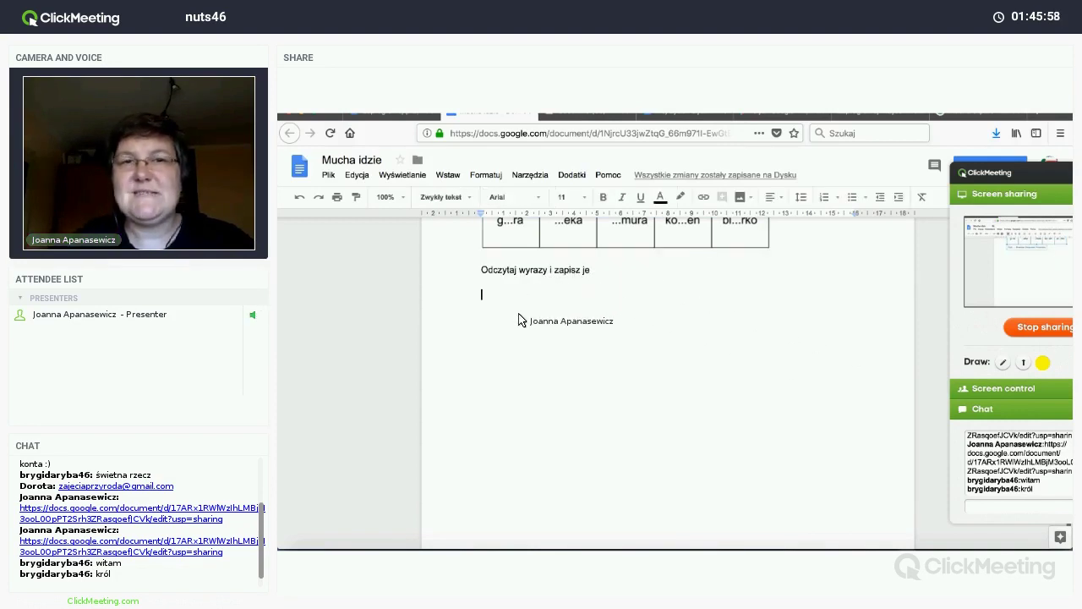
{"action": "scroll", "coordinate": [517, 324], "scroll_direction": "up", "scroll_amount": 3}
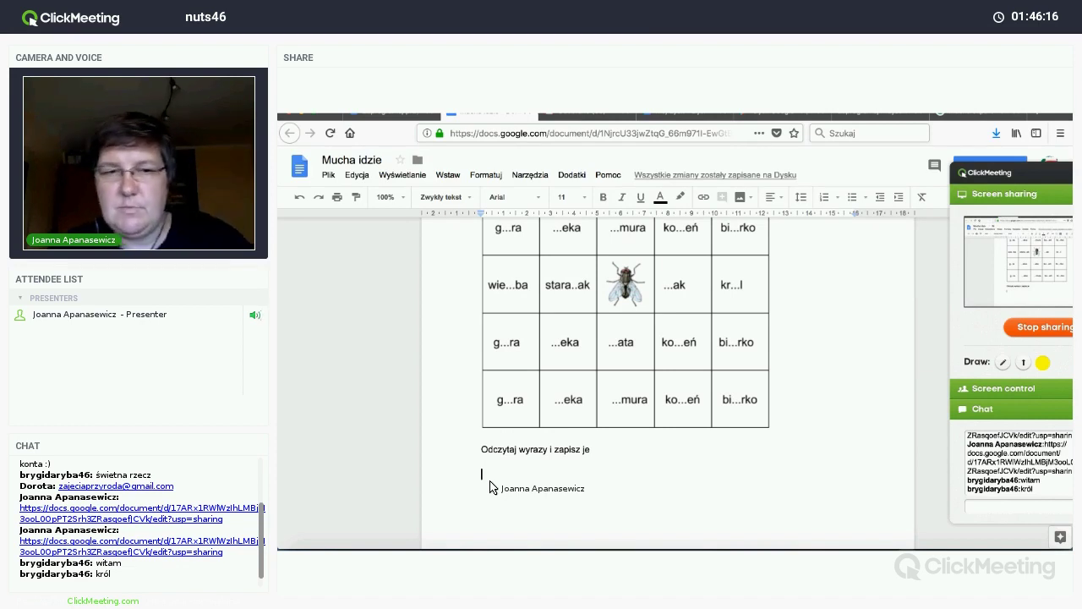
{"action": "type", "text": "->"}
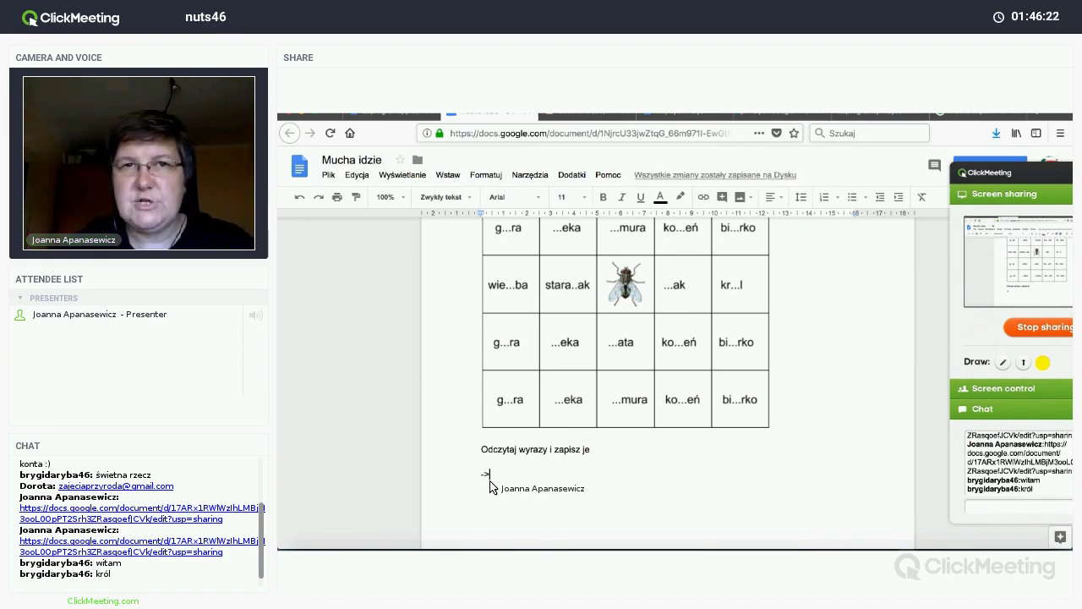
{"action": "key", "text": "BackSpace"}
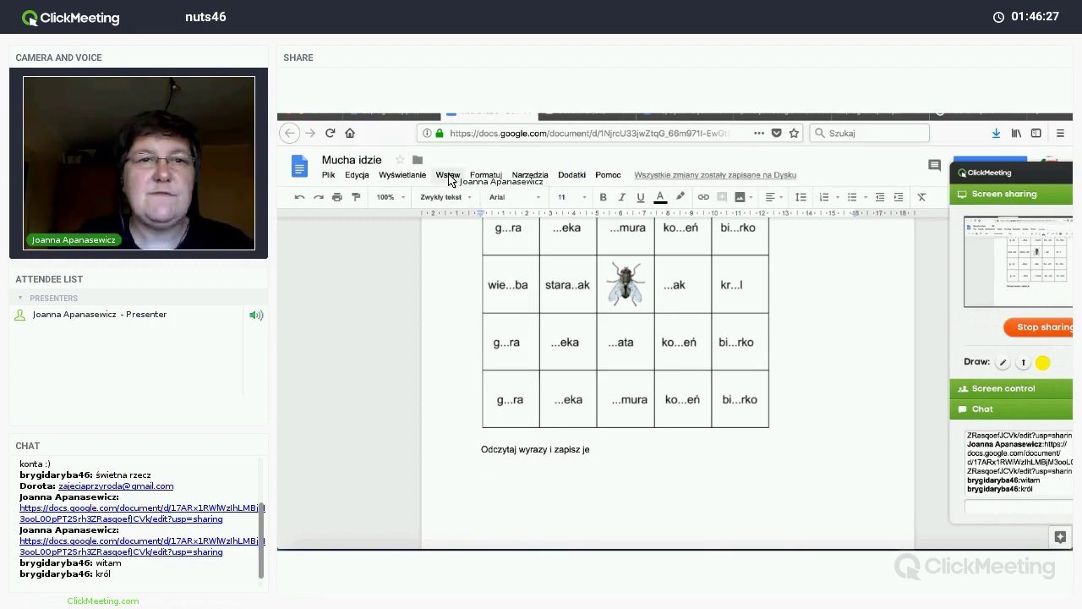
Step: Insert the arrows →→↑← from Special characters, followed by a dotted answer line
{"action": "left_click", "coordinate": [448, 175]}
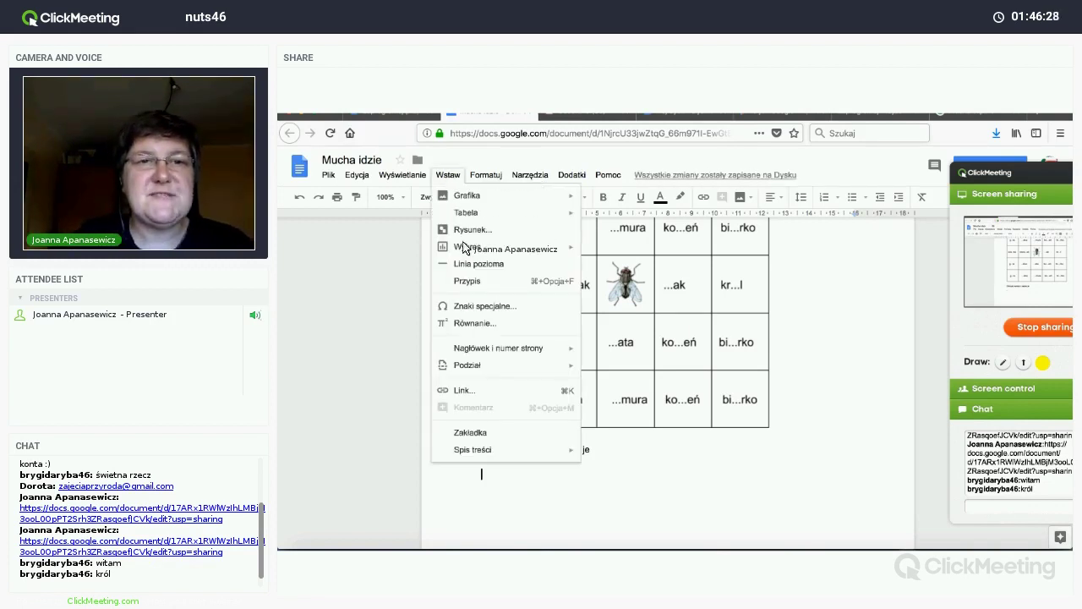
{"action": "left_click", "coordinate": [478, 306]}
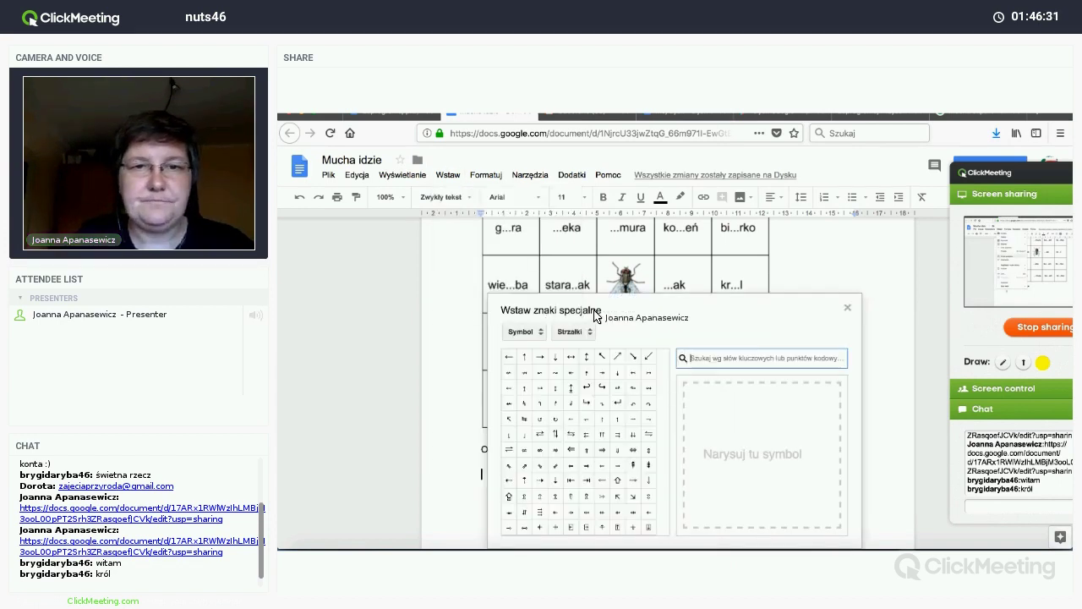
{"action": "left_click_drag", "start_coordinate": [617, 310], "coordinate": [728, 262]}
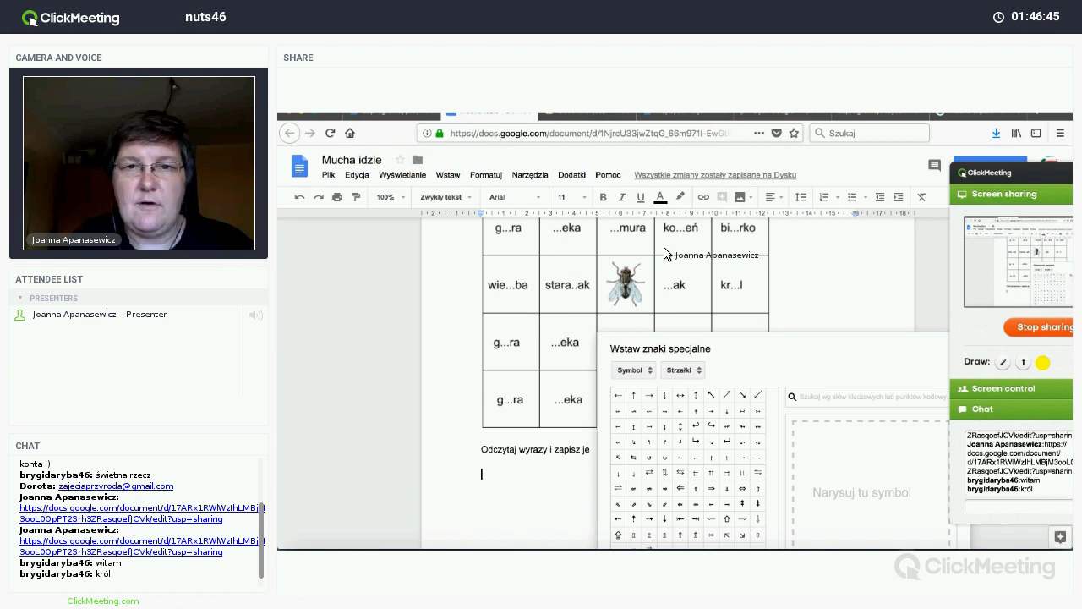
{"action": "left_click", "coordinate": [636, 304]}
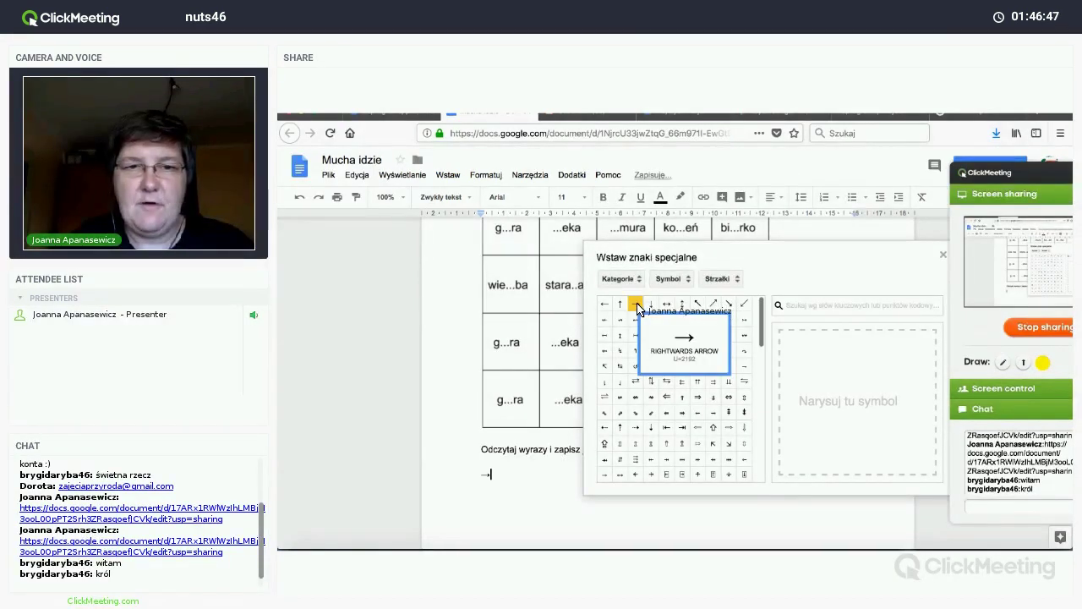
{"action": "left_click", "coordinate": [637, 304]}
{"action": "left_click", "coordinate": [618, 305]}
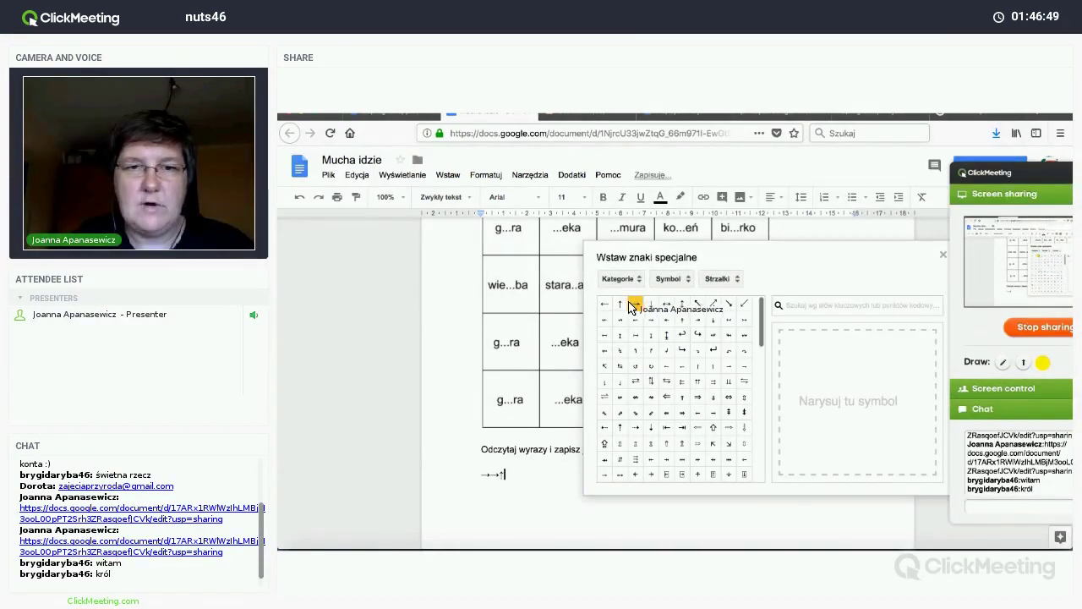
{"action": "left_click", "coordinate": [608, 304]}
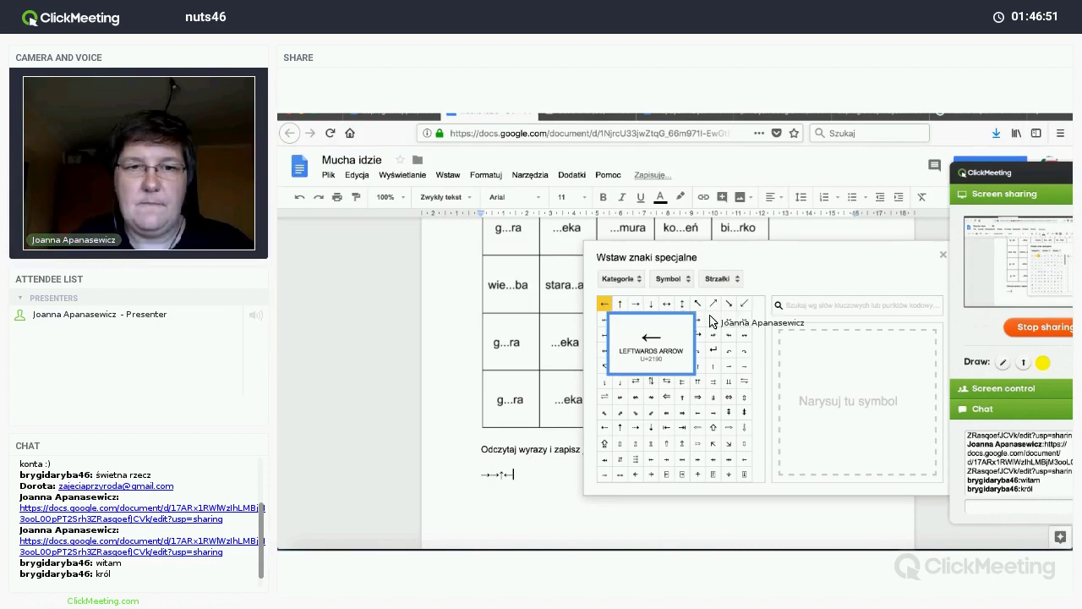
{"action": "left_click", "coordinate": [943, 257]}
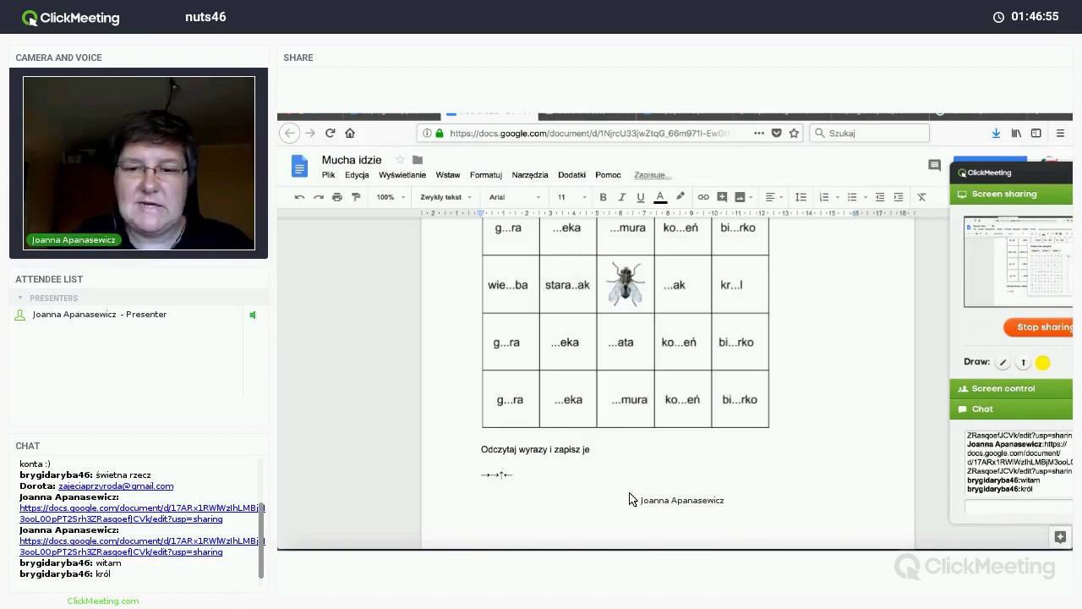
{"action": "type", "text": "..........."}
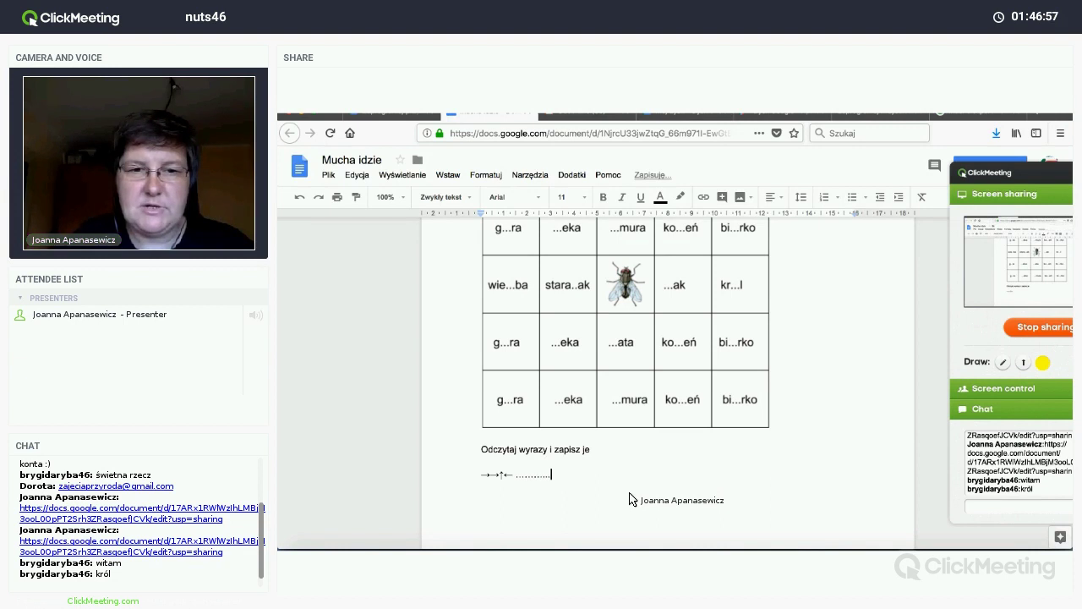
{"action": "type", "text": "......................"}
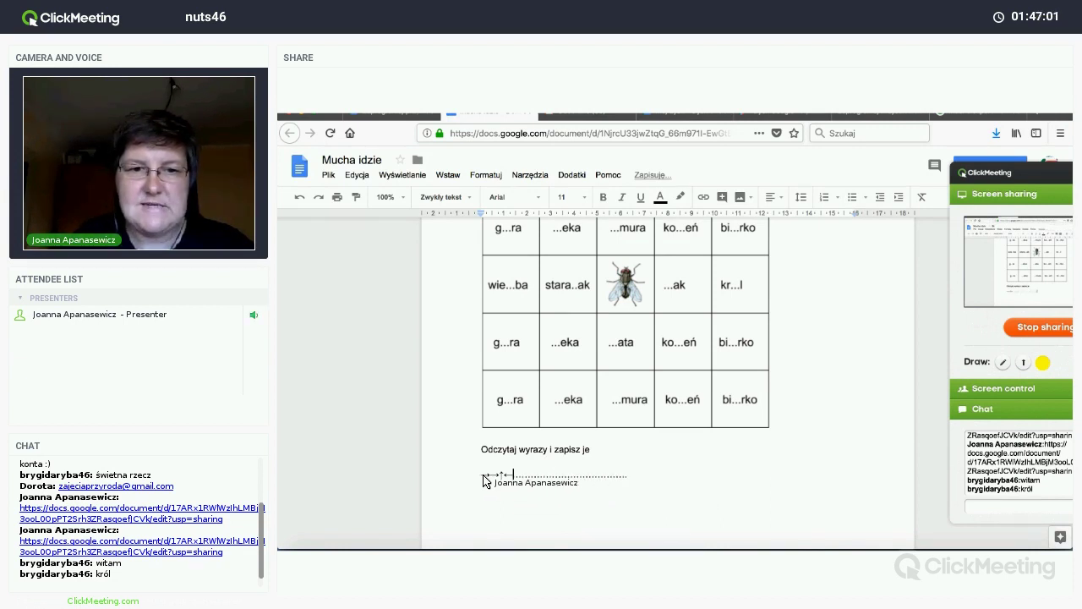
Step: Enlarge the →→↑← arrow sequence to font size 24
{"action": "left_click_drag", "start_coordinate": [483, 476], "coordinate": [513, 476]}
{"action": "left_click", "coordinate": [568, 197]}
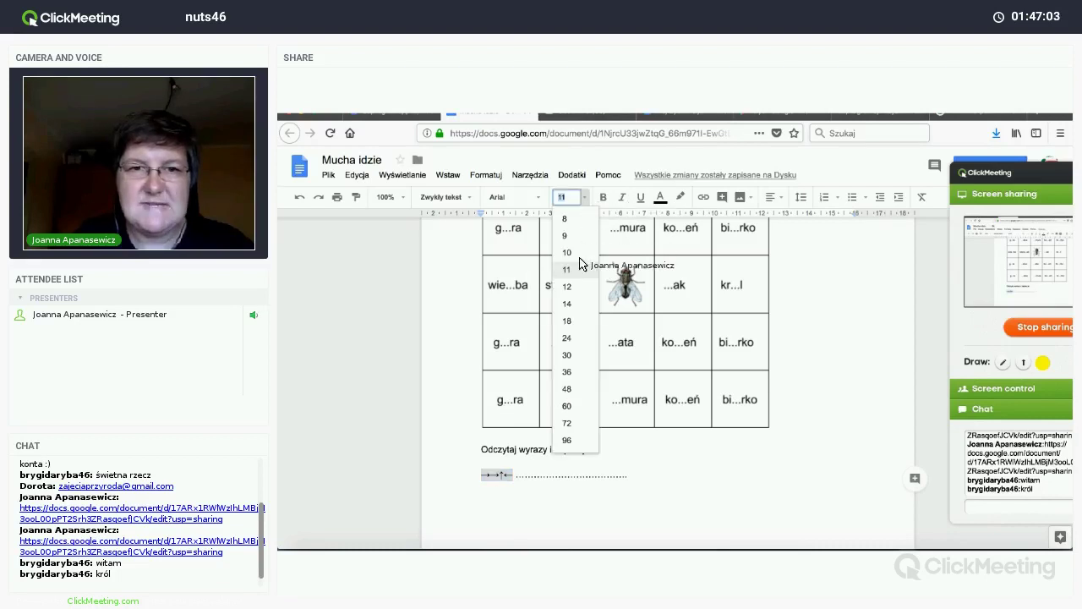
{"action": "left_click", "coordinate": [566, 320]}
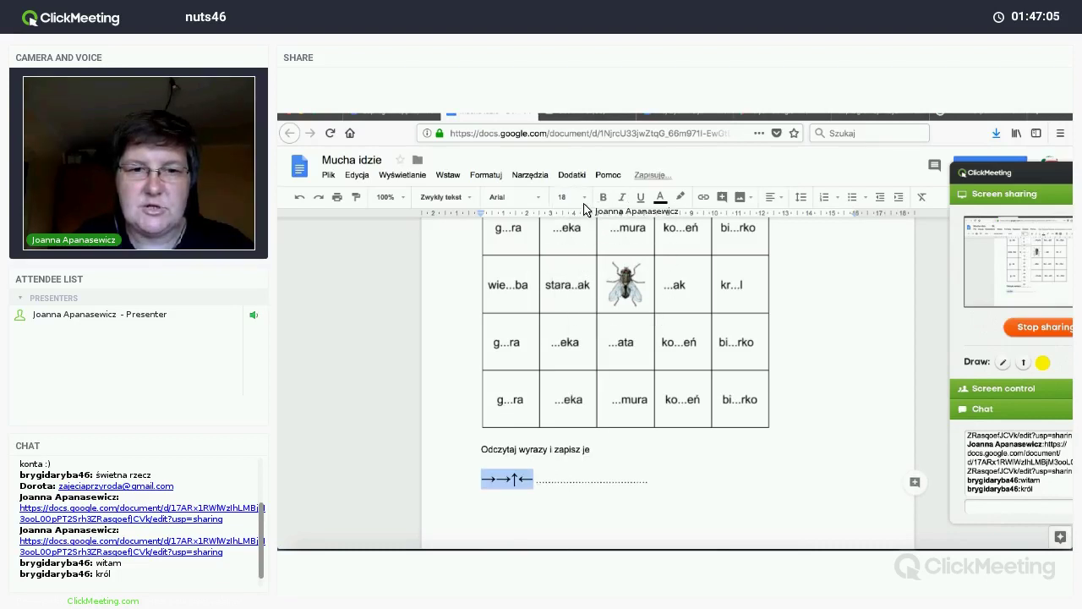
{"action": "left_click", "coordinate": [568, 197]}
{"action": "left_click", "coordinate": [564, 338]}
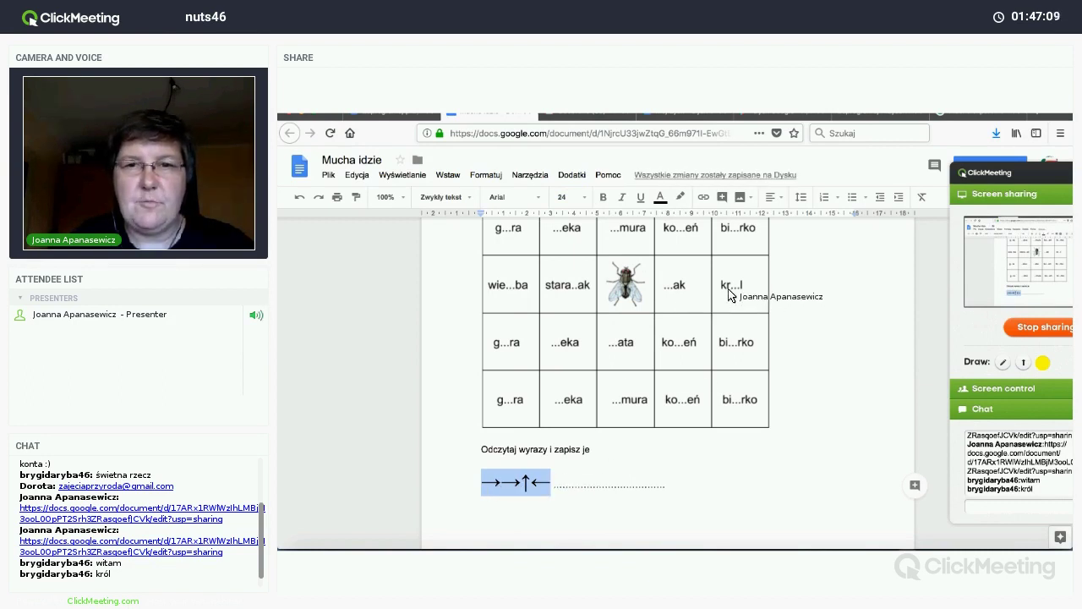
Step: Lengthen the dotted answer line after the arrows and start a new line below
{"action": "left_click", "coordinate": [595, 482]}
{"action": "type", "text": "............................"}
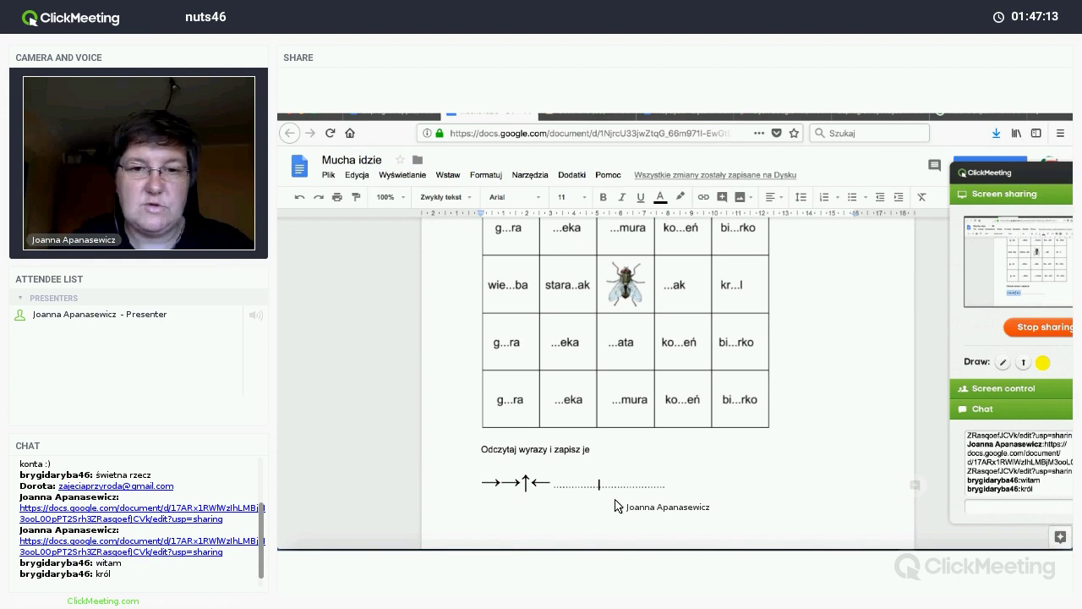
{"action": "key", "text": "Return"}
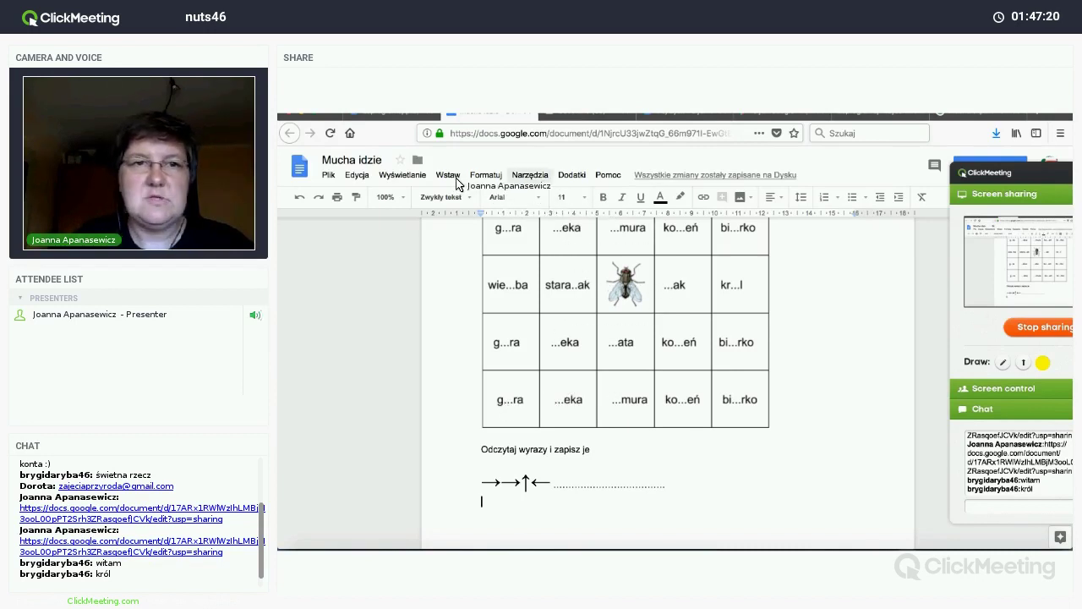
Step: Insert the ↓↓←← arrow code from Special characters and begin its dotted answer line
{"action": "left_click", "coordinate": [450, 176]}
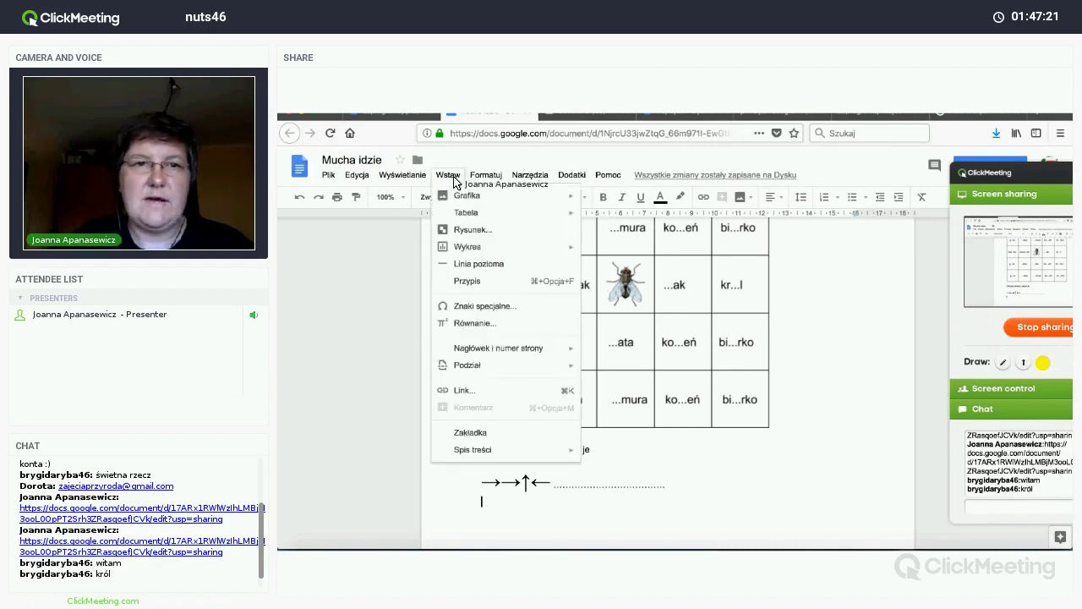
{"action": "left_click", "coordinate": [463, 307]}
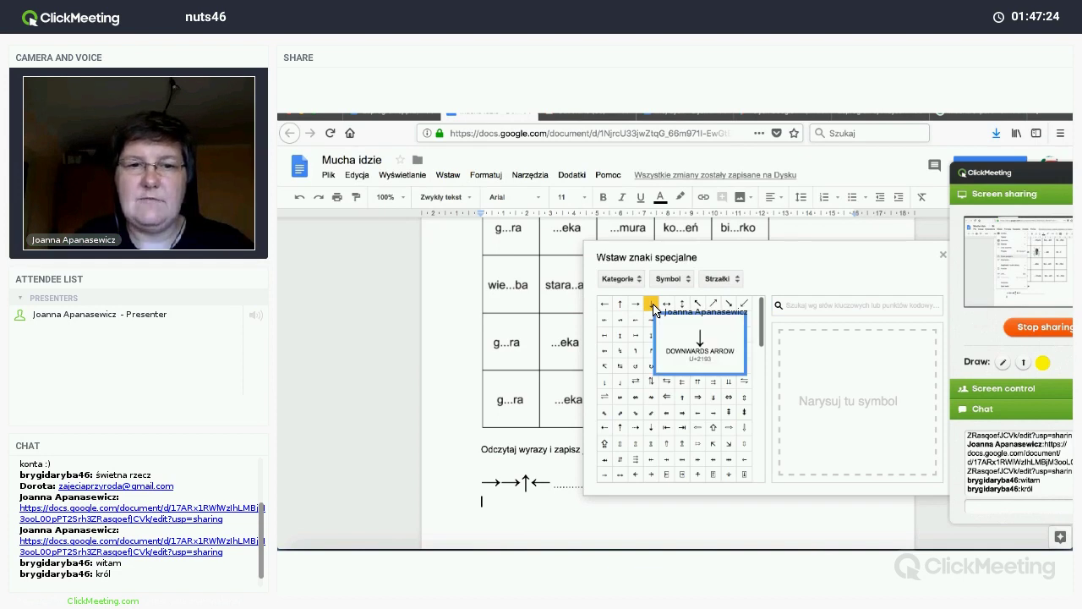
{"action": "left_click", "coordinate": [652, 305]}
{"action": "left_click", "coordinate": [652, 305]}
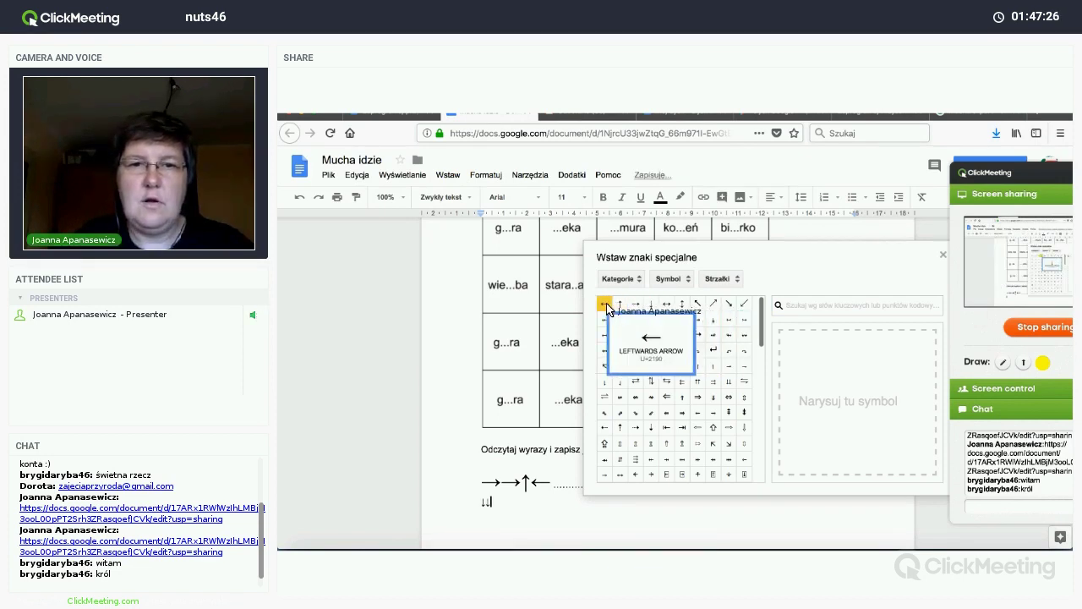
{"action": "left_click", "coordinate": [605, 304]}
{"action": "left_click", "coordinate": [605, 306]}
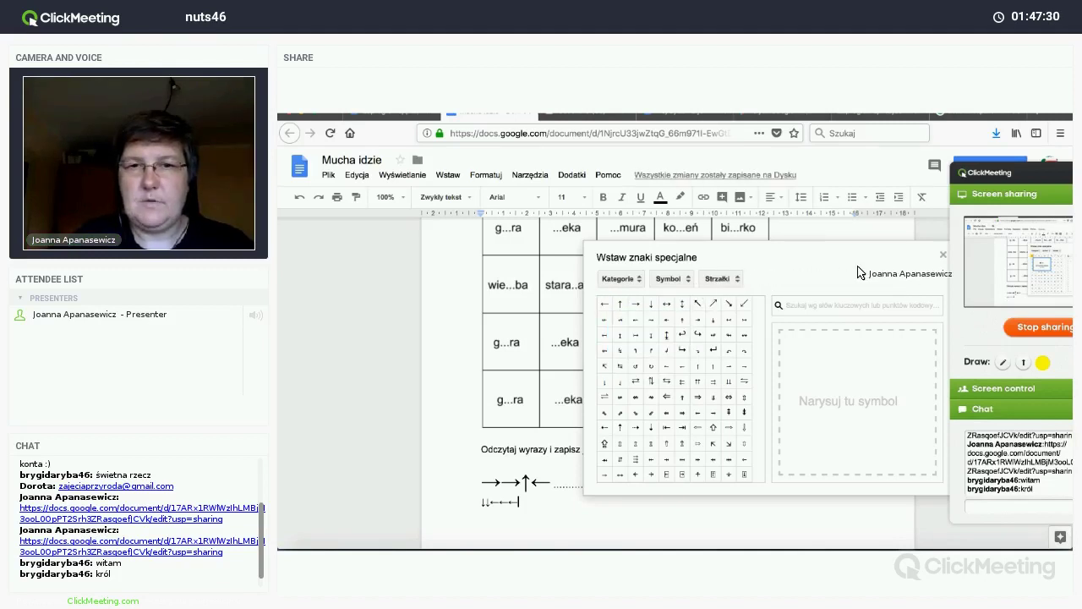
{"action": "key", "text": "Escape"}
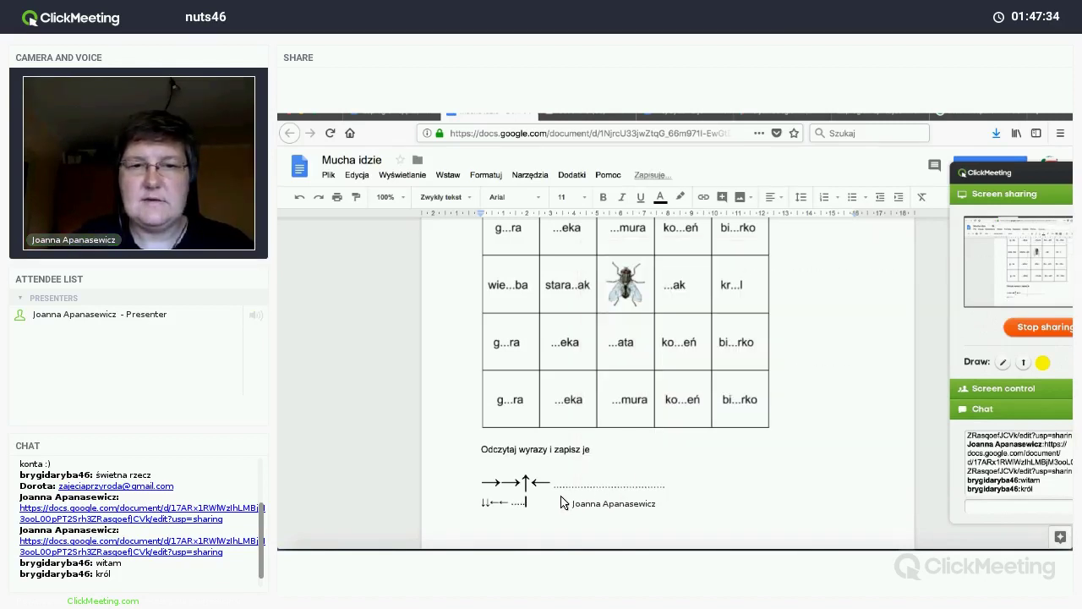
{"action": "type", "text": "......................"}
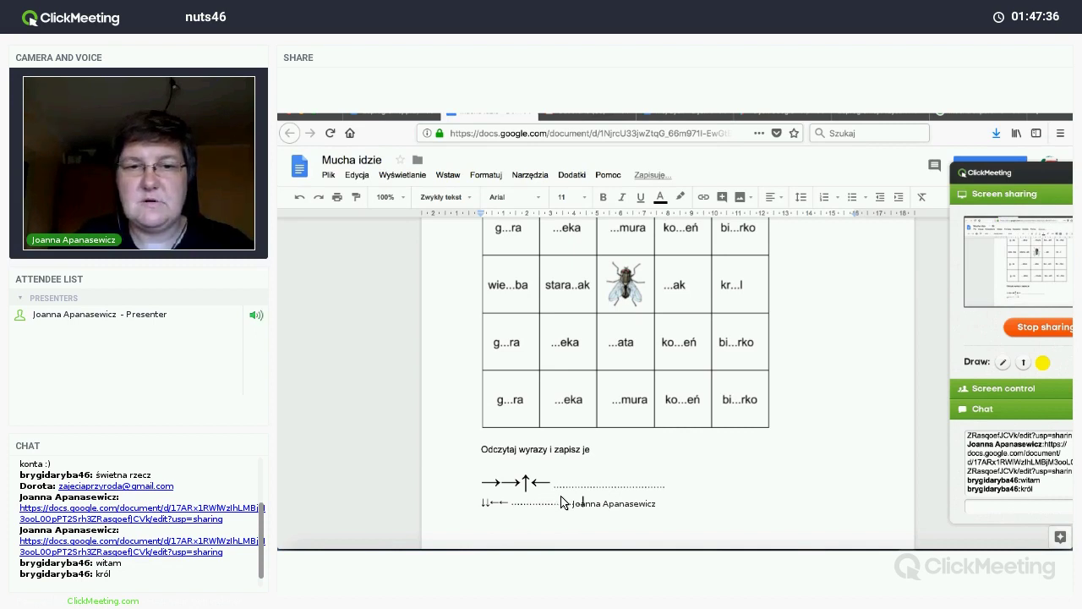
Step: Start a new line after the second dotted answer line for the third arrow code
{"action": "left_click", "coordinate": [670, 490]}
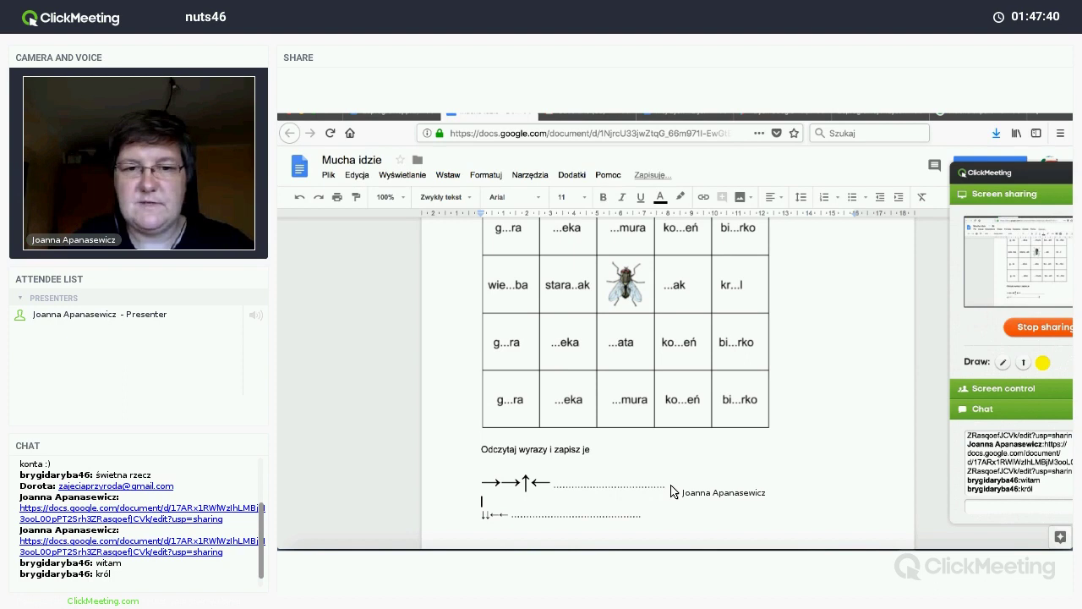
{"action": "scroll", "coordinate": [648, 397], "scroll_direction": "down", "scroll_amount": 2}
{"action": "left_click", "coordinate": [644, 395]}
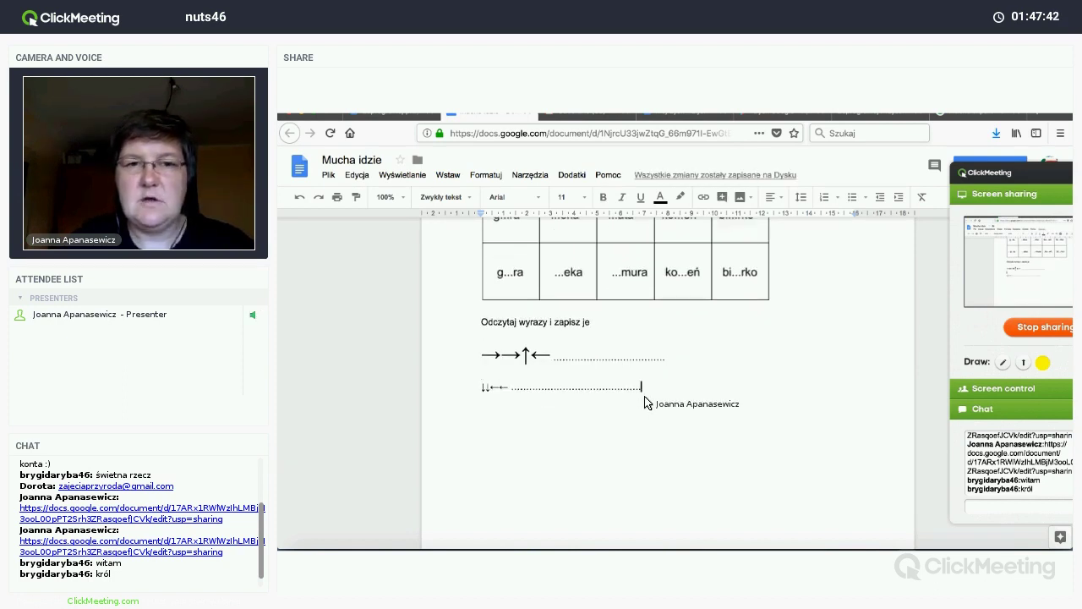
{"action": "key", "text": "Return"}
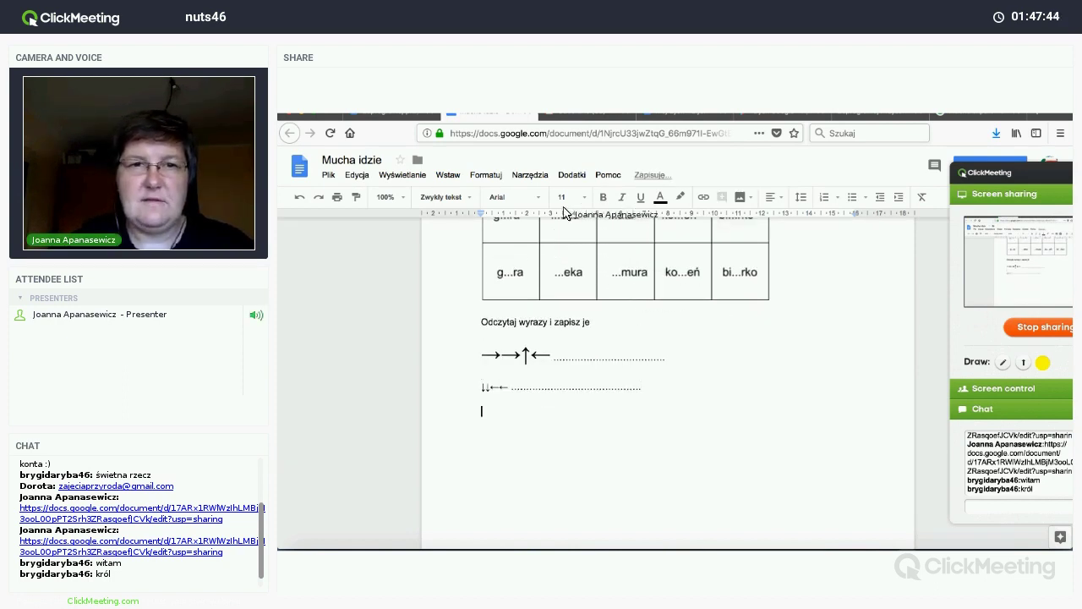
Step: Insert the ↑↑←↓ arrow code from Special characters and begin its dotted answer line
{"action": "left_click", "coordinate": [448, 175]}
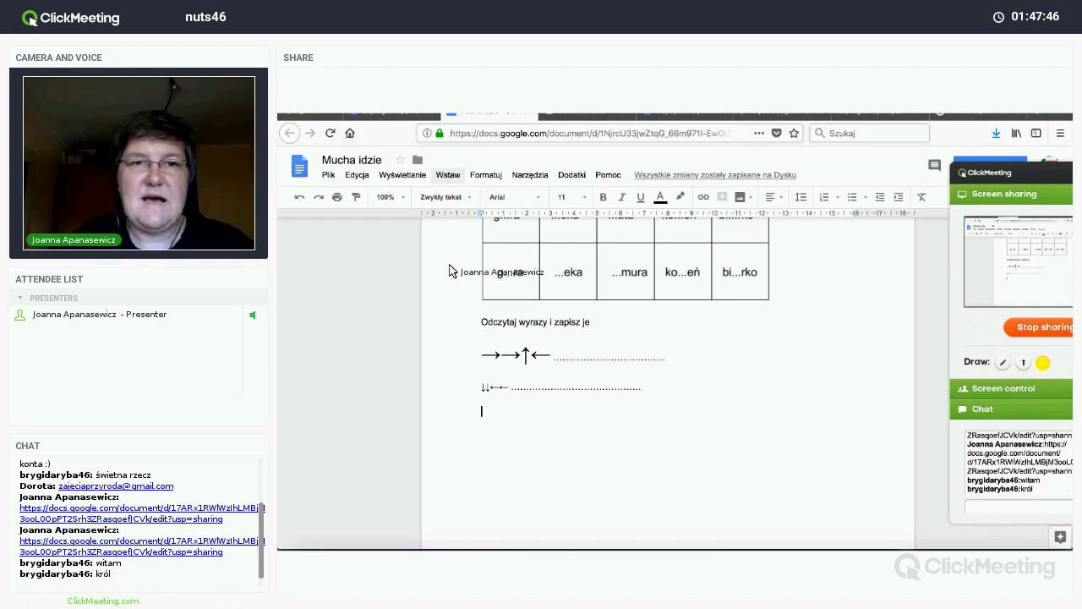
{"action": "left_click", "coordinate": [523, 310]}
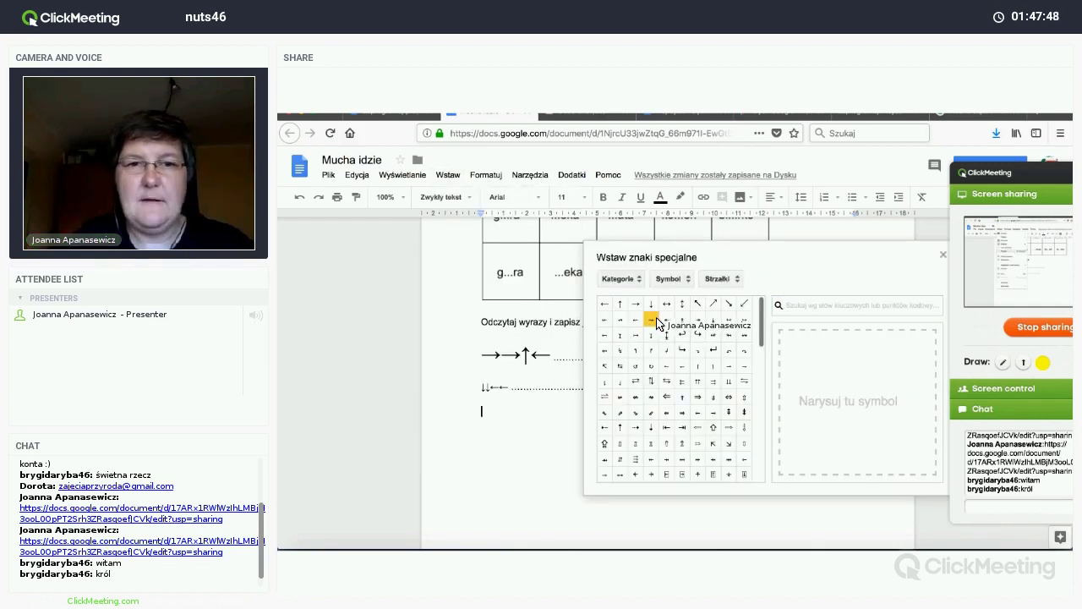
{"action": "mouse_move", "coordinate": [659, 323]}
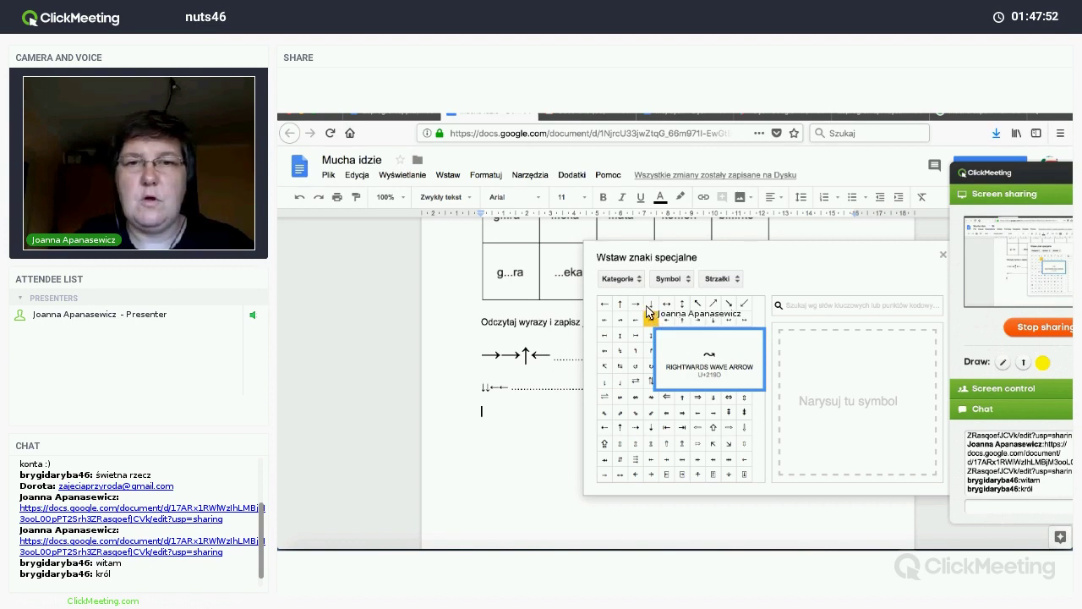
{"action": "left_click", "coordinate": [620, 305]}
{"action": "left_click", "coordinate": [619, 304]}
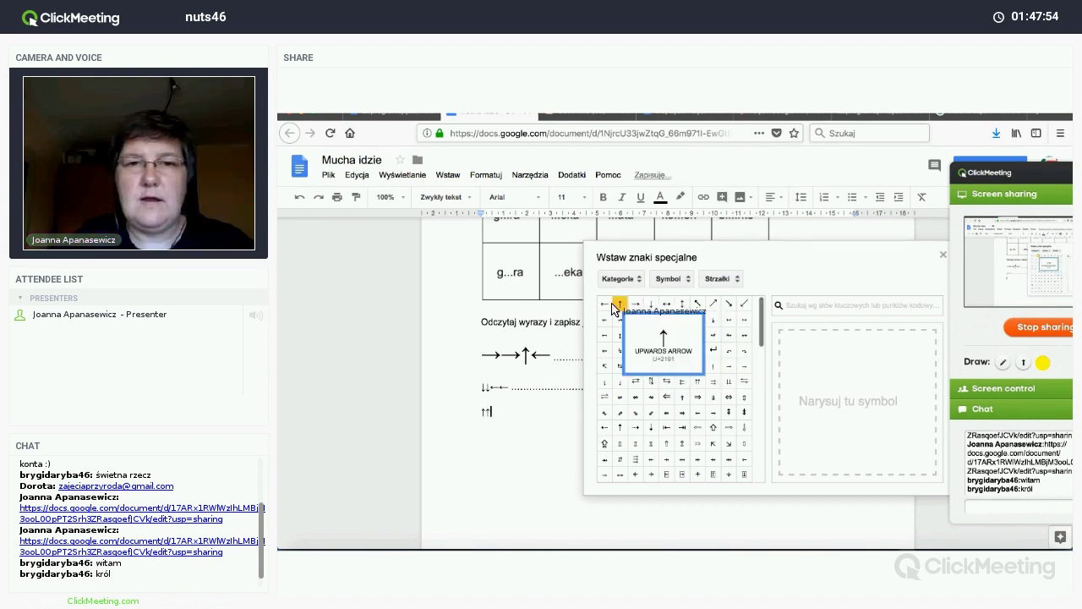
{"action": "left_click", "coordinate": [604, 304]}
{"action": "left_click", "coordinate": [650, 303]}
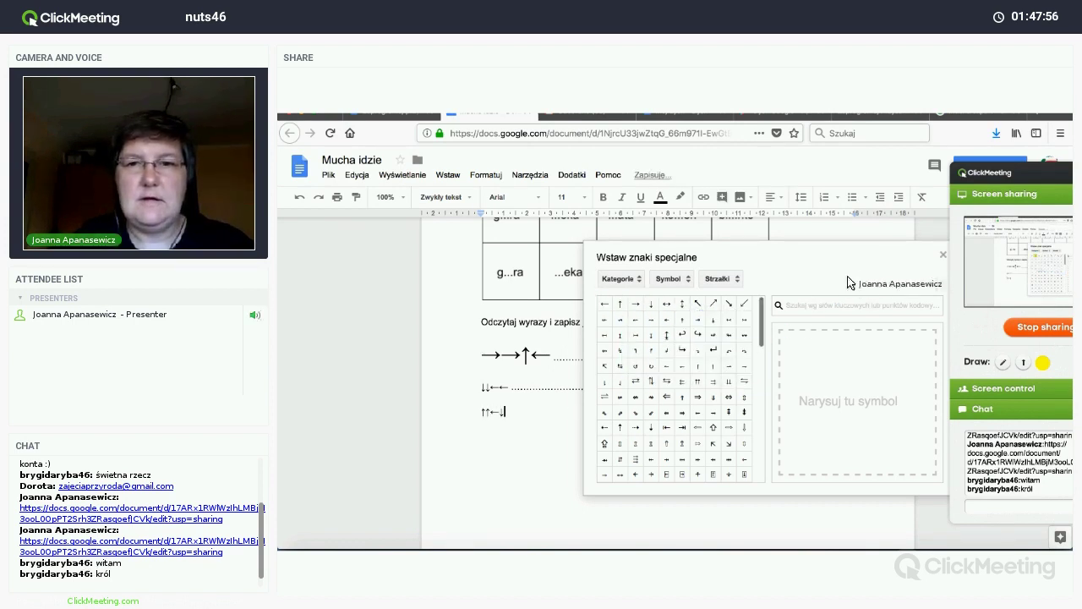
{"action": "key", "text": "Escape"}
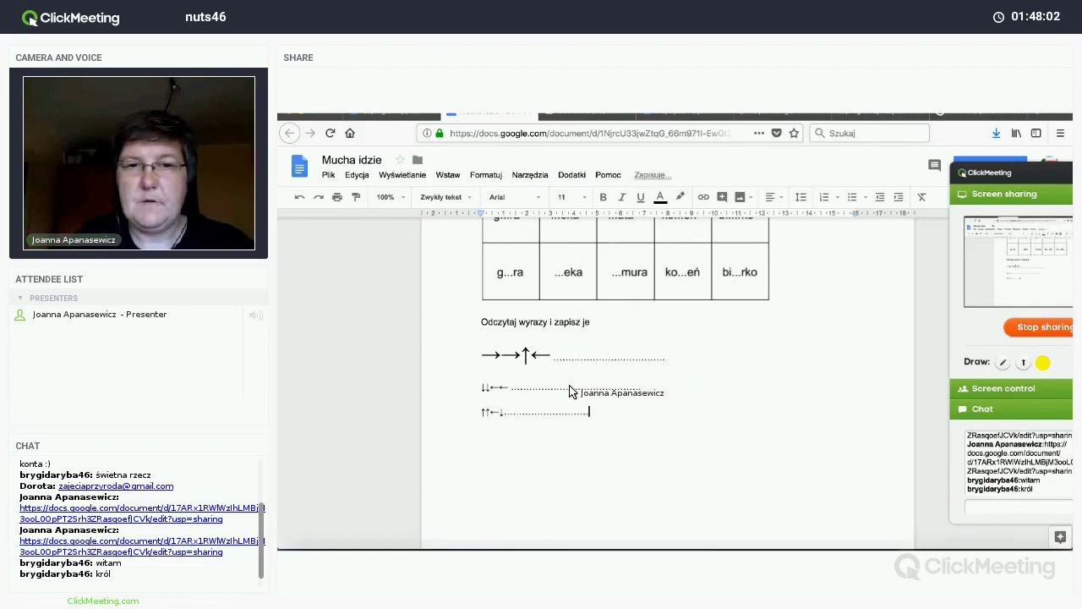
{"action": "type", "text": "......................."}
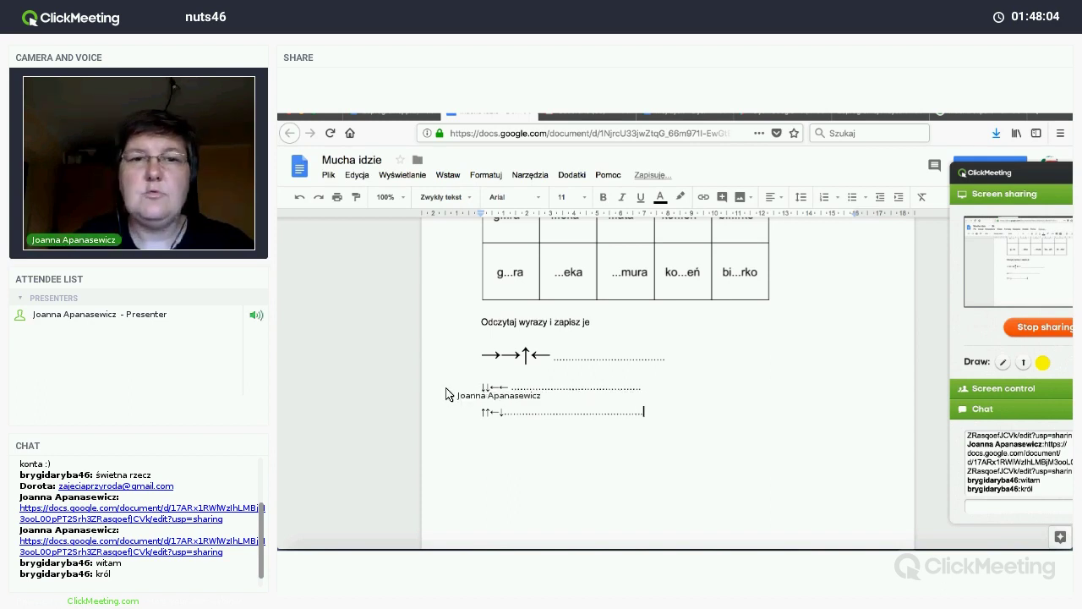
{"action": "left_click_drag", "start_coordinate": [478, 389], "coordinate": [508, 389]}
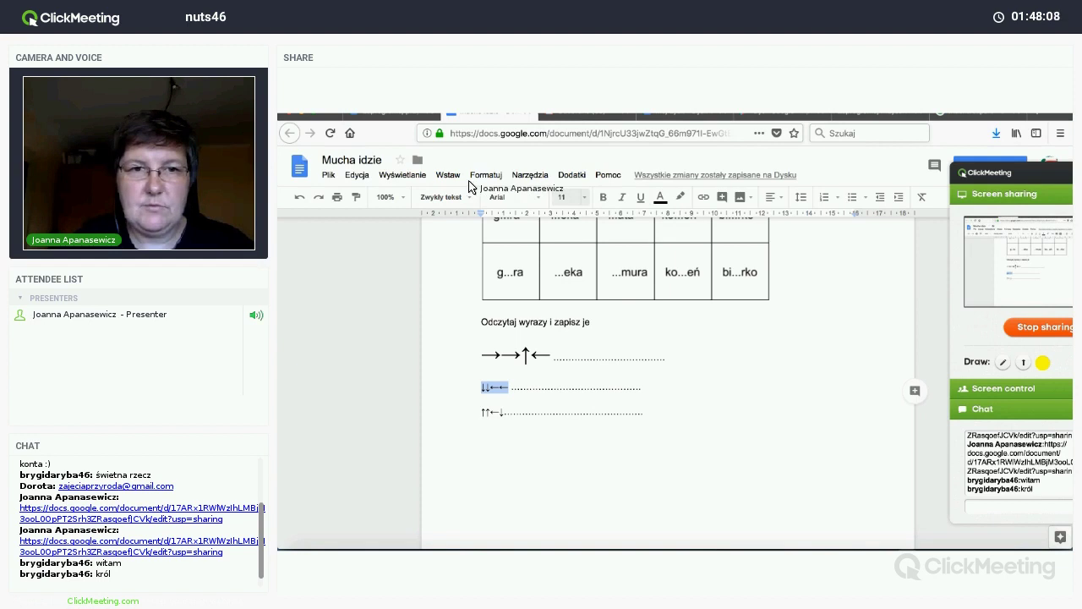
{"action": "left_click", "coordinate": [583, 199]}
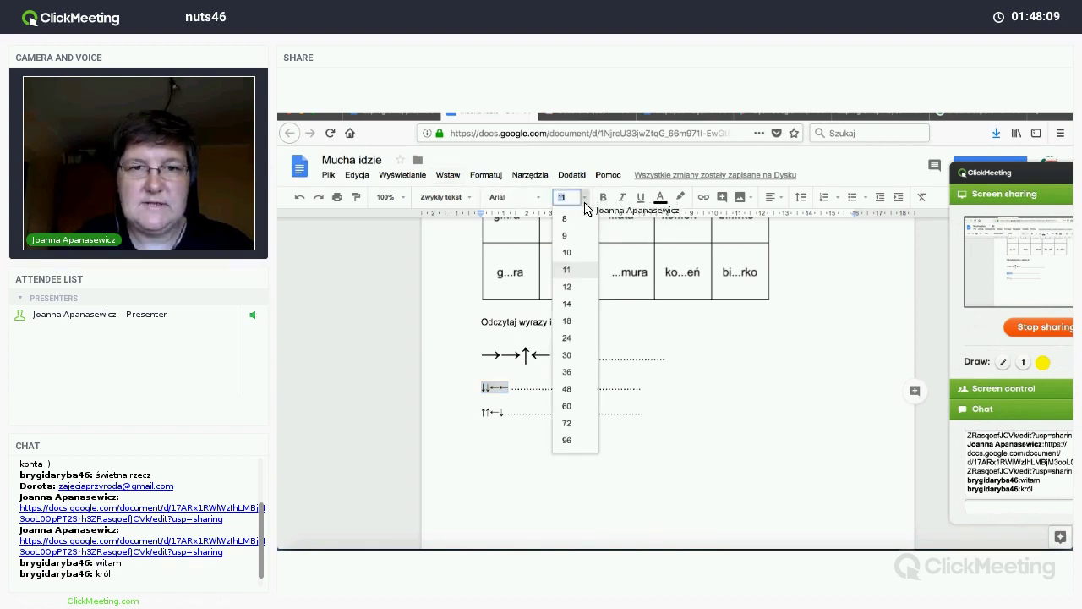
{"action": "left_click", "coordinate": [568, 339]}
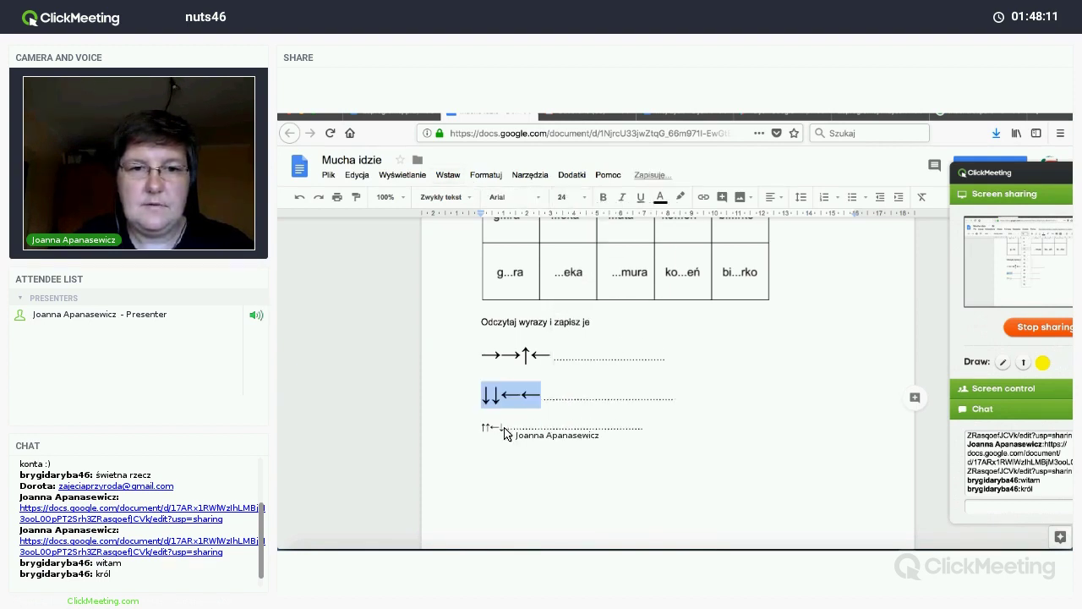
{"action": "left_click_drag", "start_coordinate": [479, 427], "coordinate": [505, 428]}
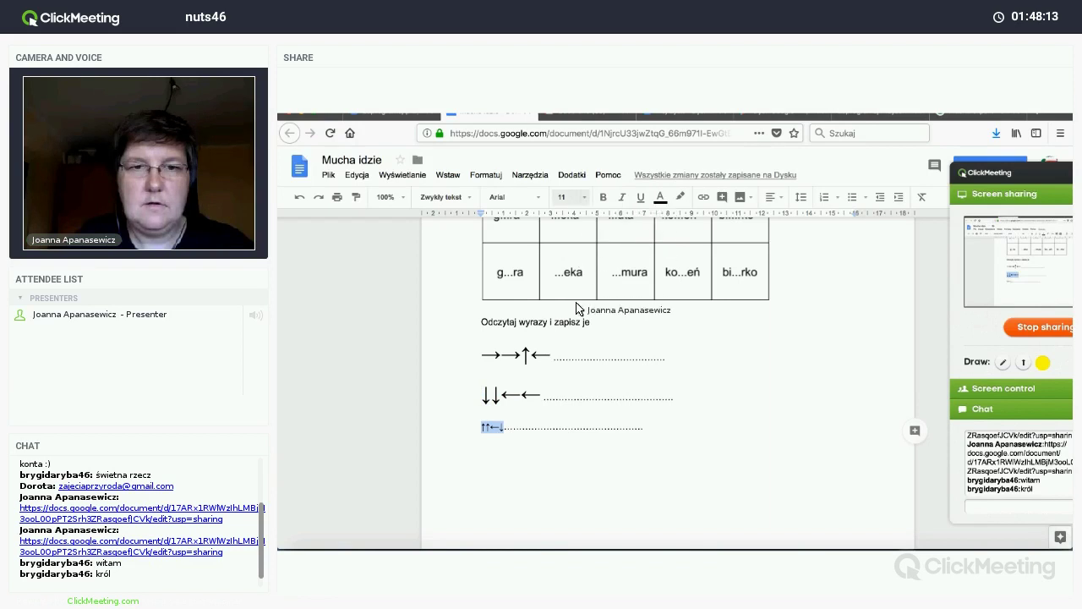
{"action": "left_click", "coordinate": [583, 197]}
{"action": "left_click", "coordinate": [567, 340]}
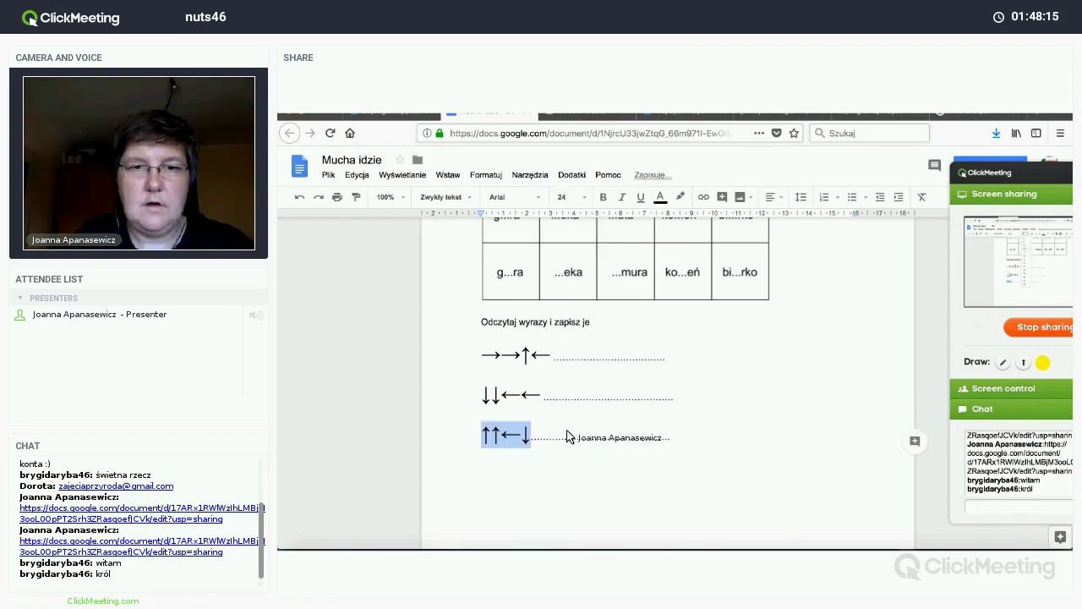
{"action": "left_click", "coordinate": [689, 451]}
{"action": "scroll", "coordinate": [690, 450], "scroll_direction": "up", "scroll_amount": 2}
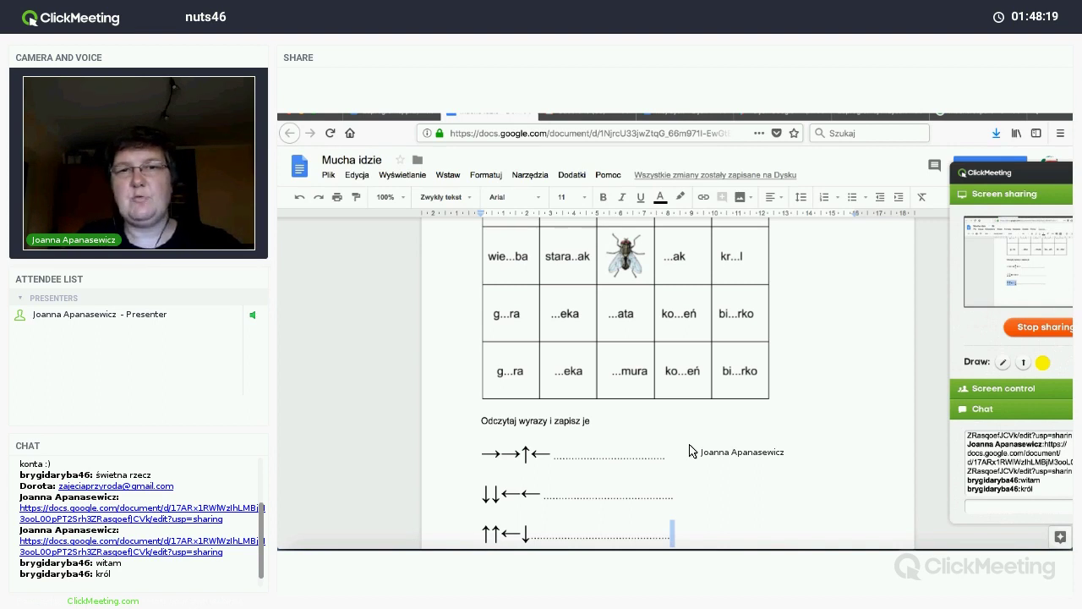
{"action": "scroll", "coordinate": [689, 450], "scroll_direction": "up", "scroll_amount": 4}
{"action": "scroll", "coordinate": [690, 451], "scroll_direction": "down", "scroll_amount": 5}
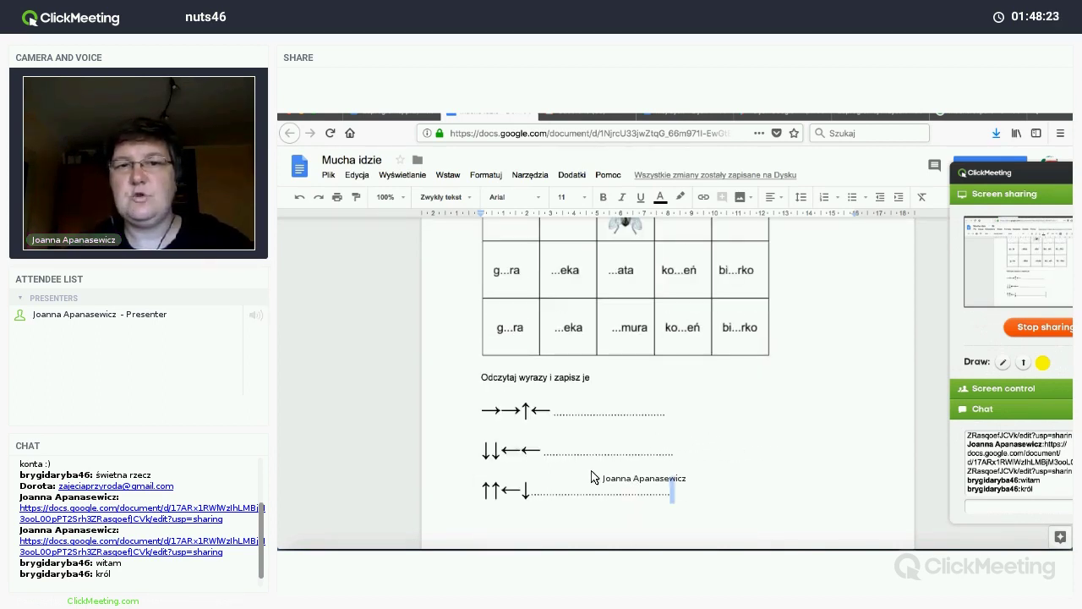
Step: Type the task heading 'Zakoduj drogę do wyrazu' on a new line below the arrow rows
{"action": "key", "text": "Return"}
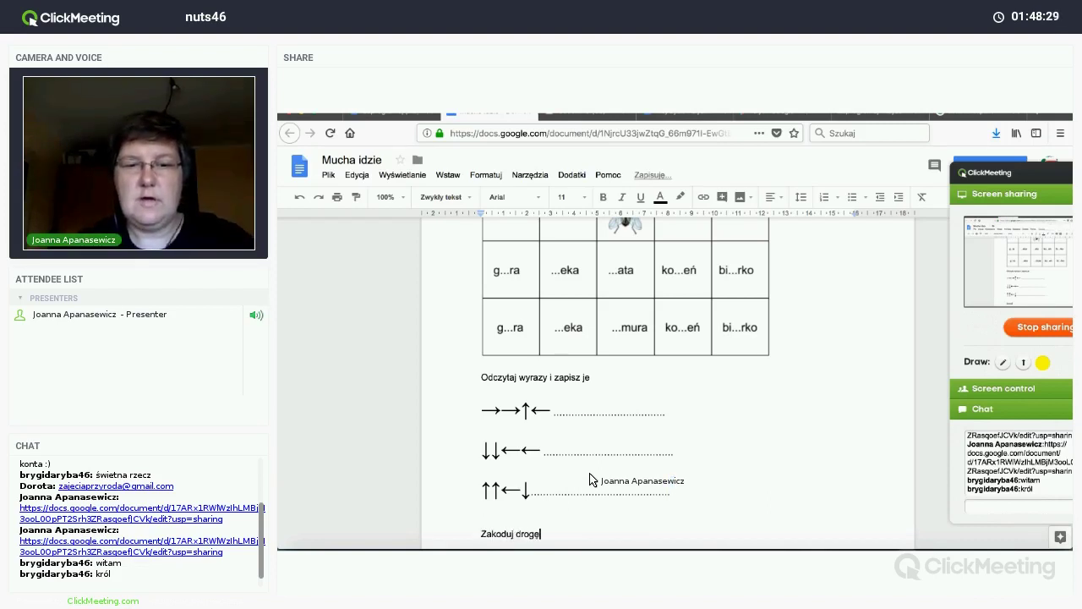
{"action": "type", "text": "Zakoduj drogę do wyrazu"}
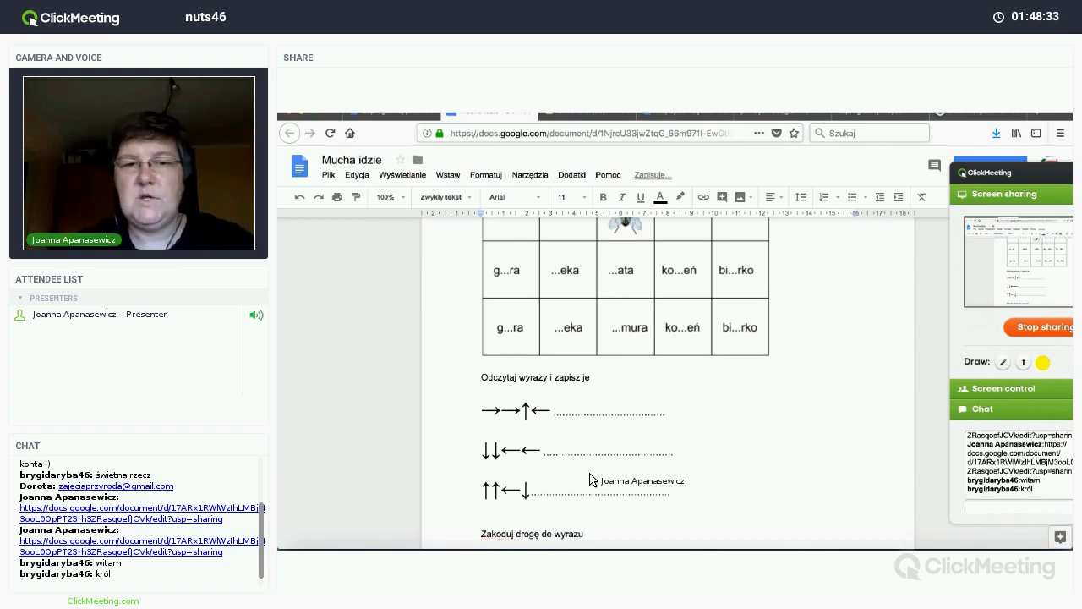
{"action": "key", "text": "Return"}
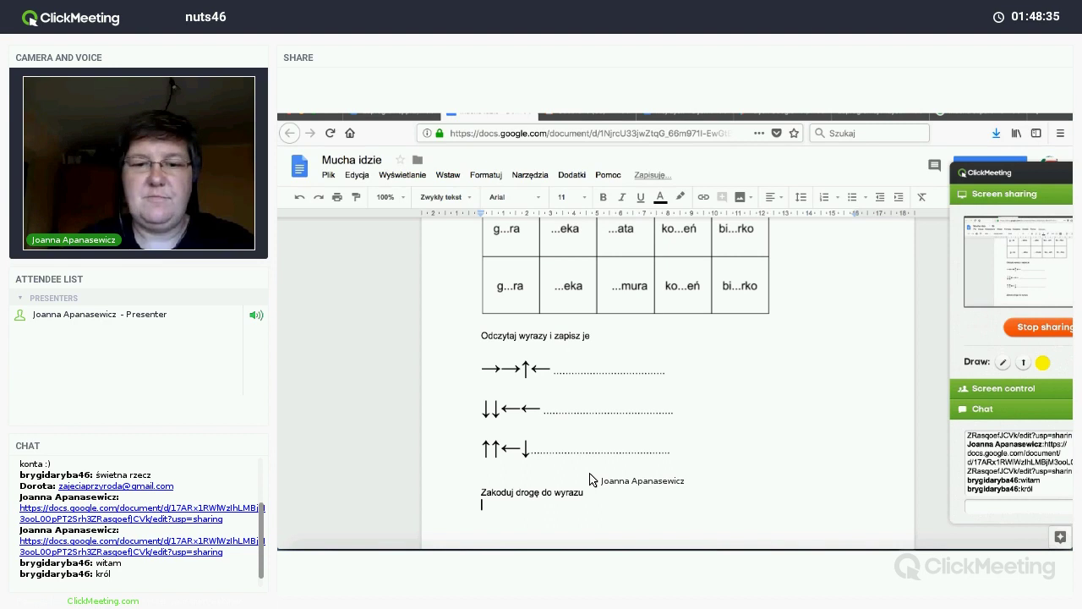
Step: Add the words 'biurko' and 'góra' with a long dotted answer line
{"action": "type", "text": "biurko"}
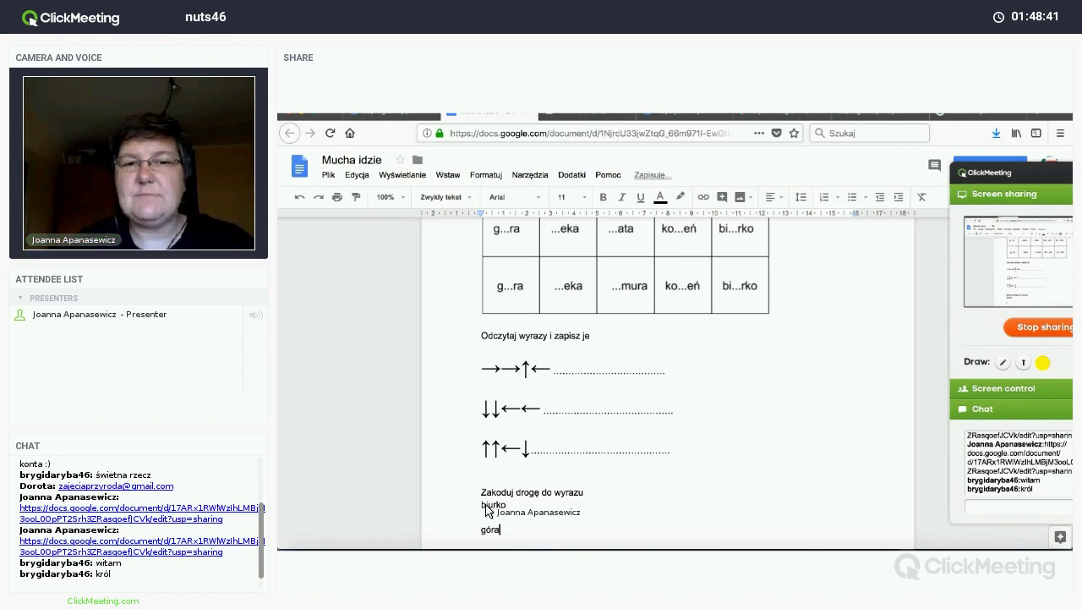
{"action": "type", "text": "ra"}
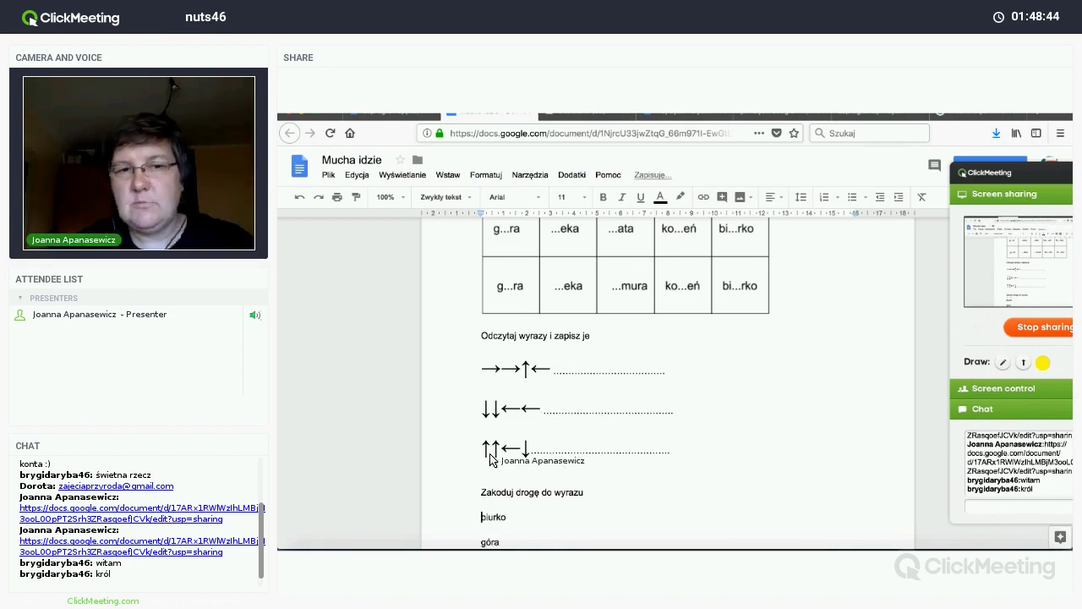
{"action": "scroll", "coordinate": [499, 482], "scroll_direction": "down", "scroll_amount": 2}
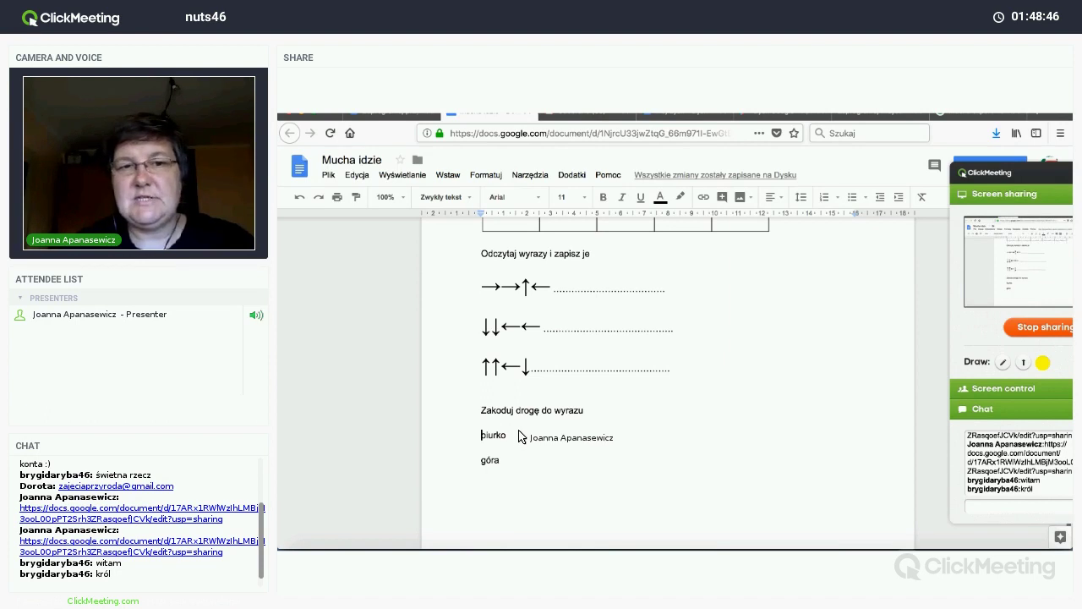
{"action": "type", "text": "......"}
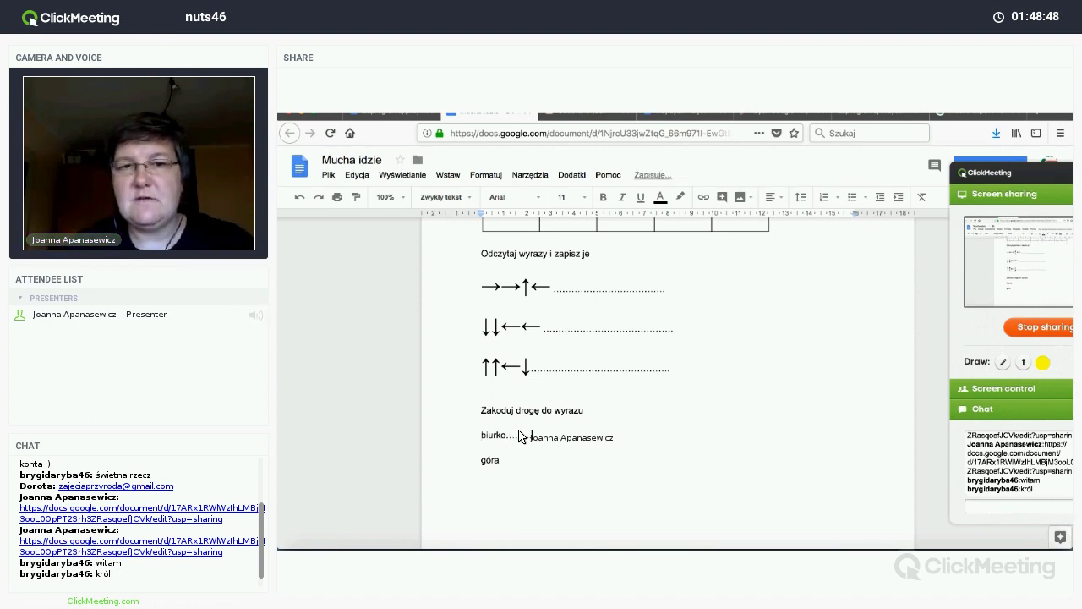
{"action": "type", "text": "..................."}
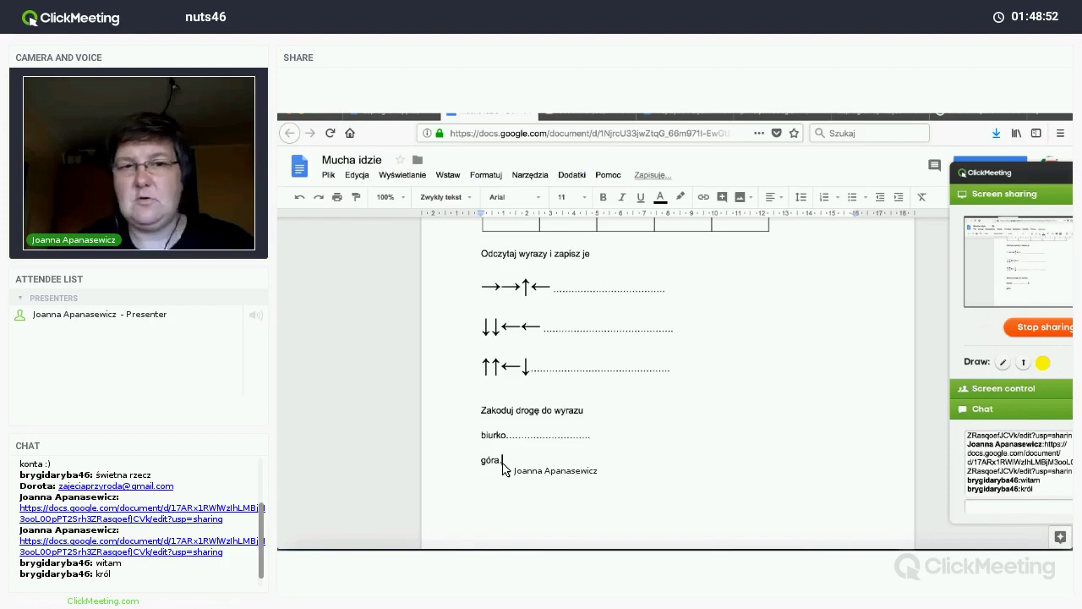
{"action": "type", "text": "........................"}
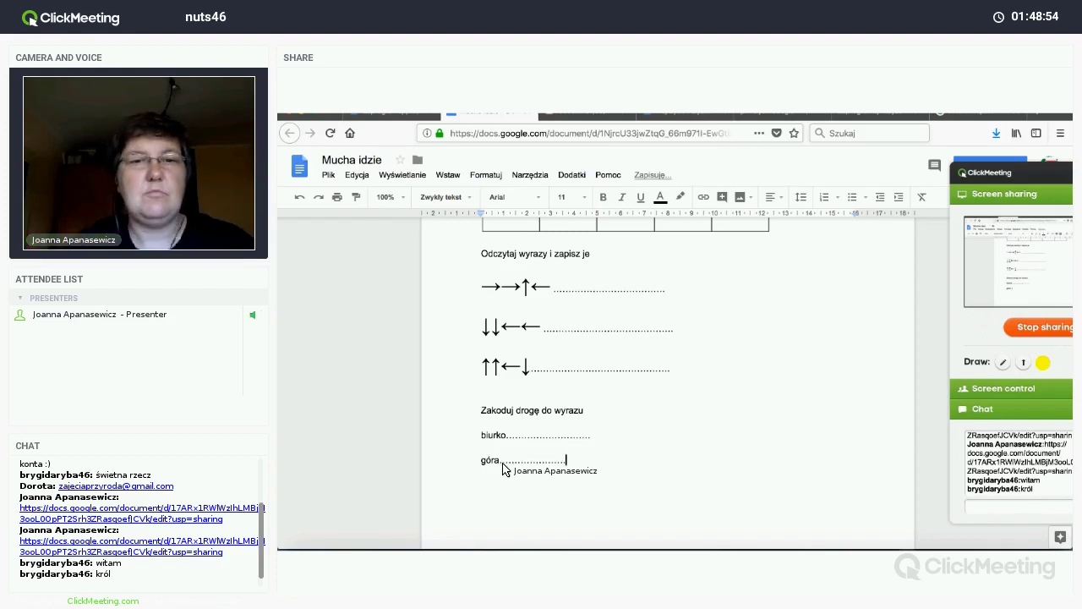
{"action": "type", "text": "............"}
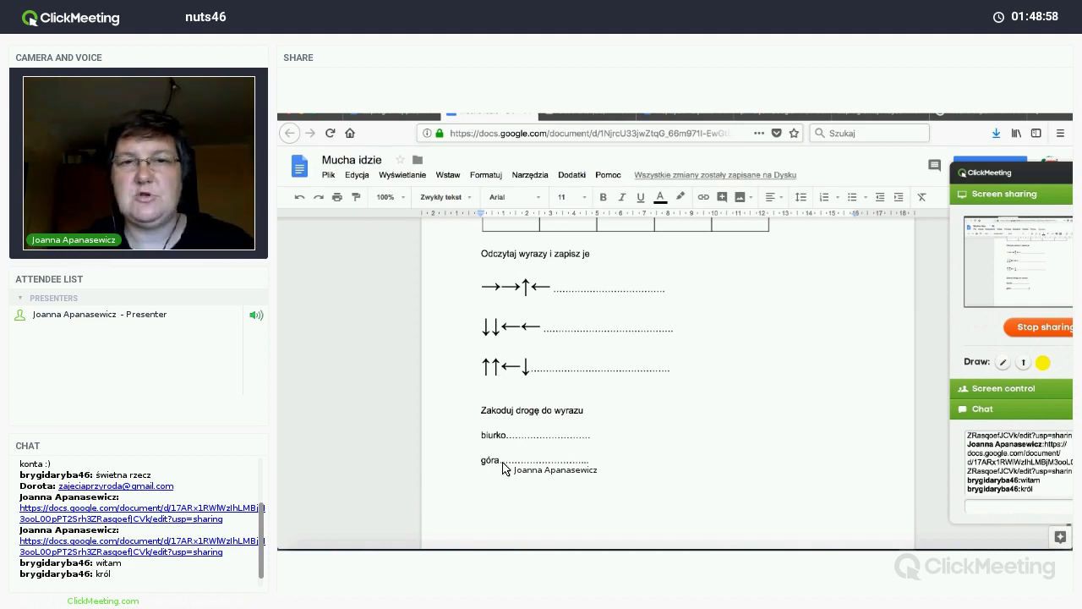
{"action": "scroll", "coordinate": [502, 468], "scroll_direction": "up", "scroll_amount": 3}
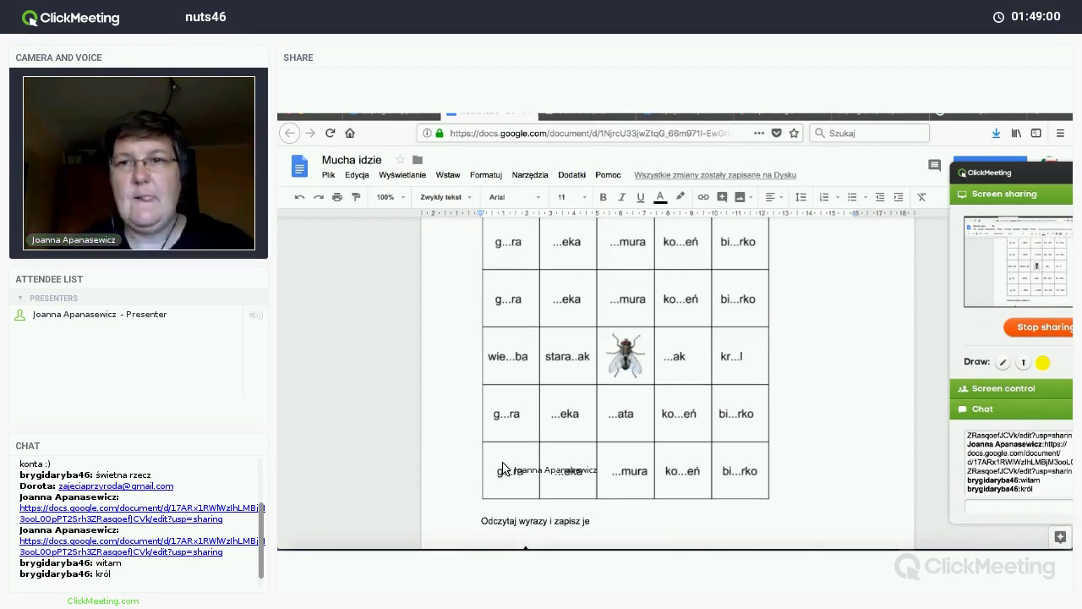
{"action": "scroll", "coordinate": [502, 468], "scroll_direction": "down", "scroll_amount": 1}
{"action": "scroll", "coordinate": [502, 468], "scroll_direction": "down", "scroll_amount": 3}
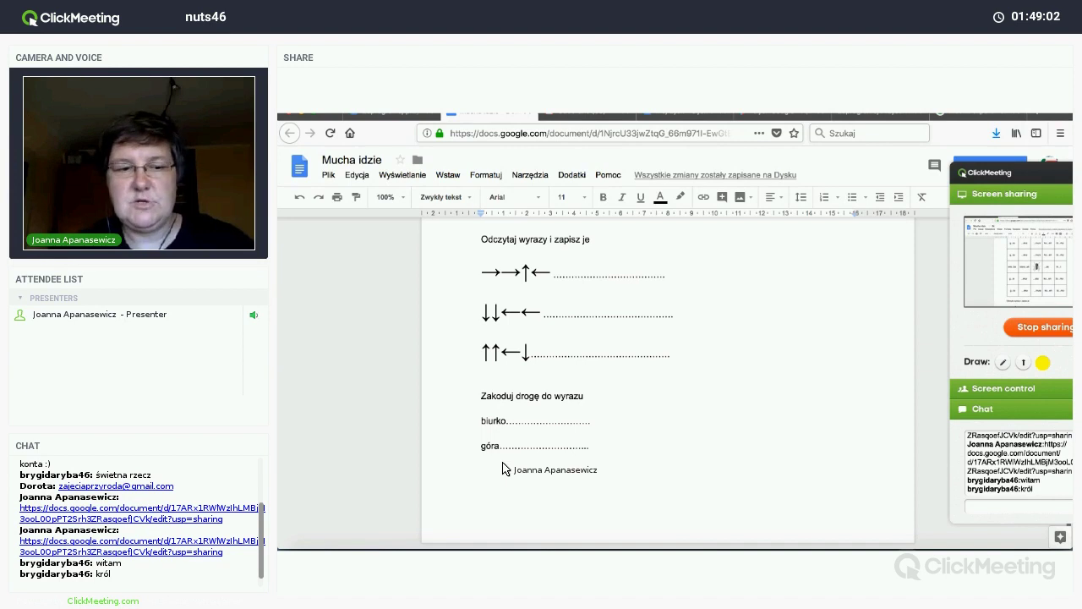
Step: Insert a page break after the góra line and head the new page 'Zabawa z kubkami'
{"action": "key", "text": "Return"}
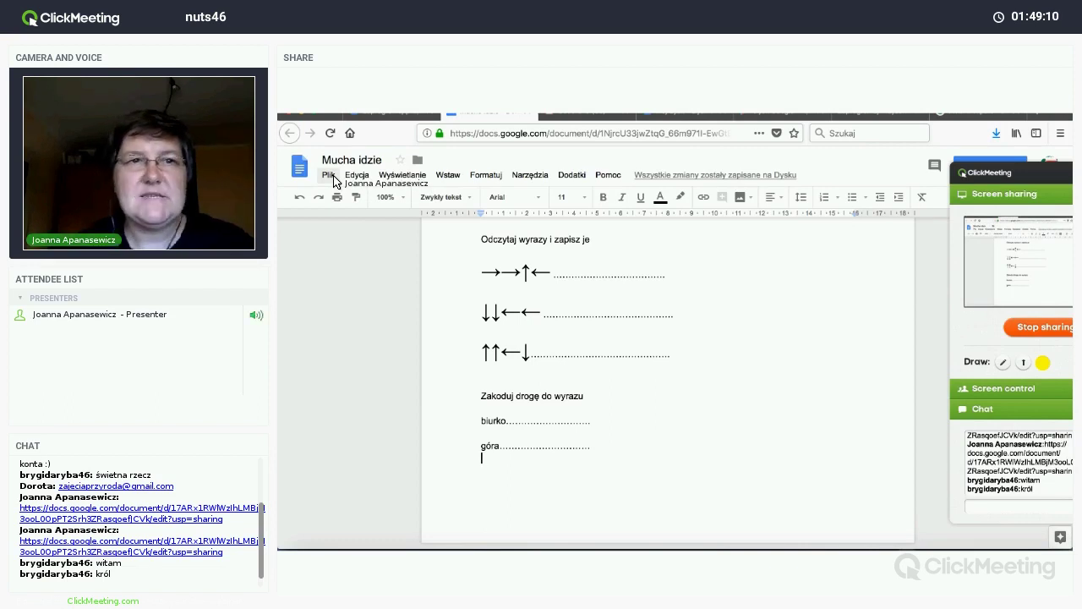
{"action": "left_click", "coordinate": [329, 175]}
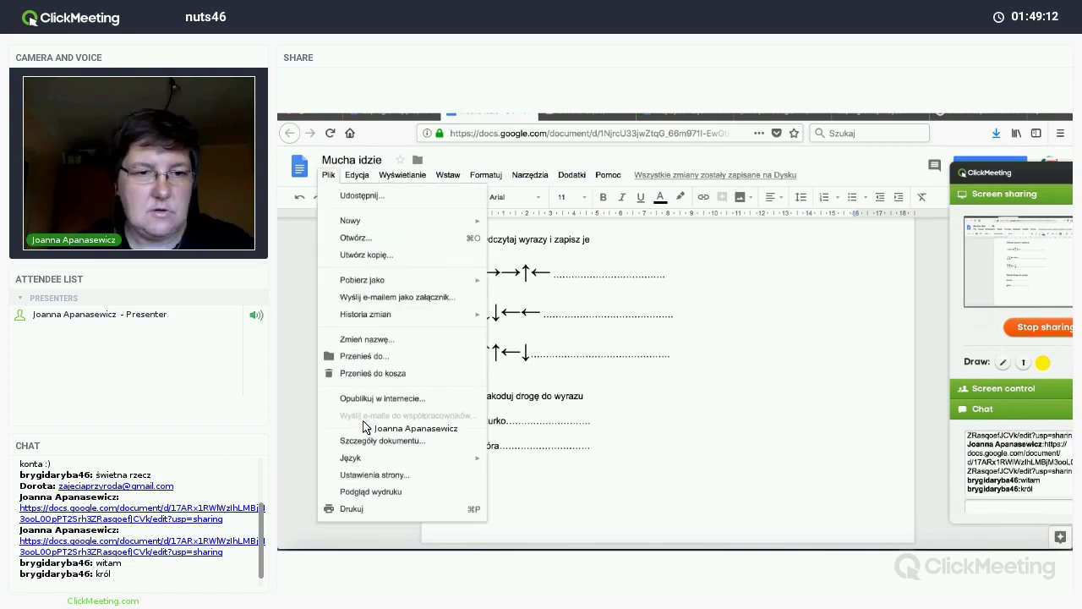
{"action": "mouse_move", "coordinate": [448, 175]}
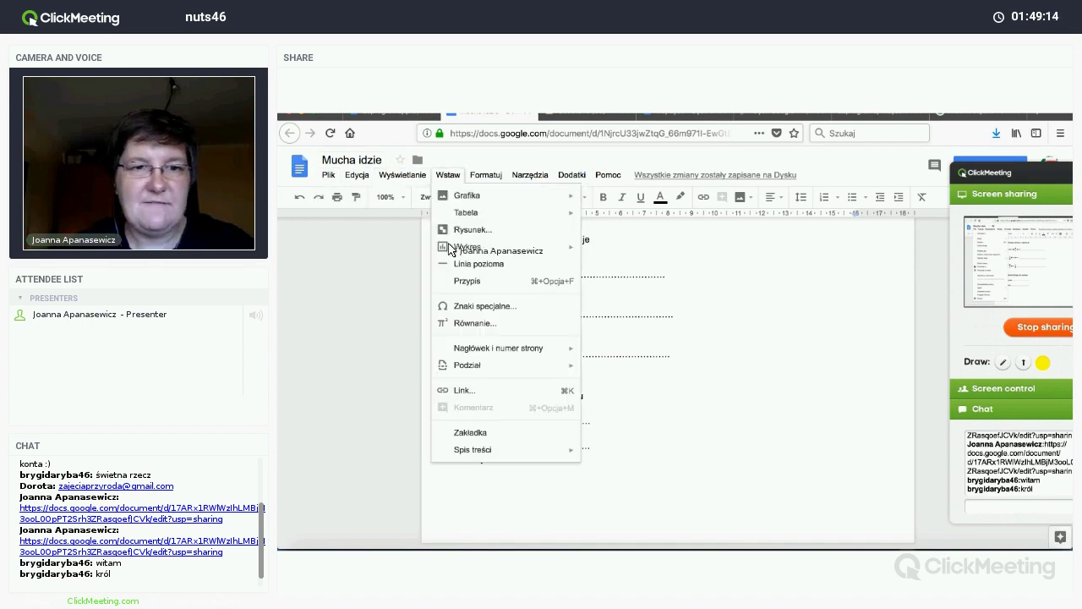
{"action": "mouse_move", "coordinate": [529, 372]}
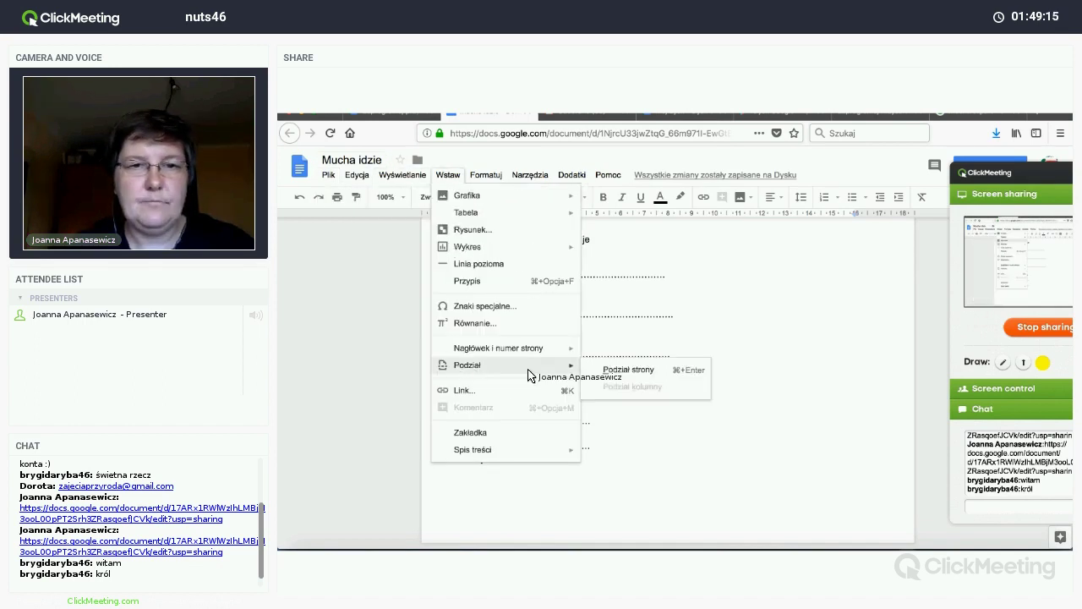
{"action": "left_click", "coordinate": [622, 373]}
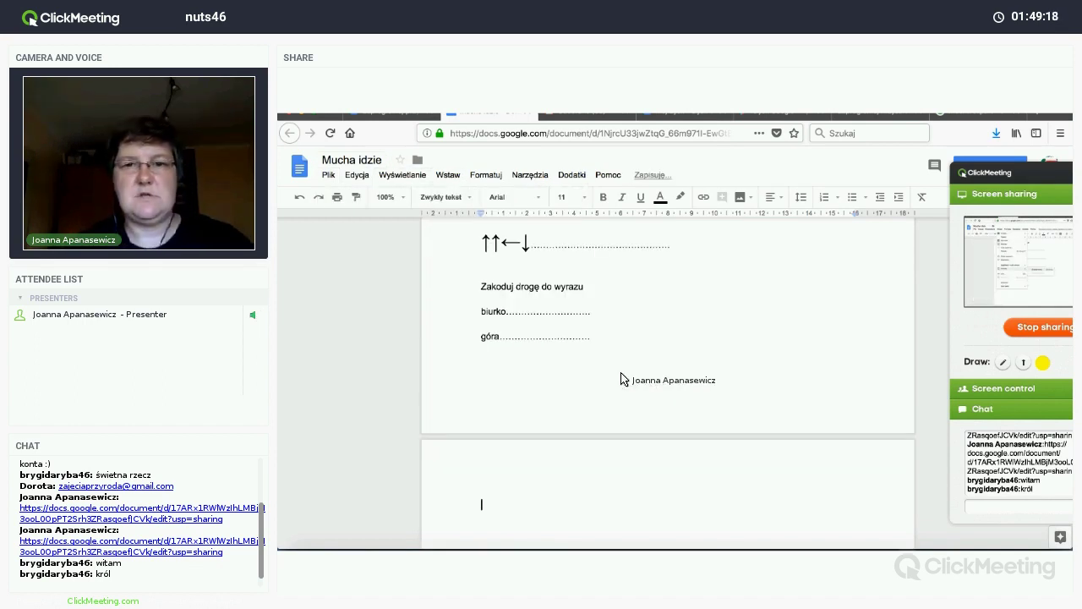
{"action": "scroll", "coordinate": [621, 379], "scroll_direction": "down", "scroll_amount": 2}
{"action": "type", "text": "Zabawa z kubkami"}
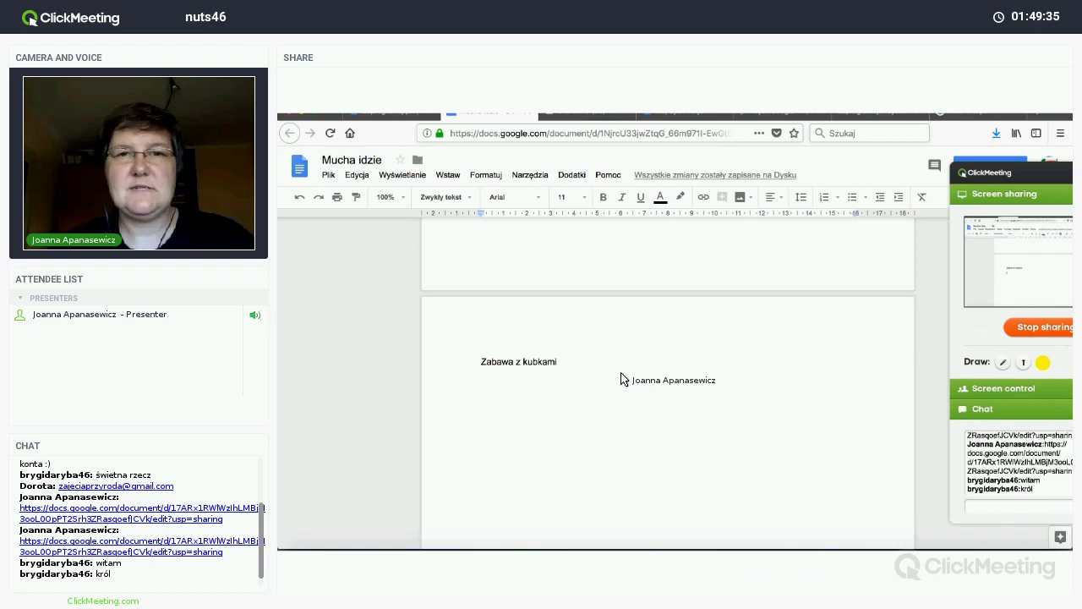
Step: Search Google for 'zamiast kserówki' from the housefly images tab
{"action": "left_click", "coordinate": [952, 120]}
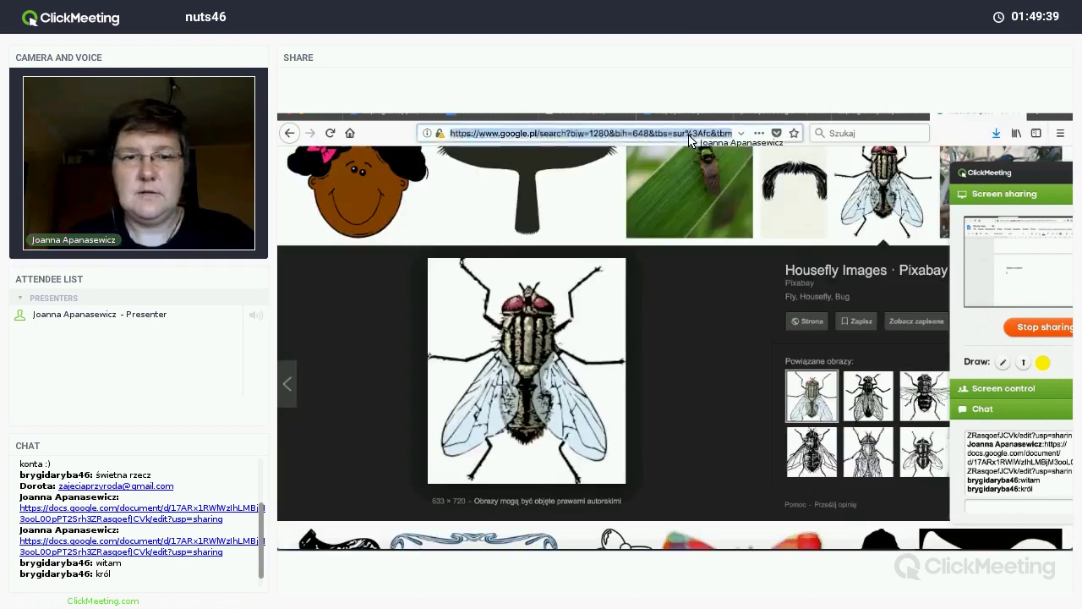
{"action": "type", "text": "zamiast kser"}
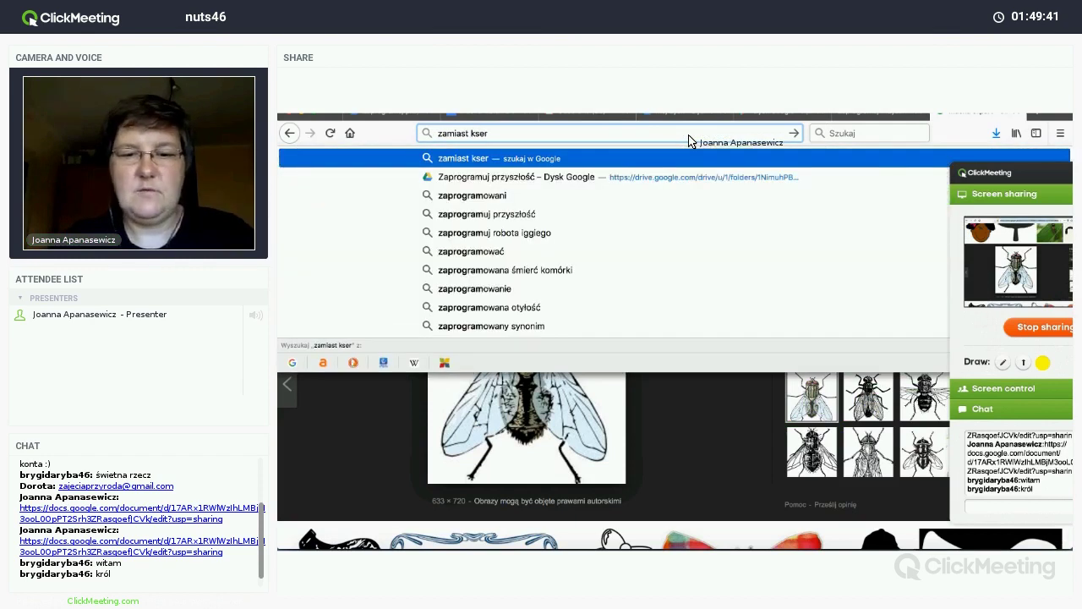
{"action": "type", "text": "ówki"}
{"action": "key", "text": "Return"}
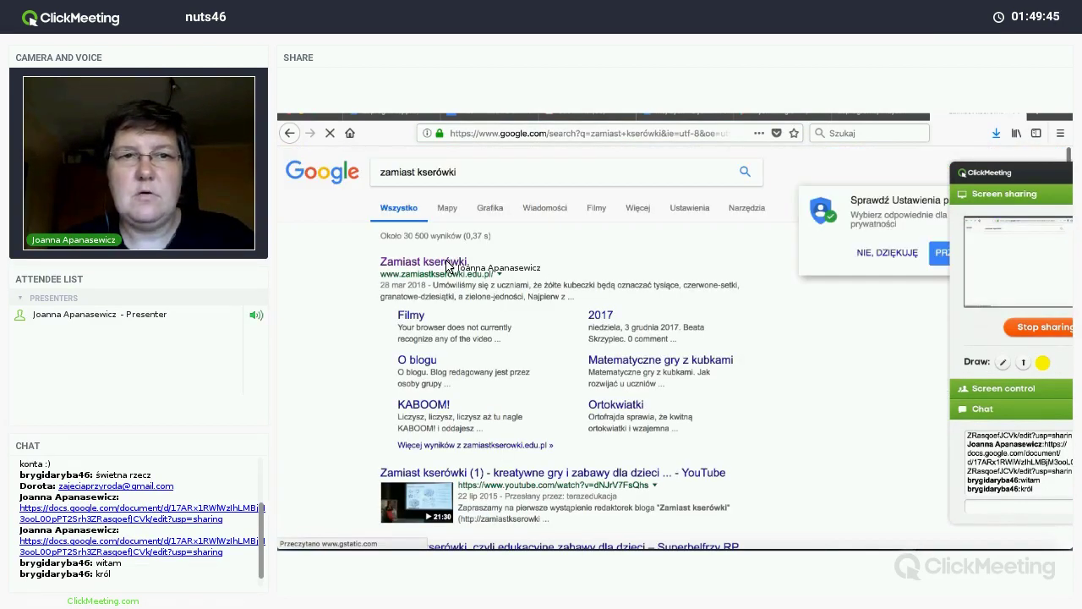
Step: Open the 'Kubeczkowe budowle z częściami mowy' blog post, enlarge its cup-pyramid image and dismiss cookies
{"action": "left_click", "coordinate": [446, 264]}
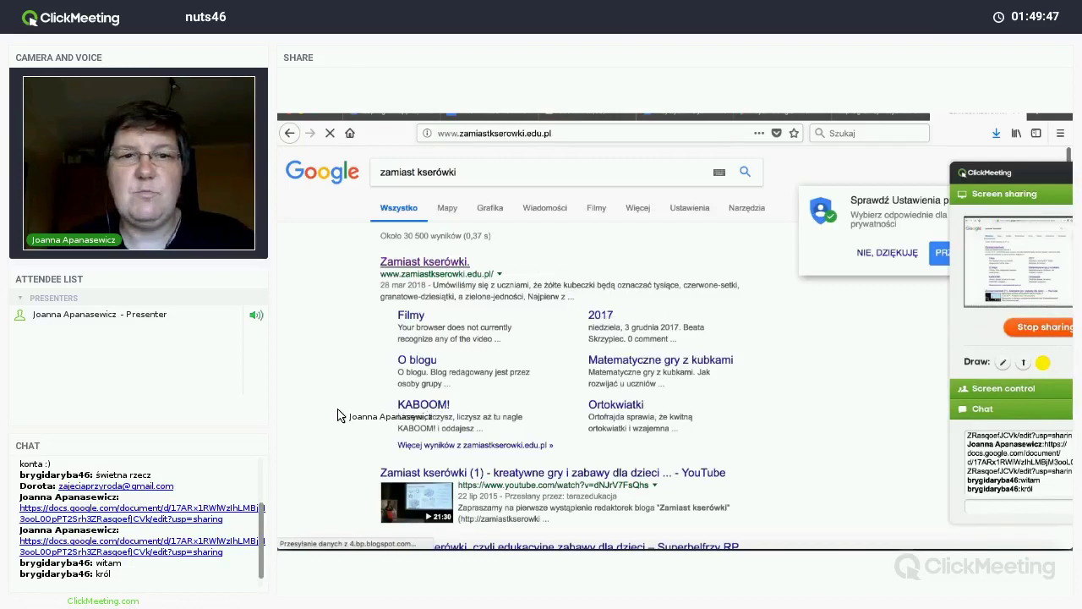
{"action": "scroll", "coordinate": [331, 418], "scroll_direction": "down", "scroll_amount": 10}
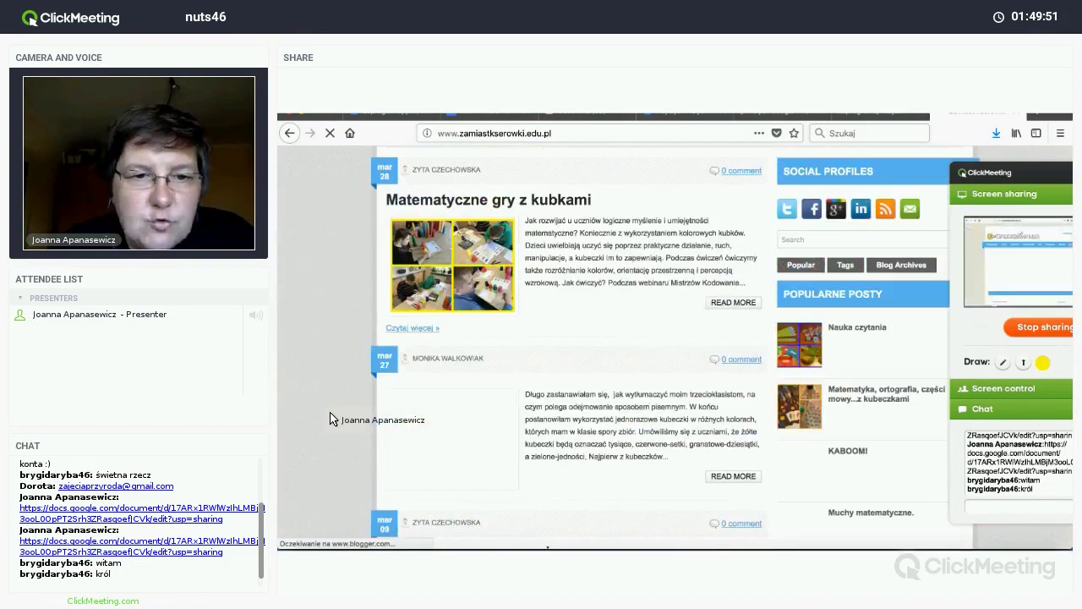
{"action": "scroll", "coordinate": [332, 418], "scroll_direction": "down", "scroll_amount": 5}
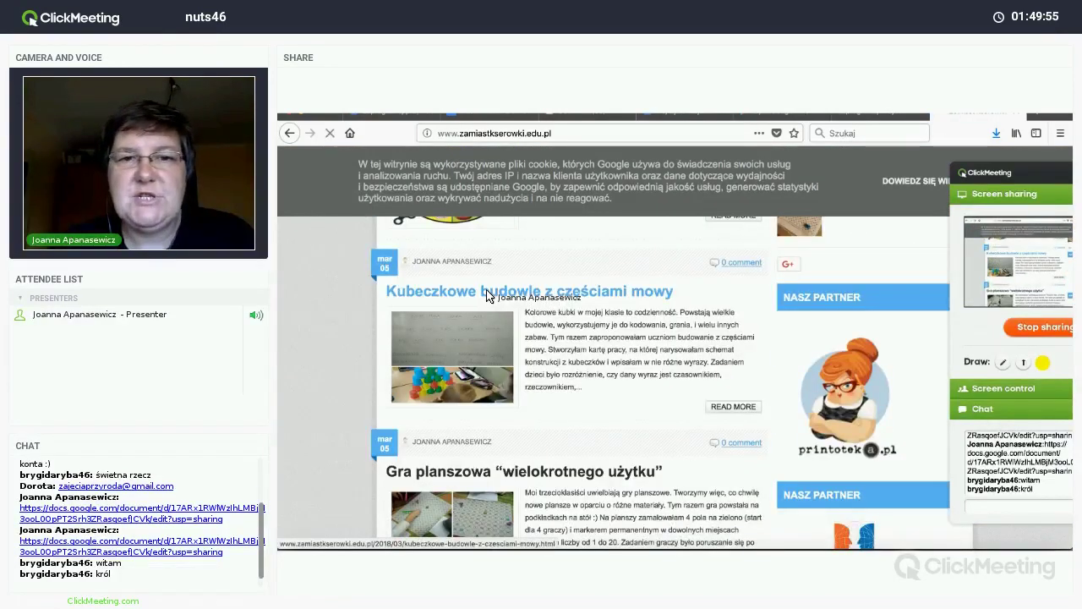
{"action": "left_click", "coordinate": [487, 296]}
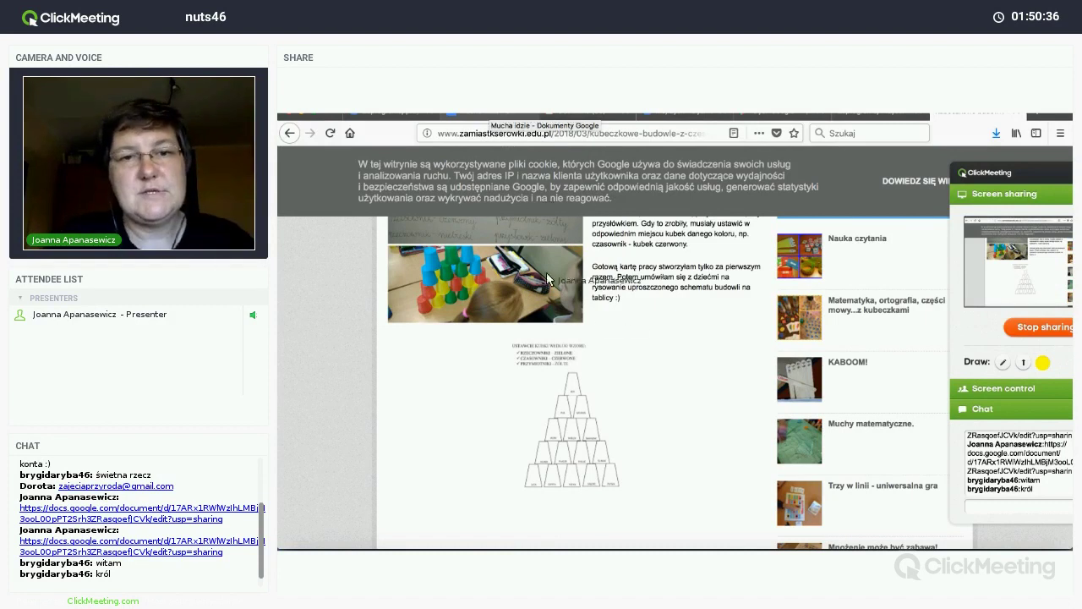
{"action": "left_click", "coordinate": [602, 376]}
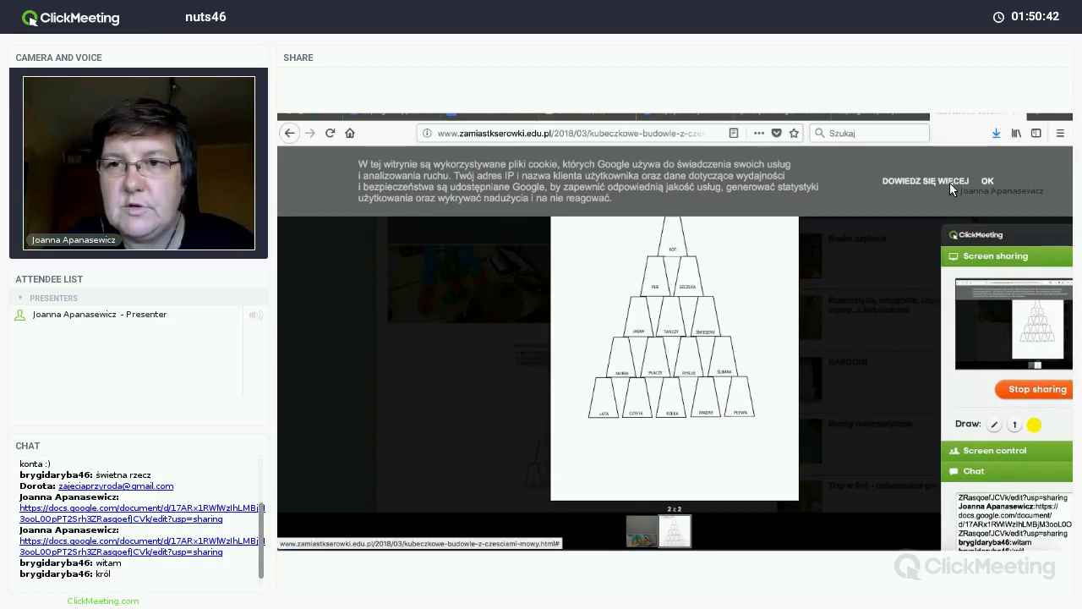
{"action": "left_click", "coordinate": [987, 181]}
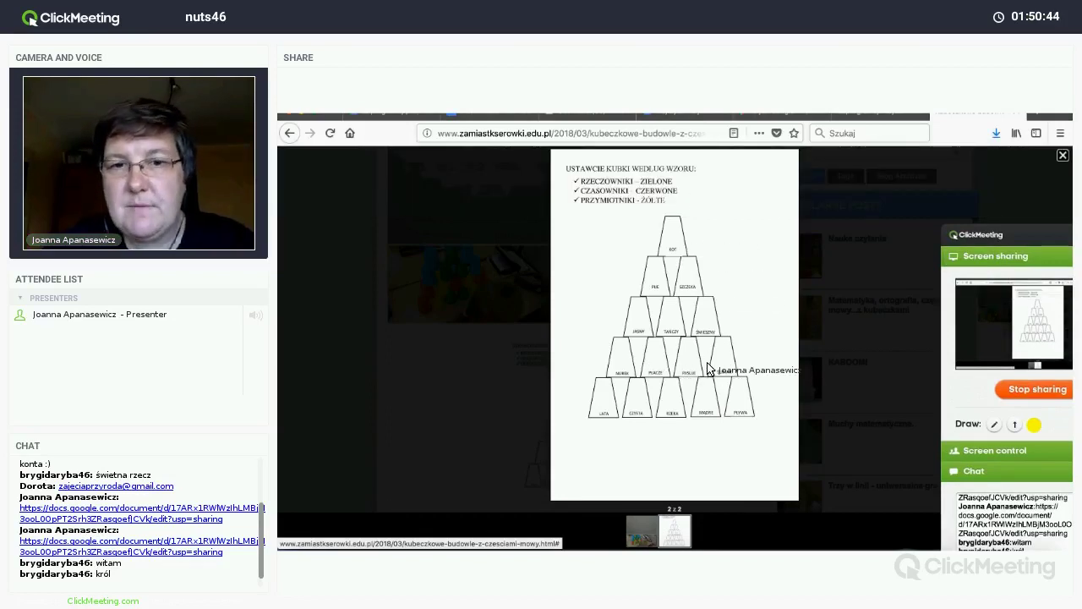
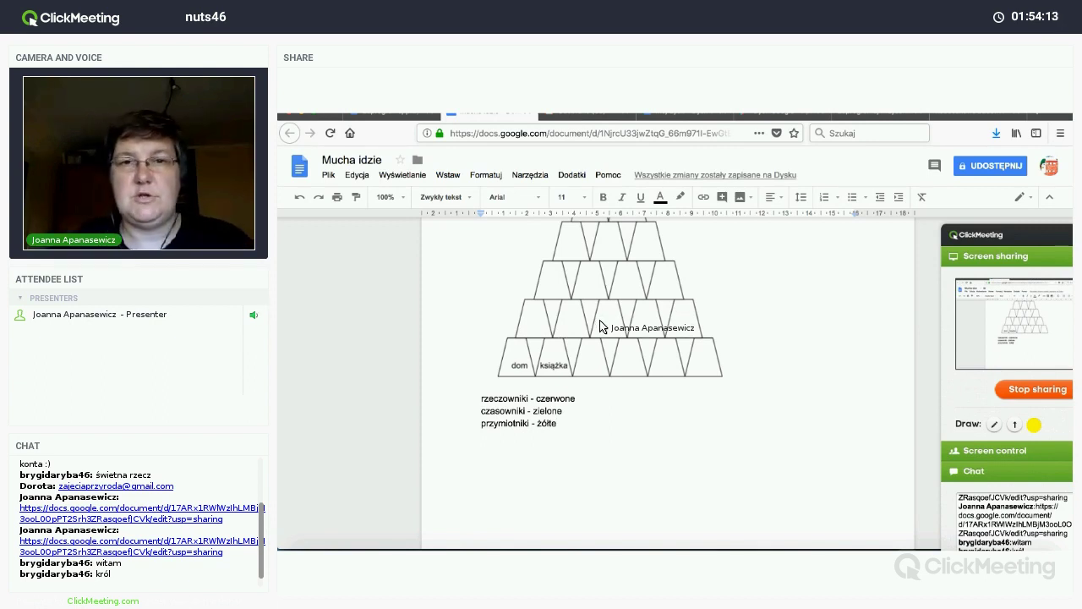
Step: Add the heading 'Rozwiązanie' under the colour key and paste a copy of the cup pyramid below it
{"action": "left_click", "coordinate": [600, 325]}
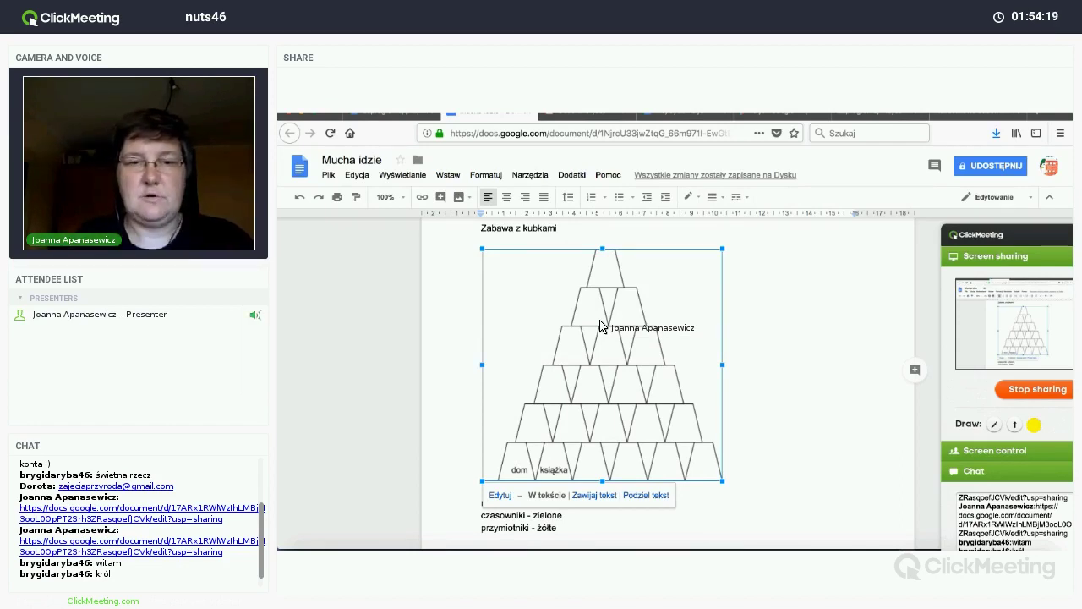
{"action": "scroll", "coordinate": [583, 359], "scroll_direction": "down", "scroll_amount": 2}
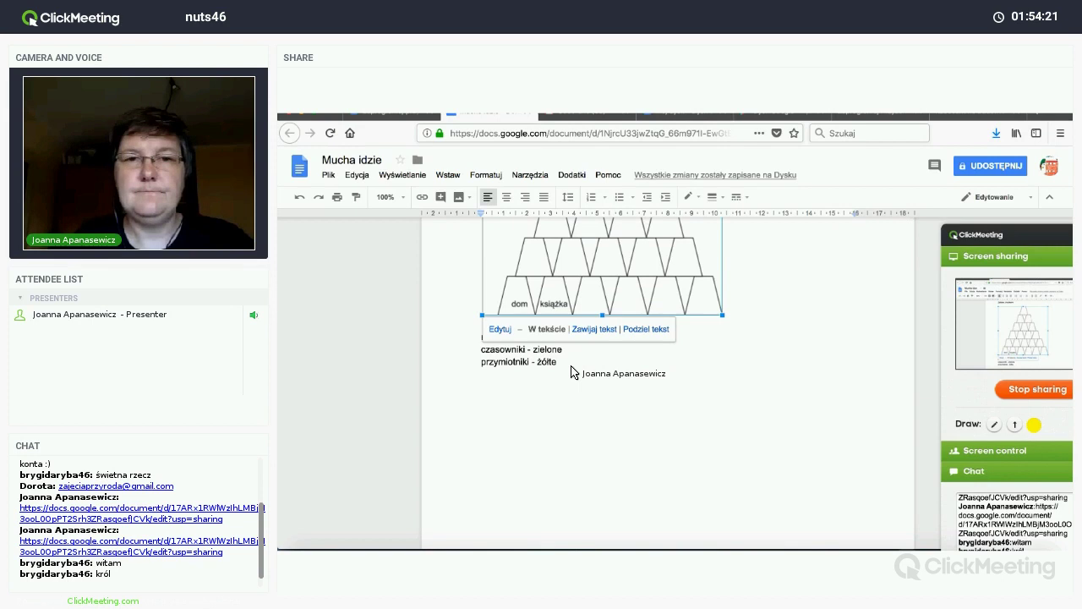
{"action": "left_click", "coordinate": [571, 372]}
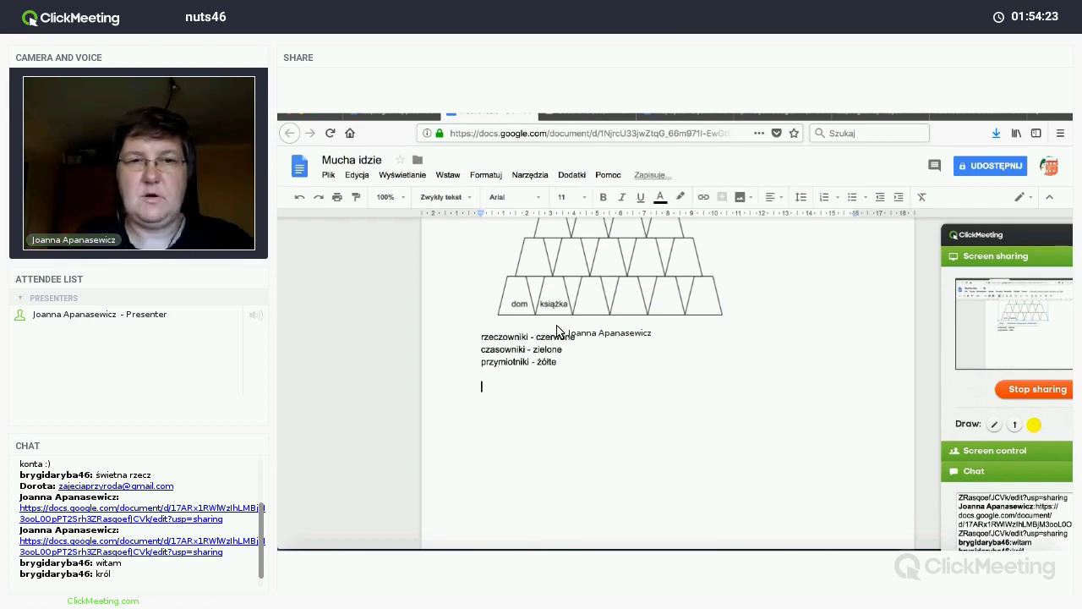
{"action": "key", "text": "ctrl+v"}
{"action": "left_click", "coordinate": [567, 274]}
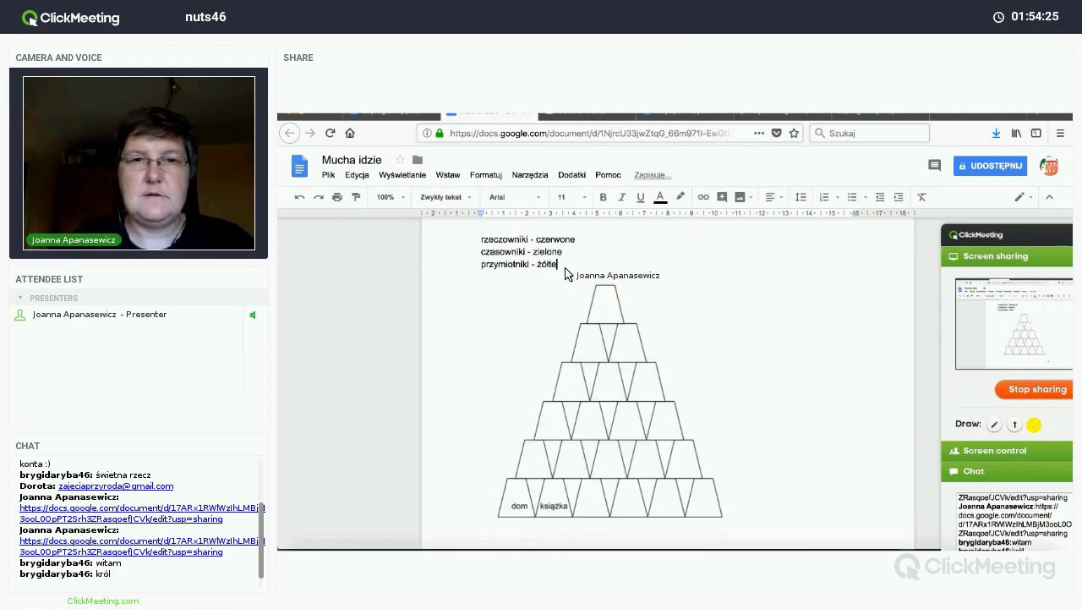
{"action": "key", "text": "ctrl+z"}
{"action": "type", "text": "R"}
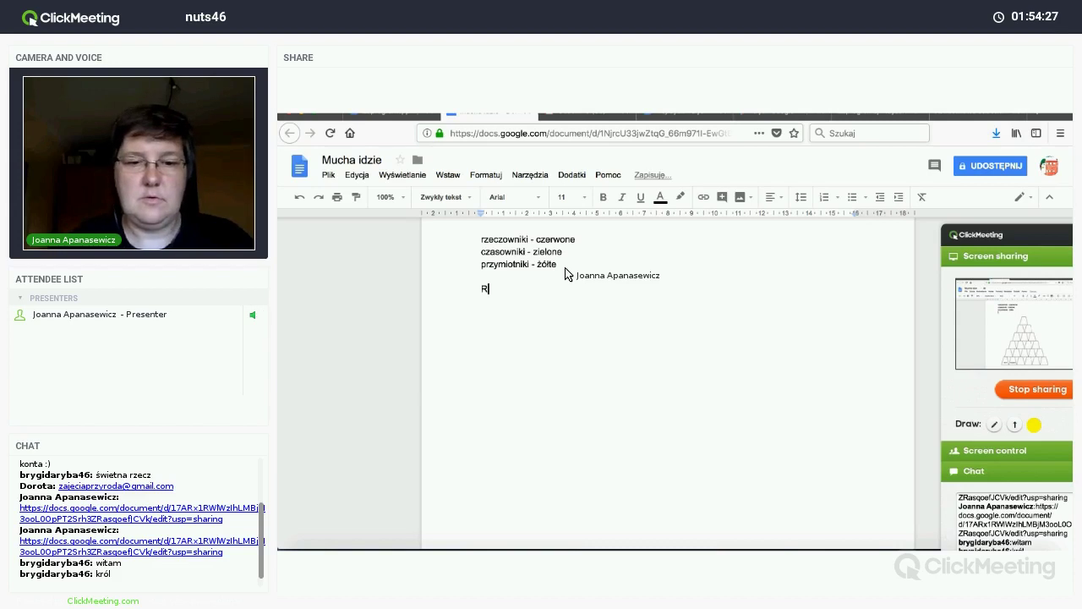
{"action": "type", "text": "ozwiązanie"}
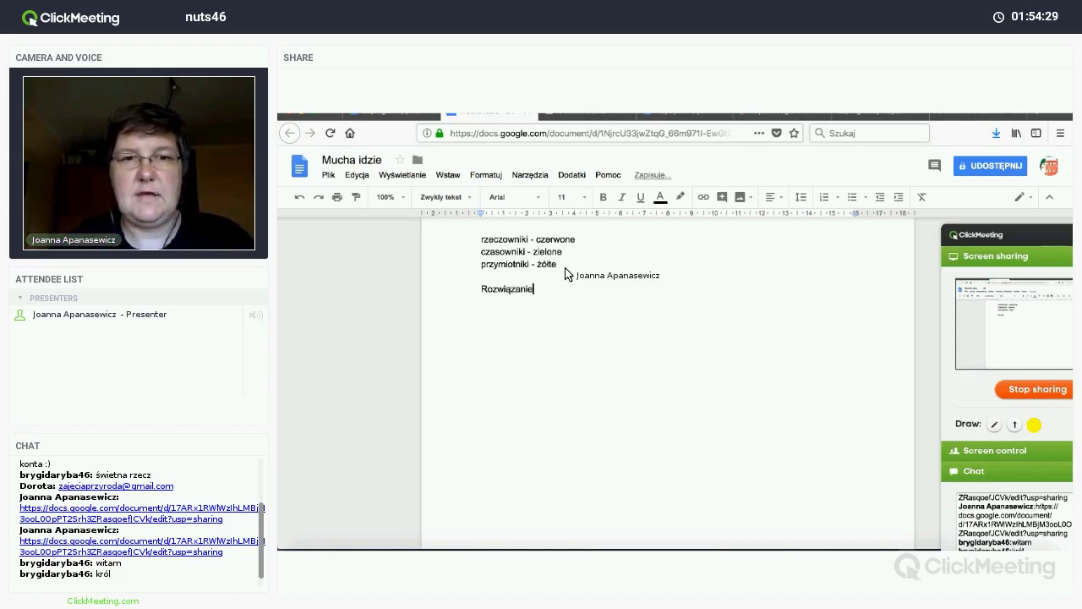
{"action": "key", "text": "ctrl+v"}
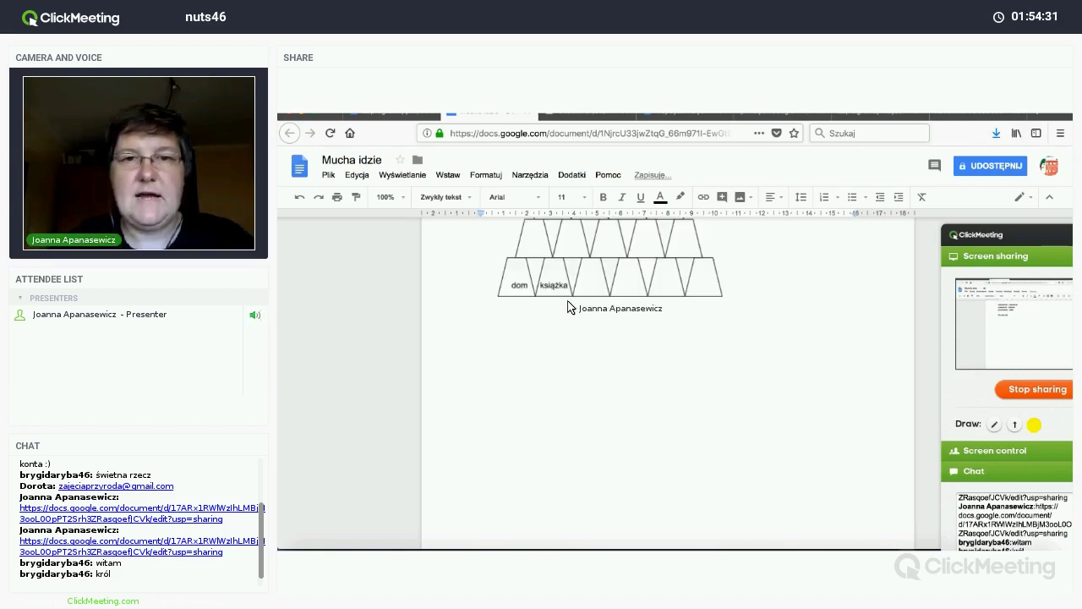
Step: In the copied pyramid drawing, fill the dom and książka cups red
{"action": "double_click", "coordinate": [614, 332]}
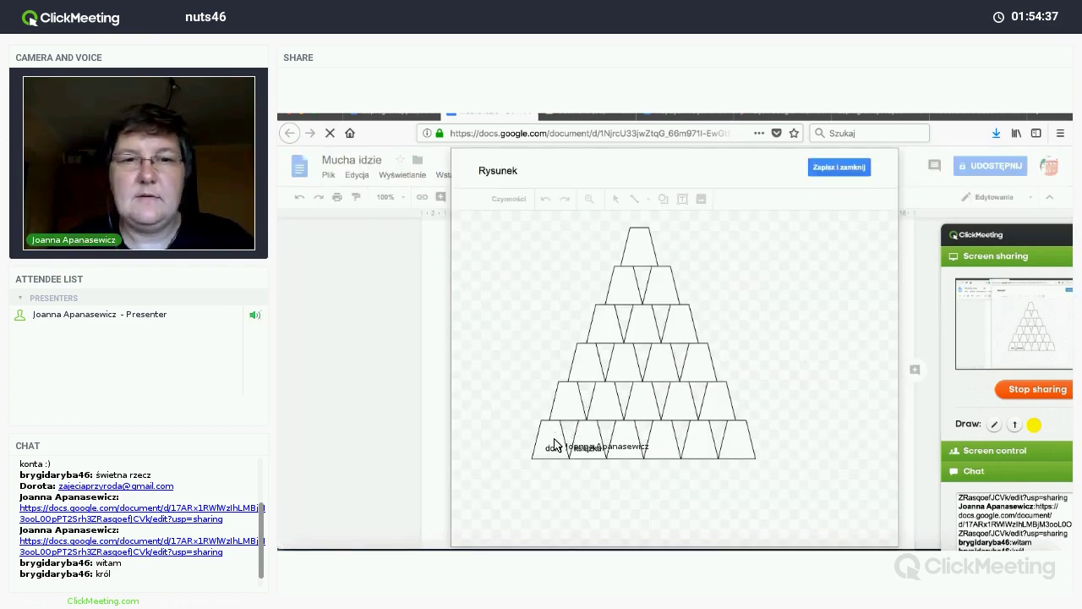
{"action": "left_click", "coordinate": [581, 446]}
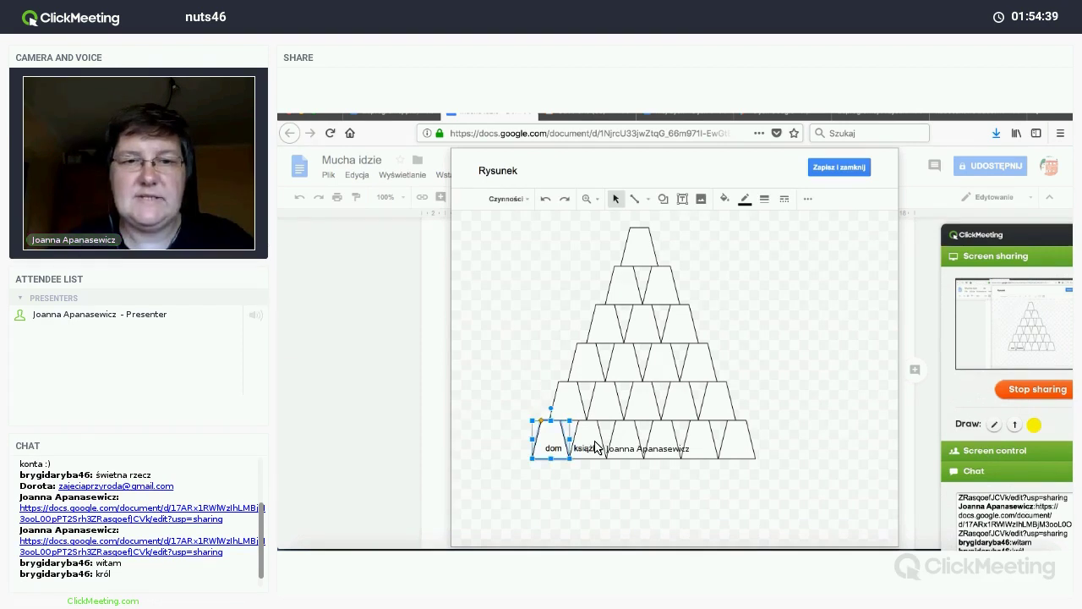
{"action": "left_click", "coordinate": [596, 446], "text": "shift"}
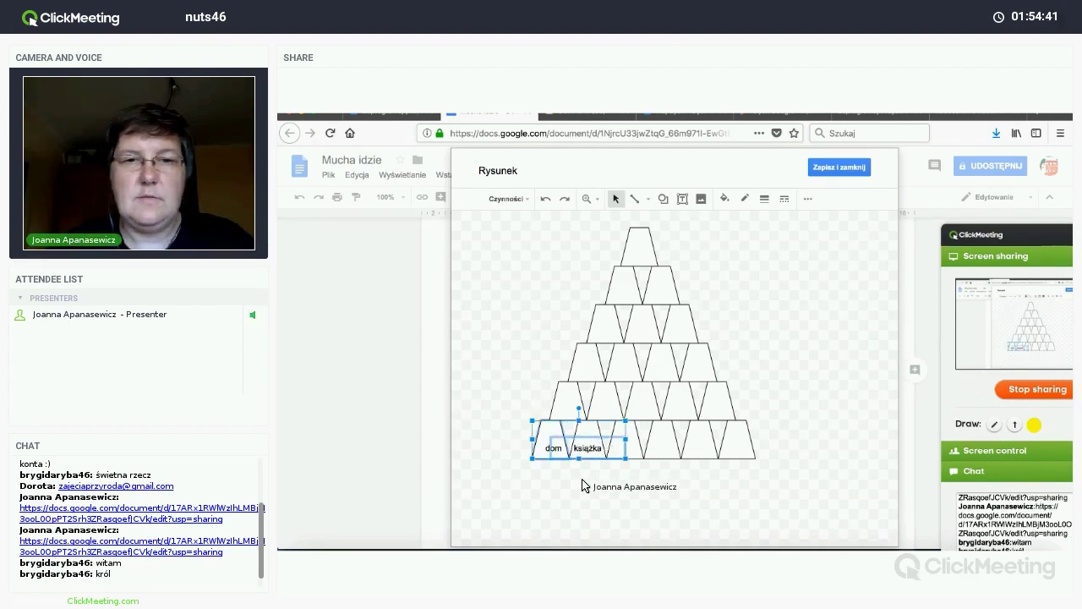
{"action": "left_click", "coordinate": [565, 448]}
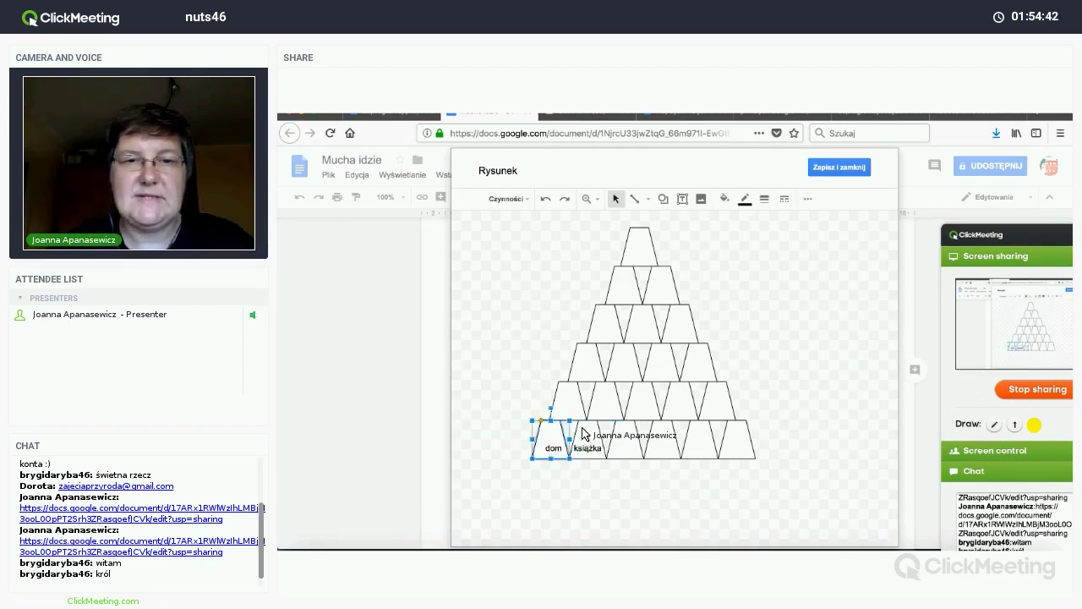
{"action": "left_click", "coordinate": [581, 433], "text": "shift"}
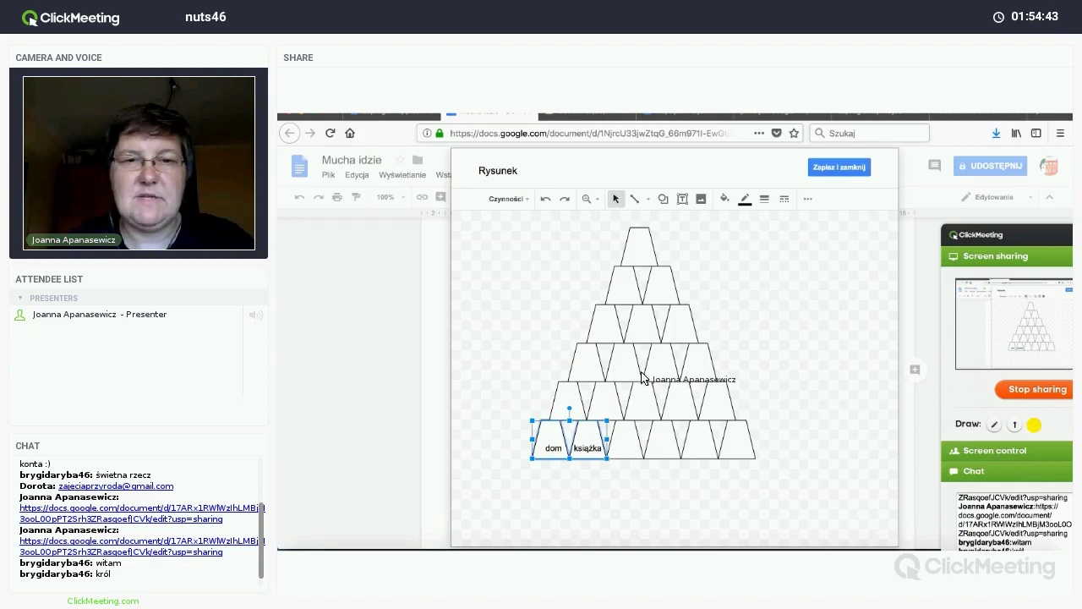
{"action": "left_click", "coordinate": [724, 199]}
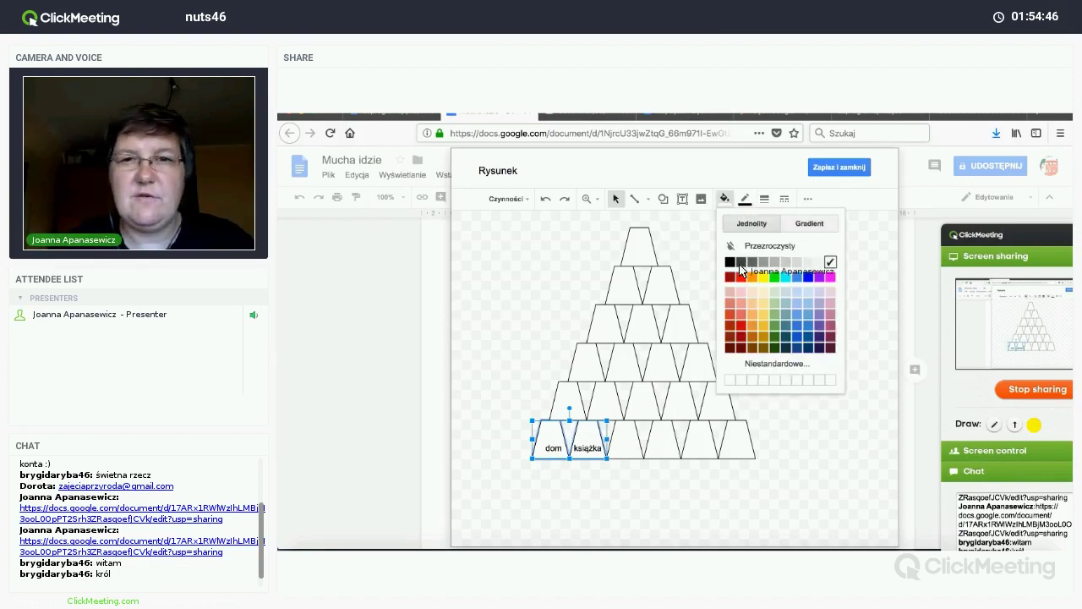
{"action": "left_click", "coordinate": [739, 276]}
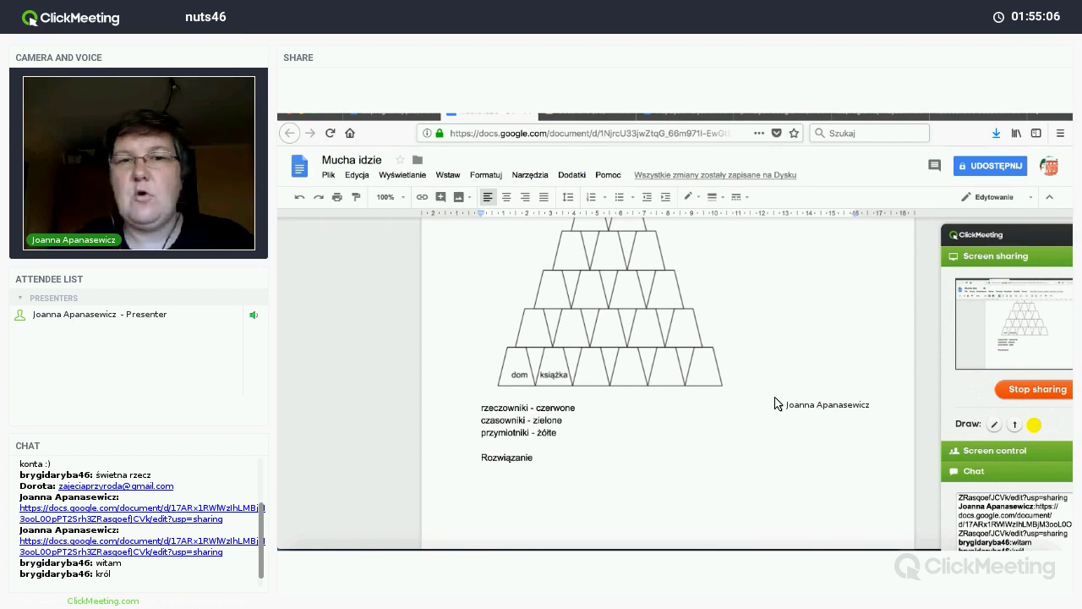
Step: Add a new line after the red-marked pyramid and insert a page break there
{"action": "left_click", "coordinate": [633, 279]}
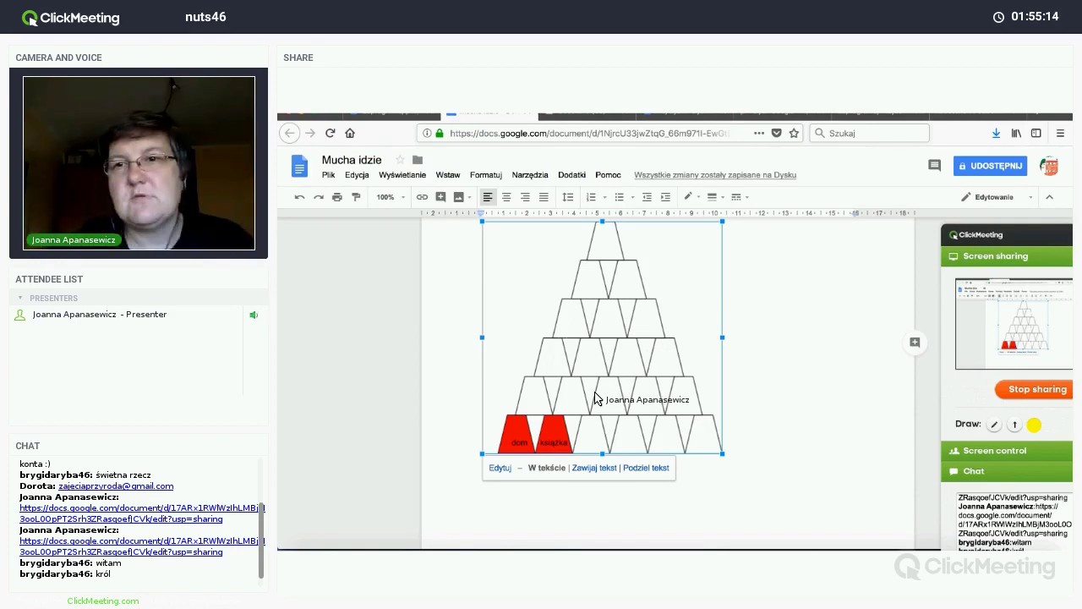
{"action": "scroll", "coordinate": [596, 396], "scroll_direction": "down", "scroll_amount": 3}
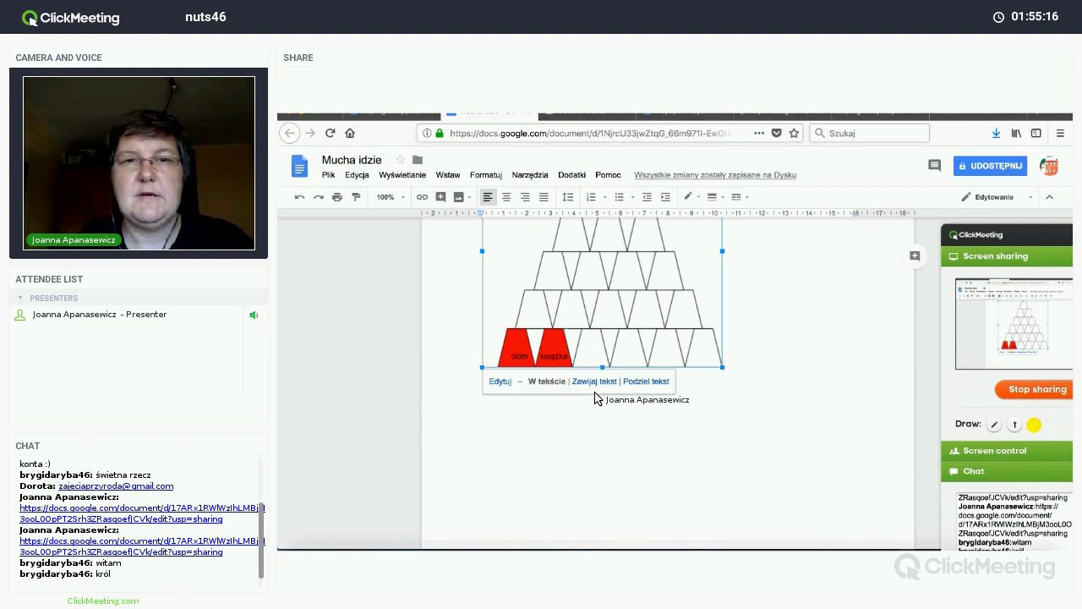
{"action": "scroll", "coordinate": [742, 284], "scroll_direction": "up", "scroll_amount": 3}
{"action": "left_click", "coordinate": [742, 284]}
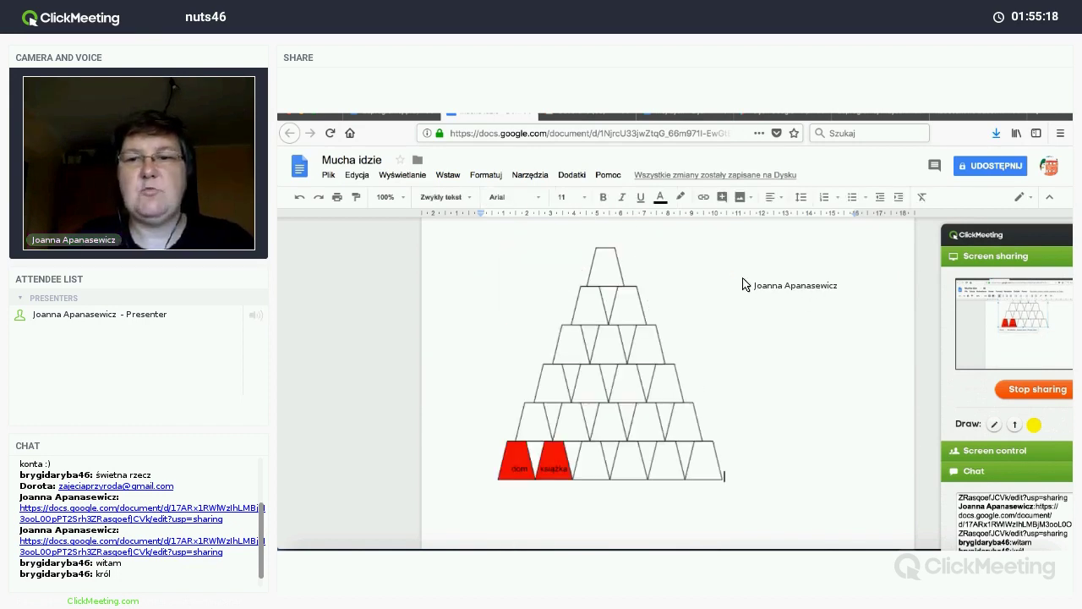
{"action": "key", "text": "Return"}
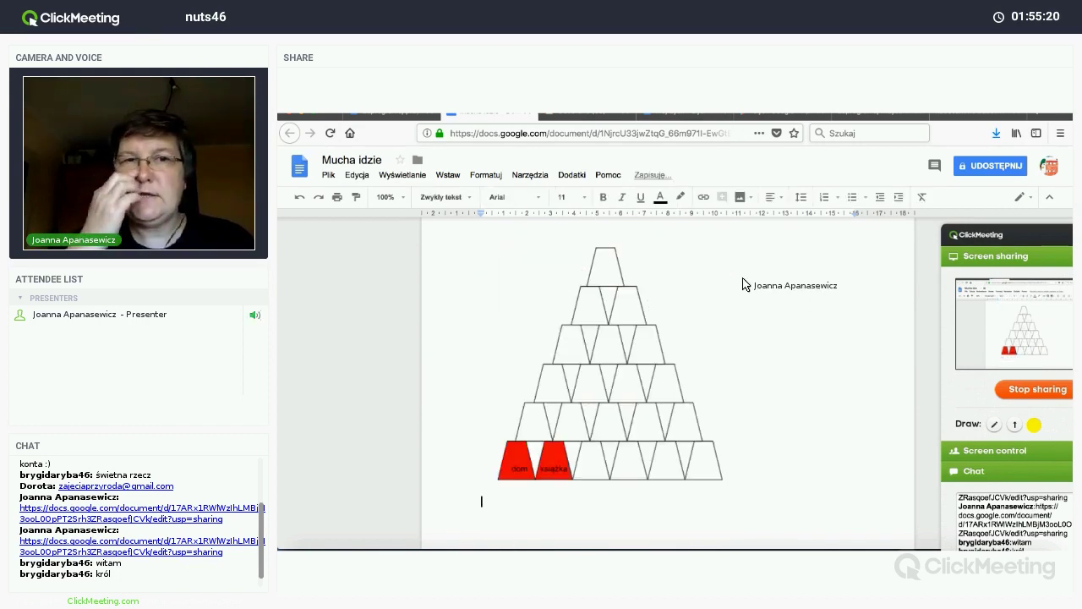
{"action": "left_click", "coordinate": [447, 178]}
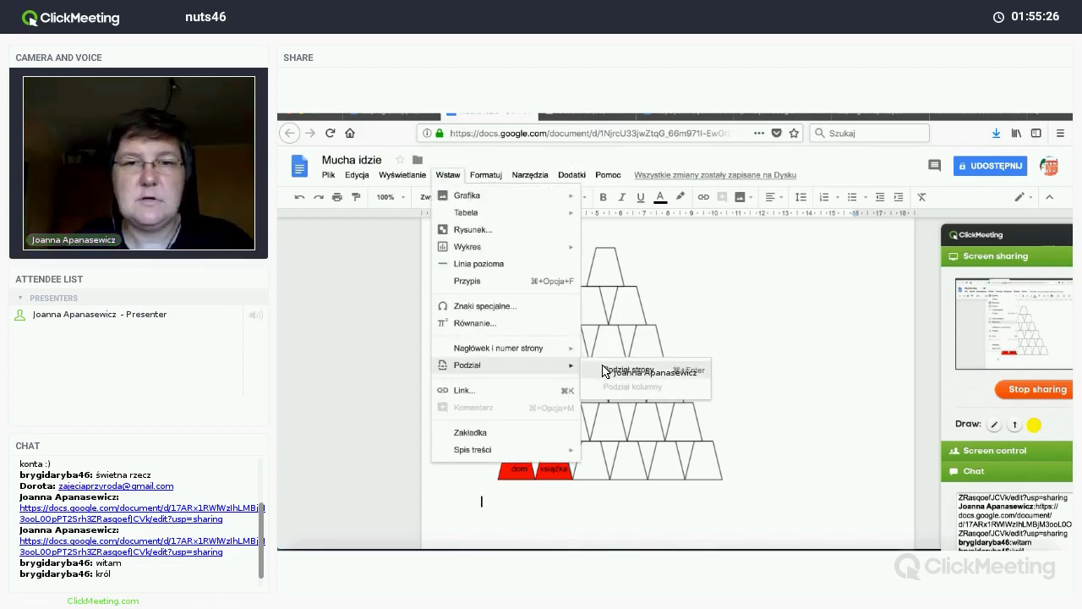
{"action": "left_click", "coordinate": [604, 371]}
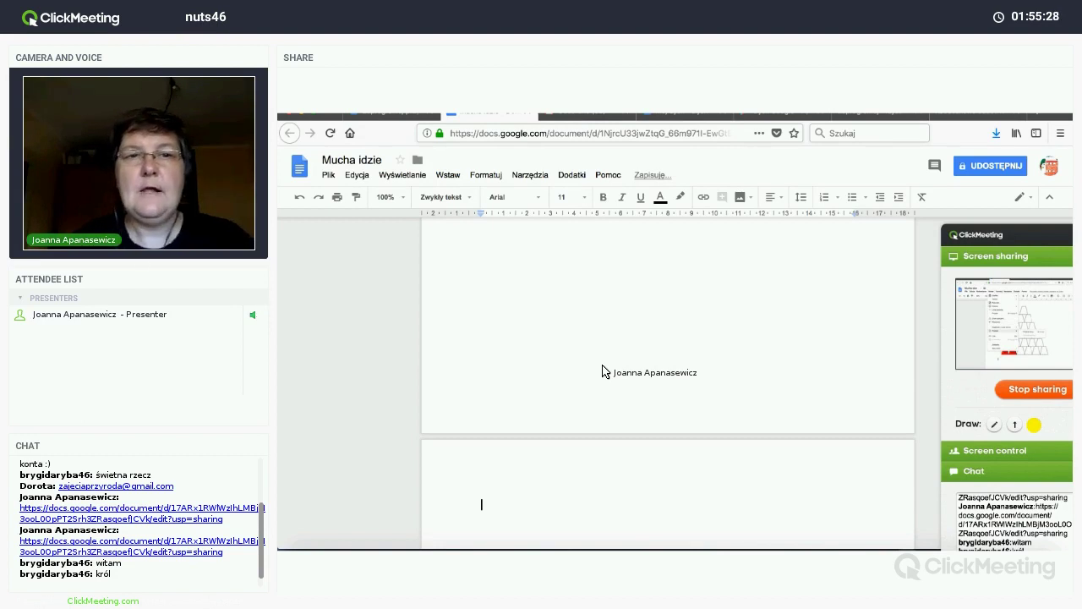
{"action": "scroll", "coordinate": [602, 372], "scroll_direction": "down", "scroll_amount": 3}
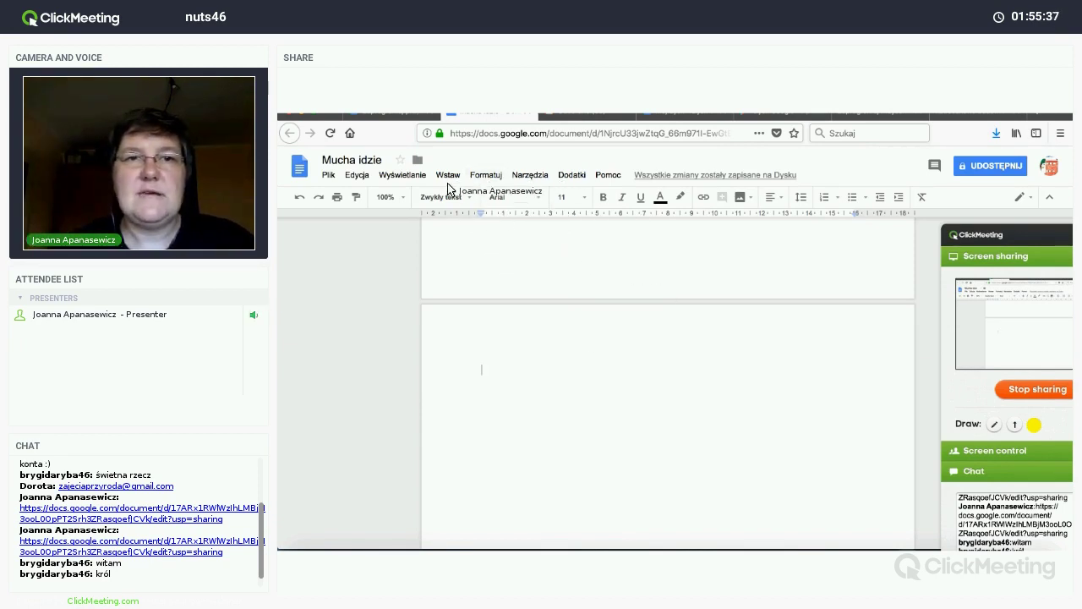
{"action": "left_click", "coordinate": [448, 175]}
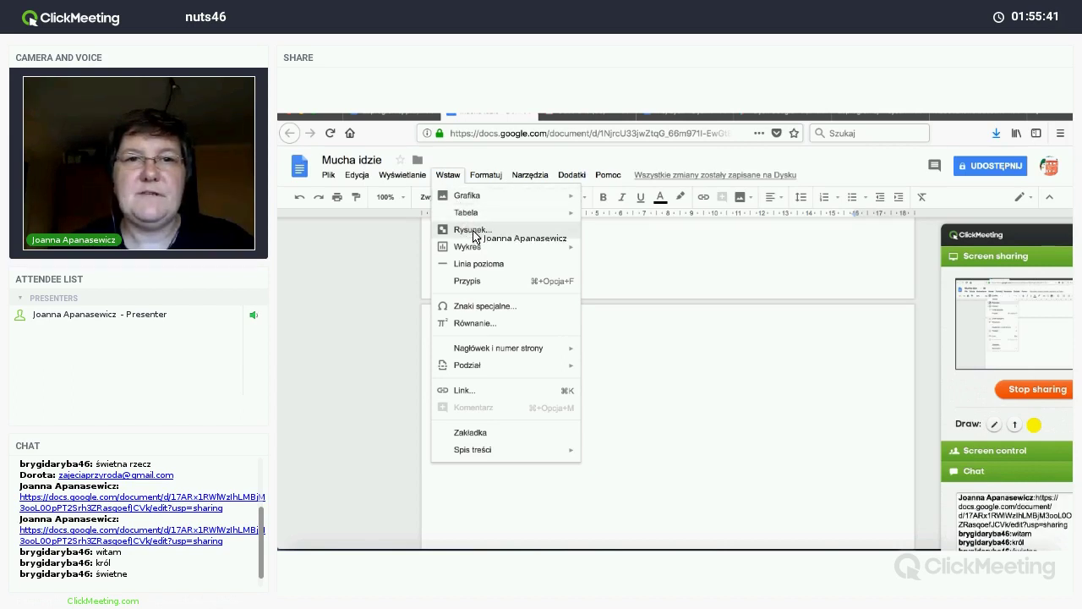
Step: Start a new drawing containing one small square with a transparent fill
{"action": "left_click", "coordinate": [474, 231]}
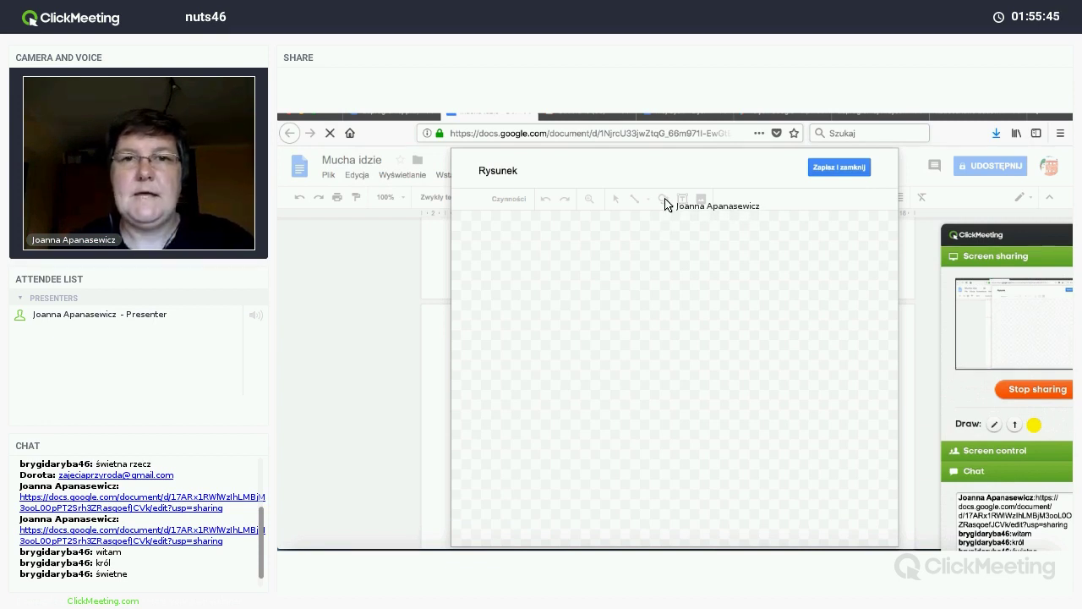
{"action": "left_click", "coordinate": [664, 199]}
{"action": "mouse_move", "coordinate": [658, 221]}
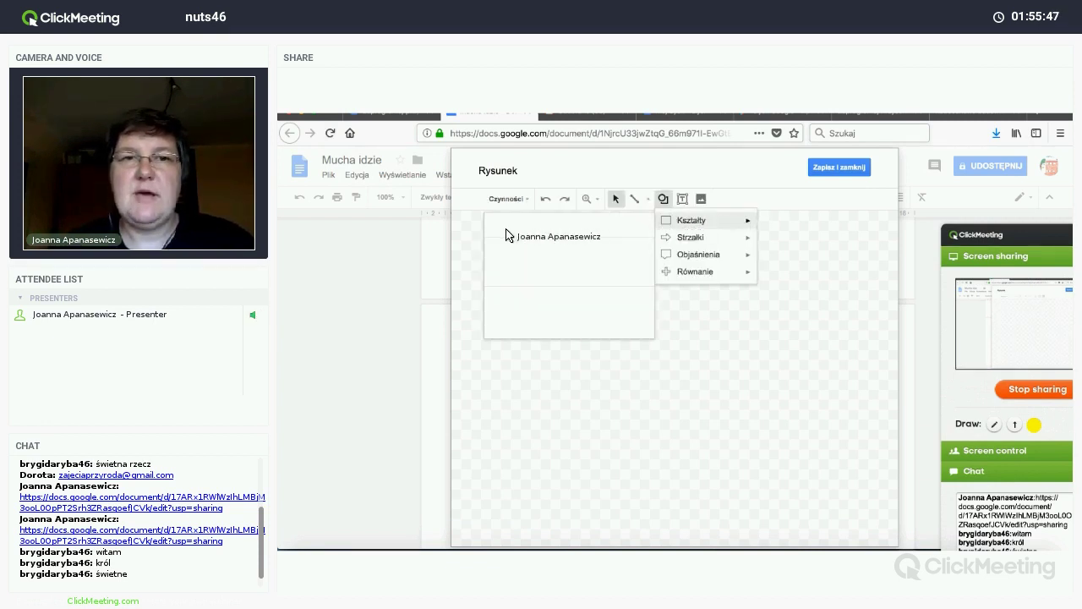
{"action": "left_click", "coordinate": [495, 238]}
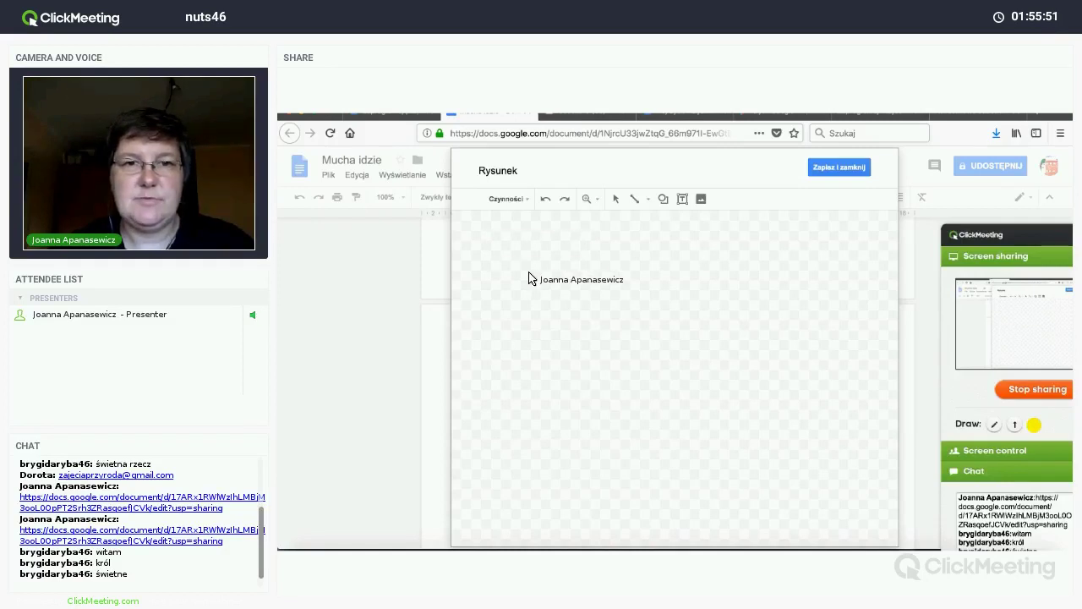
{"action": "left_click_drag", "start_coordinate": [529, 278], "coordinate": [530, 279]}
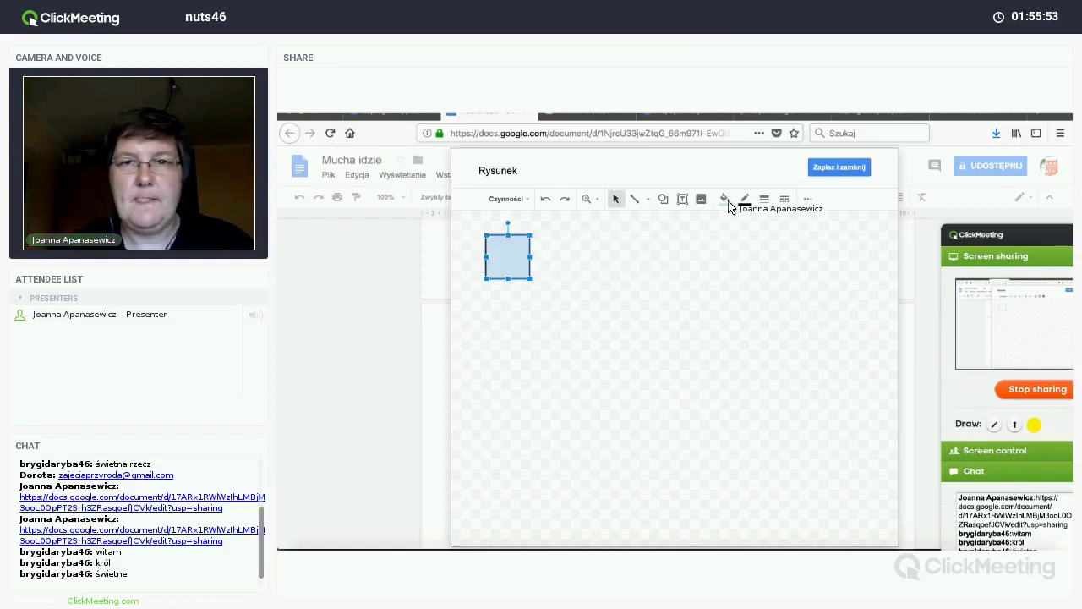
{"action": "left_click", "coordinate": [732, 201]}
{"action": "left_click", "coordinate": [769, 245]}
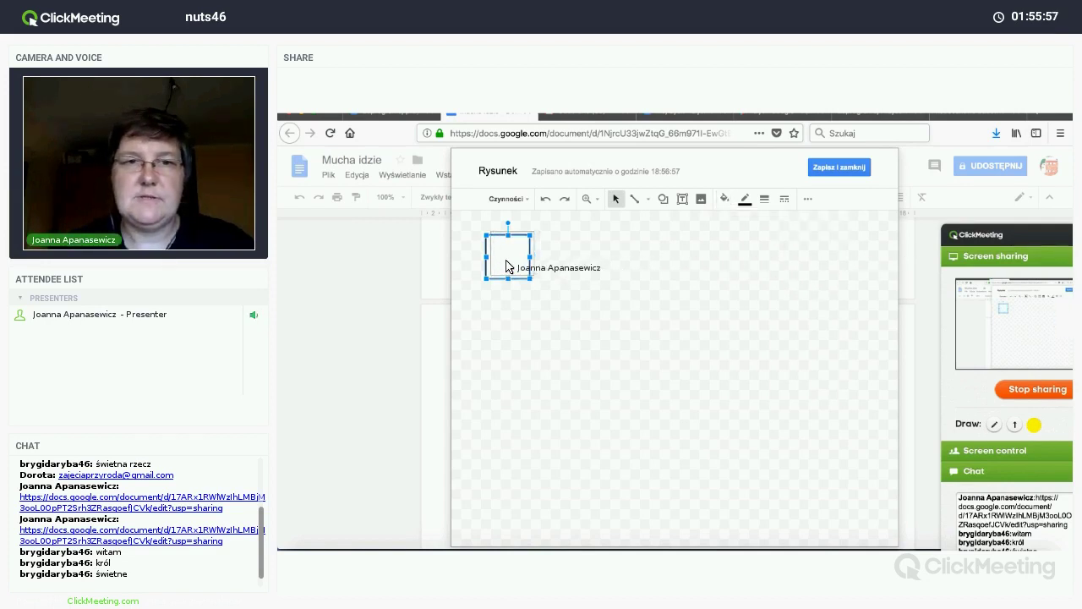
{"action": "left_click_drag", "start_coordinate": [507, 266], "coordinate": [544, 261]}
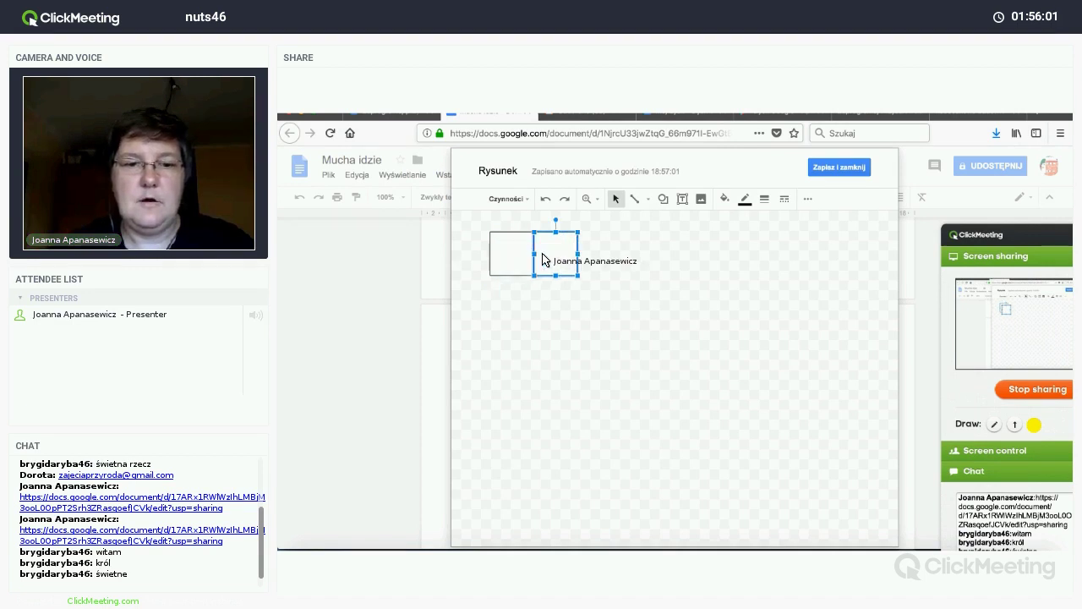
Step: Duplicate the square into a four-cell row, then copy the row into a 4×4 grid
{"action": "key", "text": "ctrl+d"}
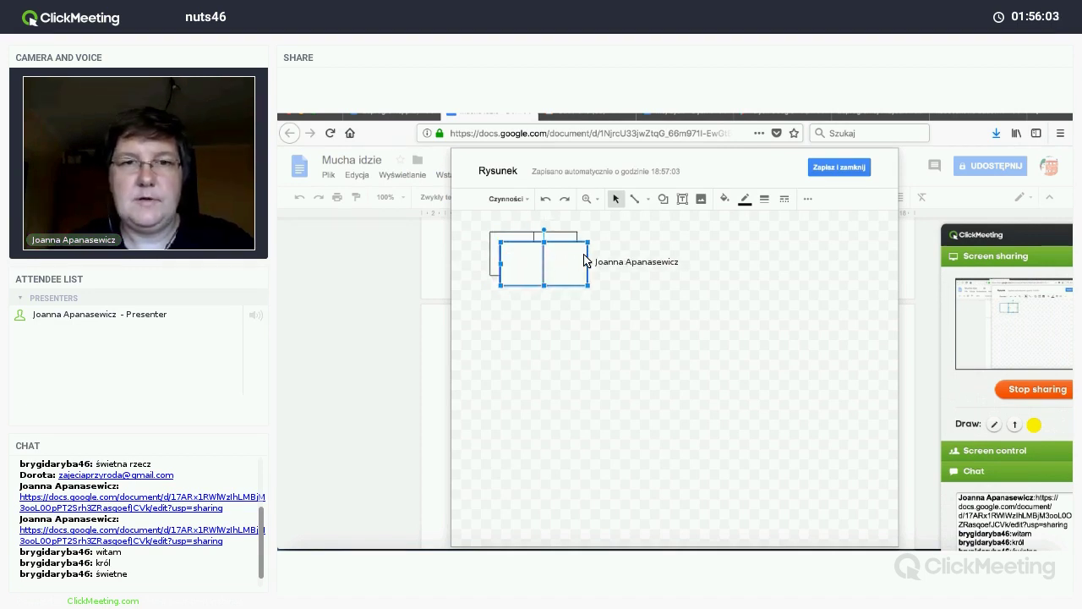
{"action": "left_click_drag", "start_coordinate": [599, 254], "coordinate": [601, 258]}
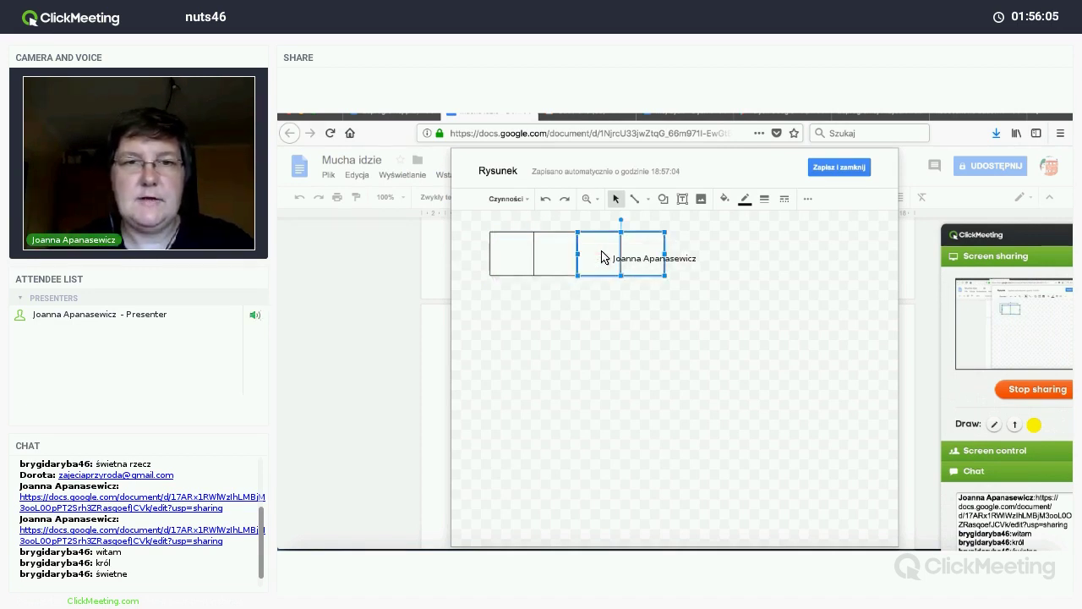
{"action": "left_click_drag", "start_coordinate": [481, 225], "coordinate": [695, 300]}
{"action": "key", "text": "ctrl+d"}
{"action": "key", "text": "ctrl+d"}
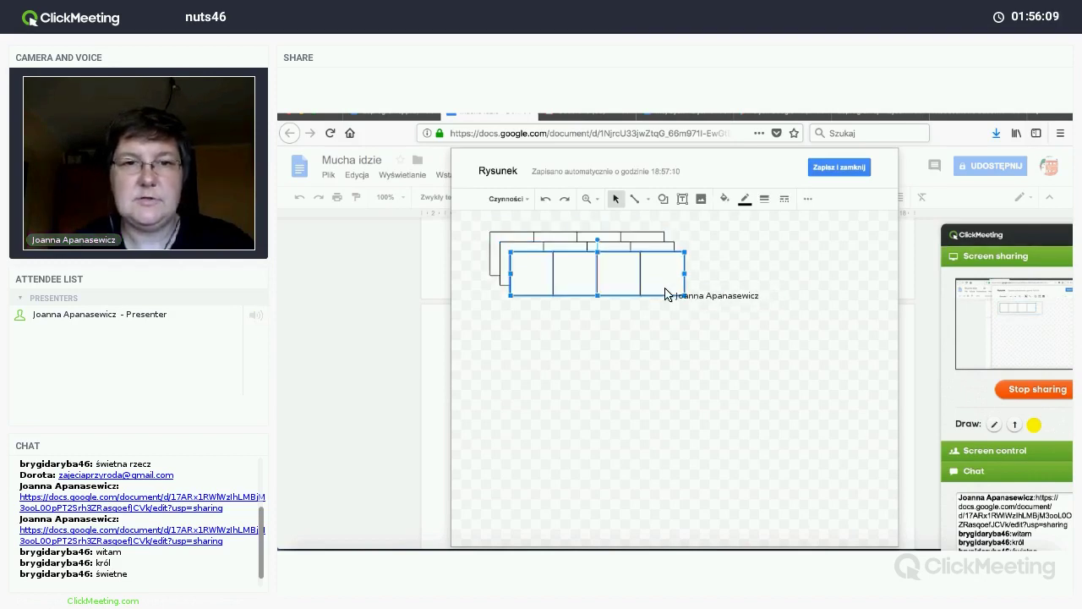
{"action": "key", "text": "ctrl+d"}
{"action": "left_click_drag", "start_coordinate": [521, 256], "coordinate": [500, 335]}
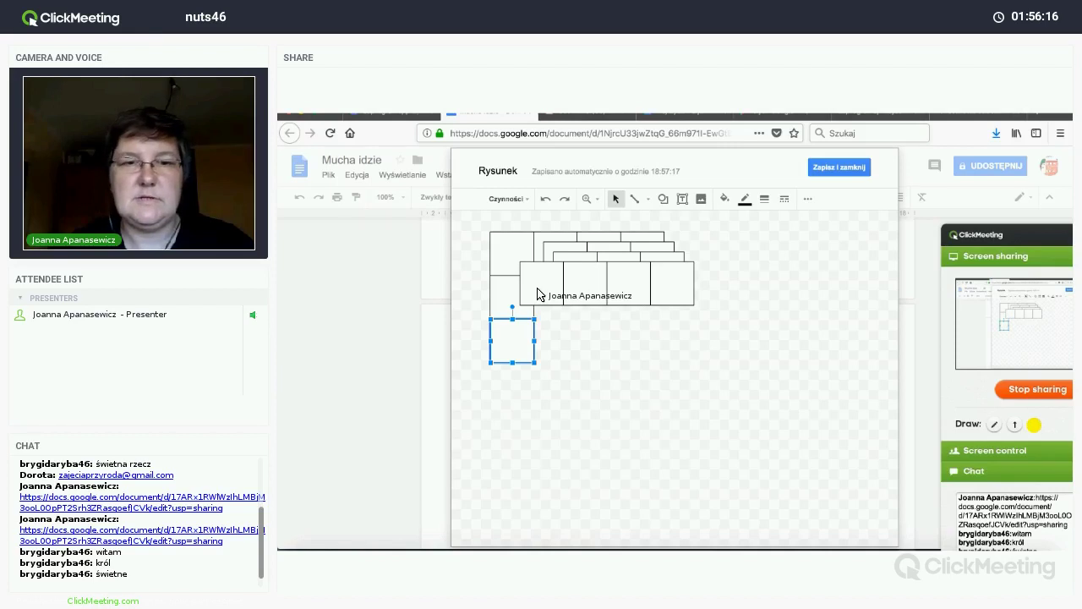
{"action": "left_click_drag", "start_coordinate": [538, 294], "coordinate": [584, 359]}
{"action": "left_click", "coordinate": [718, 330]}
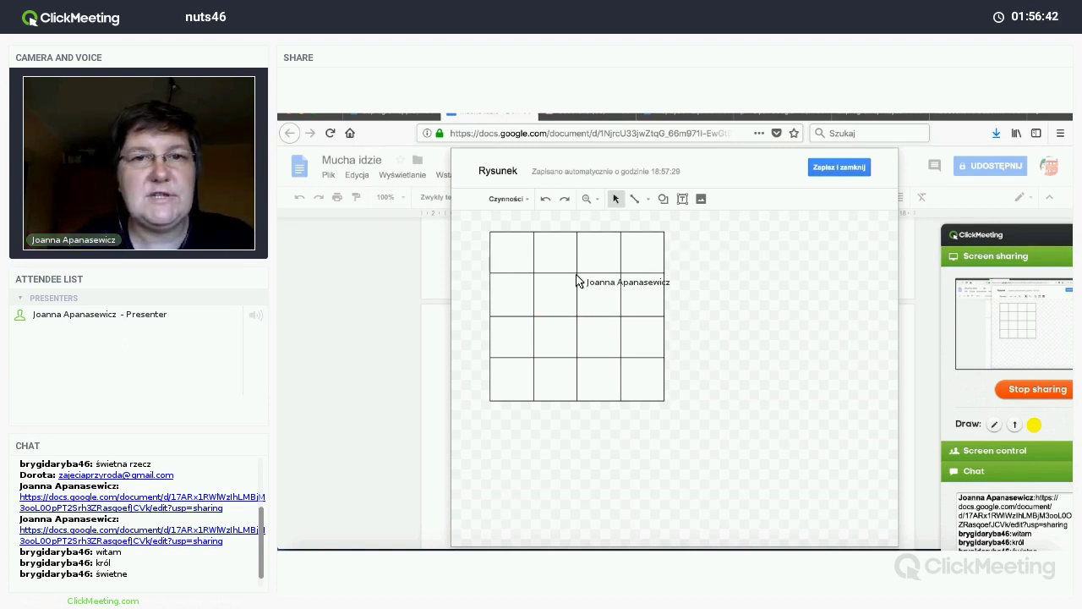
Step: Place red, yellow and green circles in the top row's second, third and fourth cells
{"action": "left_click", "coordinate": [664, 201]}
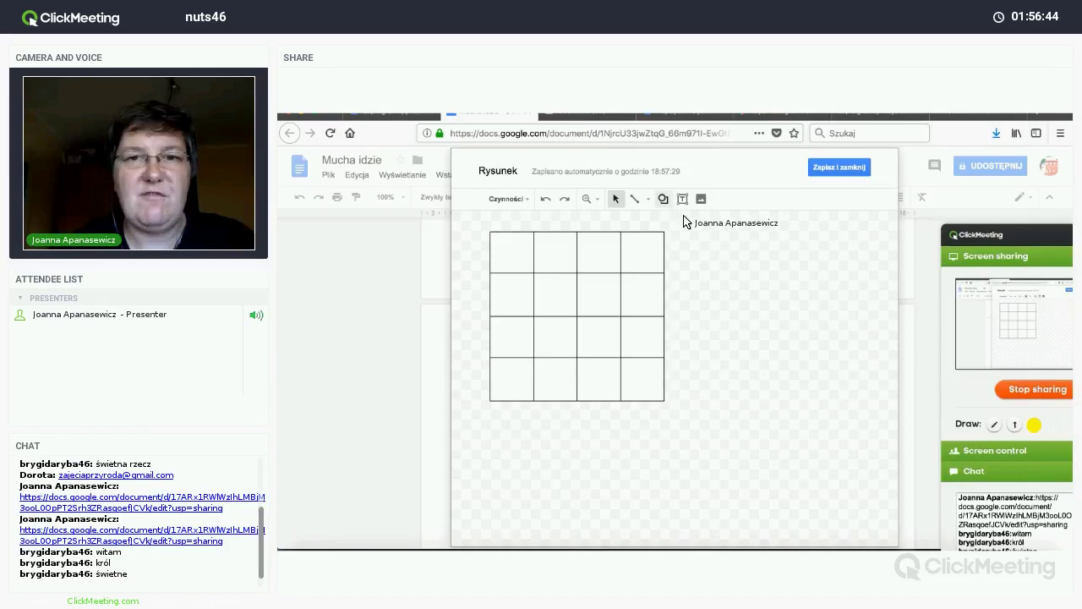
{"action": "mouse_move", "coordinate": [691, 220]}
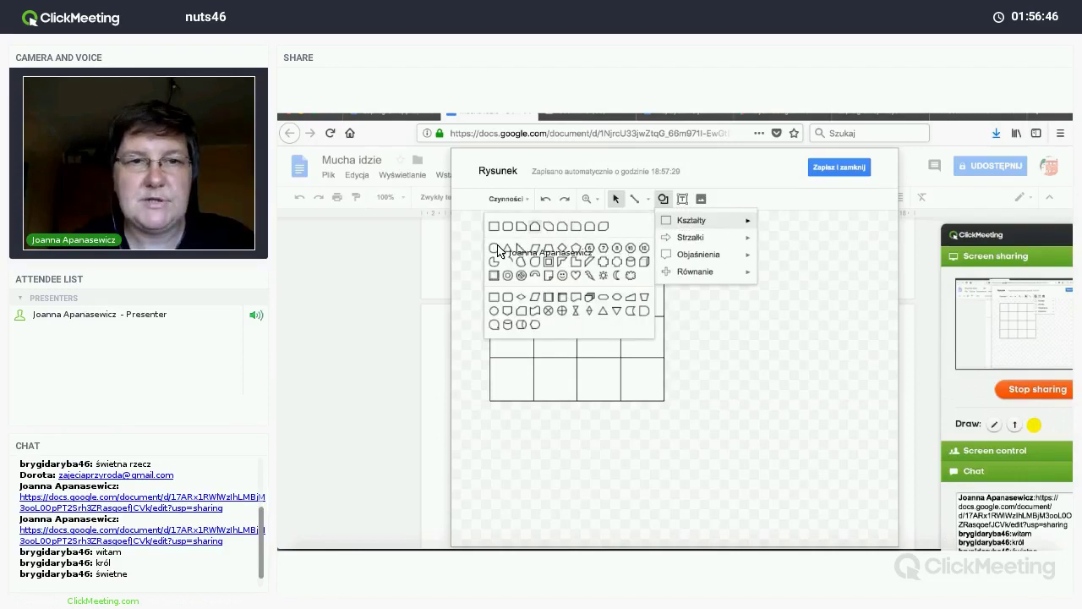
{"action": "left_click", "coordinate": [548, 259]}
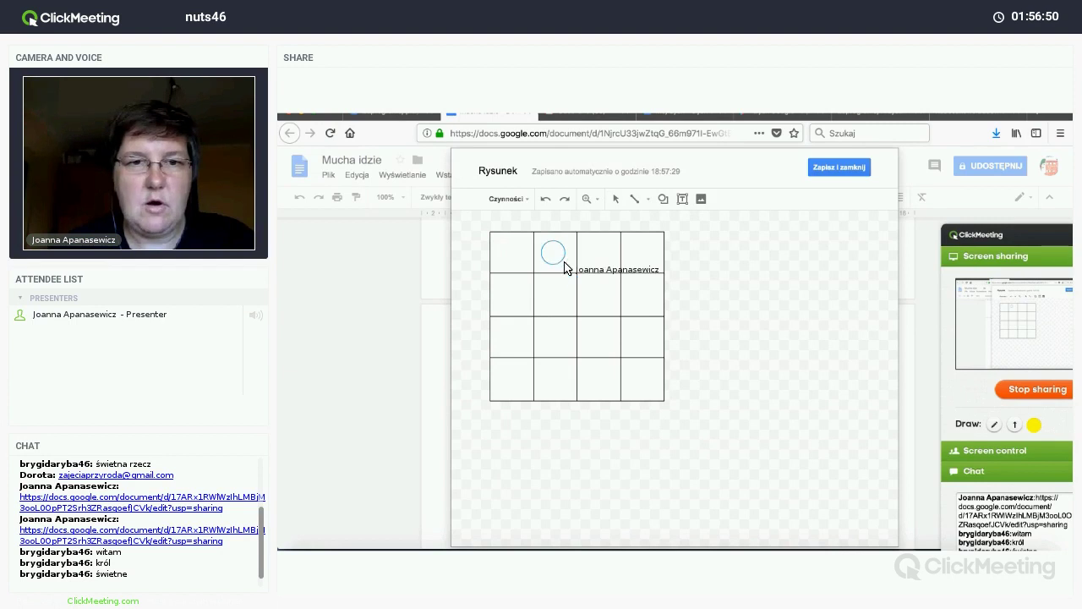
{"action": "left_click_drag", "start_coordinate": [564, 267], "coordinate": [566, 266]}
{"action": "left_click", "coordinate": [725, 199]}
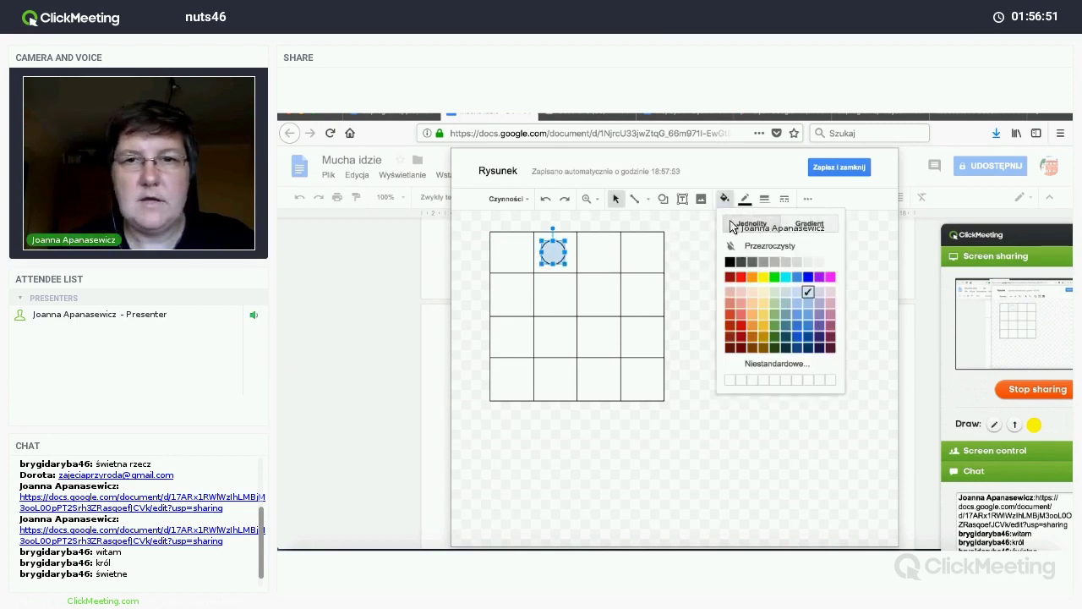
{"action": "left_click", "coordinate": [741, 276]}
{"action": "left_click_drag", "start_coordinate": [560, 257], "coordinate": [606, 258]}
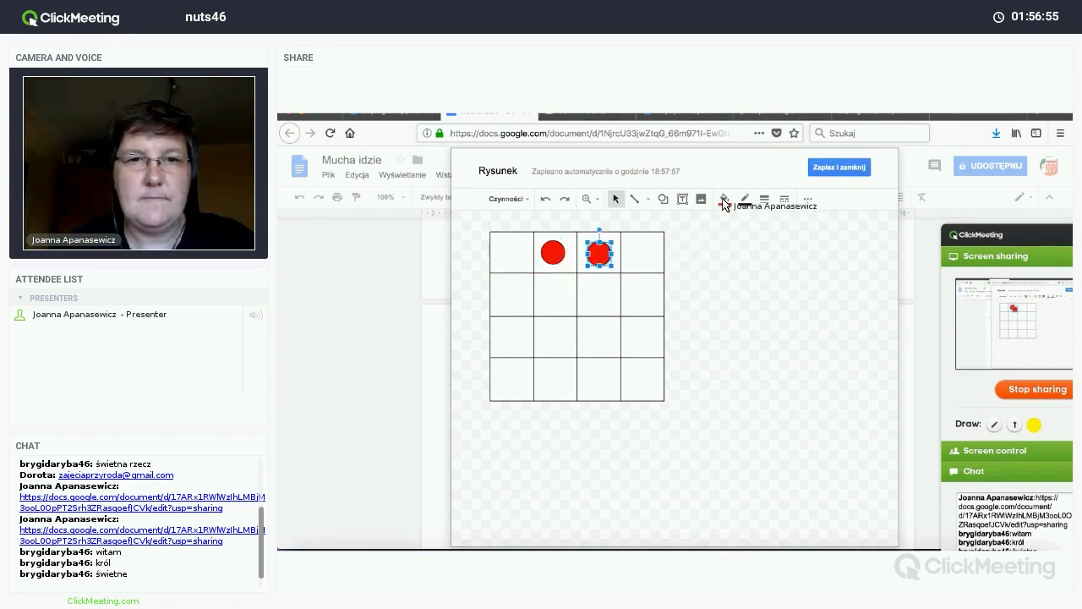
{"action": "left_click", "coordinate": [725, 199]}
{"action": "left_click", "coordinate": [763, 277]}
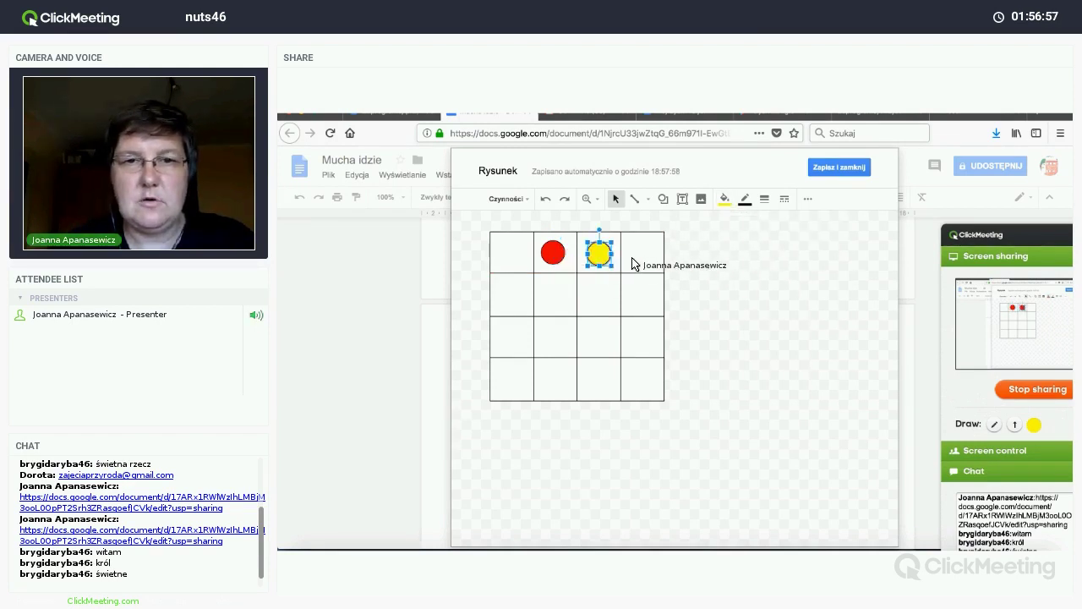
{"action": "left_click_drag", "start_coordinate": [605, 260], "coordinate": [645, 259]}
{"action": "left_click", "coordinate": [724, 198]}
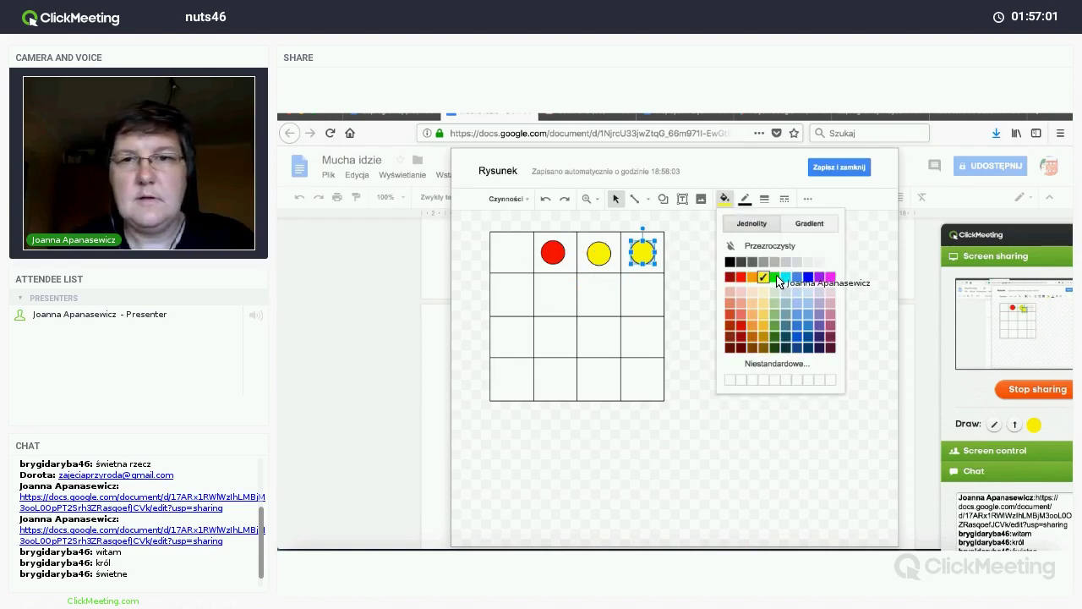
{"action": "left_click", "coordinate": [774, 277]}
Step: Place cyan, purple and magenta circles down the first column in rows two to four
{"action": "key", "text": "ctrl+d"}
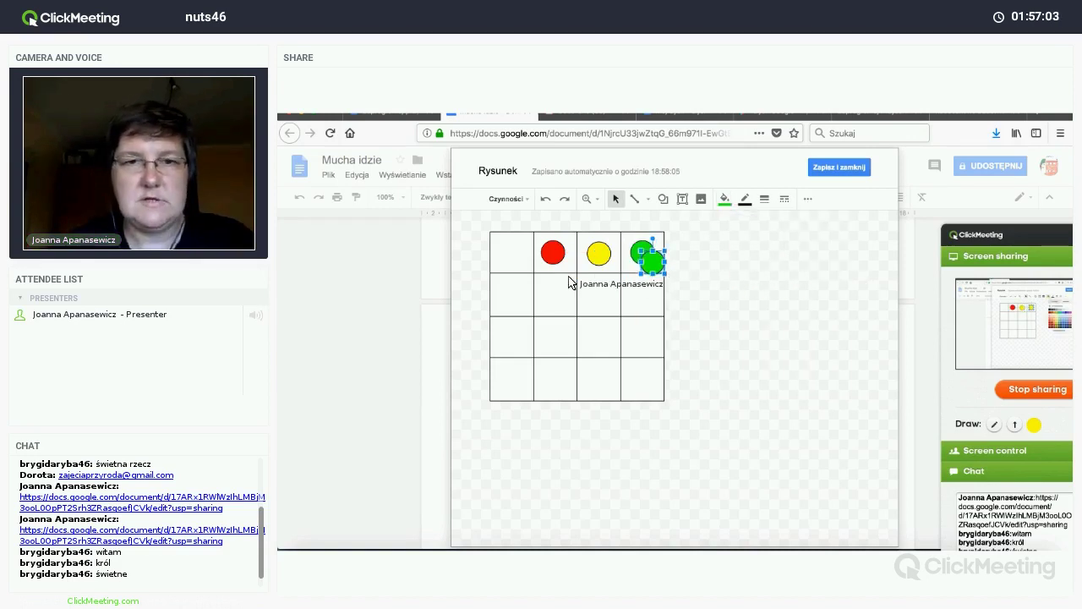
{"action": "left_click_drag", "start_coordinate": [569, 282], "coordinate": [508, 296]}
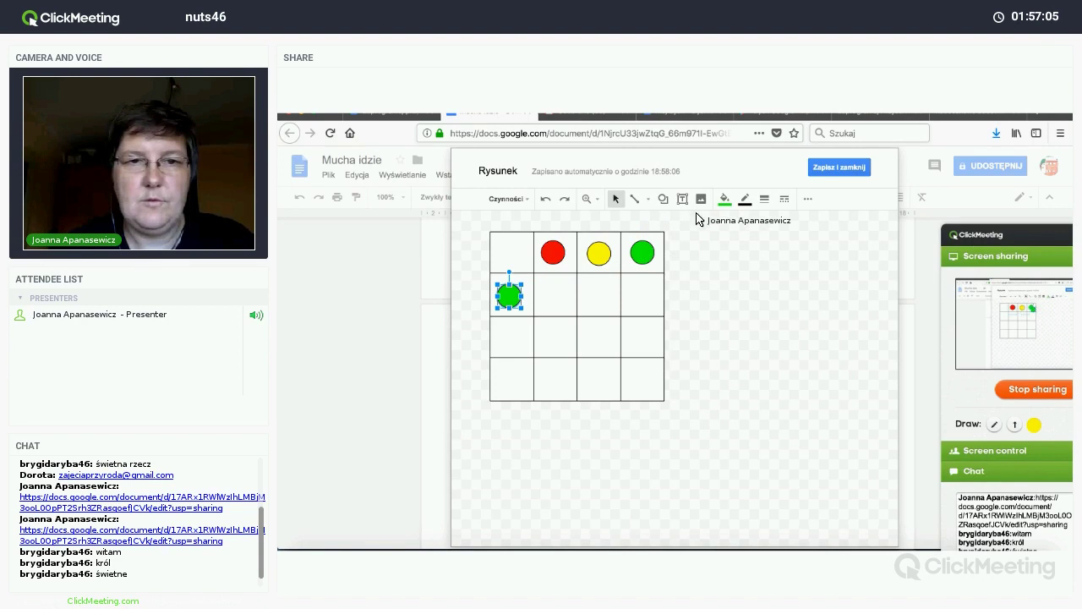
{"action": "left_click", "coordinate": [725, 198]}
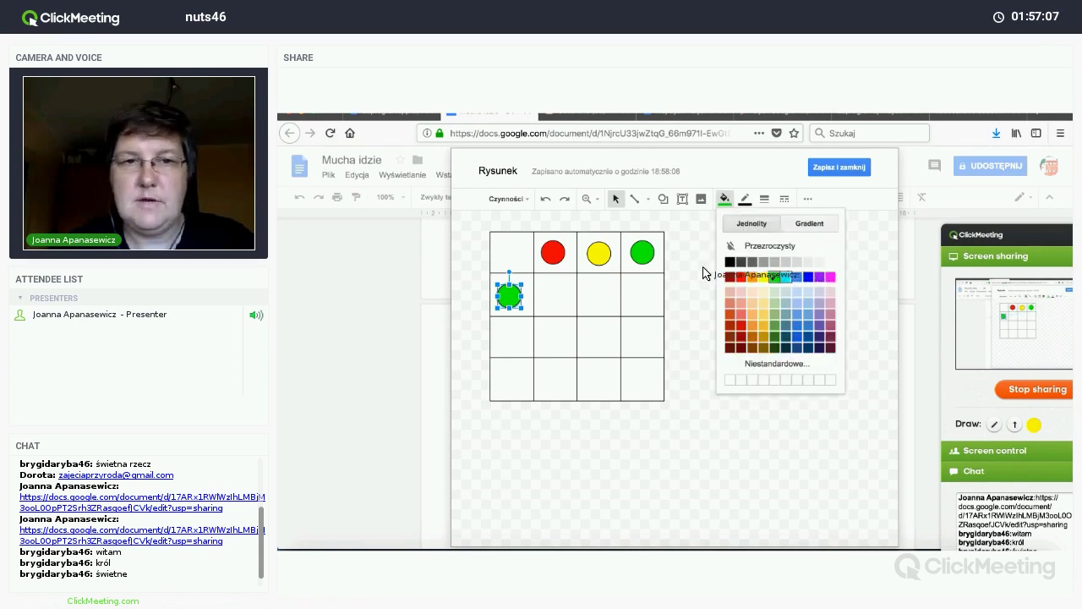
{"action": "left_click", "coordinate": [785, 276]}
{"action": "key", "text": "ctrl+d"}
{"action": "left_click_drag", "start_coordinate": [516, 319], "coordinate": [510, 344]}
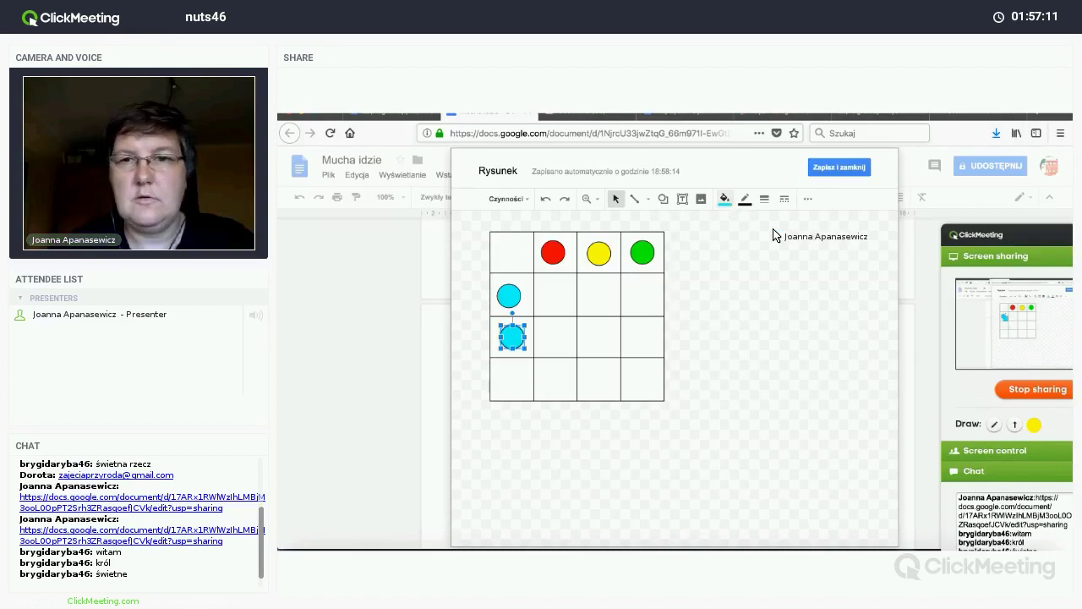
{"action": "left_click", "coordinate": [819, 277]}
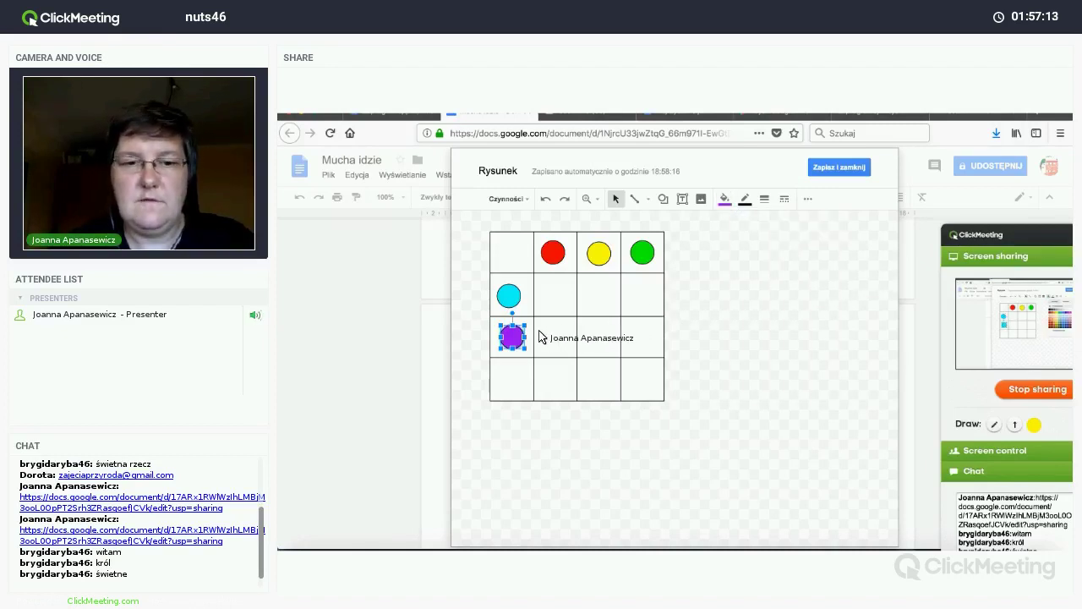
{"action": "key", "text": "ctrl+d"}
{"action": "left_click_drag", "start_coordinate": [519, 384], "coordinate": [519, 387]}
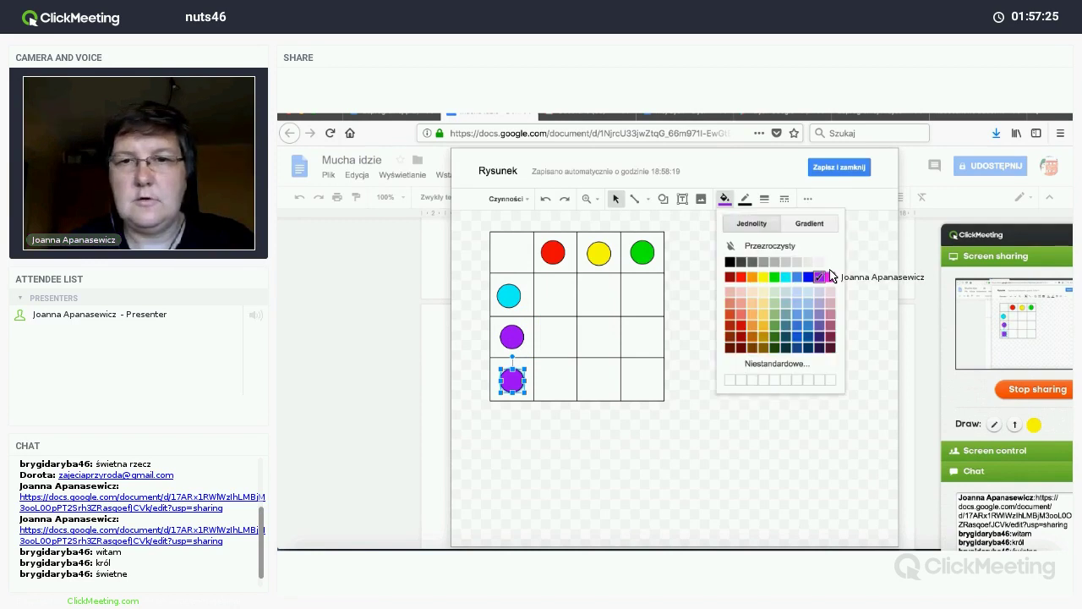
{"action": "left_click", "coordinate": [837, 317]}
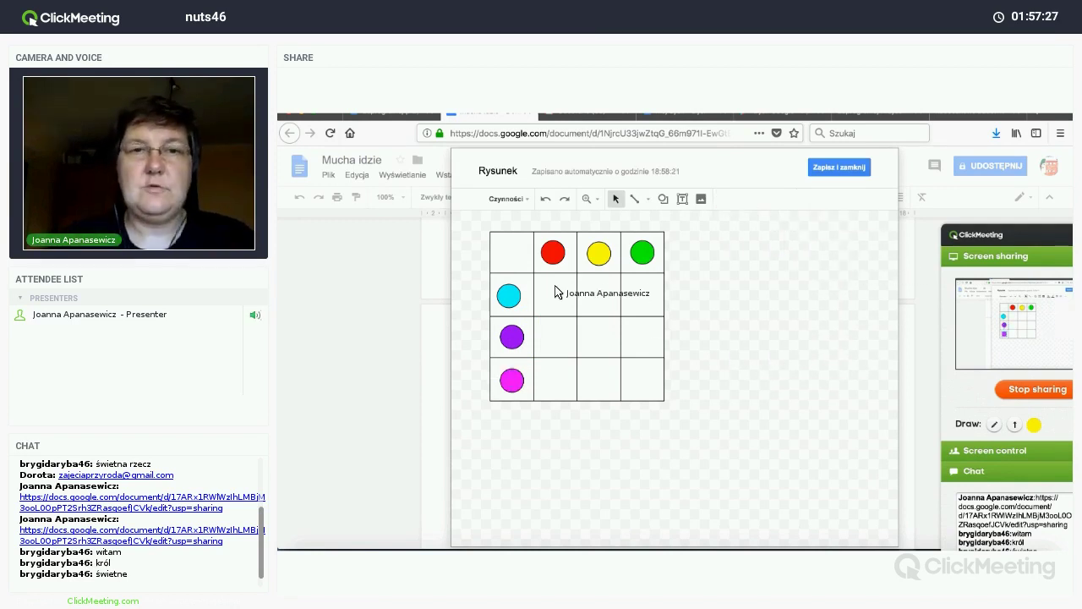
Step: Add a copied circle with transparent fill to row two and repeat it across the row
{"action": "left_click", "coordinate": [555, 258]}
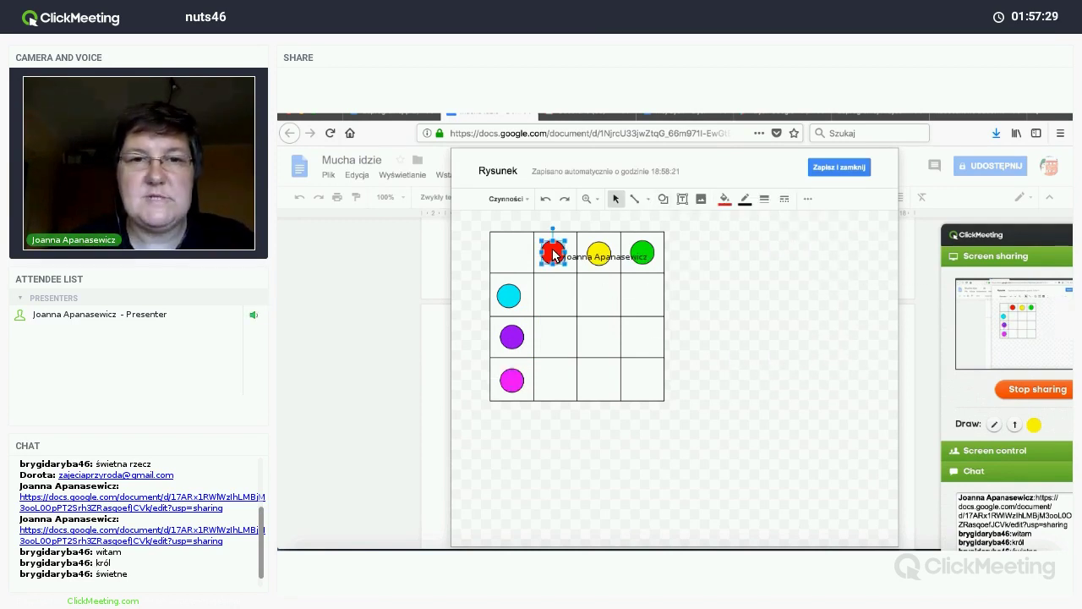
{"action": "key", "text": "ctrl+d"}
{"action": "left_click_drag", "start_coordinate": [560, 264], "coordinate": [556, 296]}
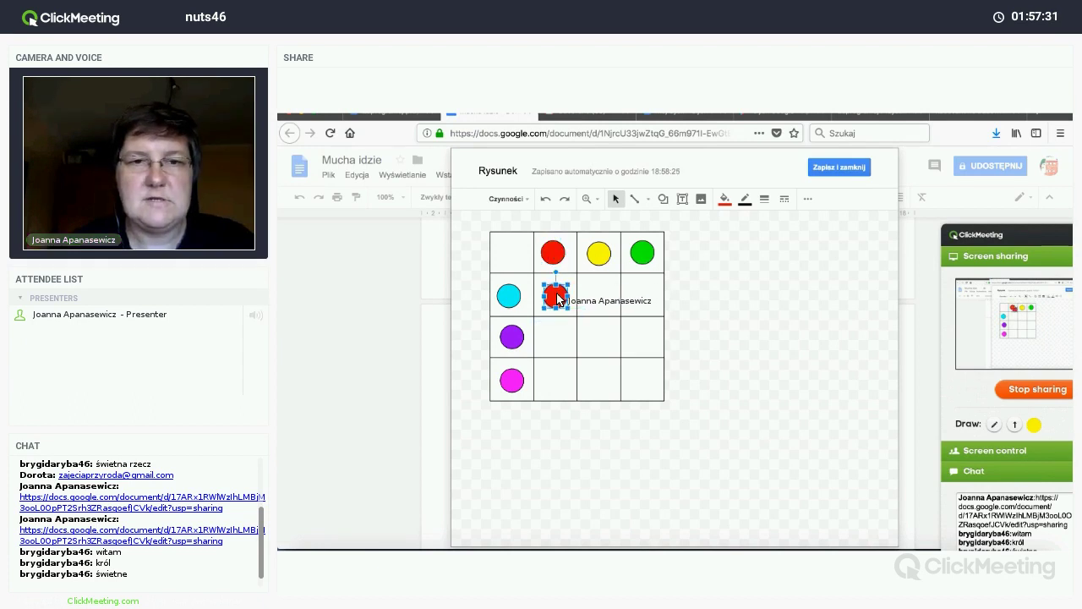
{"action": "left_click", "coordinate": [724, 199]}
{"action": "left_click", "coordinate": [740, 245]}
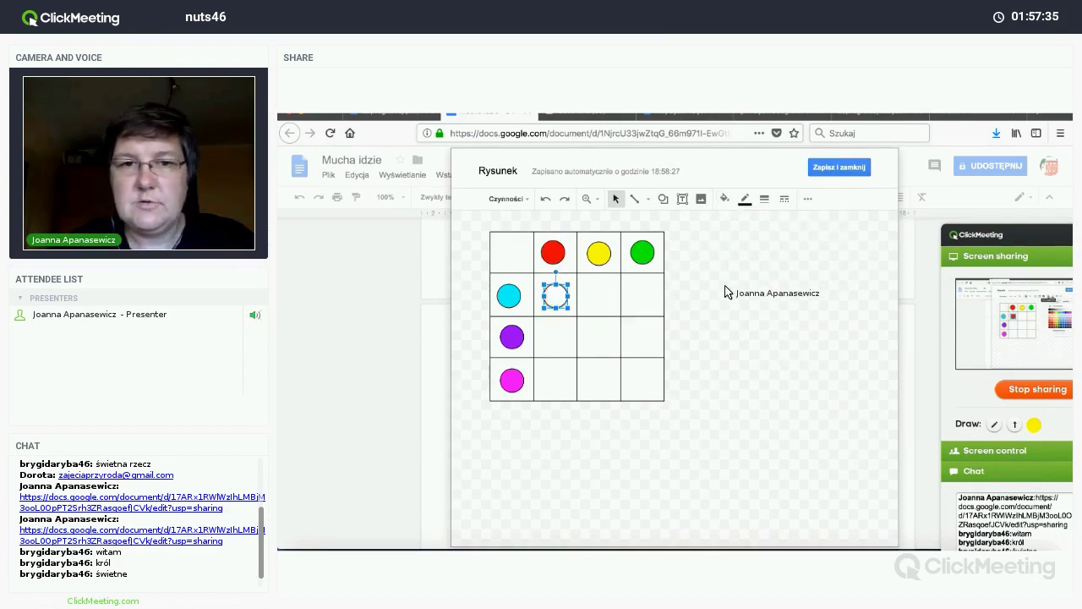
{"action": "left_click_drag", "start_coordinate": [567, 296], "coordinate": [668, 298]}
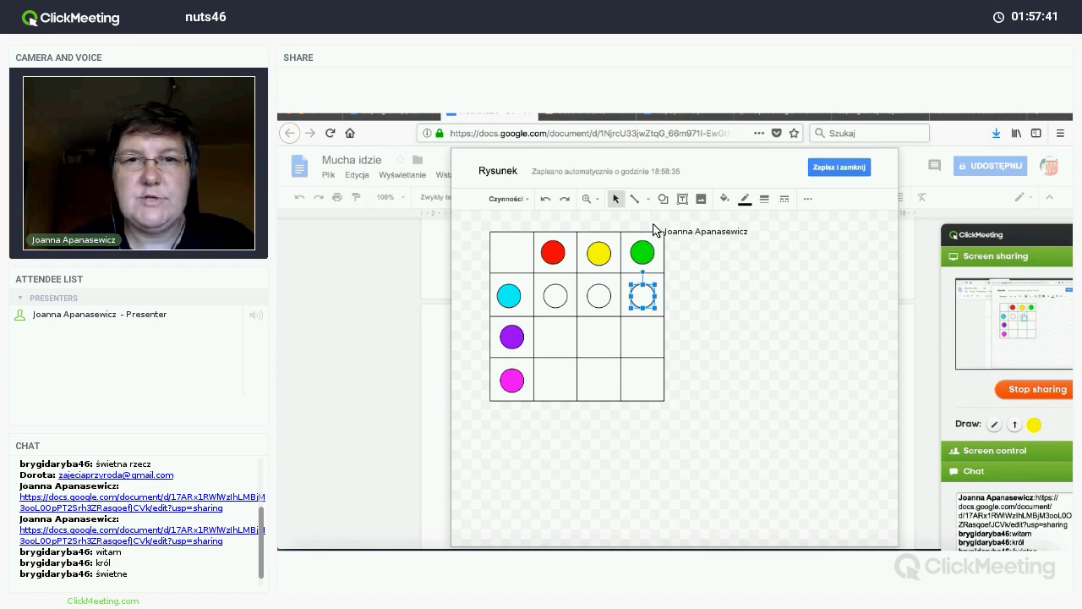
{"action": "left_click", "coordinate": [635, 199]}
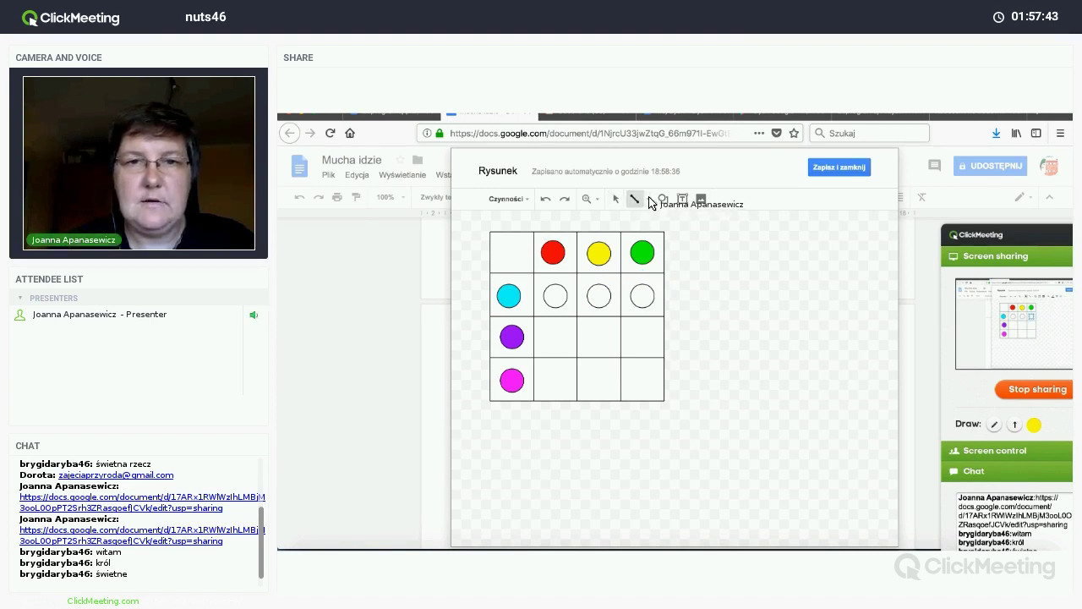
Step: Draw a horizontal line across row two's rightmost empty circle and delete the stray diagonal line
{"action": "left_click", "coordinate": [649, 201]}
{"action": "key", "text": "Escape"}
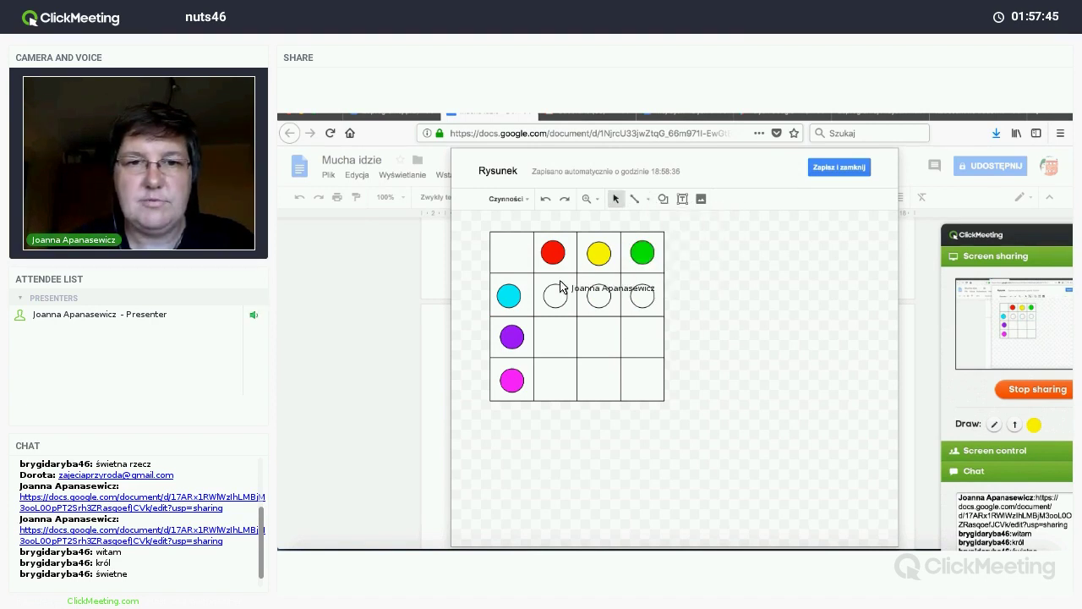
{"action": "left_click", "coordinate": [635, 201]}
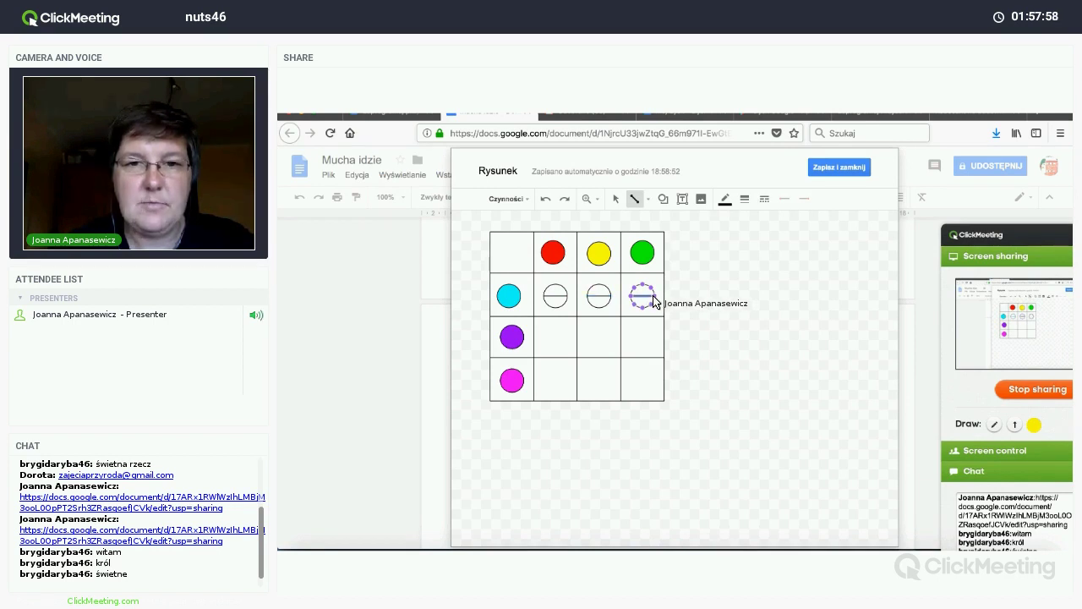
{"action": "left_click_drag", "start_coordinate": [653, 302], "coordinate": [654, 296]}
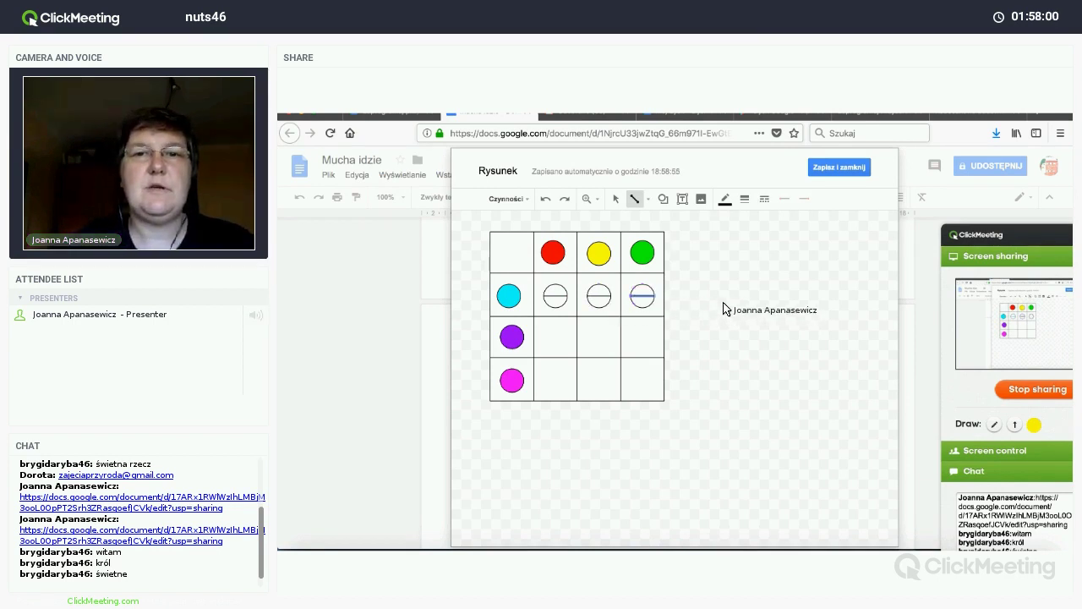
{"action": "left_click_drag", "start_coordinate": [731, 314], "coordinate": [791, 372]}
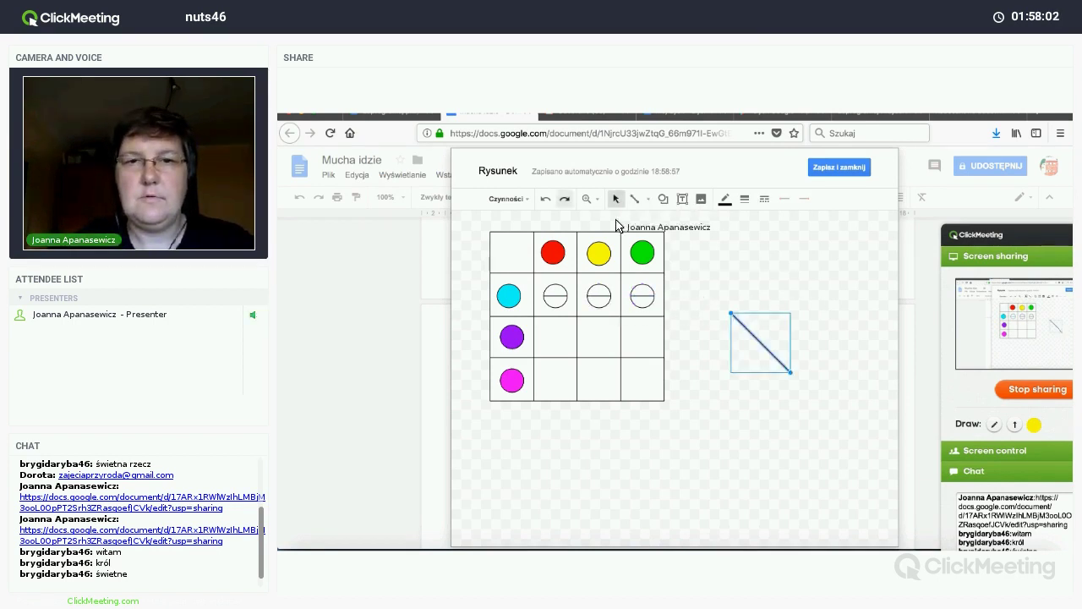
{"action": "key", "text": "Delete"}
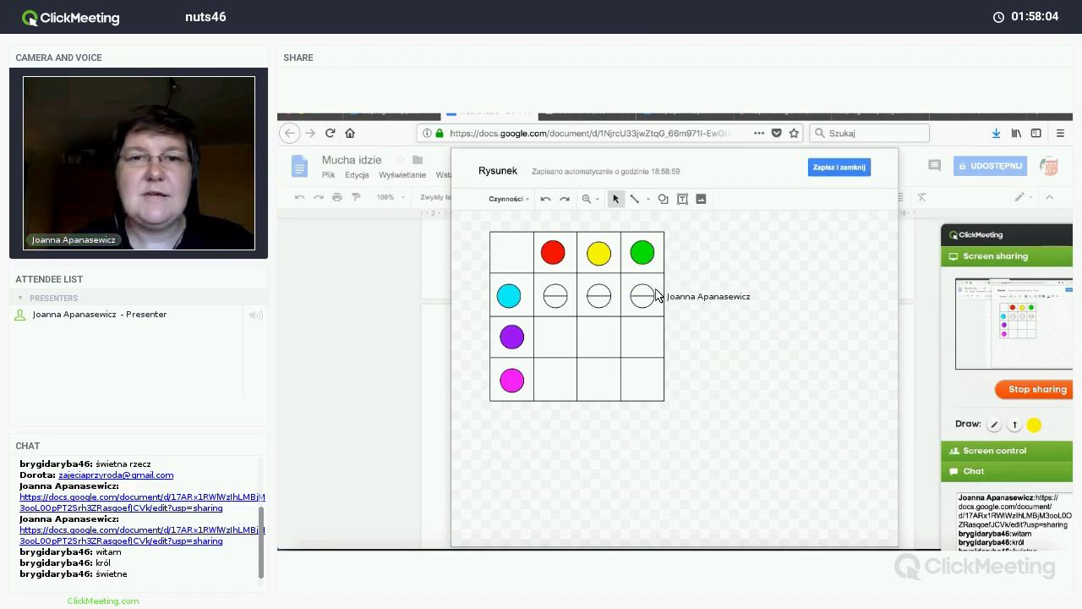
Step: Copy the lined circle into the remaining empty cells of rows three and four
{"action": "left_click", "coordinate": [640, 296]}
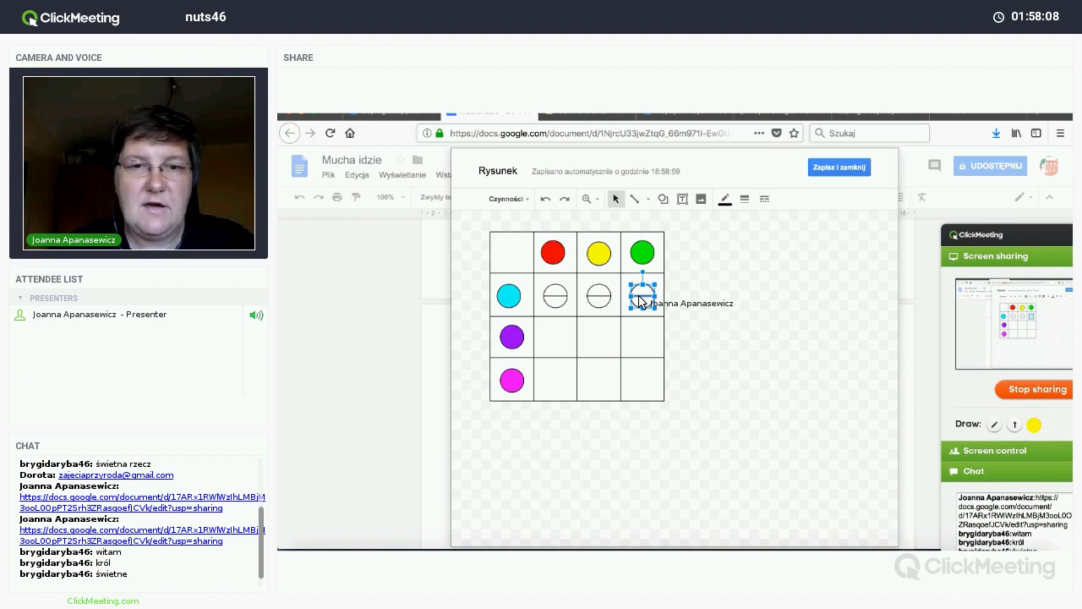
{"action": "left_click_drag", "start_coordinate": [640, 300], "coordinate": [647, 341]}
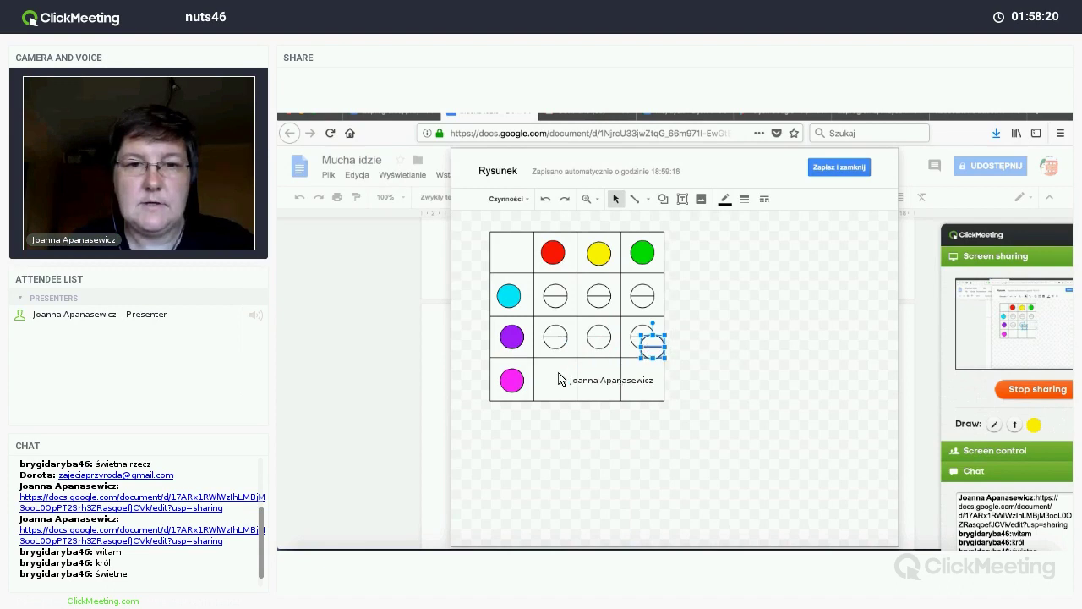
{"action": "left_click_drag", "start_coordinate": [551, 382], "coordinate": [656, 379]}
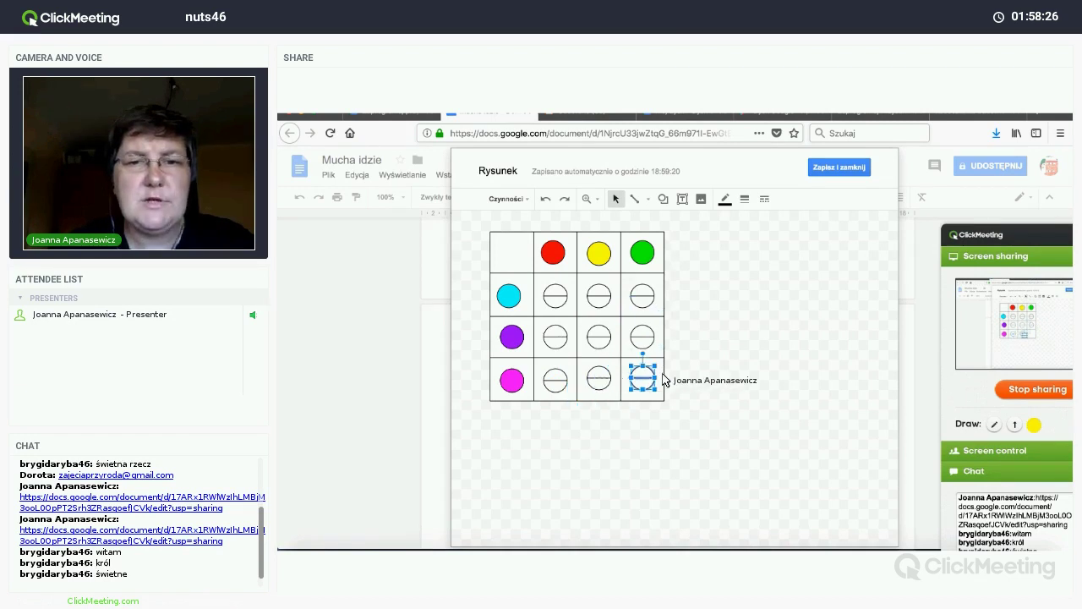
{"action": "left_click", "coordinate": [794, 401]}
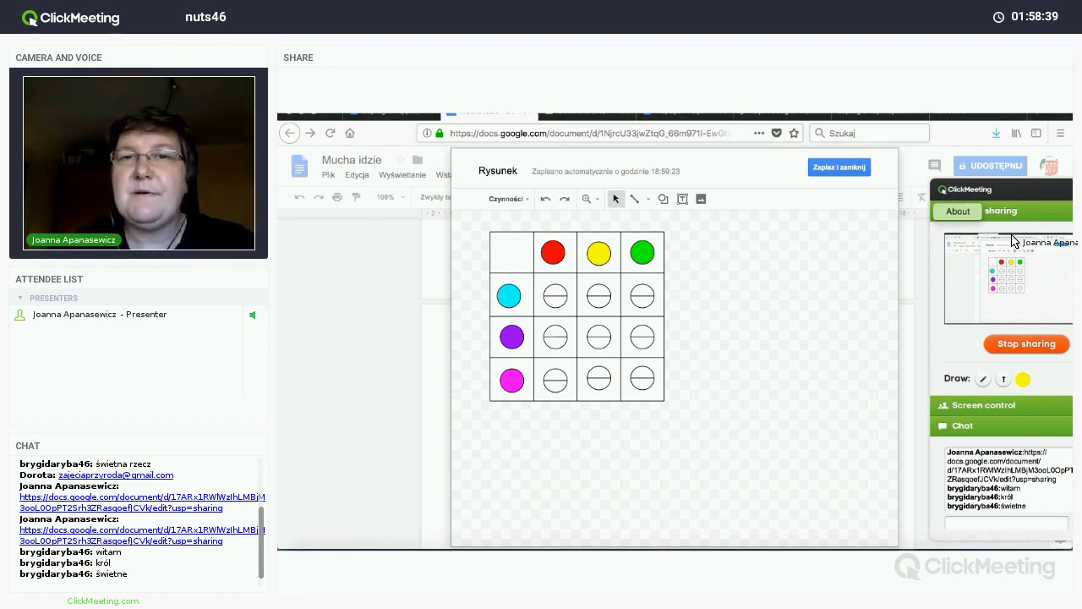
{"action": "left_click", "coordinate": [663, 198]}
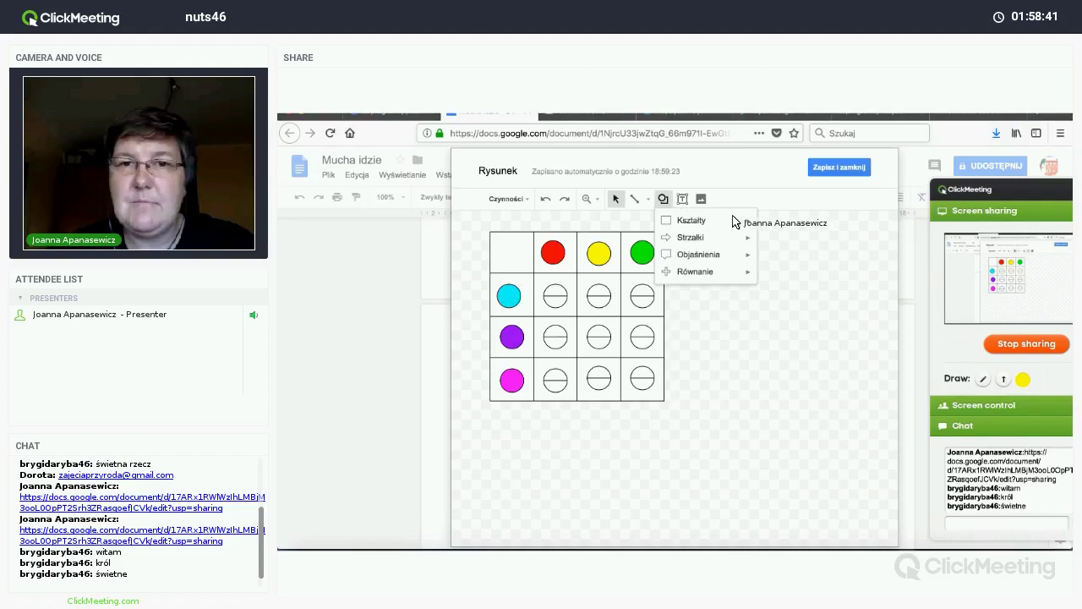
{"action": "mouse_move", "coordinate": [751, 220]}
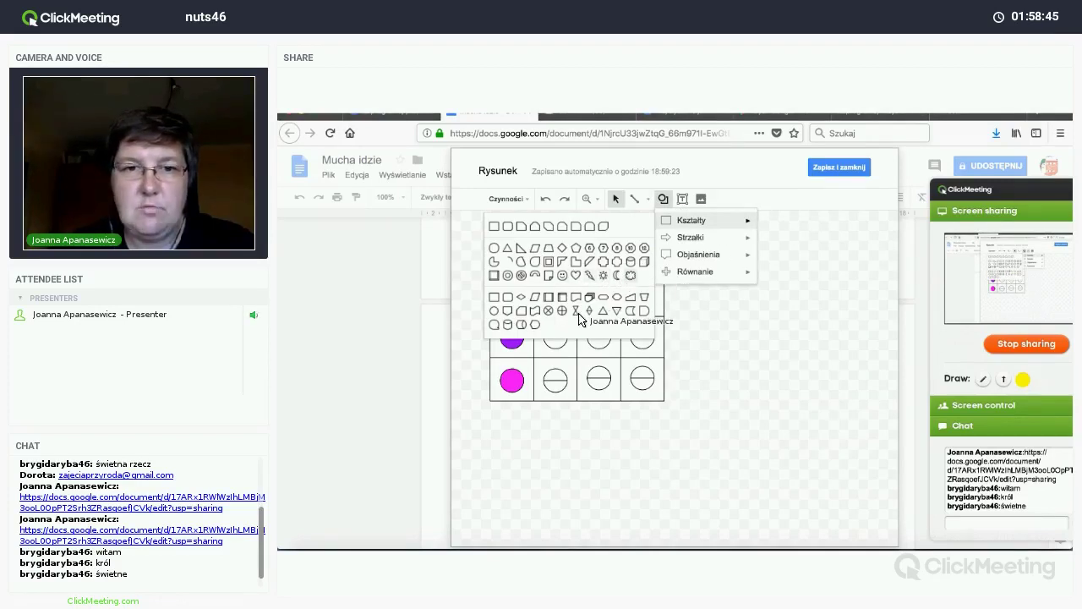
{"action": "mouse_move", "coordinate": [689, 242]}
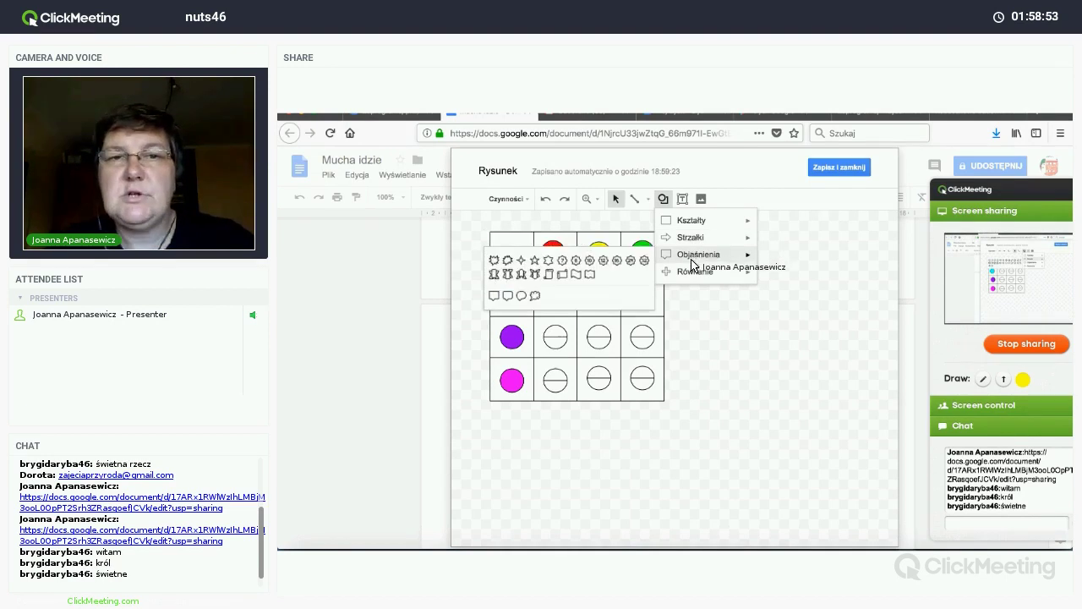
{"action": "left_click", "coordinate": [701, 199]}
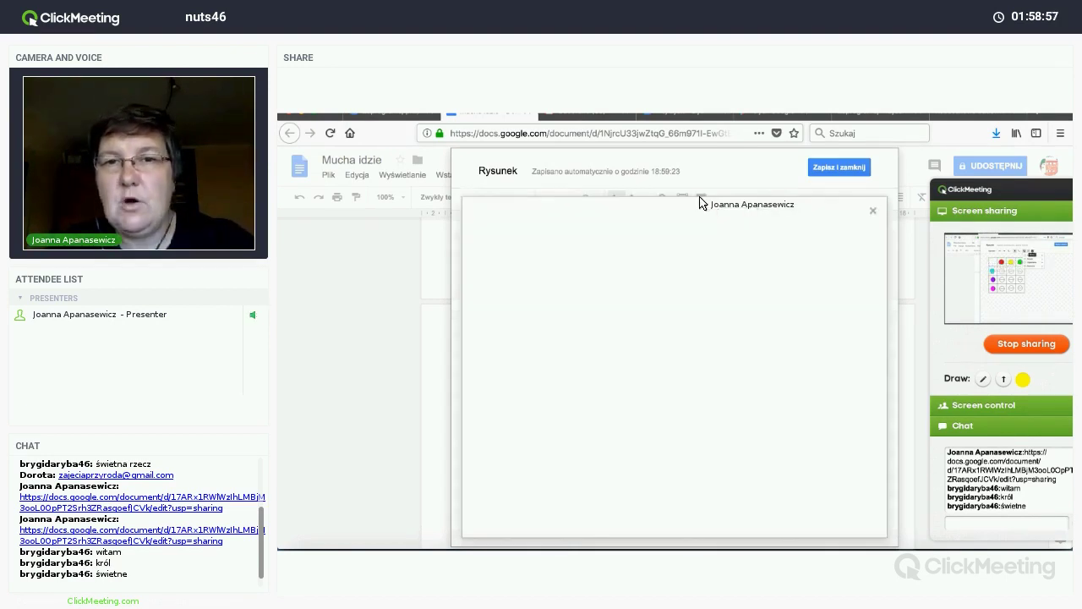
{"action": "left_click", "coordinate": [782, 245]}
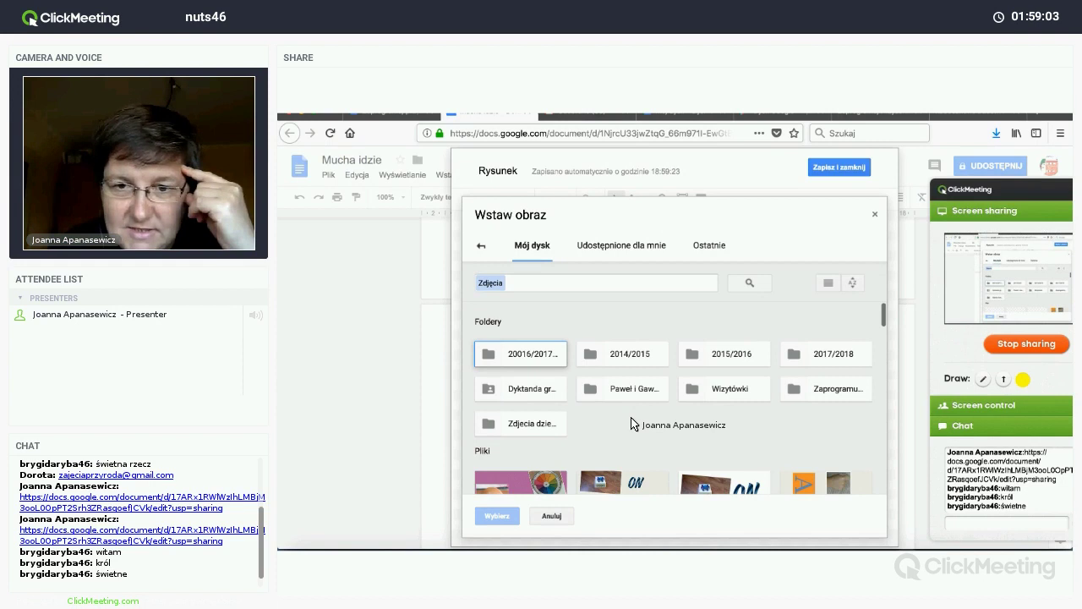
{"action": "scroll", "coordinate": [632, 423], "scroll_direction": "down", "scroll_amount": 5}
{"action": "scroll", "coordinate": [631, 424], "scroll_direction": "up", "scroll_amount": 5}
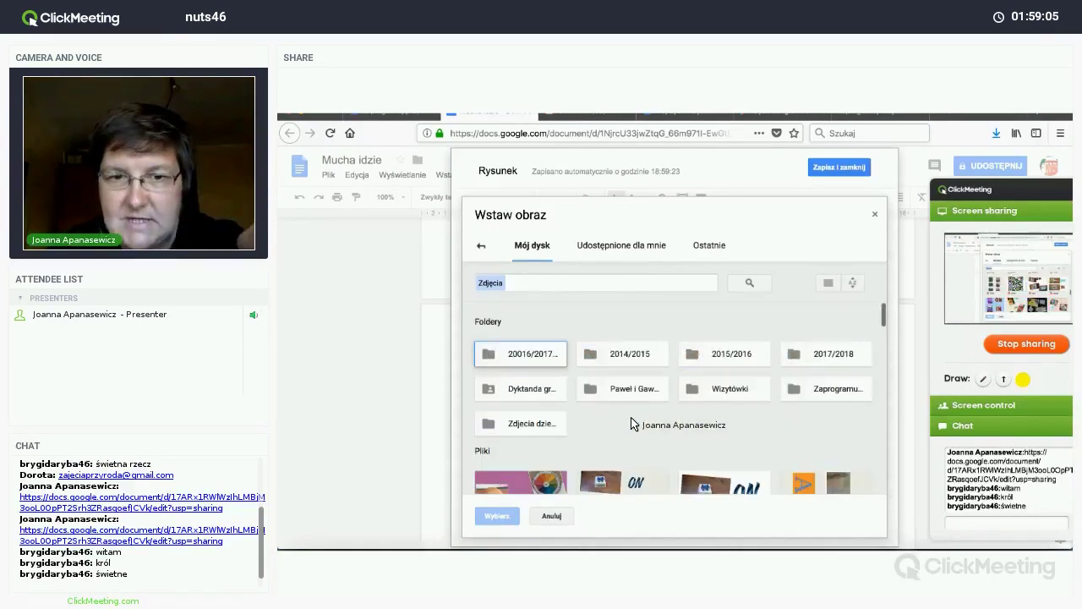
{"action": "left_click", "coordinate": [875, 217]}
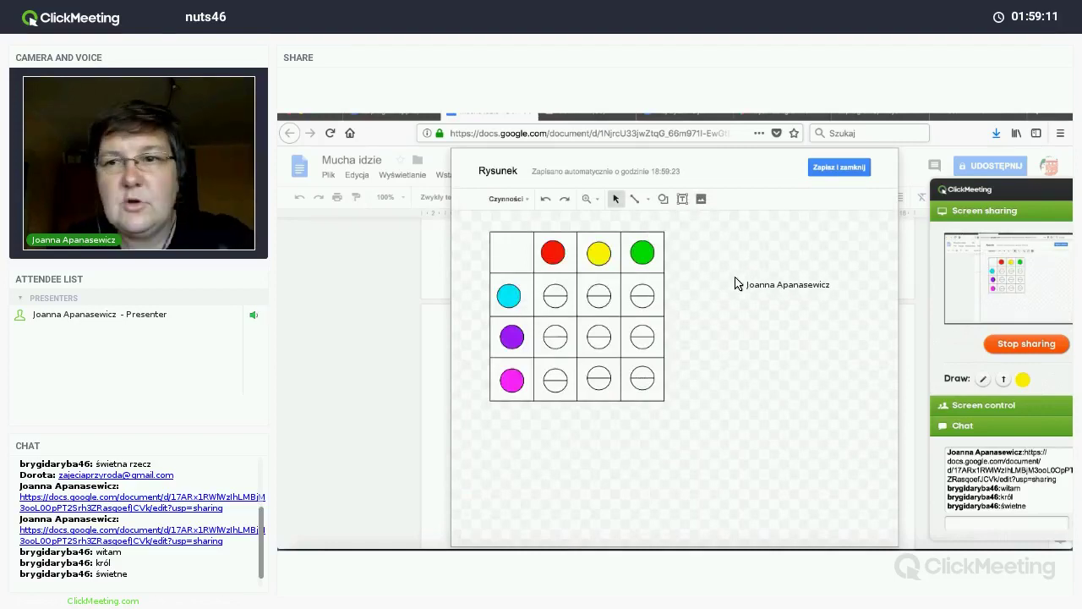
Step: Save the circle-grid drawing into Mucha idzie and enlarge it by dragging its corner handle
{"action": "left_click", "coordinate": [831, 172]}
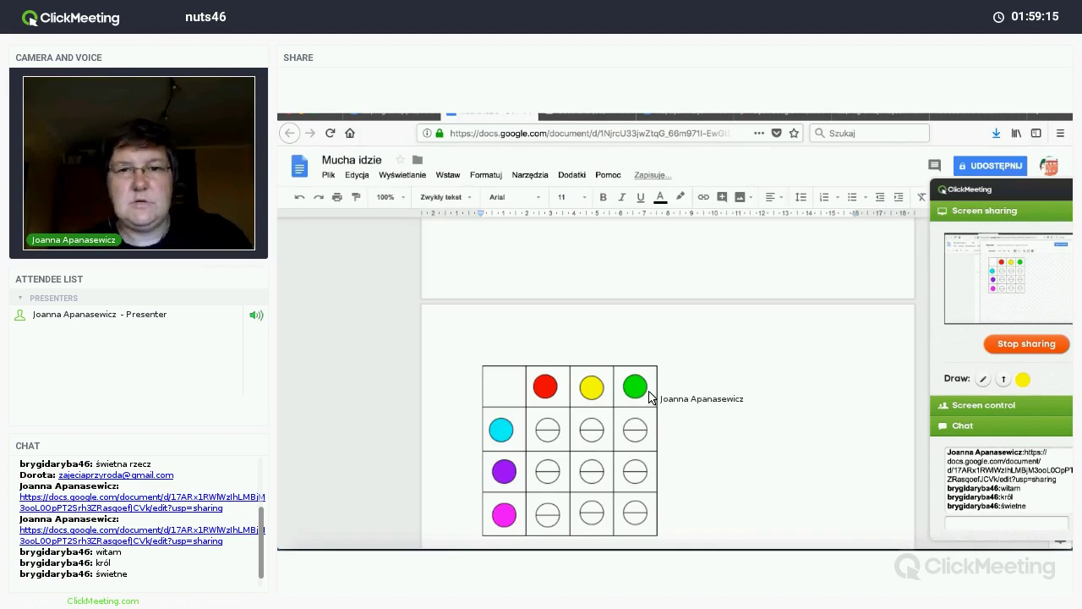
{"action": "scroll", "coordinate": [651, 410], "scroll_direction": "down", "scroll_amount": 3}
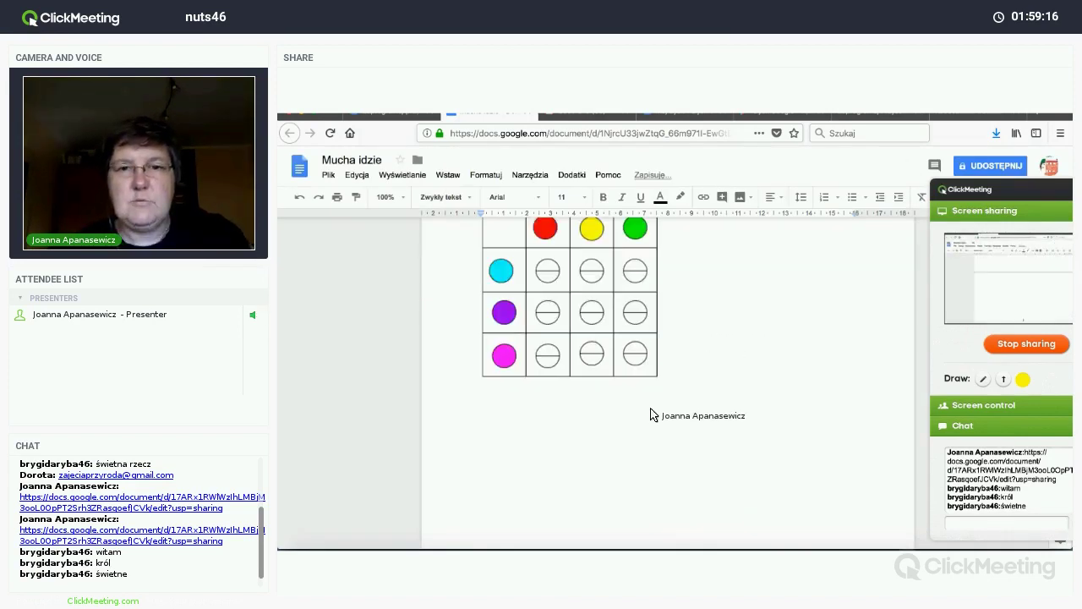
{"action": "scroll", "coordinate": [657, 448], "scroll_direction": "up", "scroll_amount": 2}
{"action": "left_click", "coordinate": [657, 454]}
{"action": "left_click_drag", "start_coordinate": [701, 454], "coordinate": [720, 509]}
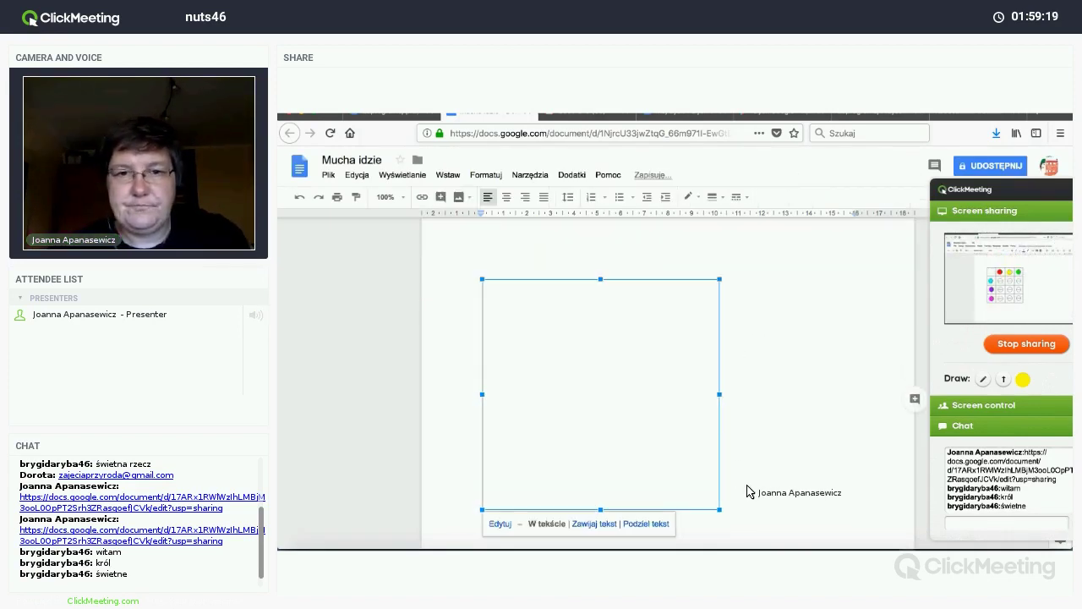
{"action": "left_click", "coordinate": [755, 490]}
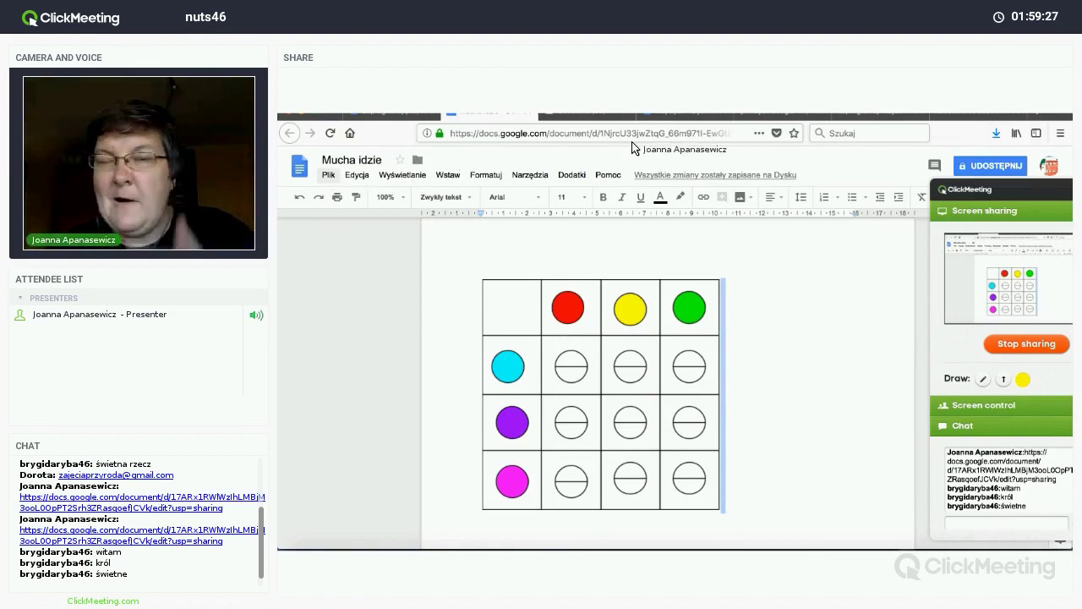
Step: Turn on link sharing for Mucha idzie so anyone with the link can edit
{"action": "left_click", "coordinate": [986, 168]}
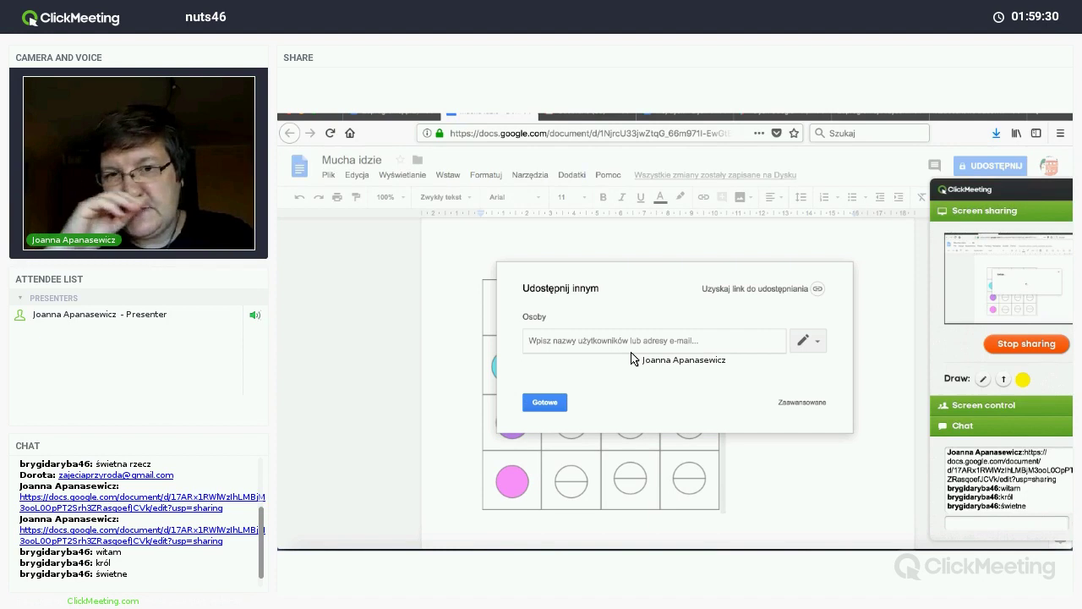
{"action": "left_click", "coordinate": [818, 290]}
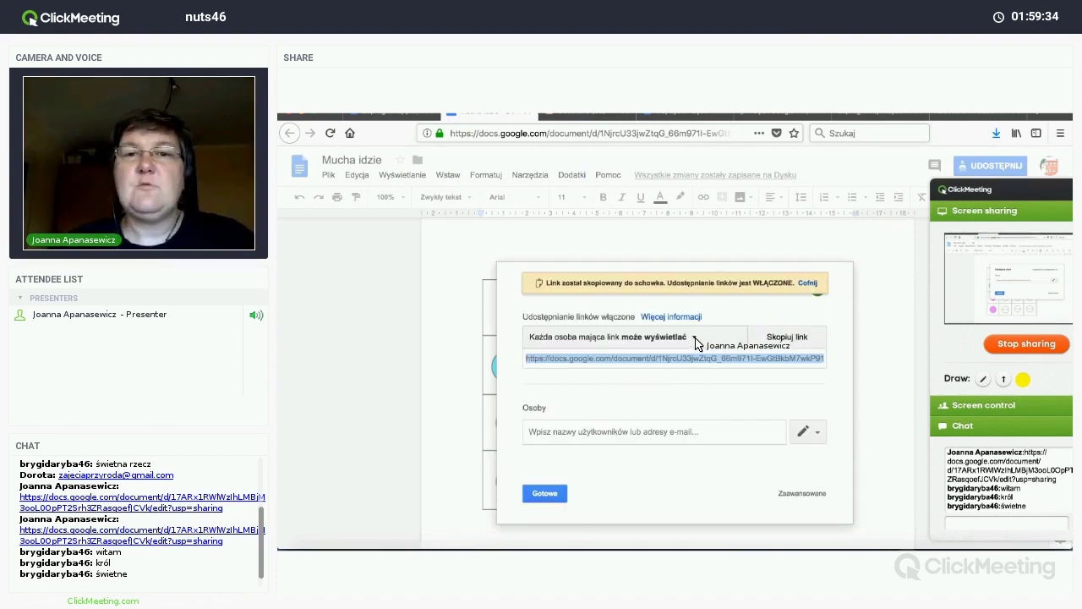
{"action": "left_click", "coordinate": [696, 340]}
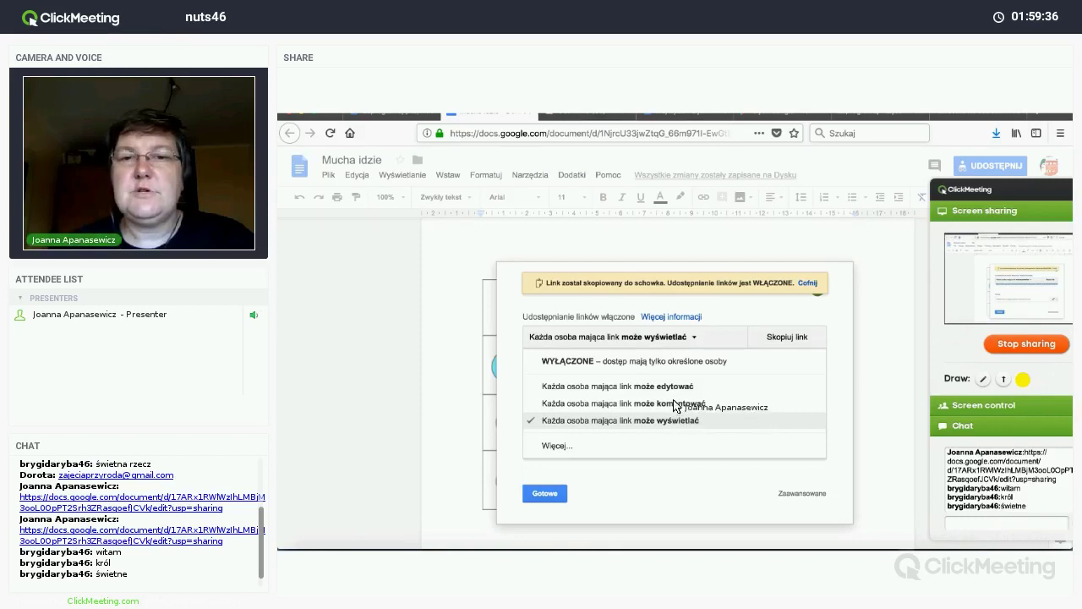
{"action": "left_click", "coordinate": [671, 388]}
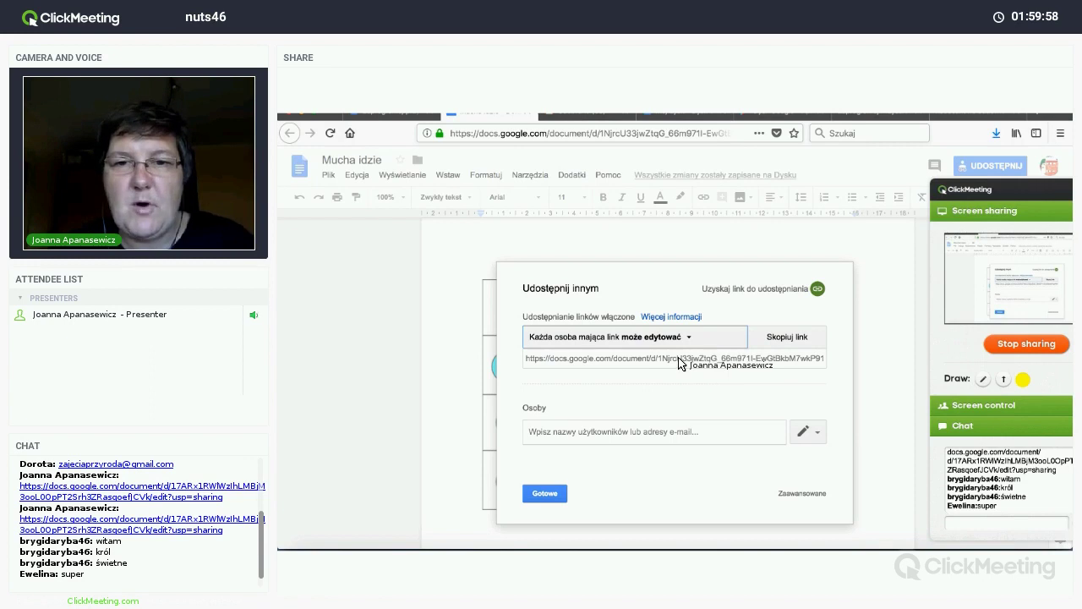
Step: Copy the share link, send it in the meeting chat, and close the sharing settings
{"action": "left_click", "coordinate": [795, 339]}
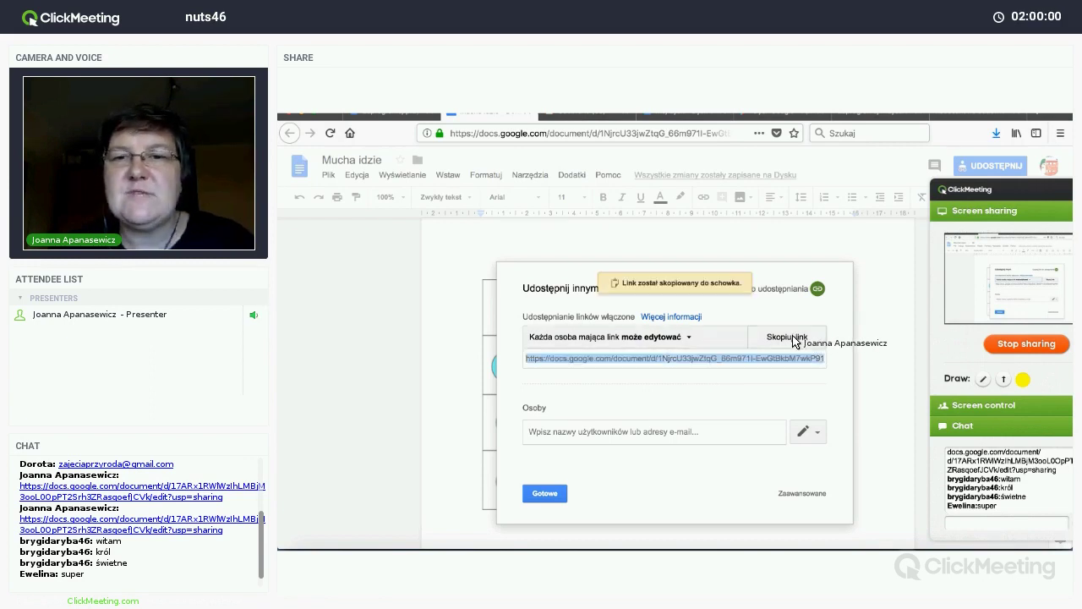
{"action": "left_click", "coordinate": [966, 525]}
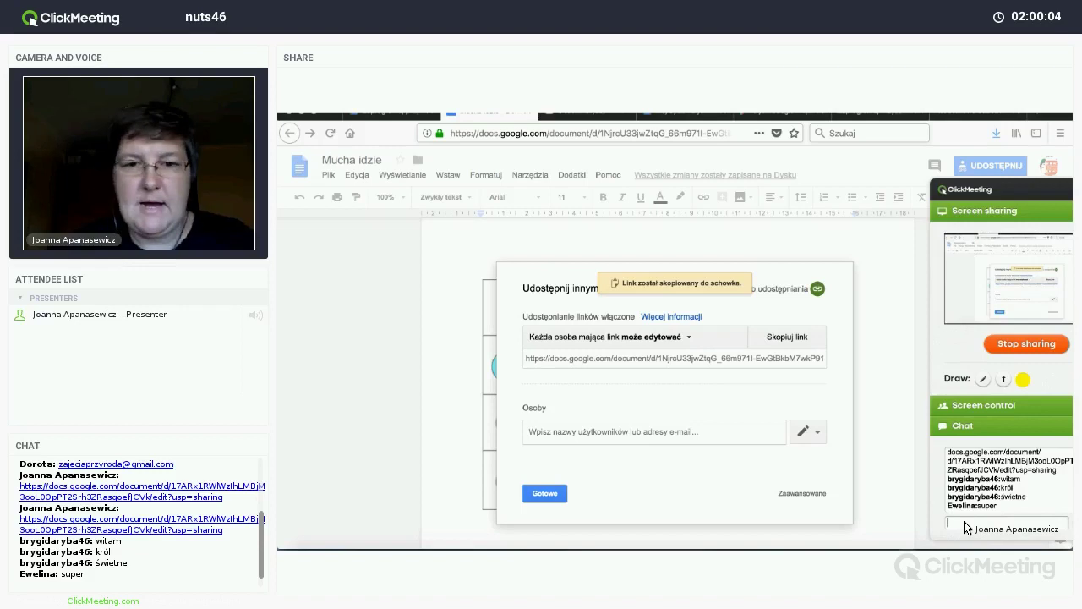
{"action": "key", "text": "Return"}
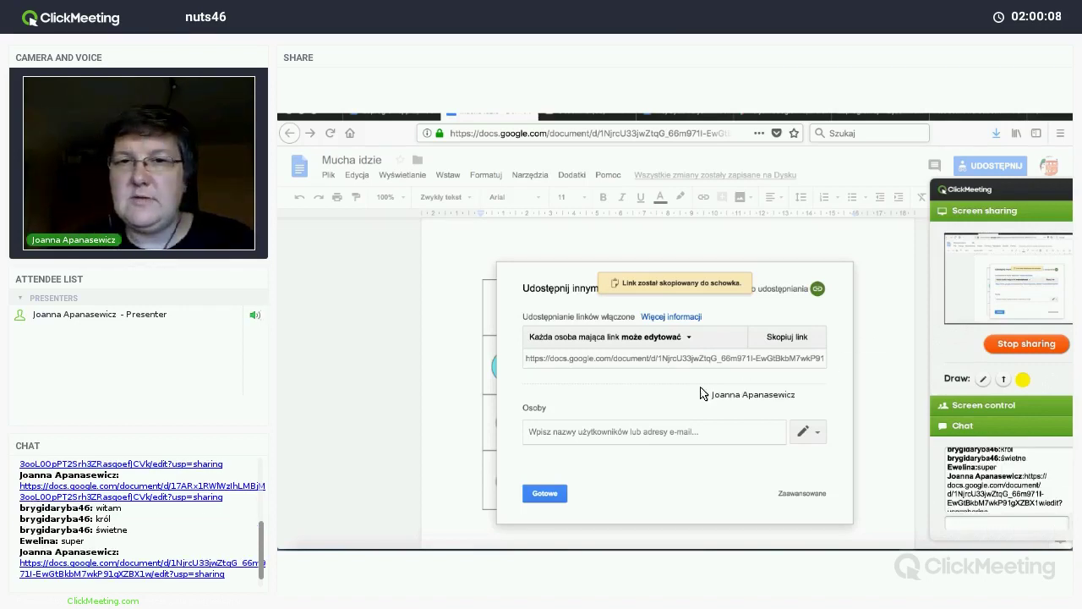
{"action": "left_click", "coordinate": [541, 500]}
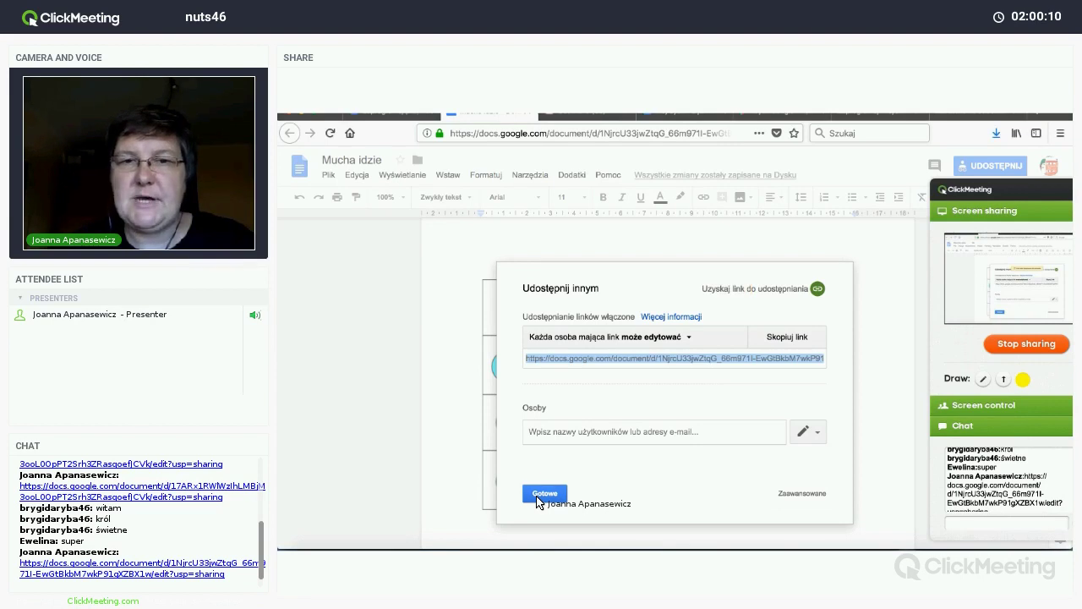
{"action": "left_click", "coordinate": [541, 497]}
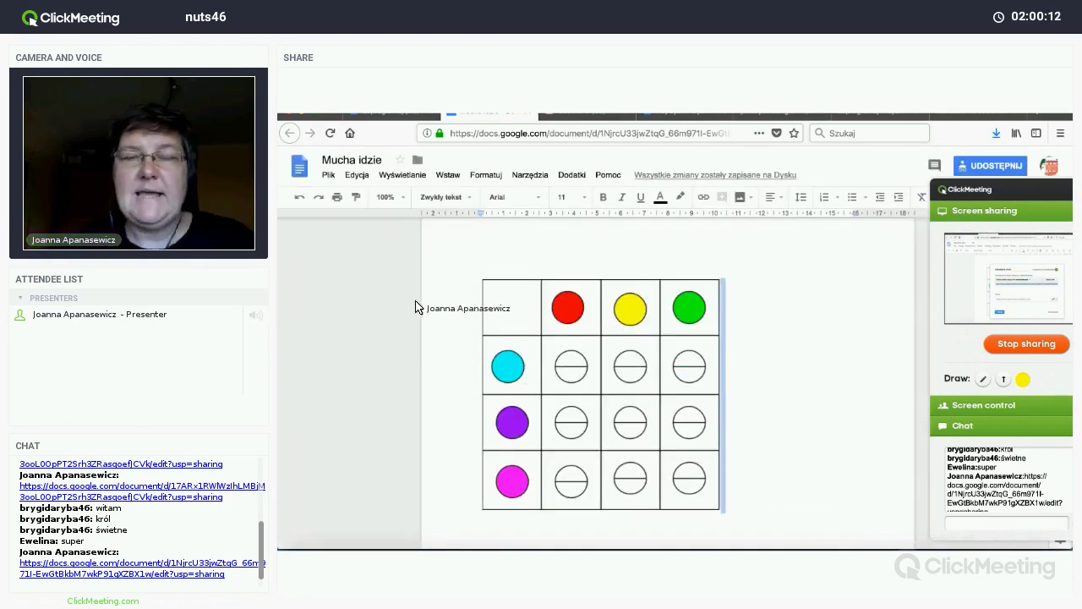
Step: Make a copy of the document under the name 'Kopia Mucha idzie'
{"action": "left_click", "coordinate": [329, 175]}
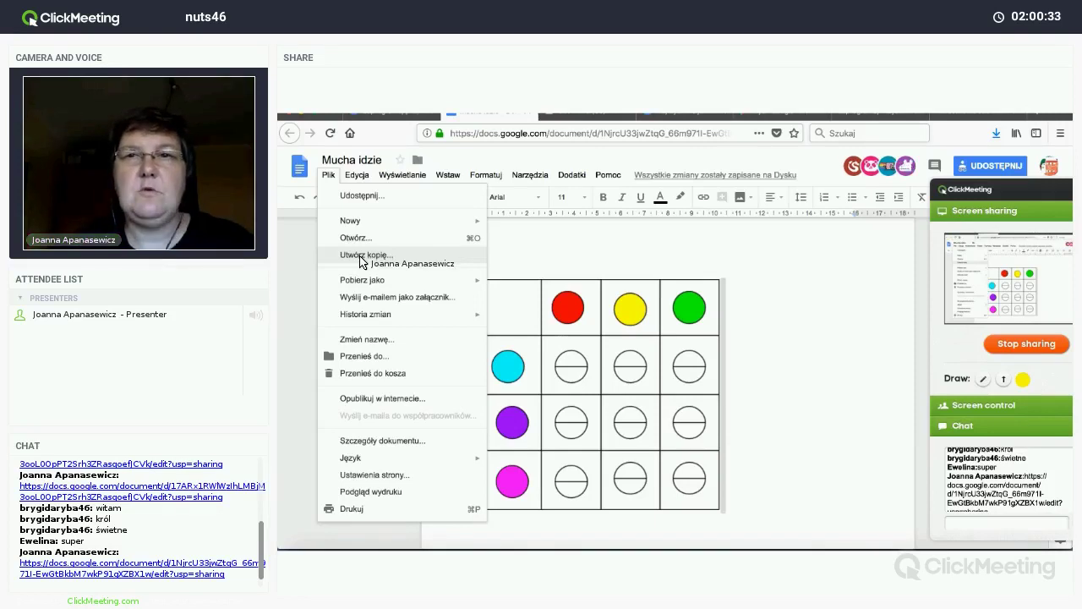
{"action": "left_click", "coordinate": [360, 262]}
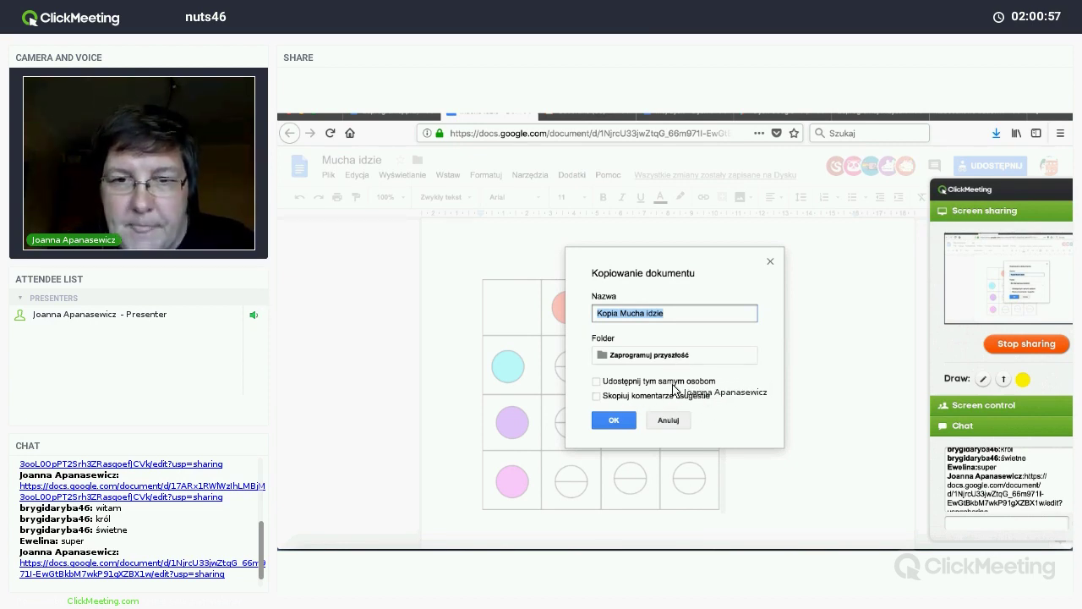
{"action": "left_click", "coordinate": [613, 421]}
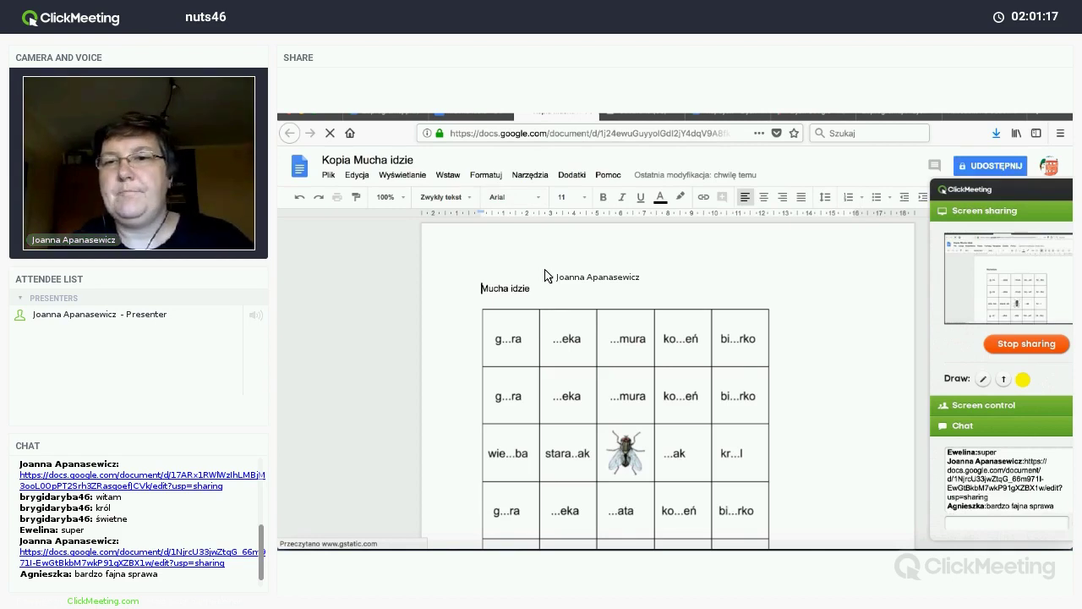
Step: Scroll through Kopia Mucha idzie, then return to the original Mucha idzie browser tab
{"action": "scroll", "coordinate": [545, 276], "scroll_direction": "down", "scroll_amount": 10}
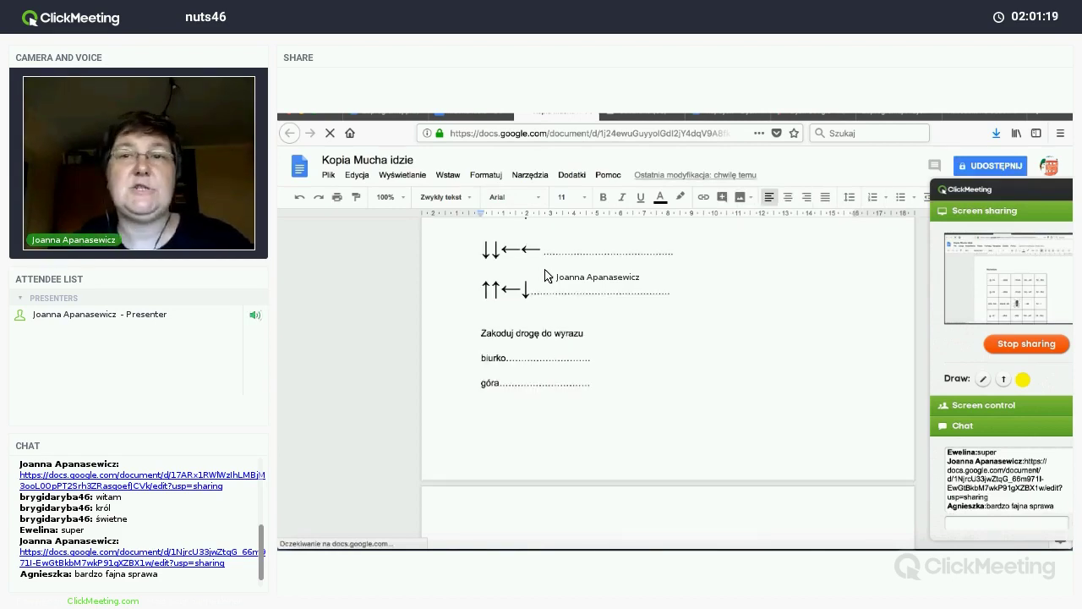
{"action": "scroll", "coordinate": [546, 276], "scroll_direction": "down", "scroll_amount": 3}
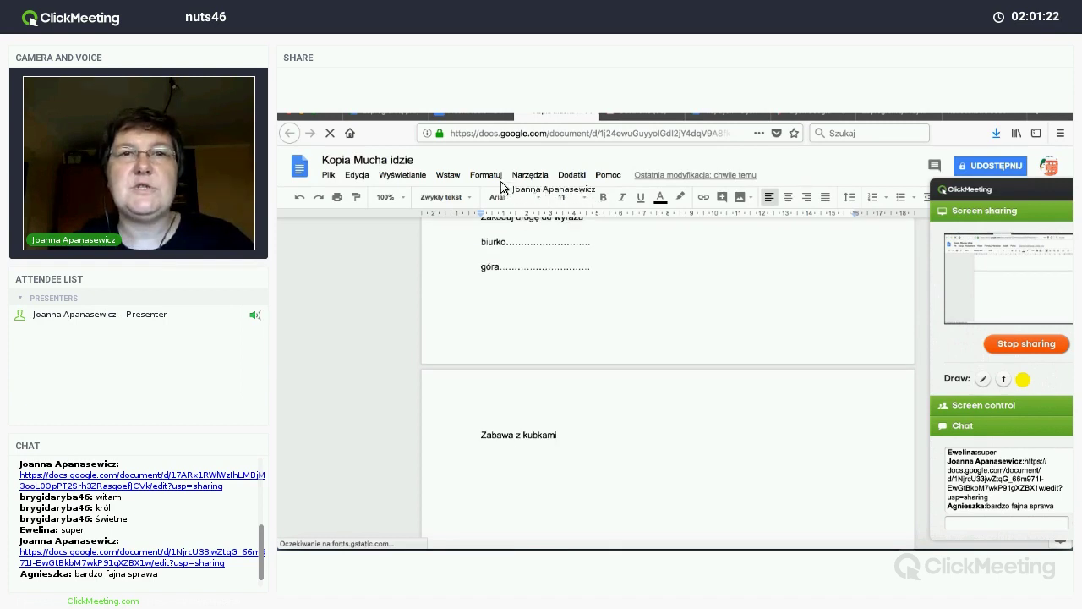
{"action": "left_click", "coordinate": [449, 119]}
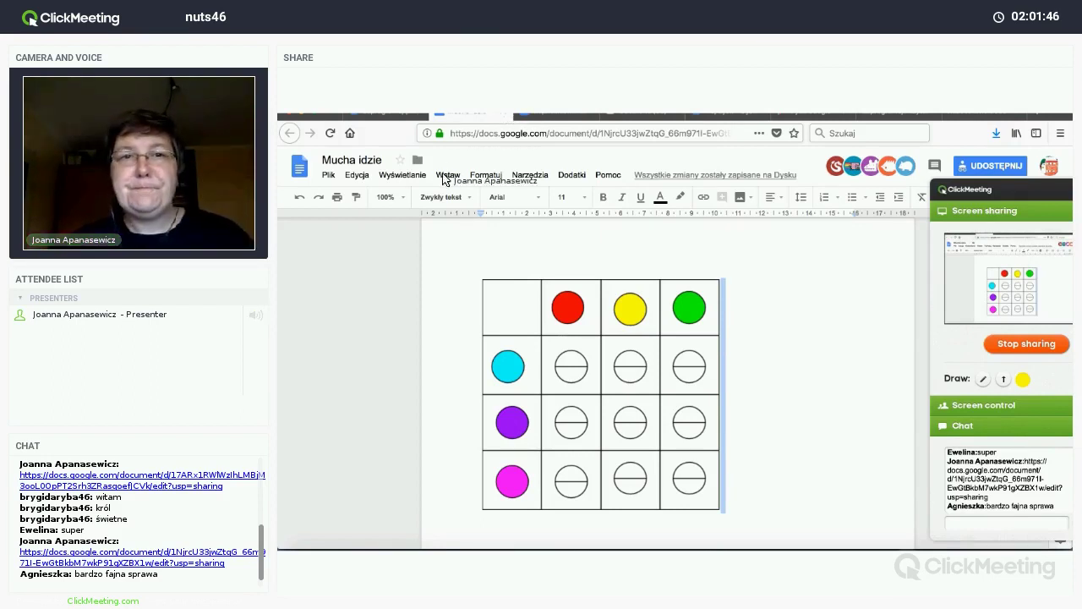
Step: Scroll through the Mucha idzie document and return to its top with Ctrl+Home
{"action": "key", "text": "Delete"}
{"action": "scroll", "coordinate": [448, 376], "scroll_direction": "down", "scroll_amount": 3}
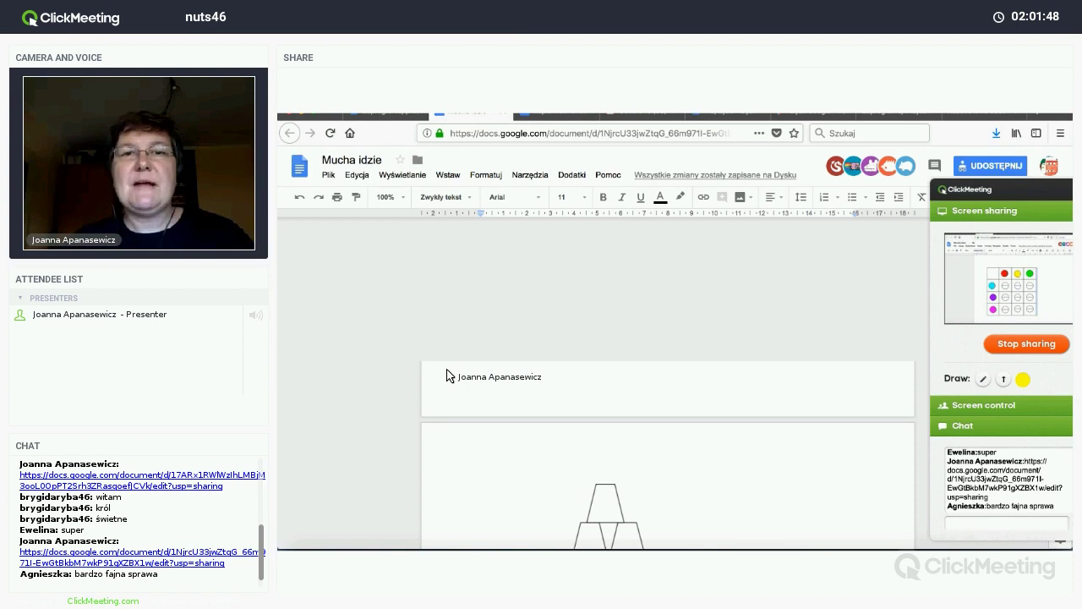
{"action": "scroll", "coordinate": [448, 376], "scroll_direction": "down", "scroll_amount": 5}
{"action": "scroll", "coordinate": [448, 377], "scroll_direction": "up", "scroll_amount": 3}
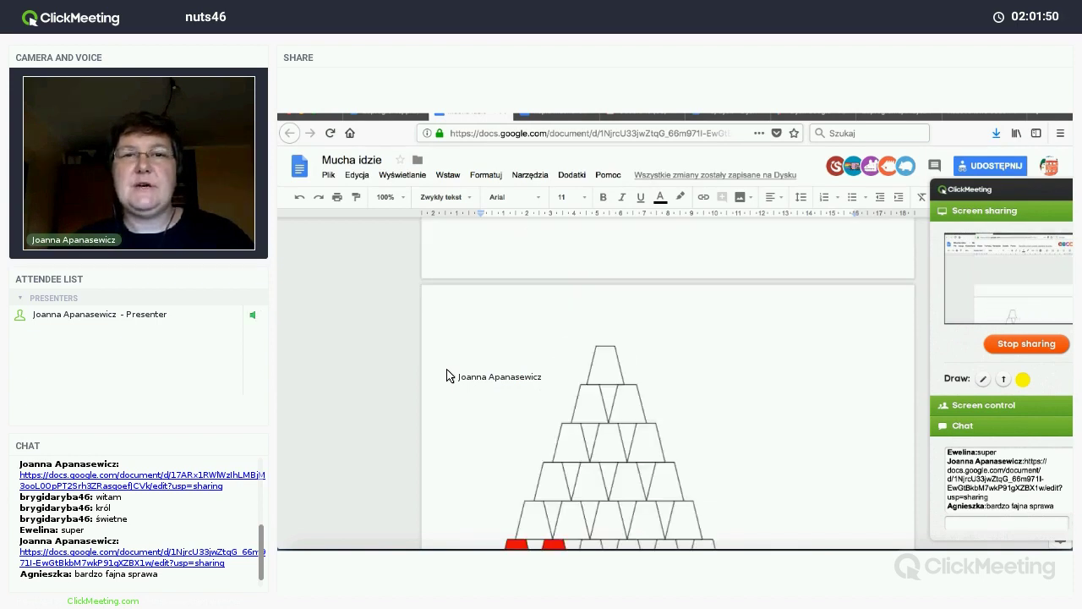
{"action": "scroll", "coordinate": [448, 376], "scroll_direction": "down", "scroll_amount": 3}
{"action": "scroll", "coordinate": [448, 376], "scroll_direction": "up", "scroll_amount": 4}
{"action": "key", "text": "ctrl+Home"}
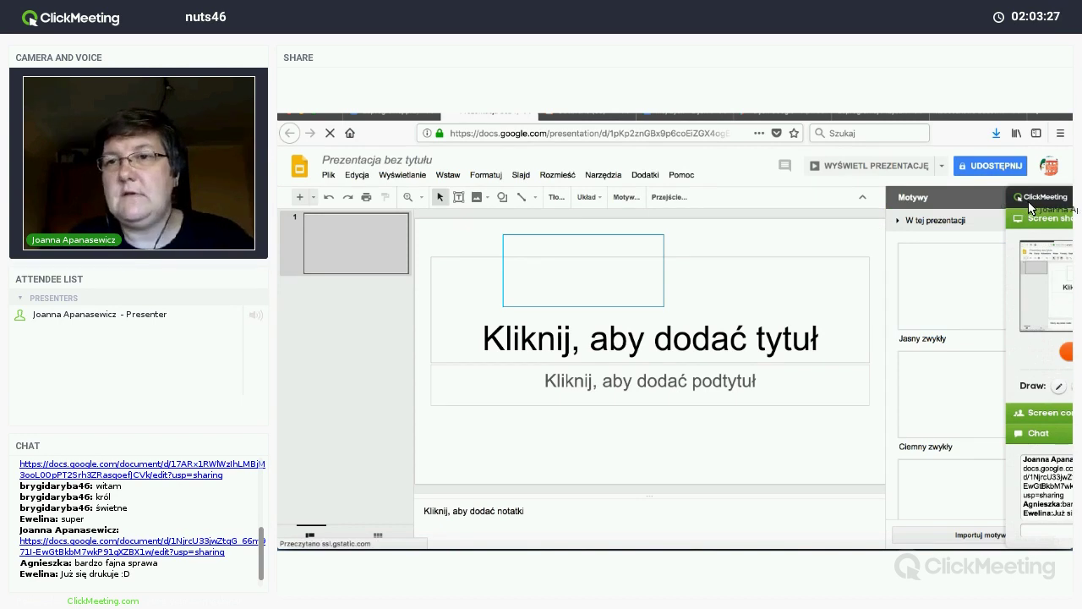
Step: Rename the untitled presentation to 'EFEKTY PRACY W PROJEKCIE'
{"action": "mouse_move", "coordinate": [1030, 207]}
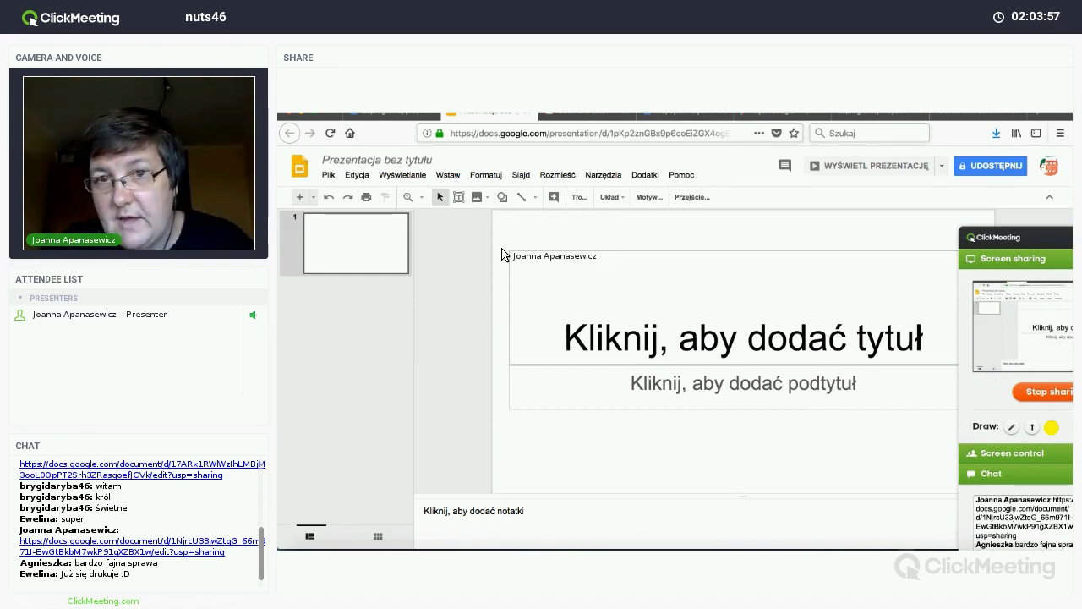
{"action": "left_click", "coordinate": [368, 163]}
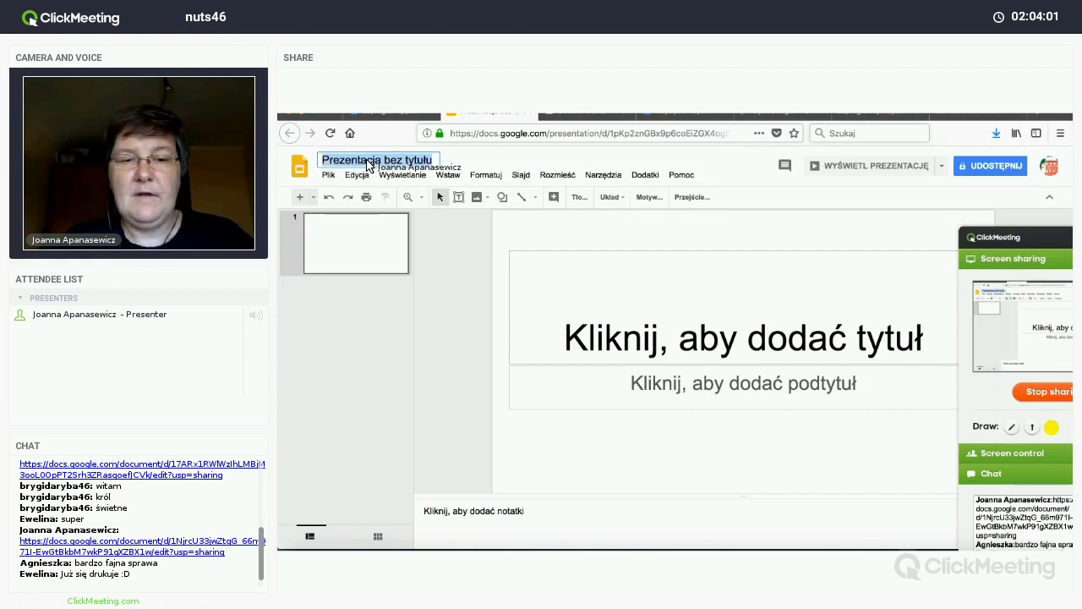
{"action": "type", "text": "EFEKTY PRACY W PROJEKCIE"}
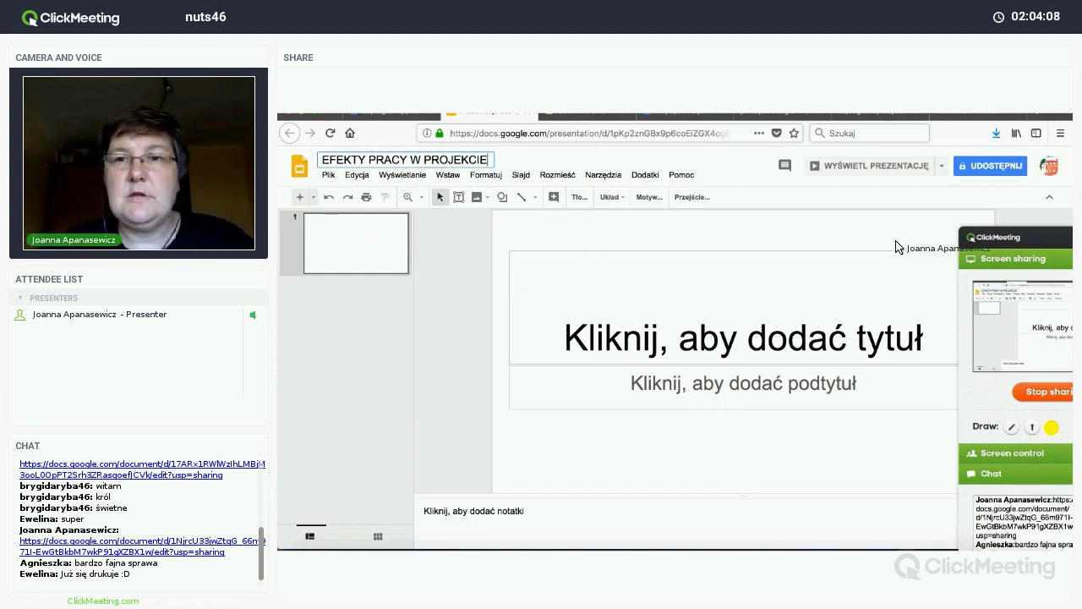
{"action": "left_click", "coordinate": [973, 241]}
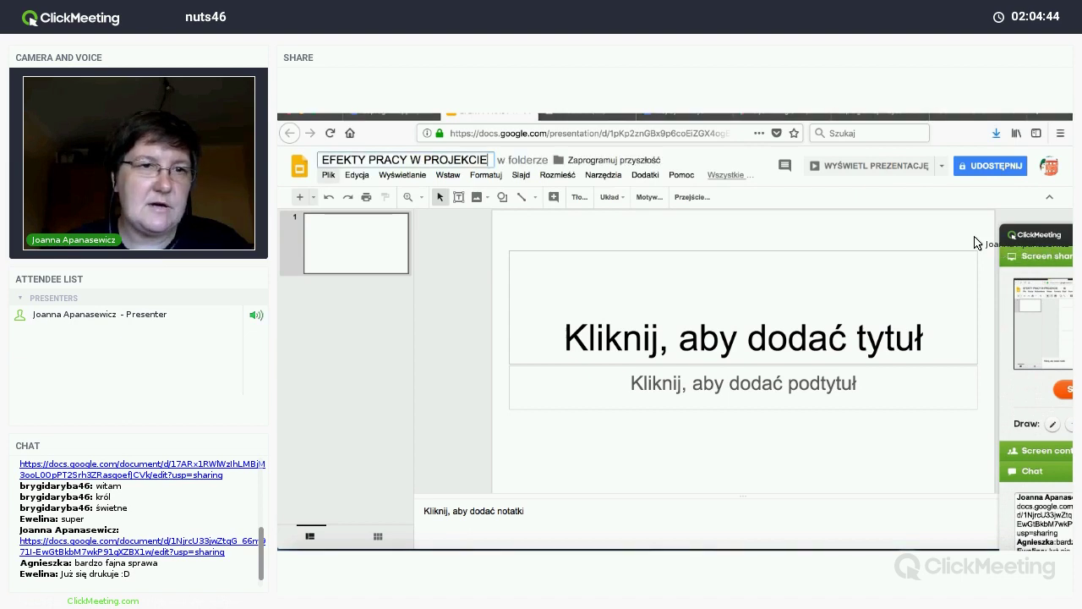
Step: Change the page size in Ustawienia strony to Standardowy (4:3)
{"action": "left_click", "coordinate": [328, 174]}
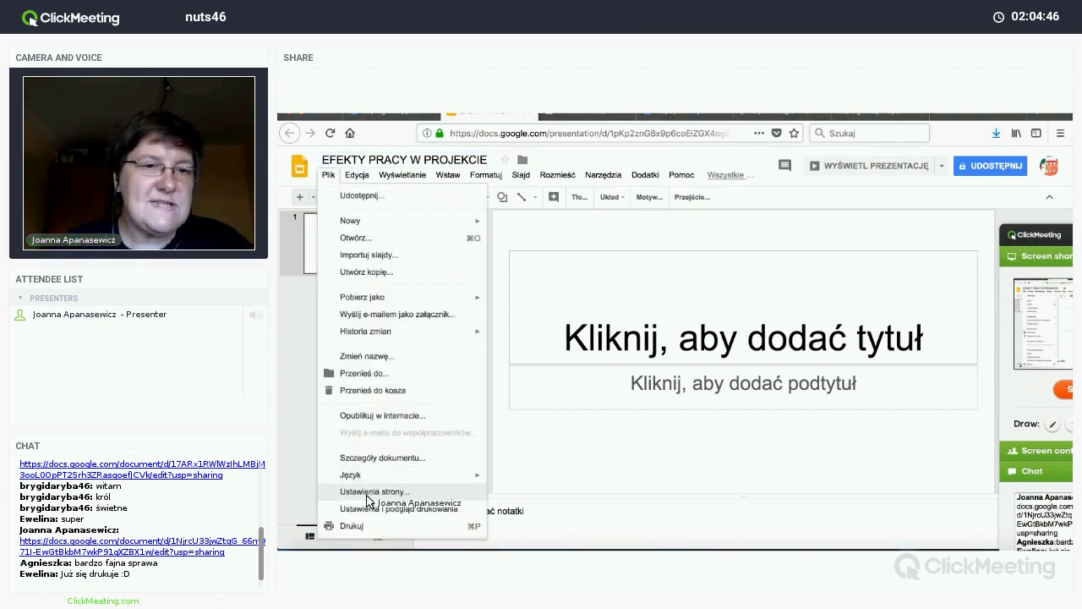
{"action": "left_click", "coordinate": [367, 494]}
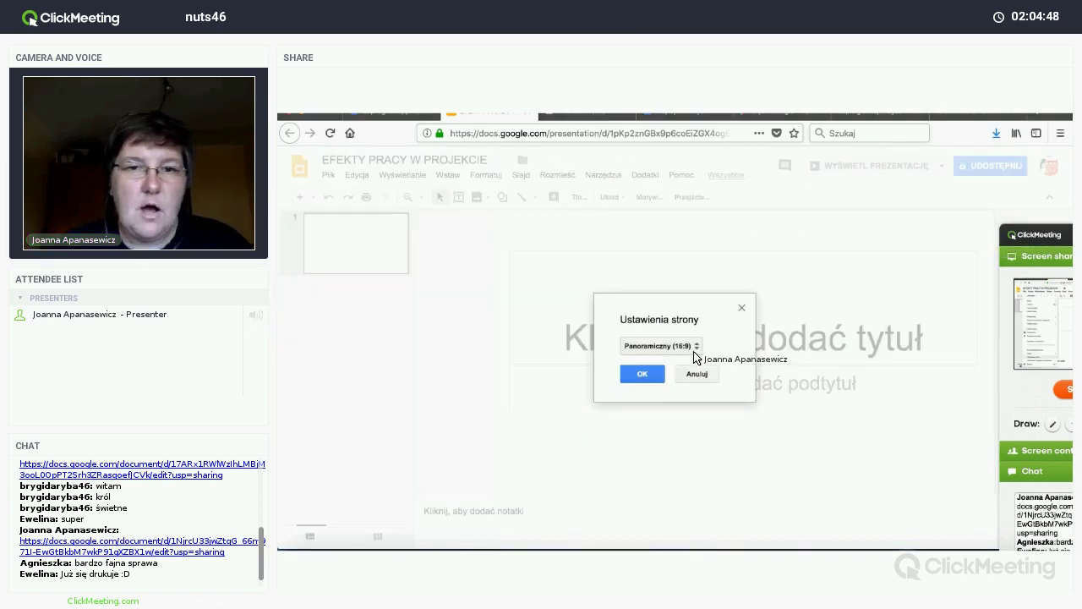
{"action": "left_click", "coordinate": [695, 347]}
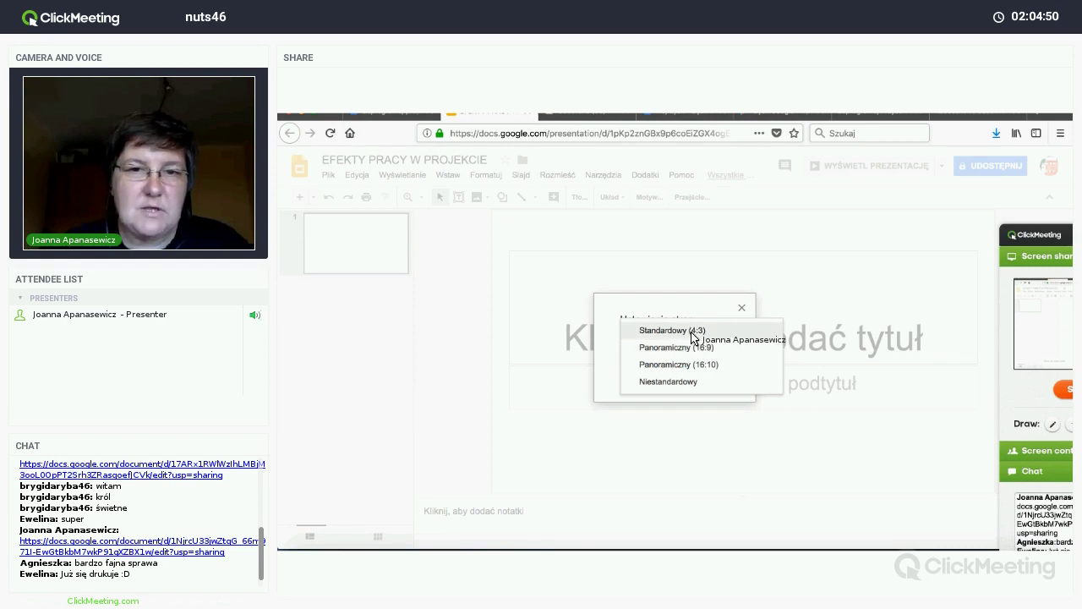
{"action": "left_click", "coordinate": [693, 330]}
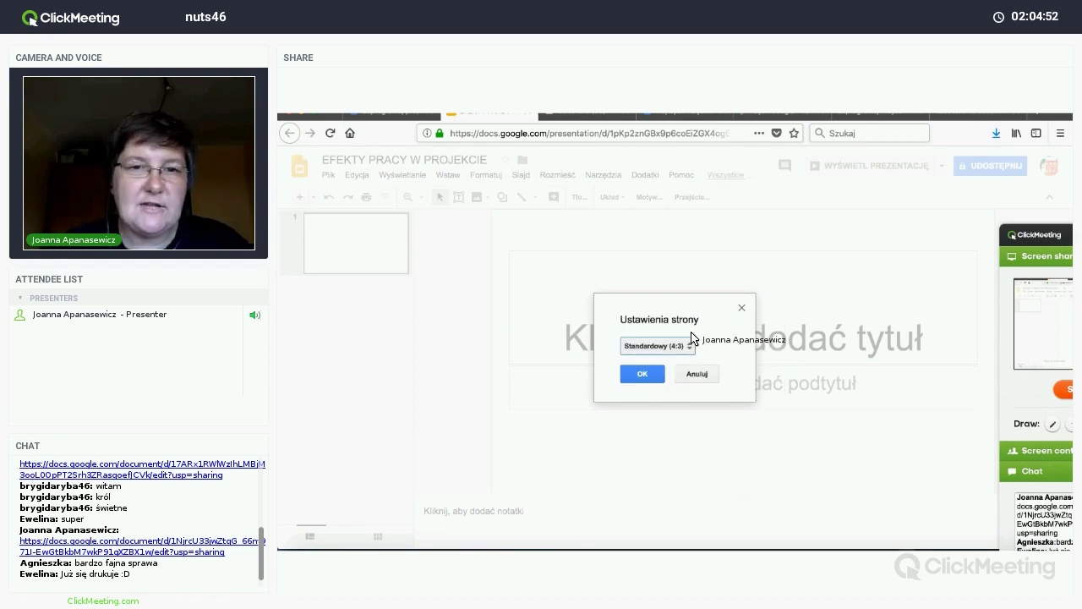
{"action": "left_click", "coordinate": [646, 378]}
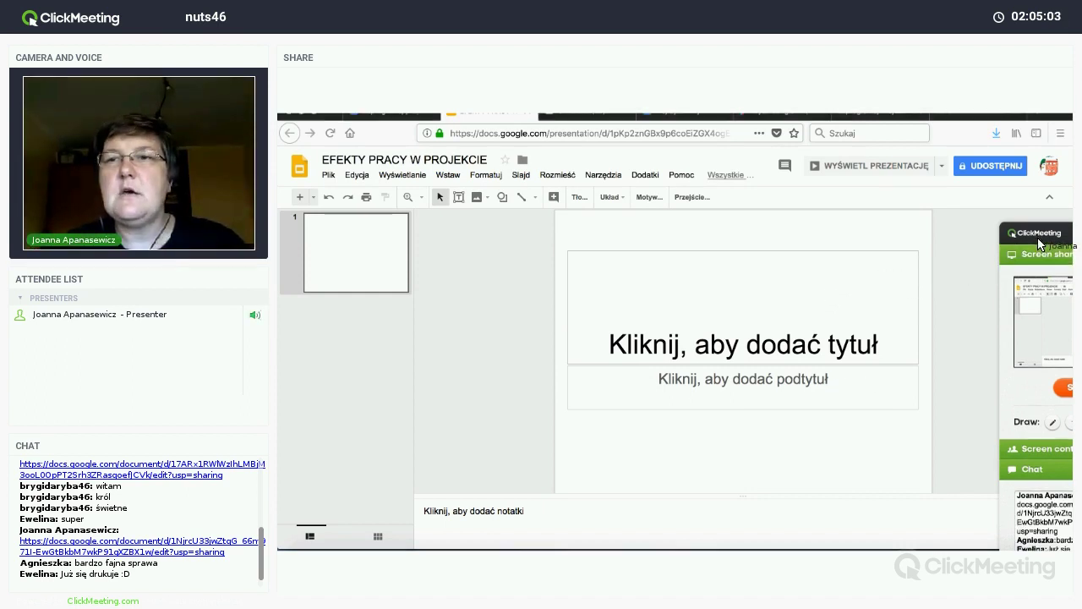
{"action": "mouse_move", "coordinate": [1039, 246]}
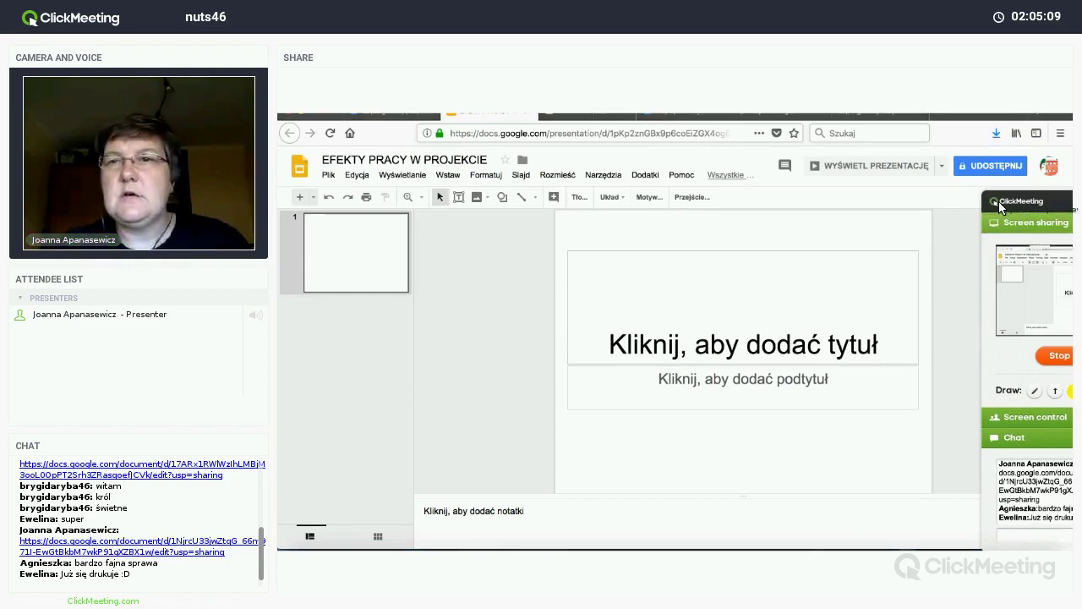
Step: Apply the Dzień na plaży theme to the presentation
{"action": "left_click", "coordinate": [649, 197]}
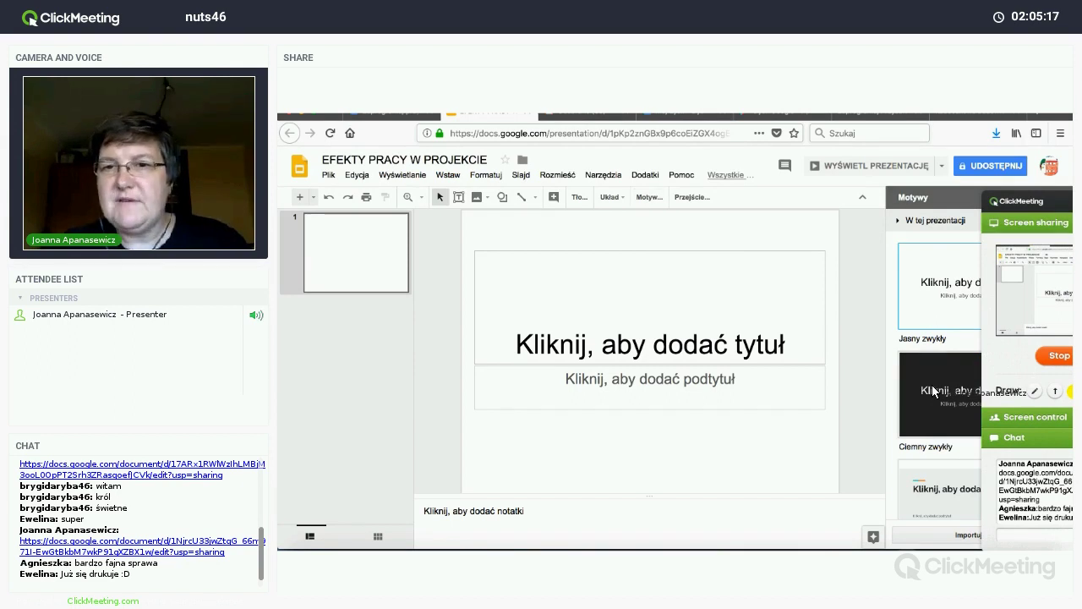
{"action": "scroll", "coordinate": [933, 387], "scroll_direction": "down", "scroll_amount": 5}
{"action": "scroll", "coordinate": [932, 387], "scroll_direction": "down", "scroll_amount": 3}
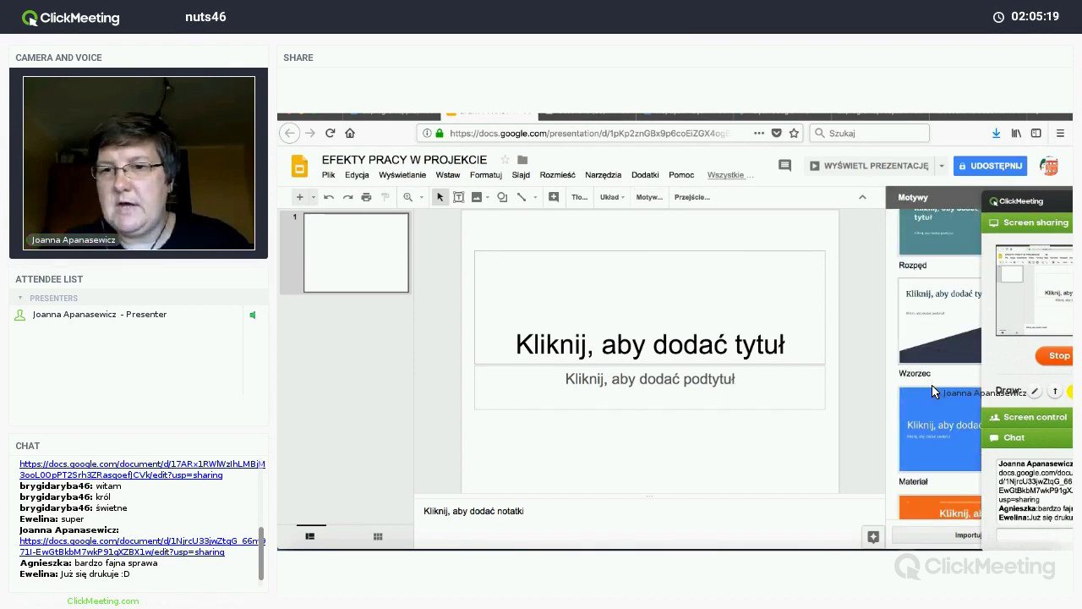
{"action": "scroll", "coordinate": [933, 385], "scroll_direction": "down", "scroll_amount": 5}
{"action": "left_click", "coordinate": [936, 307]}
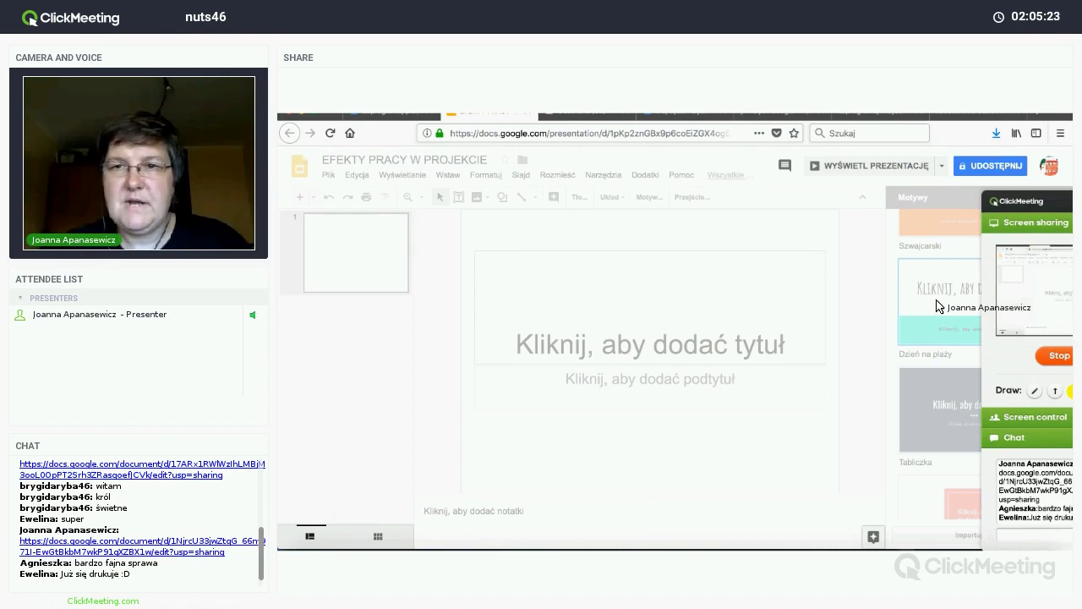
Step: Title the slide 'Zaprogramuj przyszłość' with subtitle 'klasa IIIa' plus the teacher's name
{"action": "left_click", "coordinate": [695, 317]}
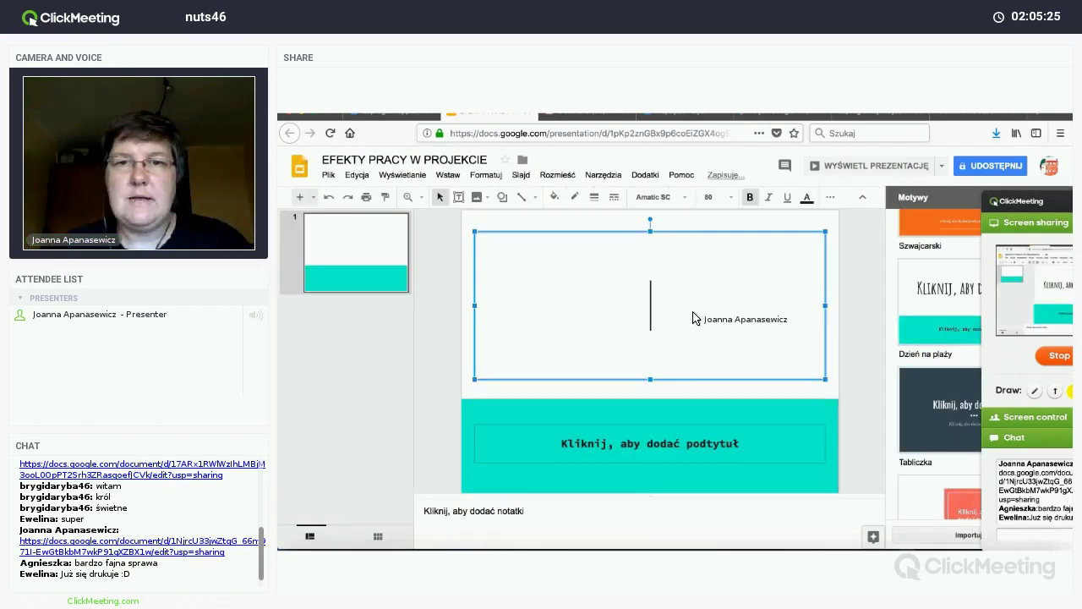
{"action": "type", "text": "Z"}
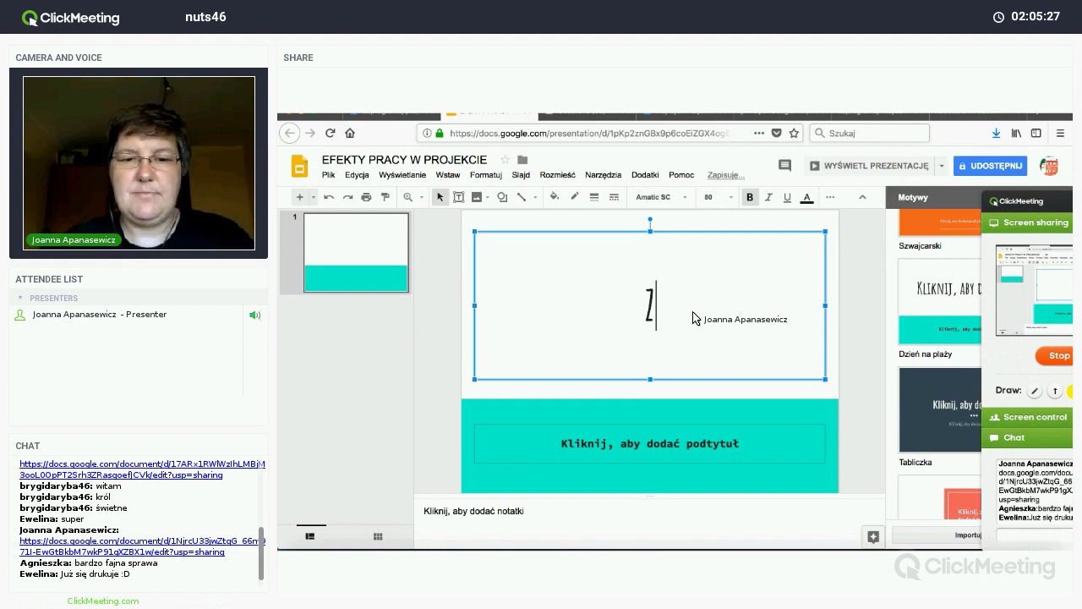
{"action": "type", "text": "aprogramuj przyszło"}
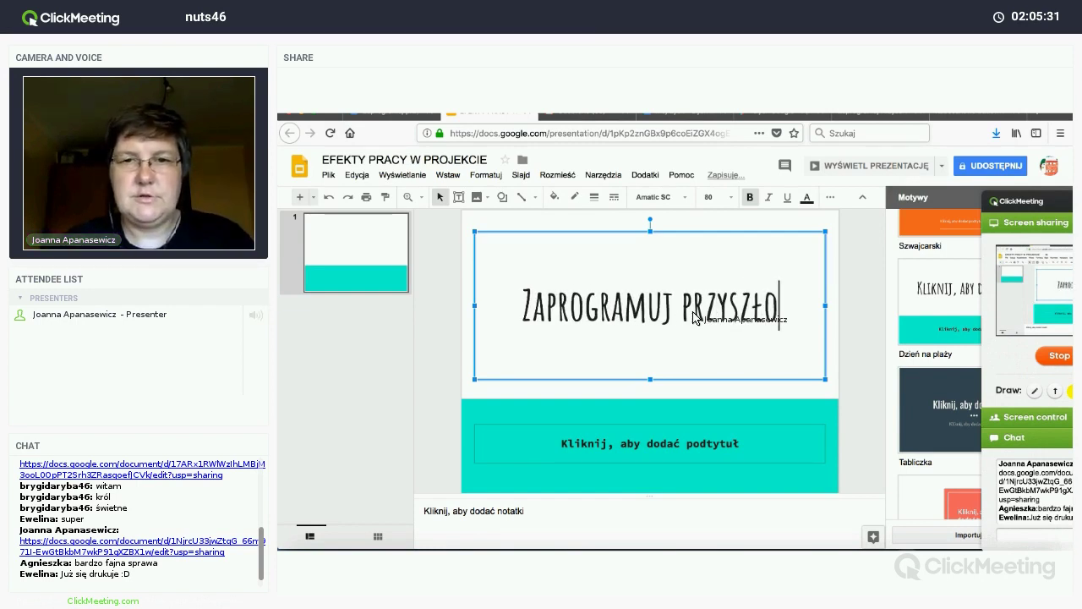
{"action": "type", "text": "ść"}
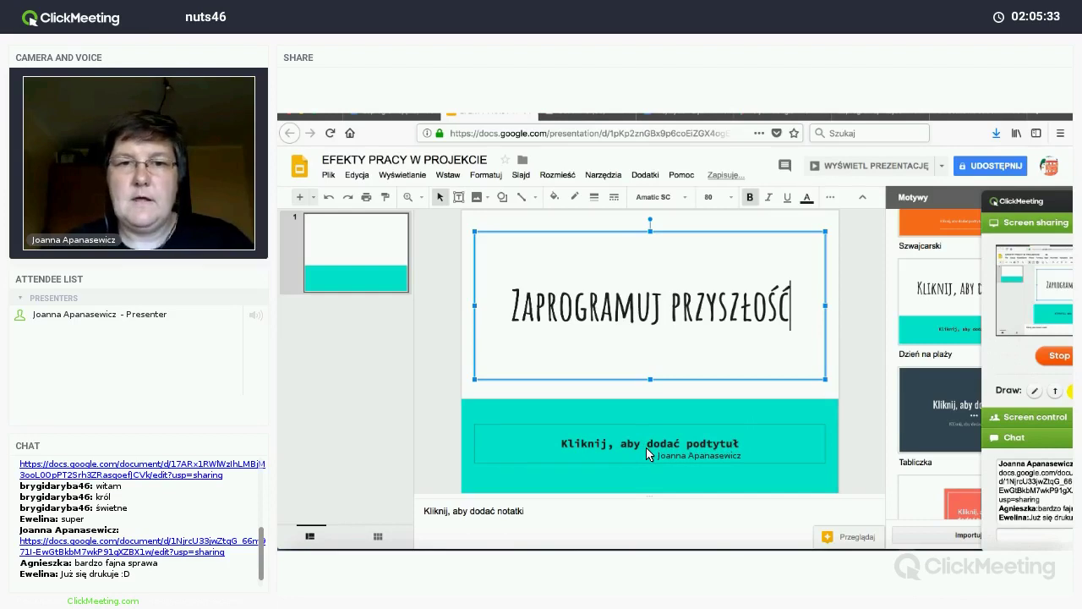
{"action": "left_click", "coordinate": [646, 447]}
{"action": "type", "text": "Przy"}
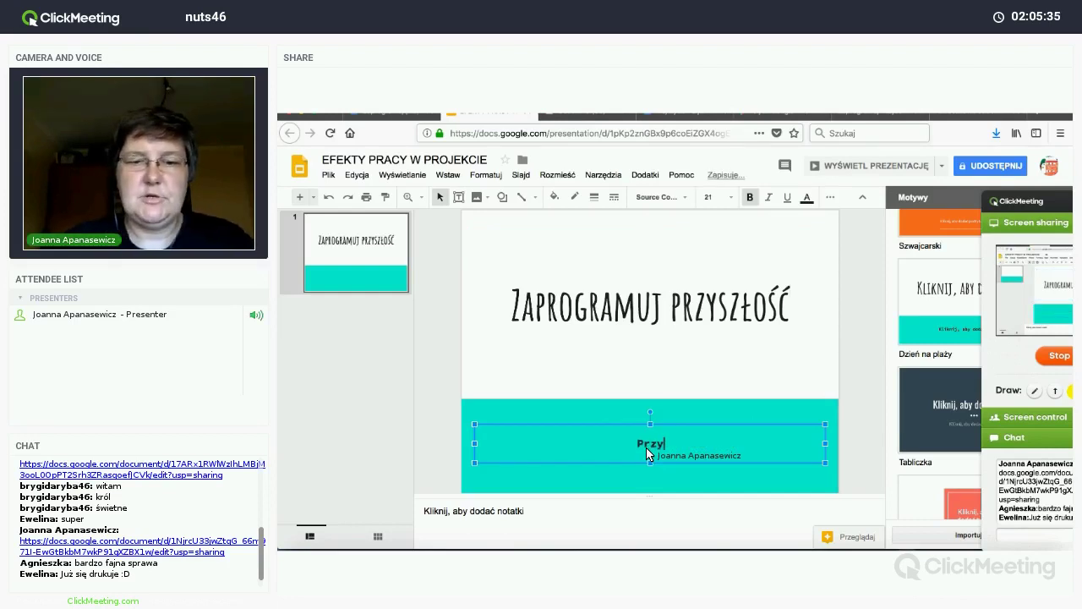
{"action": "type", "text": "g"}
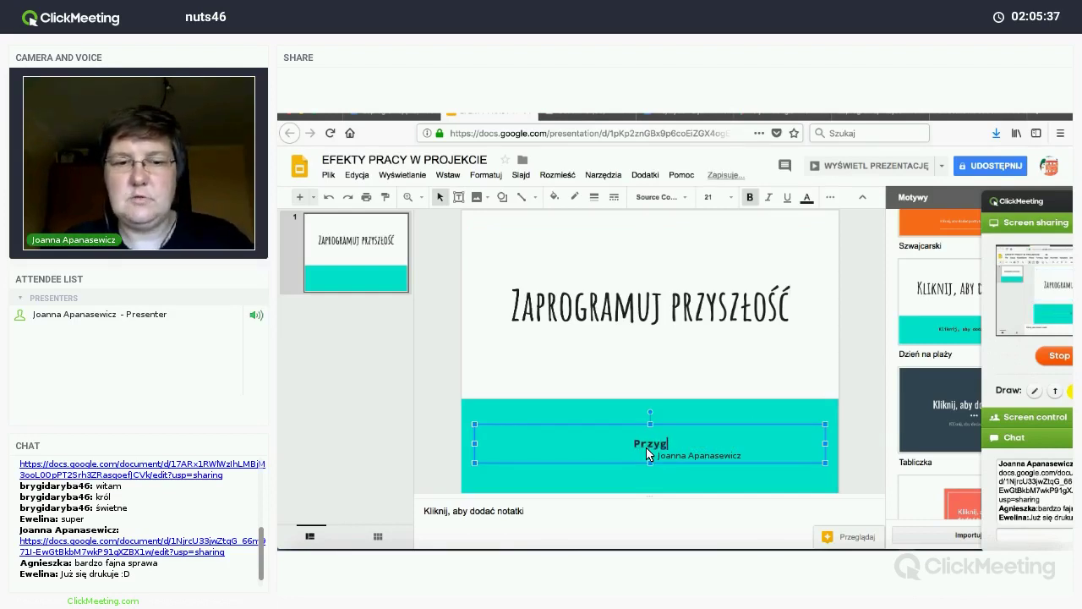
{"action": "type", "text": "otował"}
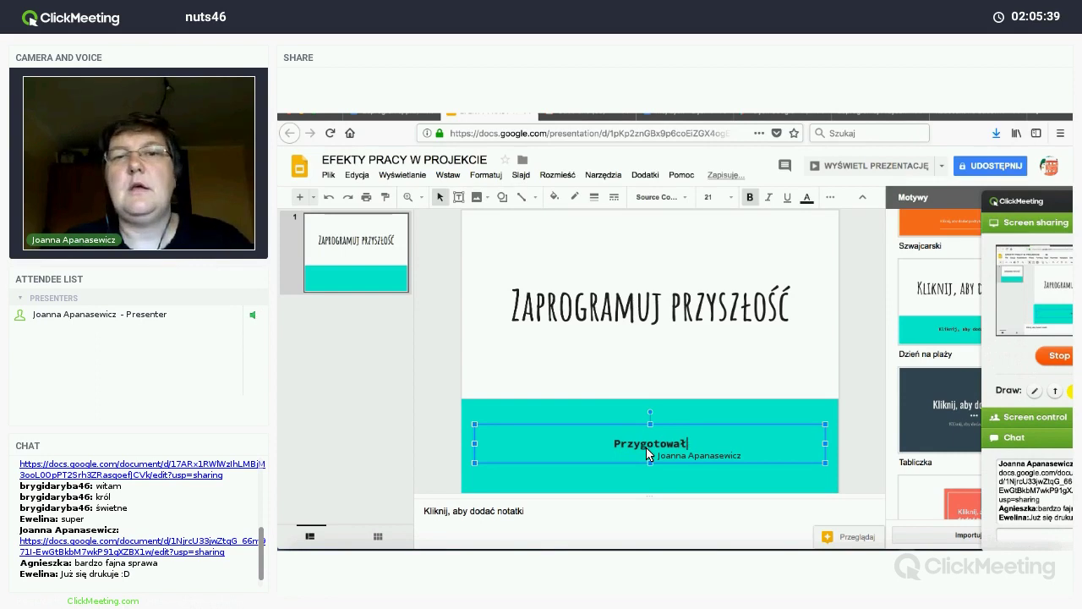
{"action": "key", "text": "BackSpace"}
{"action": "key", "text": "BackSpace"}
{"action": "key", "text": "BackSpace"}
{"action": "key", "text": "BackSpace"}
{"action": "key", "text": "BackSpace"}
{"action": "key", "text": "BackSpace"}
{"action": "key", "text": "BackSpace"}
{"action": "key", "text": "BackSpace"}
{"action": "key", "text": "BackSpace"}
{"action": "key", "text": "BackSpace"}
{"action": "key", "text": "BackSpace"}
{"action": "type", "text": "k"}
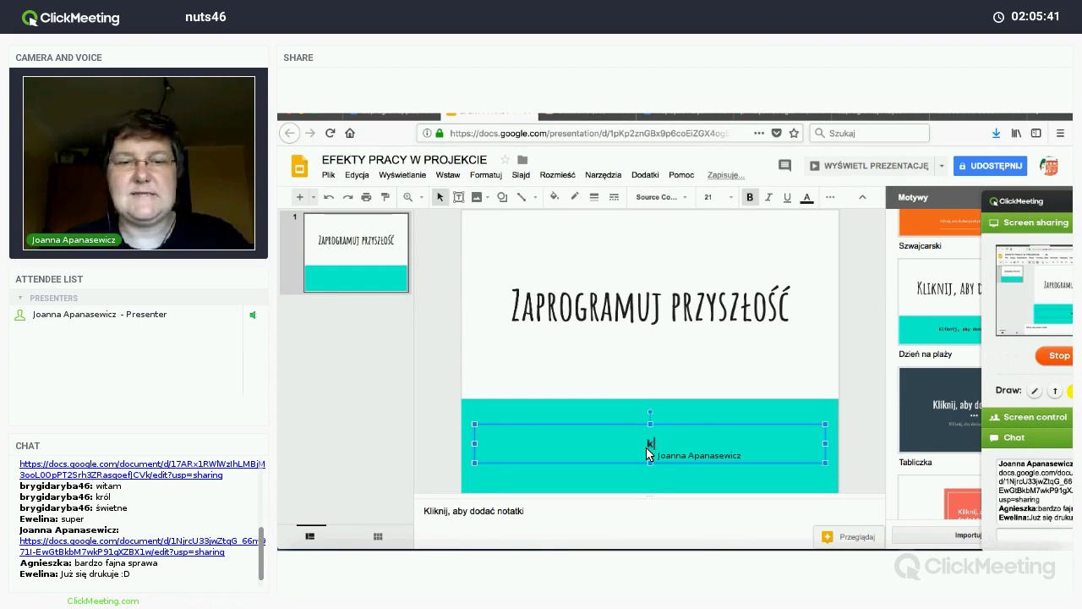
{"action": "type", "text": "lasa III"}
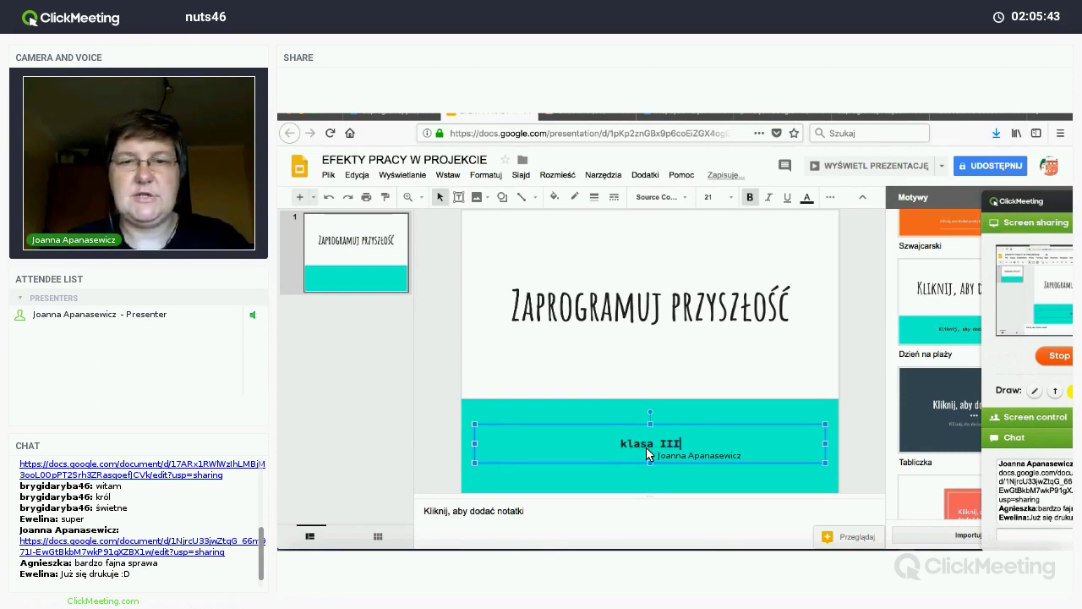
{"action": "type", "text": "a i Pa"}
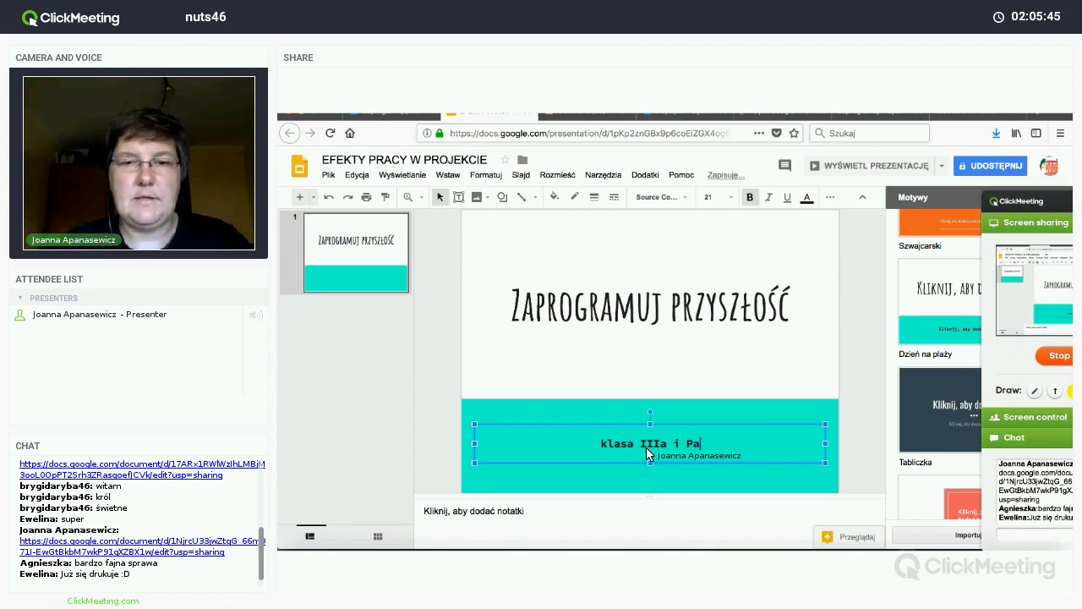
{"action": "type", "text": "ni Asia"}
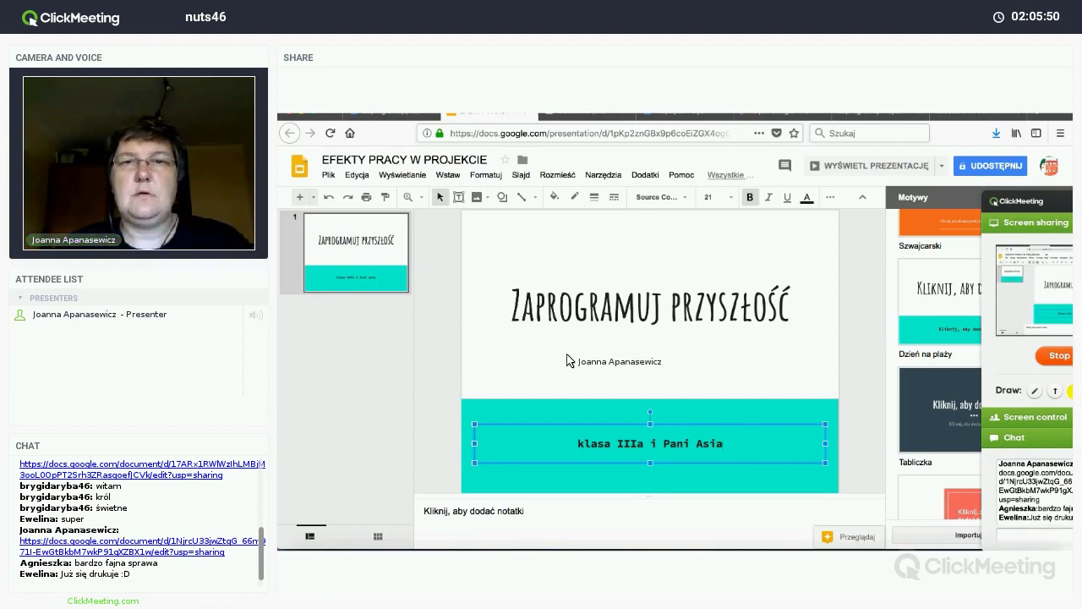
Step: Add slide 2 with the Tytuł i opis sekcji layout
{"action": "left_click", "coordinate": [313, 197]}
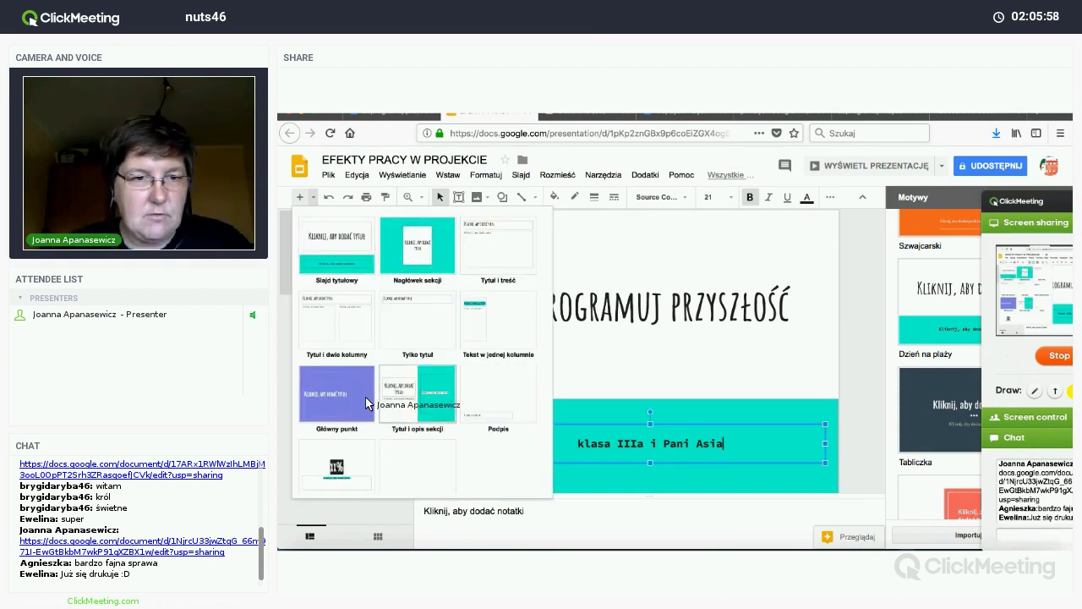
{"action": "left_click", "coordinate": [431, 405]}
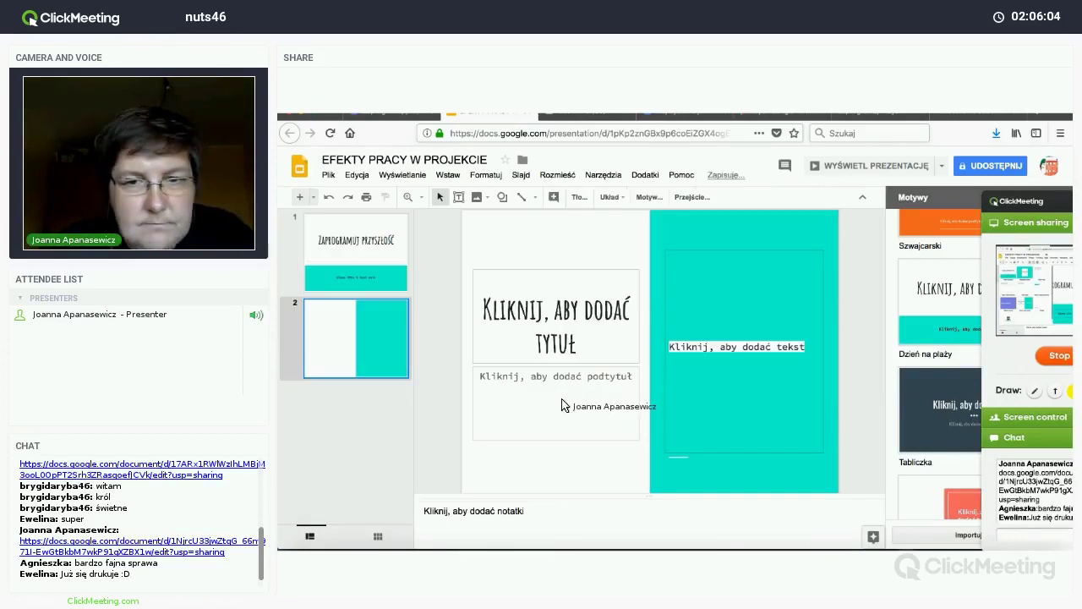
{"action": "left_click", "coordinate": [576, 352]}
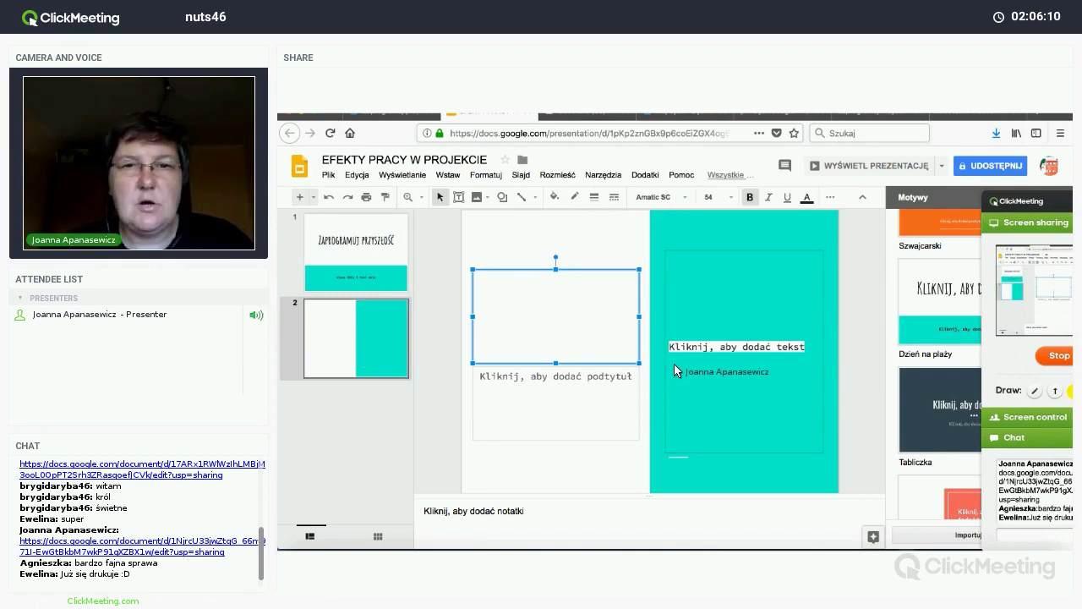
{"action": "left_click", "coordinate": [698, 349]}
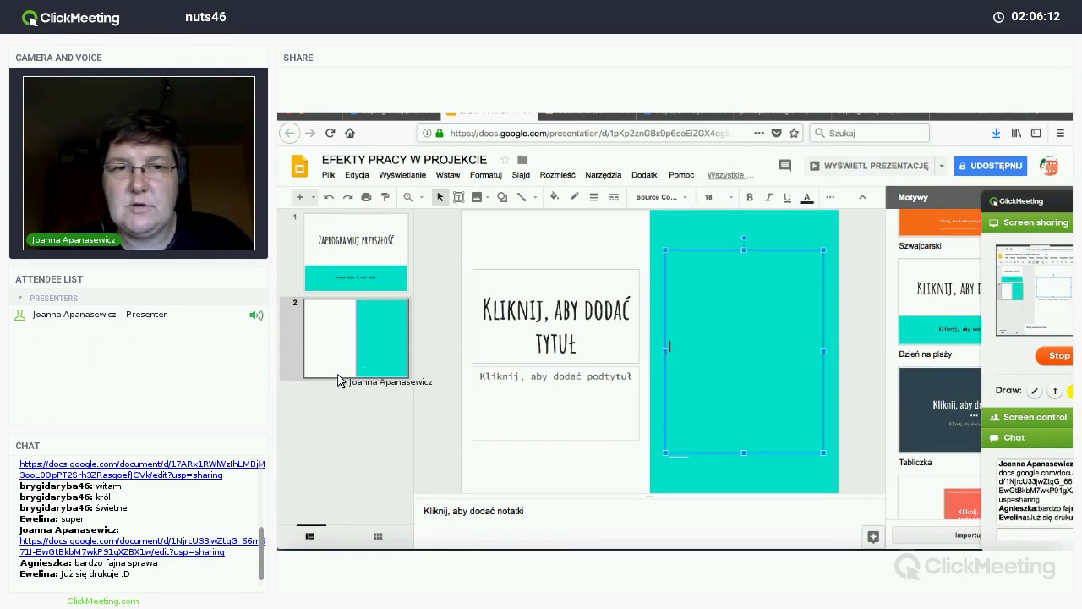
Step: Add slide 3 with the Tytuł i treść layout
{"action": "left_click", "coordinate": [313, 197]}
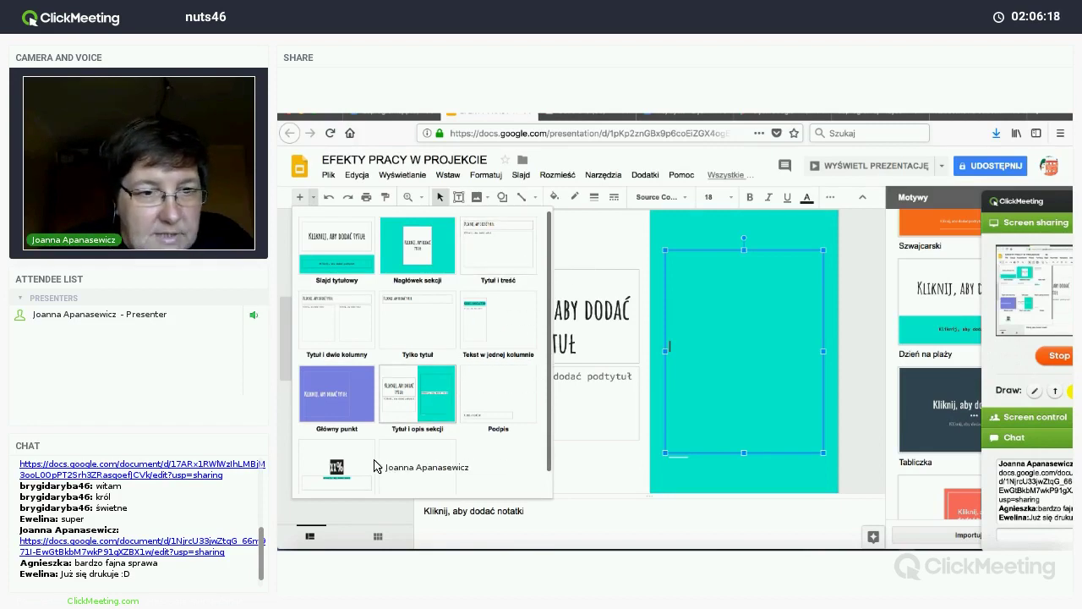
{"action": "scroll", "coordinate": [366, 472], "scroll_direction": "down", "scroll_amount": 1}
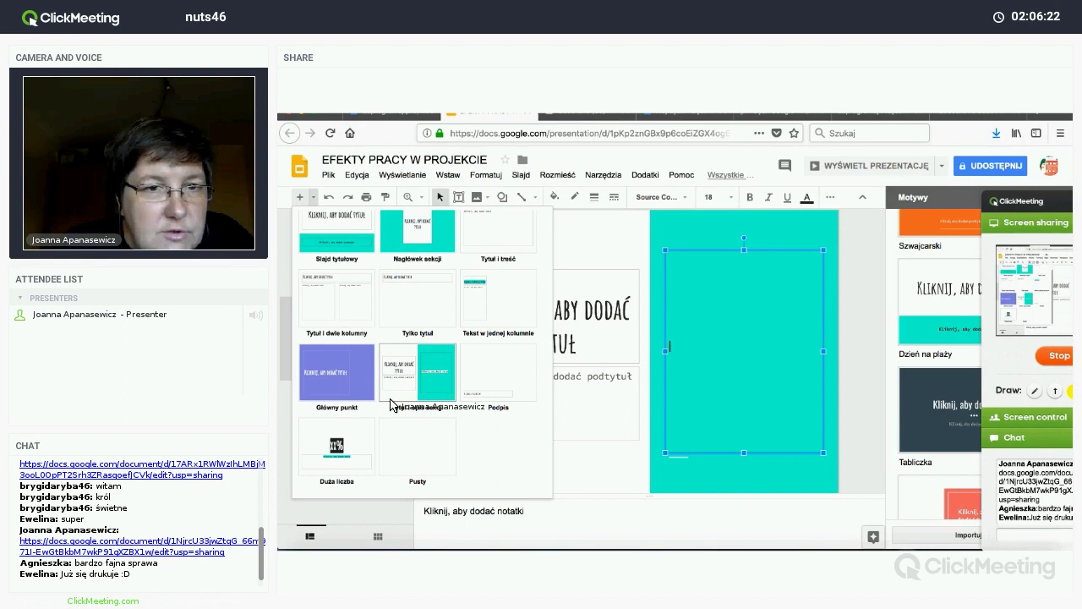
{"action": "scroll", "coordinate": [390, 405], "scroll_direction": "up", "scroll_amount": 1}
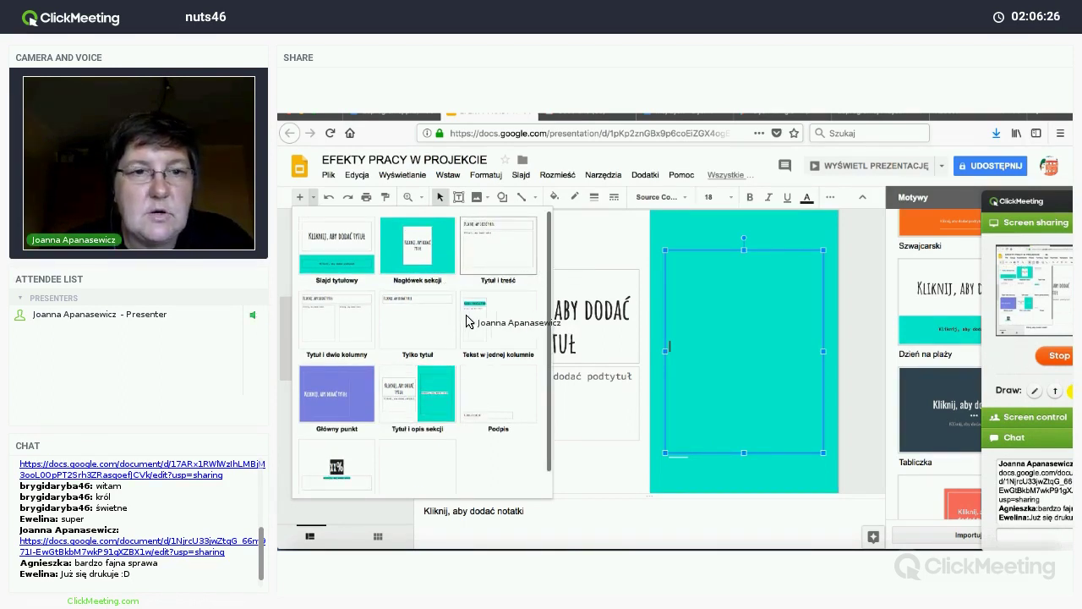
{"action": "left_click", "coordinate": [498, 253]}
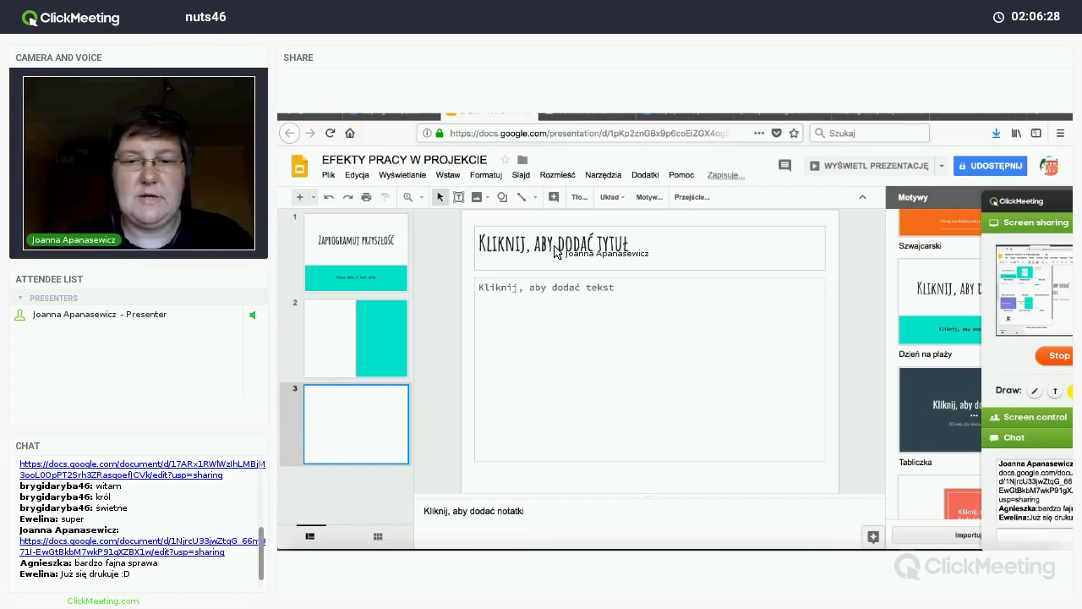
Step: Title slide 3 'Nasze działania' and show the image insertion sources
{"action": "left_click", "coordinate": [555, 251]}
{"action": "type", "text": "Nasze dz"}
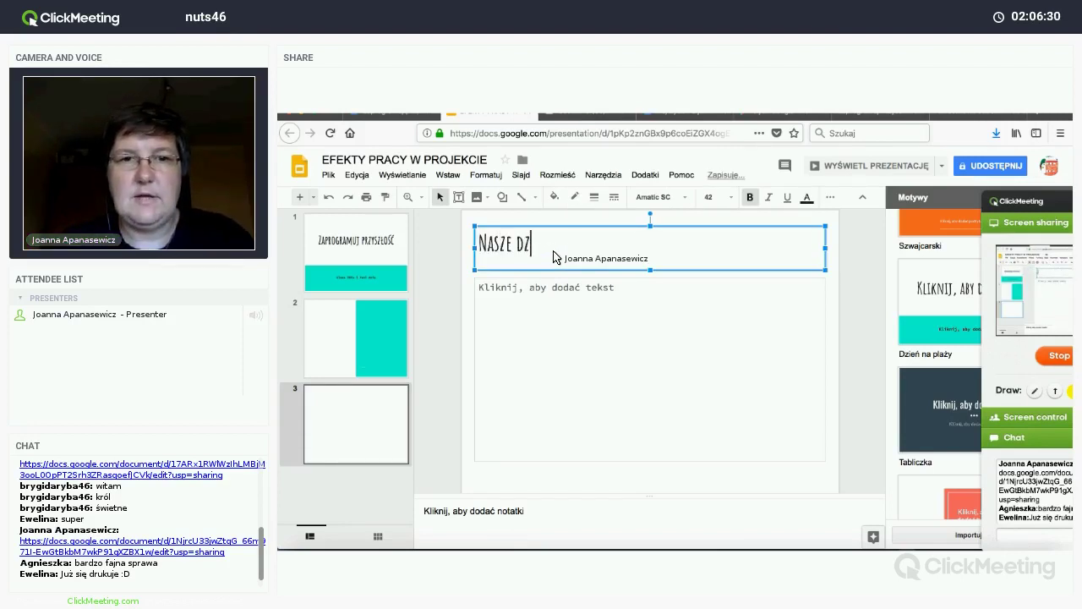
{"action": "type", "text": "iałania"}
{"action": "left_click", "coordinate": [524, 314]}
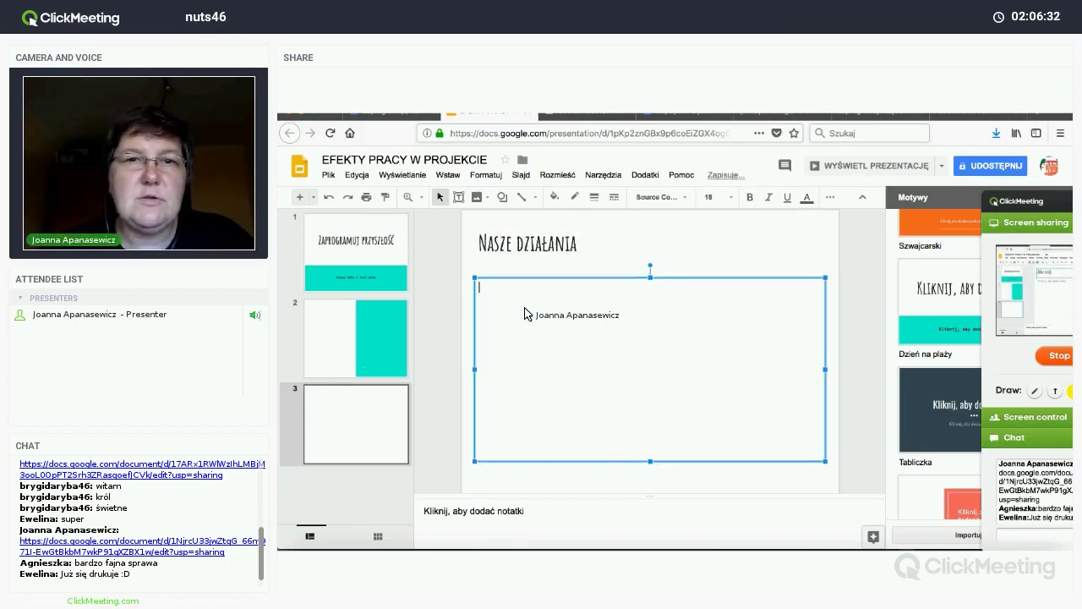
{"action": "left_click", "coordinate": [478, 198]}
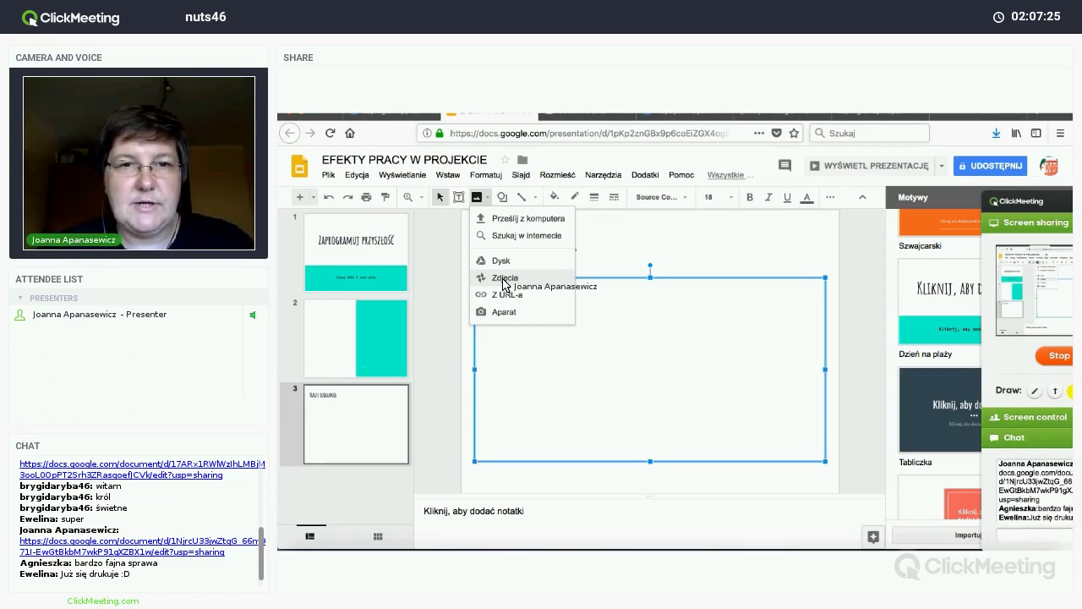
Step: Switch to the browser window showing Google Drive's Mój dysk
{"action": "left_click", "coordinate": [644, 124]}
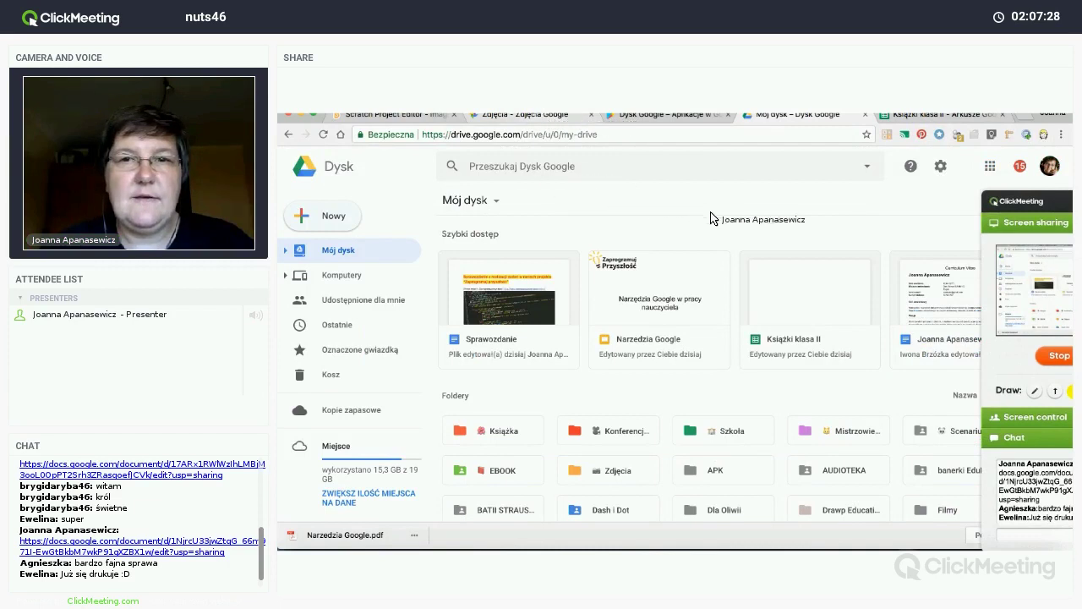
Step: Switch to the Zdjęcia Google tab and browse today's class photos
{"action": "key", "text": "ctrl+2"}
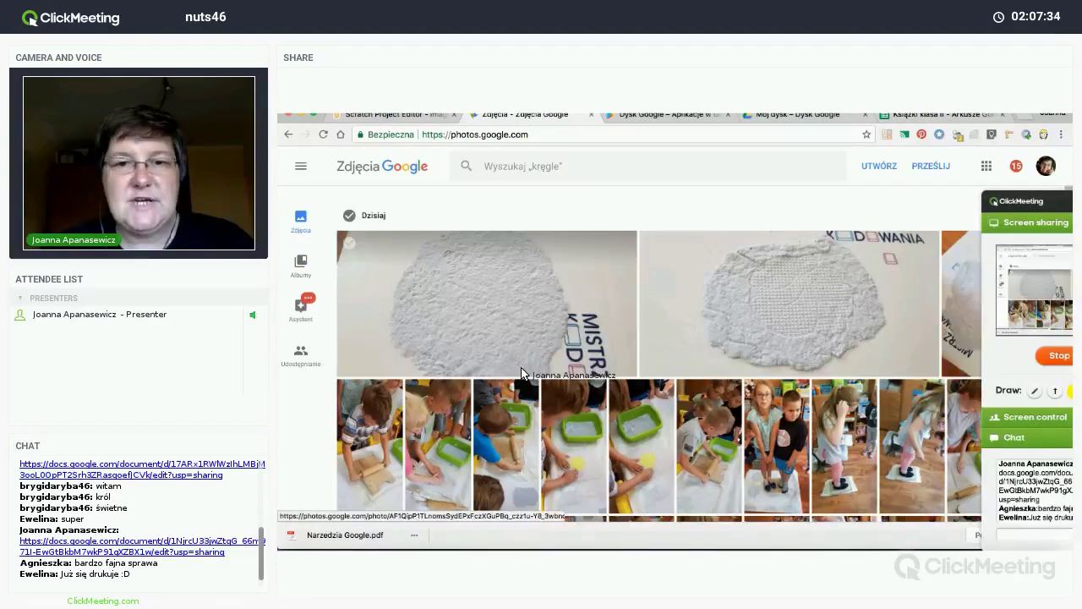
{"action": "scroll", "coordinate": [521, 374], "scroll_direction": "down", "scroll_amount": 2}
{"action": "scroll", "coordinate": [521, 373], "scroll_direction": "down", "scroll_amount": 1}
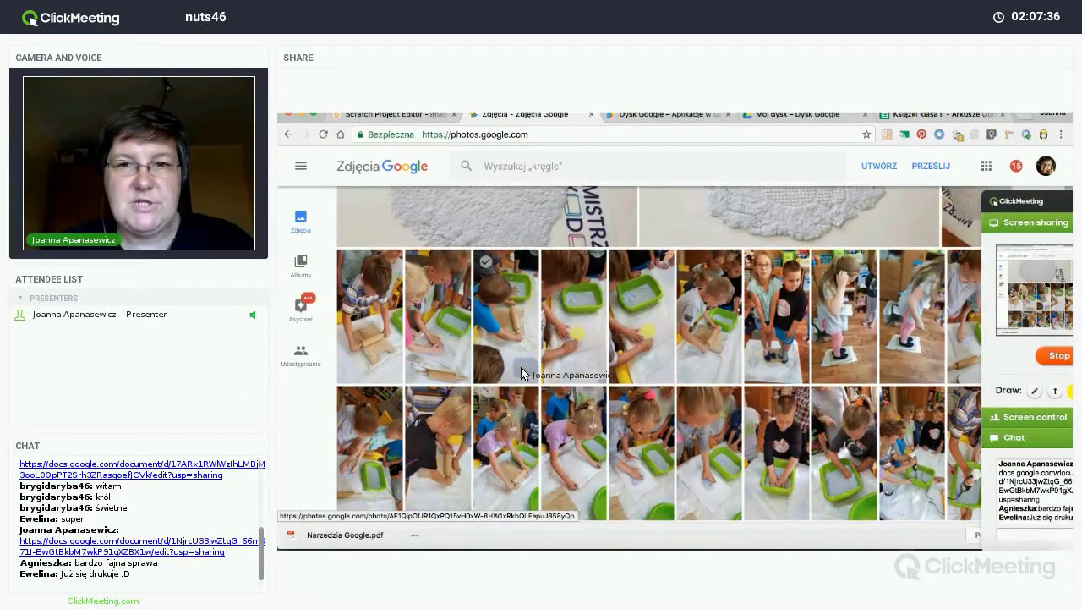
{"action": "scroll", "coordinate": [521, 374], "scroll_direction": "up", "scroll_amount": 2}
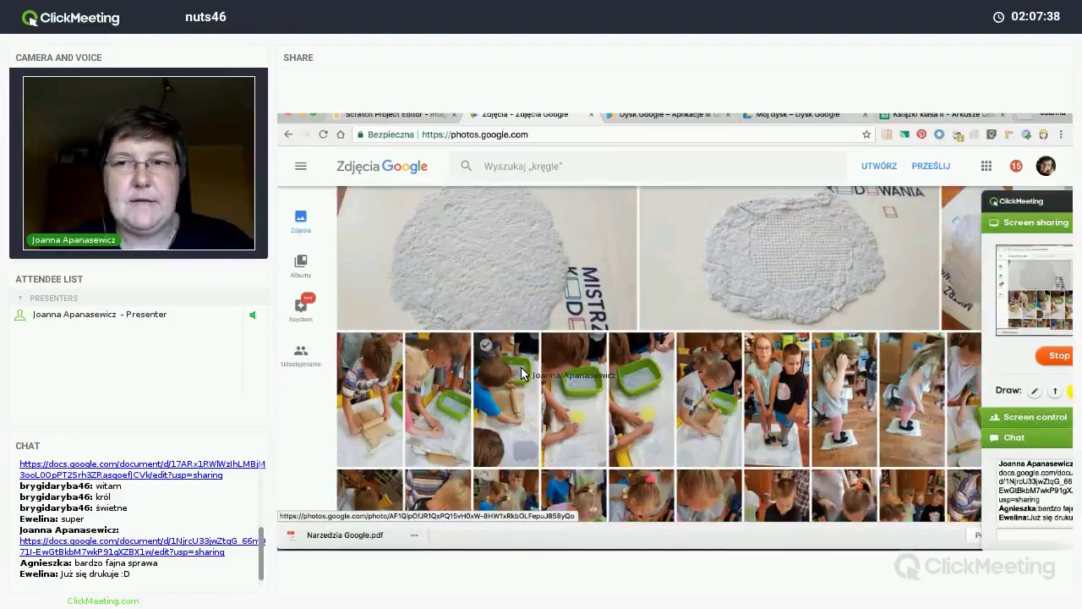
{"action": "scroll", "coordinate": [427, 269], "scroll_direction": "up", "scroll_amount": 1}
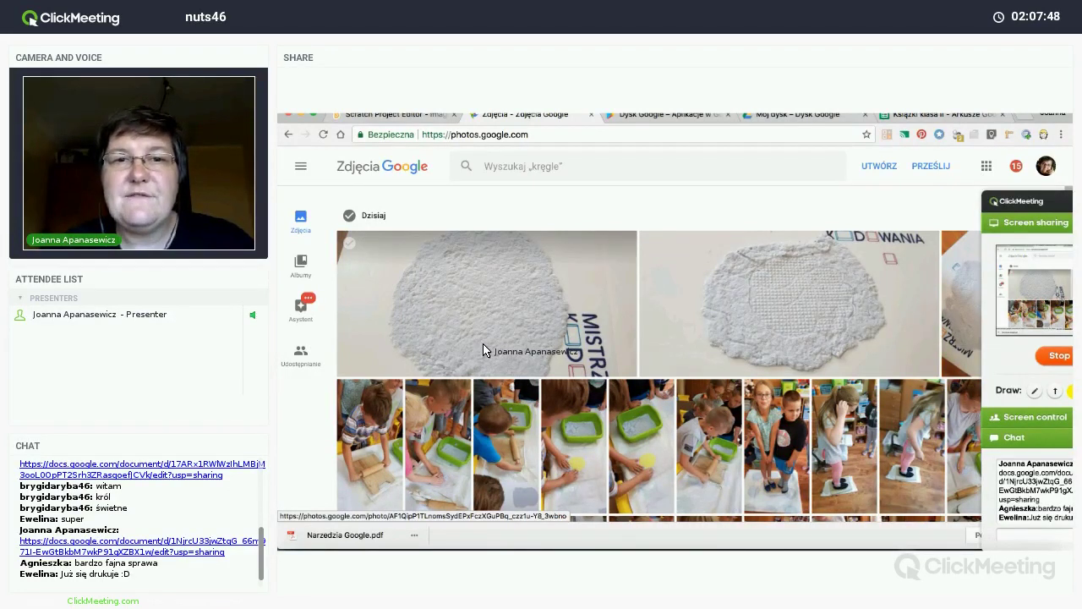
{"action": "scroll", "coordinate": [484, 345], "scroll_direction": "down", "scroll_amount": 1}
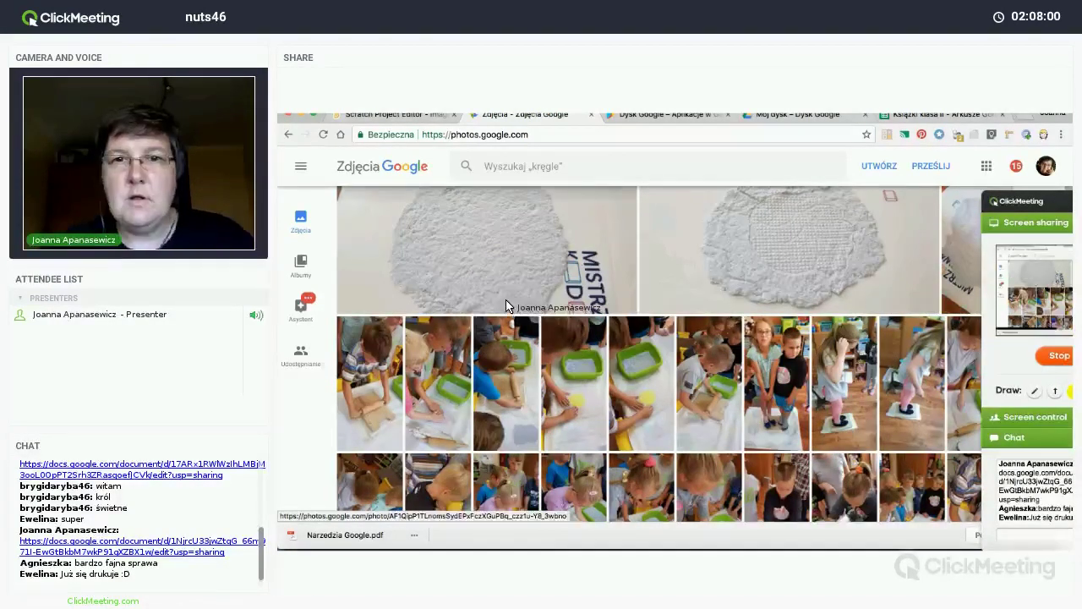
{"action": "scroll", "coordinate": [506, 306], "scroll_direction": "up", "scroll_amount": 1}
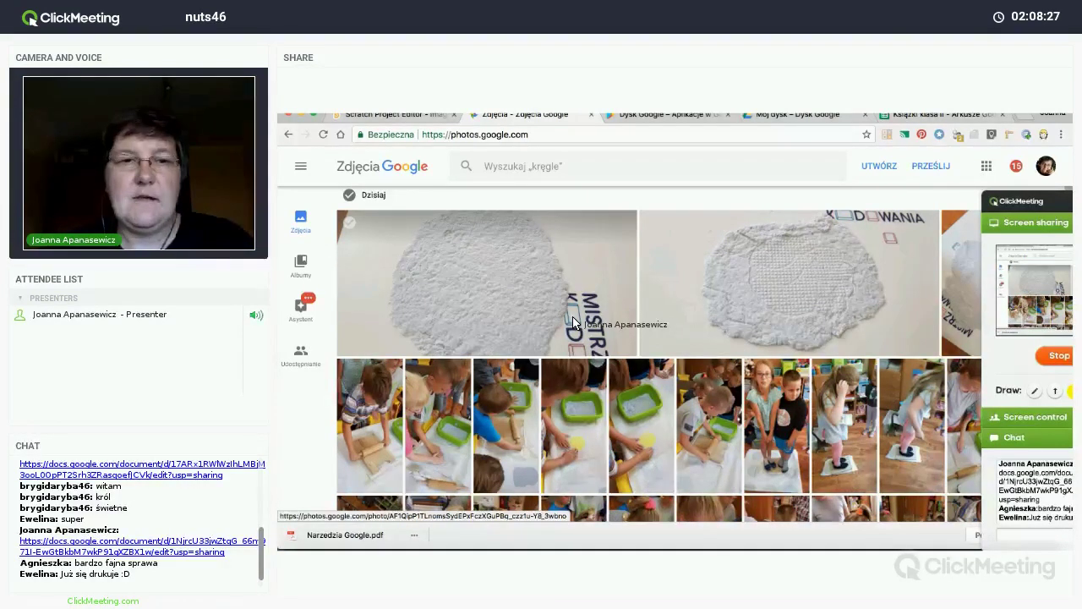
Step: Return to Google Slides and open the Google Photos image panel
{"action": "key", "text": "ctrl+Up"}
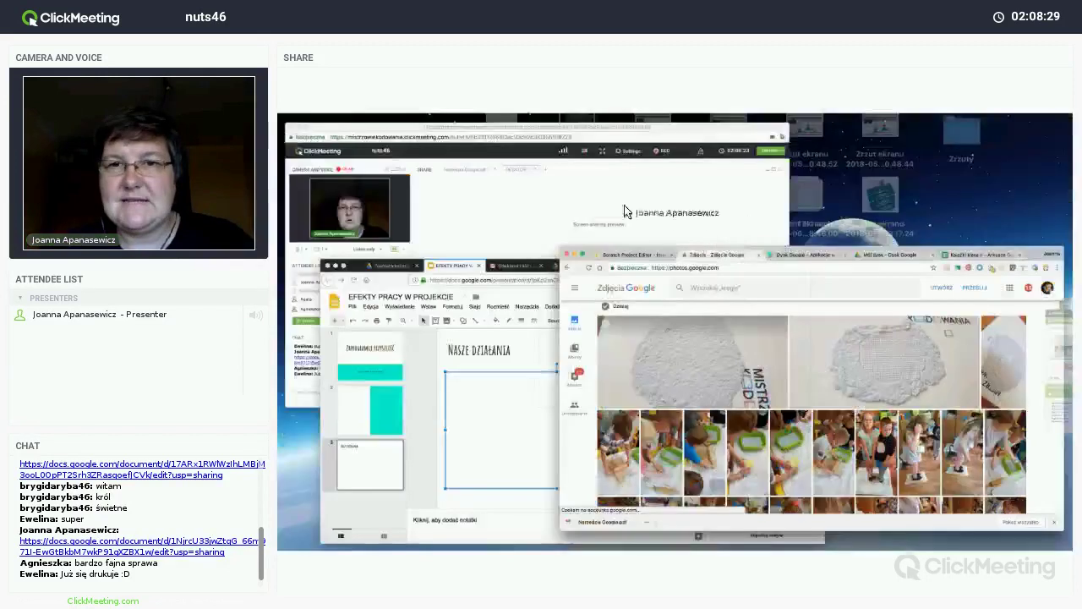
{"action": "left_click", "coordinate": [465, 288]}
{"action": "left_click", "coordinate": [448, 174]}
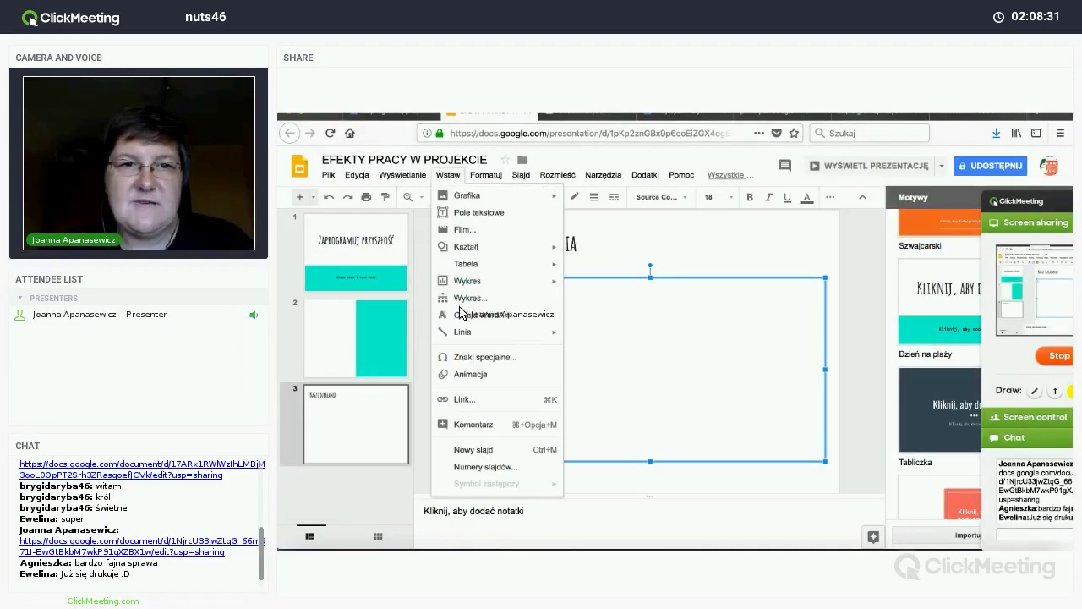
{"action": "mouse_move", "coordinate": [486, 196]}
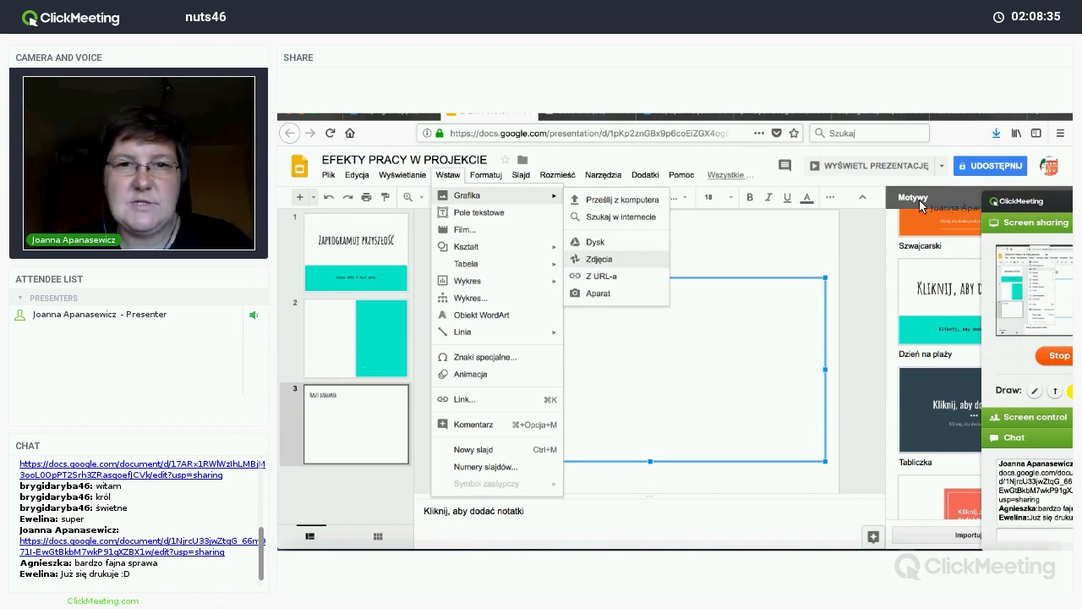
{"action": "left_click", "coordinate": [954, 198]}
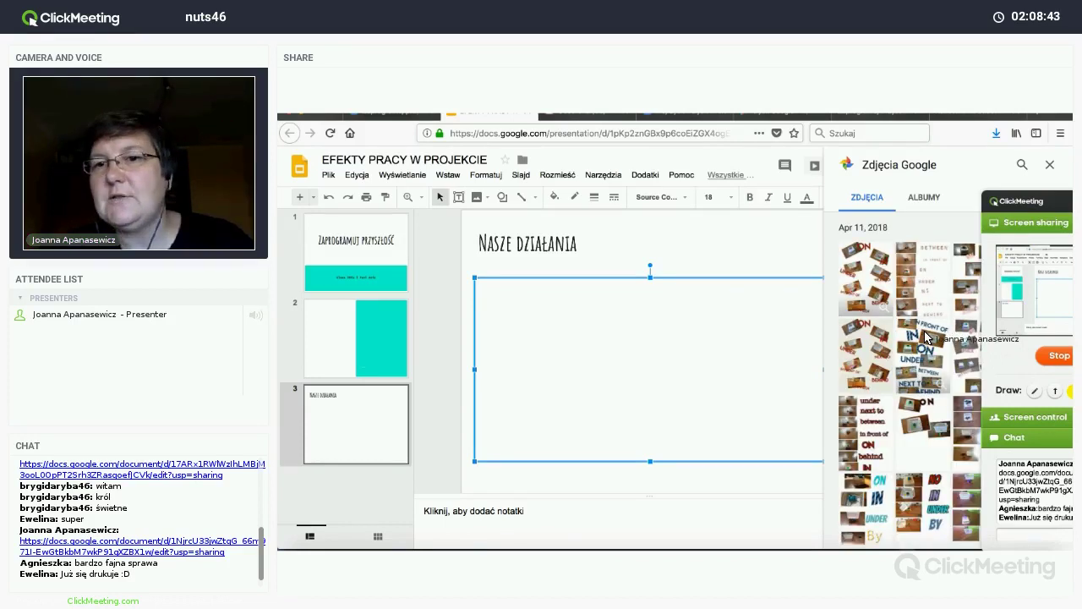
Step: Insert the first snowflake photo onto slide 3 and move it lower right
{"action": "scroll", "coordinate": [926, 337], "scroll_direction": "down", "scroll_amount": 5}
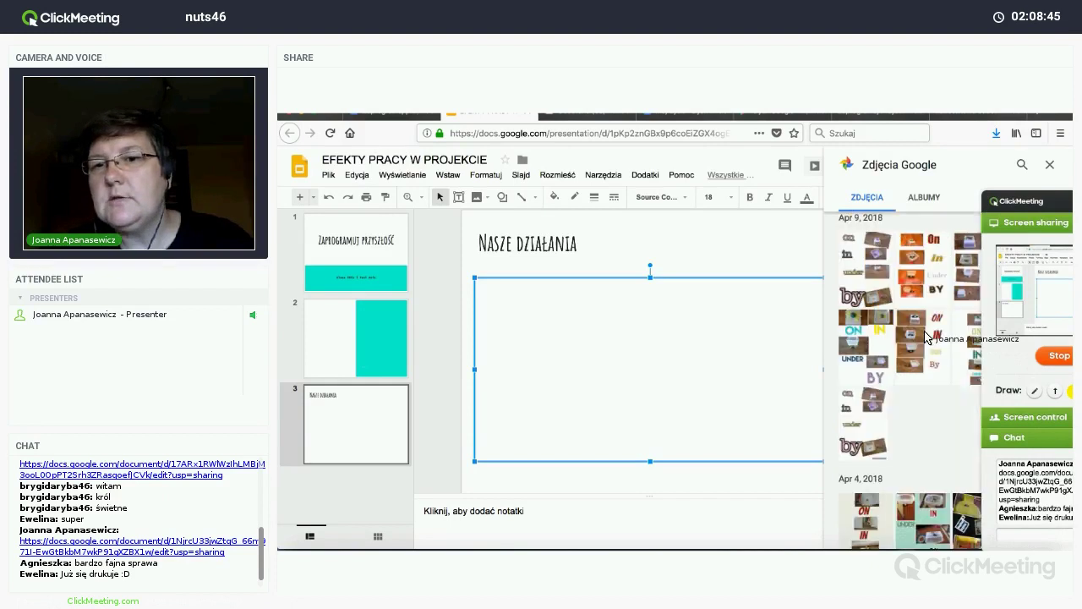
{"action": "scroll", "coordinate": [926, 336], "scroll_direction": "down", "scroll_amount": 3}
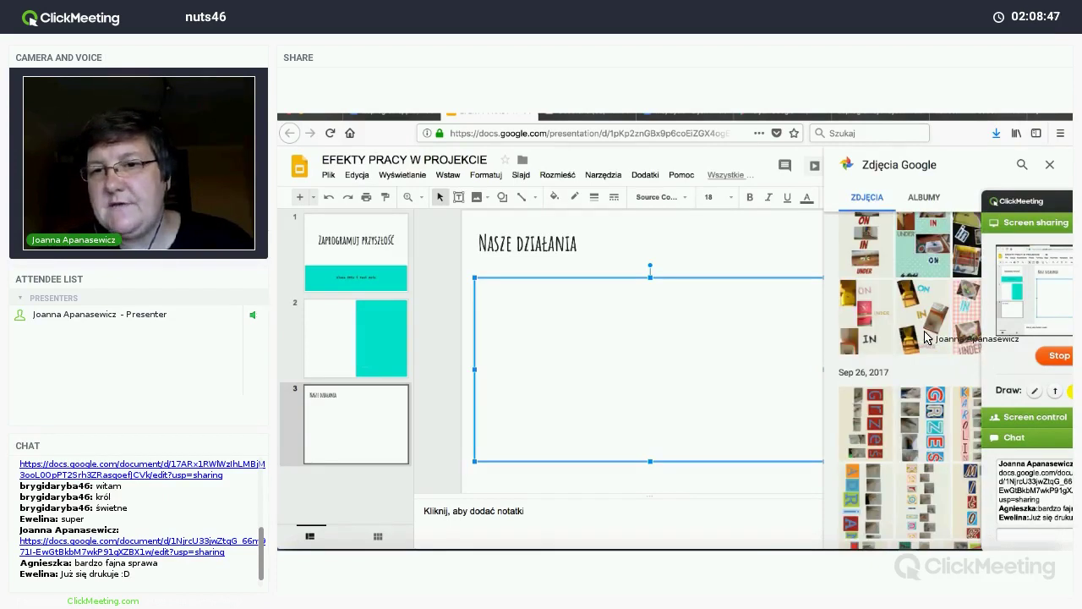
{"action": "scroll", "coordinate": [925, 337], "scroll_direction": "down", "scroll_amount": 8}
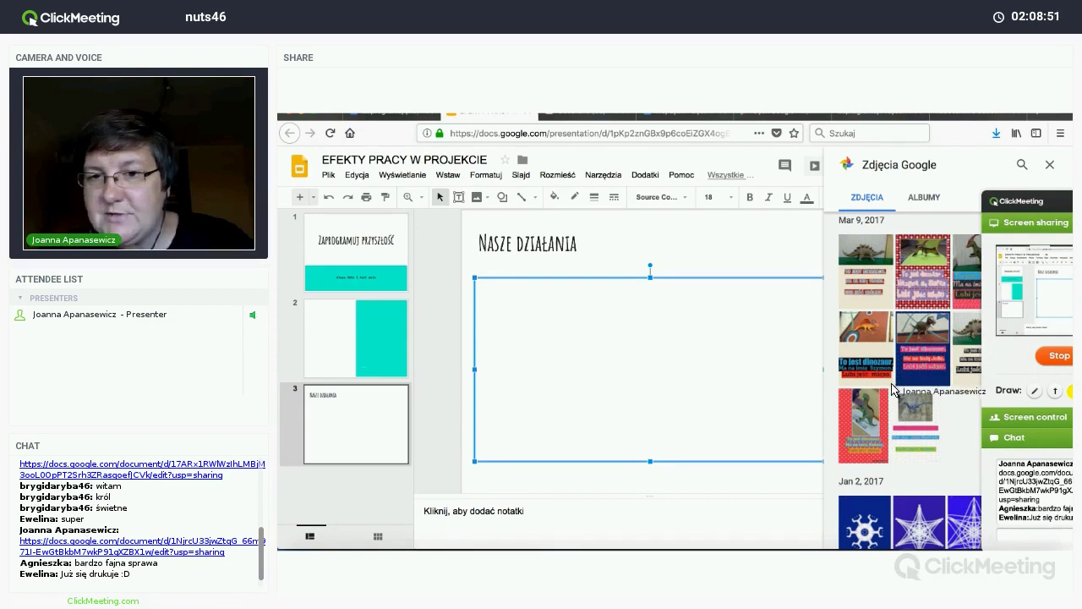
{"action": "scroll", "coordinate": [926, 336], "scroll_direction": "down", "scroll_amount": 4}
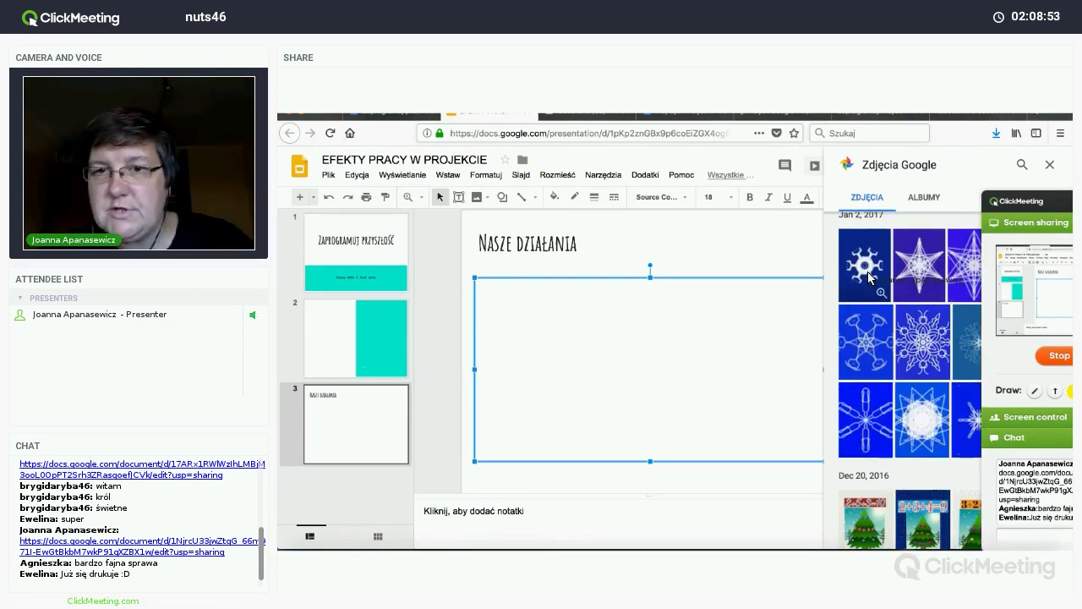
{"action": "left_click", "coordinate": [868, 277]}
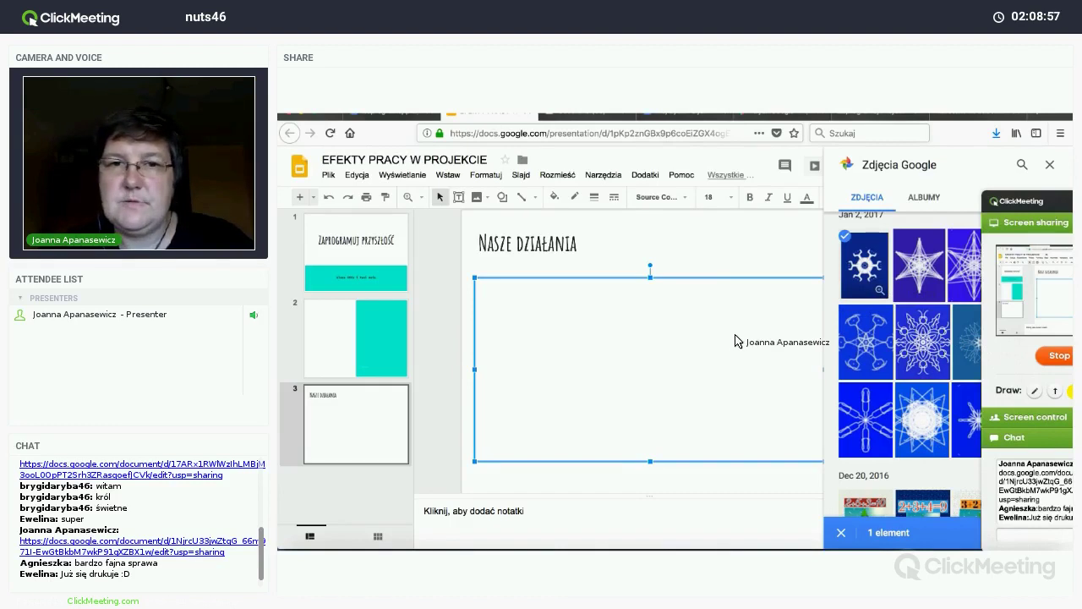
{"action": "left_click_drag", "start_coordinate": [735, 341], "coordinate": [732, 344]}
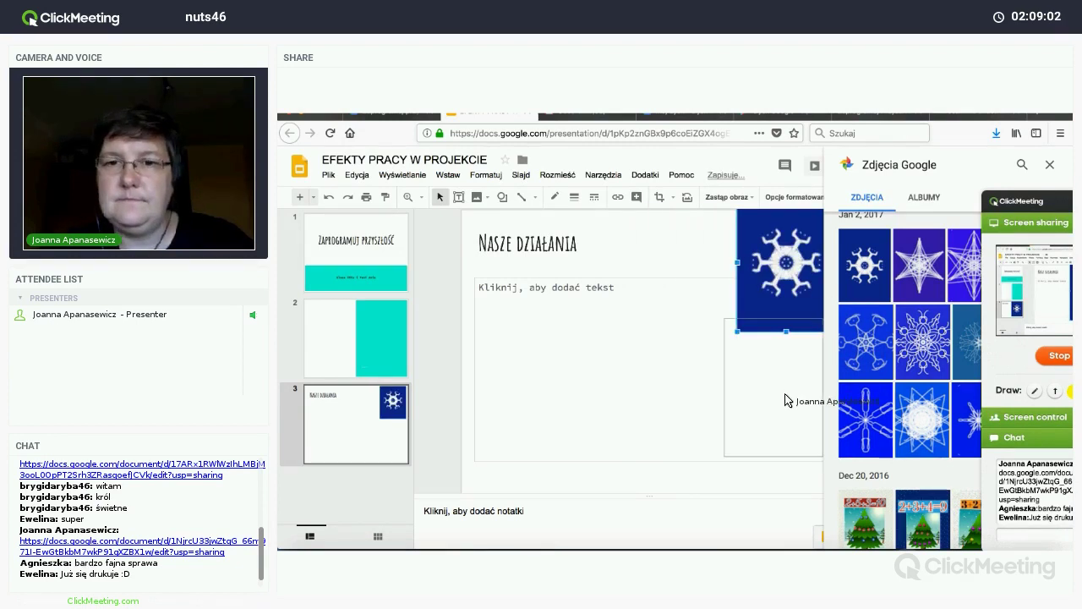
{"action": "left_click_drag", "start_coordinate": [779, 392], "coordinate": [780, 386]}
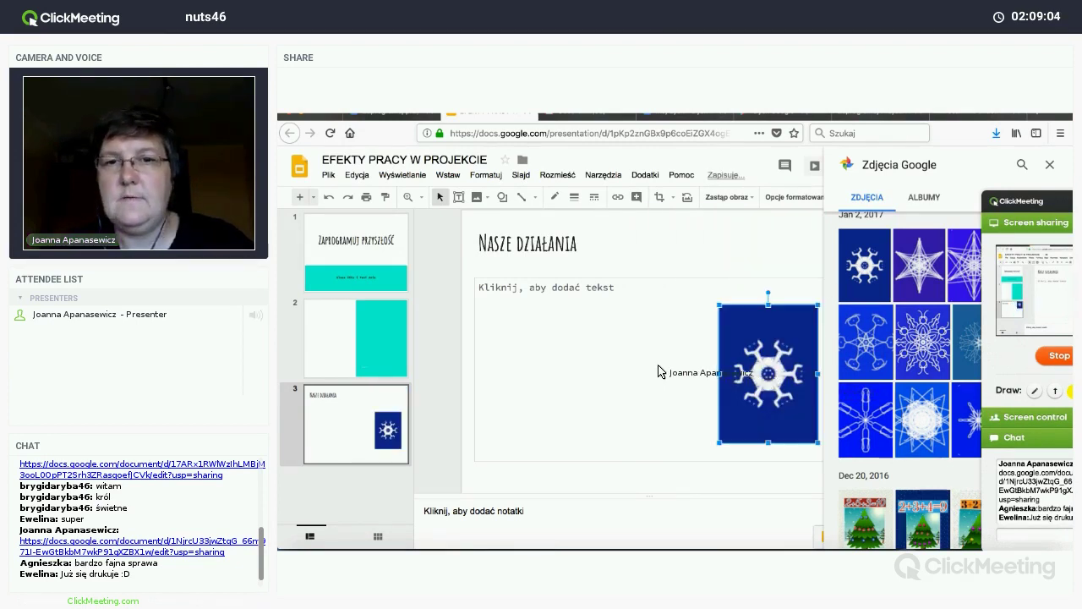
{"action": "left_click", "coordinate": [609, 311]}
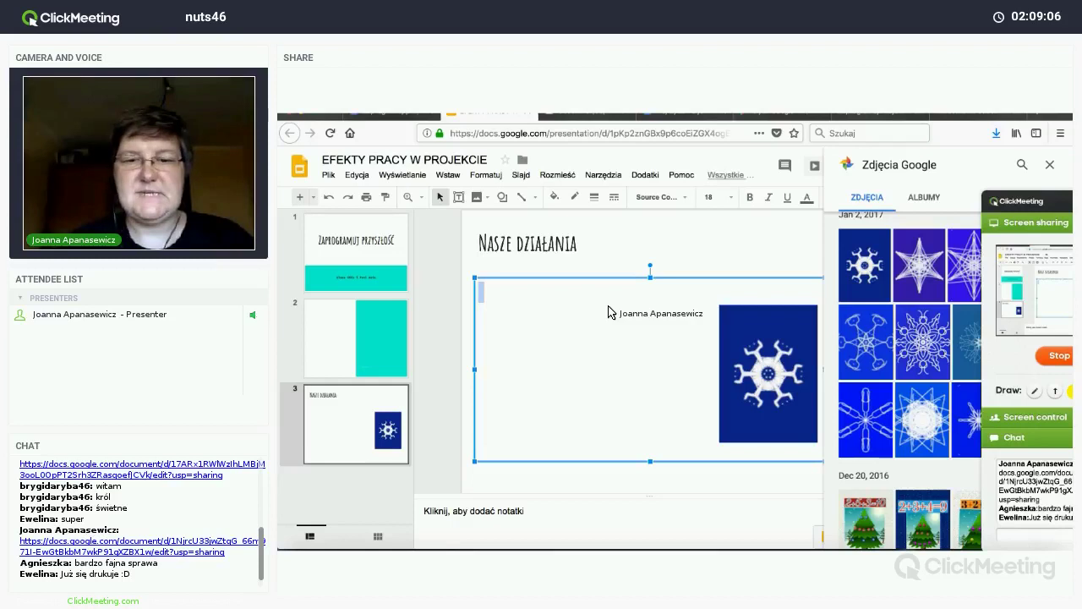
Step: Write the caption 'Ta śnieżynka została wykonana w aplikacji…' in the body text box
{"action": "type", "text": "Ta śn"}
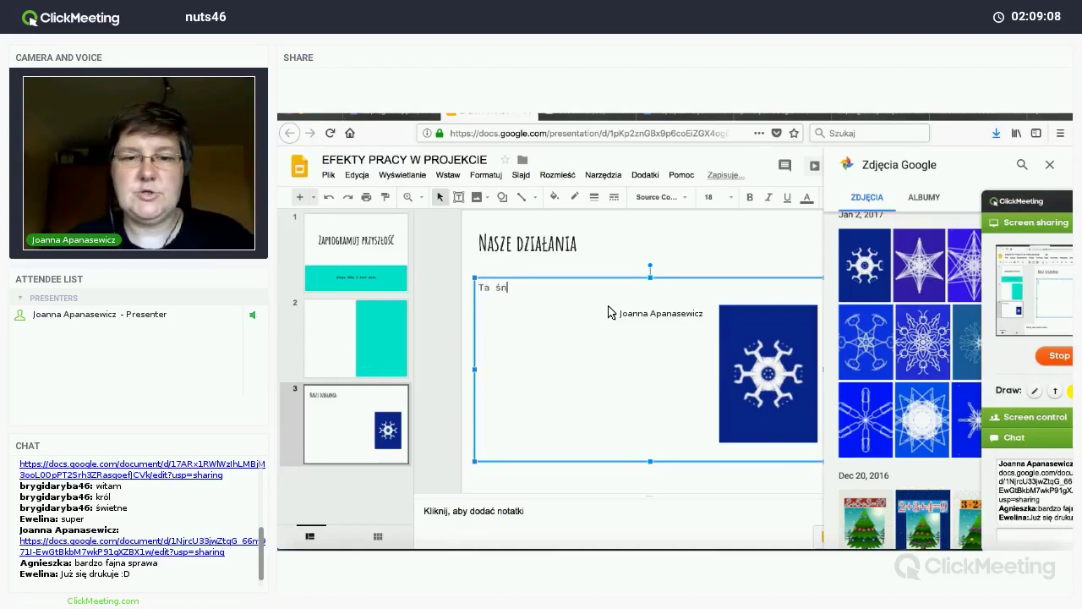
{"action": "type", "text": "ieżynka powsta"}
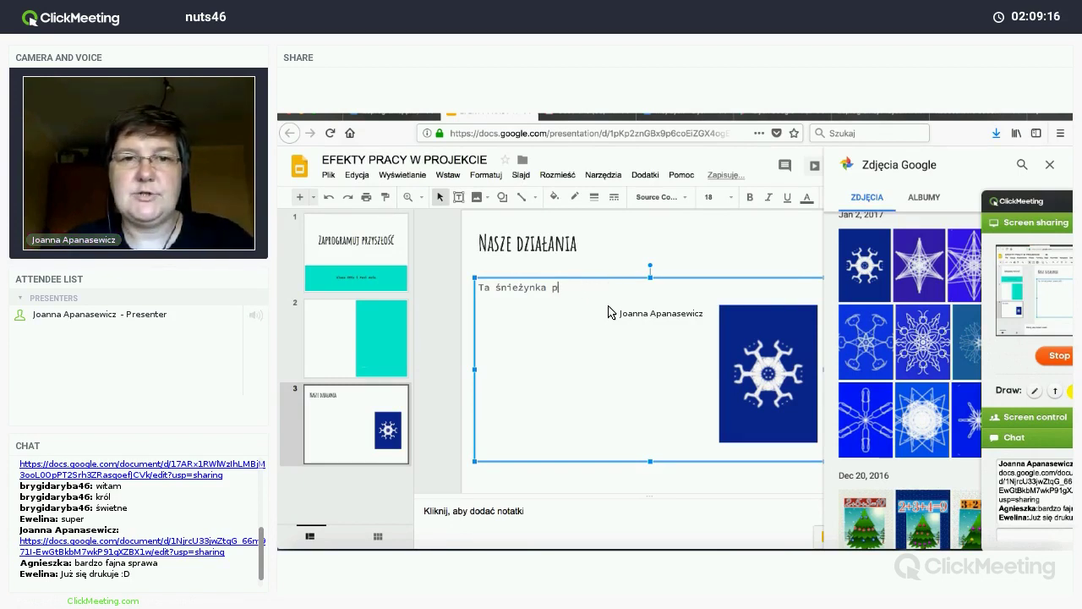
{"action": "type", "text": "została wykonana  w aplikacji"}
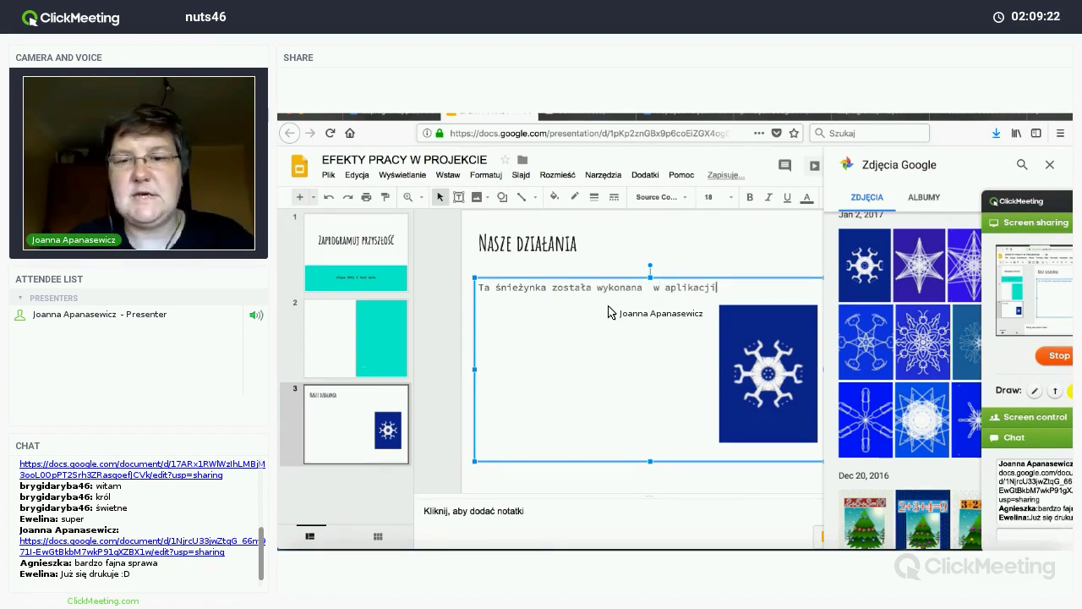
{"action": "type", "text": "...."}
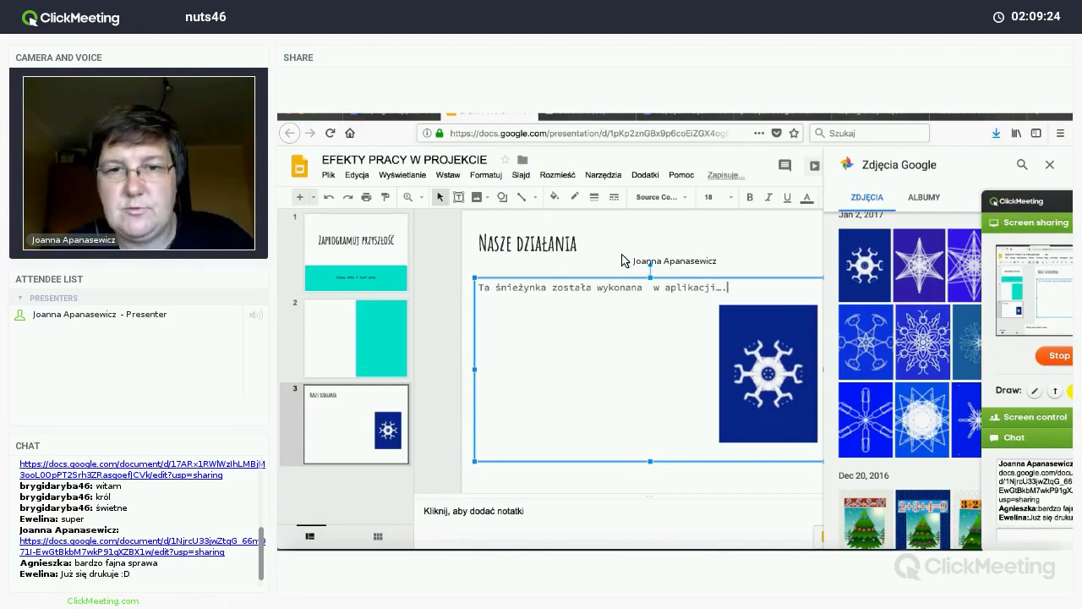
{"action": "left_click", "coordinate": [627, 252]}
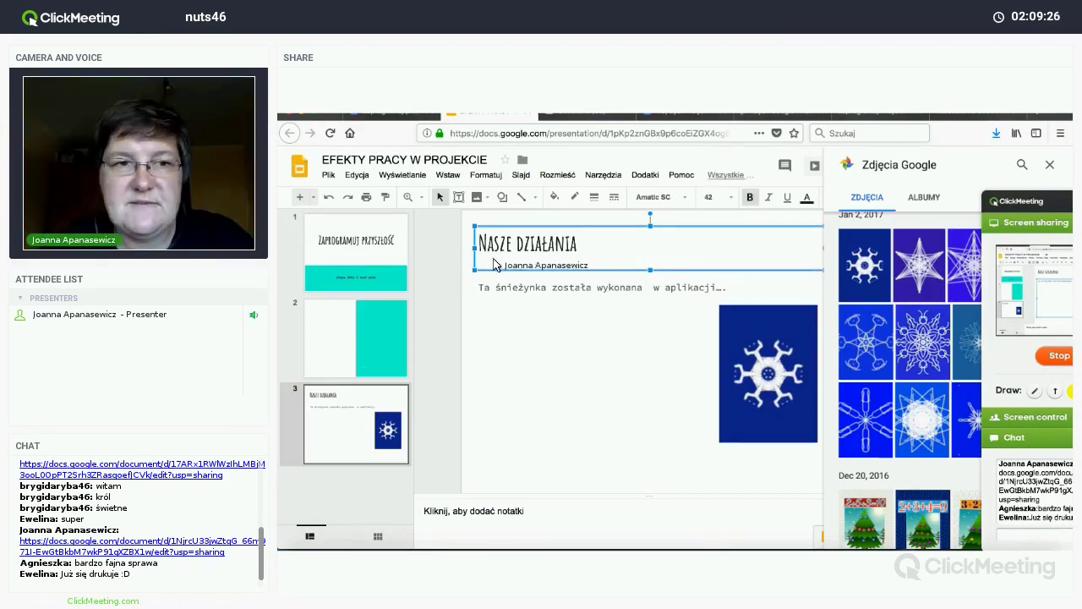
Step: Close the Google Photos and themes panels, then check Udostępnij without changes
{"action": "left_click", "coordinate": [1049, 165]}
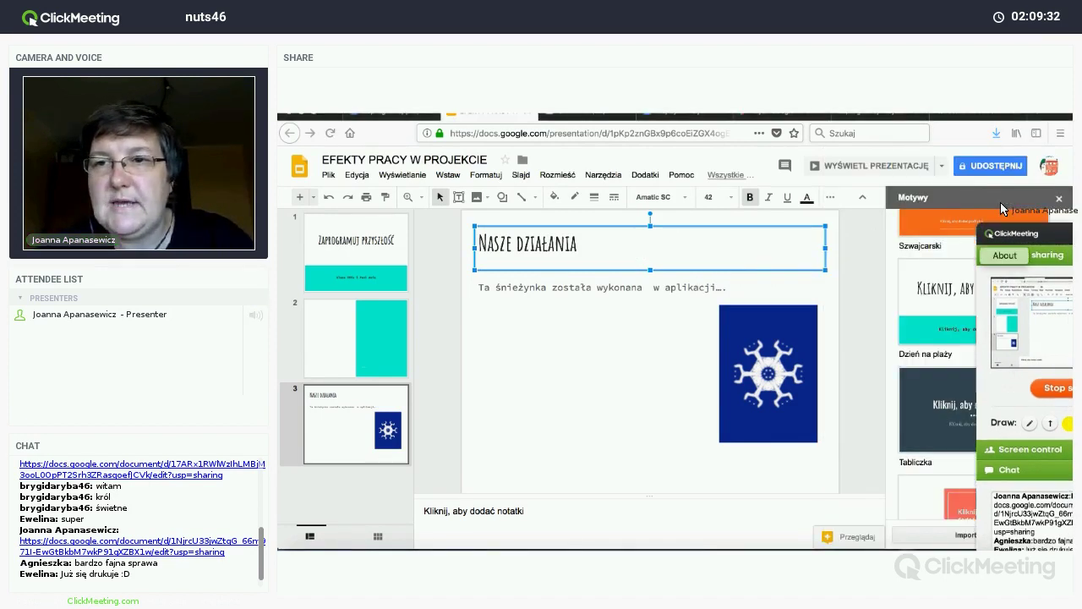
{"action": "left_click", "coordinate": [1057, 199]}
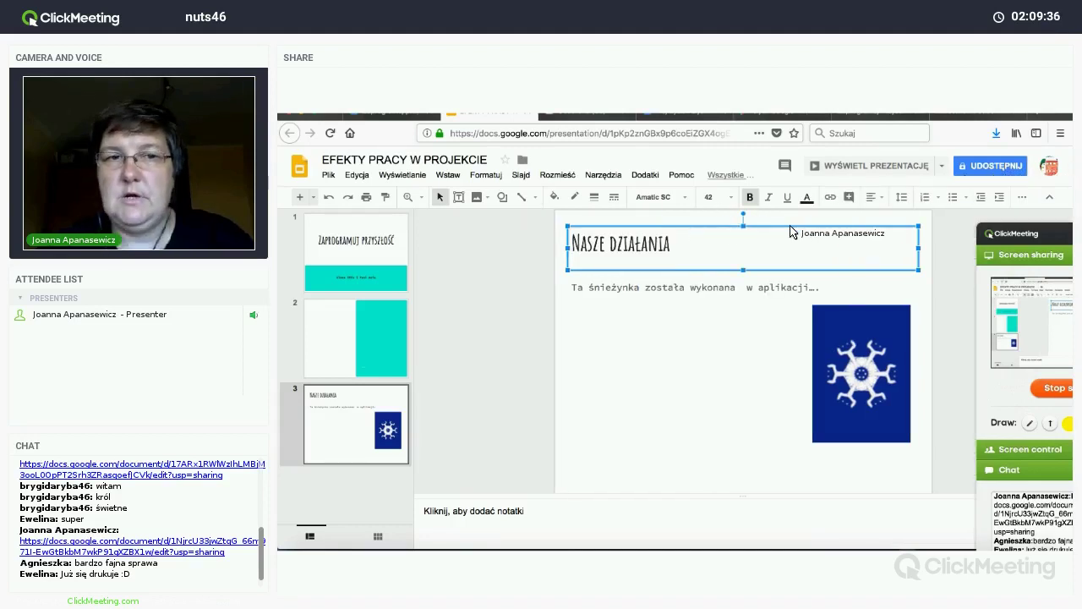
{"action": "left_click", "coordinate": [977, 172]}
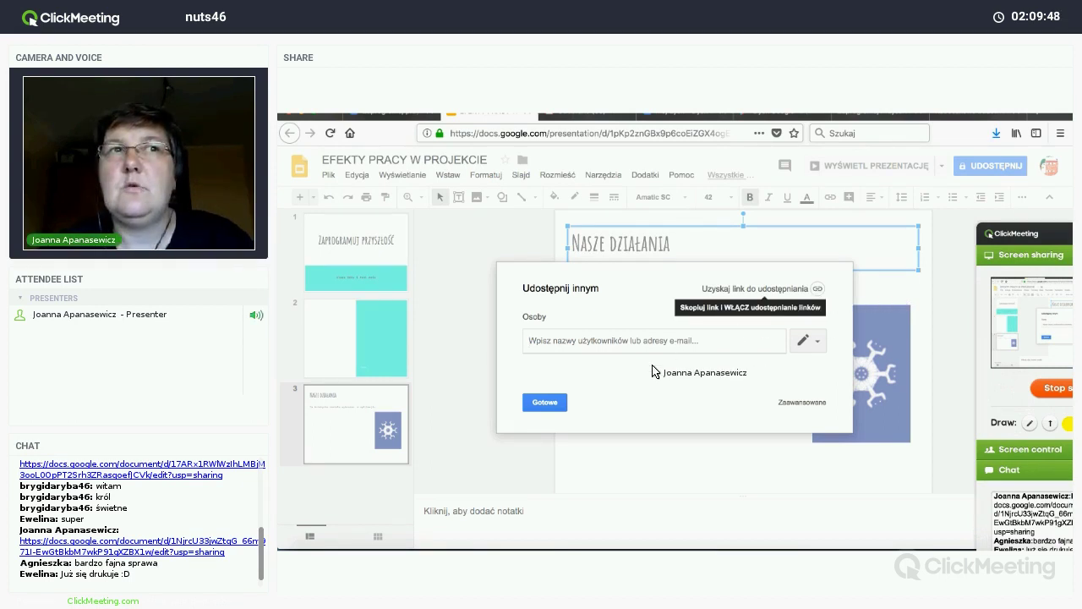
{"action": "left_click", "coordinate": [546, 403]}
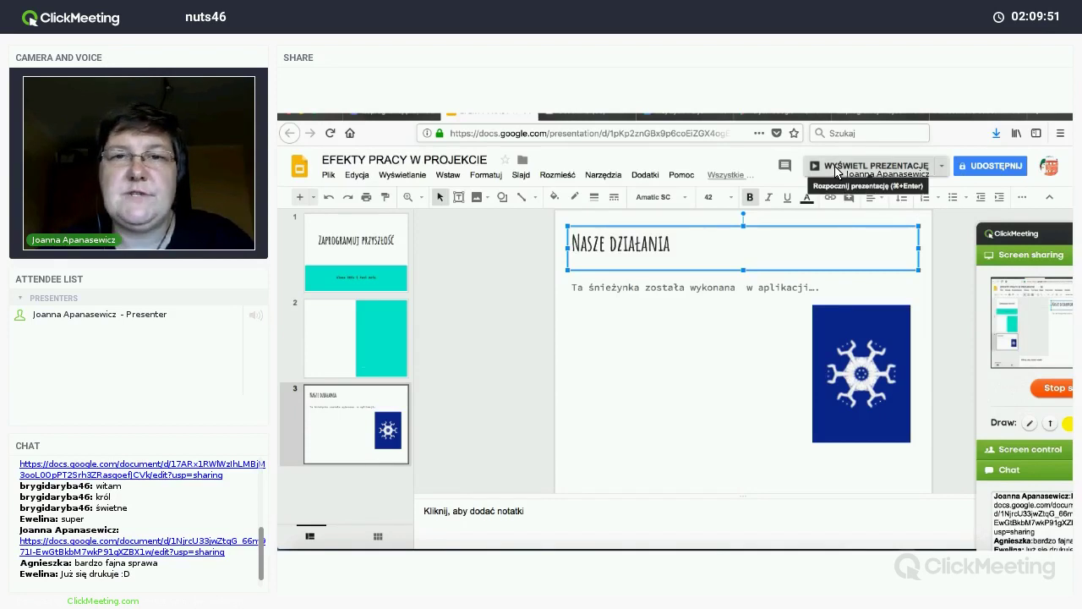
Step: Preview the slideshow from slide 1 through the snowflake slide 3, then return to editing
{"action": "left_click", "coordinate": [835, 165]}
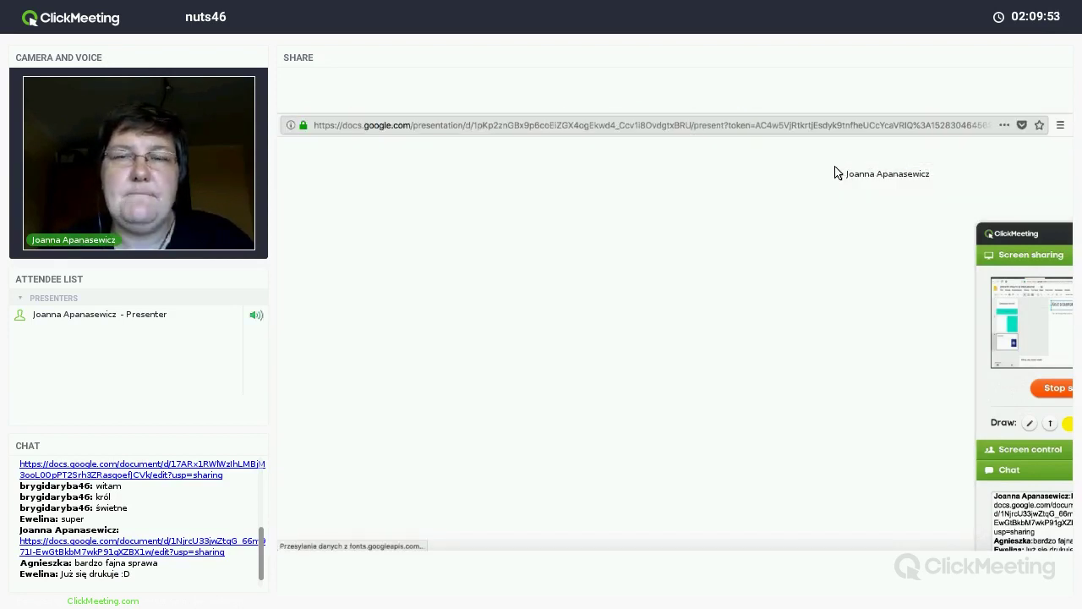
{"action": "key", "text": "Home"}
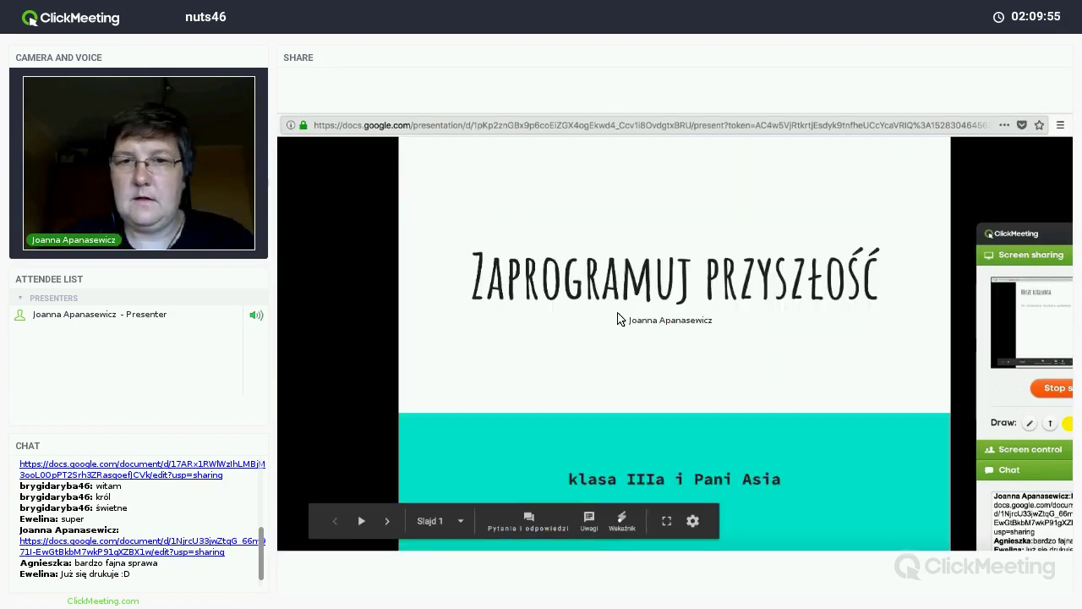
{"action": "key", "text": "Right"}
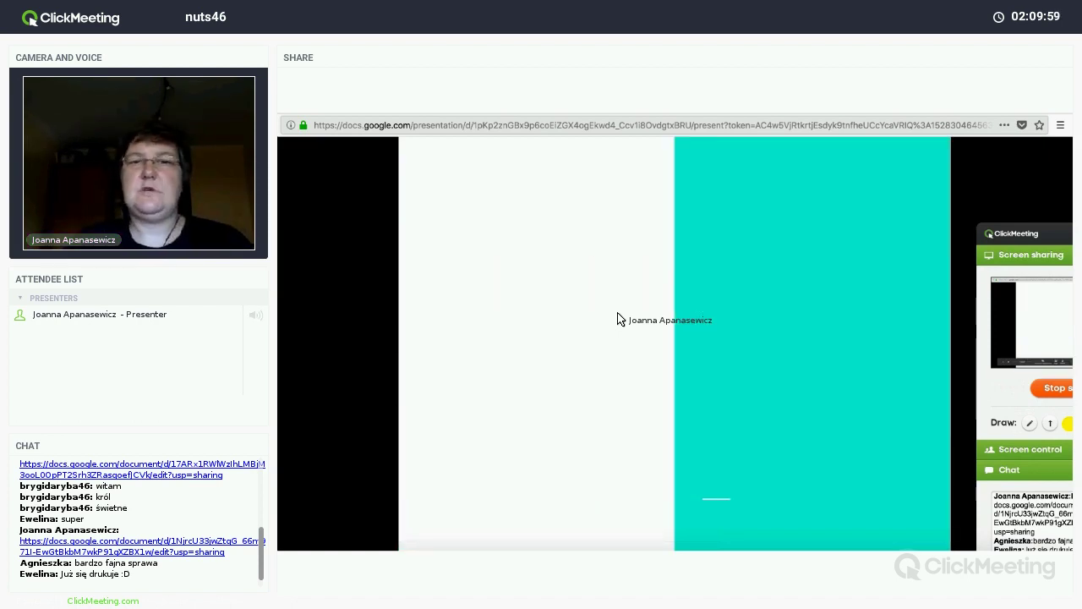
{"action": "key", "text": "Right"}
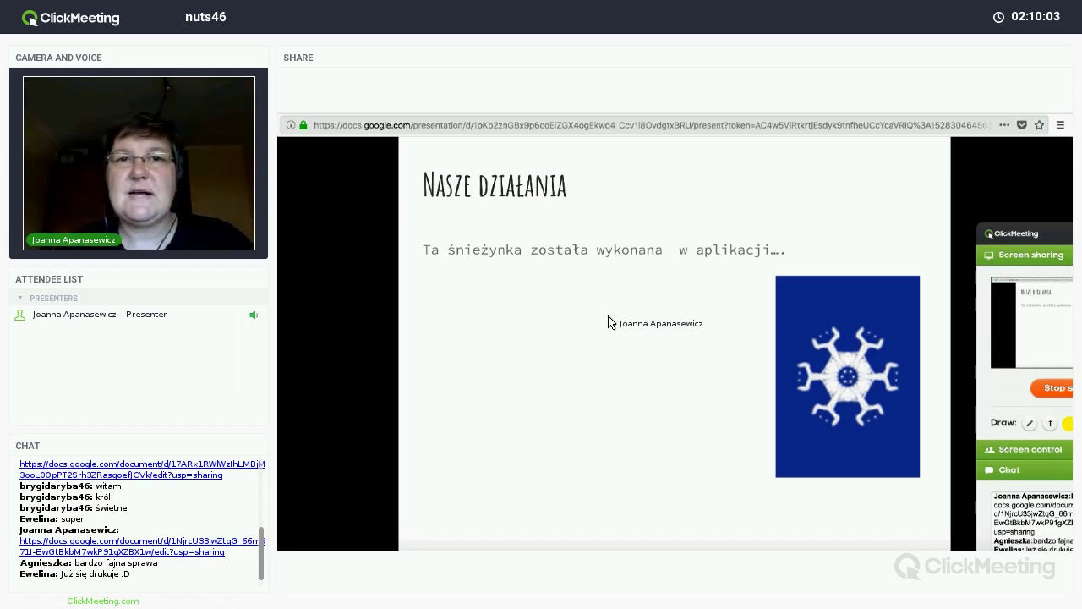
{"action": "key", "text": "Escape"}
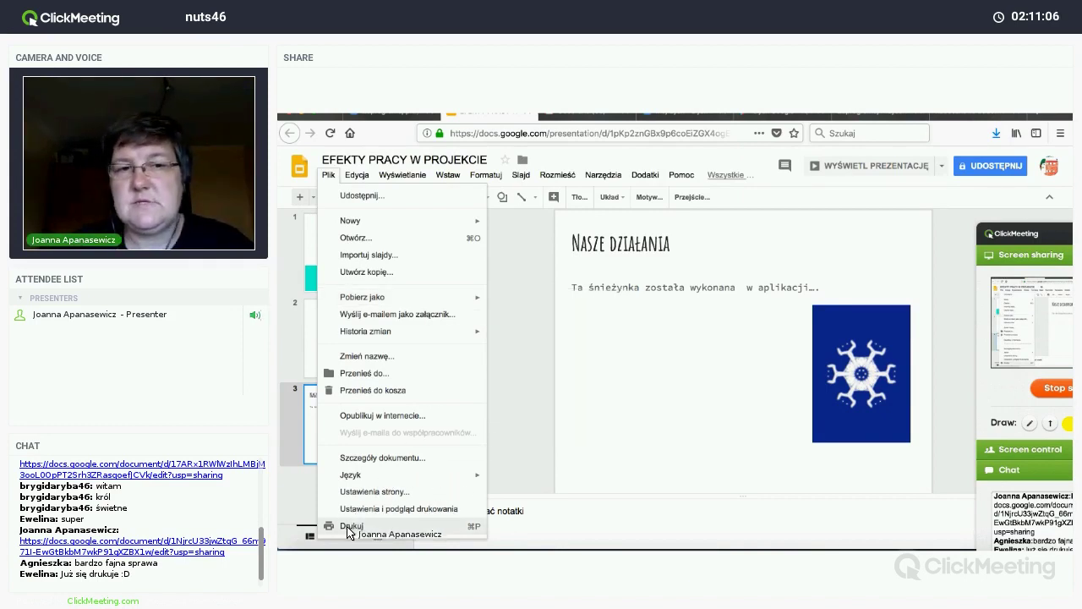
Step: Open the Publish to the web (Opublikuj w internecie) settings, close them, then reopen them from File
{"action": "left_click", "coordinate": [378, 416]}
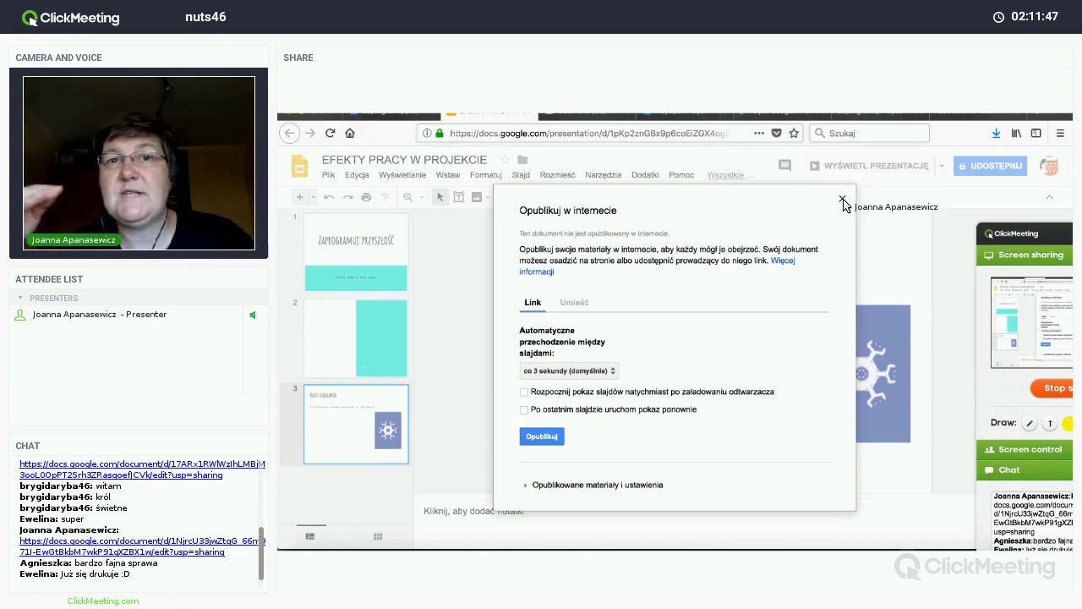
{"action": "left_click", "coordinate": [842, 201]}
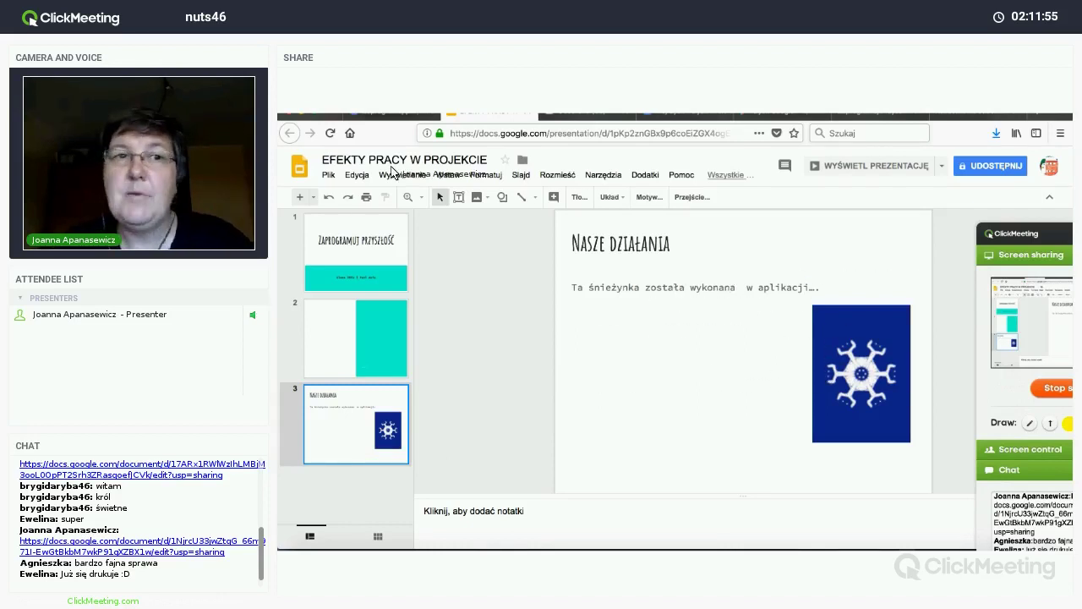
{"action": "left_click", "coordinate": [328, 175]}
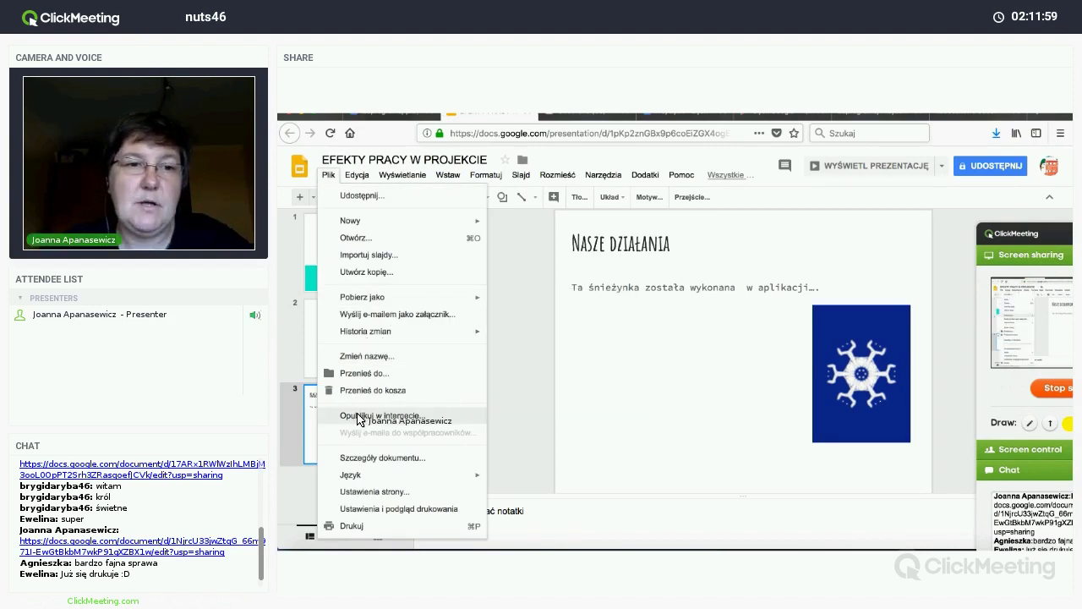
{"action": "left_click", "coordinate": [382, 416]}
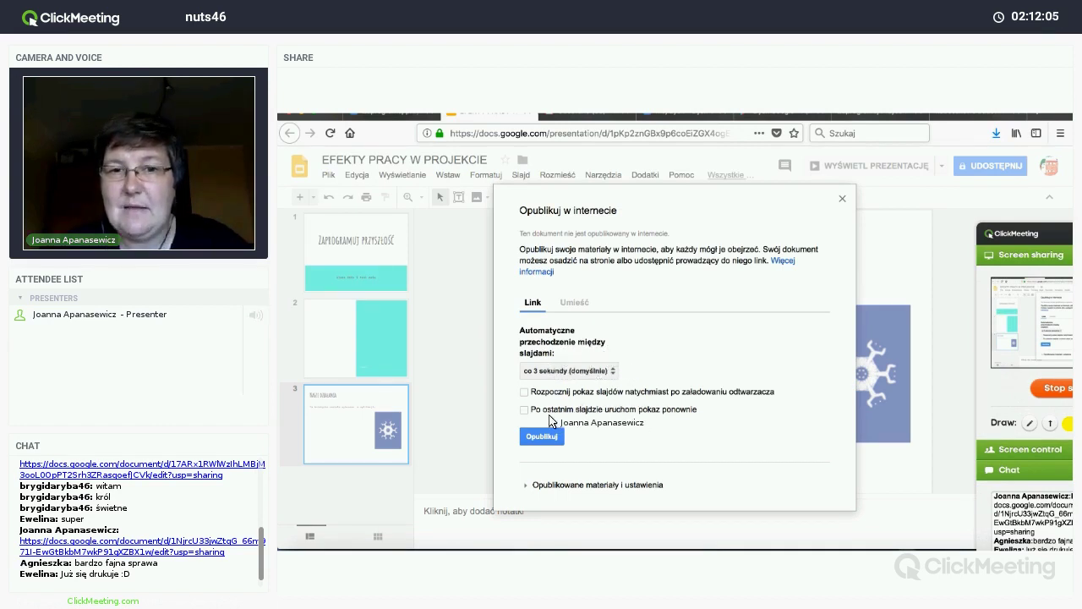
Step: Publish the deck to the web, confirm, and load its public link in a new browser tab
{"action": "left_click", "coordinate": [542, 437]}
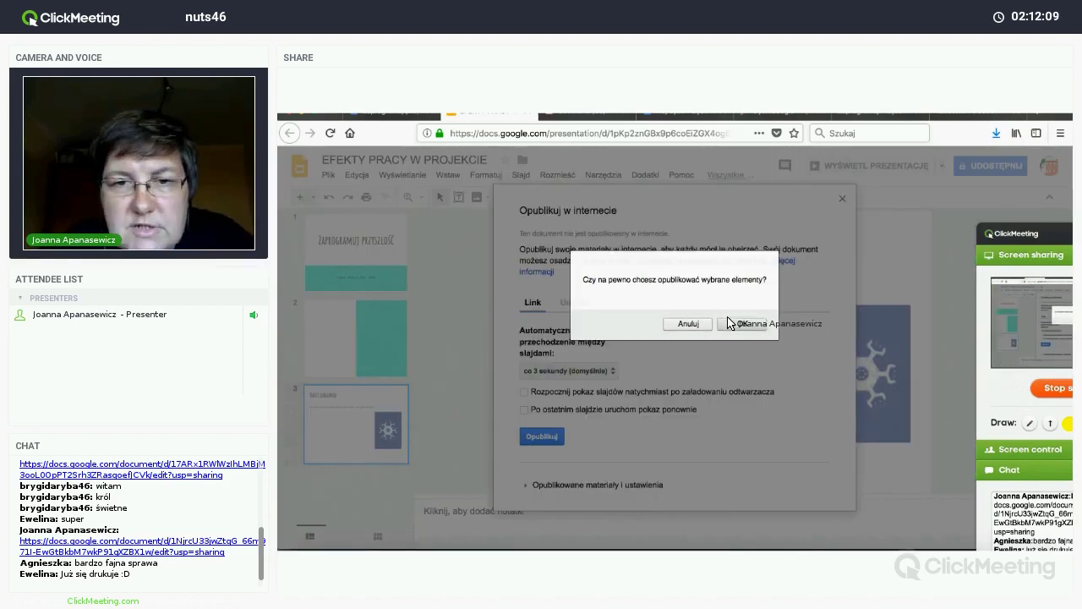
{"action": "left_click", "coordinate": [742, 326]}
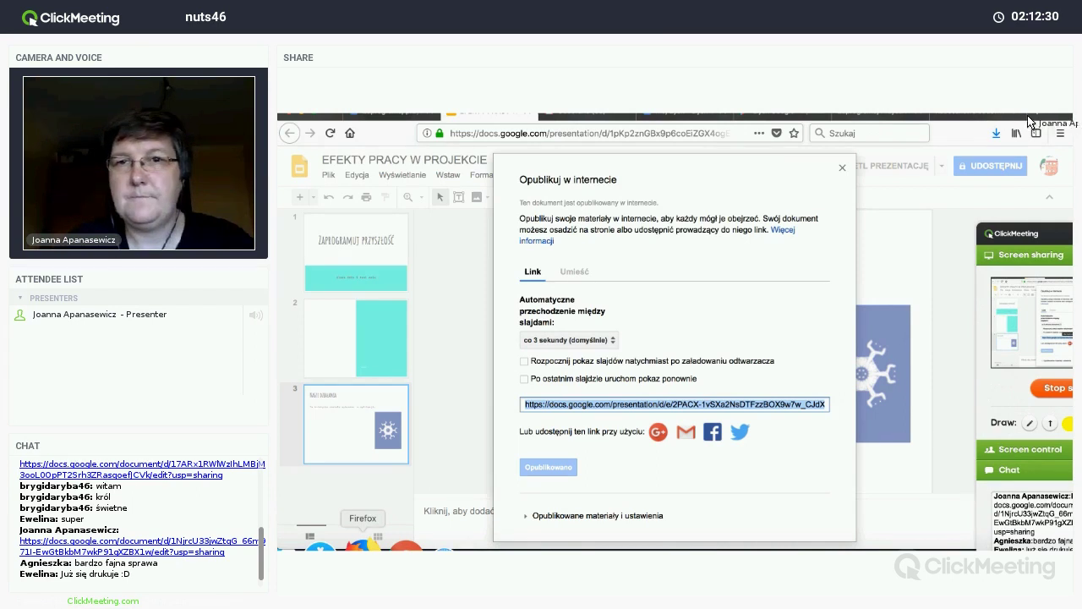
{"action": "key", "text": "super+Tab"}
{"action": "key", "text": "super+t"}
{"action": "type", "text": "https://docs.google.com/presentation/d/e/2PACX-1vSXa2NsDTFzzBOX9w7w_CJdXHM2tE0m-VMlk4RbBgXmAbcJAJNH35AGfR3rE72_qV9Ra8lgTindA2JB/pub?start=false&loop=false&delayms=3000"}
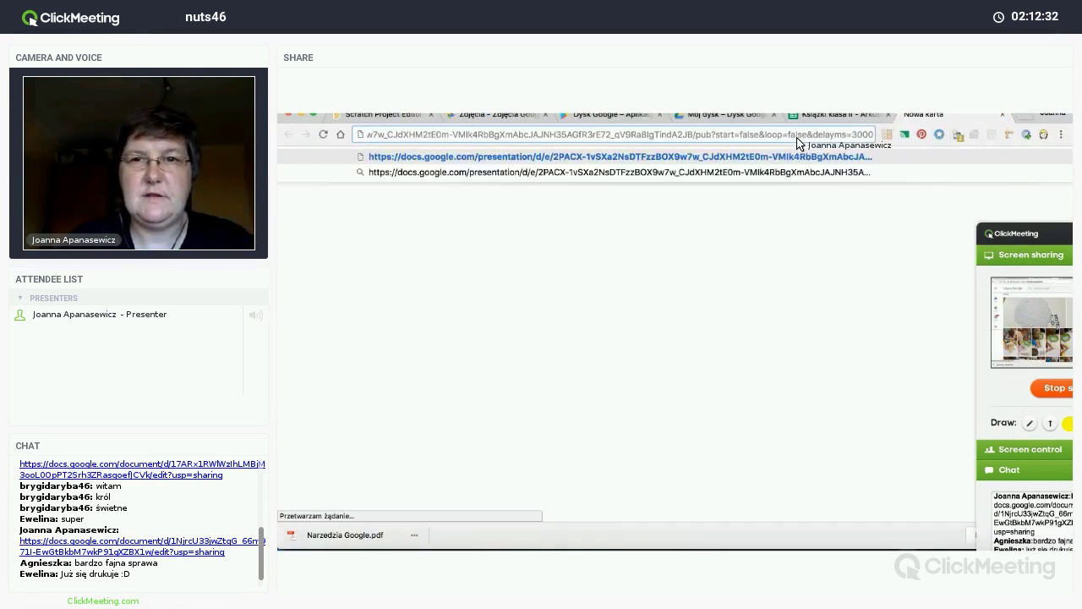
{"action": "key", "text": "Return"}
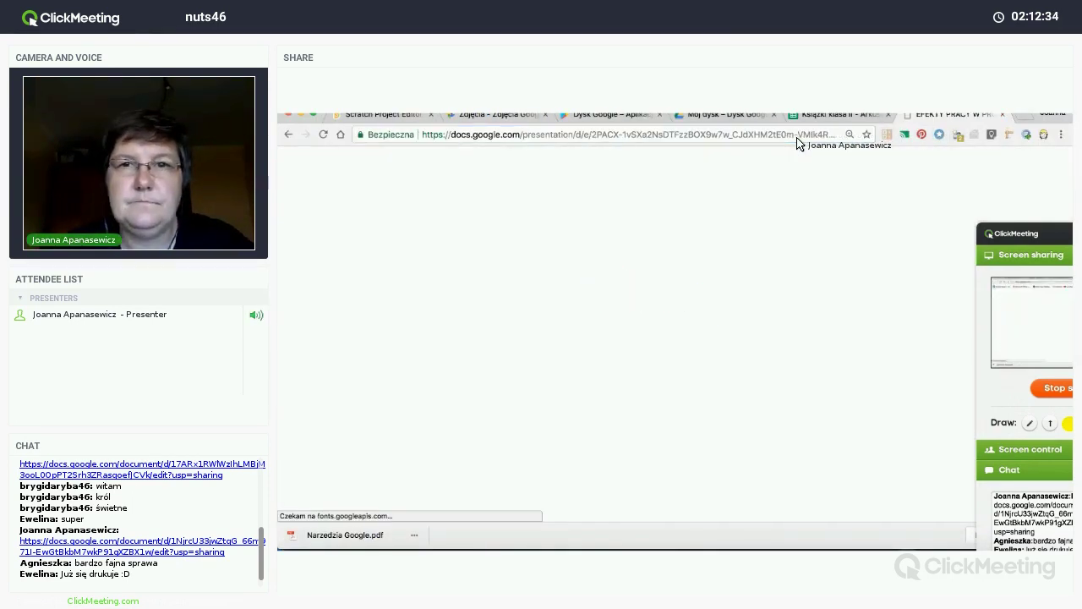
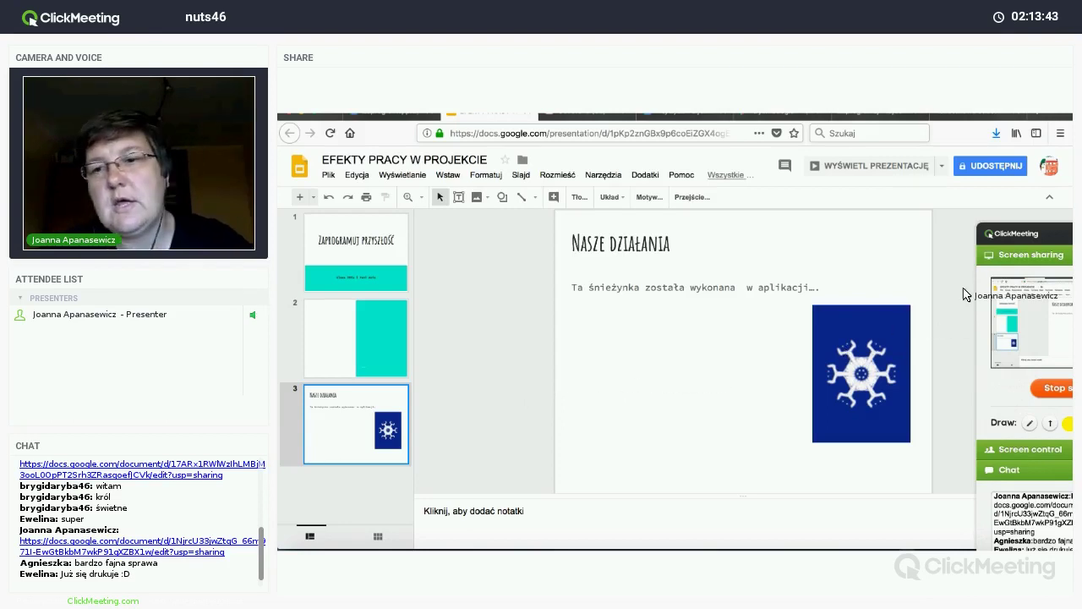
Step: Select the snowflake picture on slide 3 and delete it
{"action": "left_click", "coordinate": [1017, 239]}
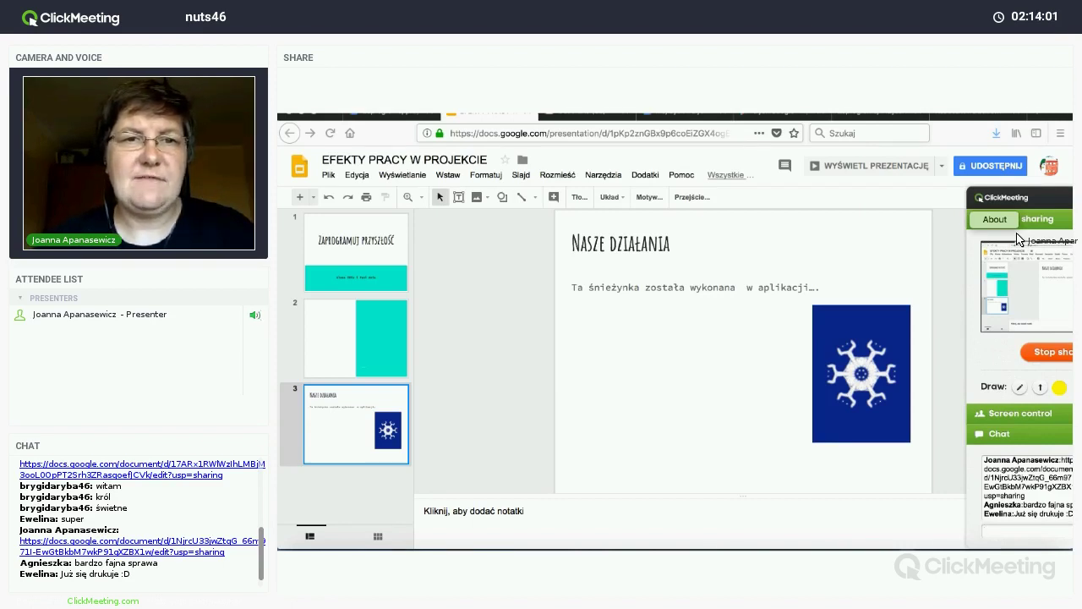
{"action": "left_click", "coordinate": [502, 196]}
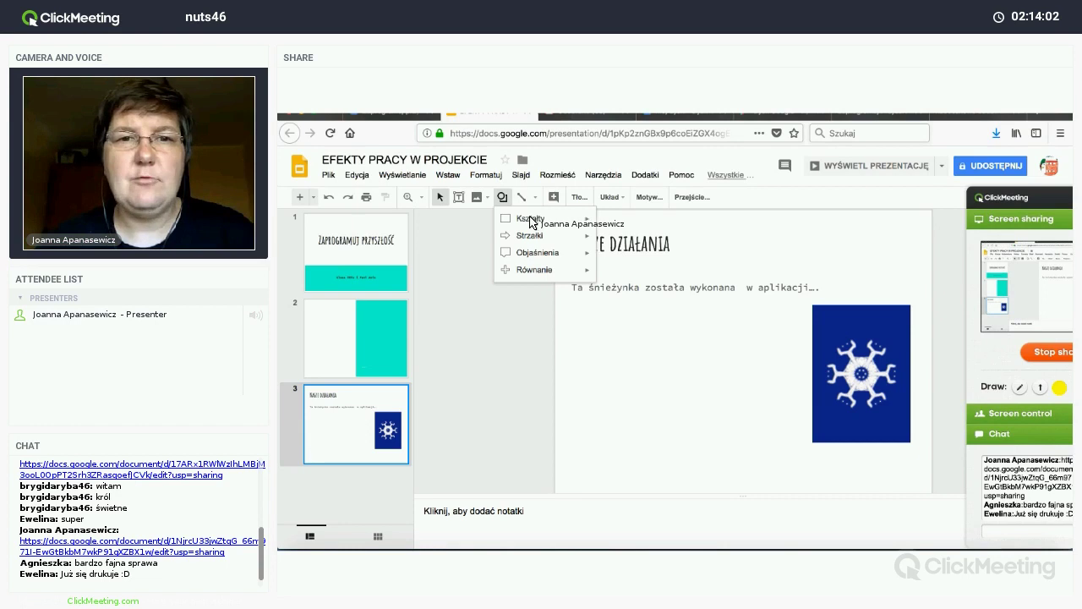
{"action": "left_click", "coordinate": [495, 371]}
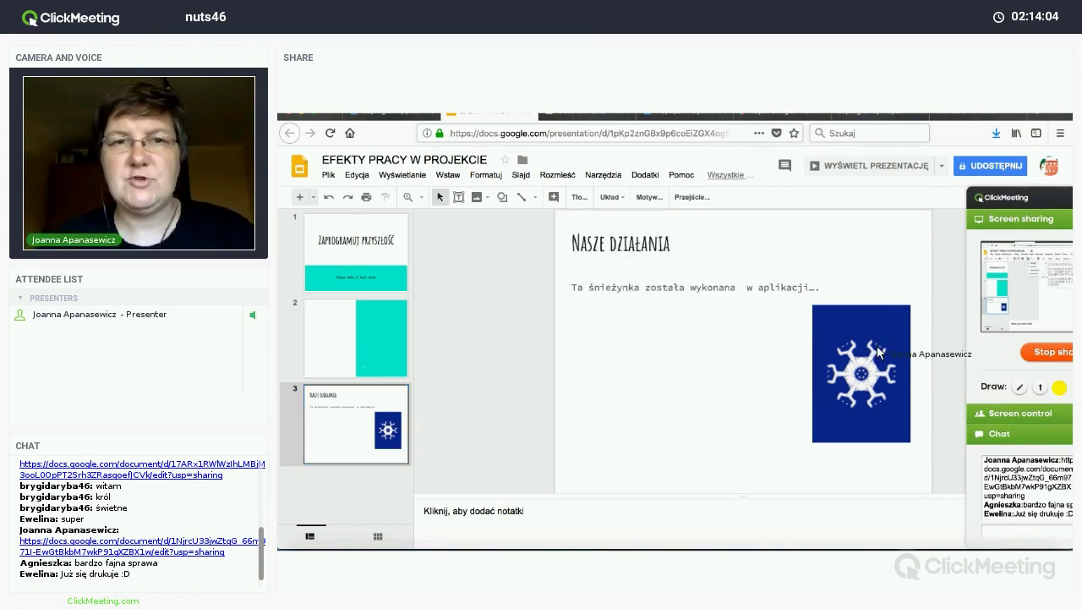
{"action": "left_click_drag", "start_coordinate": [759, 377], "coordinate": [852, 377]}
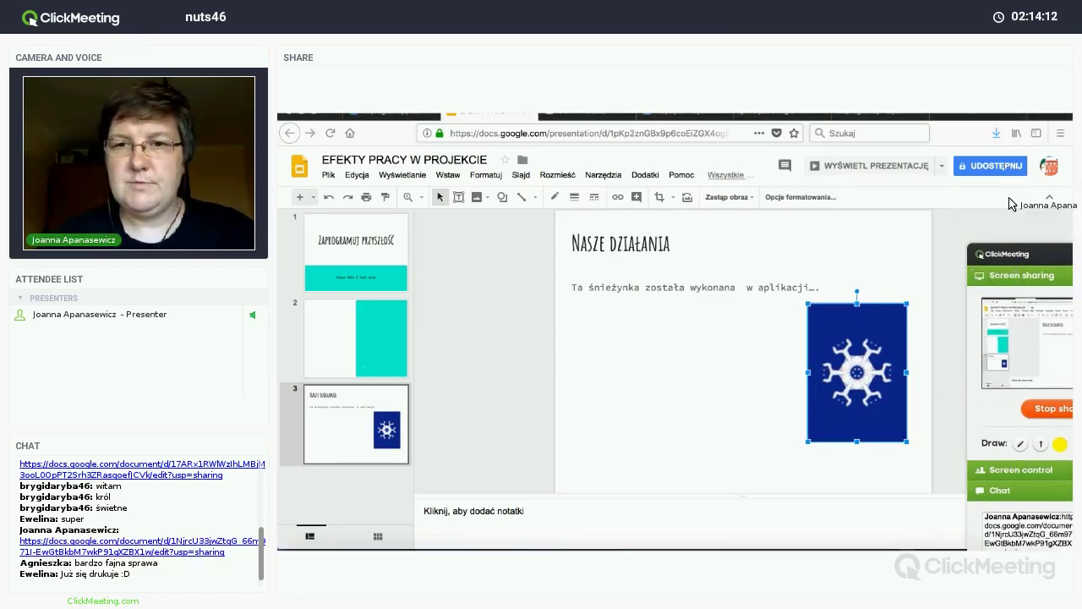
{"action": "key", "text": "Delete"}
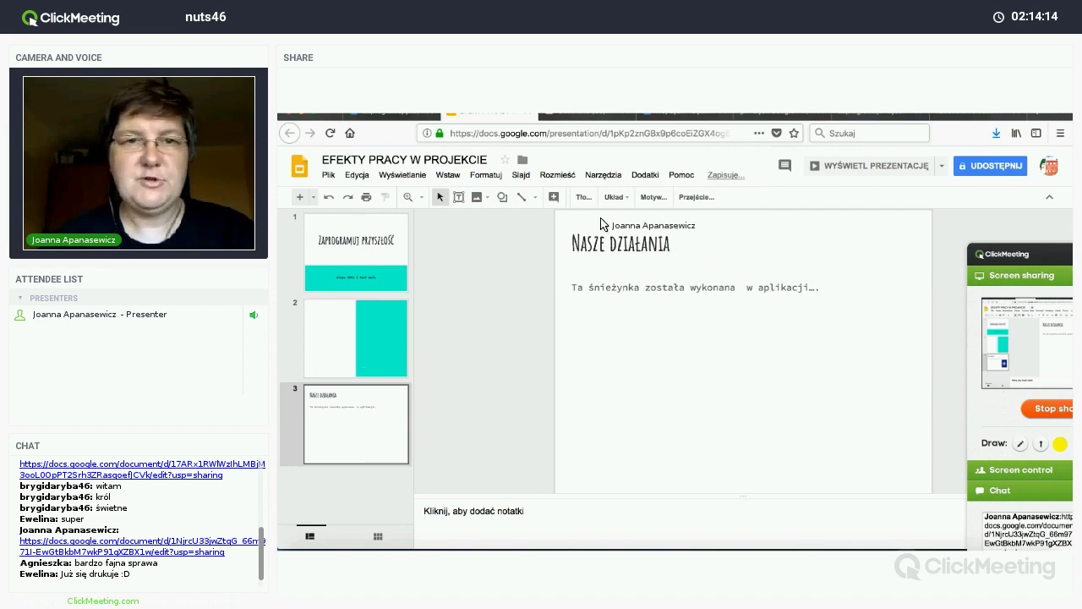
Step: Insert the Juli.png Christmas card from Google Drive onto slide 3
{"action": "left_click", "coordinate": [477, 197]}
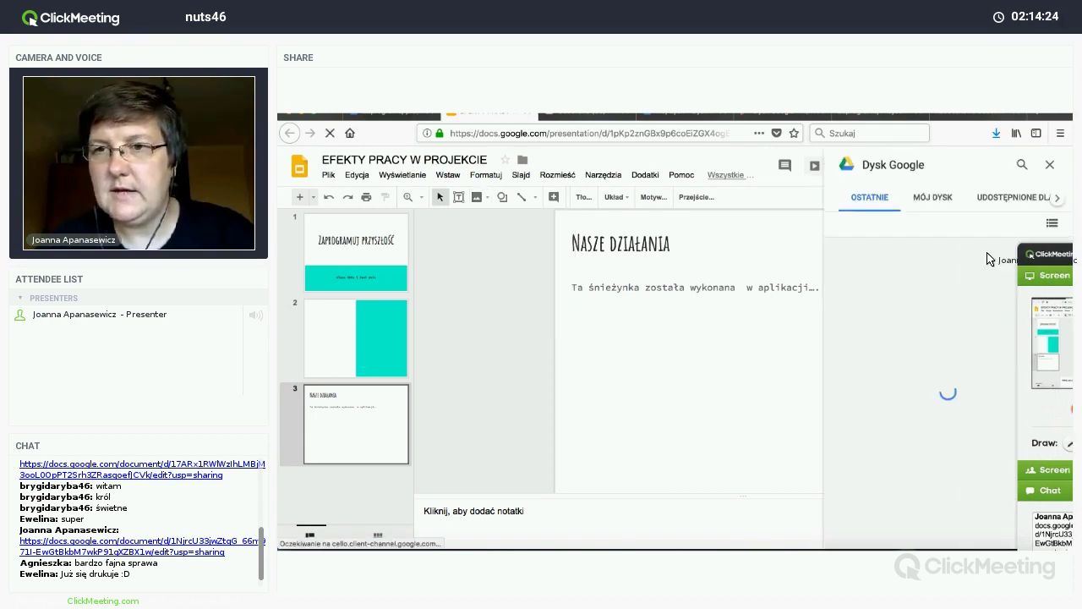
{"action": "right_click", "coordinate": [987, 257]}
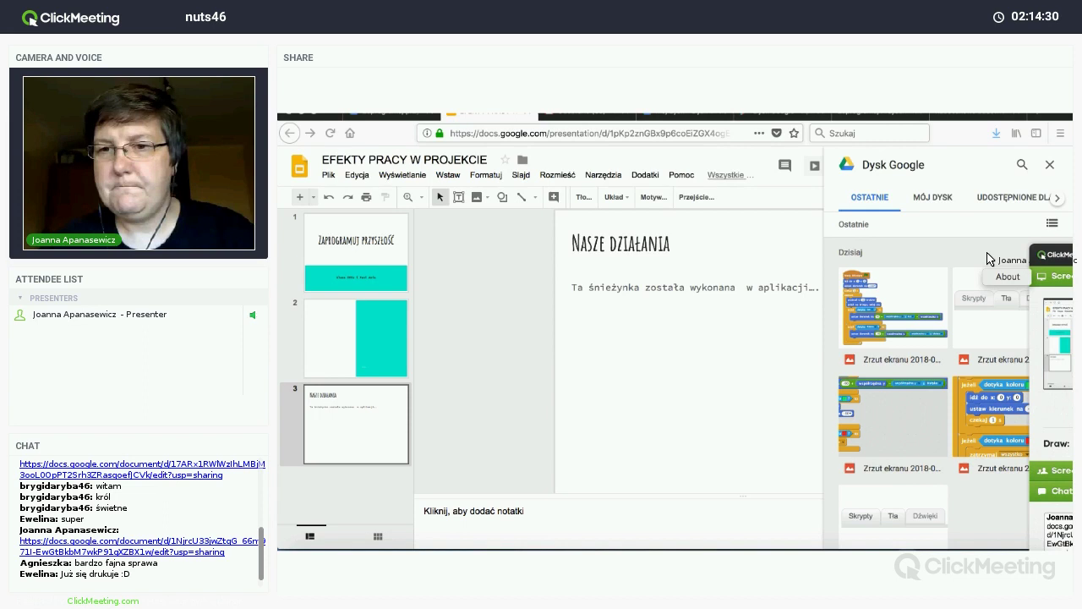
{"action": "scroll", "coordinate": [986, 257], "scroll_direction": "down", "scroll_amount": 5}
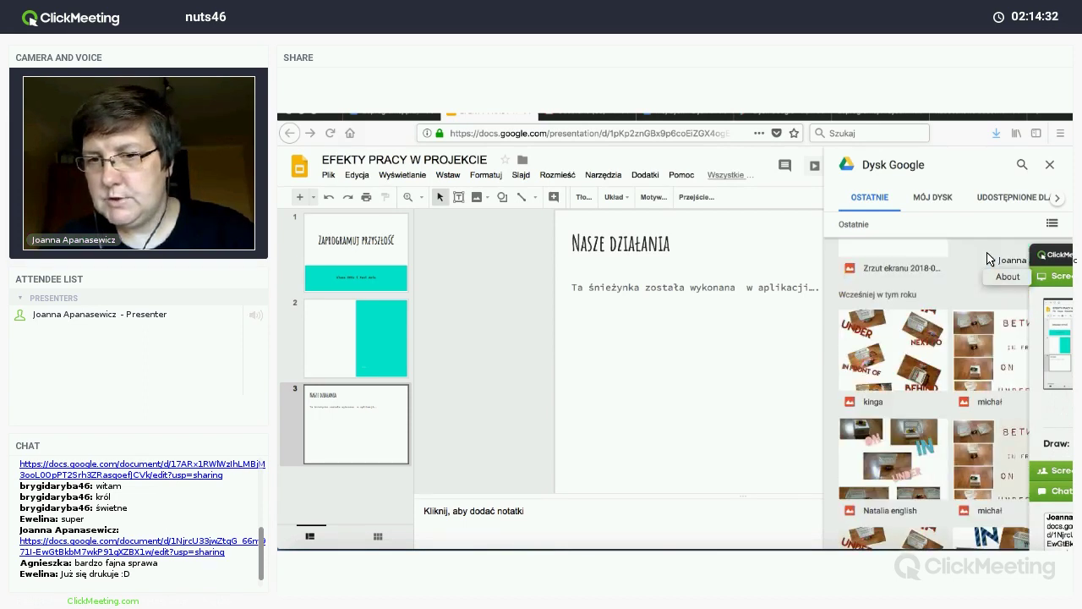
{"action": "scroll", "coordinate": [986, 257], "scroll_direction": "down", "scroll_amount": 5}
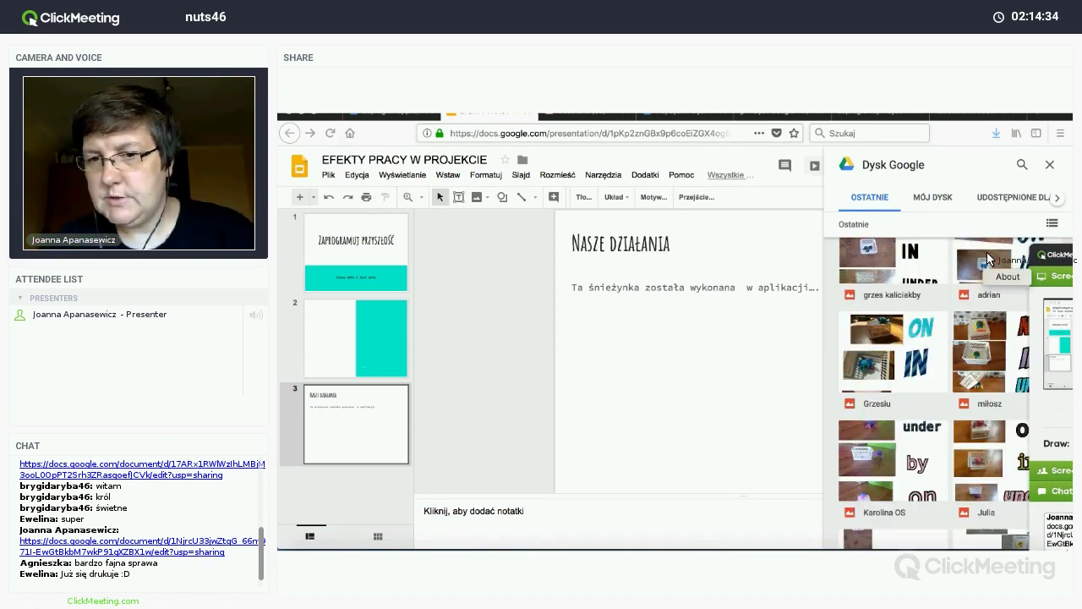
{"action": "scroll", "coordinate": [988, 258], "scroll_direction": "down", "scroll_amount": 5}
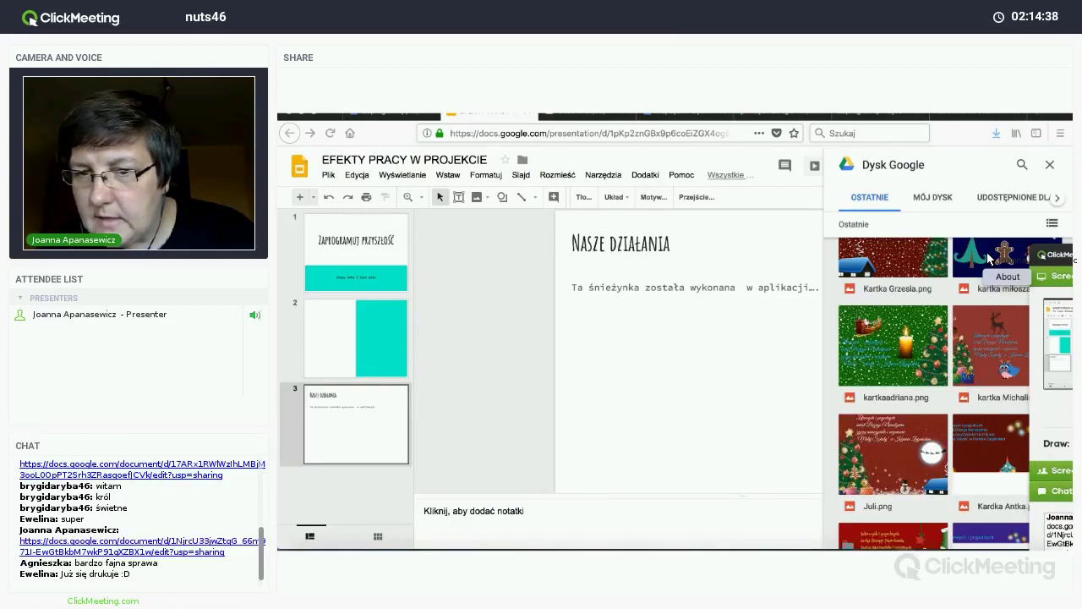
{"action": "left_click", "coordinate": [892, 459]}
{"action": "left_click_drag", "start_coordinate": [892, 457], "coordinate": [732, 398]}
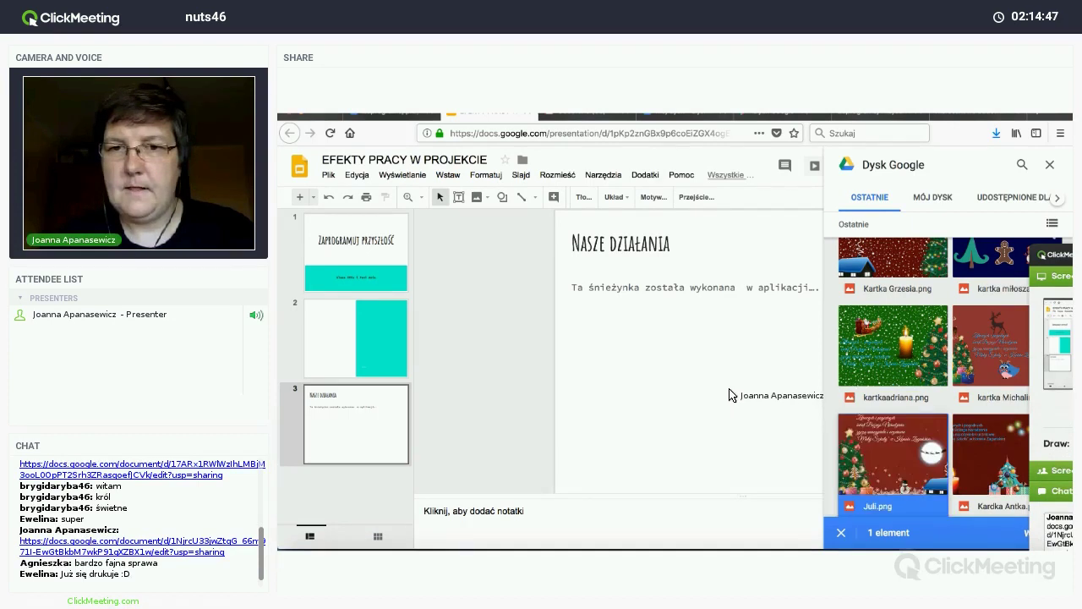
Step: Close the Drive panel, move the Christmas card below the caption, and leave it uncropped after a trial crop
{"action": "left_click", "coordinate": [1050, 166]}
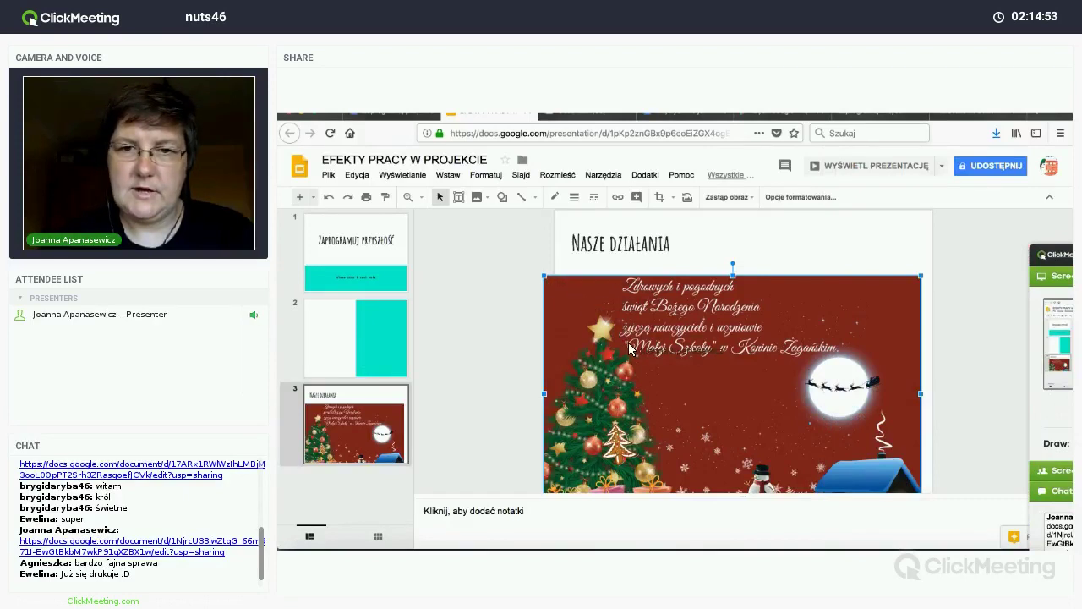
{"action": "left_click_drag", "start_coordinate": [604, 320], "coordinate": [679, 355]}
{"action": "mouse_move", "coordinate": [1039, 260]}
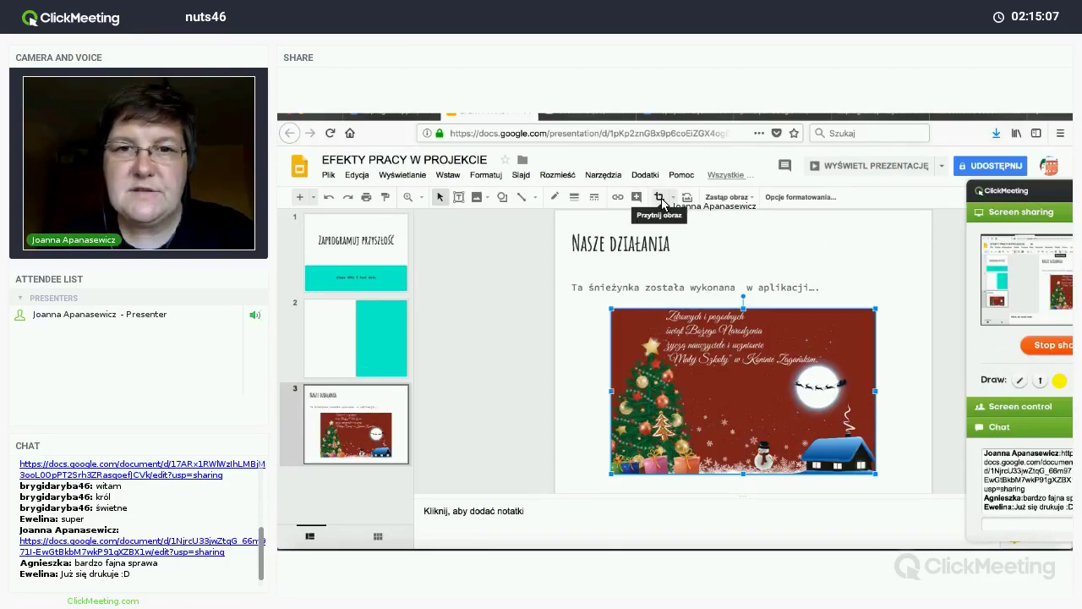
{"action": "left_click", "coordinate": [660, 199]}
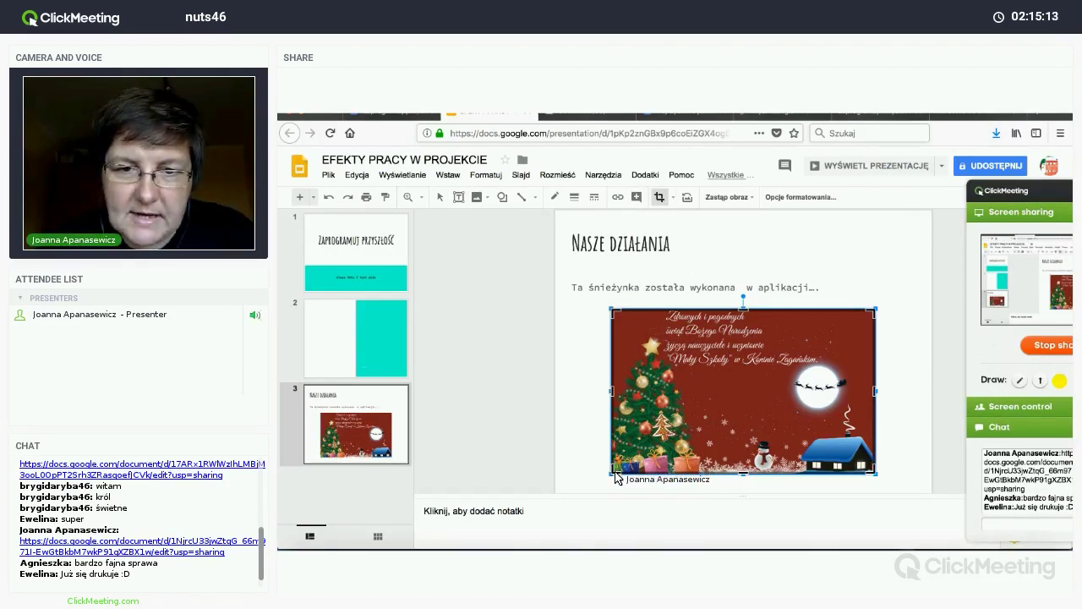
{"action": "left_click_drag", "start_coordinate": [649, 402], "coordinate": [651, 394]}
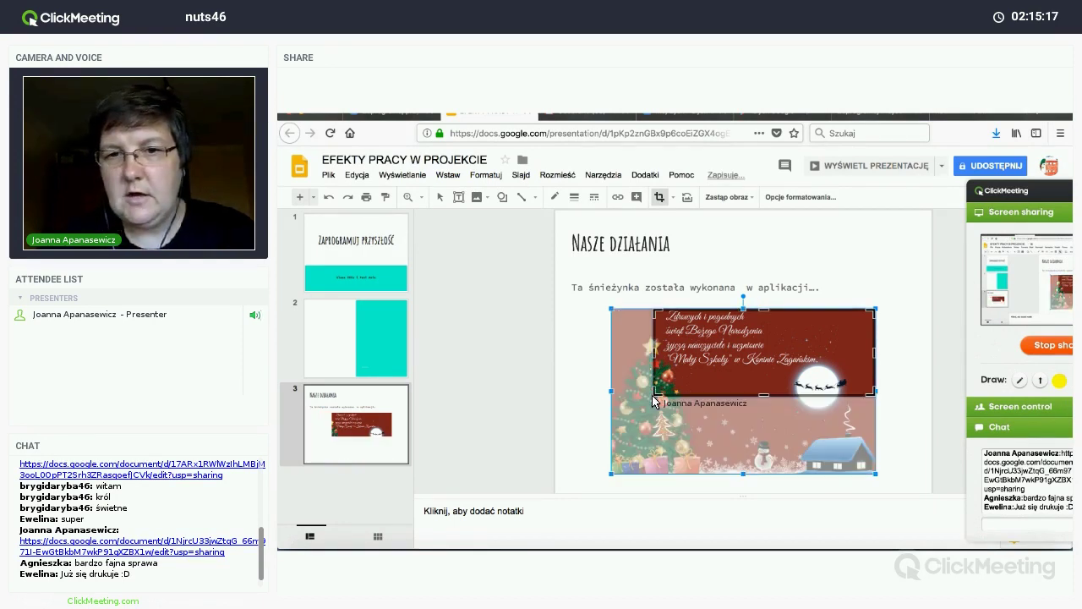
{"action": "key", "text": "Return"}
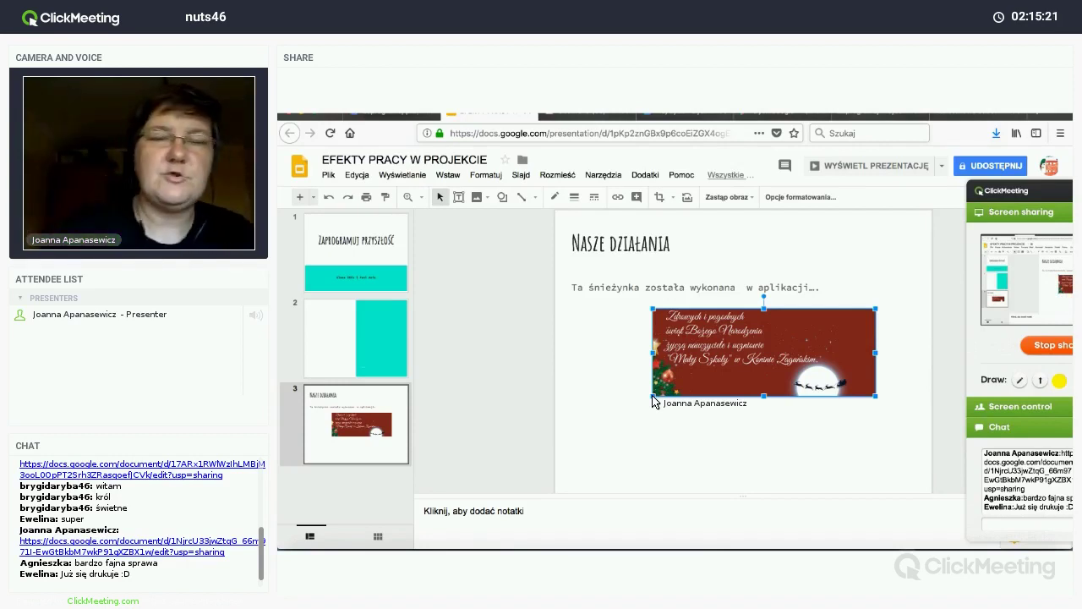
{"action": "double_click", "coordinate": [653, 394]}
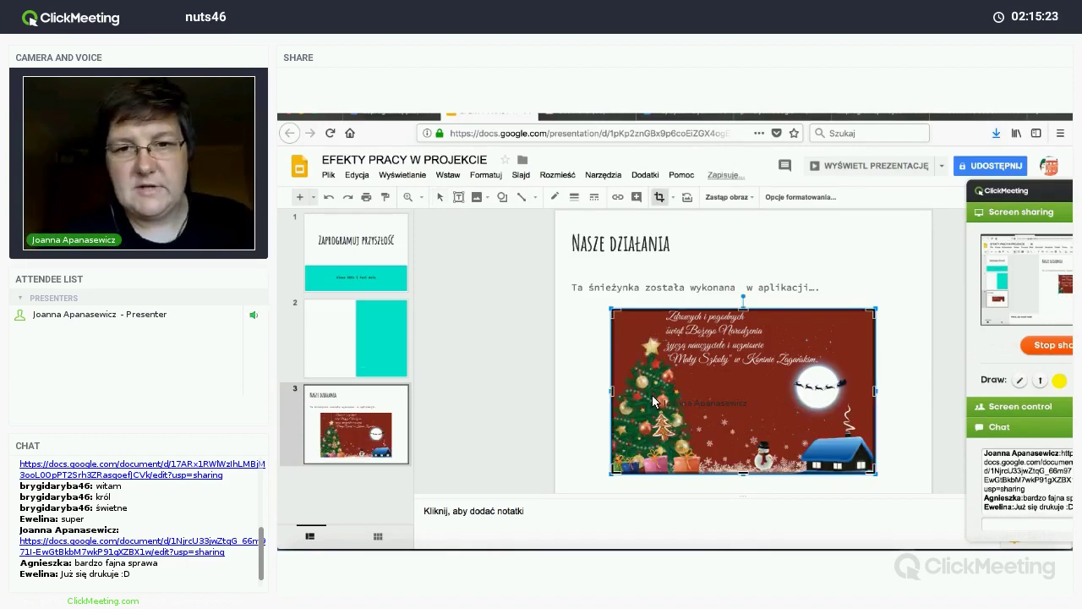
{"action": "key", "text": "Return"}
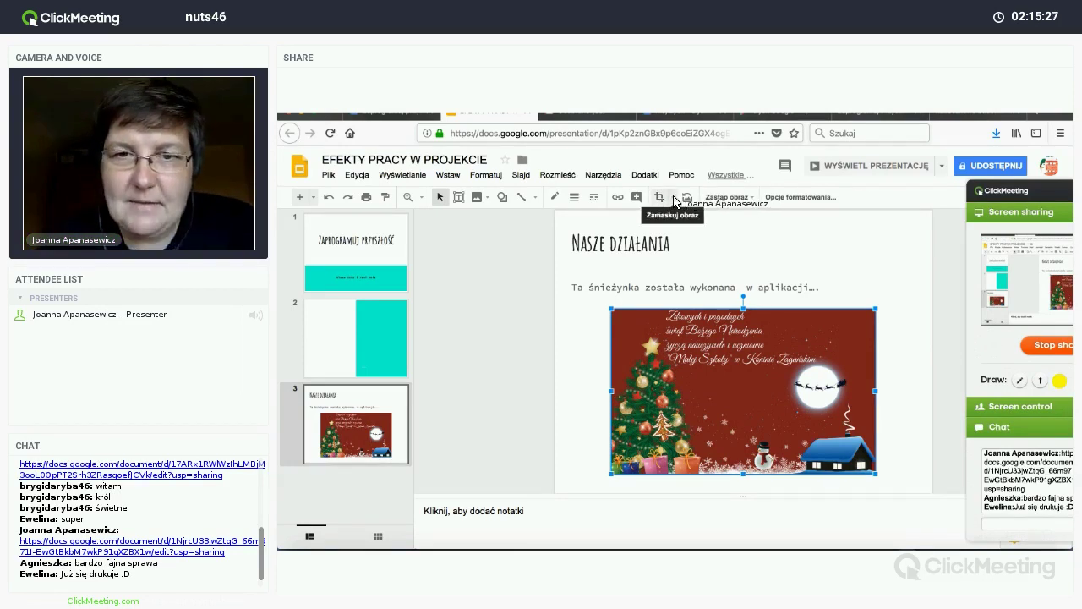
Step: Try oval and snipped-corner masks, then mask the Christmas card as a rounded rectangle
{"action": "left_click", "coordinate": [673, 197]}
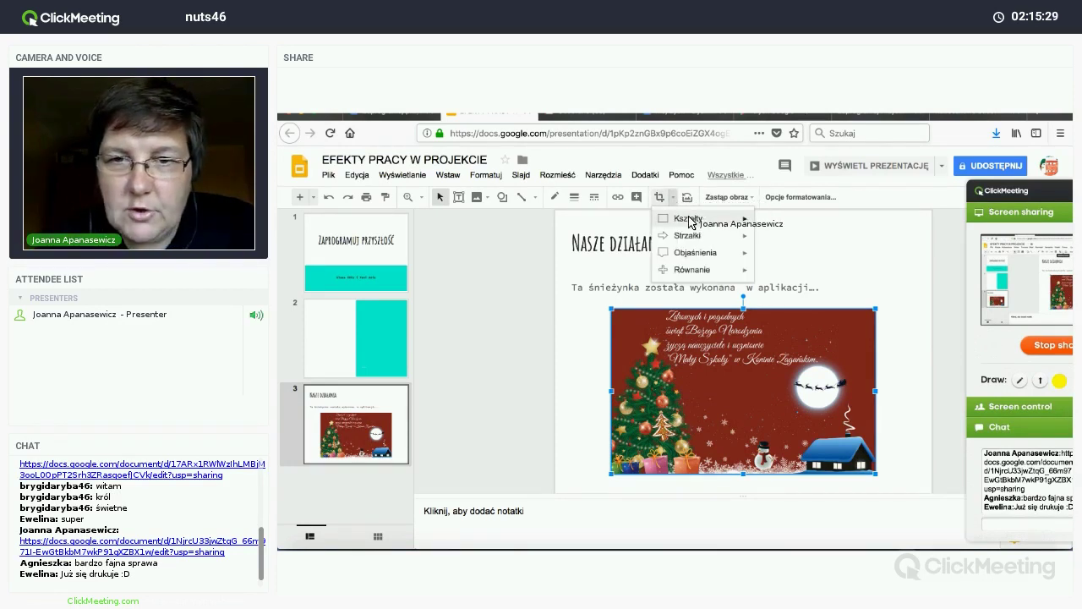
{"action": "mouse_move", "coordinate": [712, 225]}
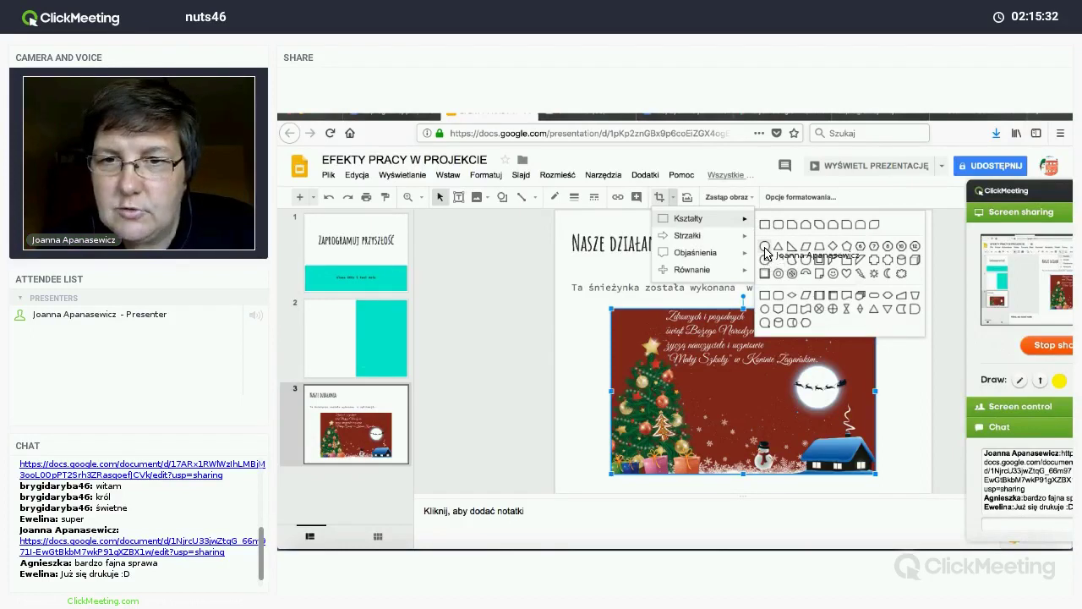
{"action": "left_click", "coordinate": [764, 247]}
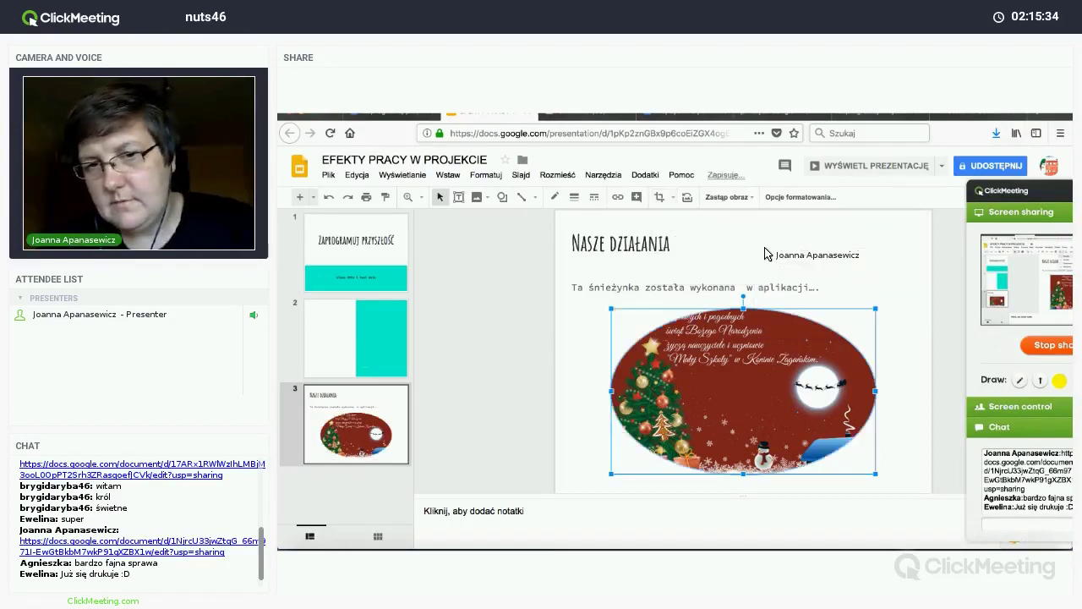
{"action": "left_click", "coordinate": [673, 198]}
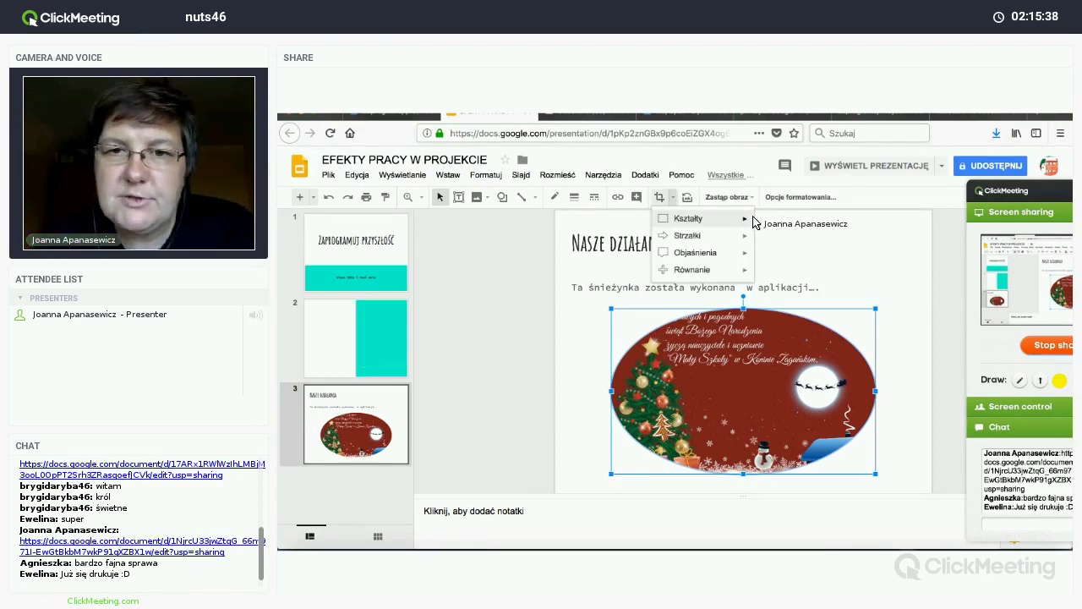
{"action": "mouse_move", "coordinate": [733, 220]}
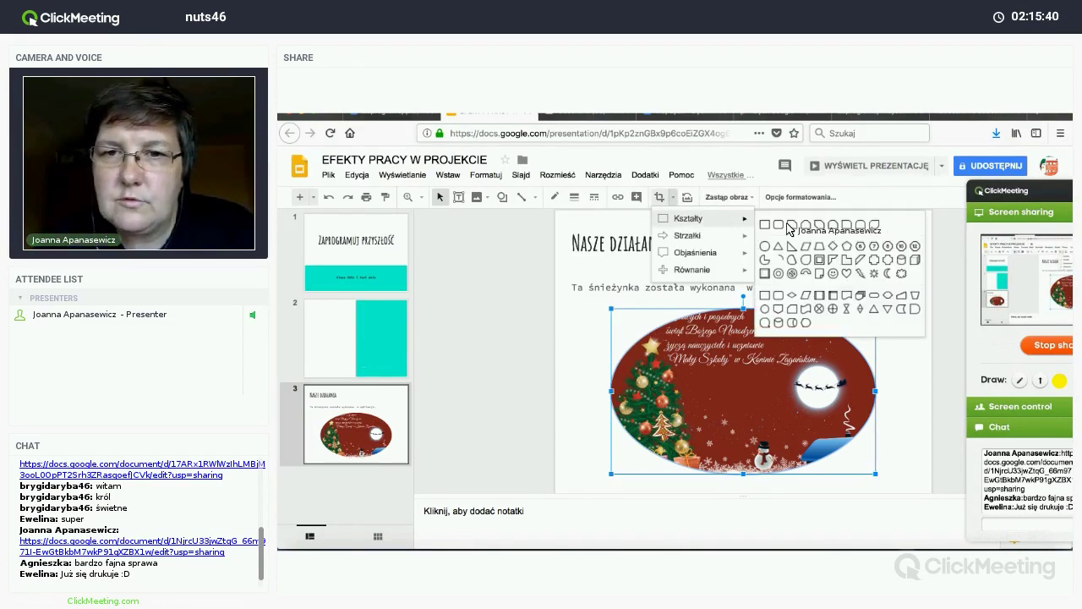
{"action": "left_click", "coordinate": [806, 226]}
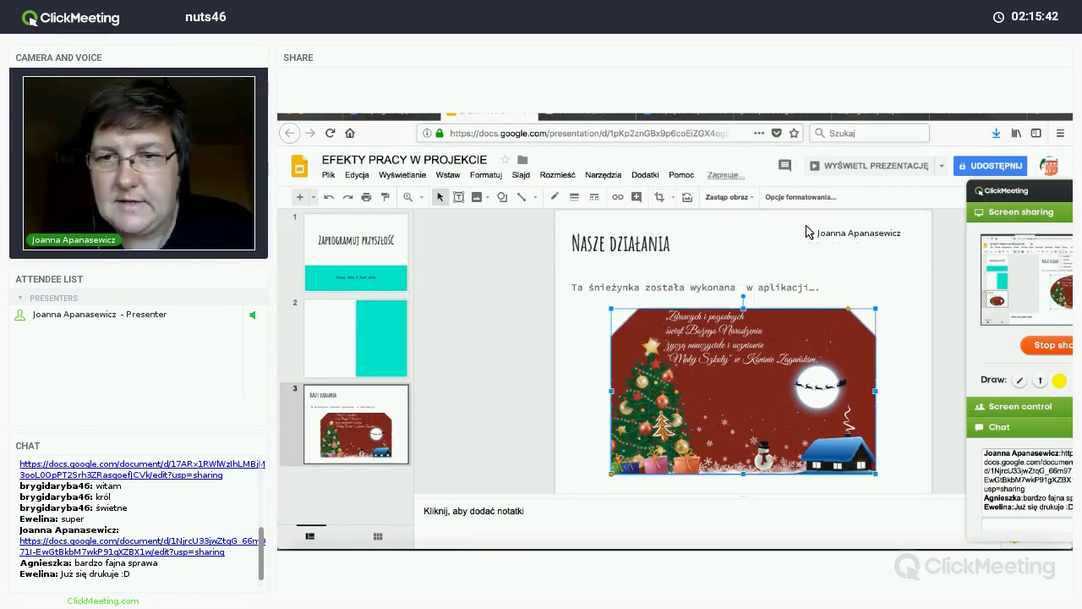
{"action": "left_click", "coordinate": [673, 198]}
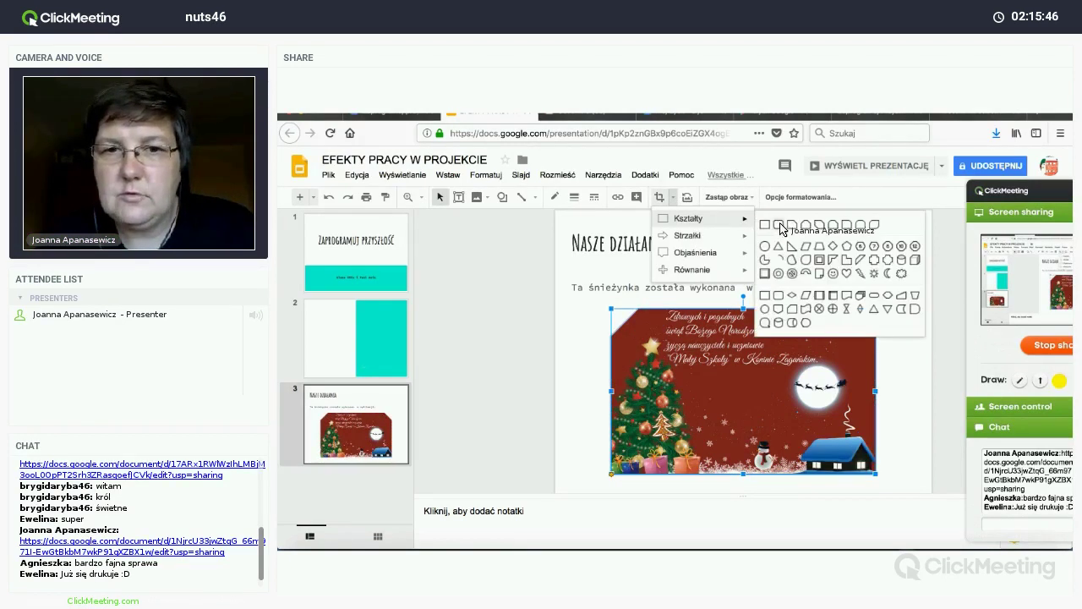
{"action": "left_click", "coordinate": [779, 226]}
Step: Select the title and caption boxes in turn, then reselect the Christmas picture
{"action": "left_click", "coordinate": [879, 268]}
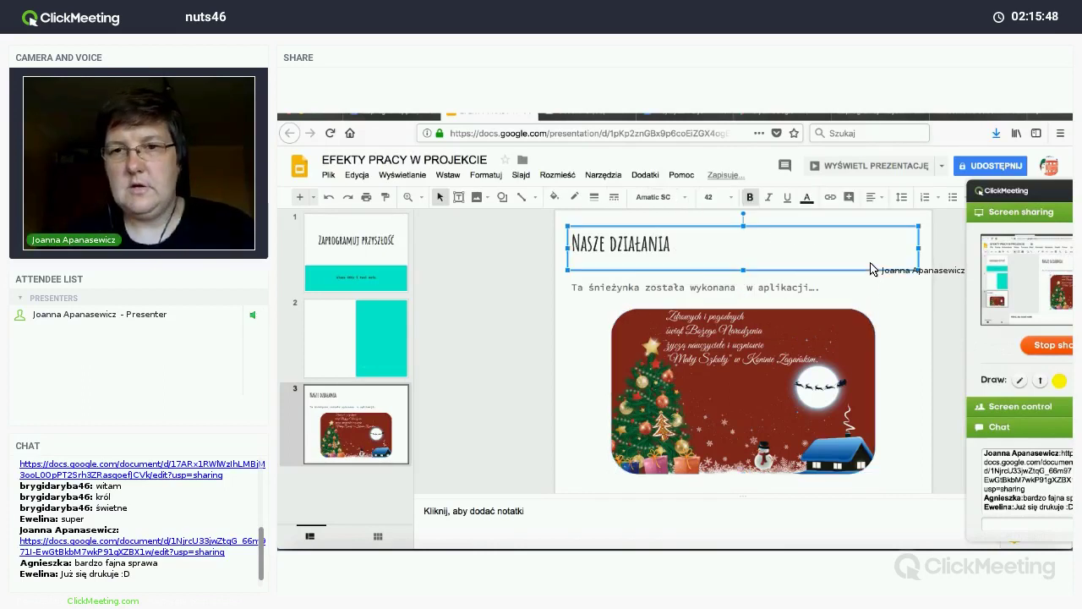
{"action": "left_click", "coordinate": [901, 319]}
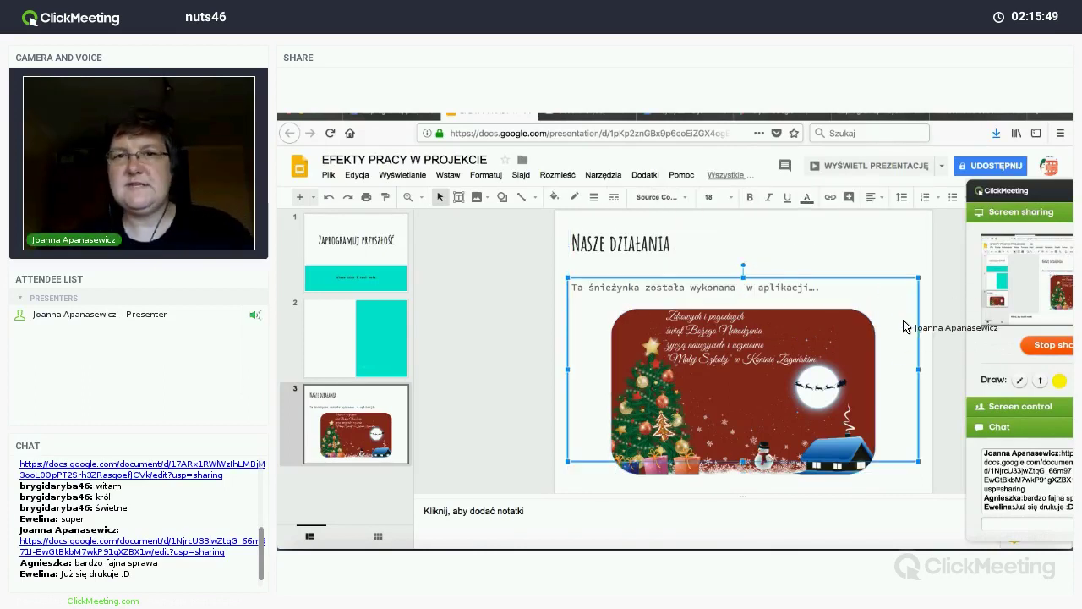
{"action": "left_click", "coordinate": [873, 479]}
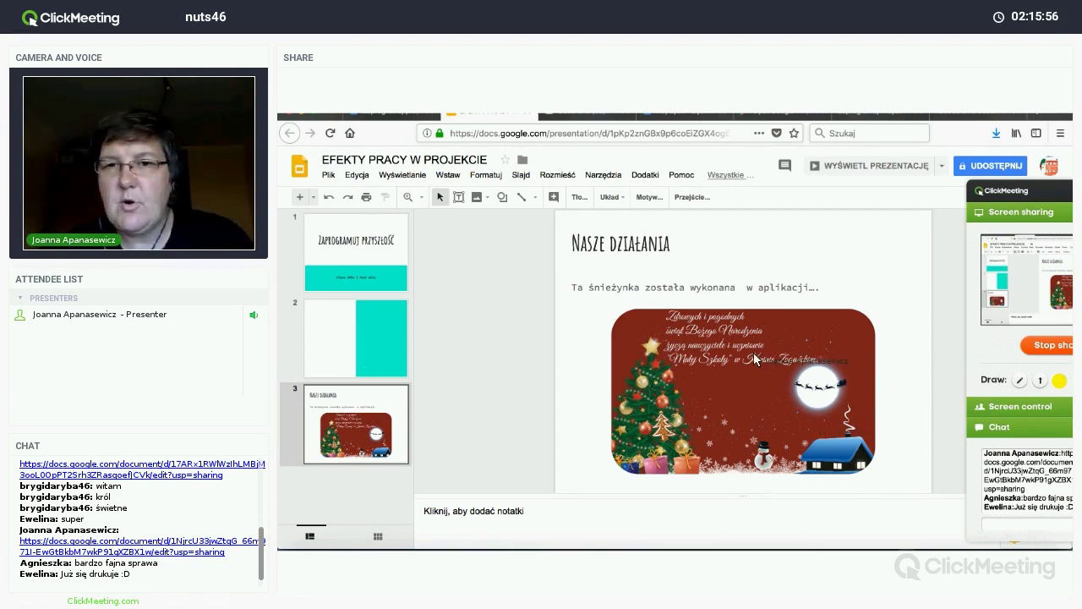
{"action": "left_click", "coordinate": [717, 367]}
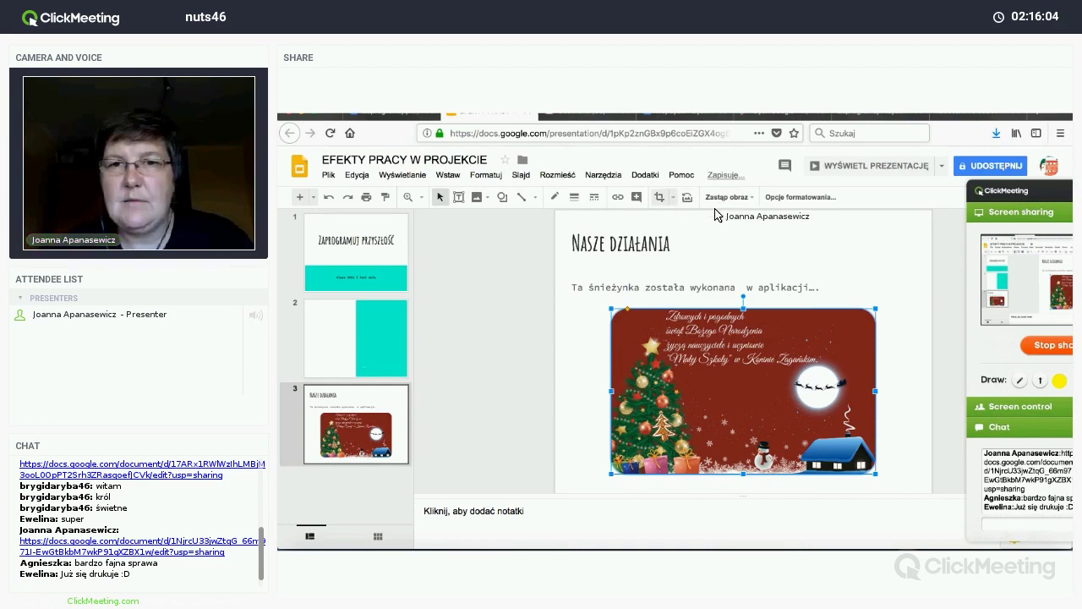
Step: Try arrow and callout masks on the Christmas card, restoring the rectangle in between
{"action": "left_click", "coordinate": [673, 197]}
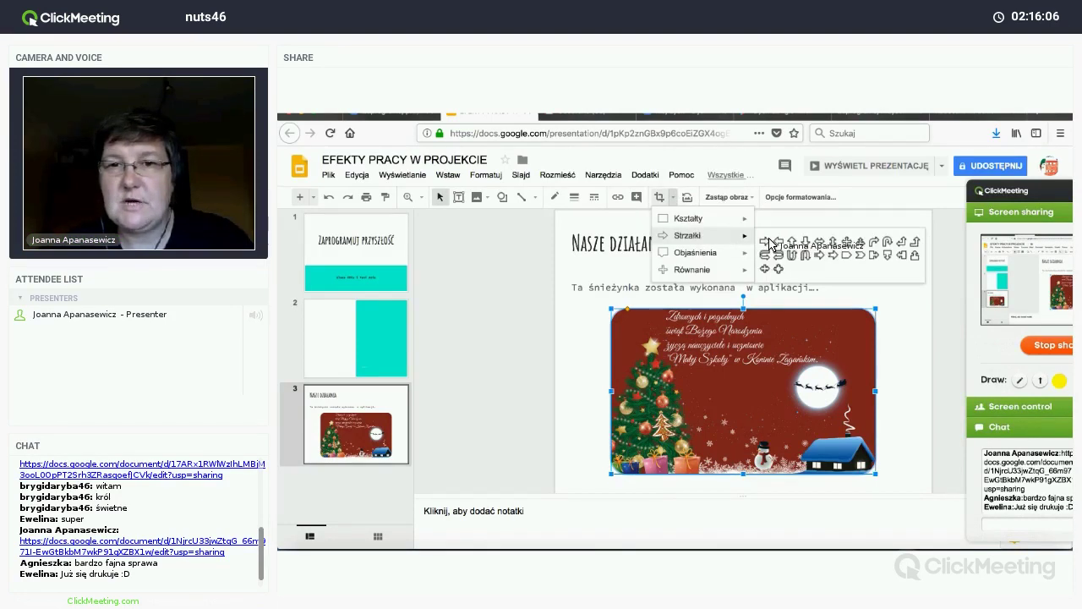
{"action": "left_click", "coordinate": [765, 243]}
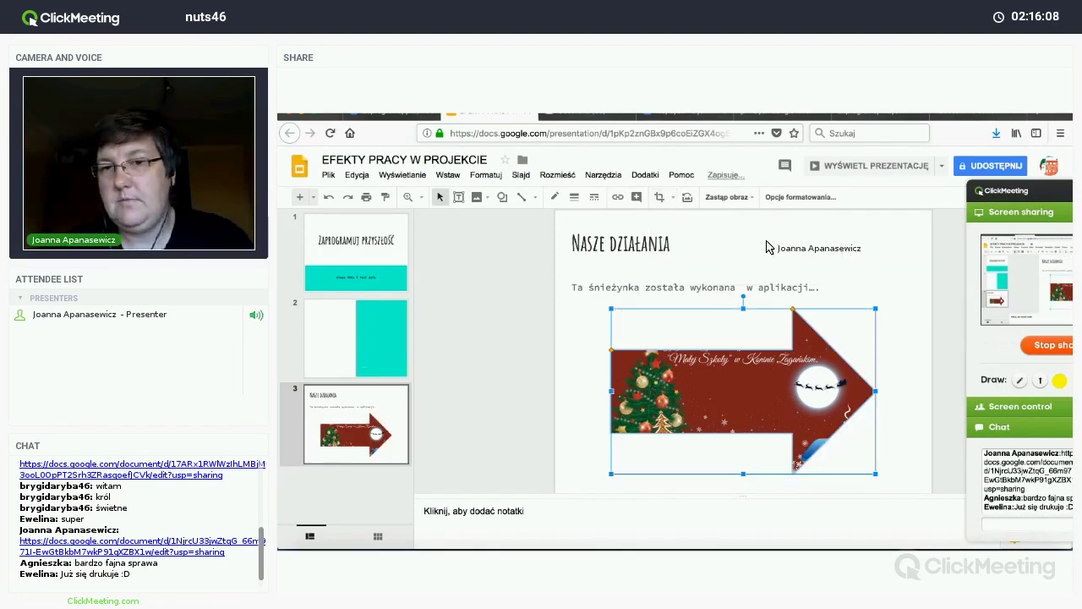
{"action": "left_click", "coordinate": [687, 199]}
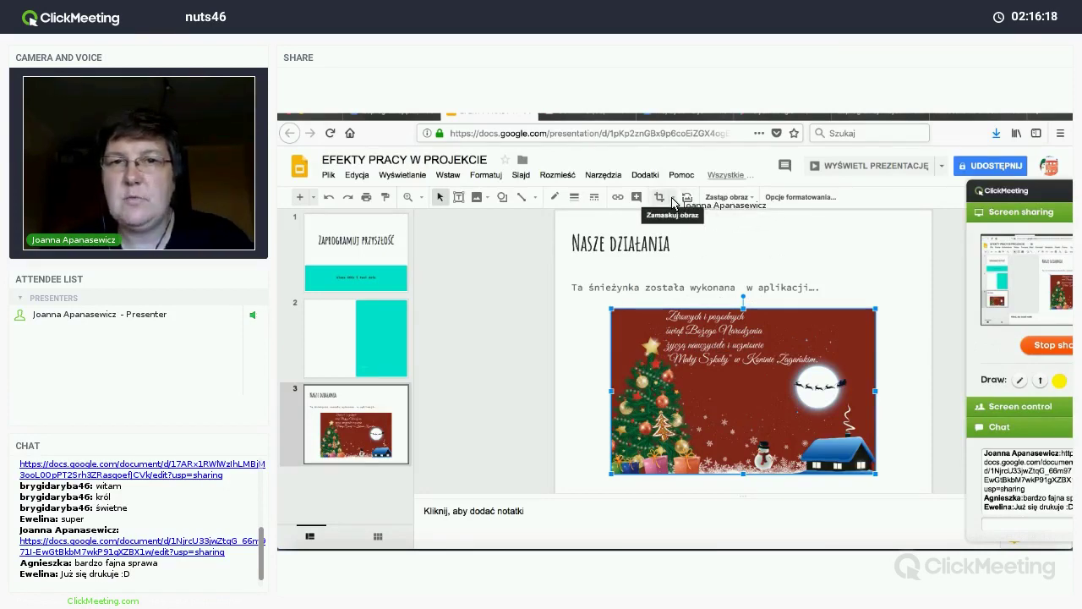
{"action": "left_click", "coordinate": [673, 197]}
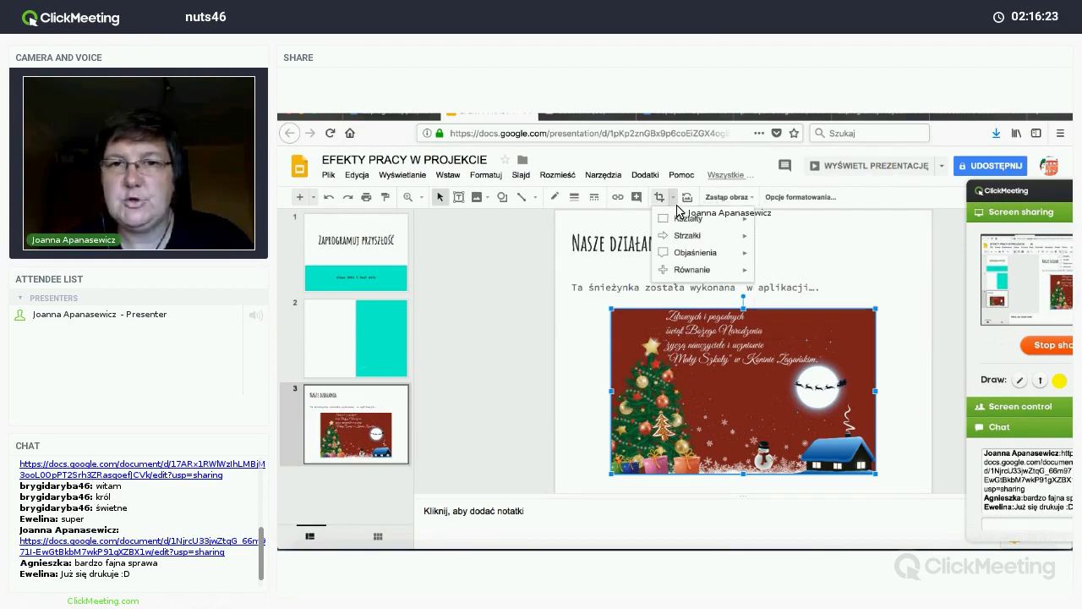
{"action": "mouse_move", "coordinate": [744, 252]}
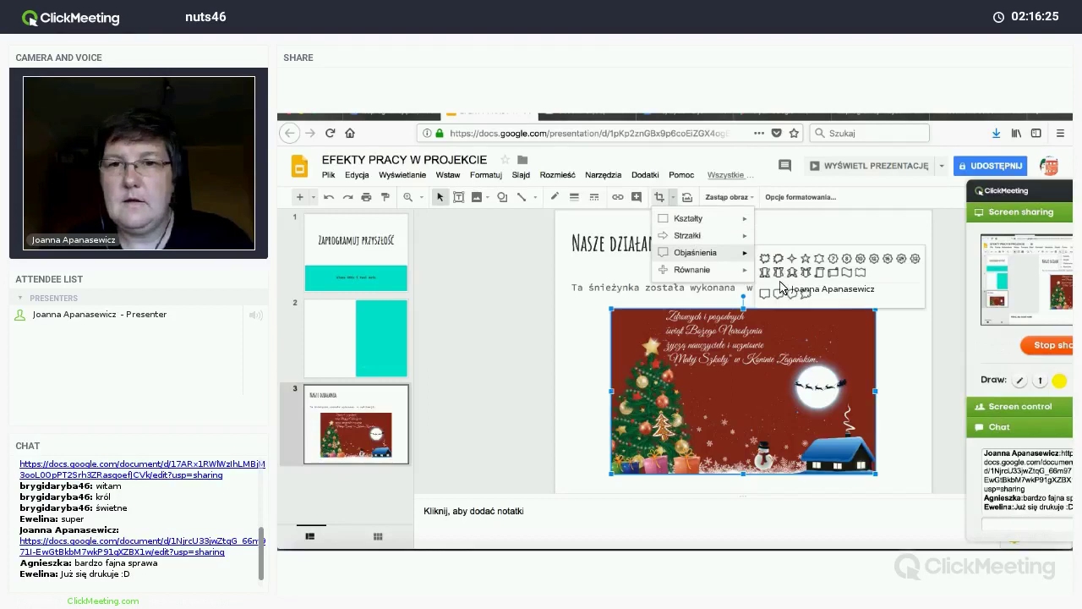
{"action": "left_click", "coordinate": [766, 294]}
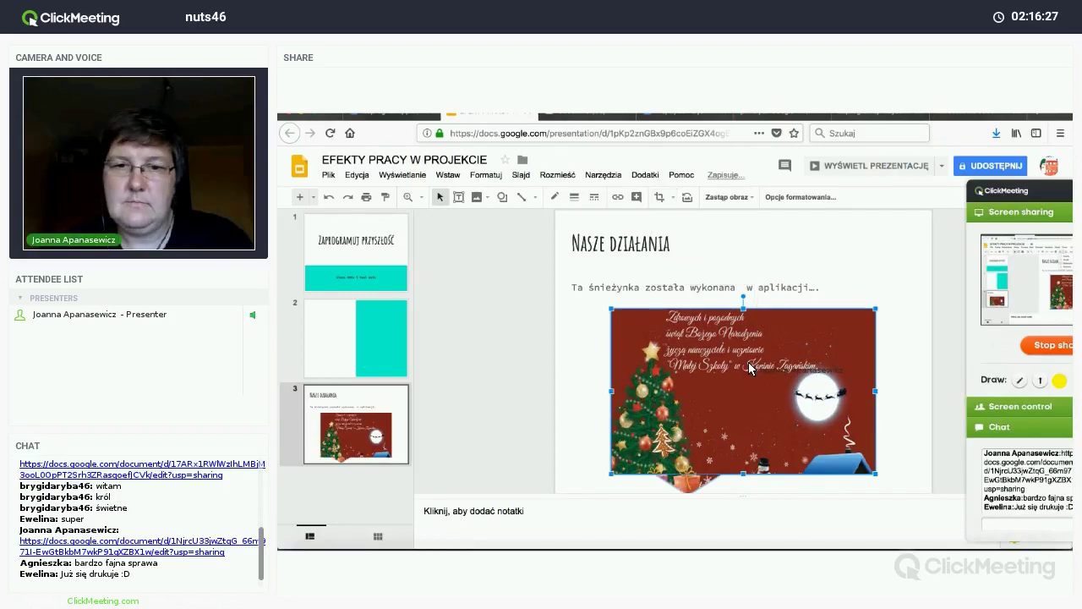
Step: Mask the Christmas card with a shape having two diagonally opposite rounded corners
{"action": "left_click", "coordinate": [674, 199]}
{"action": "mouse_move", "coordinate": [742, 219]}
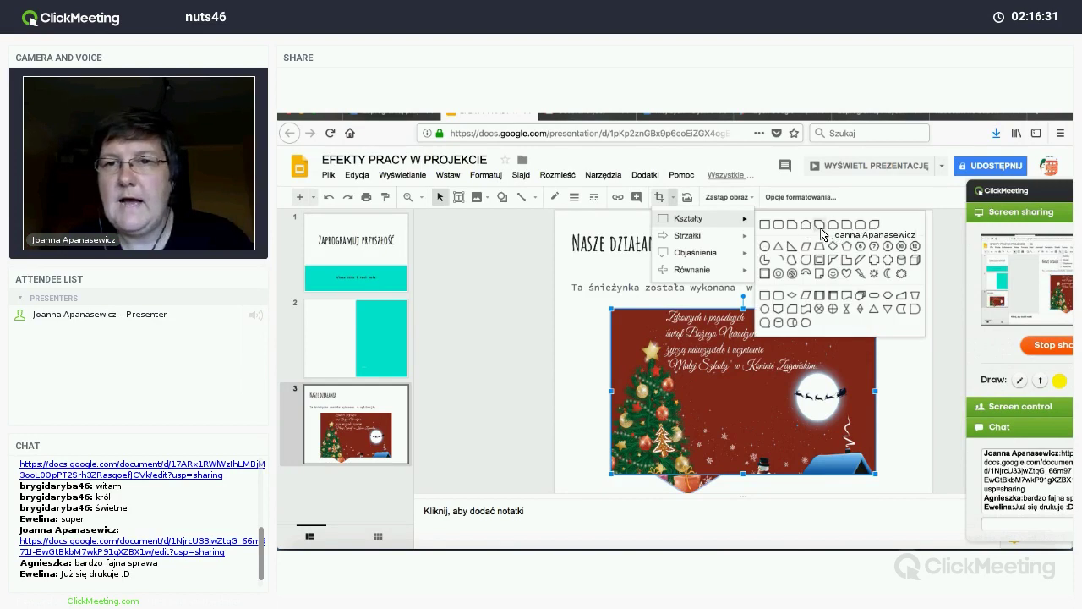
{"action": "left_click", "coordinate": [873, 229]}
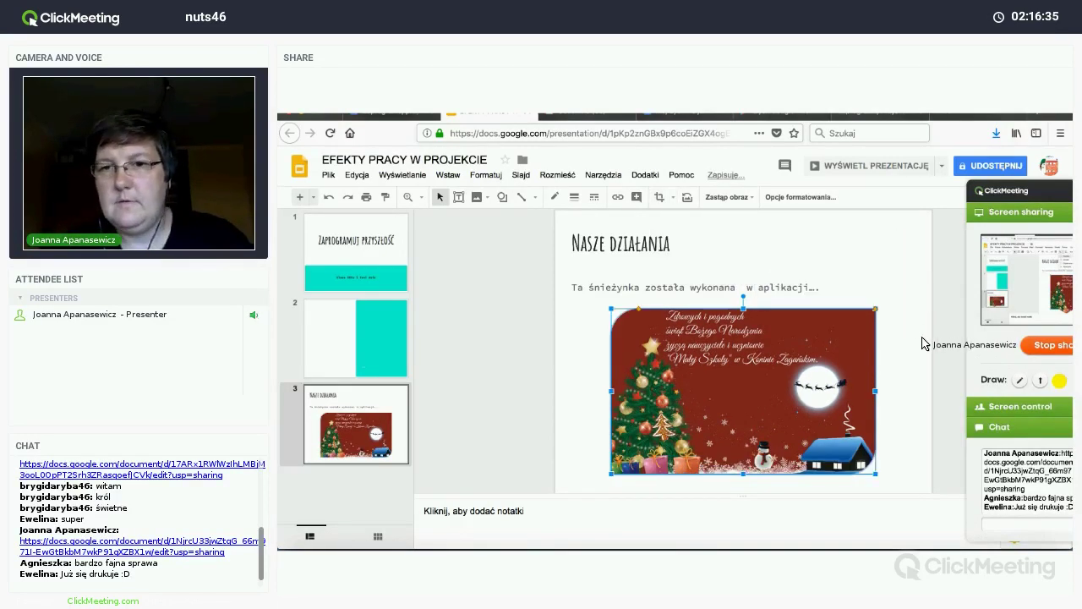
{"action": "left_click", "coordinate": [923, 342]}
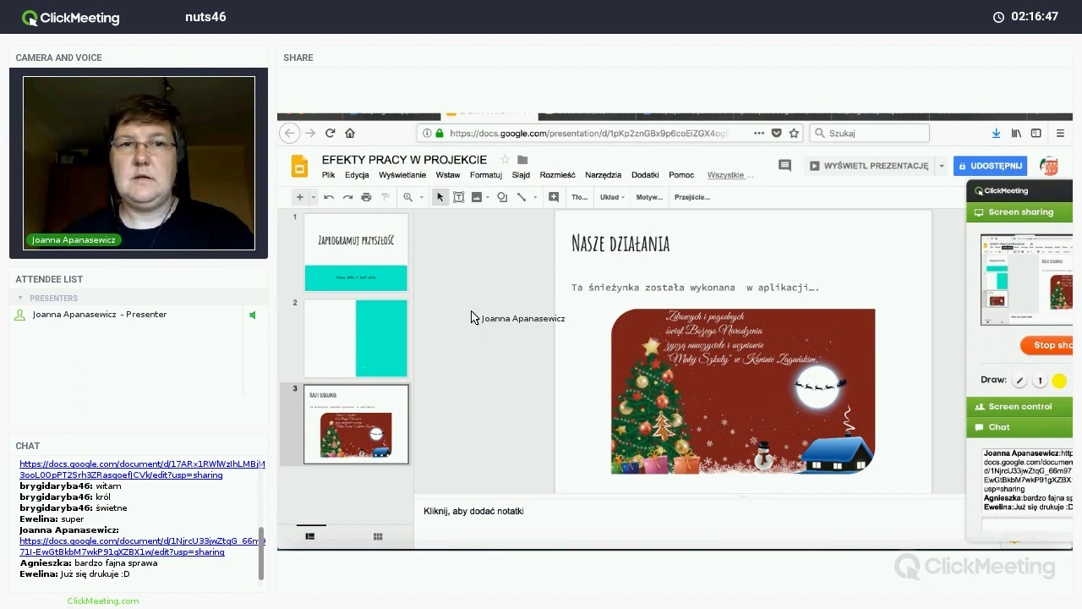
Step: Download the deck as EFEKTY PRACY W PROJEKCIE.pdf and open it from Downloads
{"action": "left_click", "coordinate": [328, 174]}
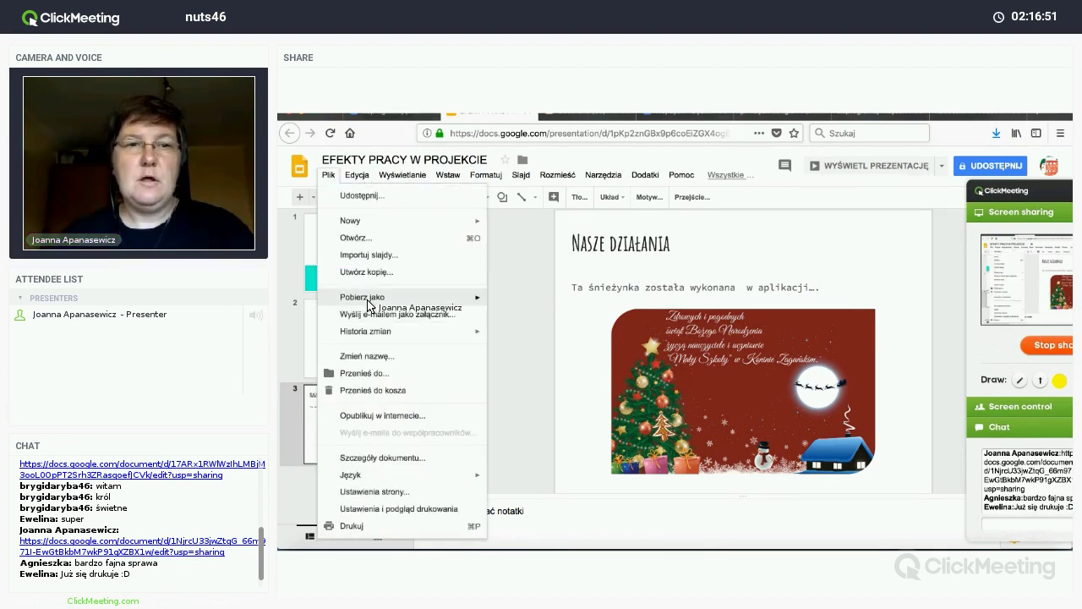
{"action": "mouse_move", "coordinate": [364, 298]}
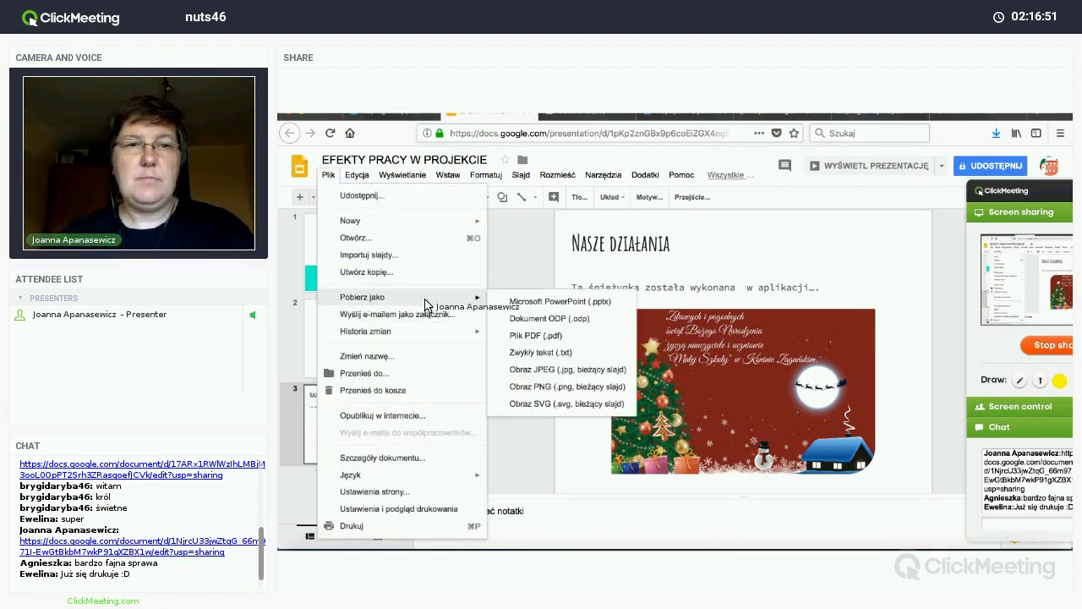
{"action": "left_click", "coordinate": [542, 341]}
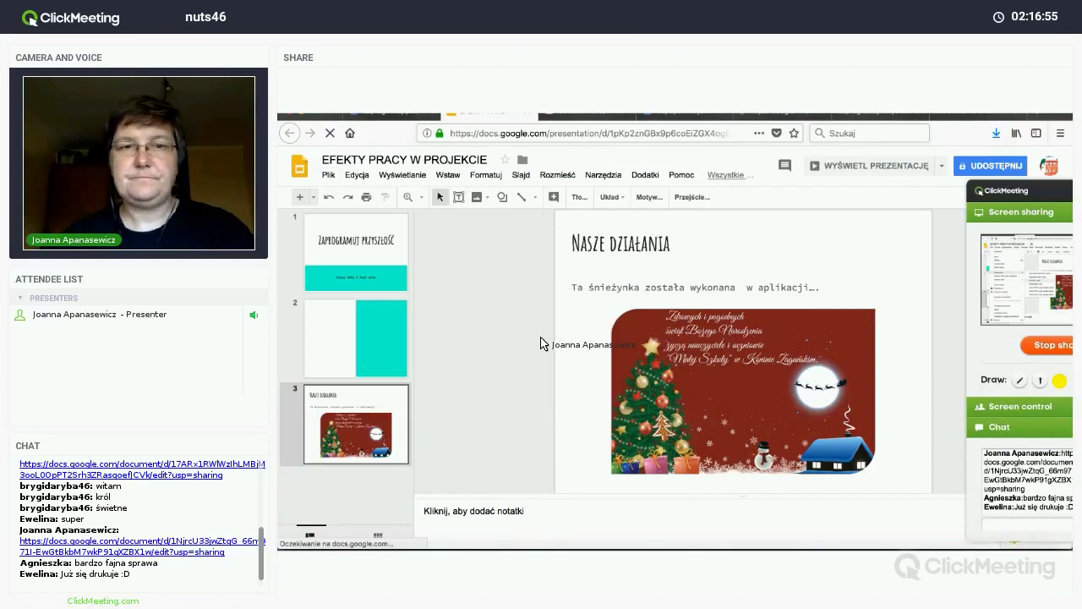
{"action": "left_click", "coordinate": [562, 328]}
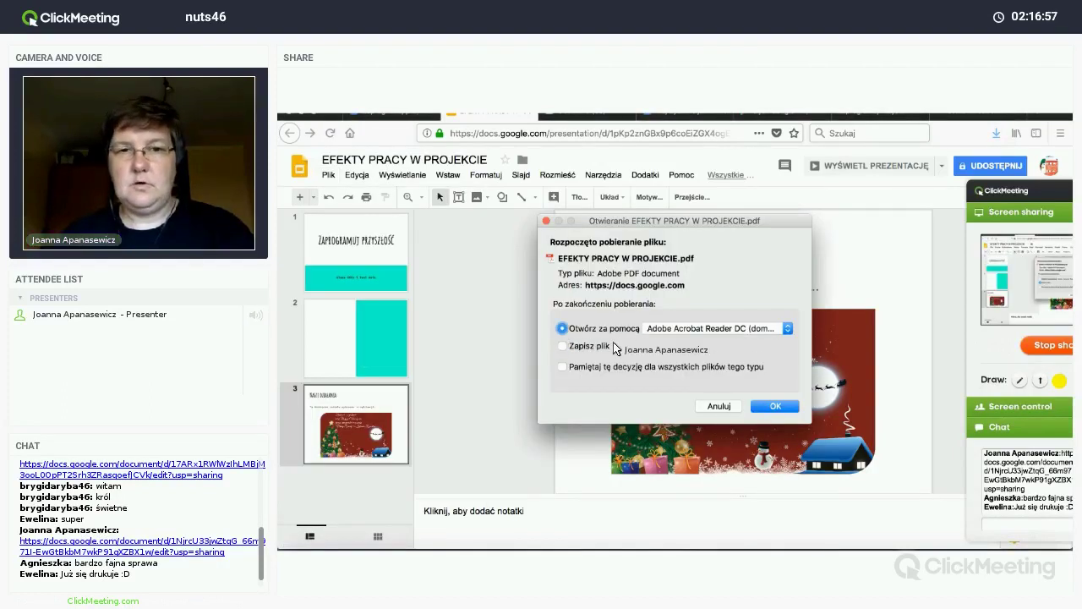
{"action": "left_click", "coordinate": [767, 411]}
{"action": "left_click", "coordinate": [910, 534]}
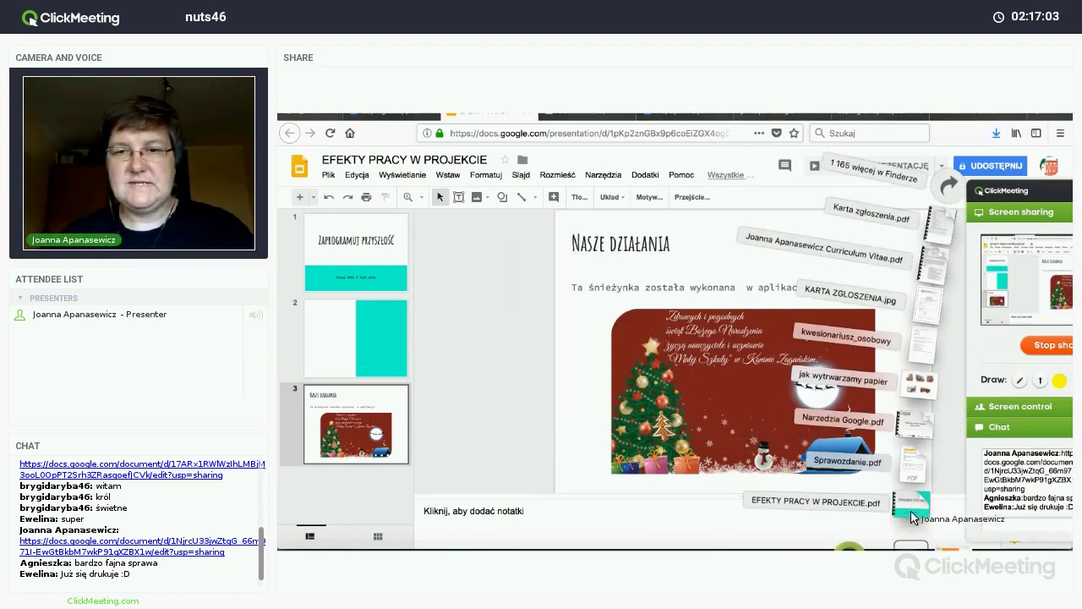
{"action": "left_click", "coordinate": [912, 512]}
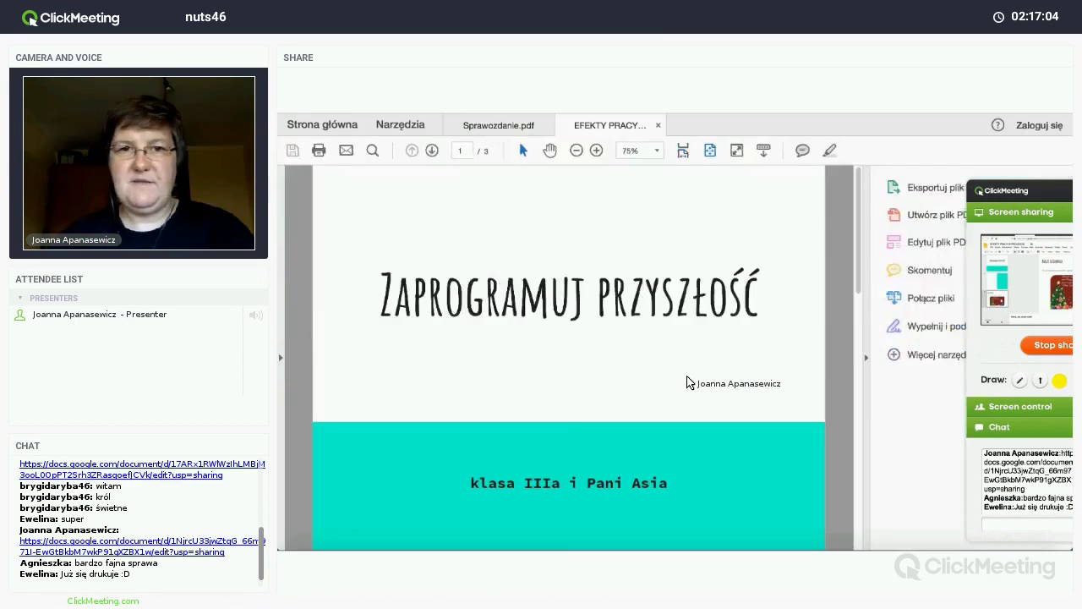
Step: Scroll through the three pages of the exported PDF
{"action": "scroll", "coordinate": [686, 382], "scroll_direction": "down", "scroll_amount": 2}
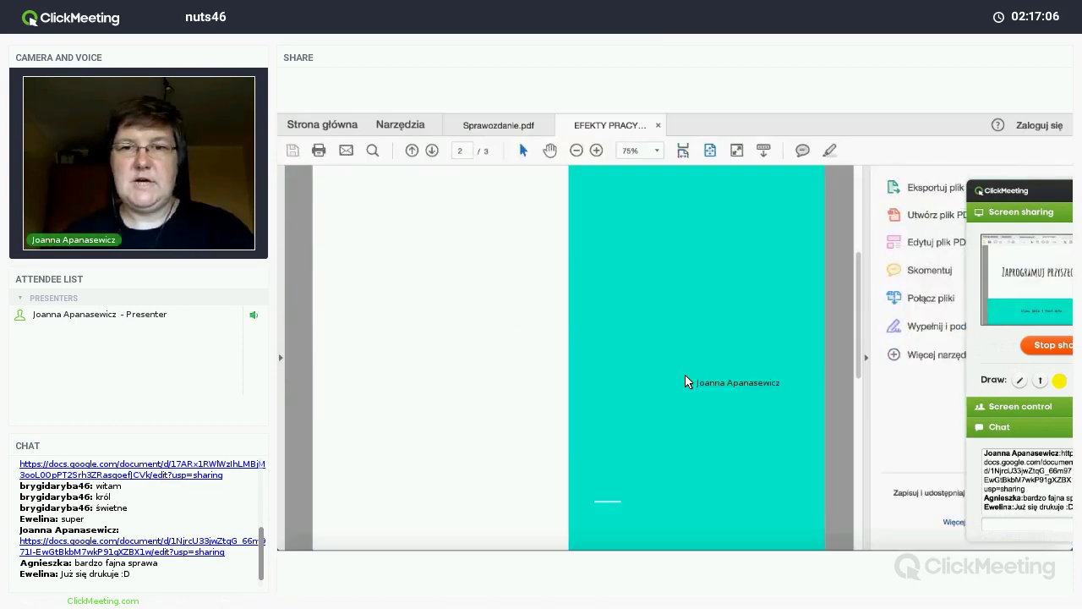
{"action": "scroll", "coordinate": [685, 377], "scroll_direction": "down", "scroll_amount": 3}
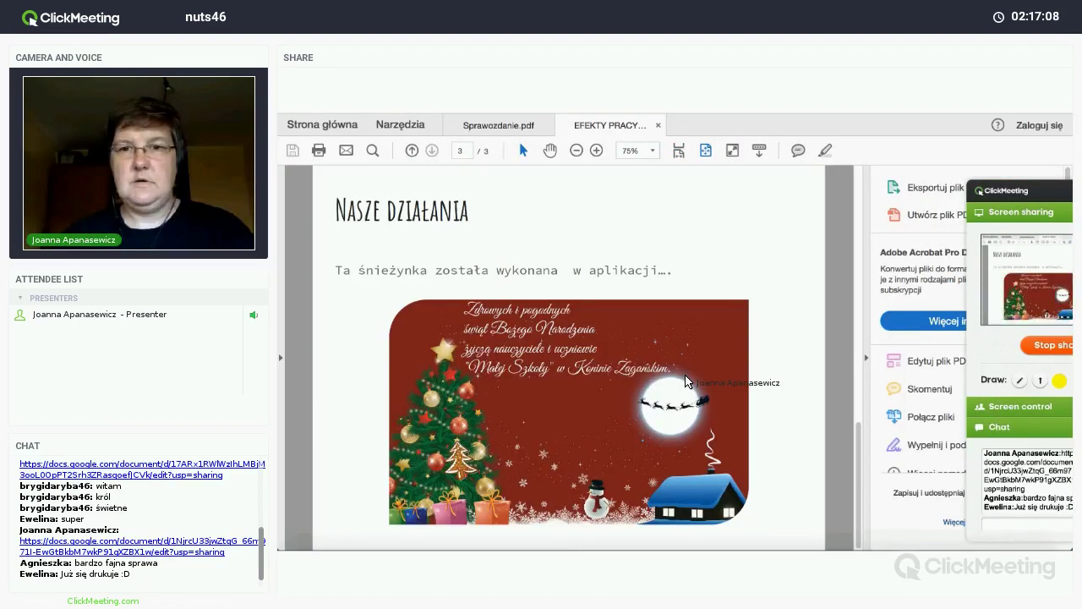
{"action": "scroll", "coordinate": [686, 382], "scroll_direction": "up", "scroll_amount": 4}
{"action": "scroll", "coordinate": [686, 383], "scroll_direction": "down", "scroll_amount": 1}
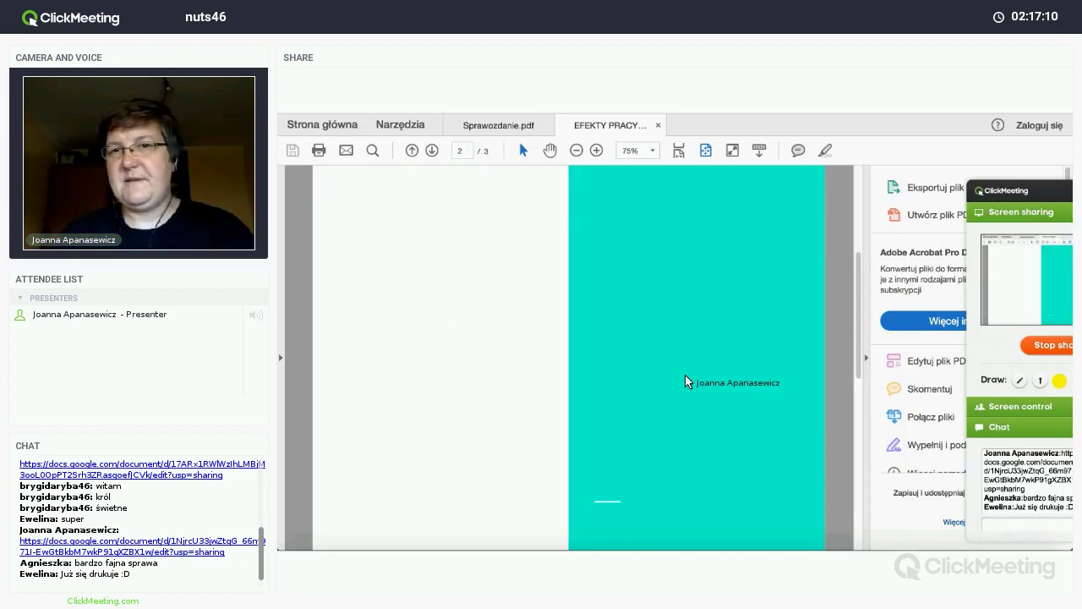
{"action": "scroll", "coordinate": [686, 382], "scroll_direction": "down", "scroll_amount": 1}
{"action": "scroll", "coordinate": [686, 382], "scroll_direction": "up", "scroll_amount": 2}
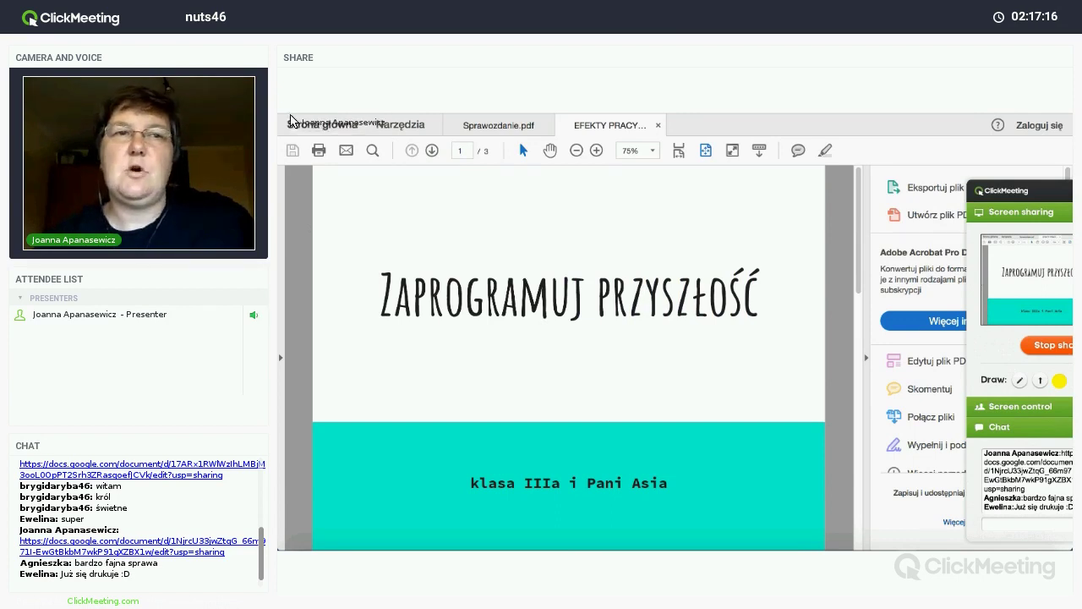
Step: Close all Acrobat tabs and select Mucha idzie in the Google Drive folder
{"action": "left_click", "coordinate": [290, 119]}
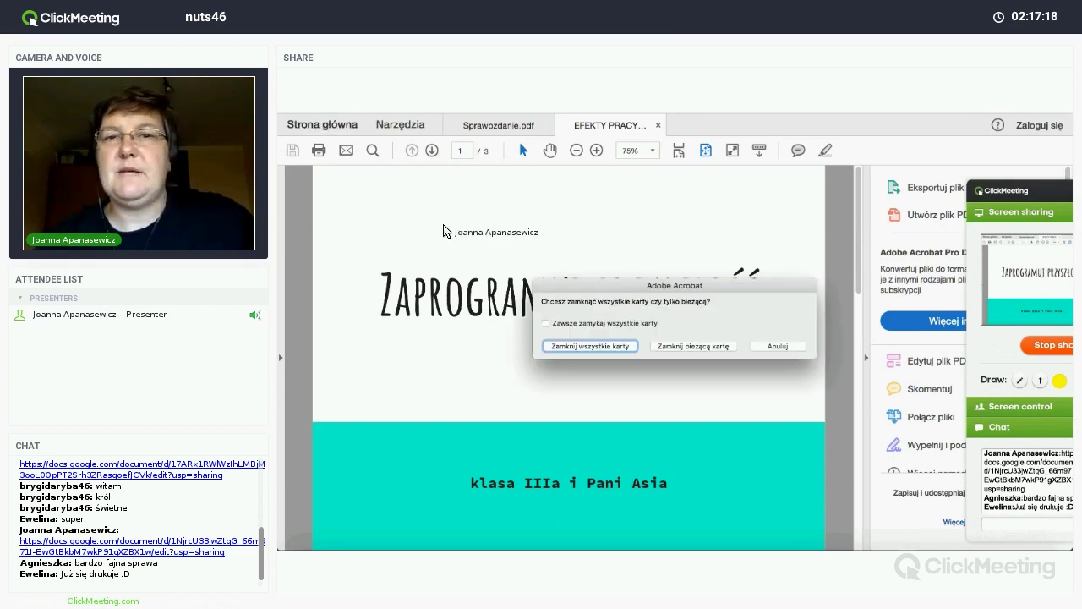
{"action": "left_click", "coordinate": [569, 348]}
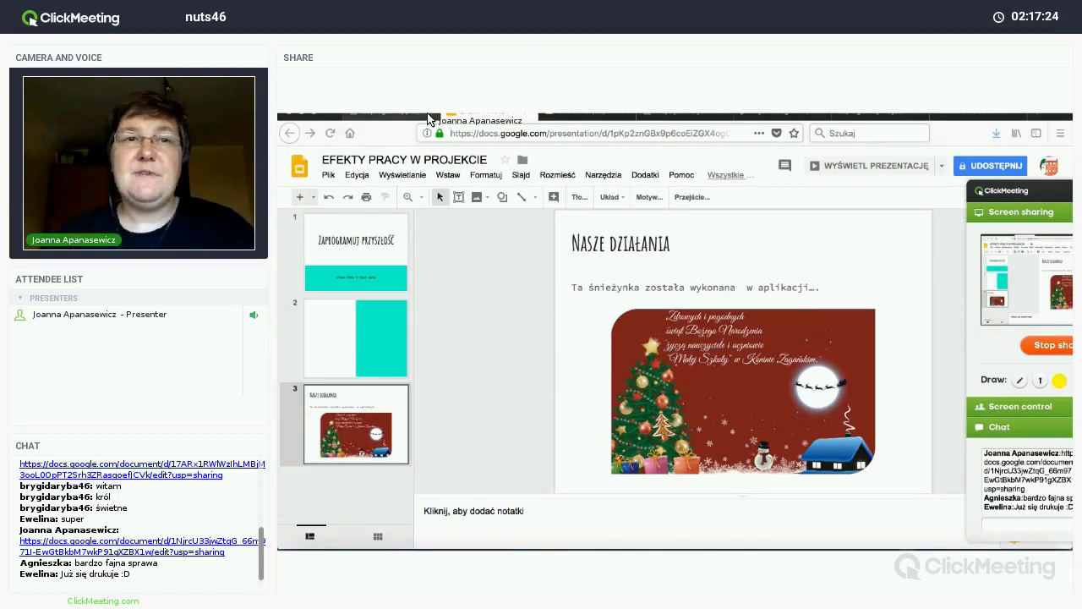
{"action": "left_click", "coordinate": [427, 113]}
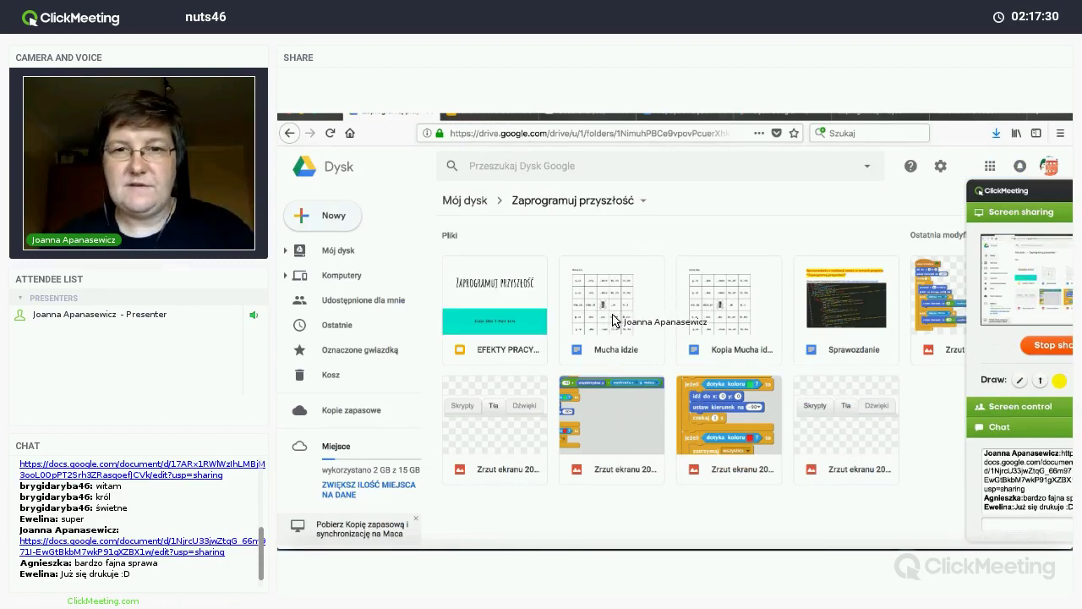
{"action": "left_click", "coordinate": [613, 321]}
Step: Open the Mucha idzie document and dismiss the Download as format menu
{"action": "double_click", "coordinate": [614, 320]}
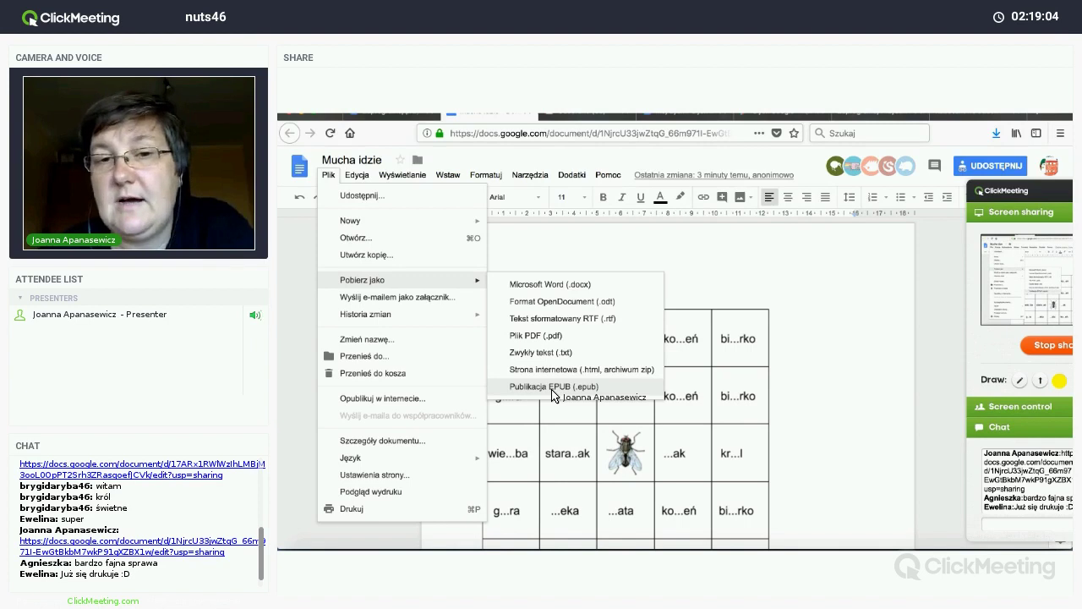
{"action": "left_click", "coordinate": [558, 262]}
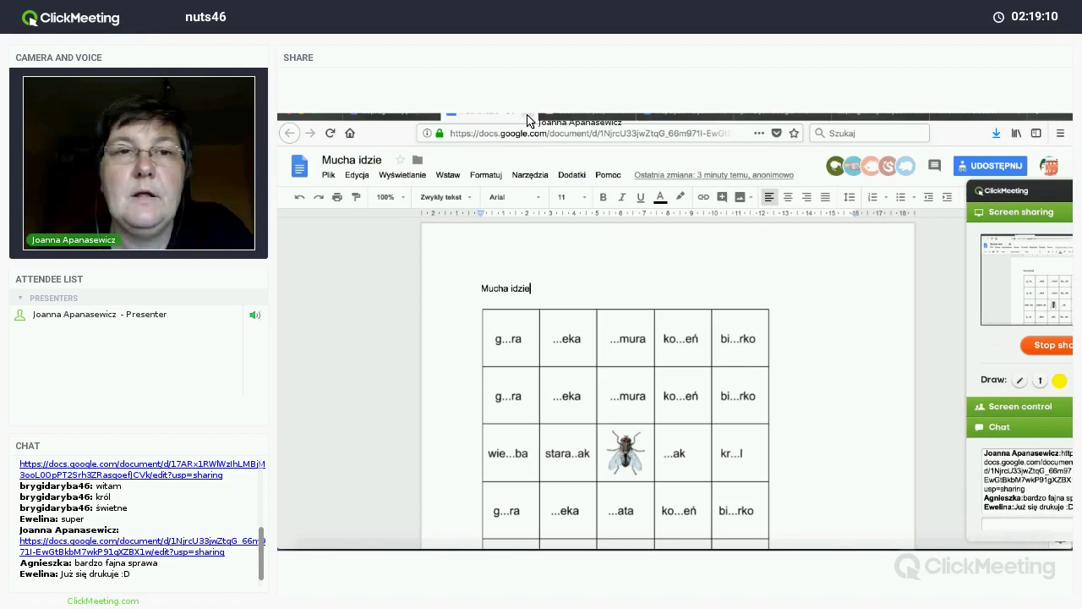
Step: Go via Gmail to Drive, open the New menu, and scroll across the Książki klasa II sheet
{"action": "left_click", "coordinate": [405, 120]}
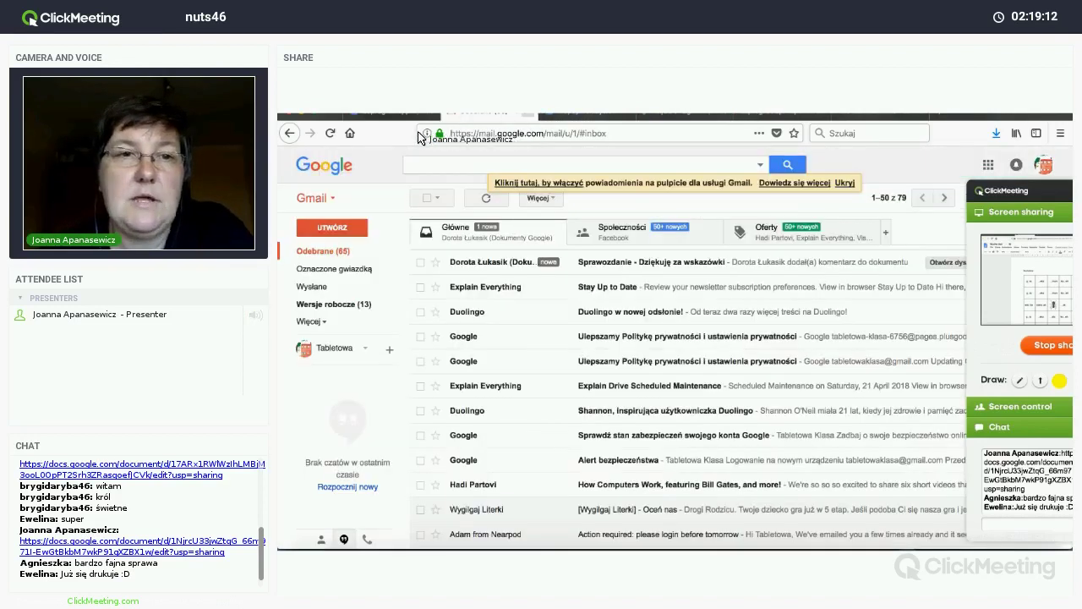
{"action": "left_click", "coordinate": [399, 118]}
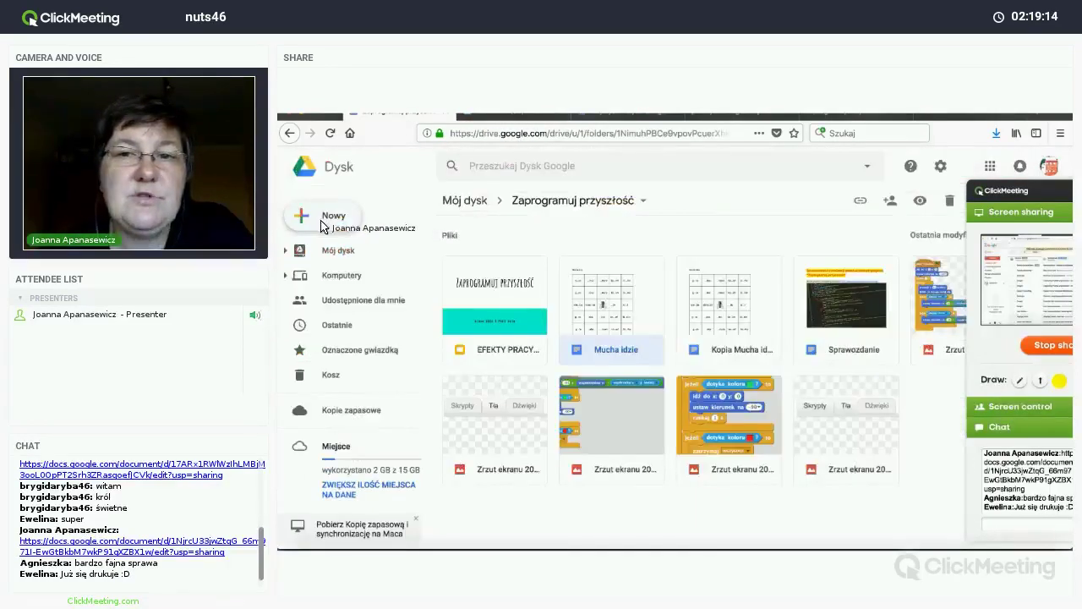
{"action": "left_click", "coordinate": [322, 224]}
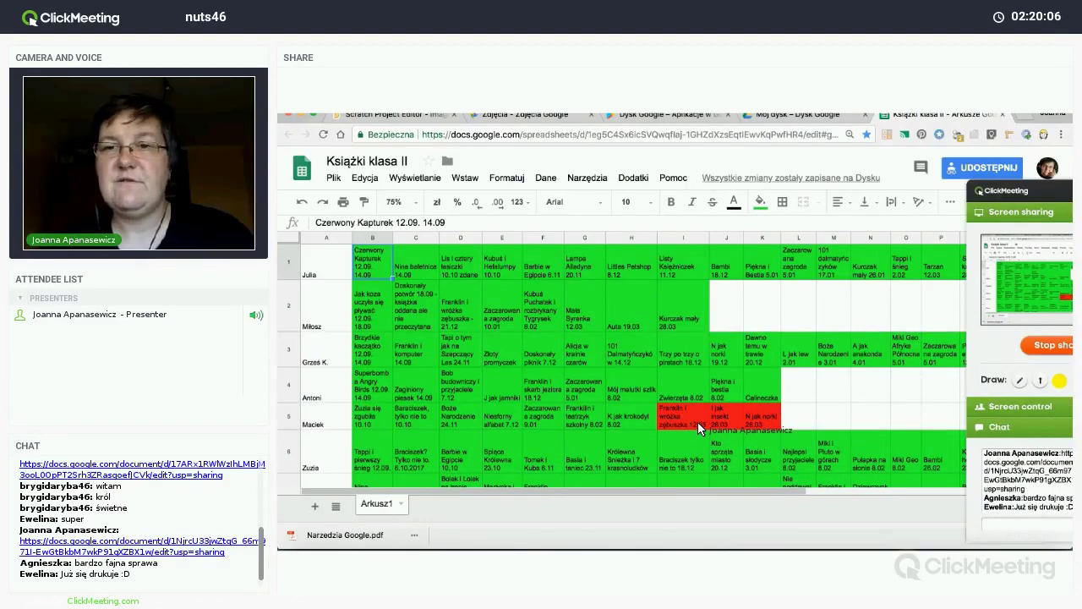
{"action": "scroll", "coordinate": [698, 423], "scroll_direction": "right", "scroll_amount": 5}
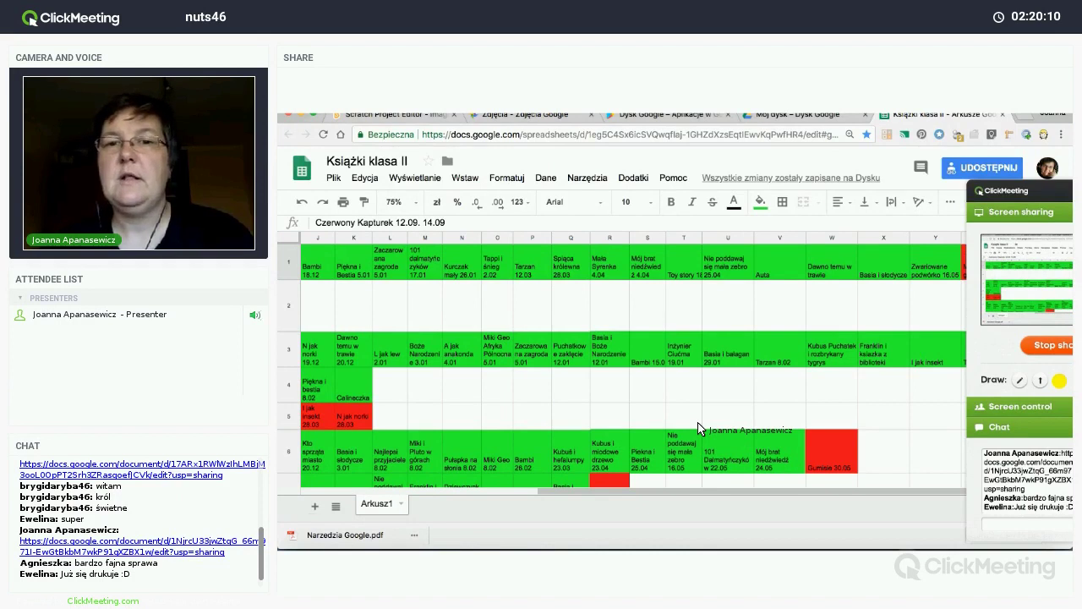
{"action": "scroll", "coordinate": [699, 428], "scroll_direction": "left", "scroll_amount": 5}
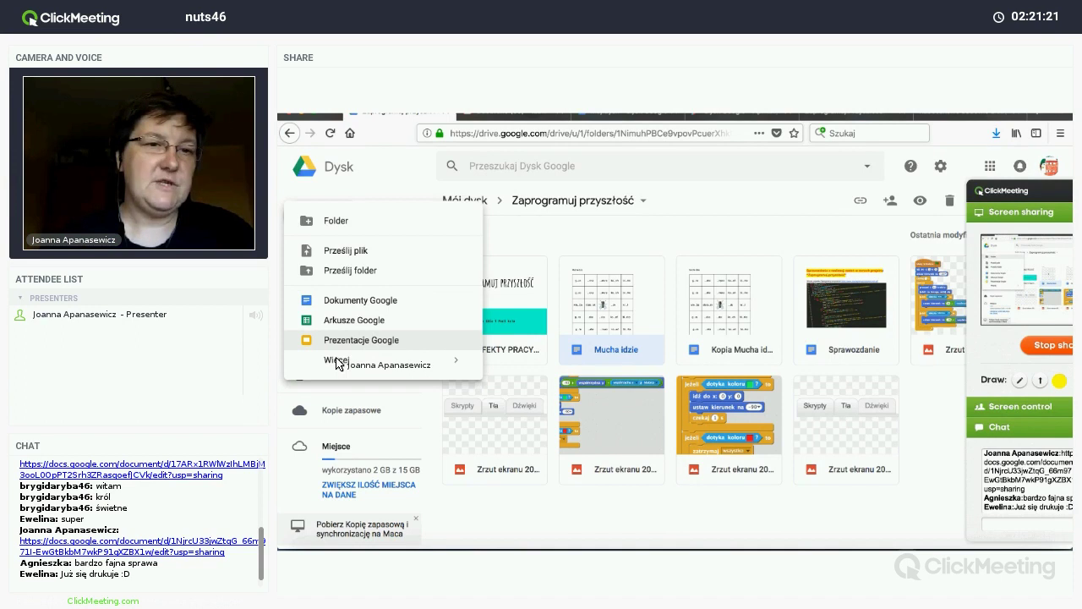
Step: Create a blank Google Form from Drive's New > More menu
{"action": "mouse_move", "coordinate": [337, 361]}
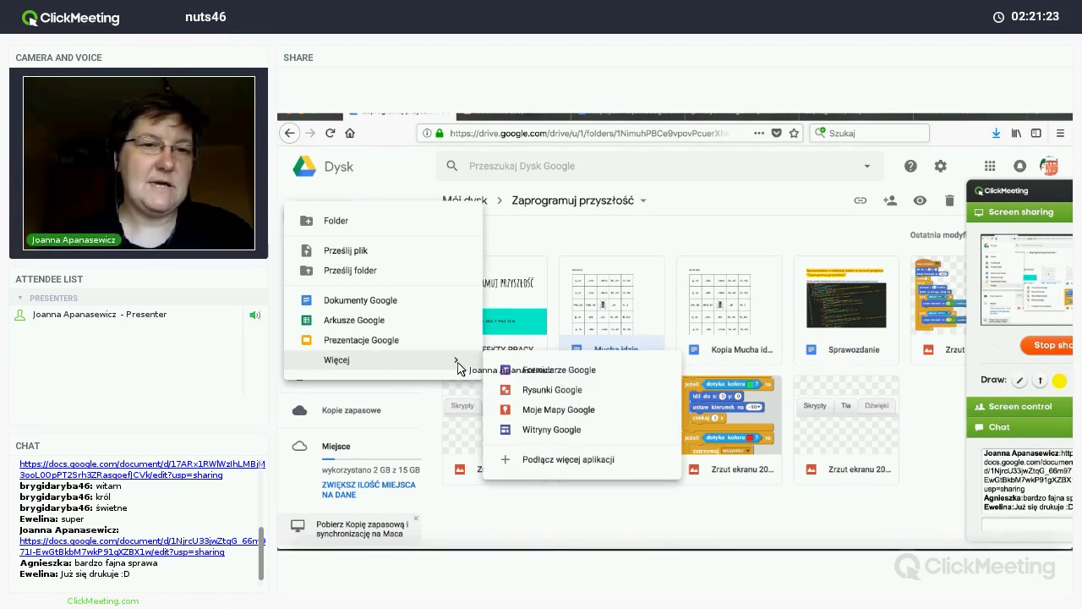
{"action": "left_click", "coordinate": [533, 375]}
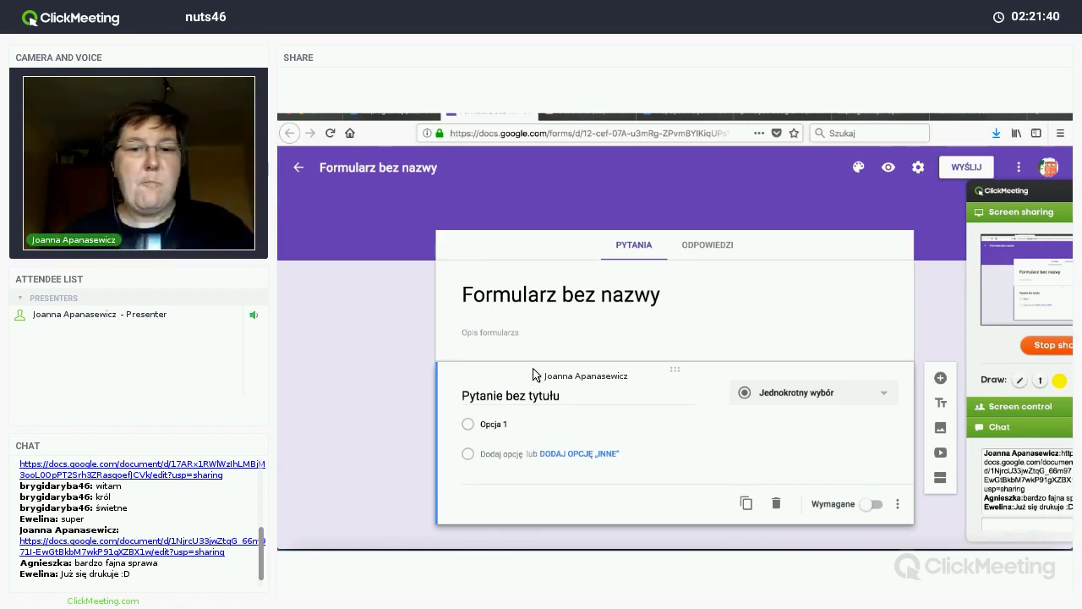
Step: Rename the form 'Wszystko o Was' and check its Responses page showing 0 responses
{"action": "left_click", "coordinate": [610, 298]}
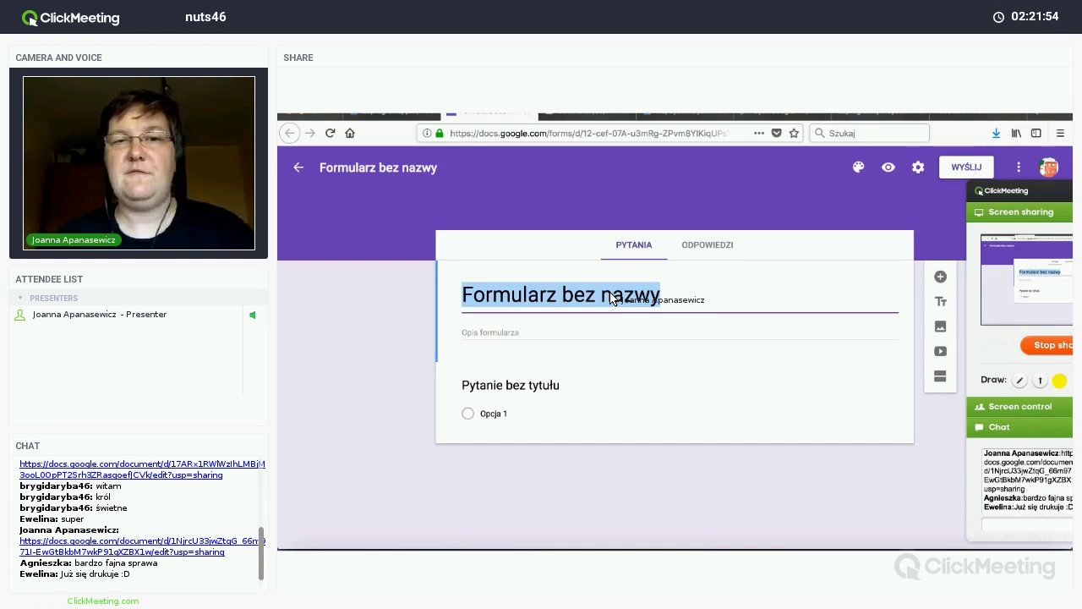
{"action": "type", "text": "Ws"}
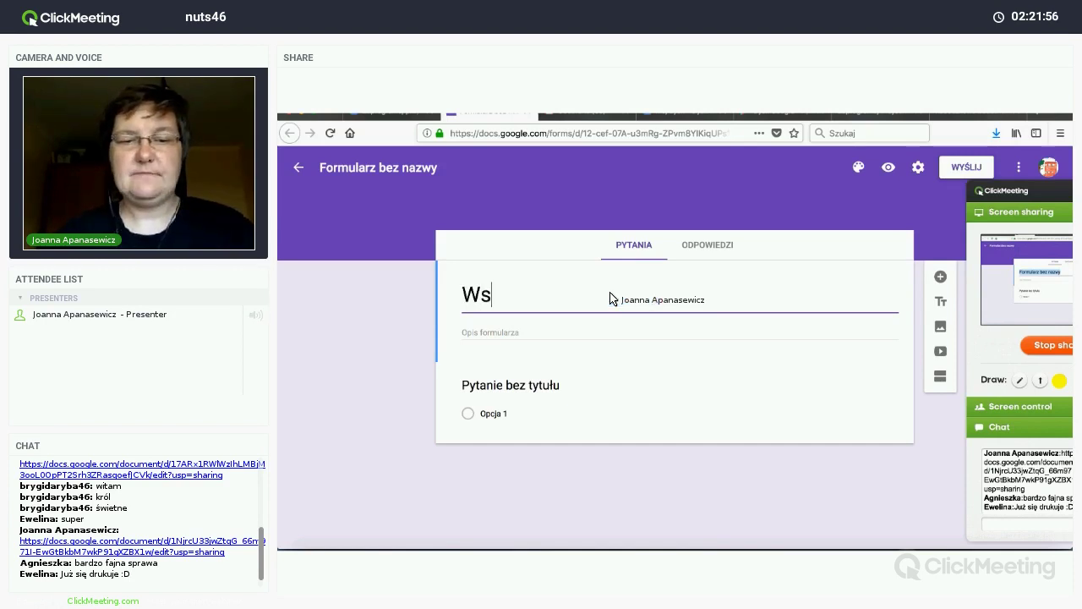
{"action": "type", "text": "zystko o Was"}
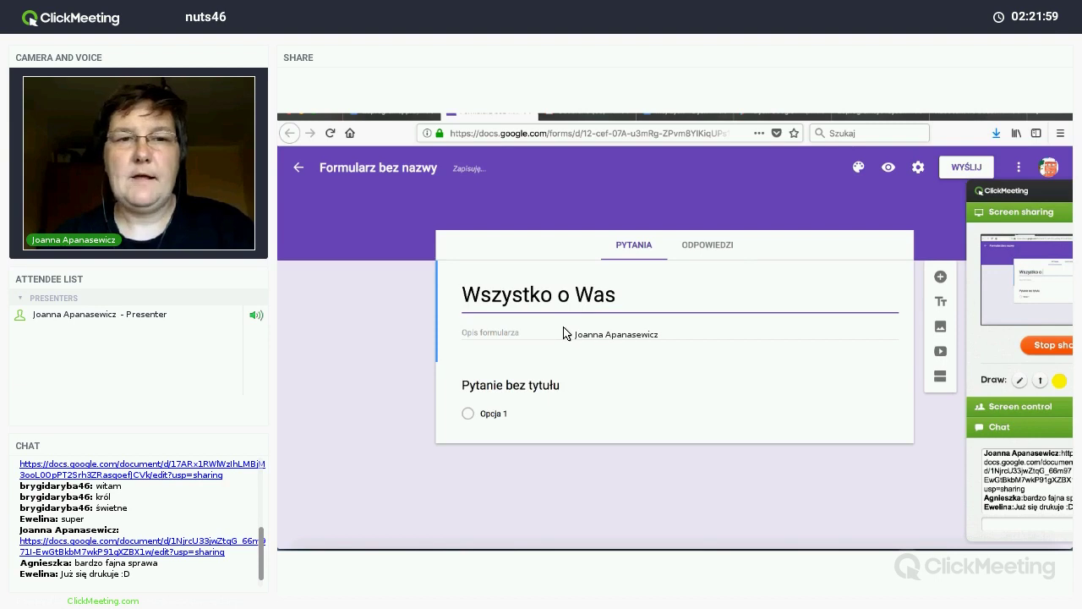
{"action": "left_click", "coordinate": [565, 332]}
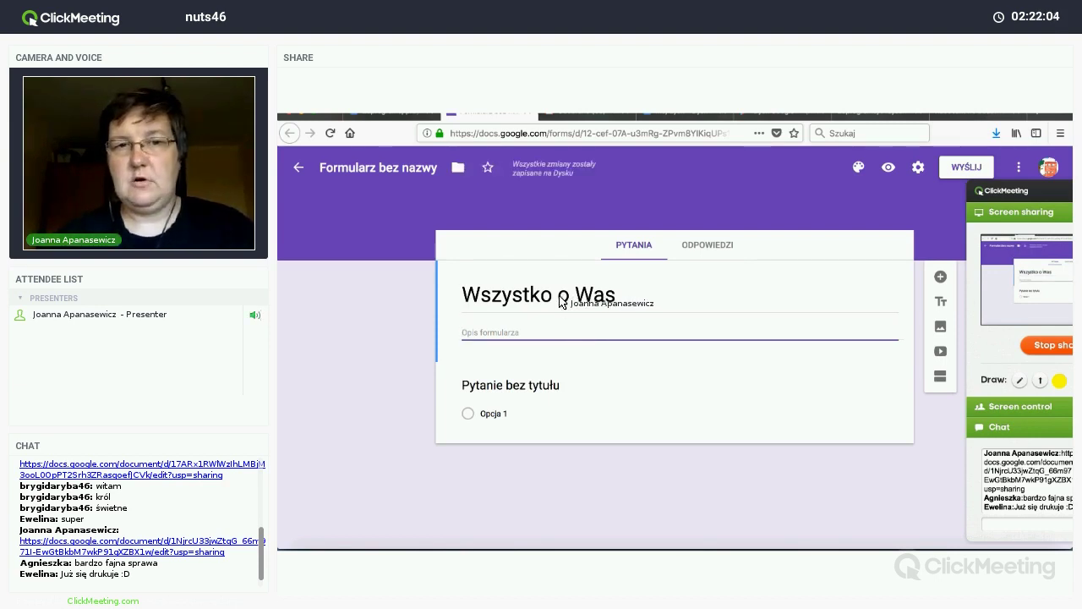
{"action": "triple_click", "coordinate": [555, 311]}
{"action": "left_click", "coordinate": [543, 335]}
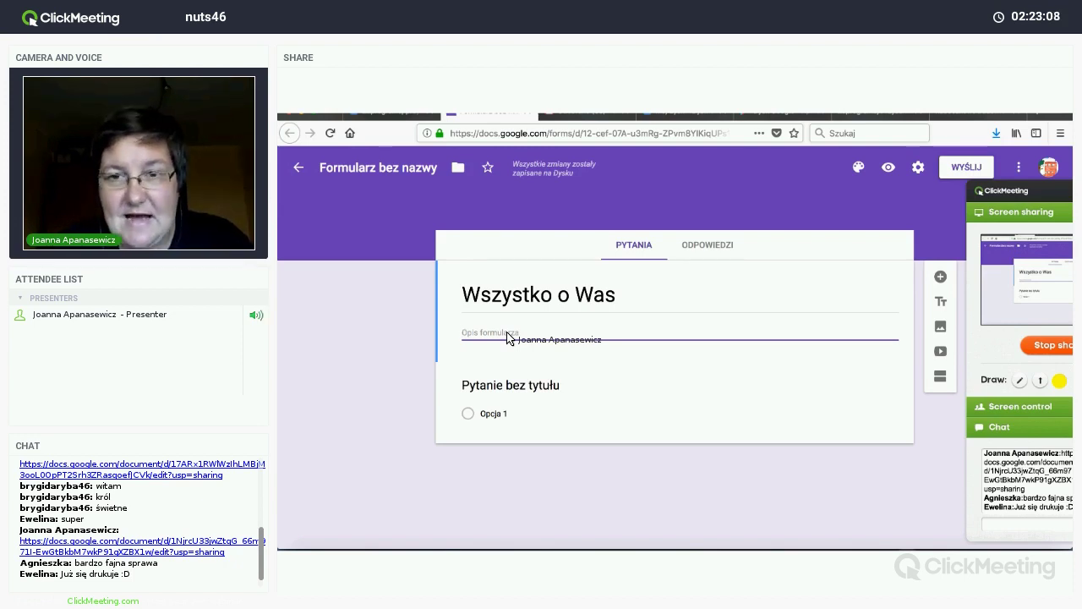
{"action": "left_click", "coordinate": [706, 245]}
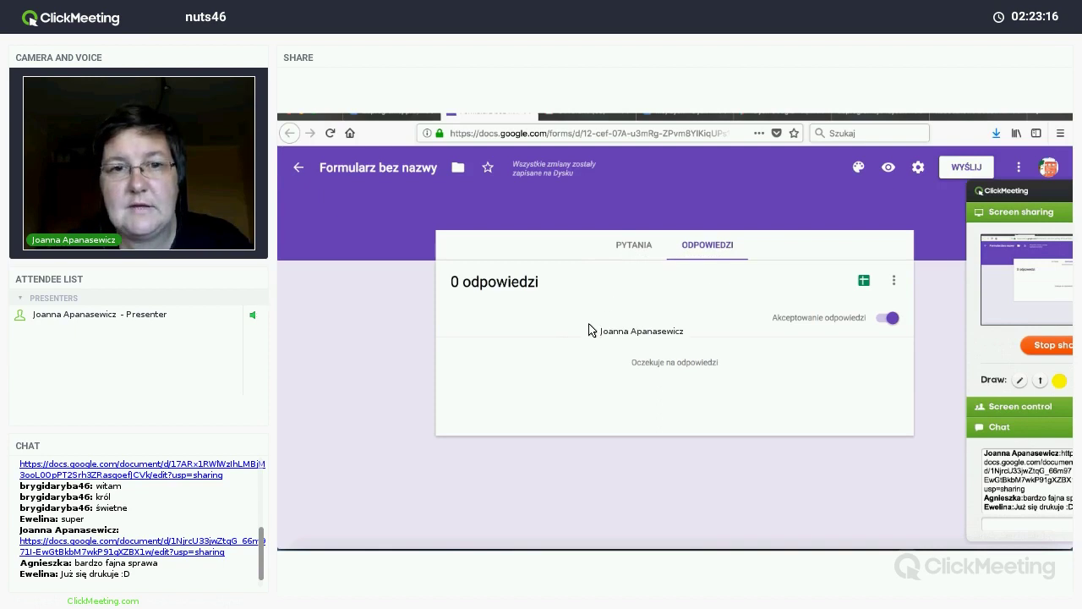
{"action": "left_click", "coordinate": [634, 250]}
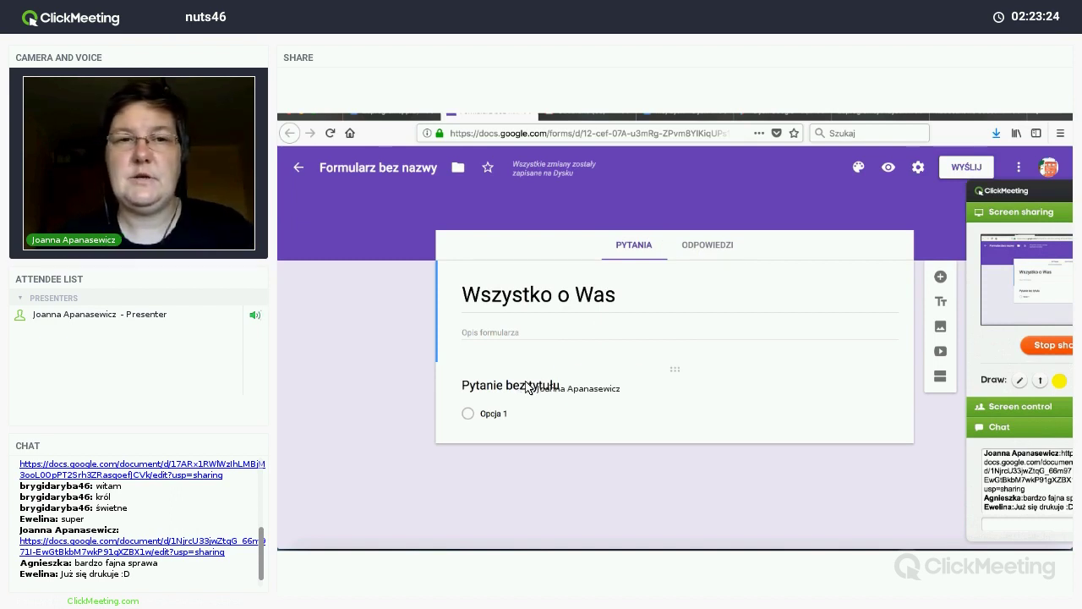
{"action": "left_click", "coordinate": [985, 196]}
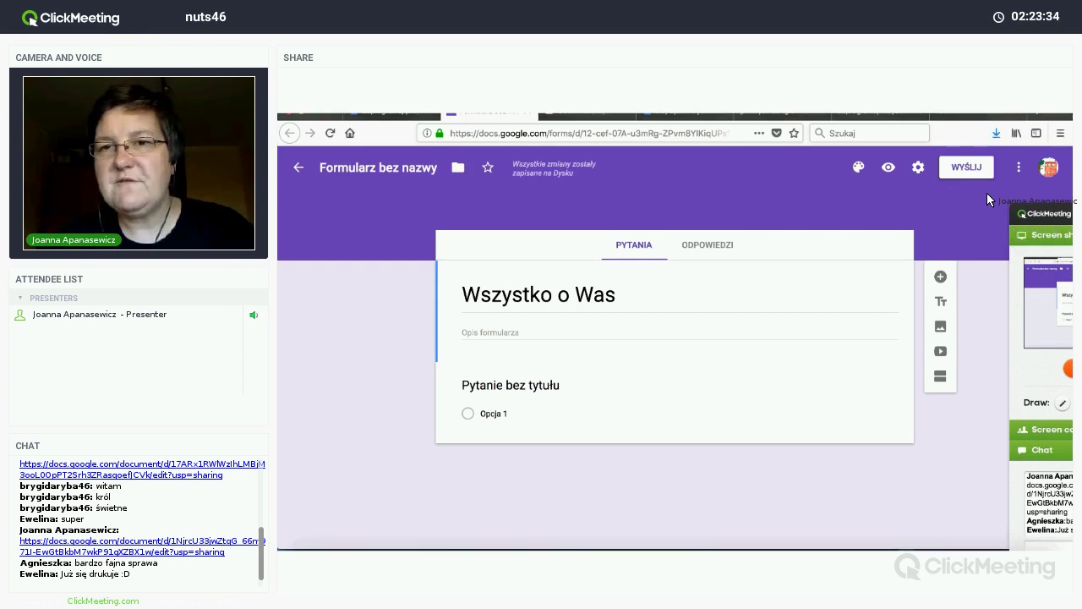
{"action": "left_click", "coordinate": [858, 167]}
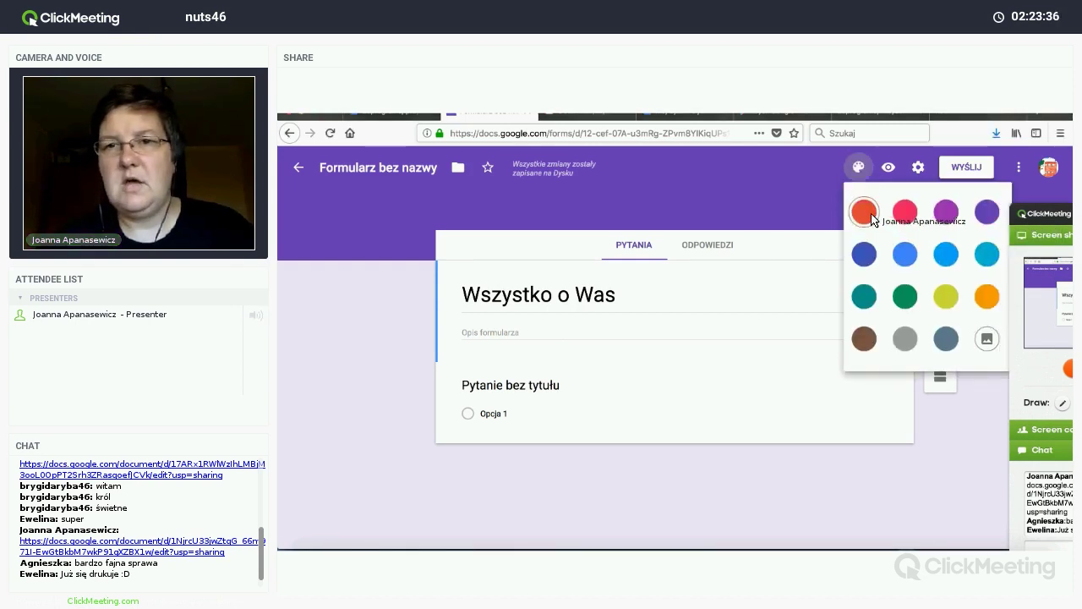
Step: Try orange-red and pink theme colours, then settle on a yellow-green form theme
{"action": "left_click", "coordinate": [863, 209]}
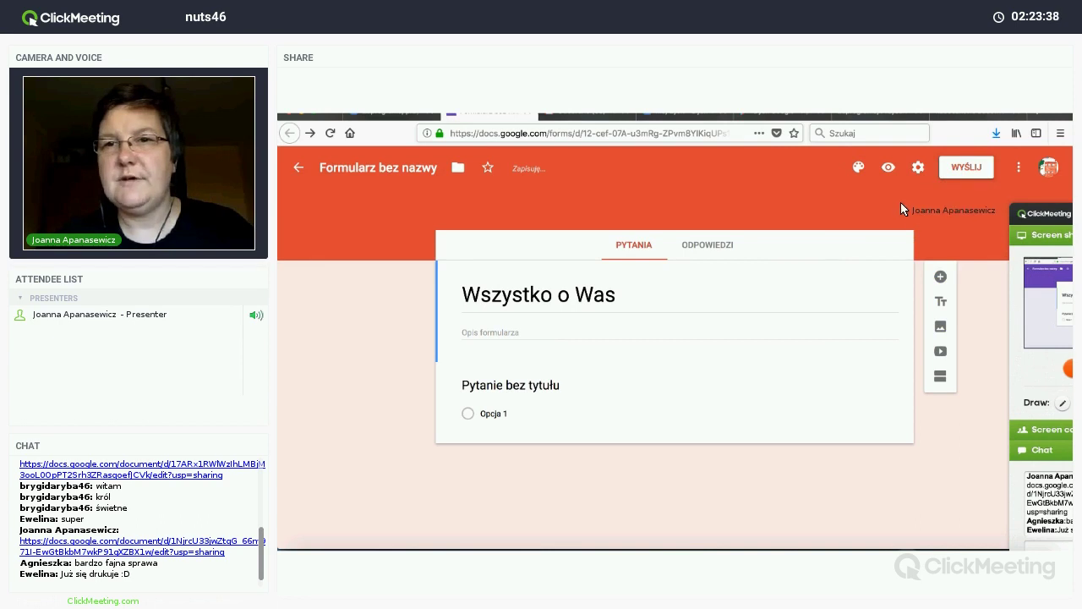
{"action": "left_click", "coordinate": [858, 167]}
{"action": "left_click", "coordinate": [903, 208]}
{"action": "left_click", "coordinate": [858, 167]}
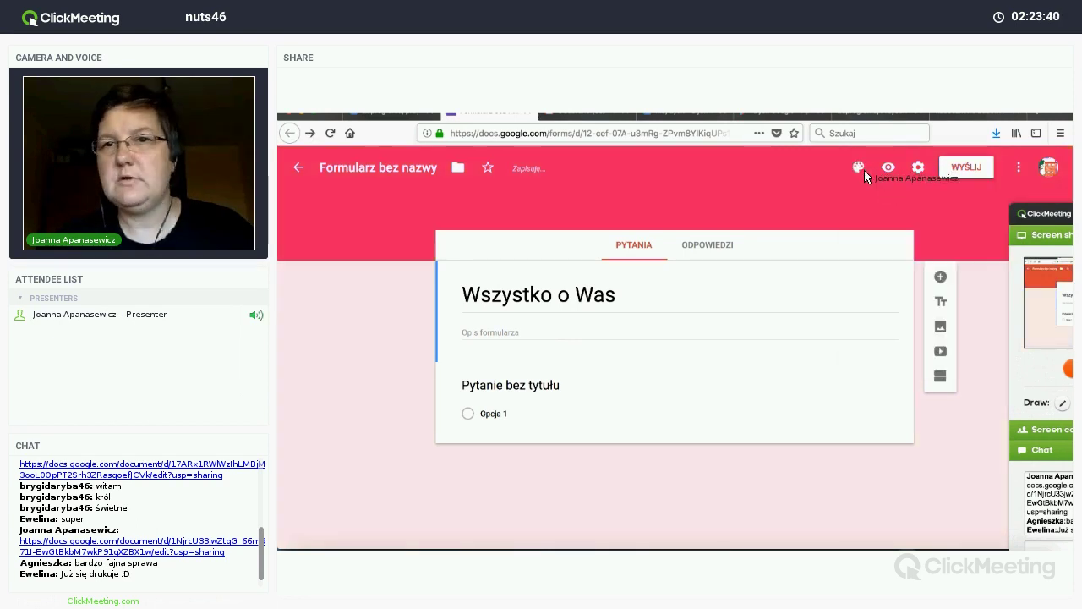
{"action": "left_click", "coordinate": [947, 294]}
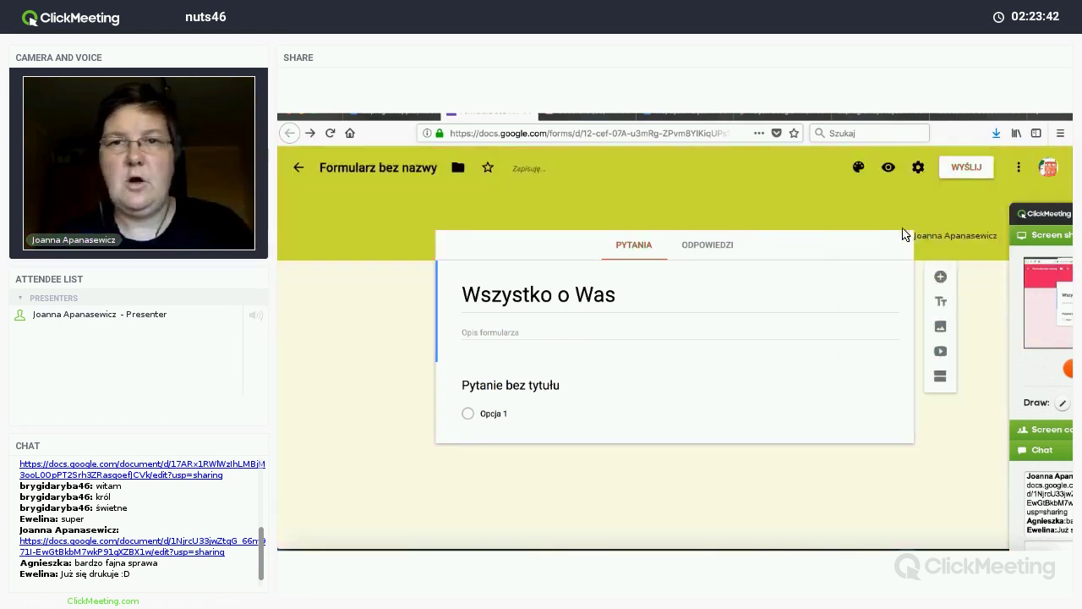
{"action": "left_click", "coordinate": [858, 167]}
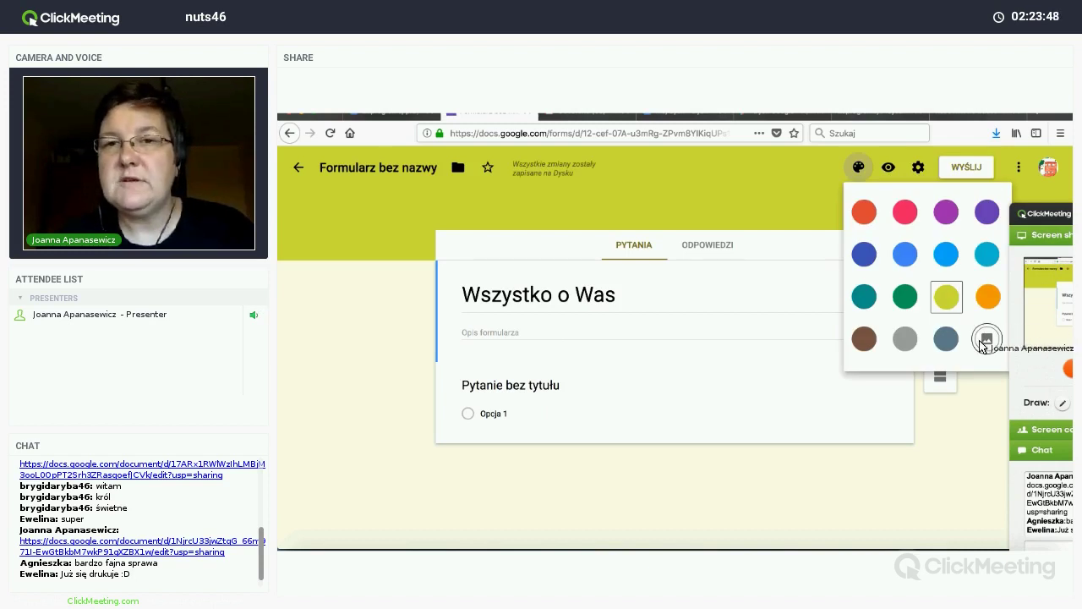
Step: Apply the clover-leaf header image from the Ilustracje themes to the form
{"action": "left_click", "coordinate": [987, 339]}
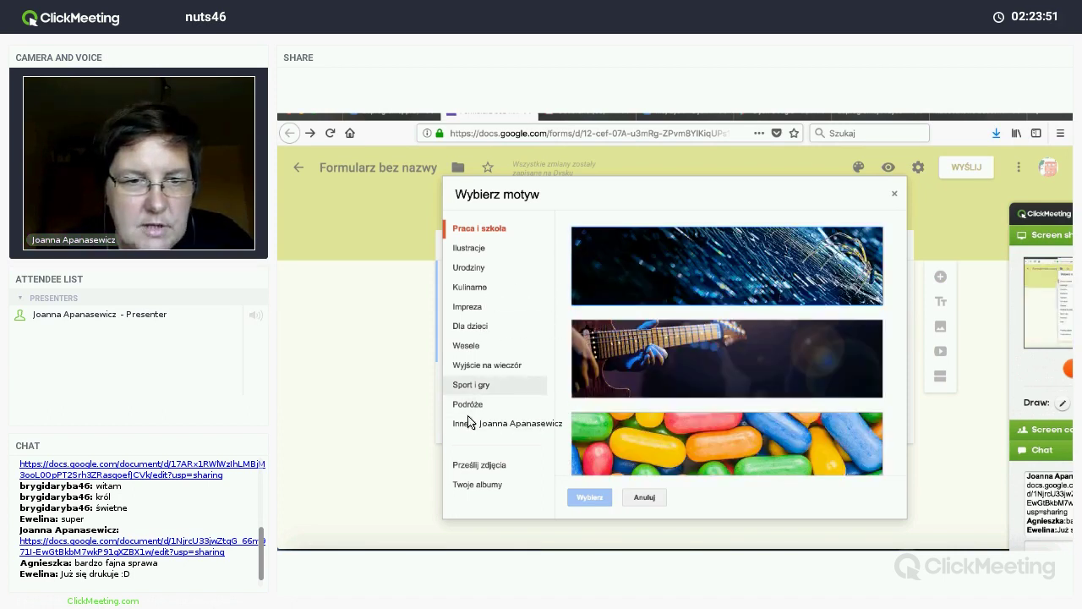
{"action": "left_click", "coordinate": [470, 248]}
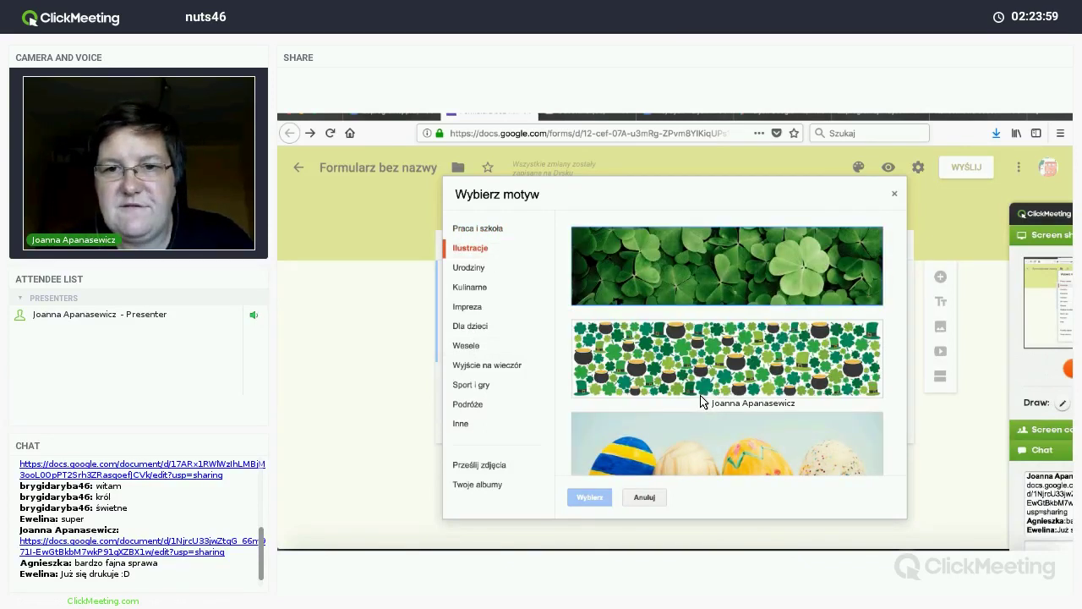
{"action": "scroll", "coordinate": [700, 395], "scroll_direction": "down", "scroll_amount": 5}
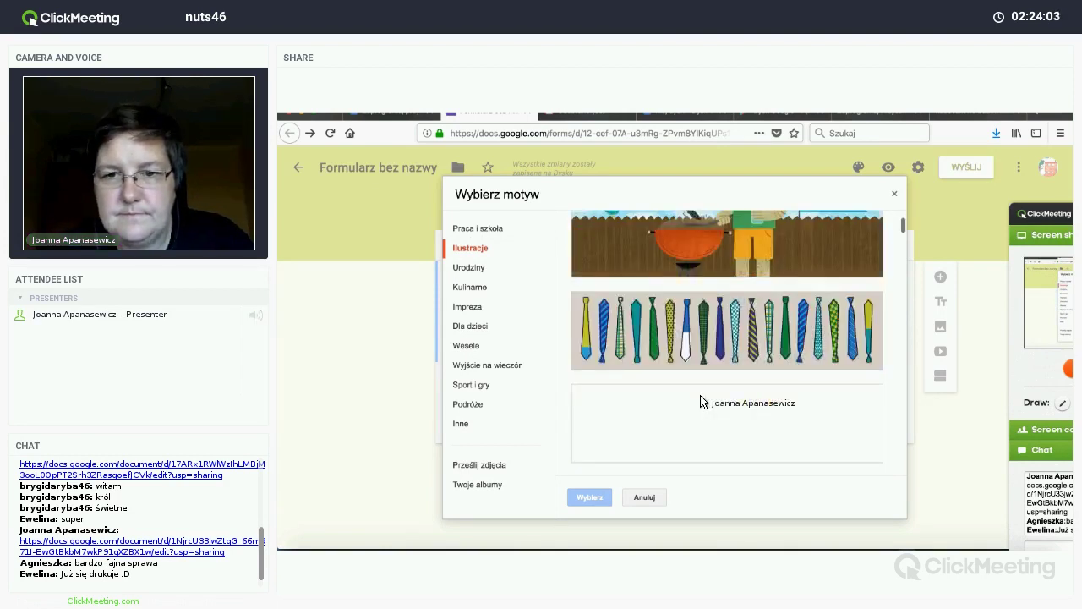
{"action": "scroll", "coordinate": [700, 402], "scroll_direction": "down", "scroll_amount": 6}
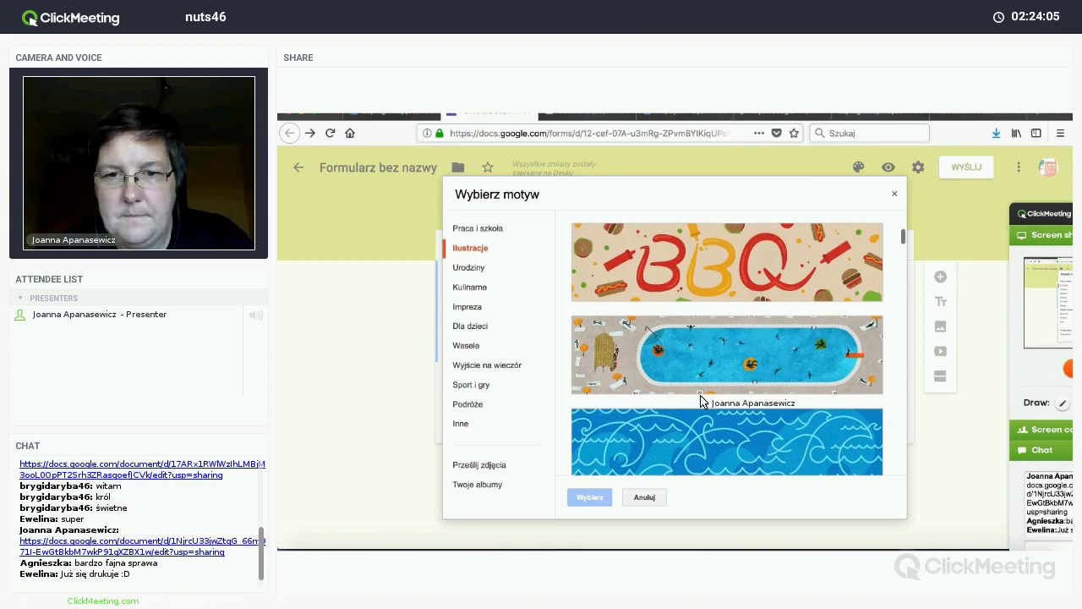
{"action": "scroll", "coordinate": [700, 400], "scroll_direction": "down", "scroll_amount": 1}
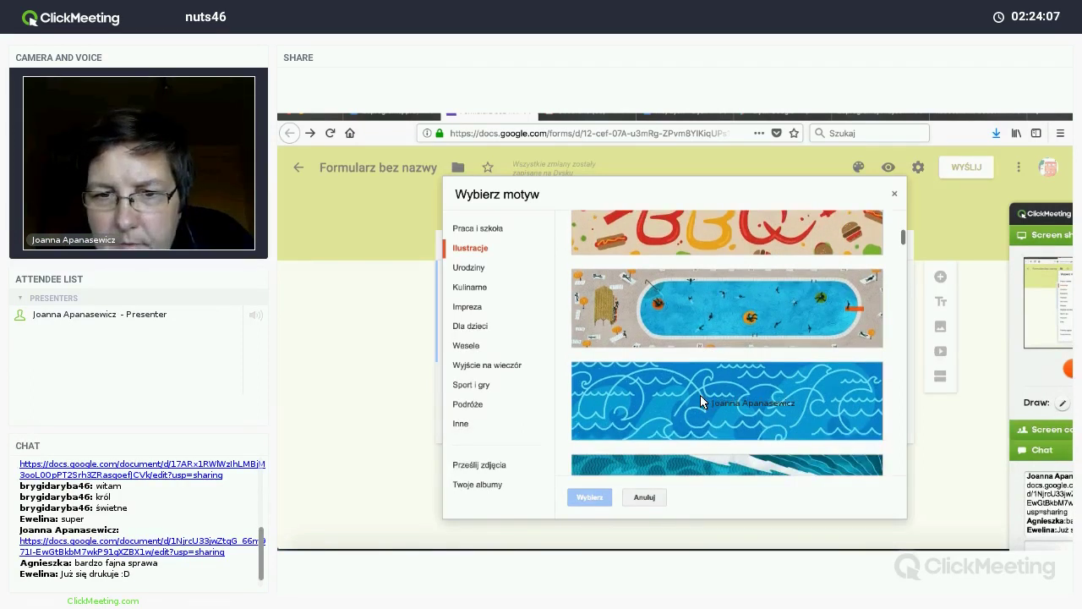
{"action": "scroll", "coordinate": [700, 395], "scroll_direction": "down", "scroll_amount": 8}
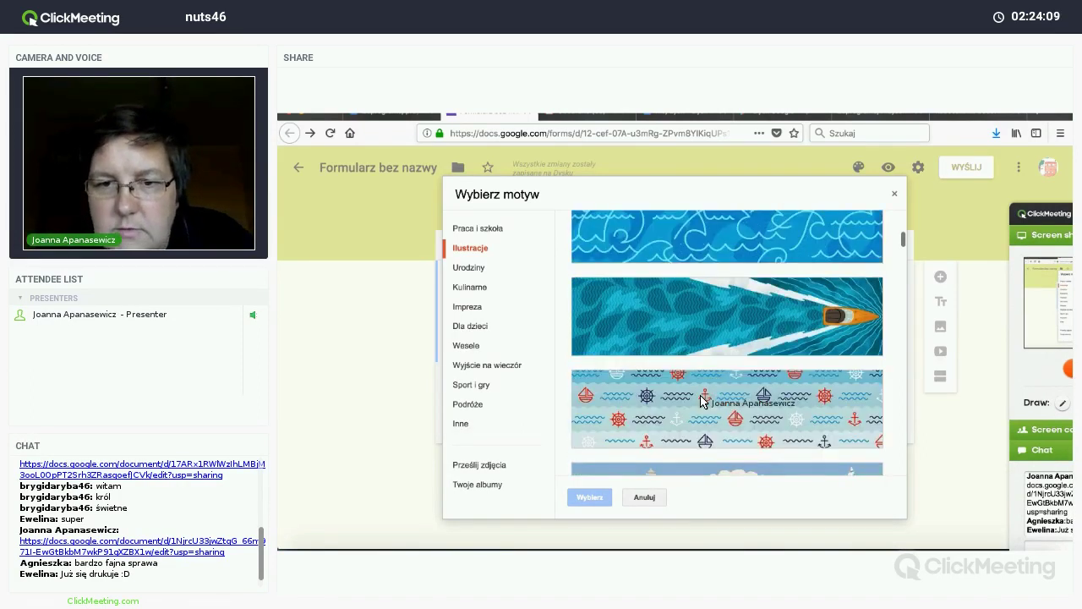
{"action": "scroll", "coordinate": [700, 394], "scroll_direction": "down", "scroll_amount": 10}
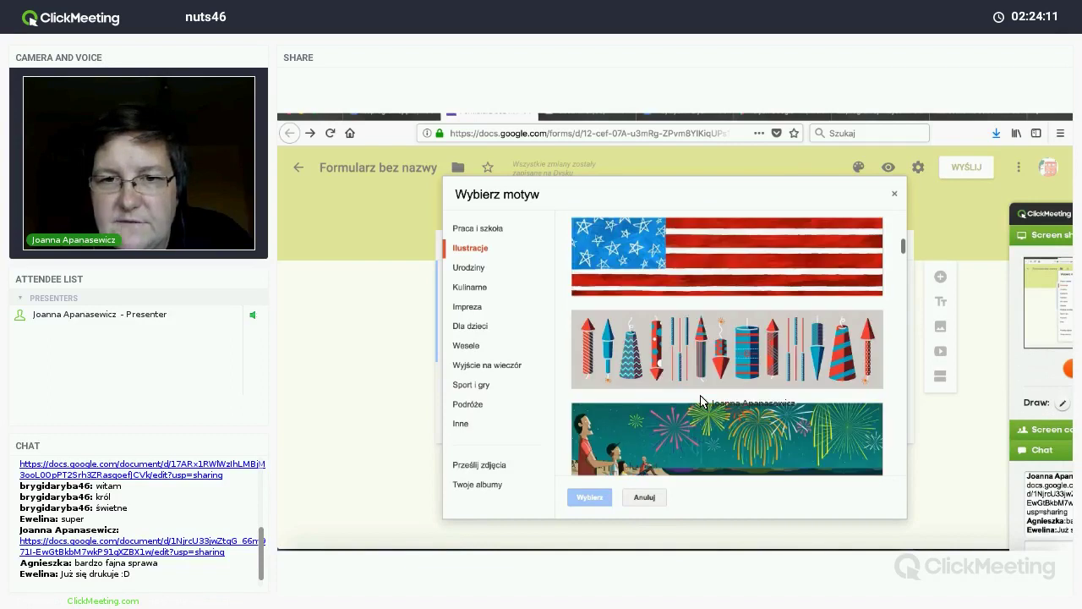
{"action": "scroll", "coordinate": [701, 396], "scroll_direction": "up", "scroll_amount": 15}
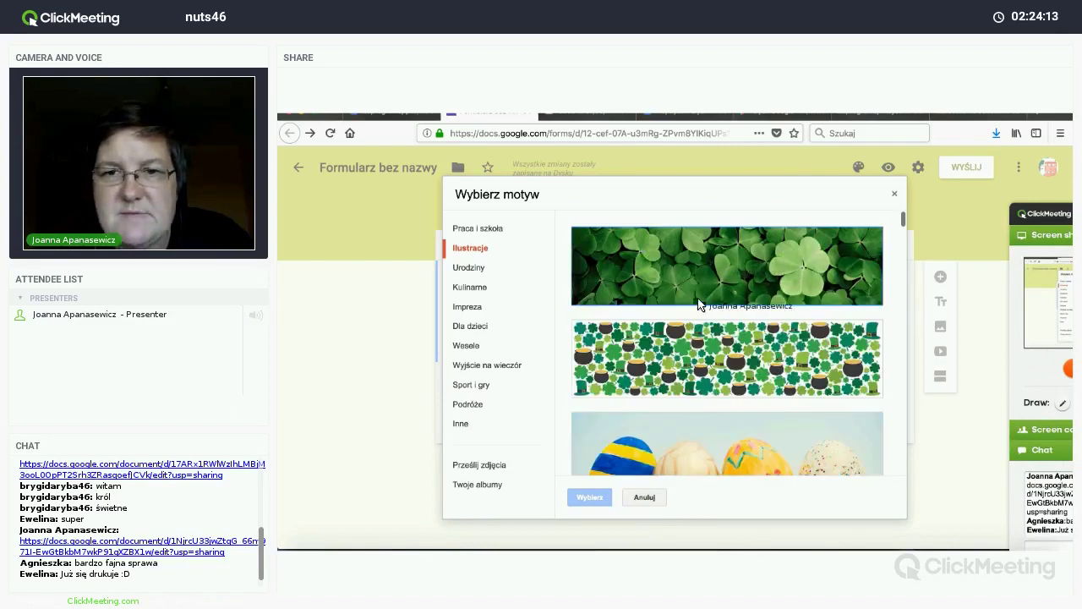
{"action": "left_click", "coordinate": [723, 270]}
{"action": "left_click", "coordinate": [592, 499]}
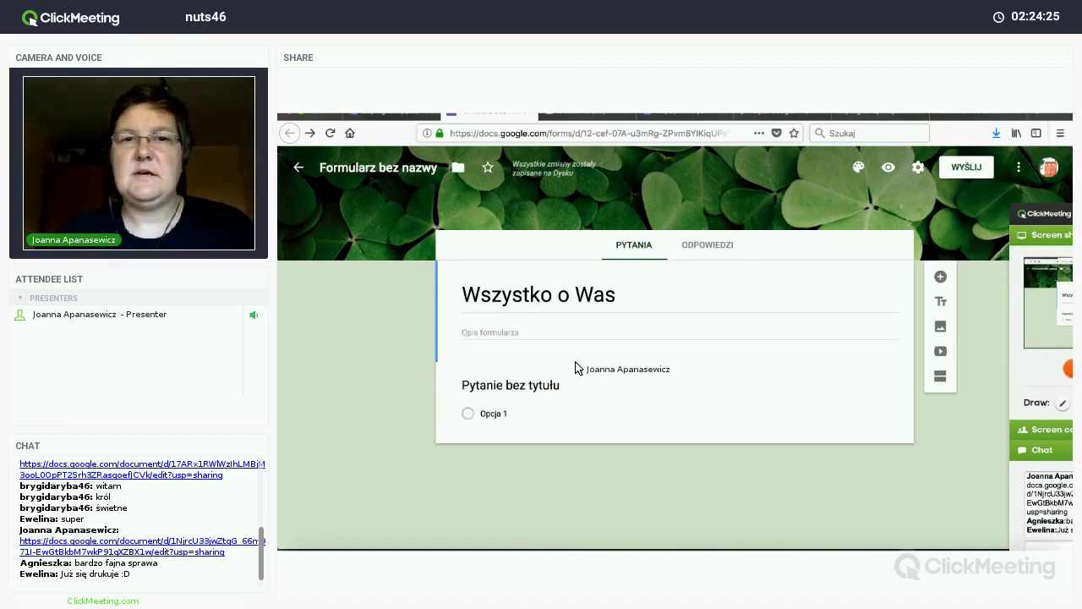
Step: Title the first question 'Jaka jest Twoja płeć' with answer options Kobieta and Mężczyzna
{"action": "left_click", "coordinate": [545, 390]}
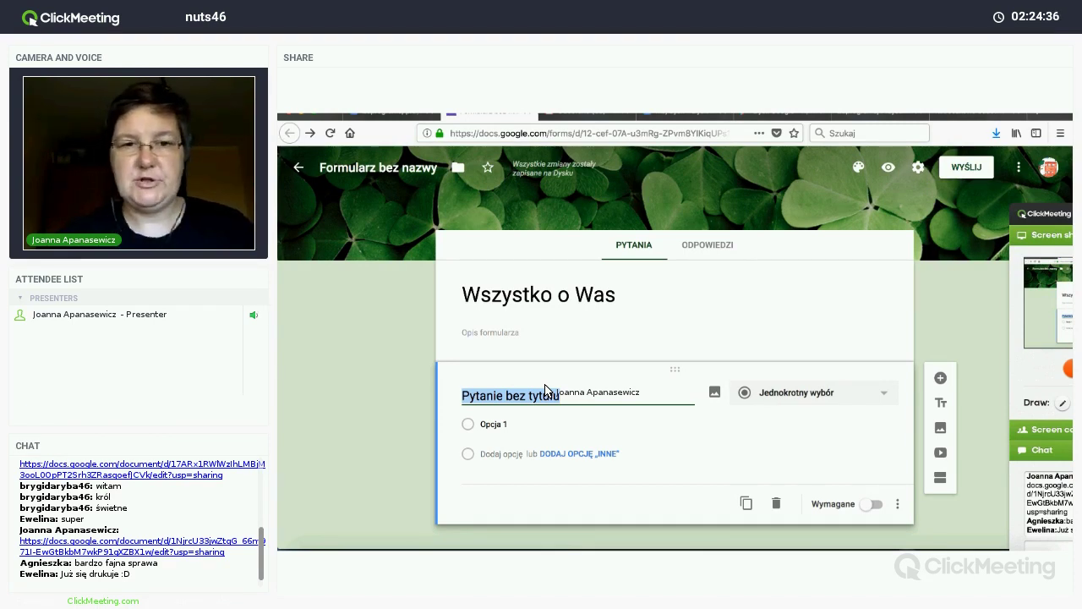
{"action": "type", "text": "Jak"}
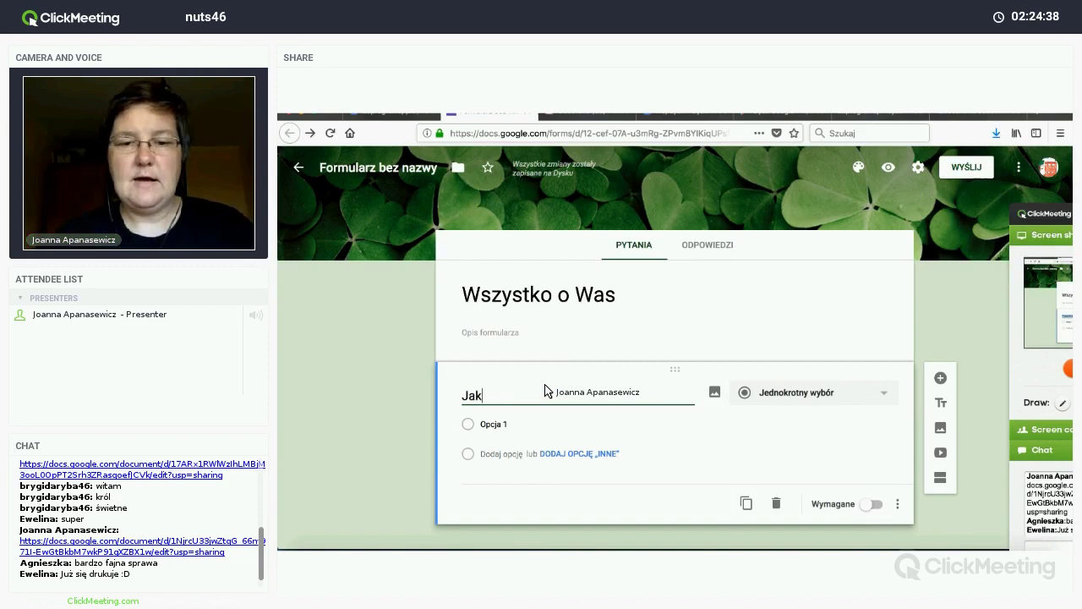
{"action": "type", "text": "a jest Twoja p"}
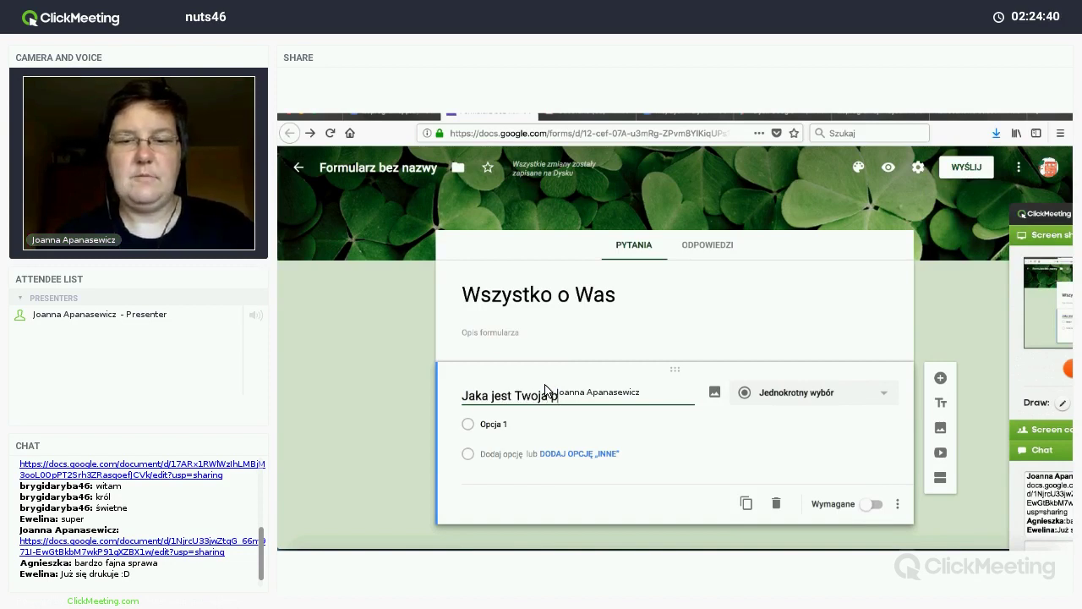
{"action": "type", "text": "łeć"}
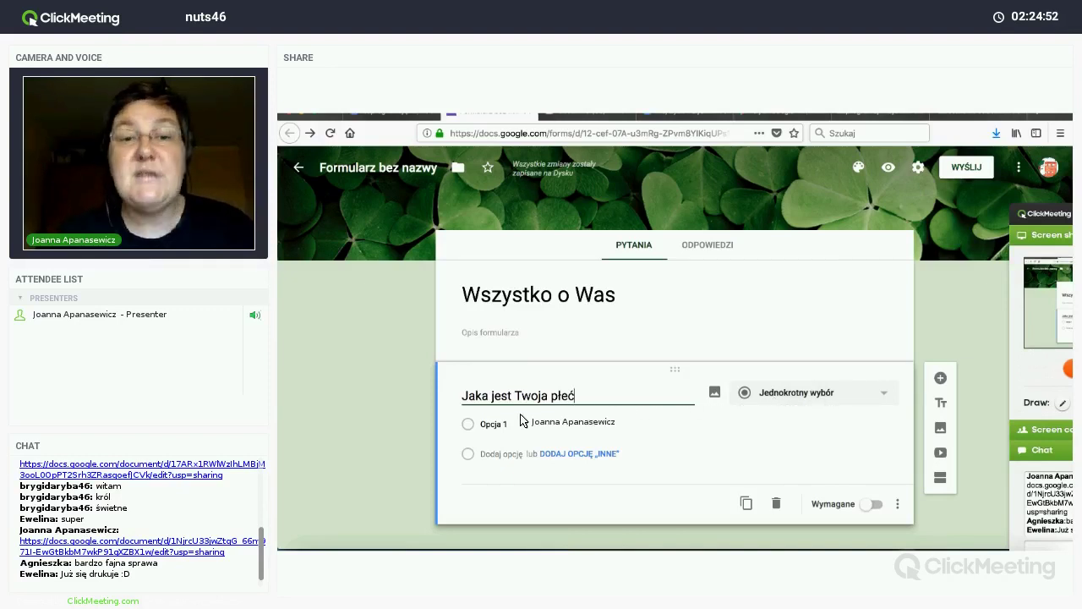
{"action": "left_click", "coordinate": [490, 431]}
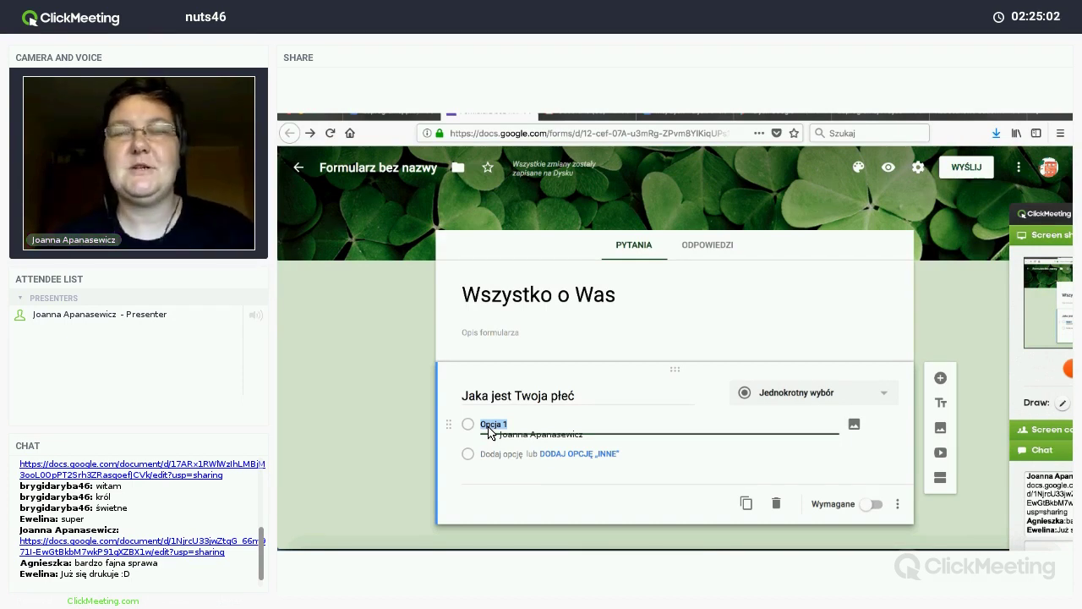
{"action": "type", "text": "bieta"}
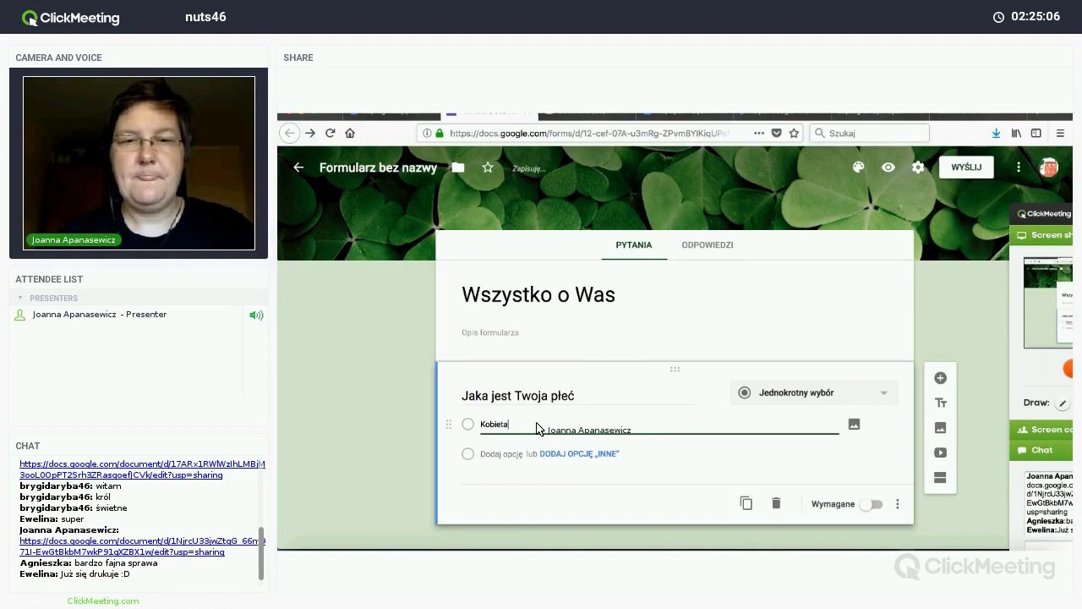
{"action": "key", "text": "Return"}
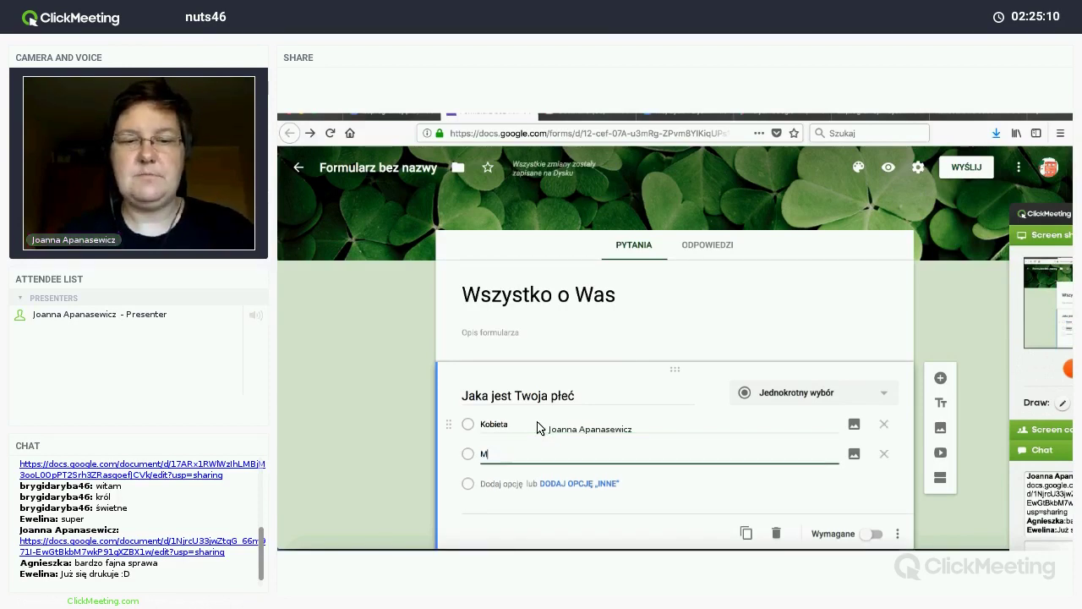
{"action": "type", "text": "Mężczyzna"}
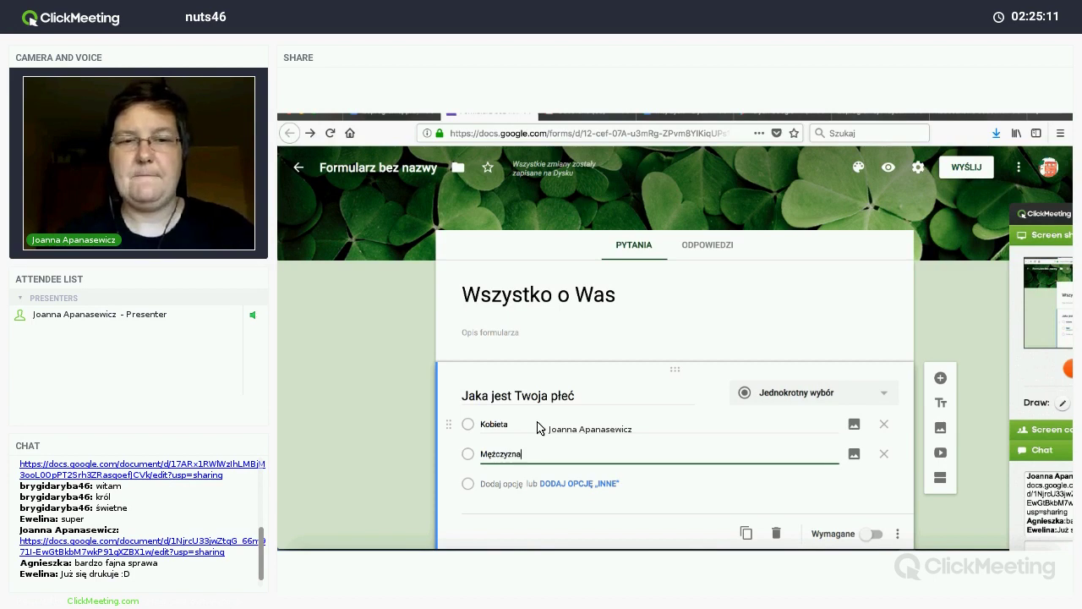
{"action": "scroll", "coordinate": [538, 427], "scroll_direction": "down", "scroll_amount": 1}
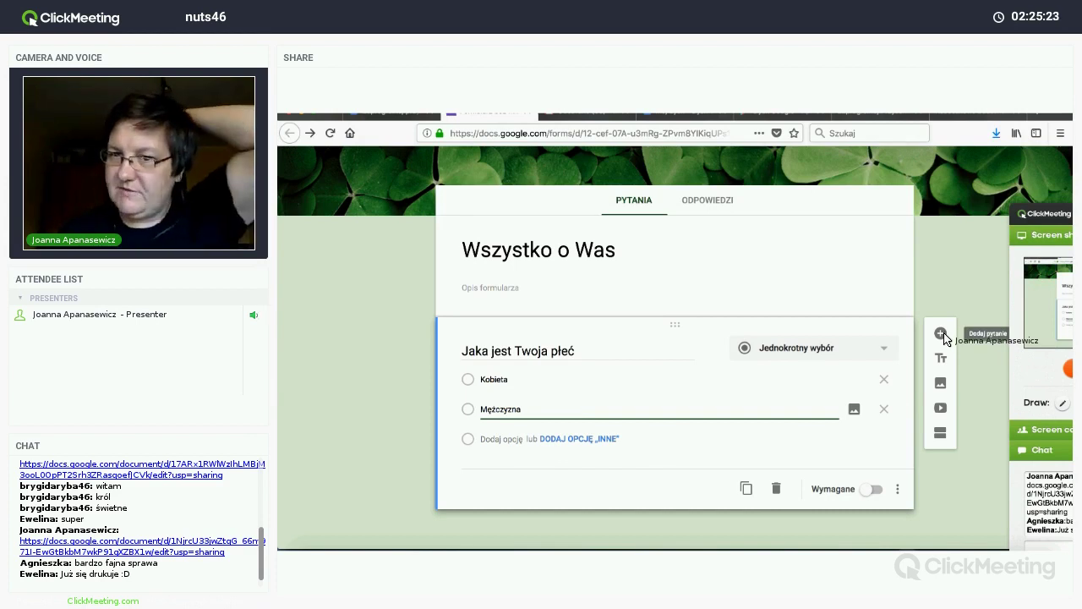
Step: Add question 'Podaj przedział wiekowy' with options 20-30, 31-40, 41-50 and an Inna odpowiedź answer
{"action": "left_click", "coordinate": [941, 334]}
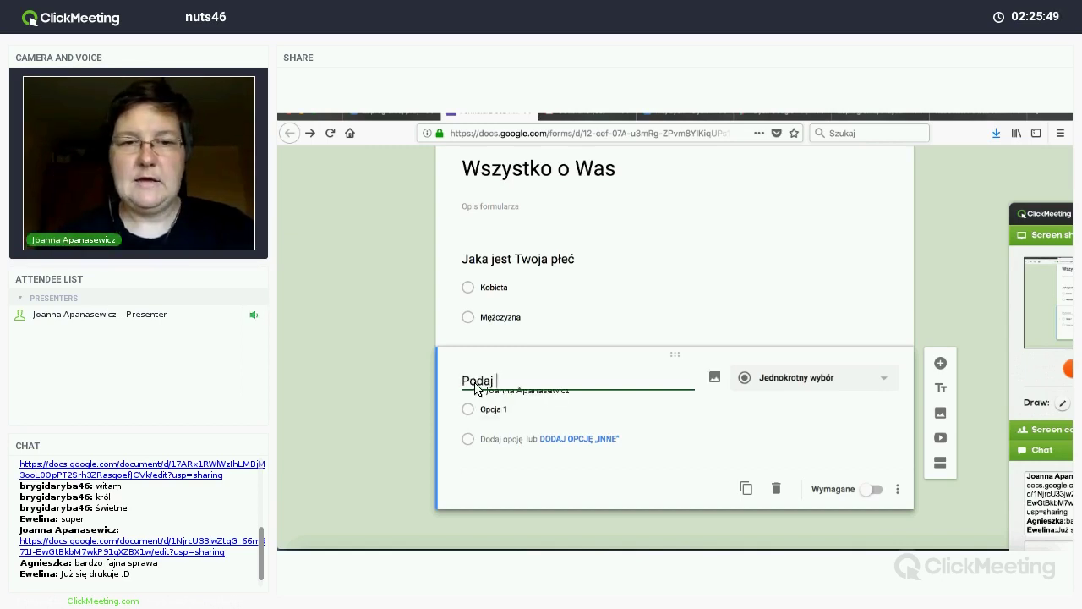
{"action": "type", "text": "przedział"}
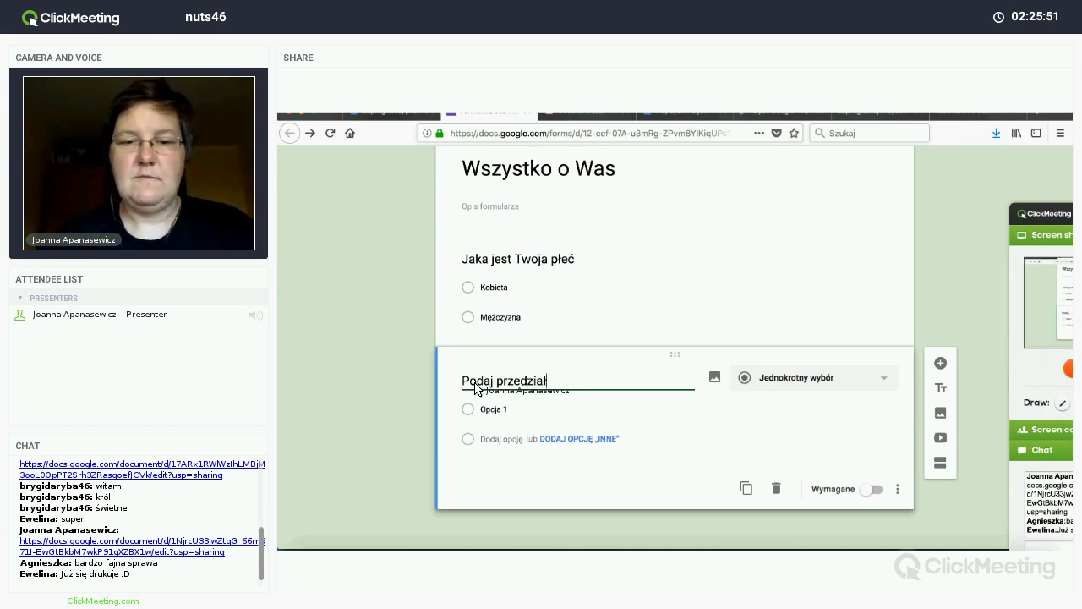
{"action": "type", "text": " wiekowy"}
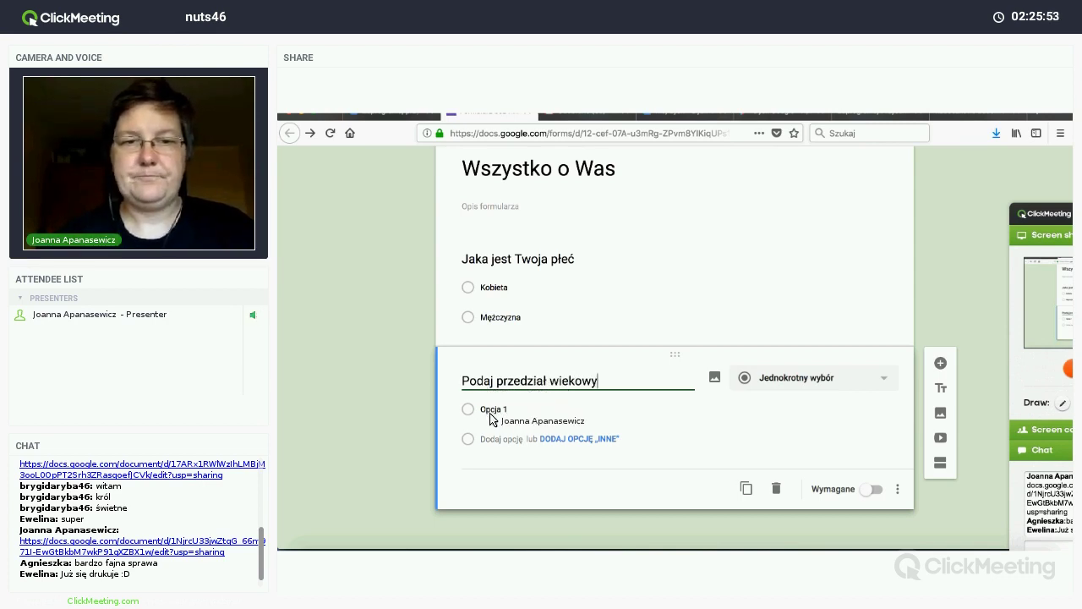
{"action": "left_click", "coordinate": [490, 414]}
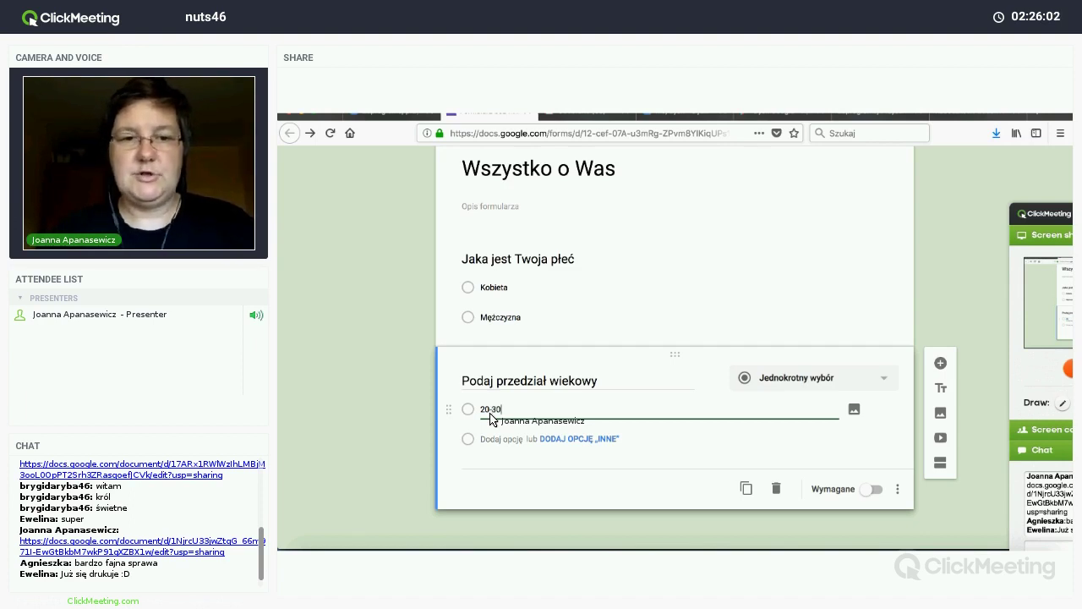
{"action": "key", "text": "Return"}
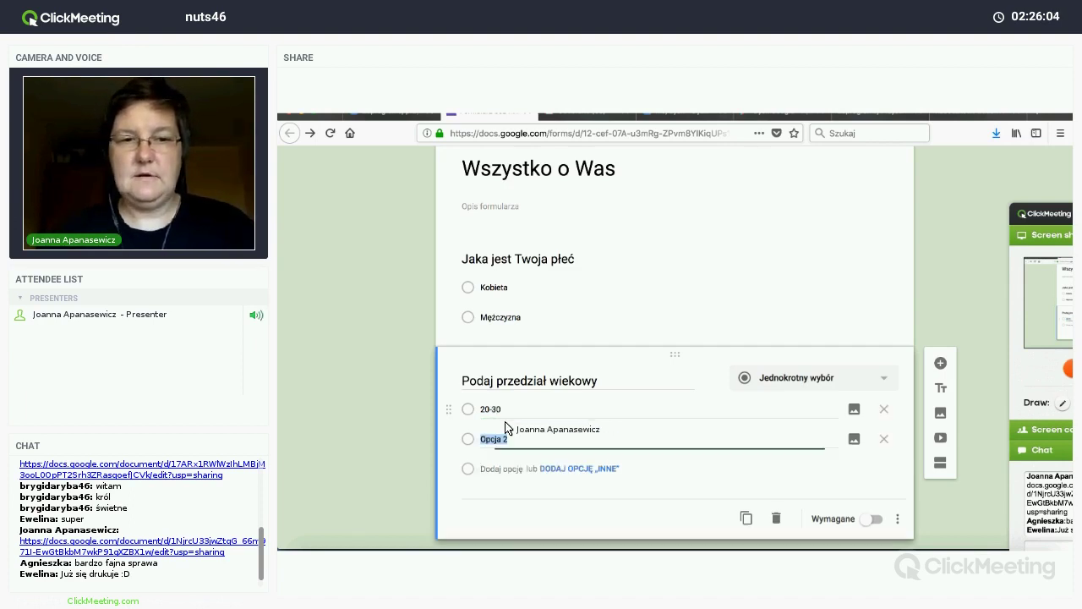
{"action": "type", "text": "3"}
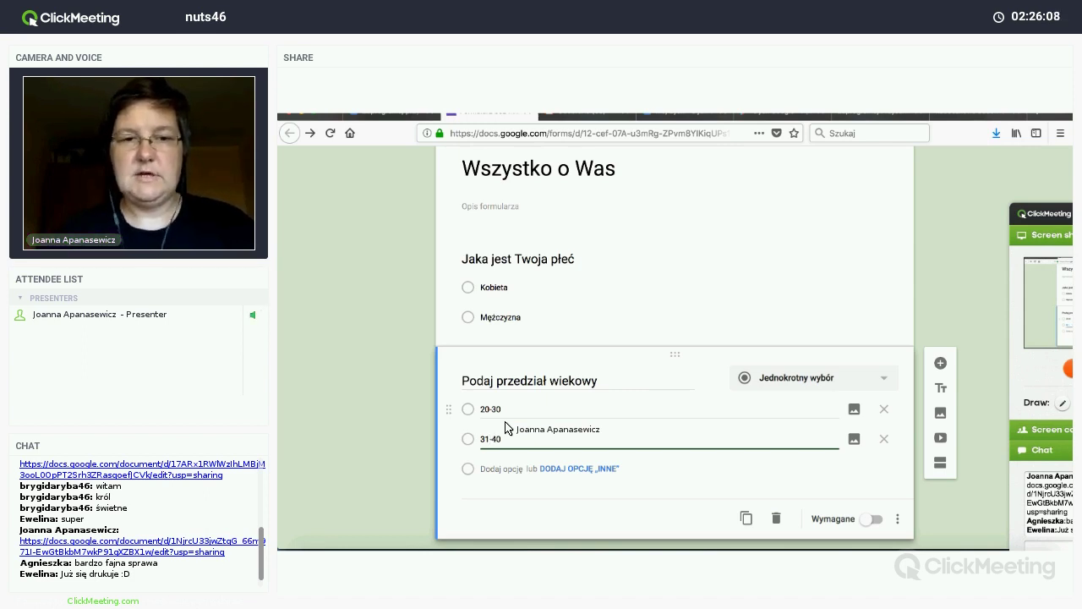
{"action": "type", "text": "1-40"}
{"action": "key", "text": "Return"}
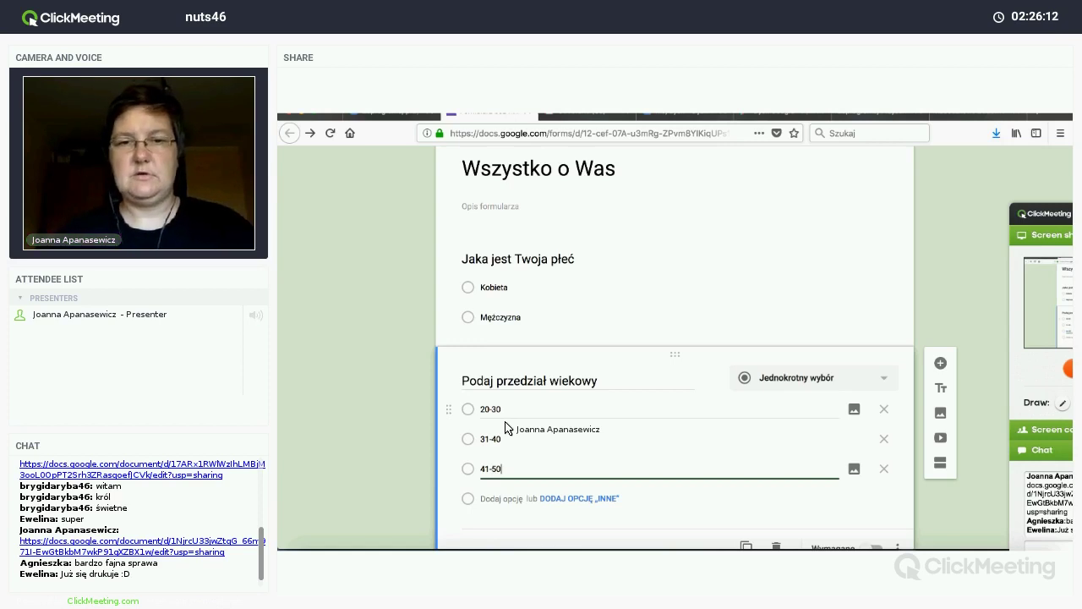
{"action": "scroll", "coordinate": [504, 428], "scroll_direction": "down", "scroll_amount": 1}
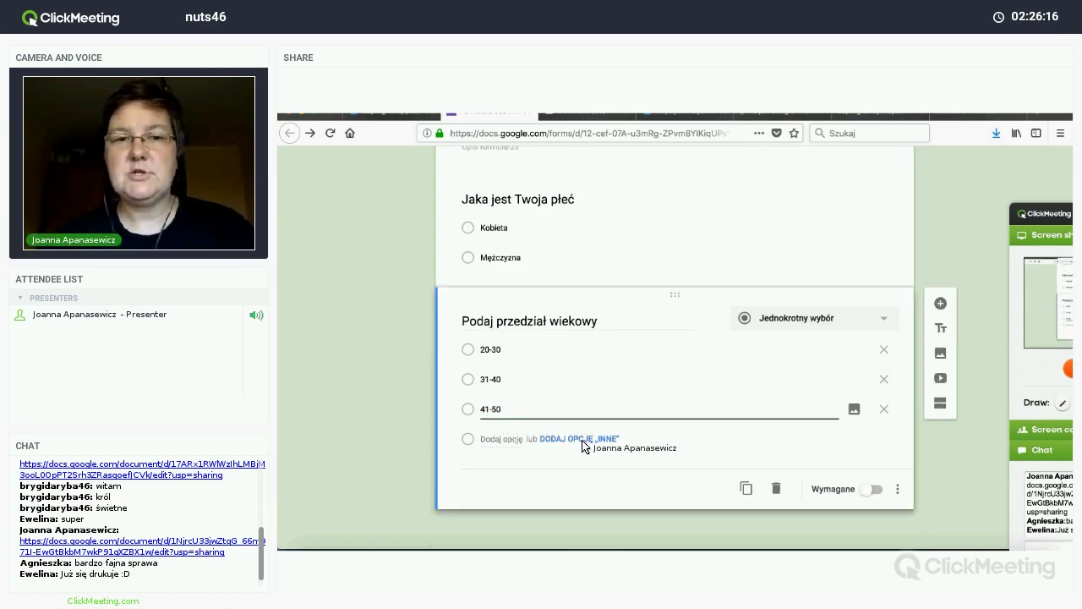
{"action": "left_click", "coordinate": [581, 441]}
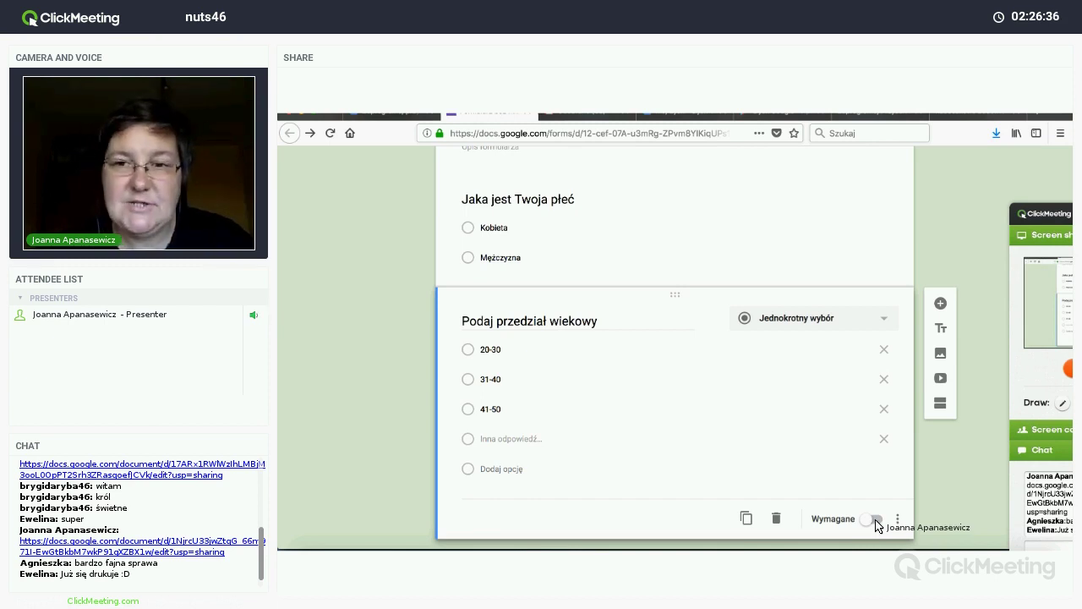
{"action": "scroll", "coordinate": [876, 522], "scroll_direction": "down", "scroll_amount": 1}
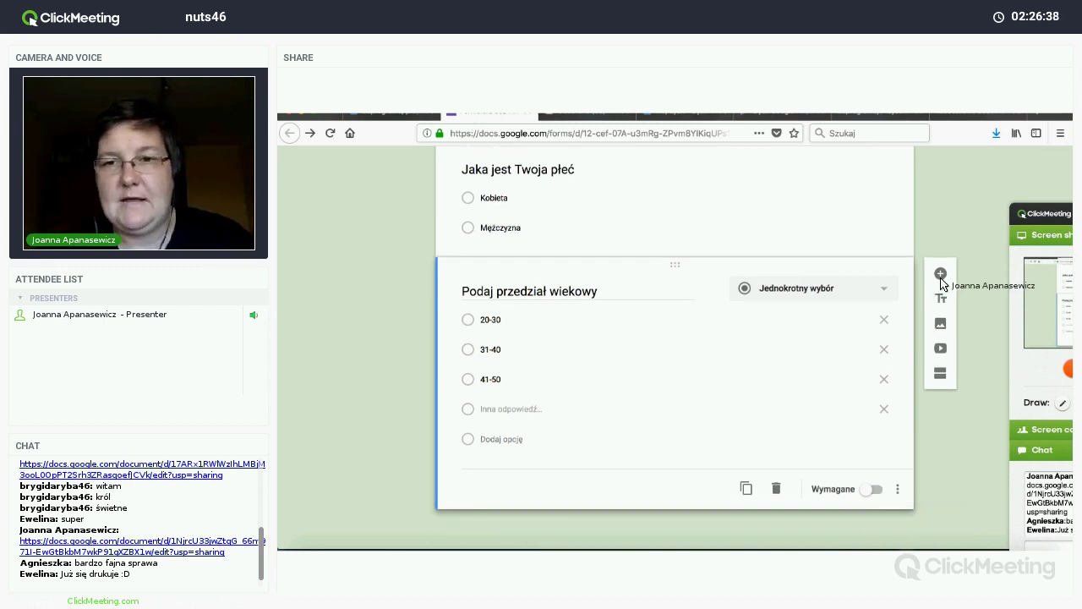
Step: Add a checkbox (Wielokrotny wybór) question titled 'Jakie lubisz owoce?'
{"action": "left_click", "coordinate": [941, 274]}
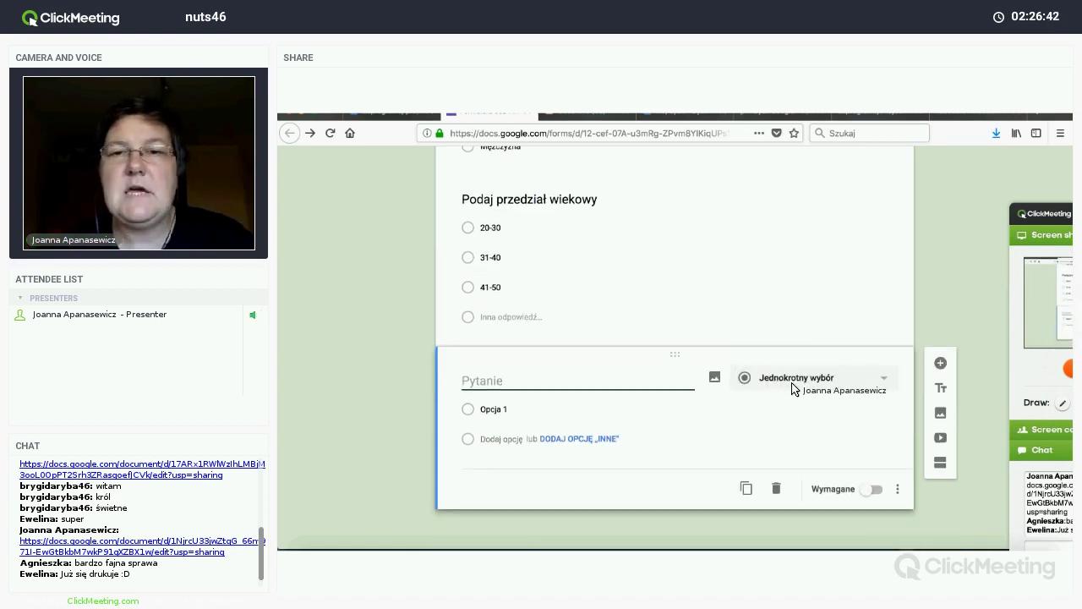
{"action": "left_click", "coordinate": [793, 380]}
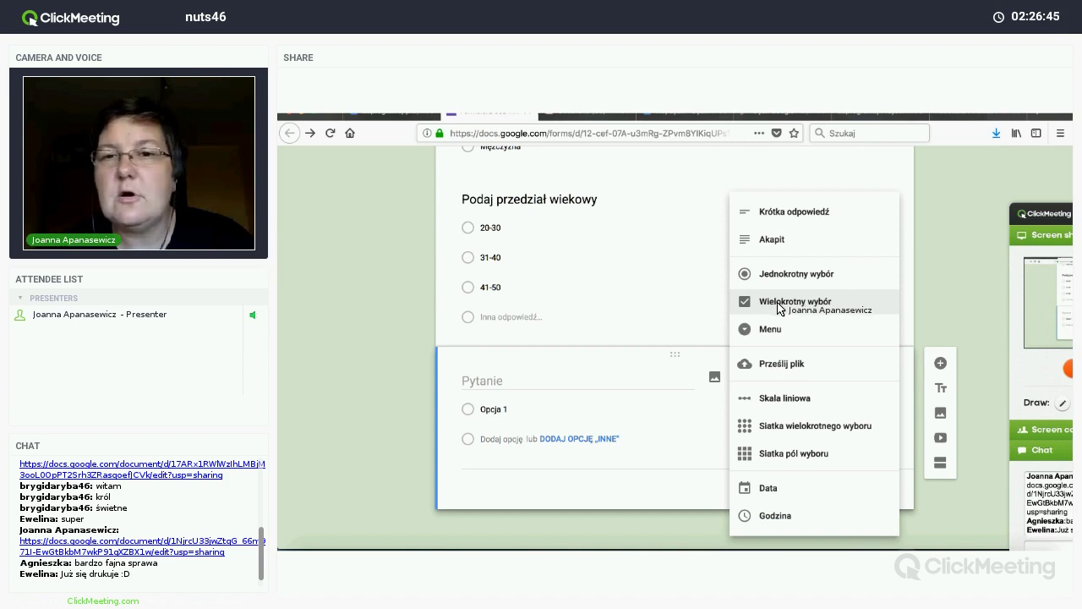
{"action": "left_click", "coordinate": [779, 308]}
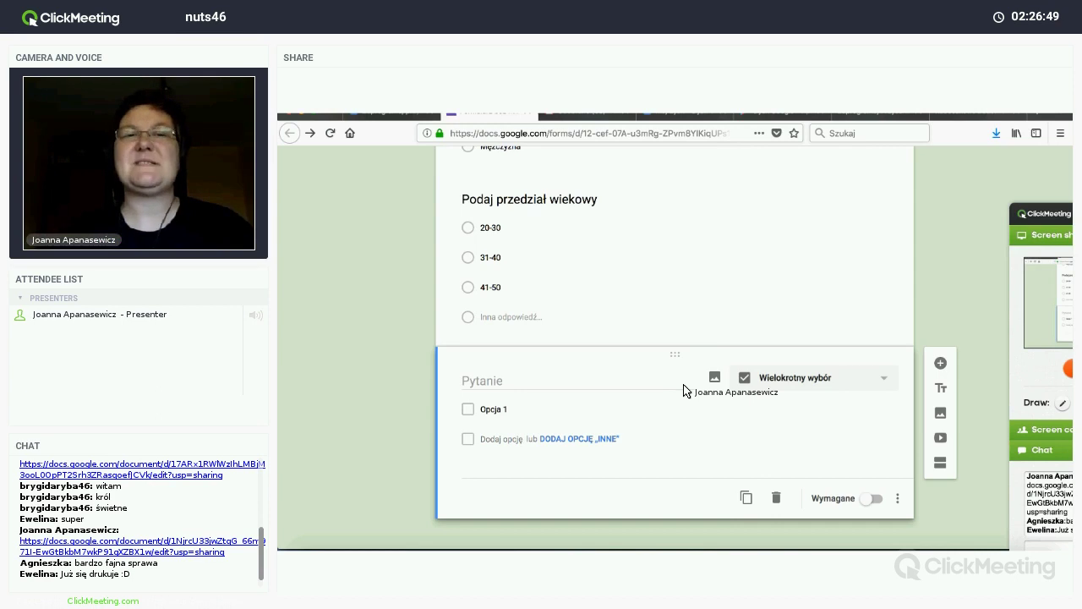
{"action": "left_click", "coordinate": [568, 387]}
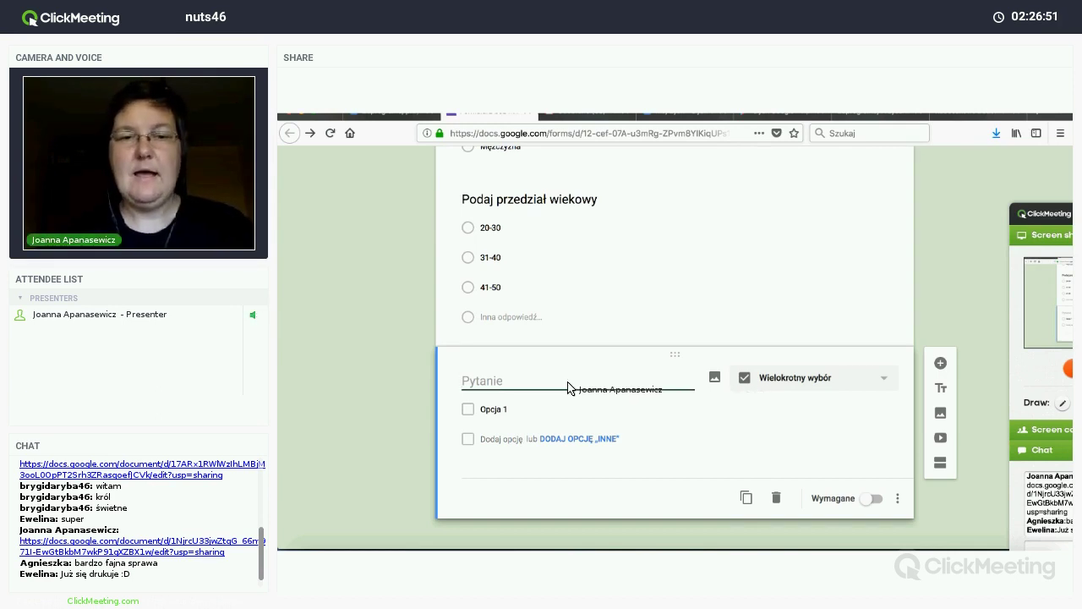
{"action": "type", "text": "Jakie"}
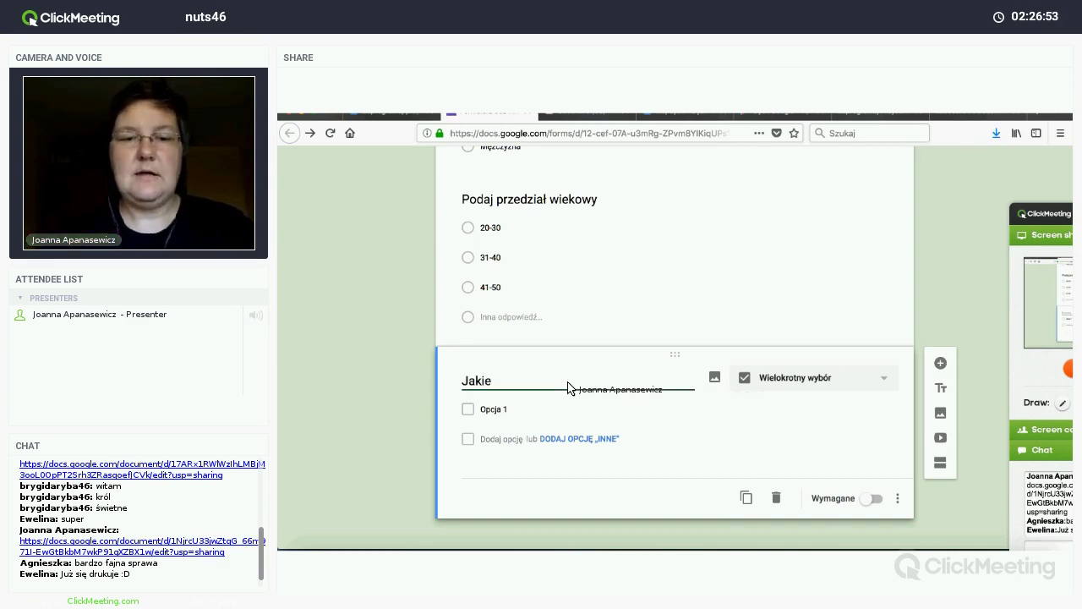
{"action": "type", "text": " lubisz owoc"}
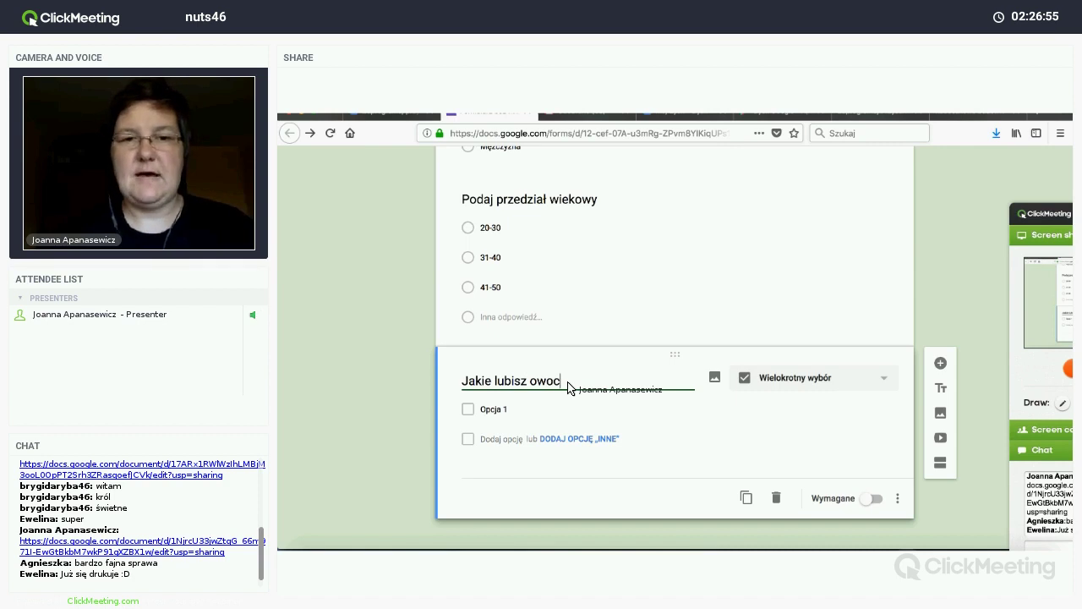
{"action": "type", "text": "e?"}
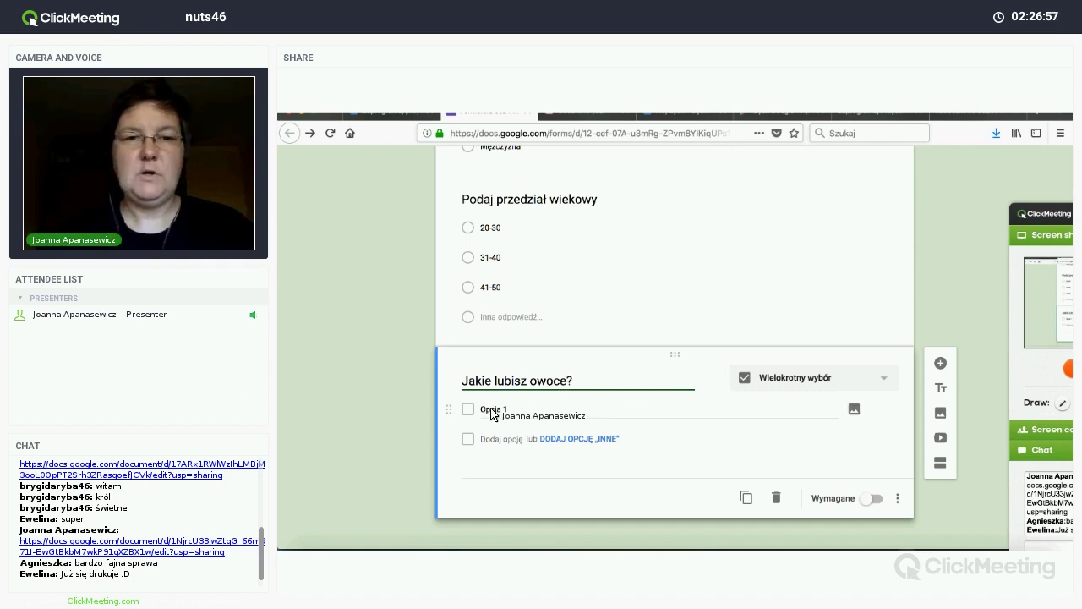
Step: List the fruit options truskawki, banany, mandarynki, pomarańcze, jabłka and śliwki
{"action": "left_click", "coordinate": [492, 413]}
{"action": "type", "text": "truskawki"}
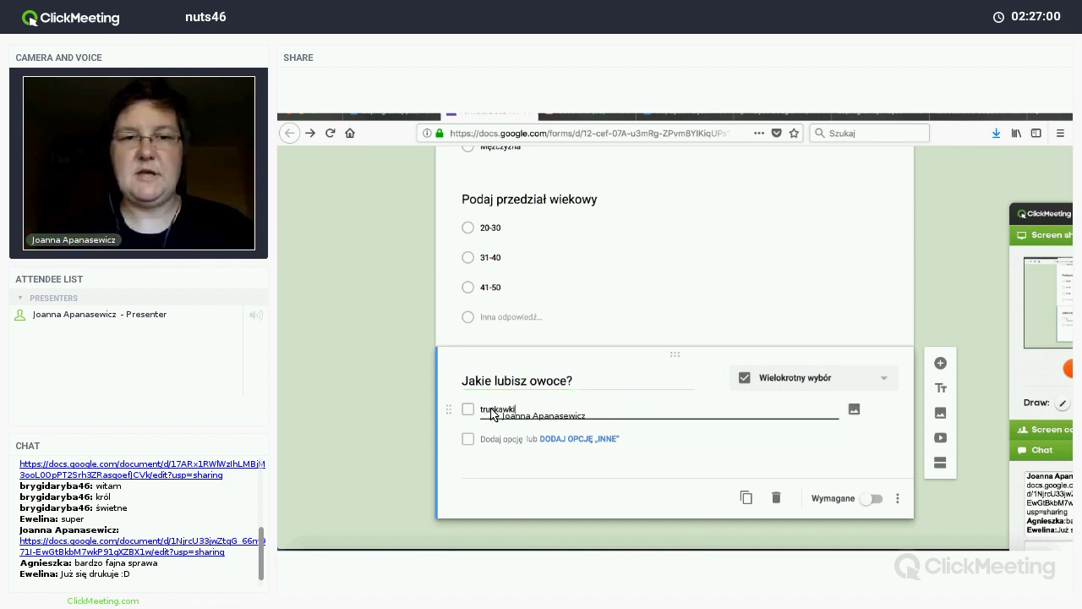
{"action": "key", "text": "Return"}
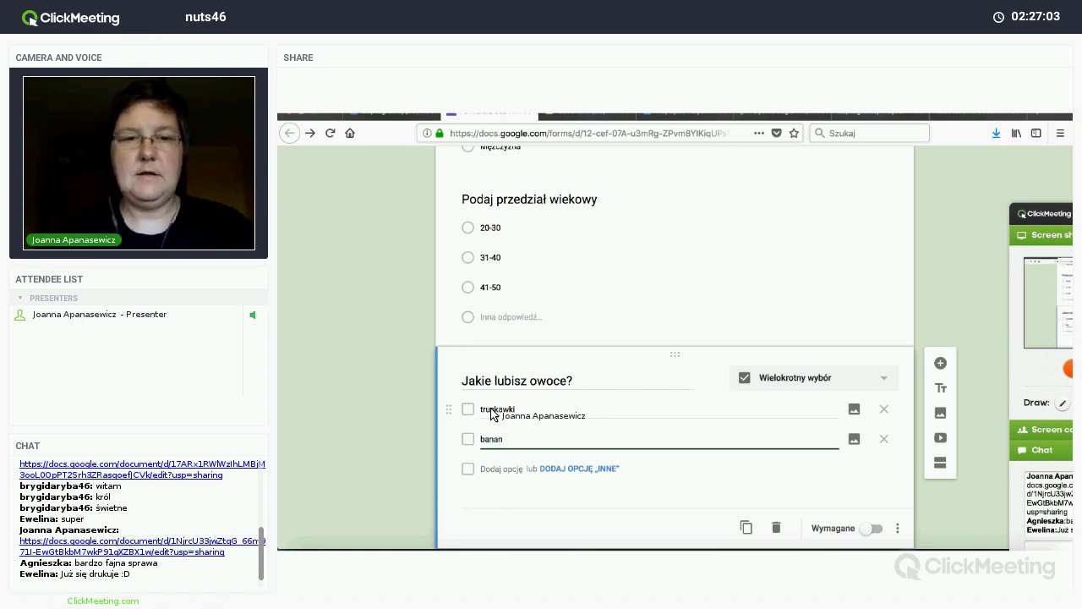
{"action": "type", "text": "banany"}
{"action": "key", "text": "Return"}
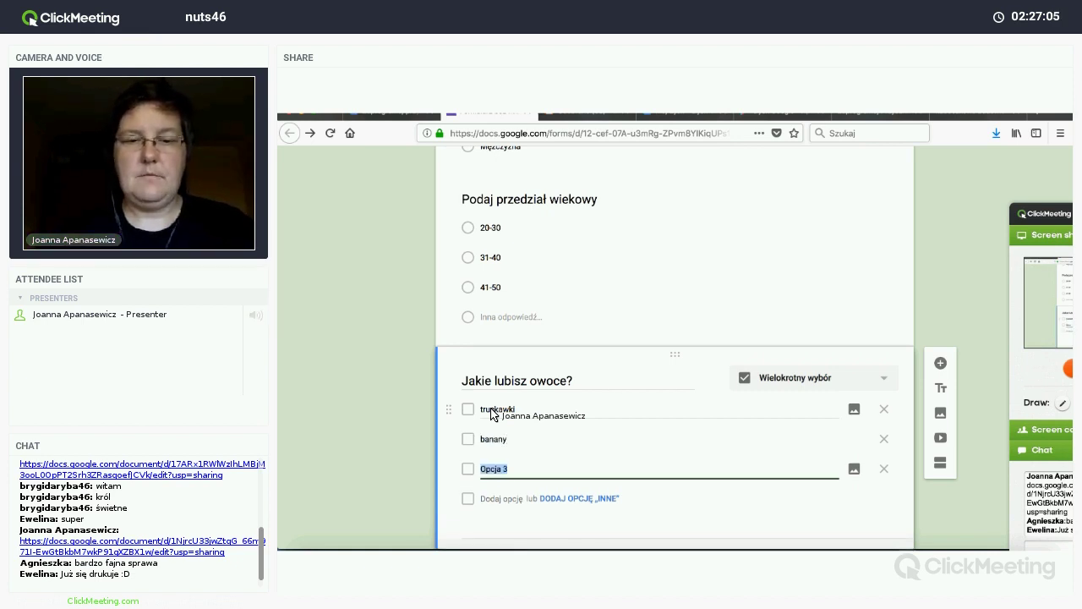
{"action": "type", "text": "mandarynki"}
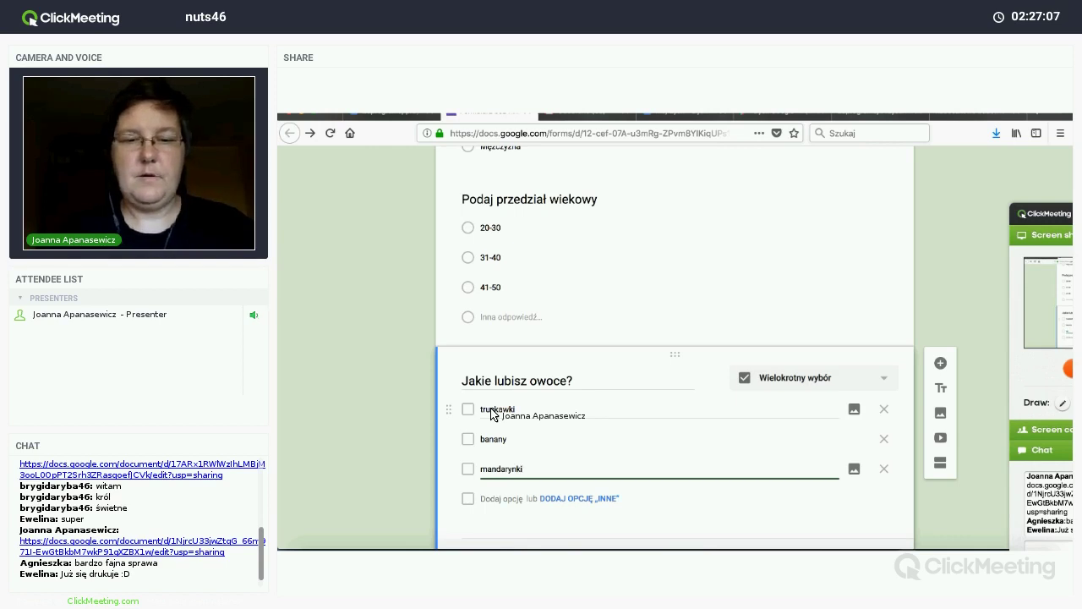
{"action": "key", "text": "Return"}
{"action": "type", "text": "pomarańcz"}
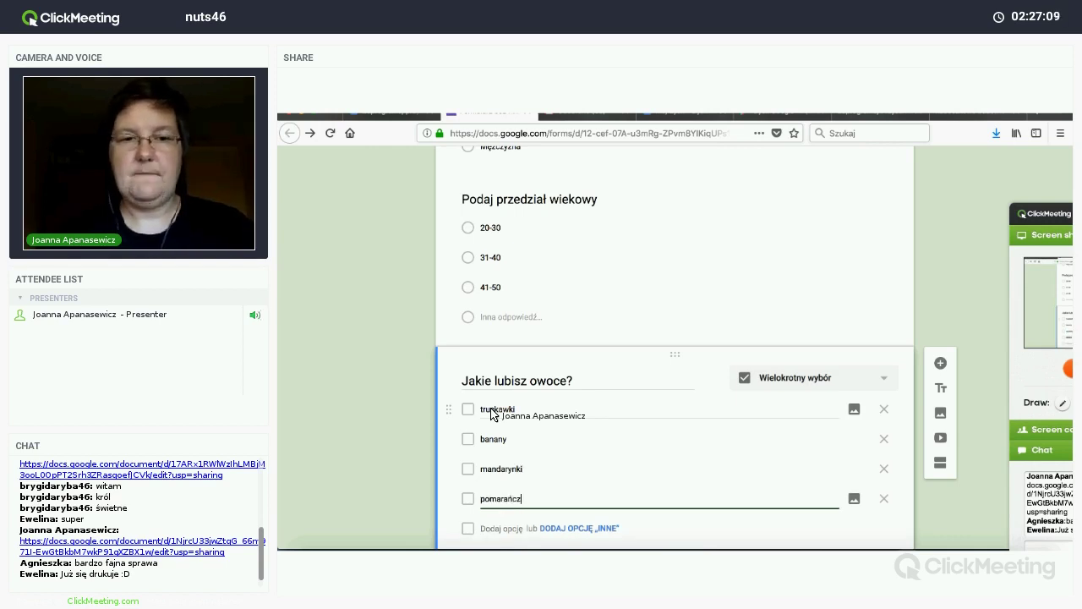
{"action": "type", "text": "e"}
{"action": "key", "text": "Return"}
{"action": "type", "text": "jabł"}
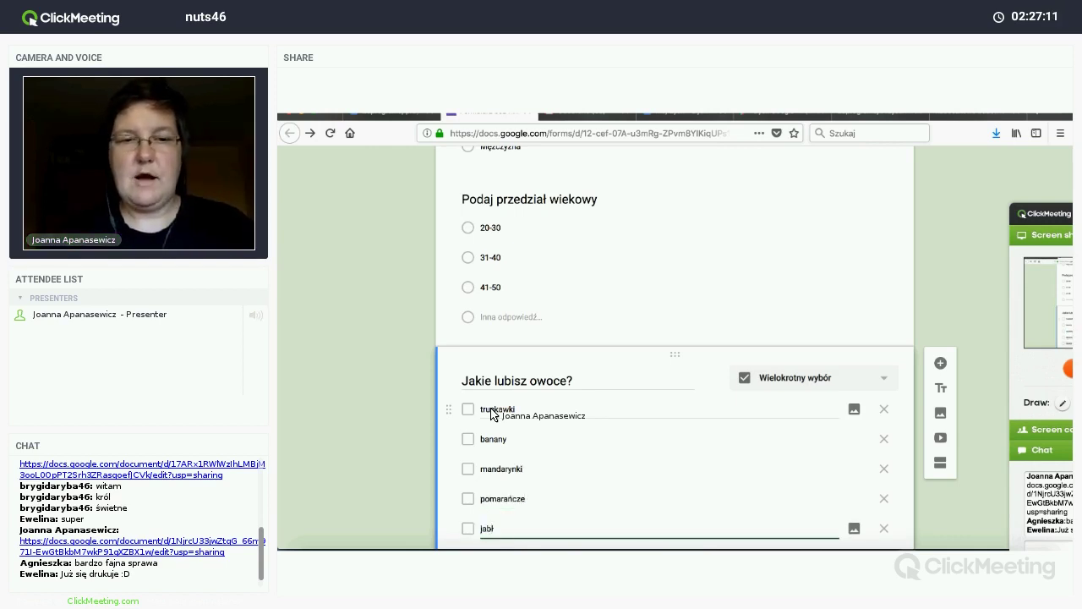
{"action": "type", "text": "ka"}
{"action": "key", "text": "Return"}
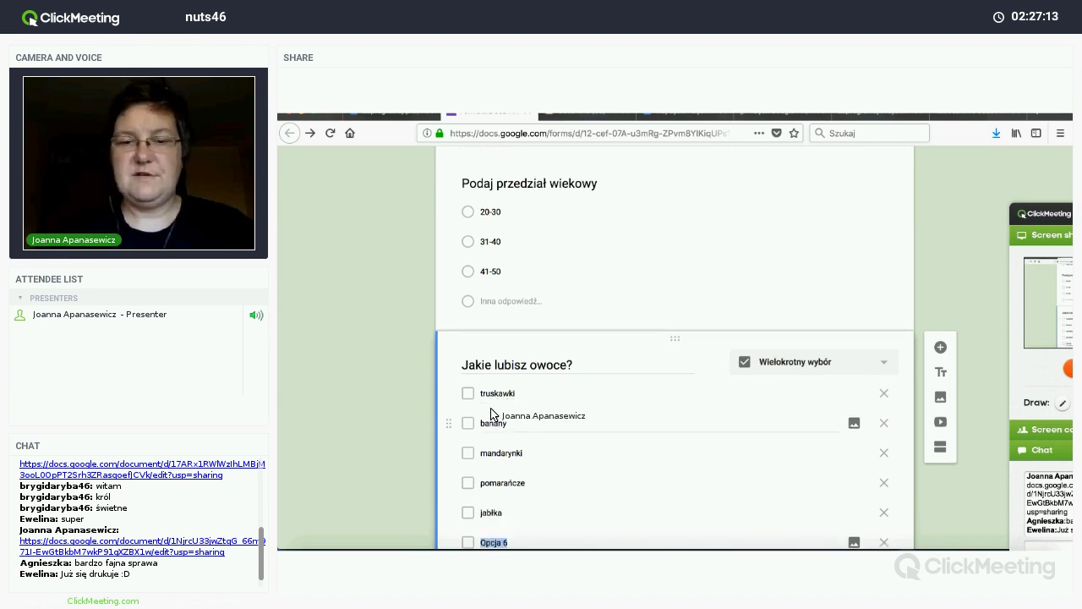
{"action": "type", "text": "śliwki"}
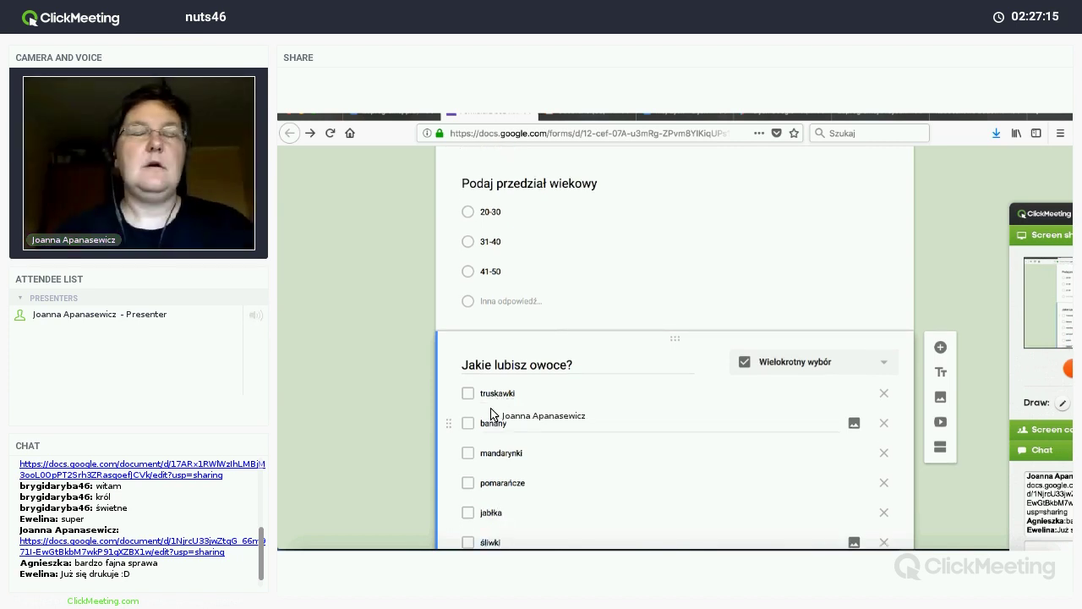
Step: Add an Inna odpowiedź option to the fruit question and insert a blank question below
{"action": "scroll", "coordinate": [505, 345], "scroll_direction": "down", "scroll_amount": 3}
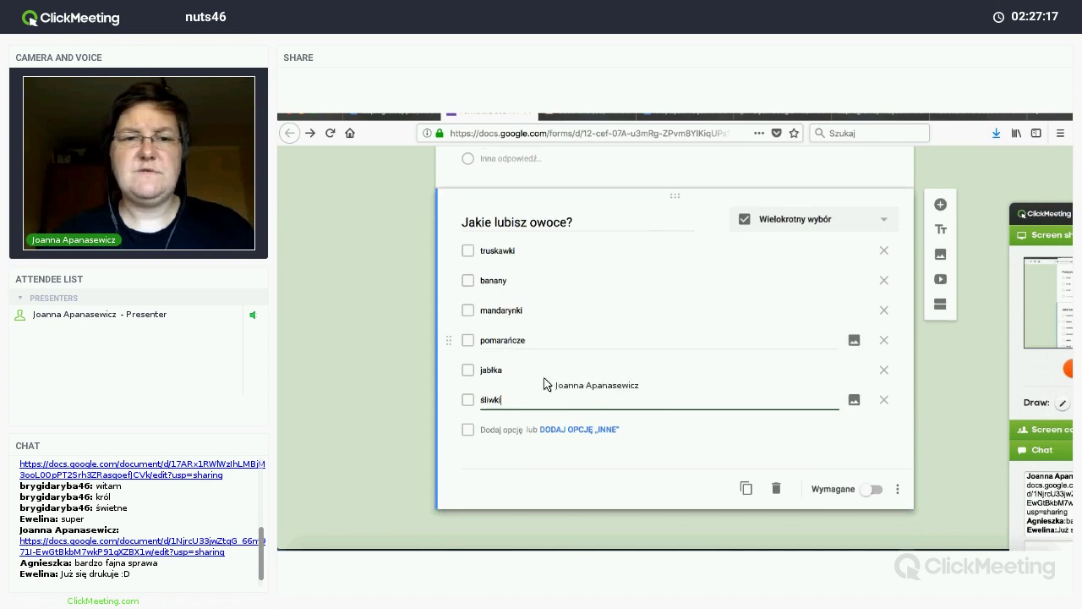
{"action": "left_click", "coordinate": [566, 431]}
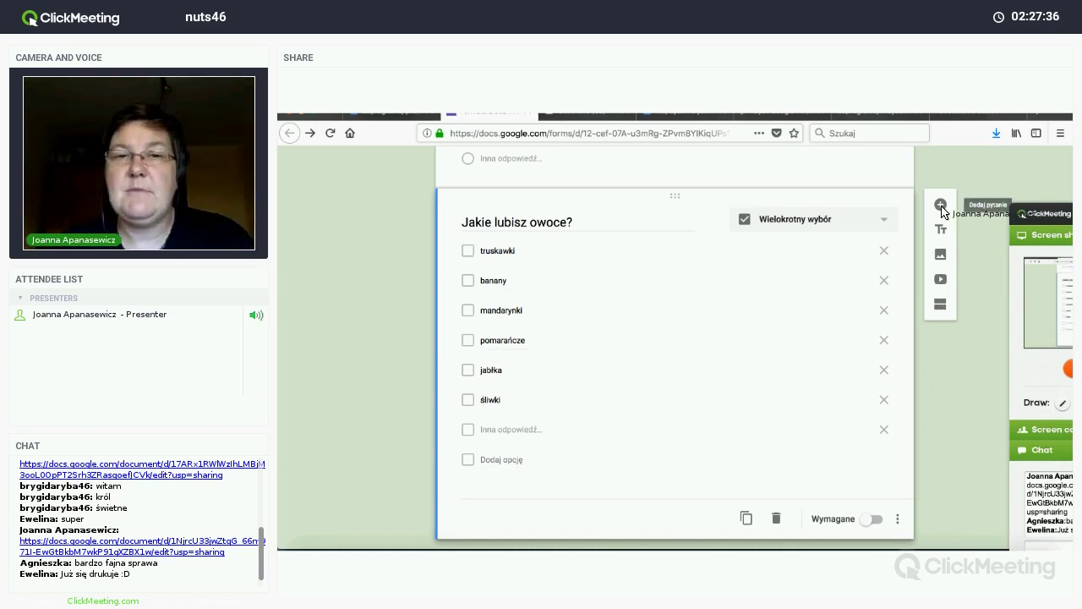
{"action": "left_click", "coordinate": [941, 206]}
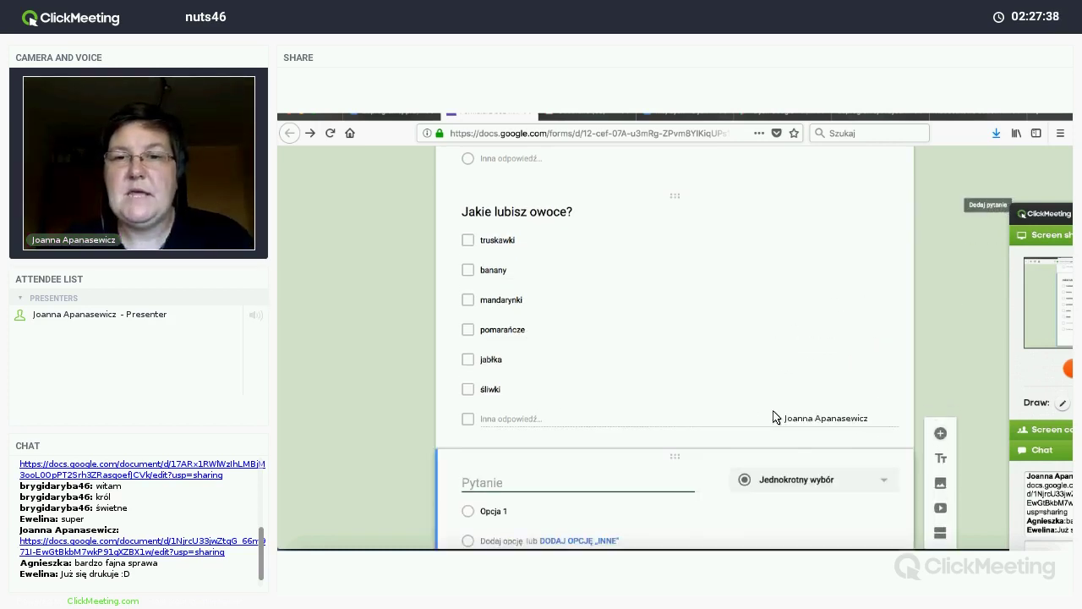
{"action": "left_click", "coordinate": [819, 377]}
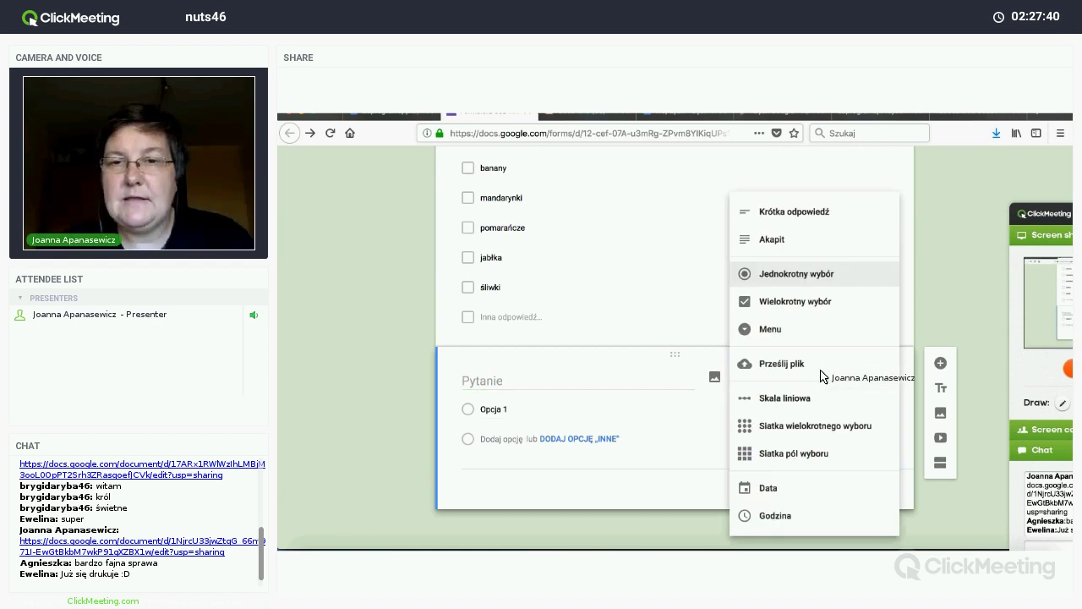
Step: Make the question a dropdown titled 'W jakim miesiącu się urodziłeś/urodziłaś?' with styczeń and luty
{"action": "left_click", "coordinate": [772, 332]}
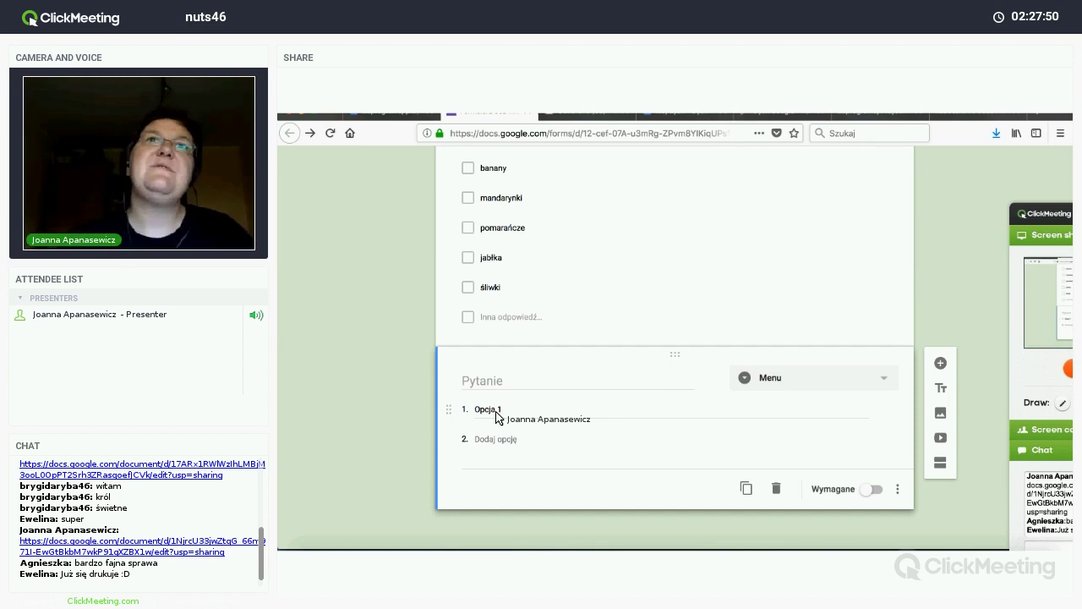
{"action": "left_click", "coordinate": [509, 388]}
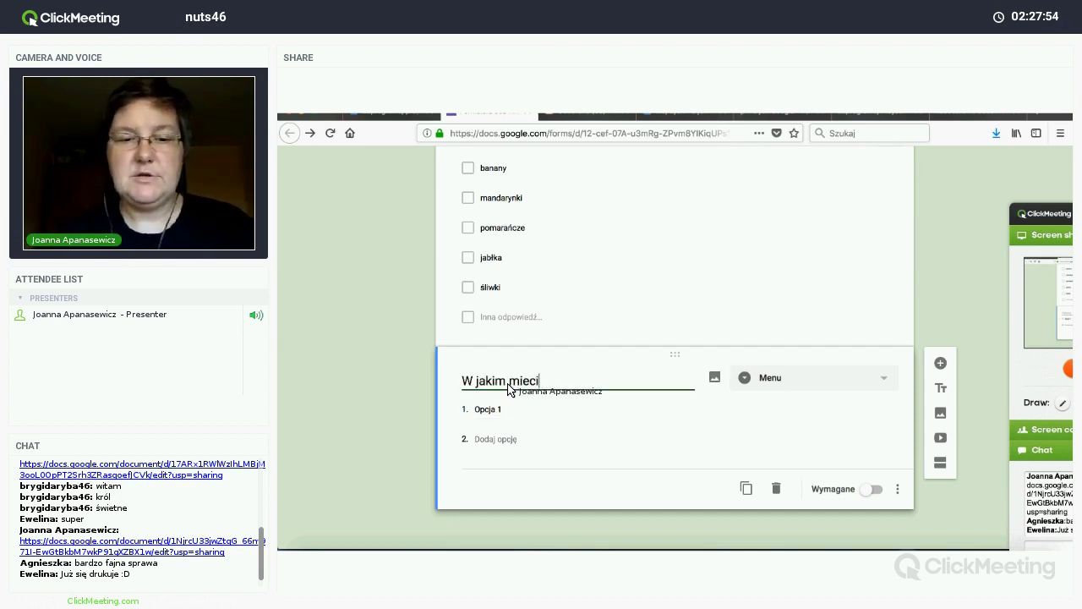
{"action": "type", "text": "W jakim mieciacu się urodziłeś"}
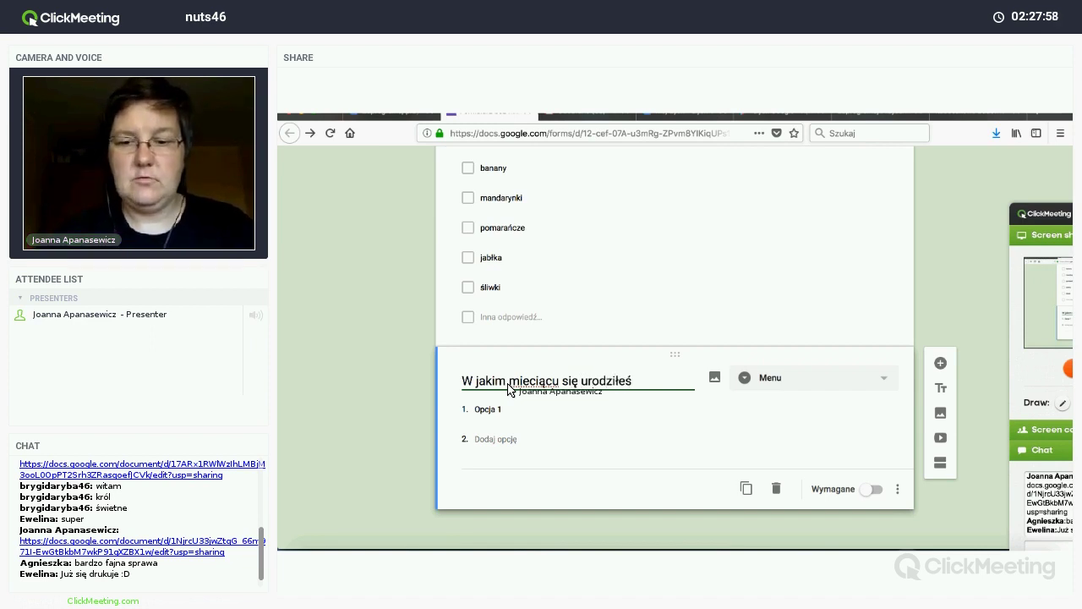
{"action": "type", "text": "/urodził"}
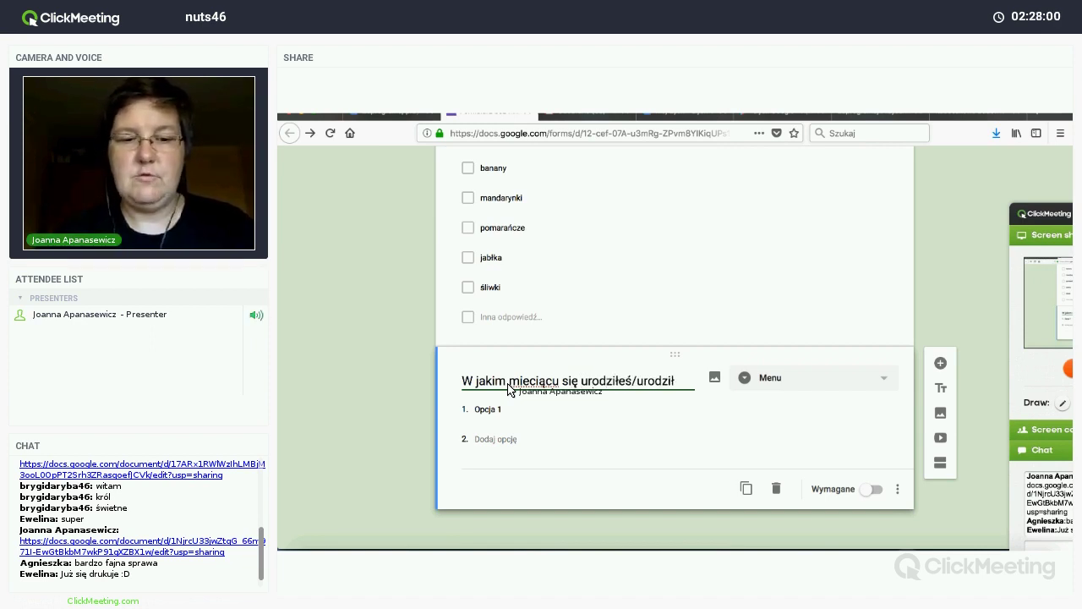
{"action": "type", "text": "aś?"}
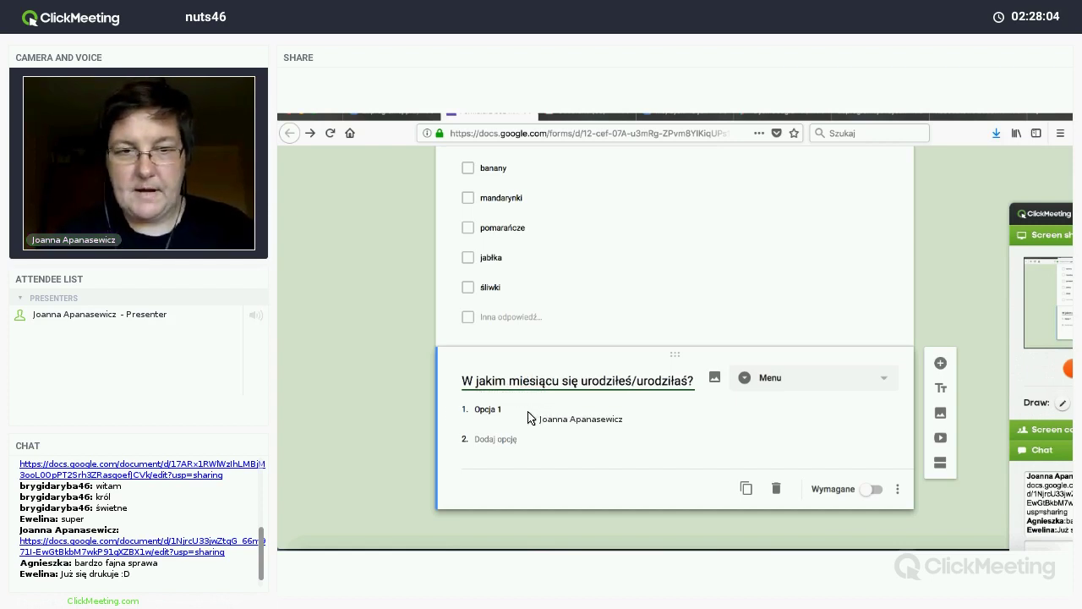
{"action": "left_click", "coordinate": [529, 414]}
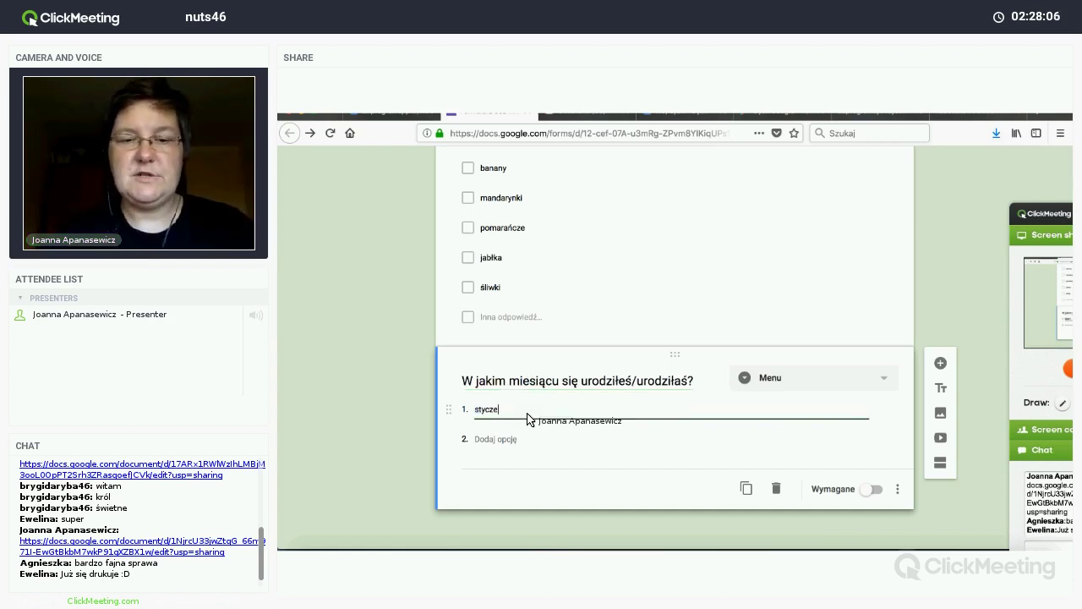
{"action": "key", "text": "Return"}
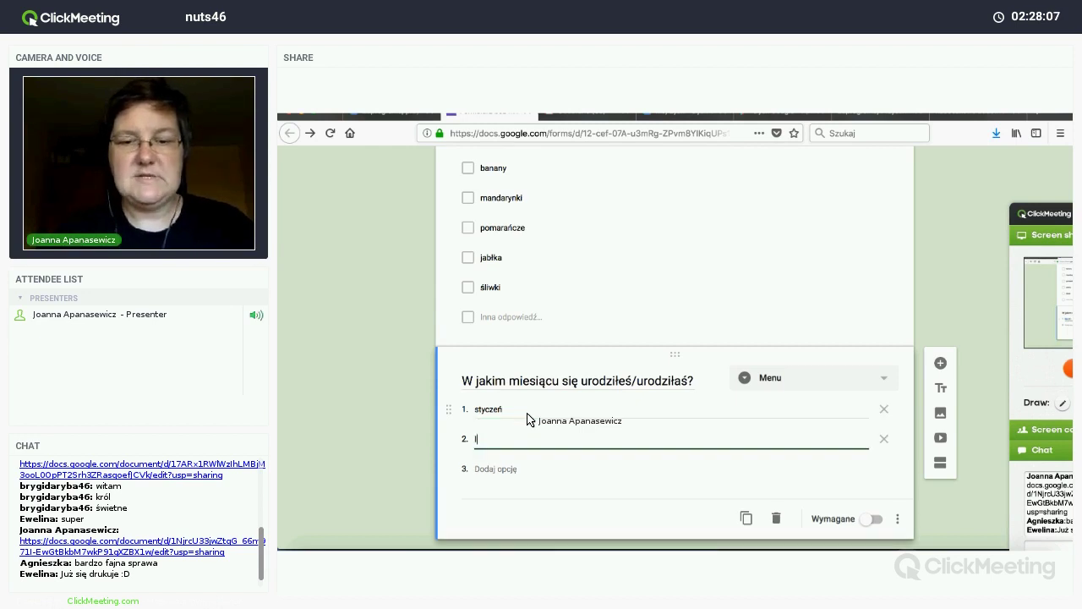
{"action": "key", "text": "Return"}
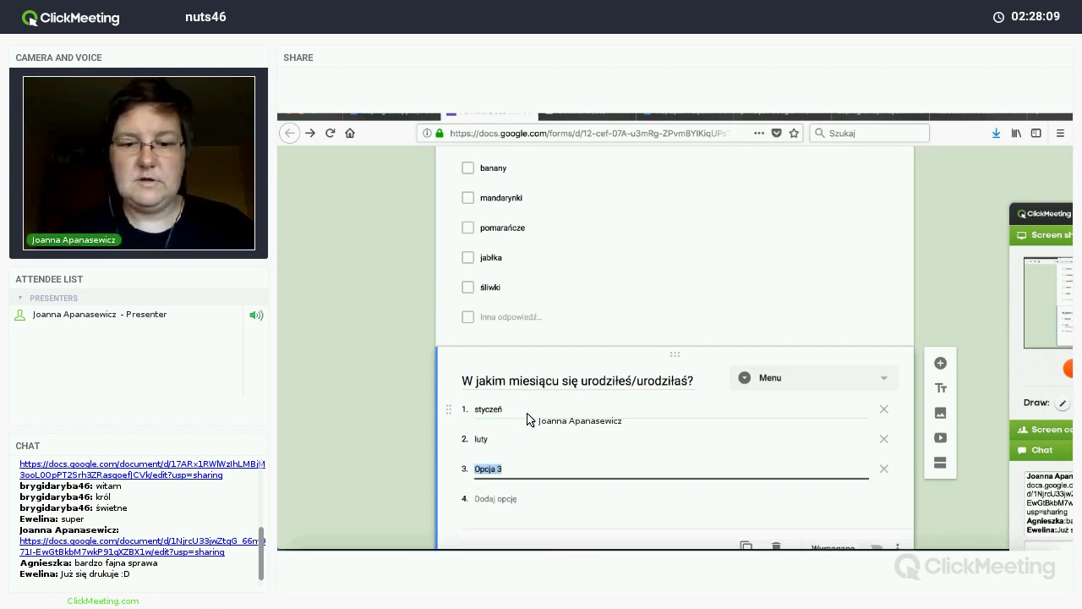
Step: Add month options marzec, kwiecień, maj, czerwiec, lipiec and sierpień
{"action": "type", "text": "marzec"}
{"action": "key", "text": "Return"}
{"action": "type", "text": "kw"}
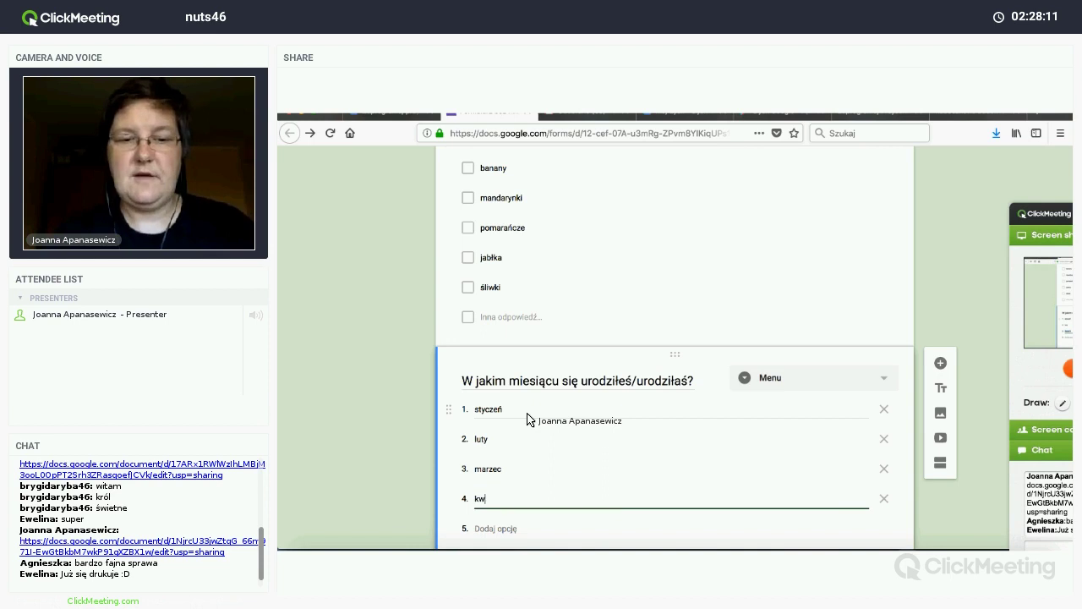
{"action": "type", "text": "iecień"}
{"action": "key", "text": "Return"}
{"action": "type", "text": "maj"}
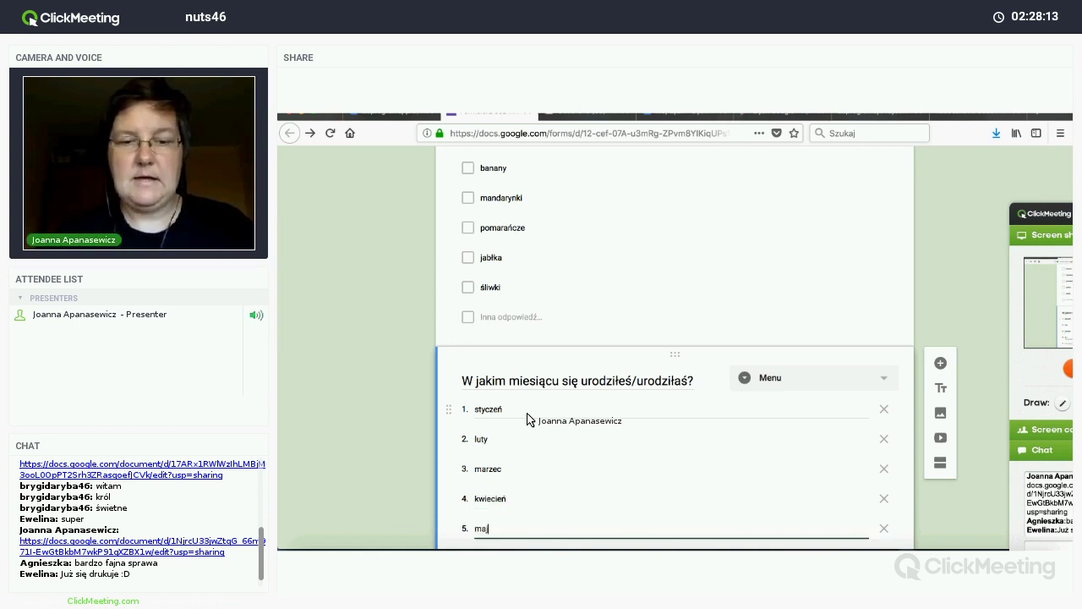
{"action": "key", "text": "Return"}
{"action": "type", "text": "czerwiec"}
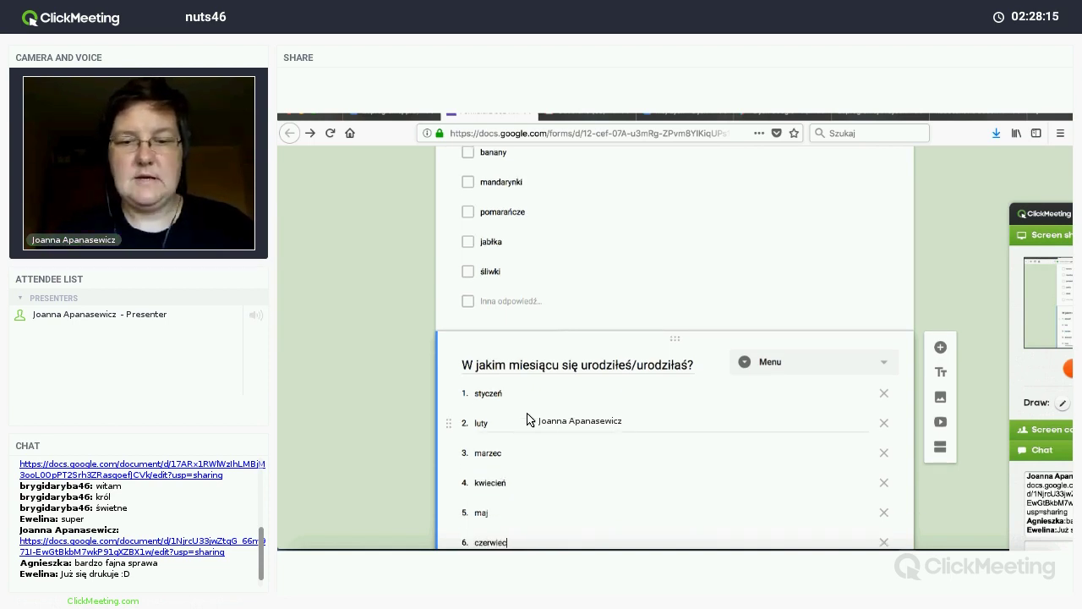
{"action": "key", "text": "Return"}
{"action": "type", "text": "lipiec"}
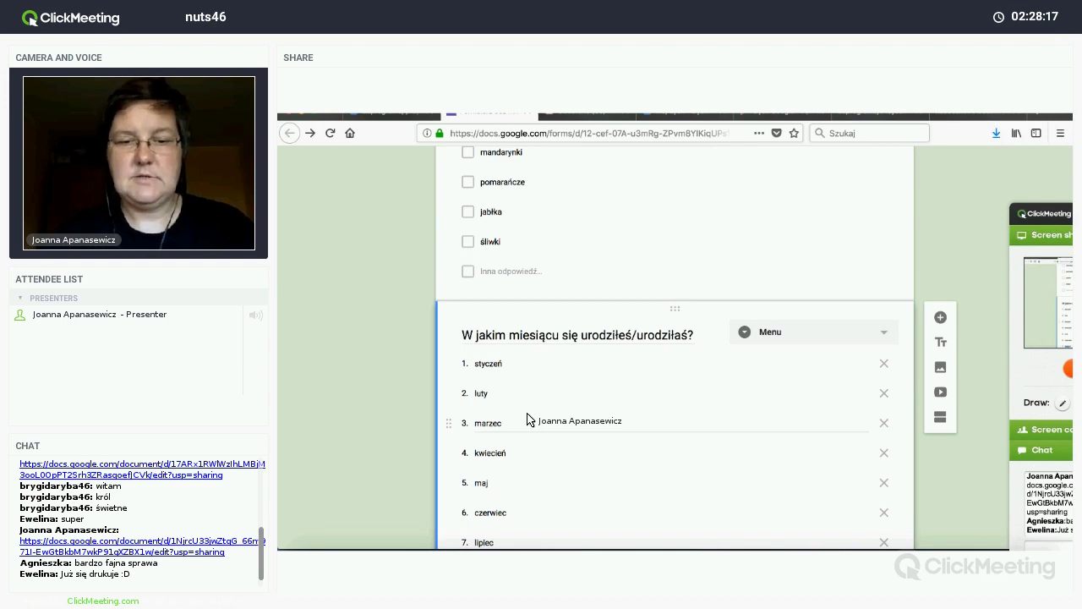
{"action": "key", "text": "Return"}
{"action": "type", "text": "sierpień"}
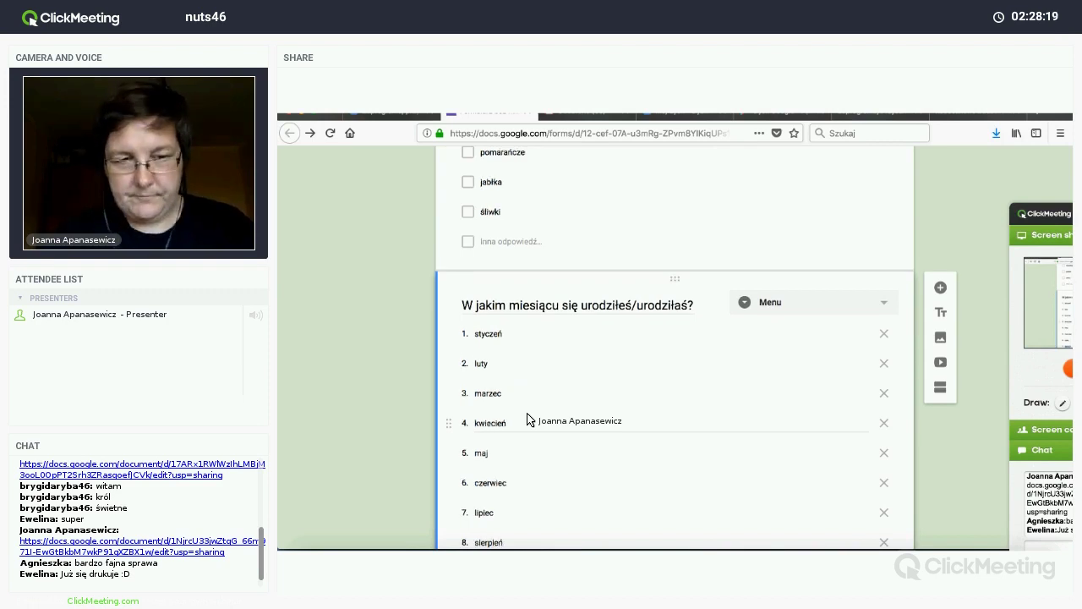
{"action": "key", "text": "Return"}
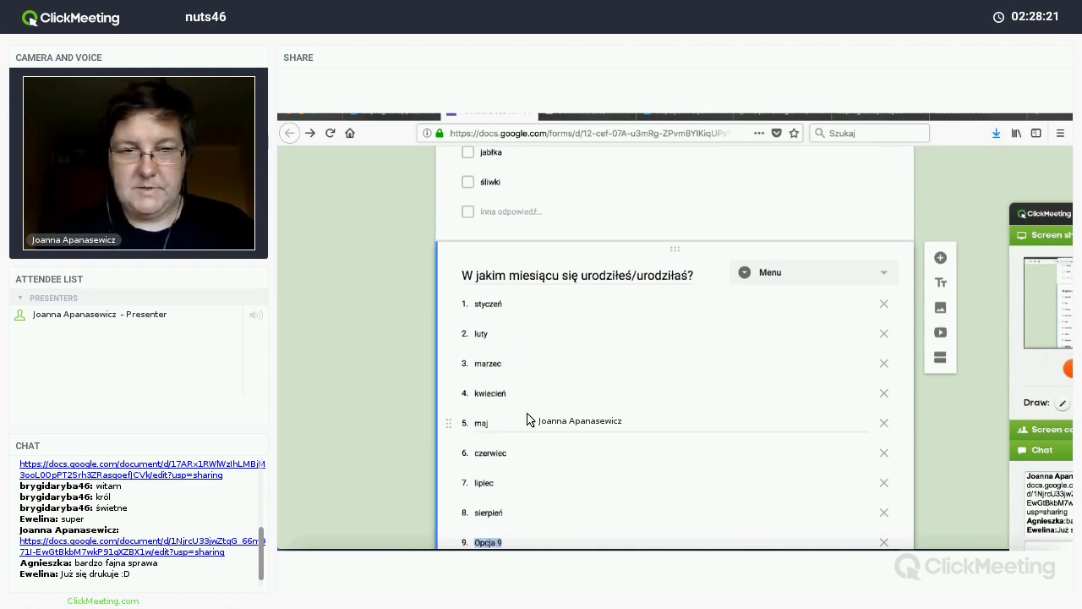
Step: Add the remaining months wrzesień, październik, listopad and grudzień
{"action": "type", "text": "wrzes"}
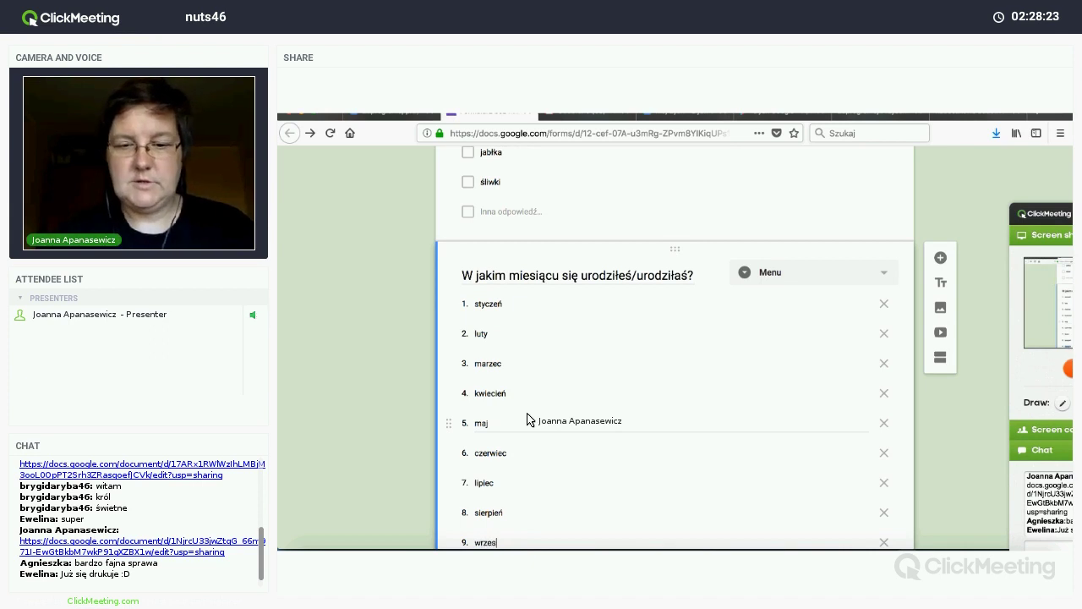
{"action": "type", "text": "ień"}
{"action": "key", "text": "Return"}
{"action": "type", "text": "paź"}
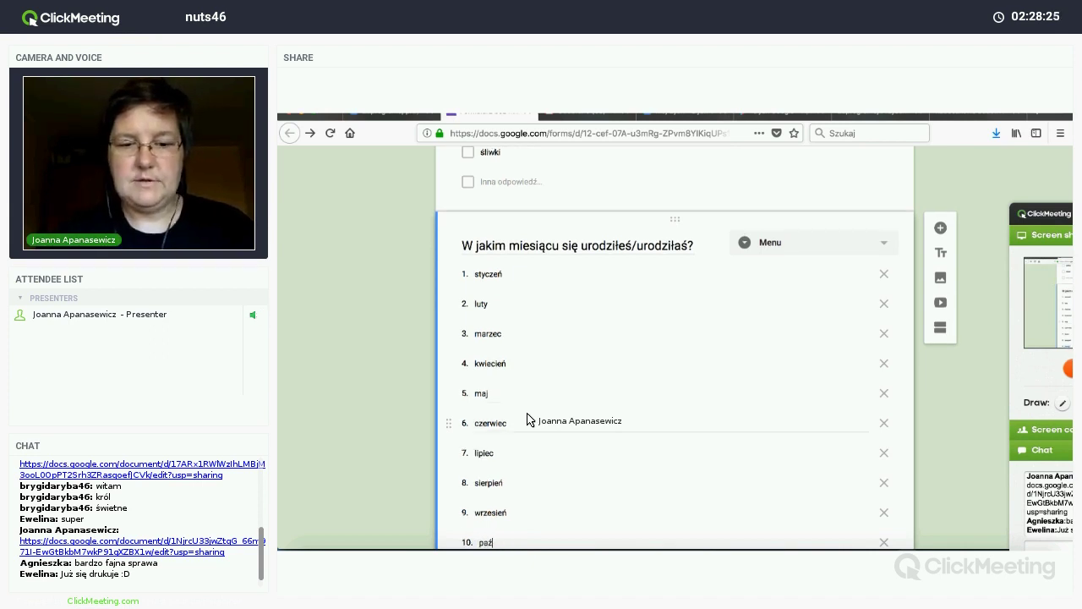
{"action": "type", "text": "dziernik"}
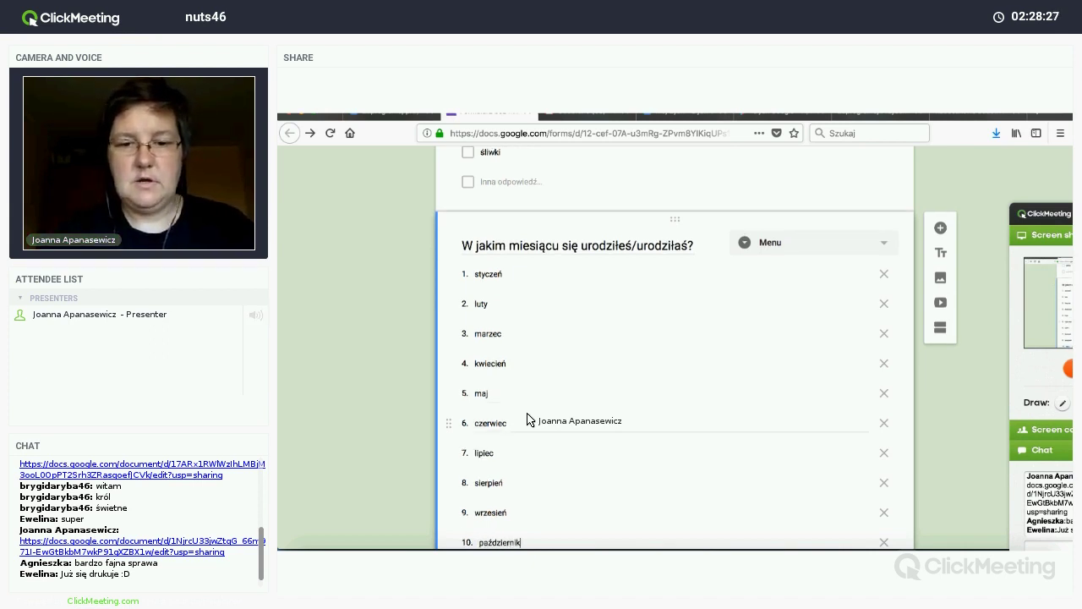
{"action": "key", "text": "Return"}
{"action": "type", "text": "listopad"}
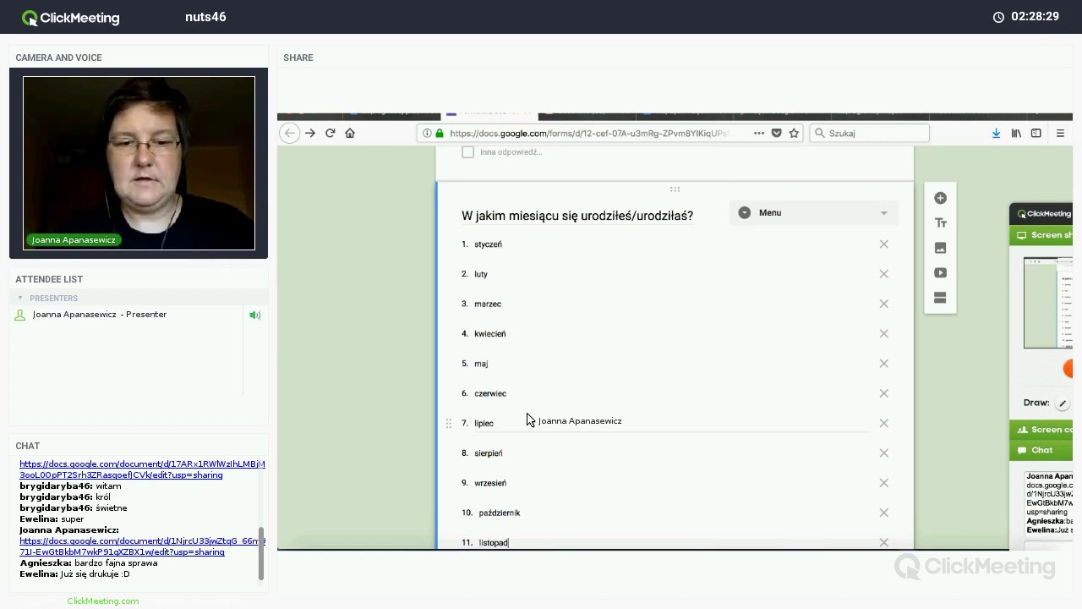
{"action": "key", "text": "Return"}
{"action": "type", "text": "f"}
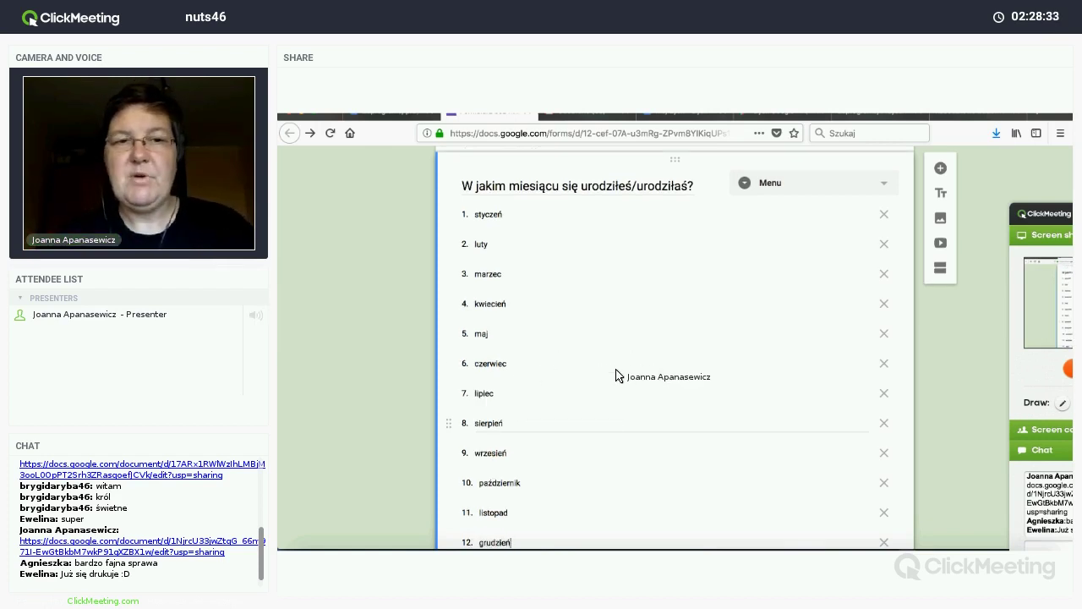
{"action": "scroll", "coordinate": [676, 414], "scroll_direction": "down", "scroll_amount": 2}
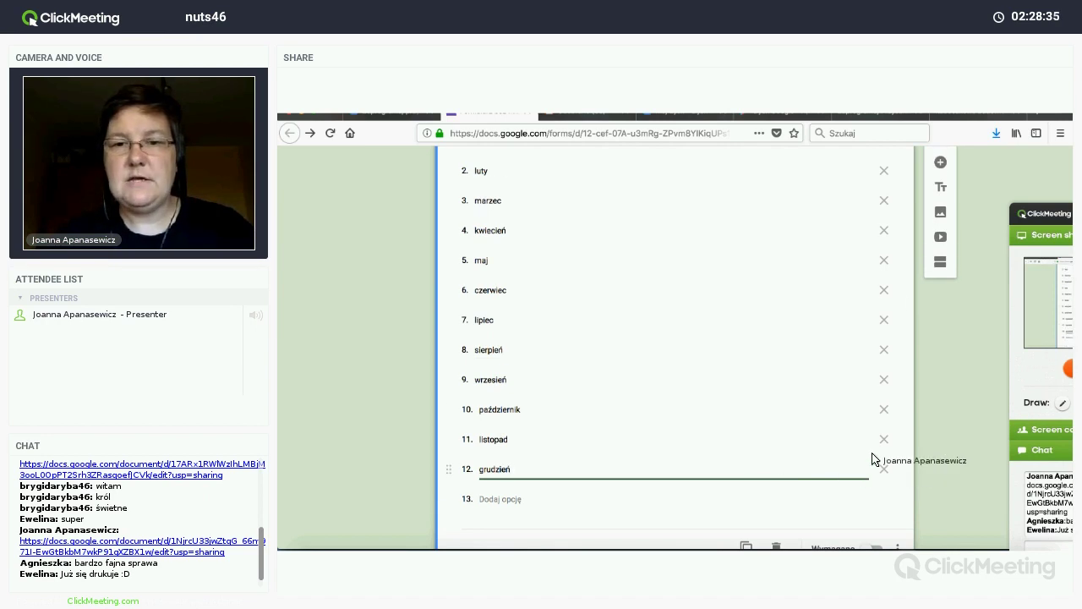
{"action": "scroll", "coordinate": [875, 459], "scroll_direction": "down", "scroll_amount": 1}
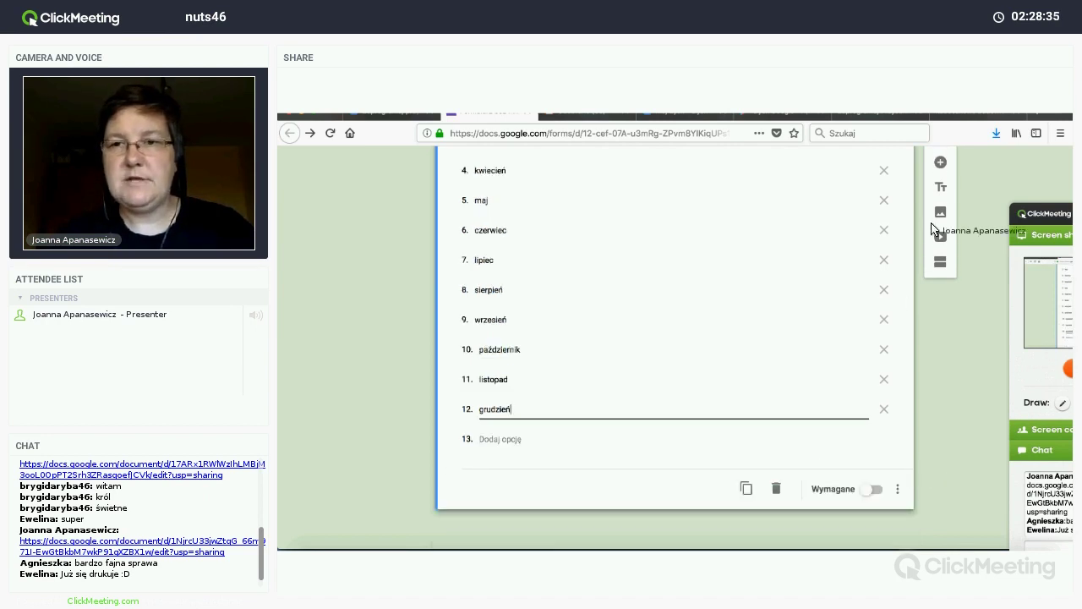
Step: Add a linear scale question titled 'Jak podoba Ci się webinar?'
{"action": "left_click", "coordinate": [940, 163]}
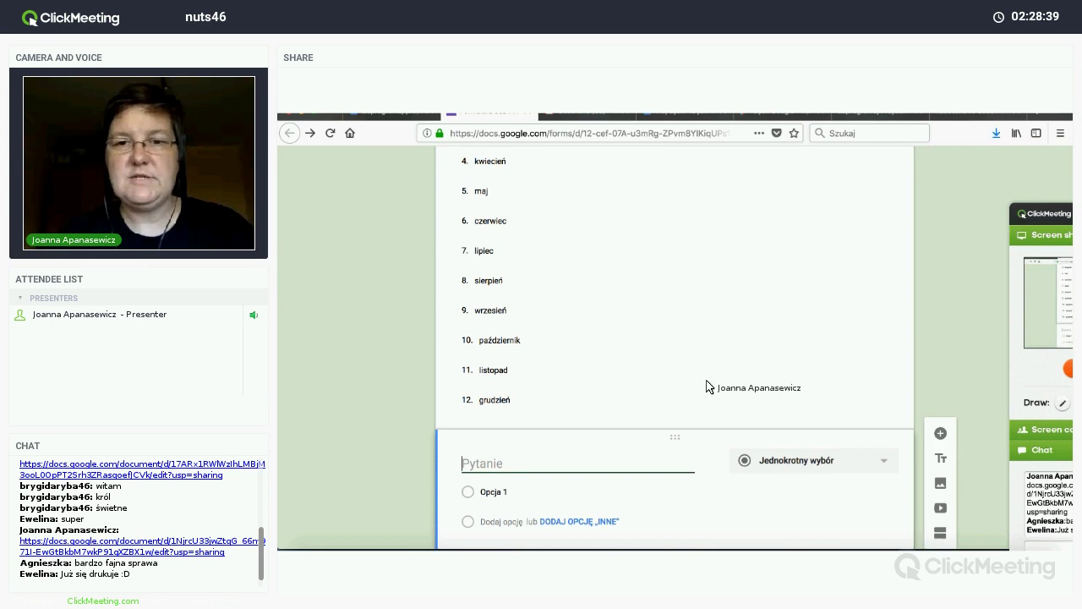
{"action": "left_click", "coordinate": [769, 375]}
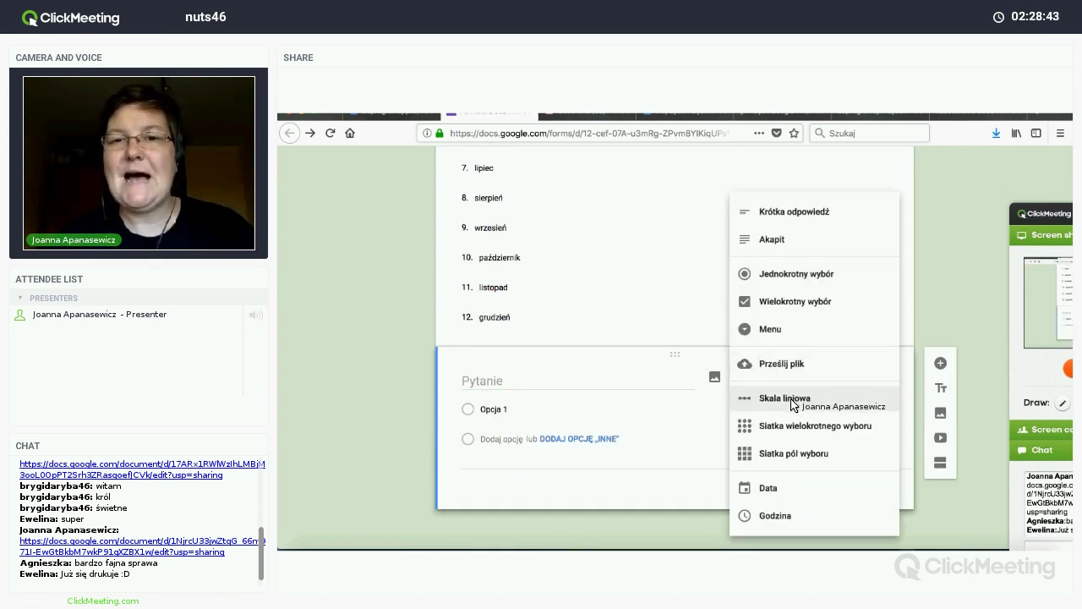
{"action": "left_click", "coordinate": [793, 399]}
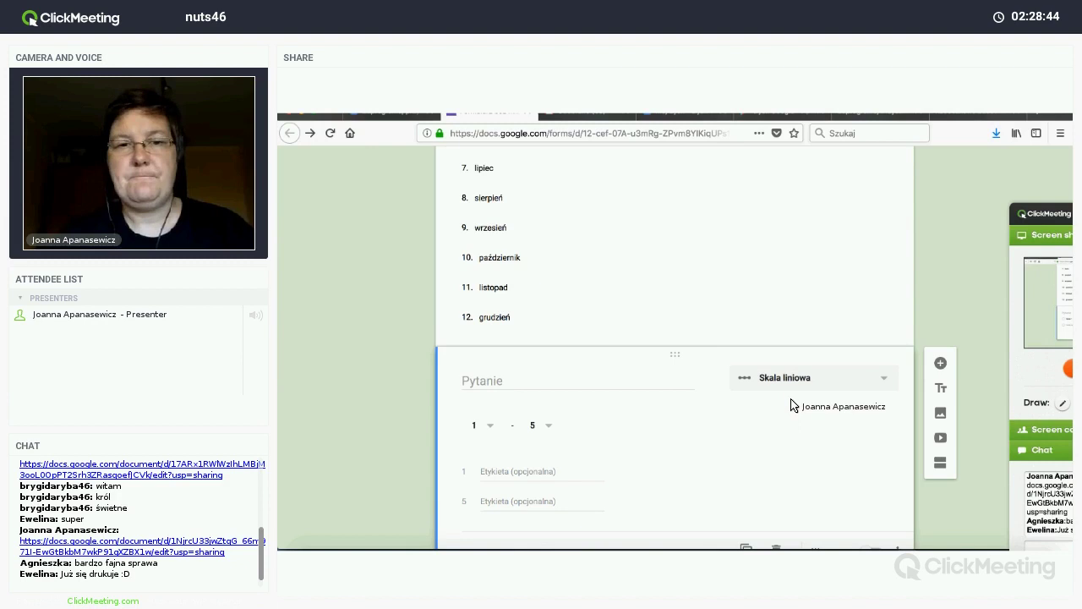
{"action": "left_click", "coordinate": [487, 387]}
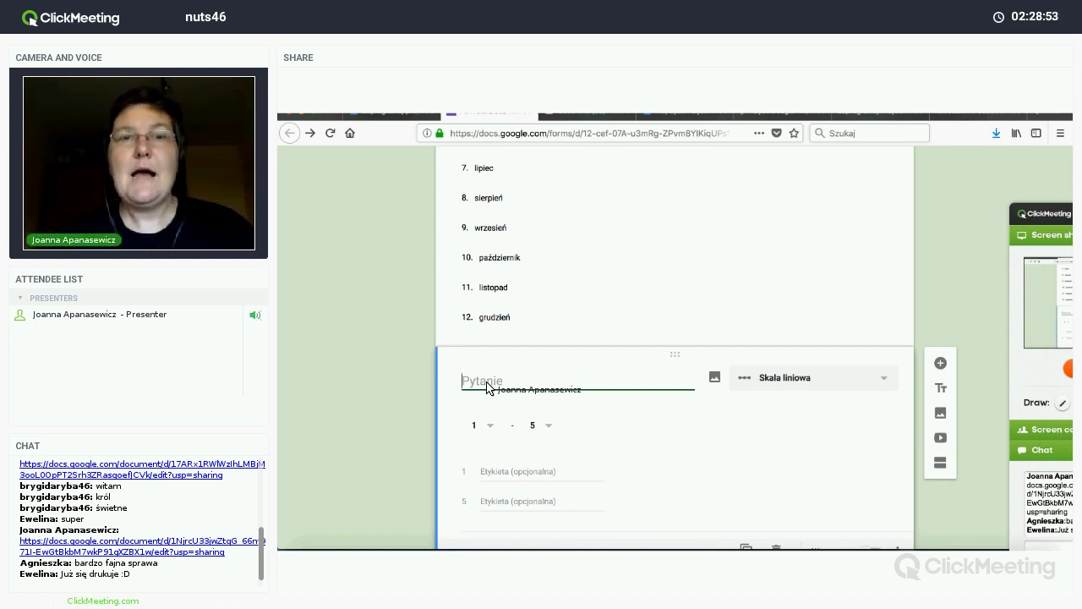
{"action": "type", "text": "ak podoba Ci się"}
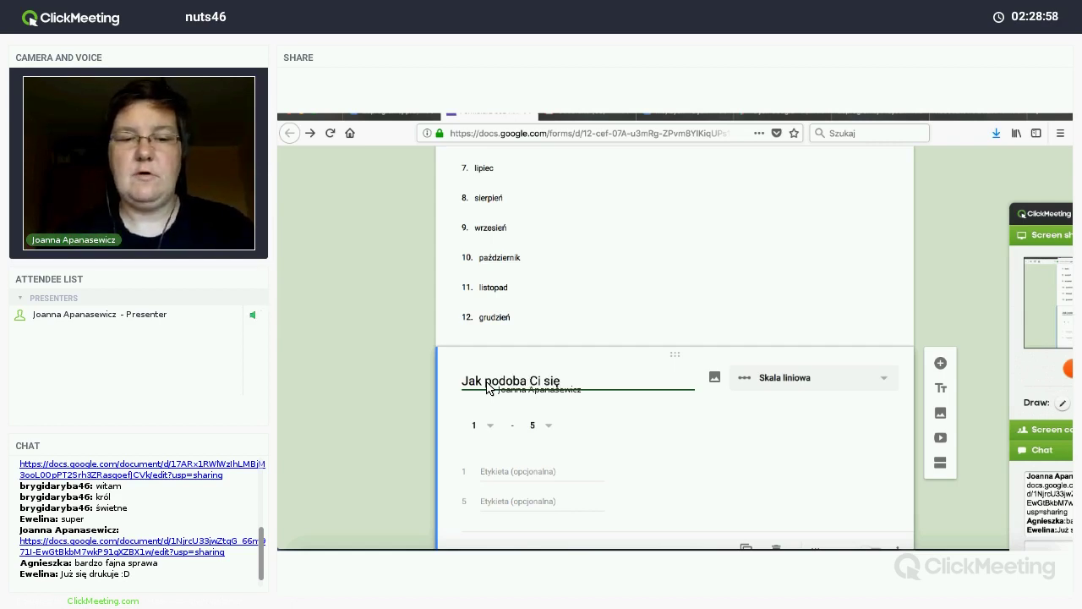
{"action": "type", "text": "?"}
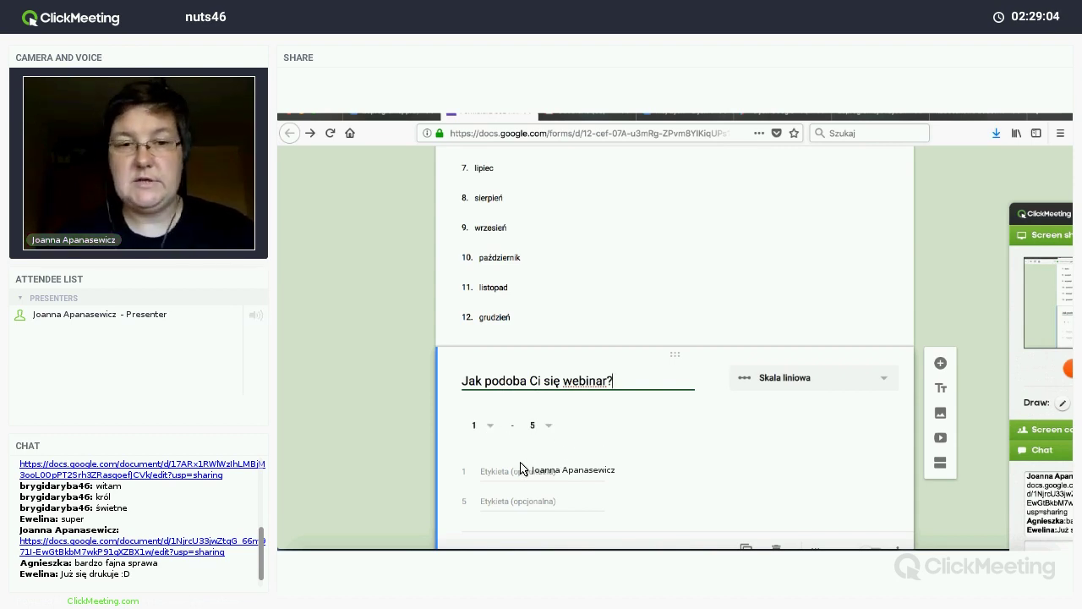
Step: Label the scale ends 1 as 'słaby' and 5 as 'świetny'
{"action": "scroll", "coordinate": [521, 468], "scroll_direction": "down", "scroll_amount": 1}
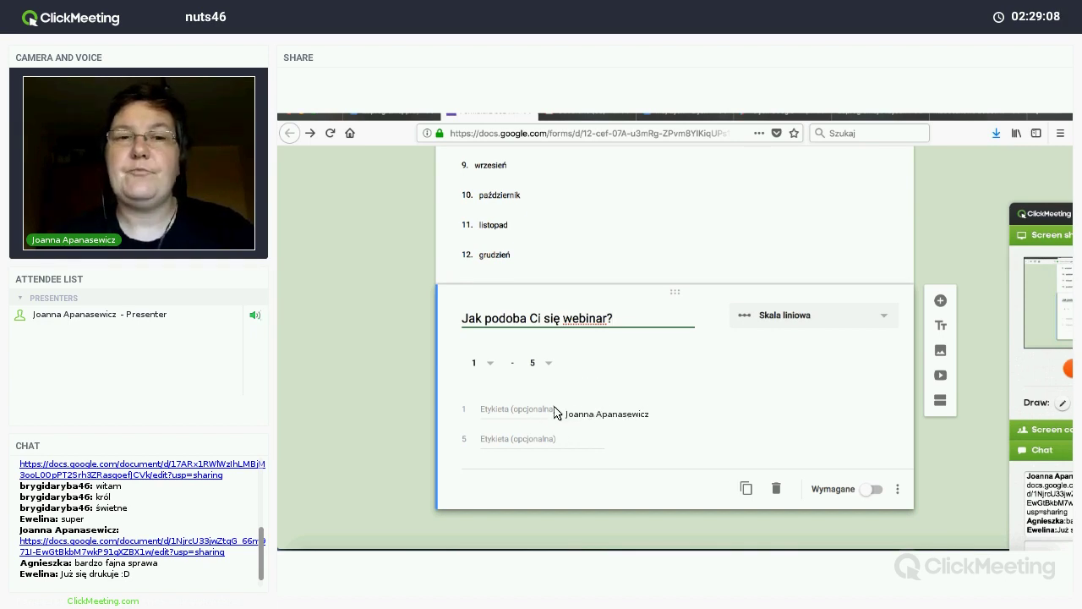
{"action": "left_click", "coordinate": [537, 414]}
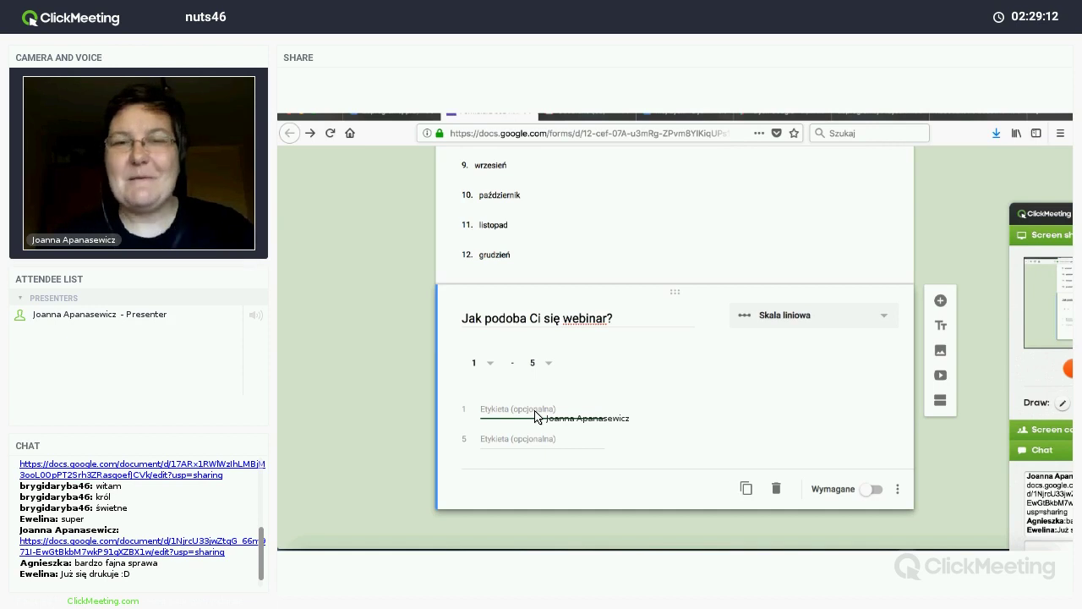
{"action": "type", "text": "słaby"}
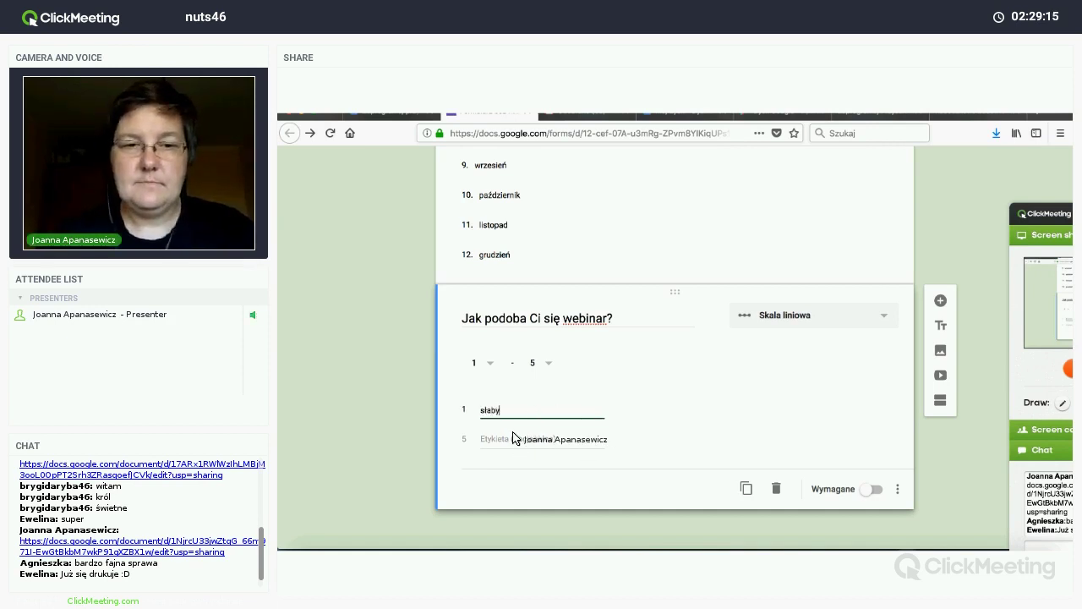
{"action": "left_click", "coordinate": [512, 437]}
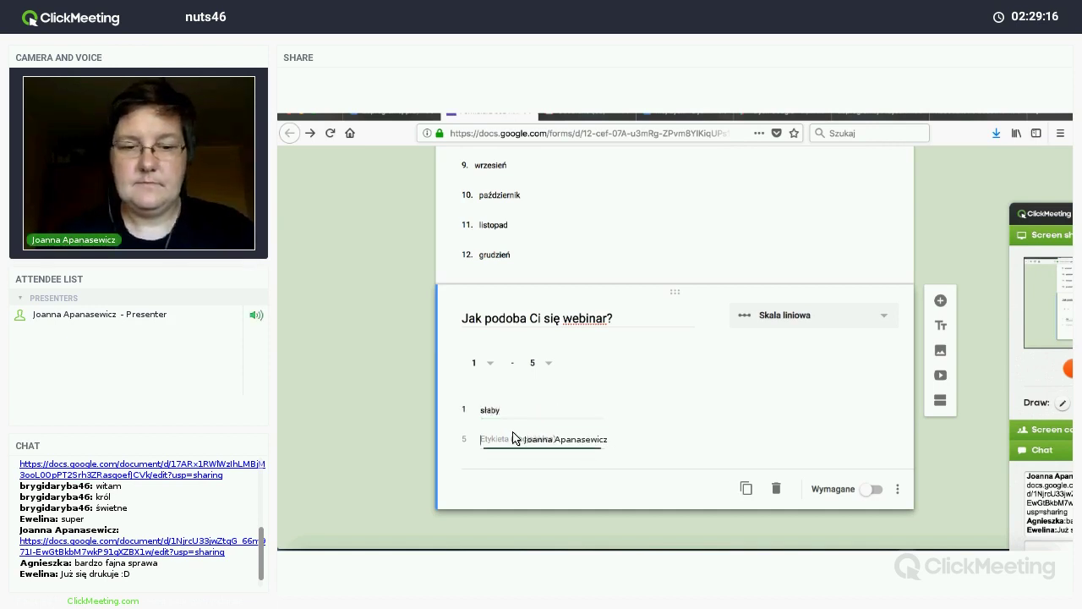
{"action": "type", "text": "świetny"}
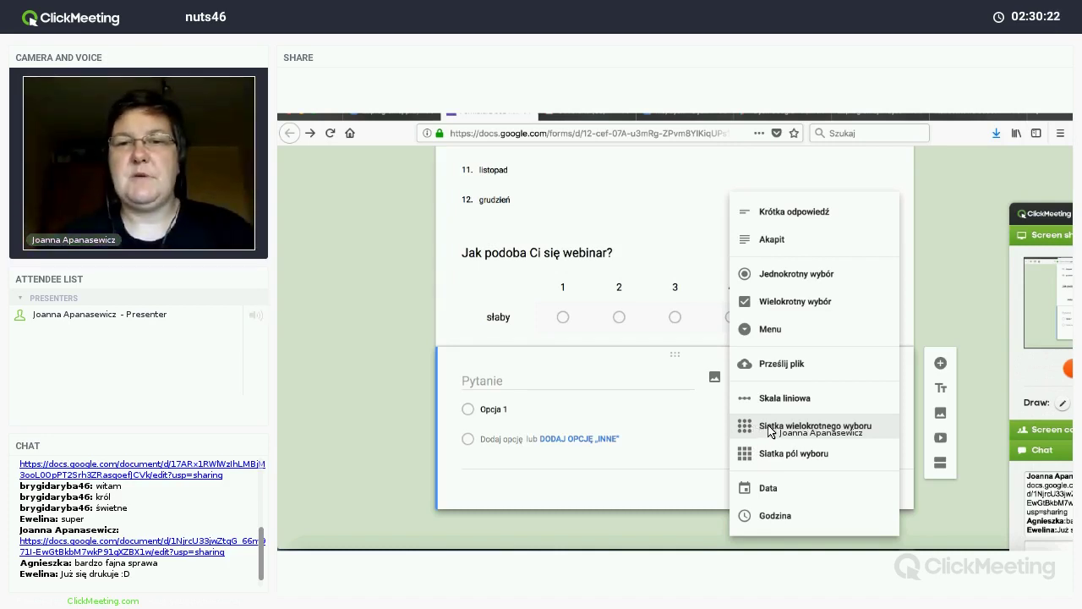
Step: Make the question a multiple-choice grid with rows góry, jeziora, morze and las
{"action": "left_click", "coordinate": [770, 431]}
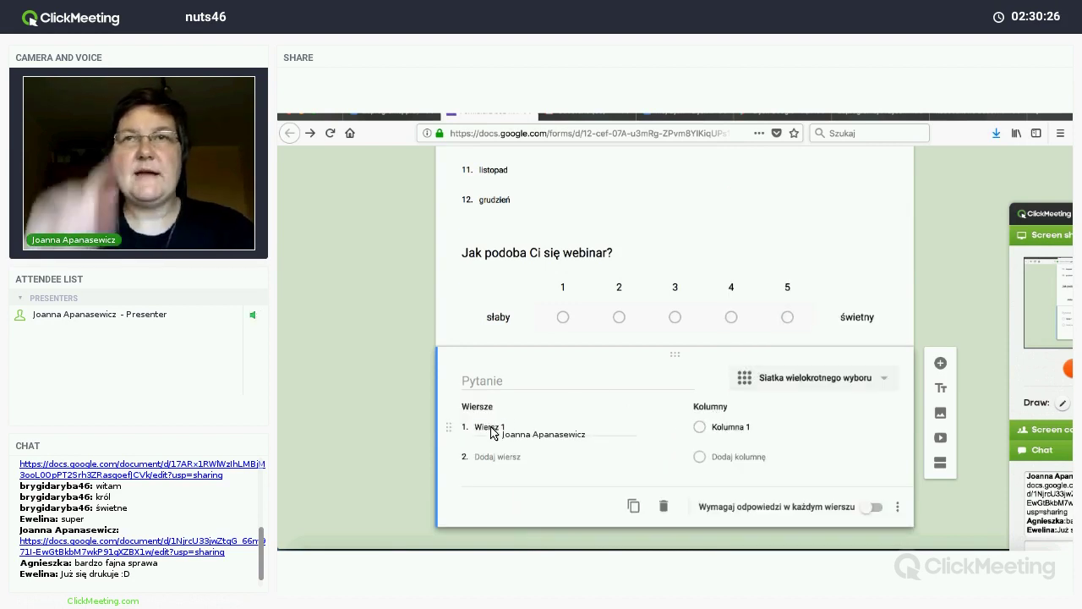
{"action": "left_click", "coordinate": [493, 428]}
{"action": "type", "text": "górn"}
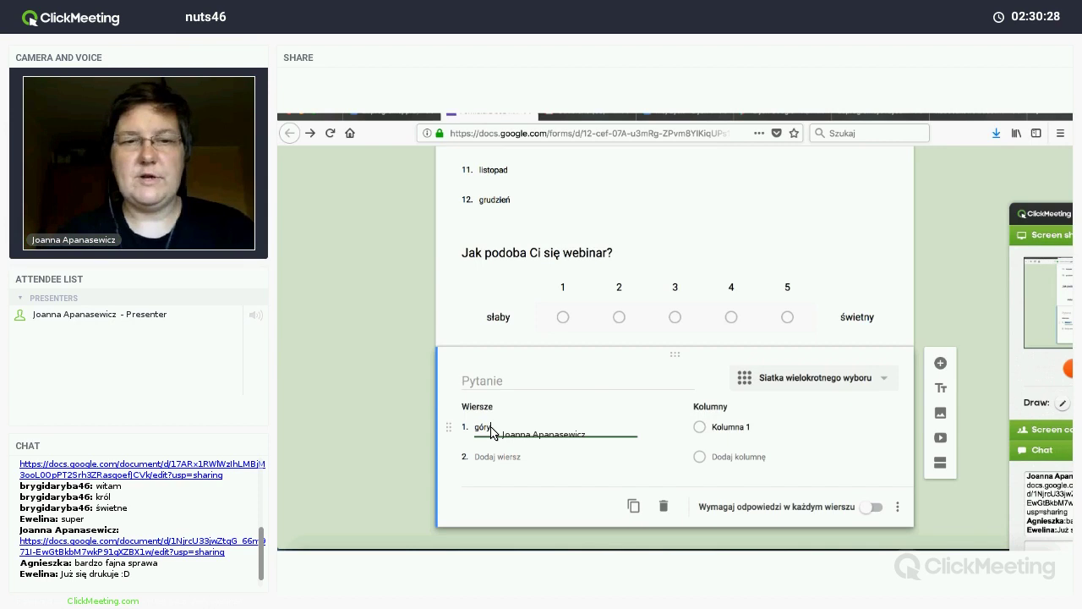
{"action": "key", "text": "Return"}
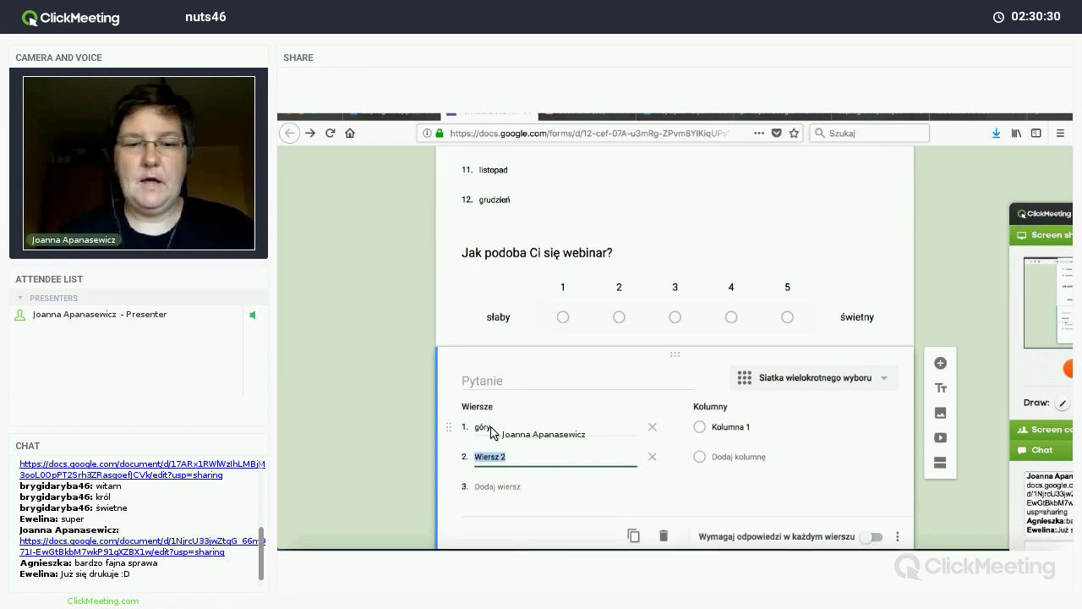
{"action": "type", "text": "jeziora"}
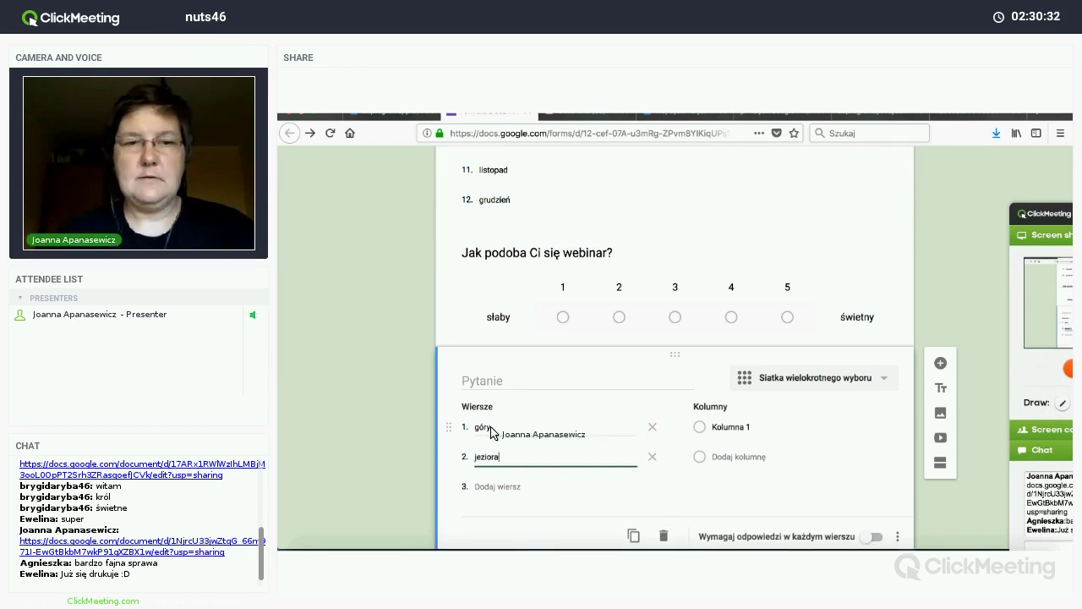
{"action": "key", "text": "Return"}
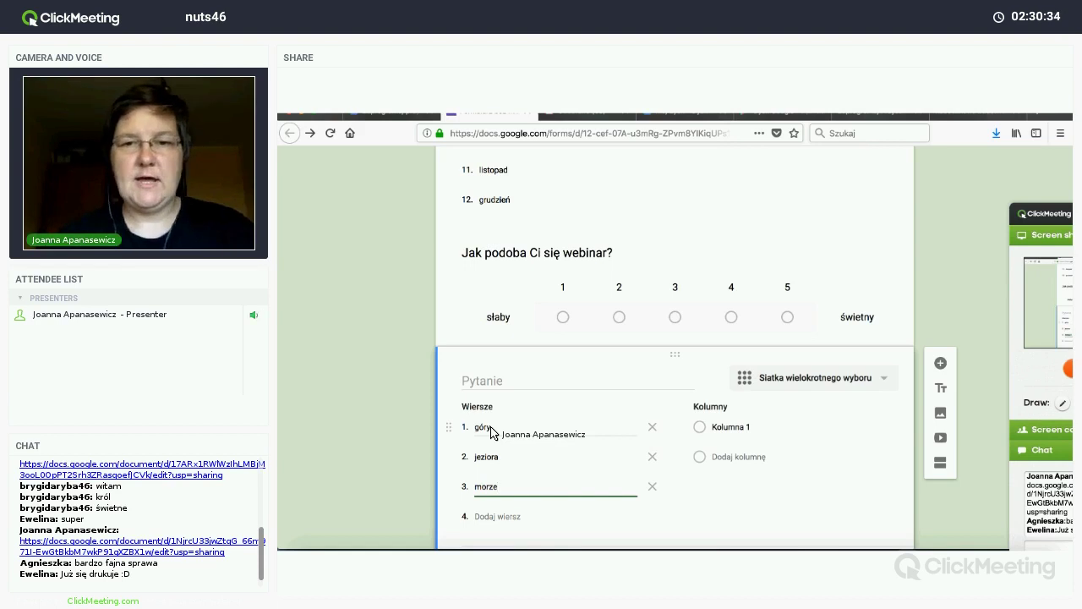
{"action": "left_click", "coordinate": [721, 433]}
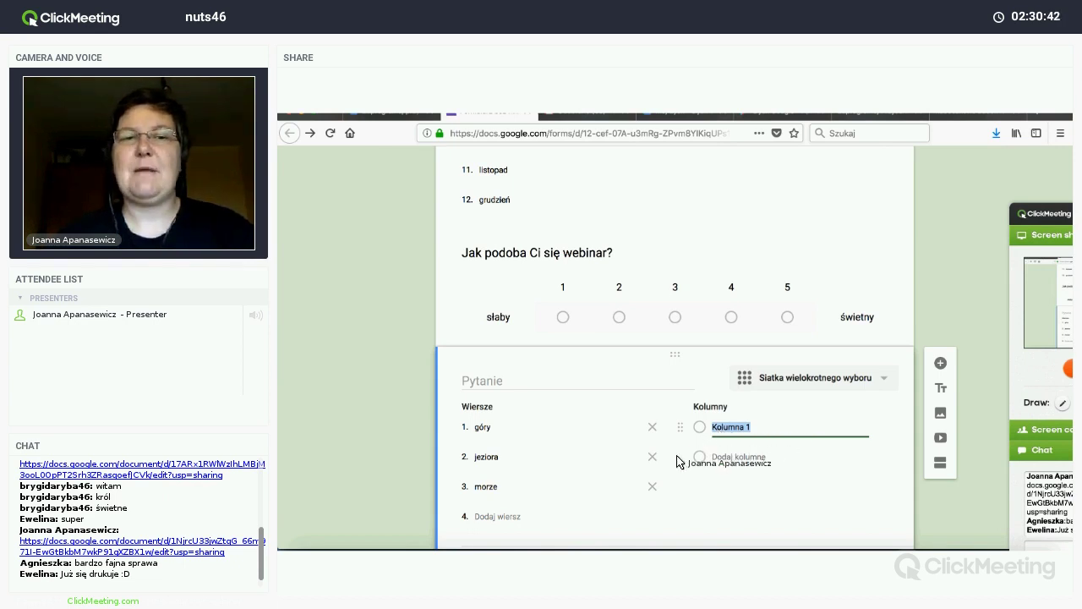
{"action": "left_click", "coordinate": [496, 517]}
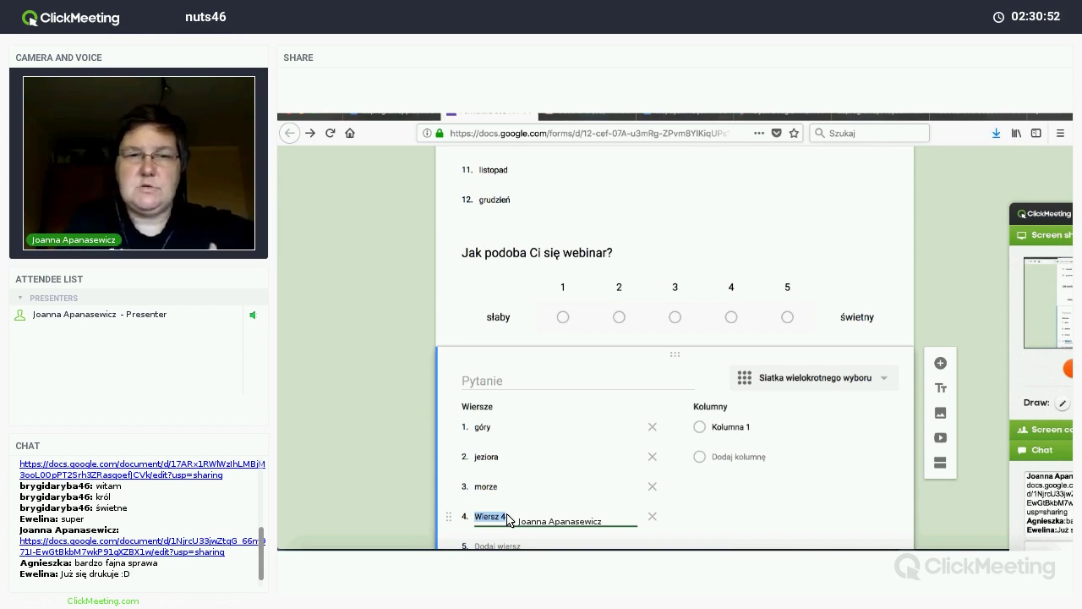
{"action": "type", "text": "las"}
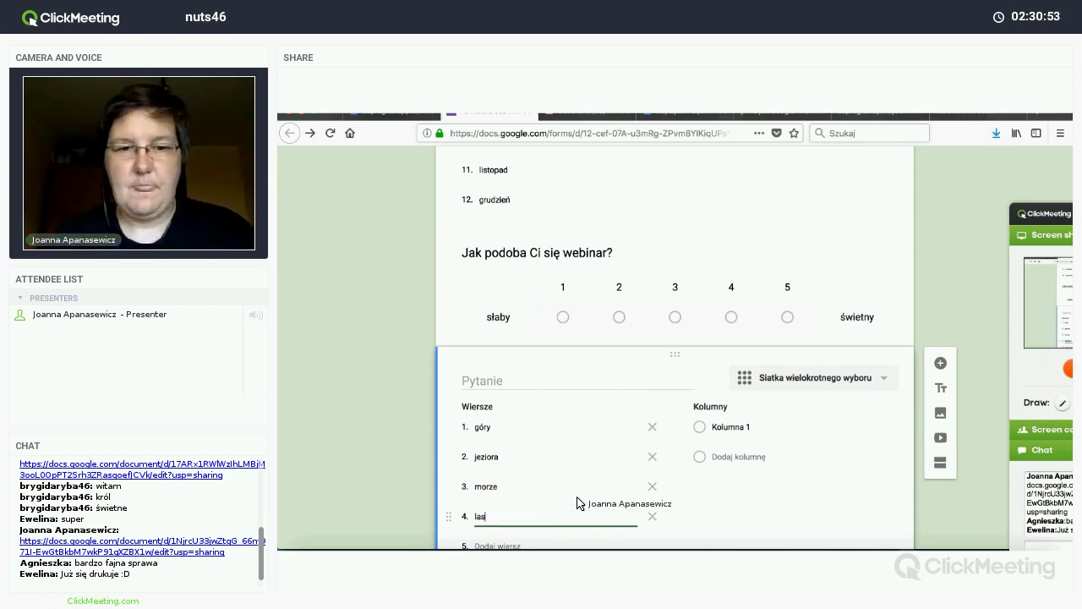
Step: Enter the grid columns wiosna, lato, jesień and zima
{"action": "left_click", "coordinate": [732, 427]}
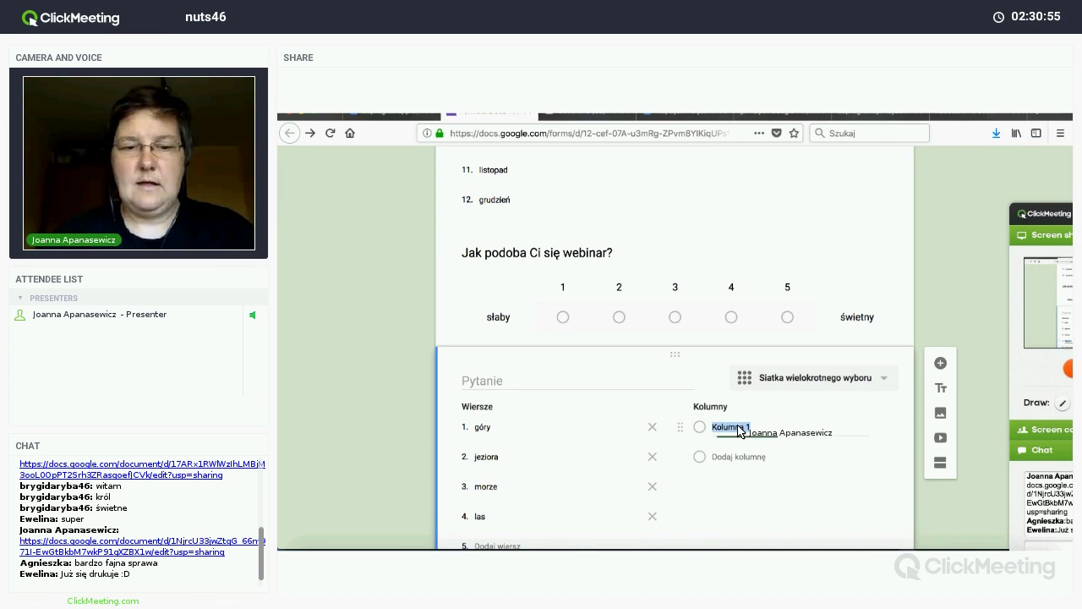
{"action": "type", "text": "lato"}
{"action": "key", "text": "Return"}
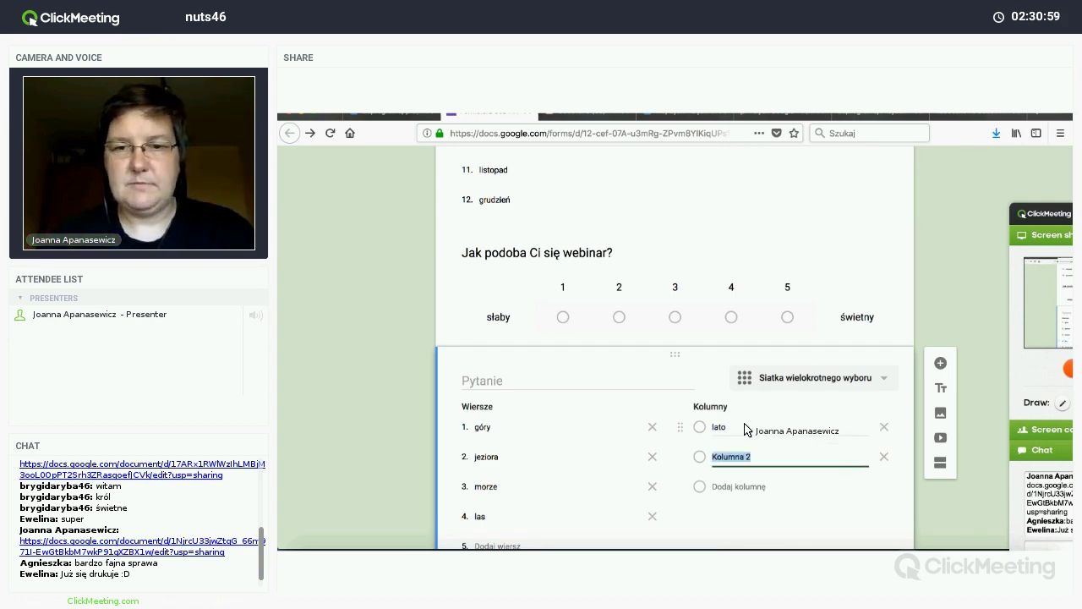
{"action": "left_click", "coordinate": [710, 428]}
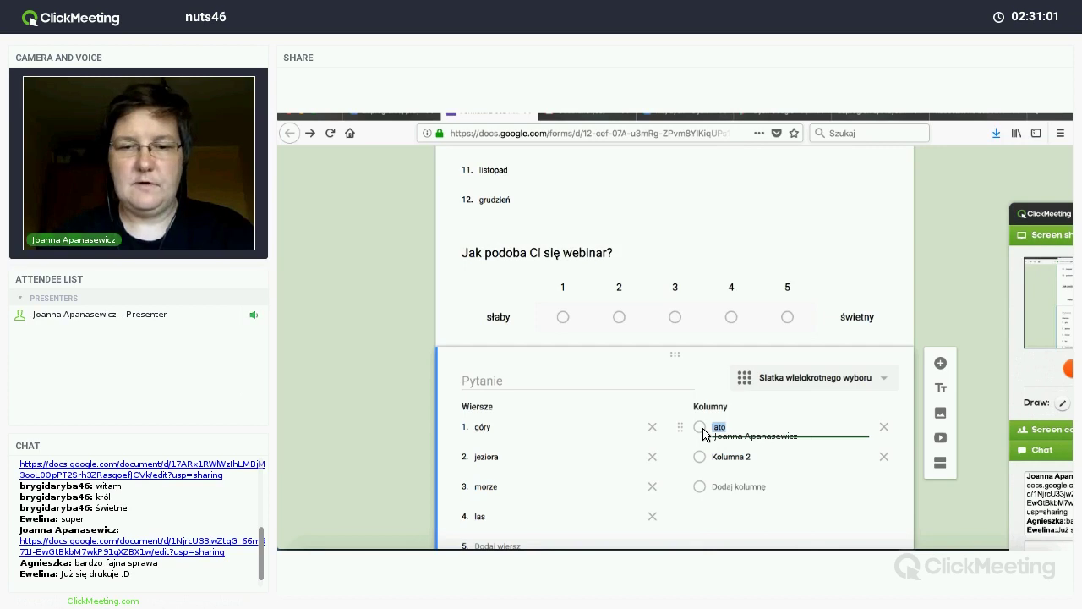
{"action": "type", "text": "wiosna"}
{"action": "left_click", "coordinate": [717, 459]}
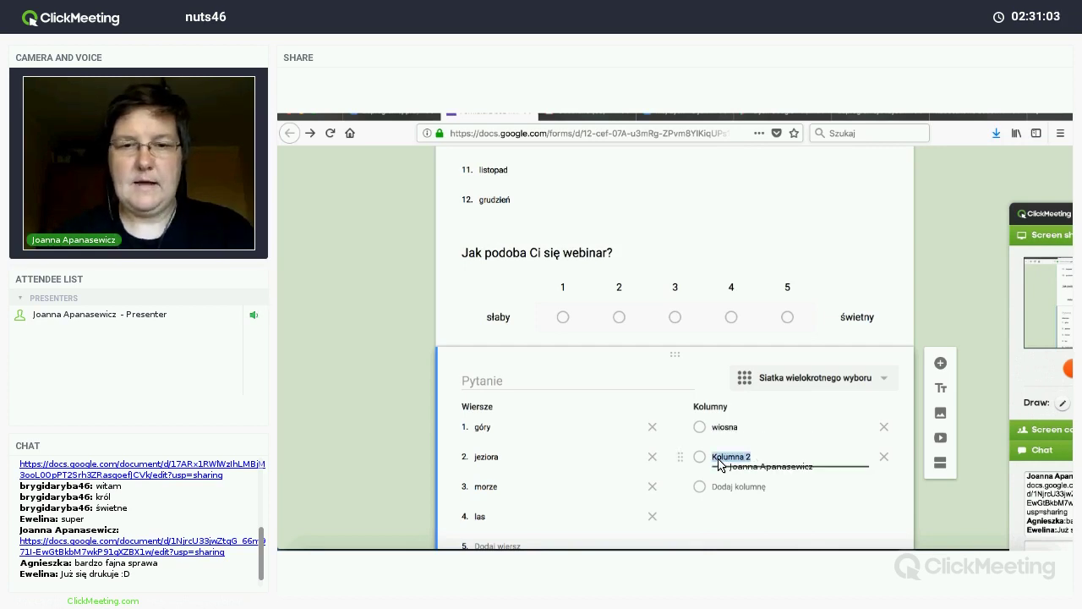
{"action": "type", "text": "lato"}
{"action": "key", "text": "Return"}
{"action": "type", "text": "jesi"}
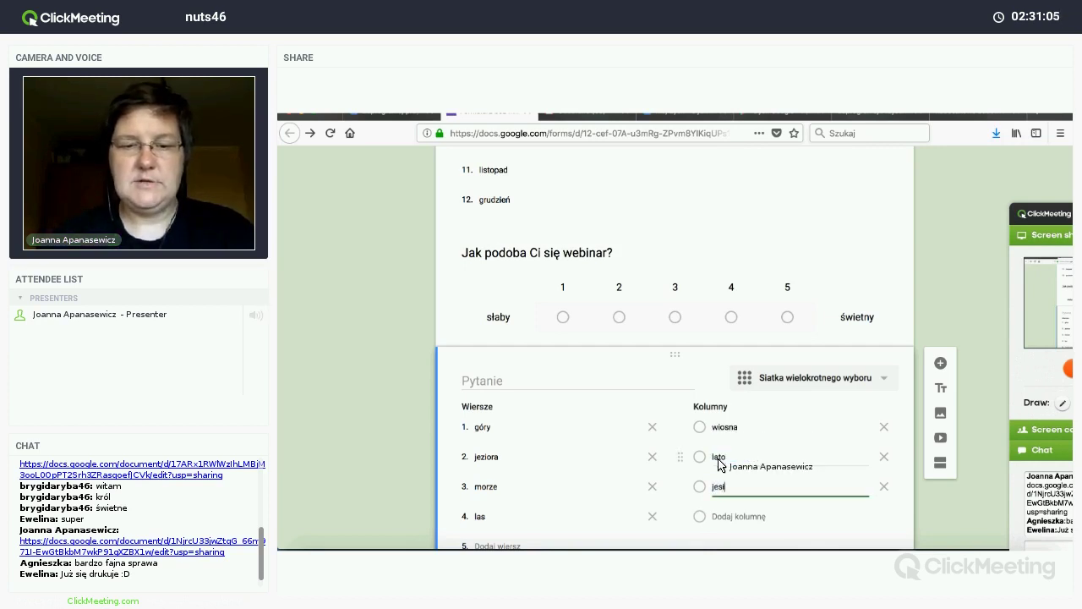
{"action": "type", "text": "eń"}
{"action": "key", "text": "Return"}
{"action": "key", "text": "Return"}
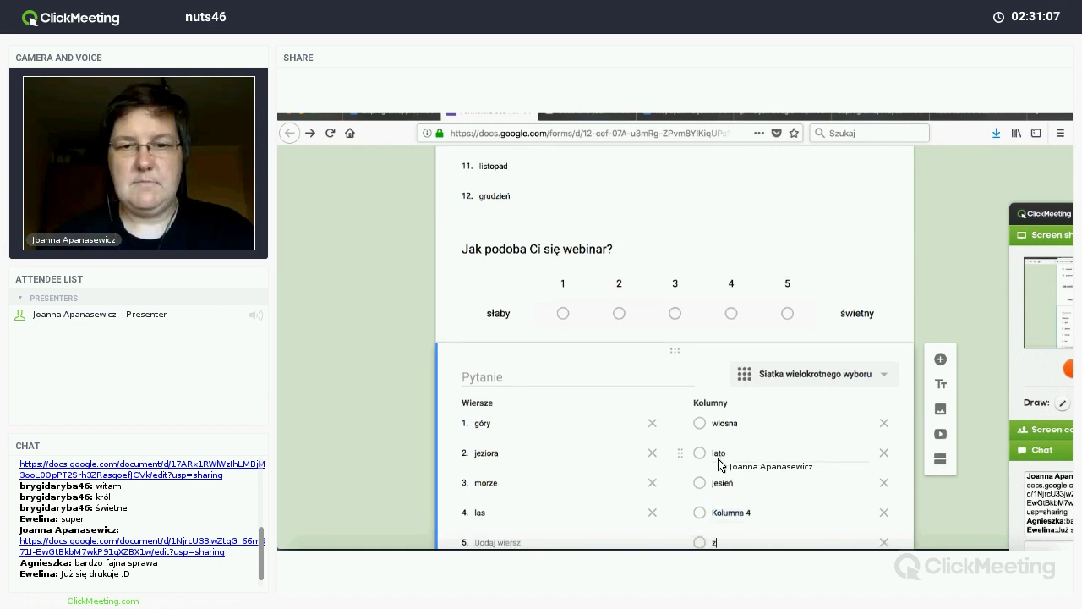
{"action": "type", "text": "zima"}
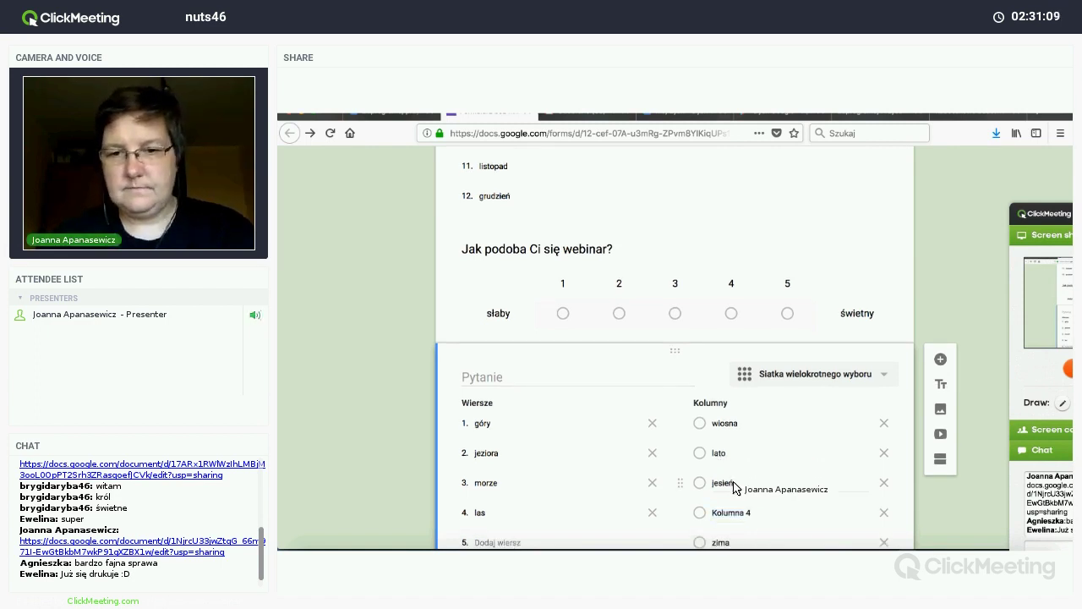
Step: Remove the stray fifth column, keeping zima as the fourth column
{"action": "scroll", "coordinate": [879, 502], "scroll_direction": "down", "scroll_amount": 1}
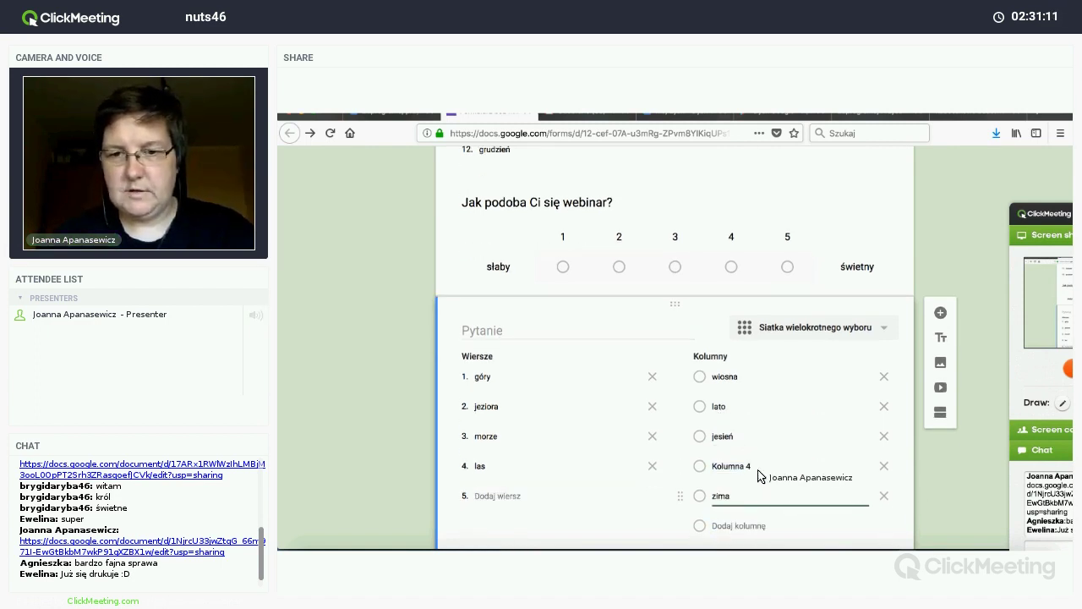
{"action": "key", "text": "BackSpace"}
{"action": "key", "text": "BackSpace"}
{"action": "key", "text": "BackSpace"}
{"action": "key", "text": "BackSpace"}
{"action": "key", "text": "BackSpace"}
{"action": "left_click", "coordinate": [725, 468]}
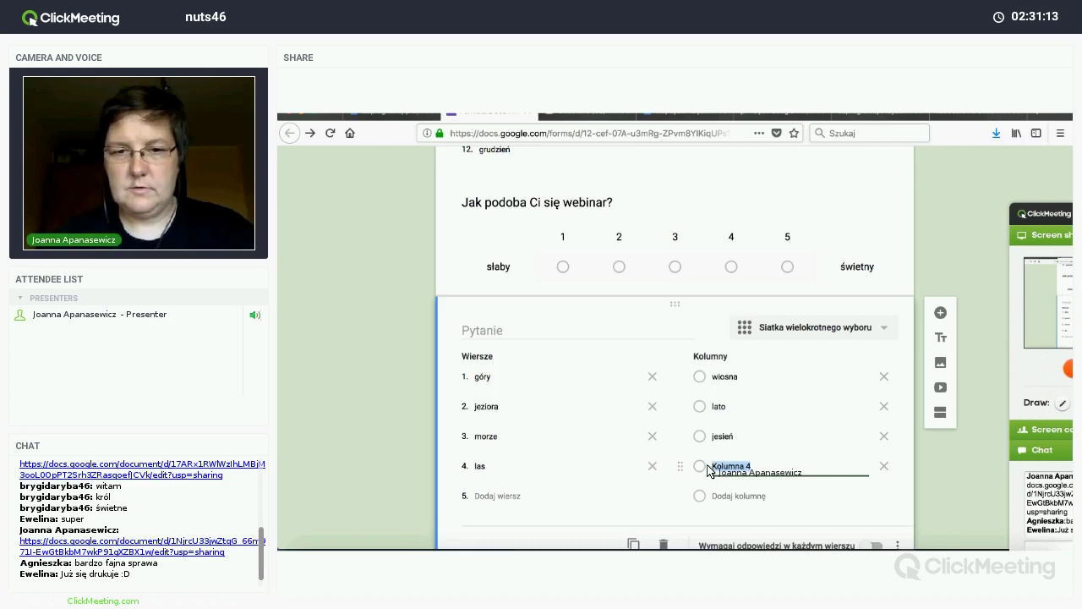
{"action": "type", "text": "zima"}
{"action": "key", "text": "Return"}
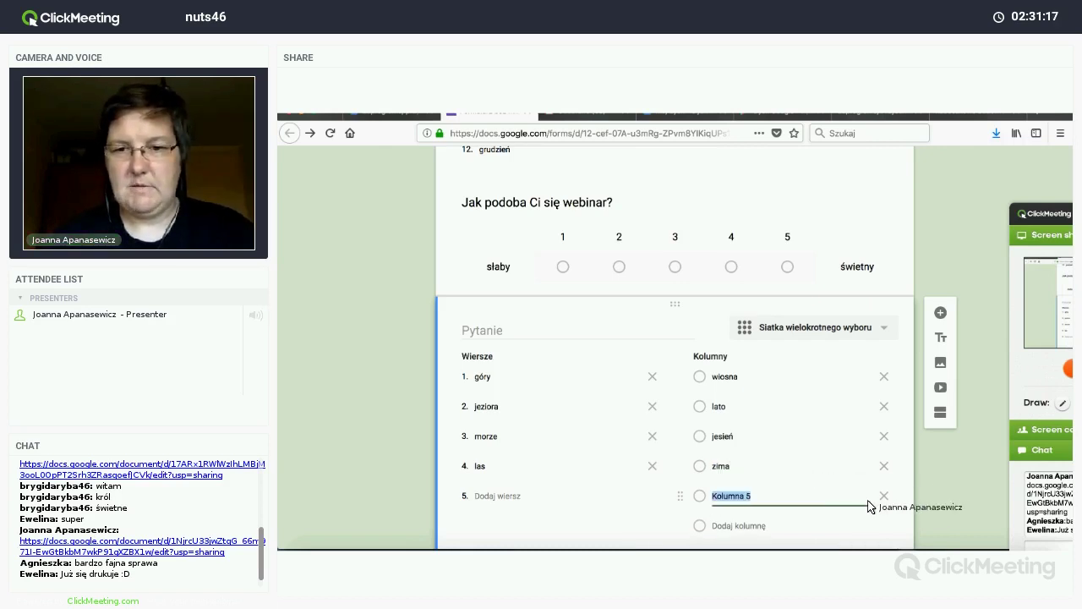
{"action": "key", "text": "BackSpace"}
{"action": "key", "text": "BackSpace"}
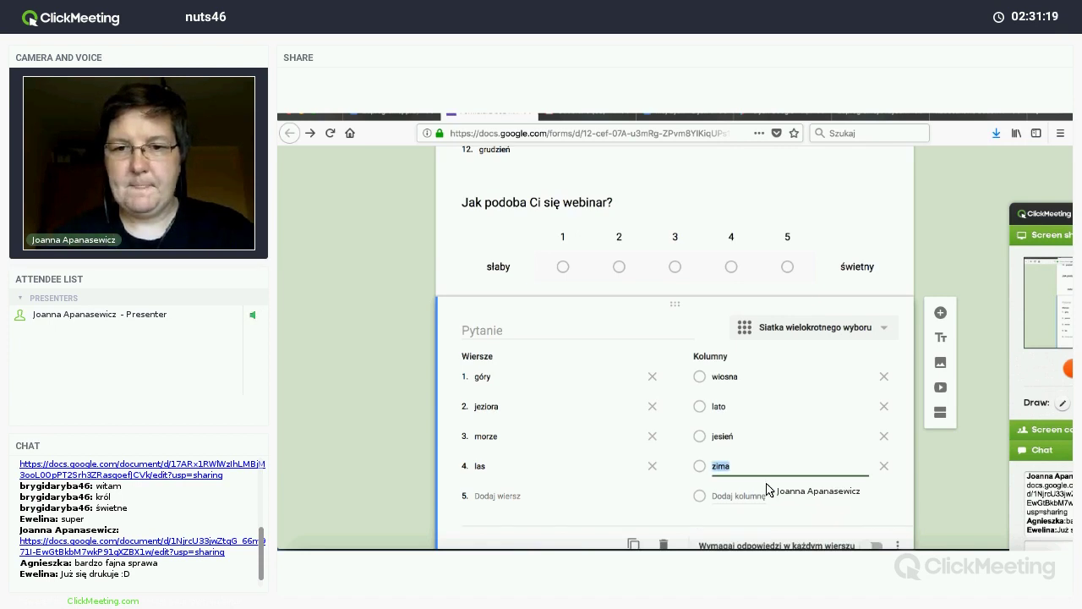
{"action": "scroll", "coordinate": [845, 355], "scroll_direction": "down", "scroll_amount": 1}
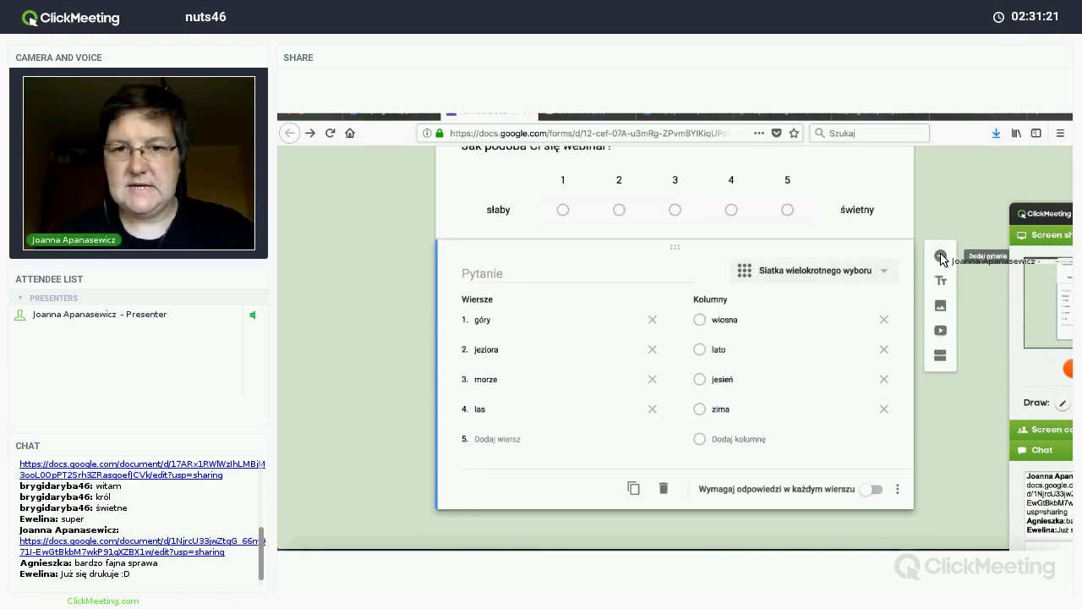
Step: Insert a new question below the season grid and set its type to Siatka pól wyboru
{"action": "left_click", "coordinate": [940, 256]}
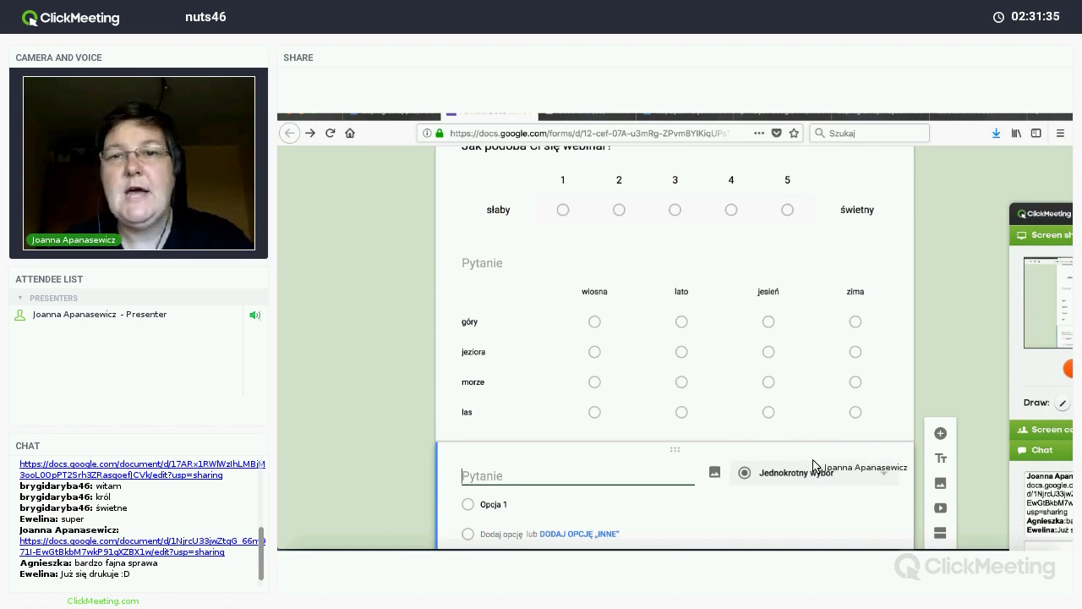
{"action": "scroll", "coordinate": [761, 363], "scroll_direction": "down", "scroll_amount": 2}
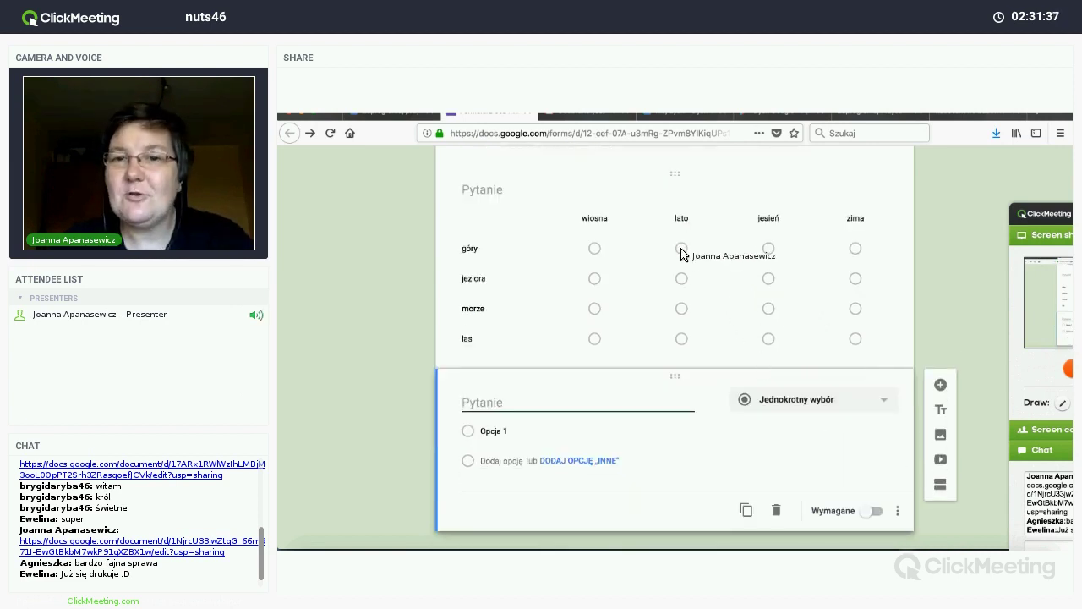
{"action": "left_click", "coordinate": [822, 404]}
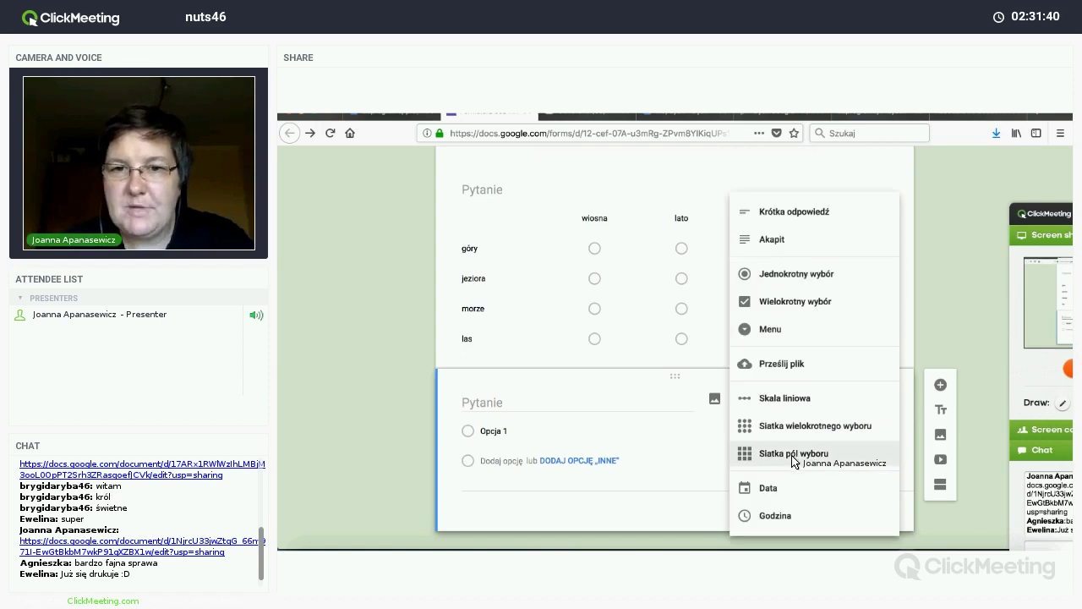
{"action": "left_click", "coordinate": [792, 455]}
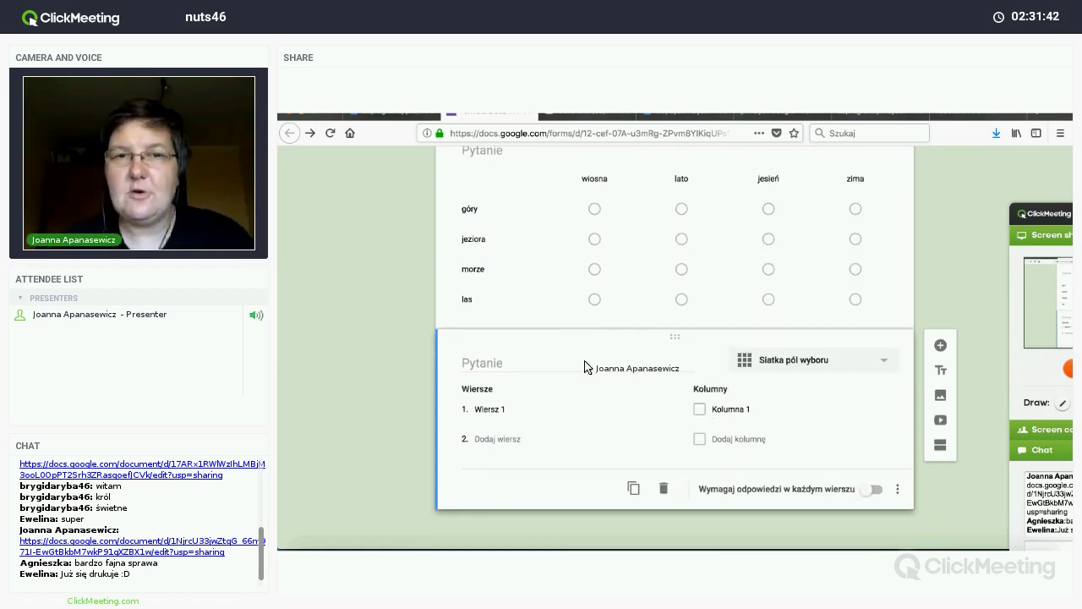
Step: Fix the season grid's title and name the checkbox grid 'Zaznacz co lubisz (wybierz kilka)'
{"action": "left_click", "coordinate": [495, 252]}
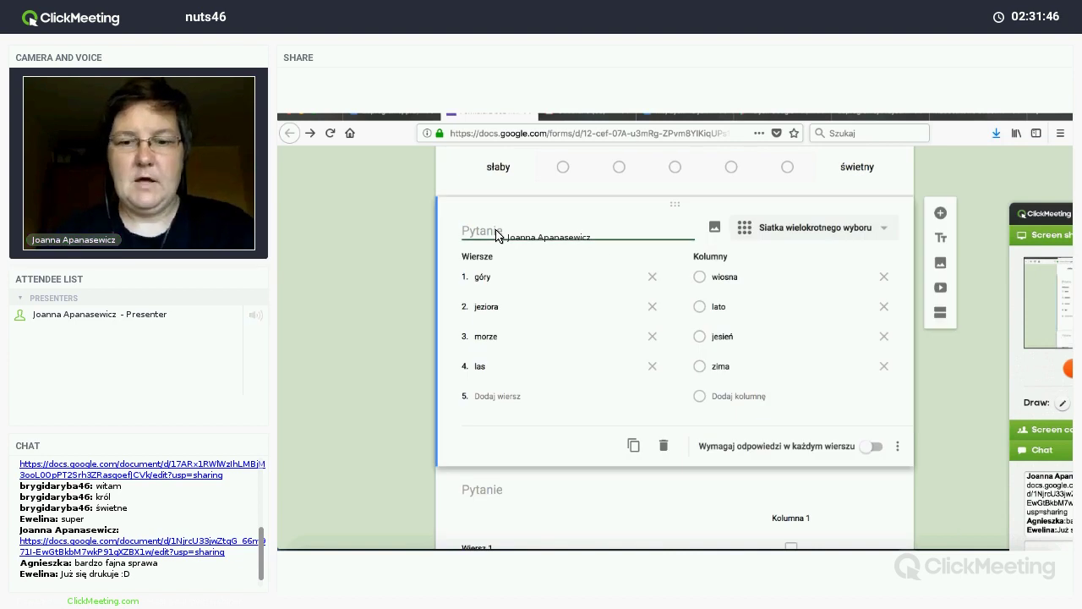
{"action": "key", "text": "BackSpace"}
{"action": "key", "text": "BackSpace"}
{"action": "key", "text": "BackSpace"}
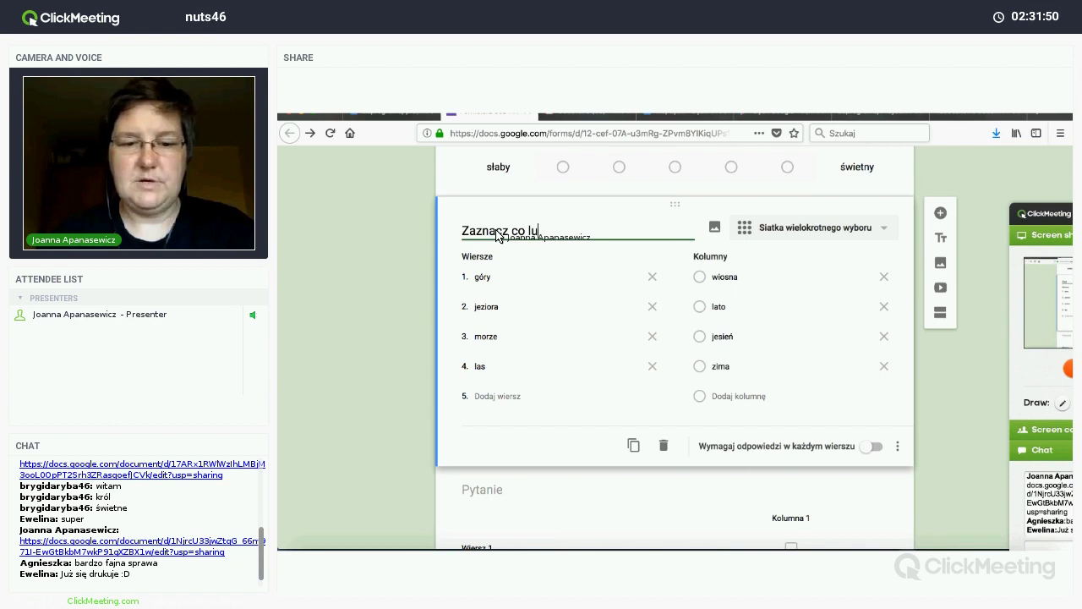
{"action": "left_click", "coordinate": [490, 493]}
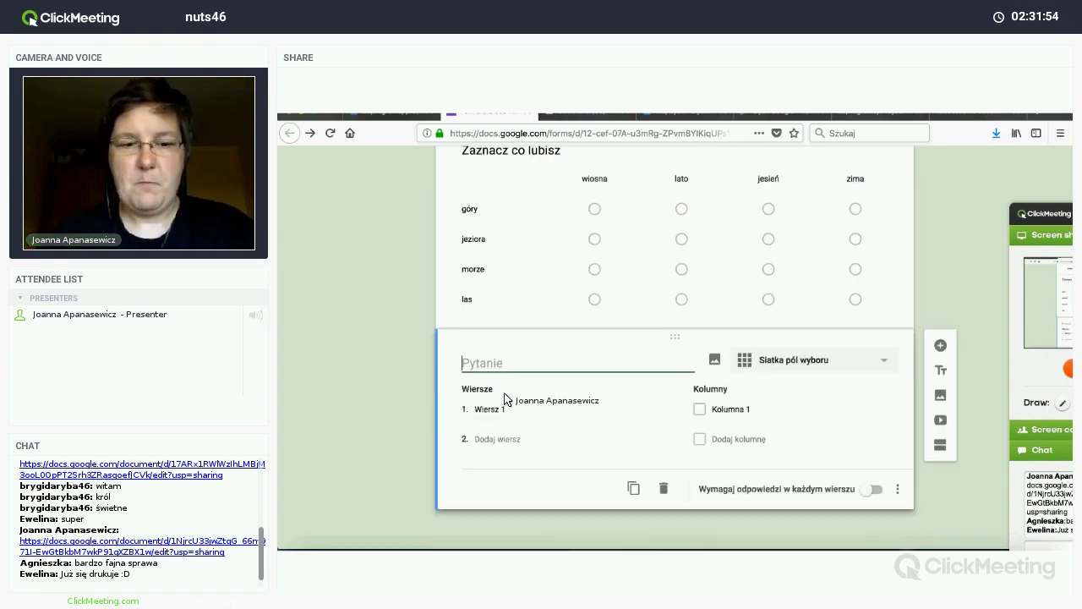
{"action": "type", "text": "Zaznacz co lubisz"}
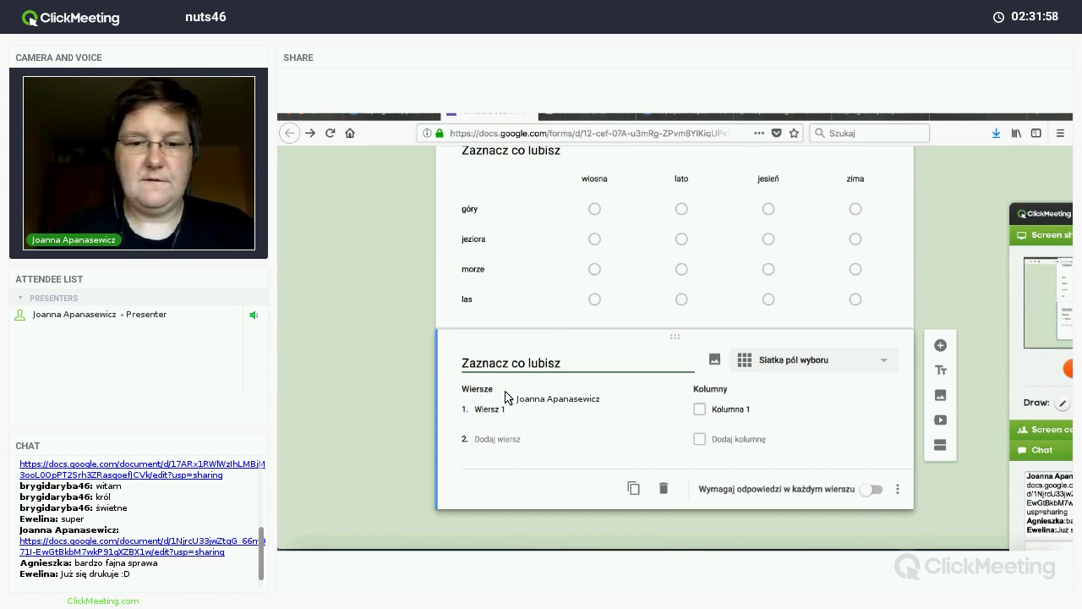
{"action": "type", "text": " (wybierz "}
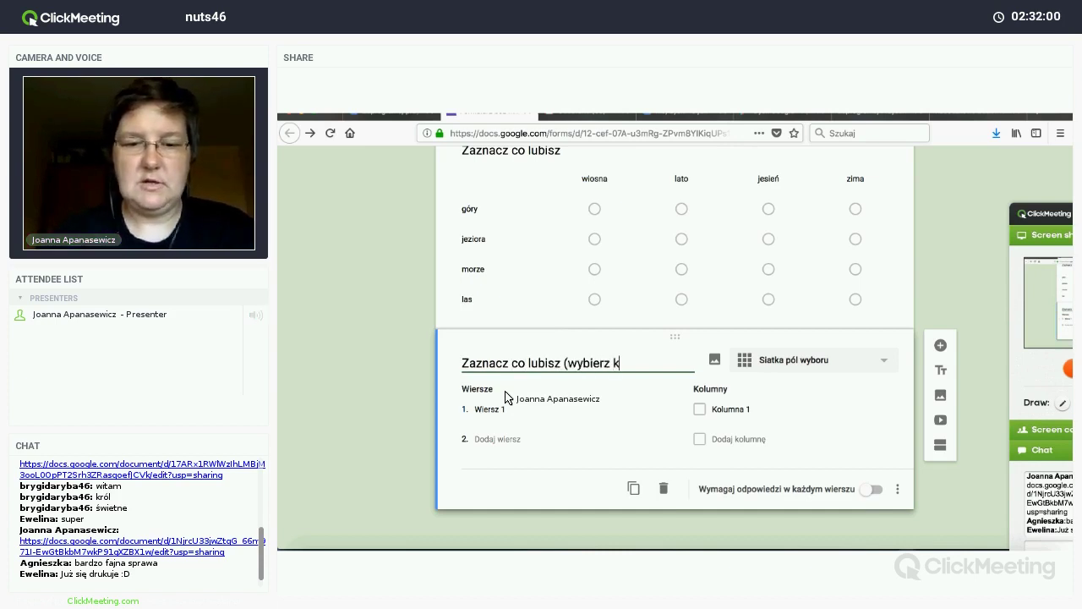
{"action": "type", "text": "kilka)"}
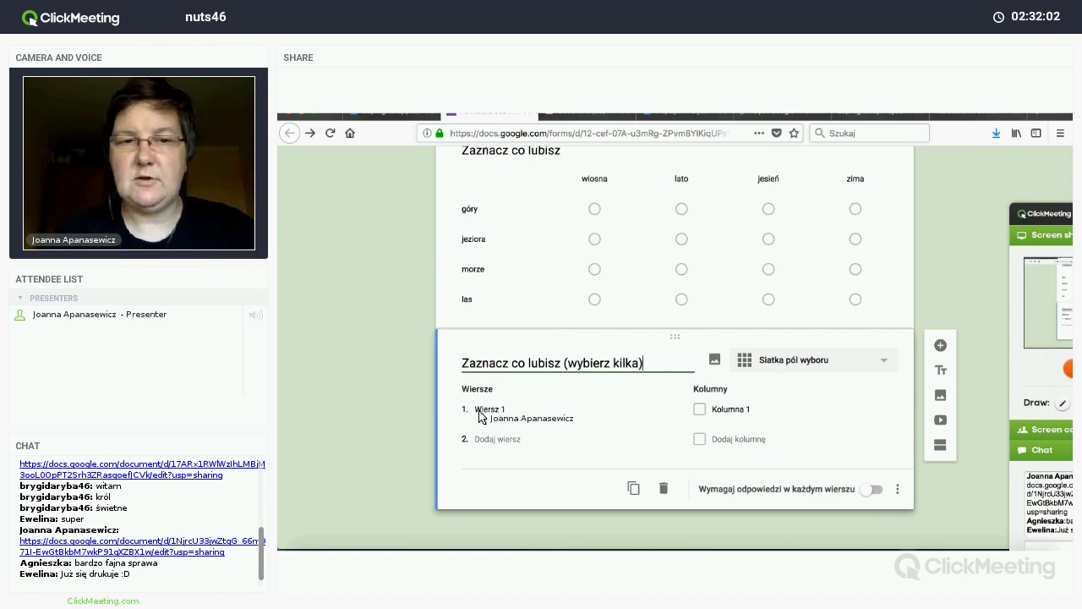
{"action": "left_click", "coordinate": [488, 412]}
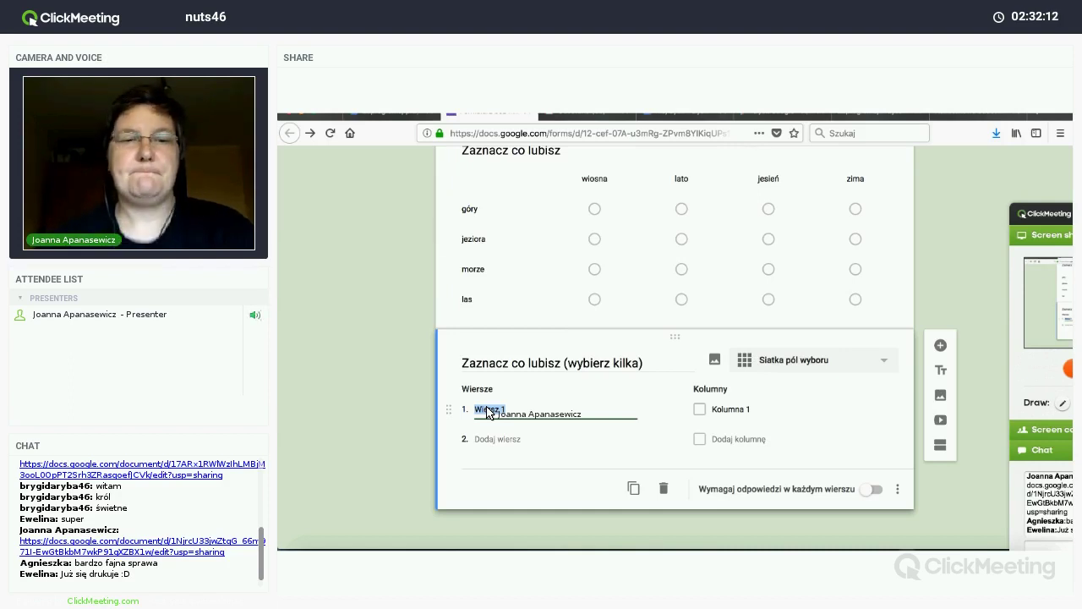
Step: Enter the grid rows góry, jeziora, morze and las
{"action": "type", "text": "tort"}
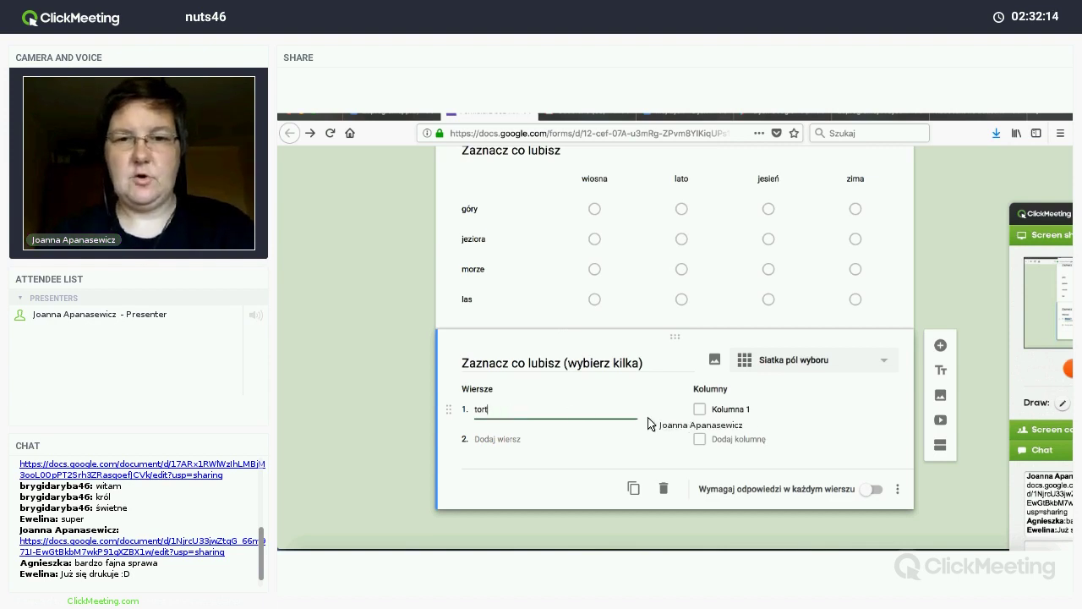
{"action": "key", "text": "BackSpace"}
{"action": "key", "text": "BackSpace"}
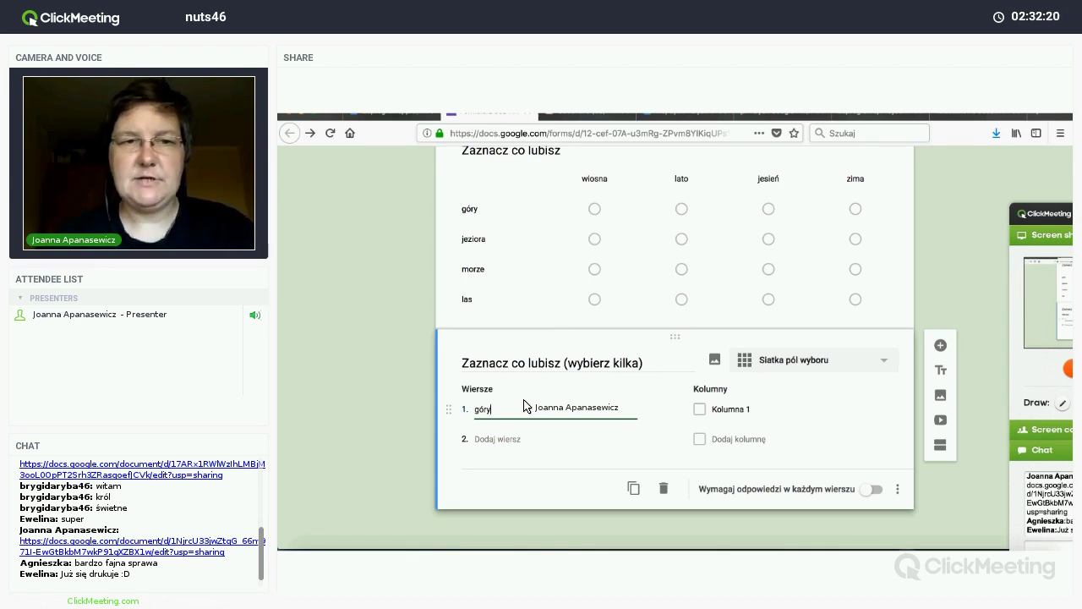
{"action": "key", "text": "Return"}
{"action": "type", "text": "jeziora"}
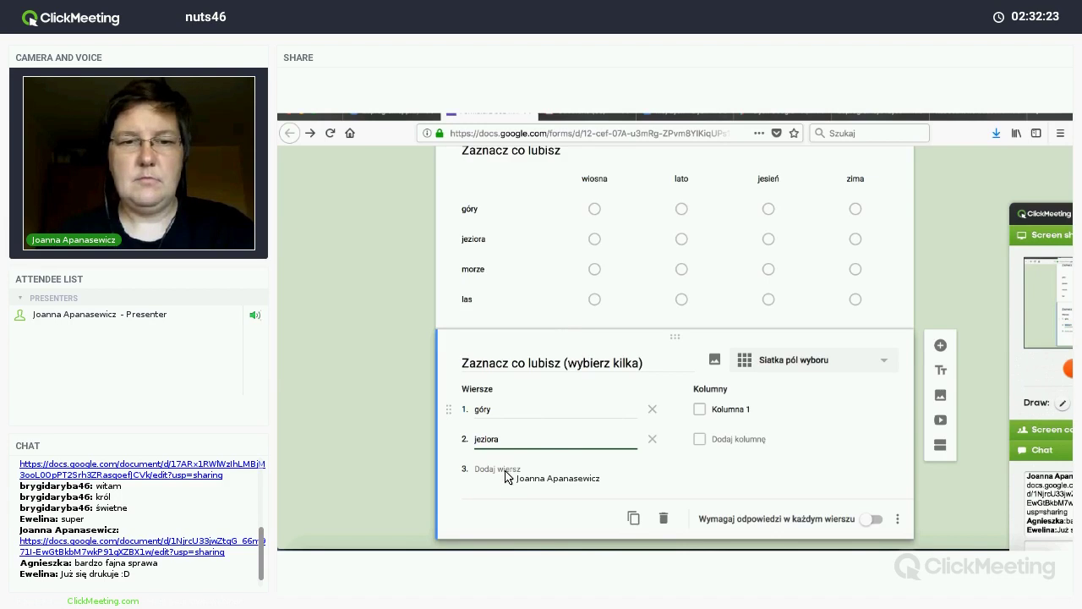
{"action": "key", "text": "Return"}
{"action": "type", "text": "morze"}
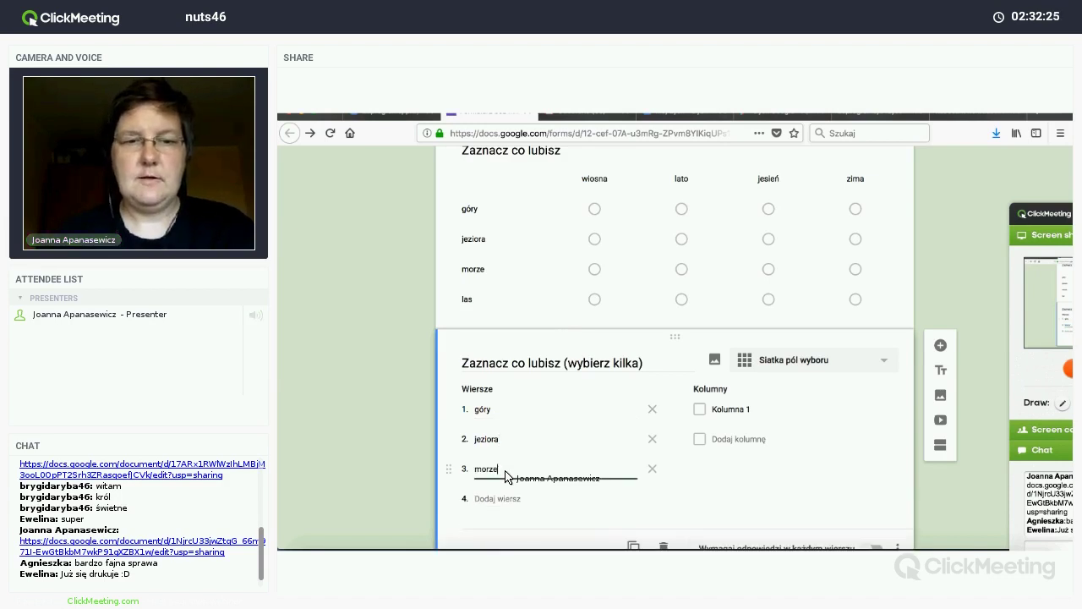
{"action": "key", "text": "Return"}
{"action": "type", "text": "l"}
{"action": "type", "text": "las"}
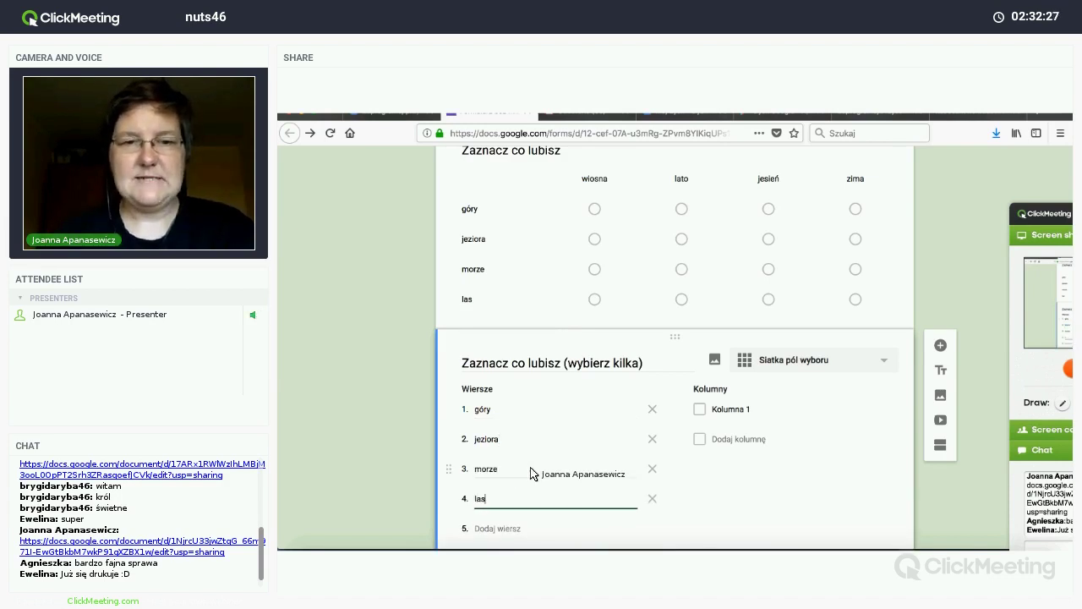
Step: Enter the grid columns wiosna, lato, jesień and zima
{"action": "left_click", "coordinate": [730, 410]}
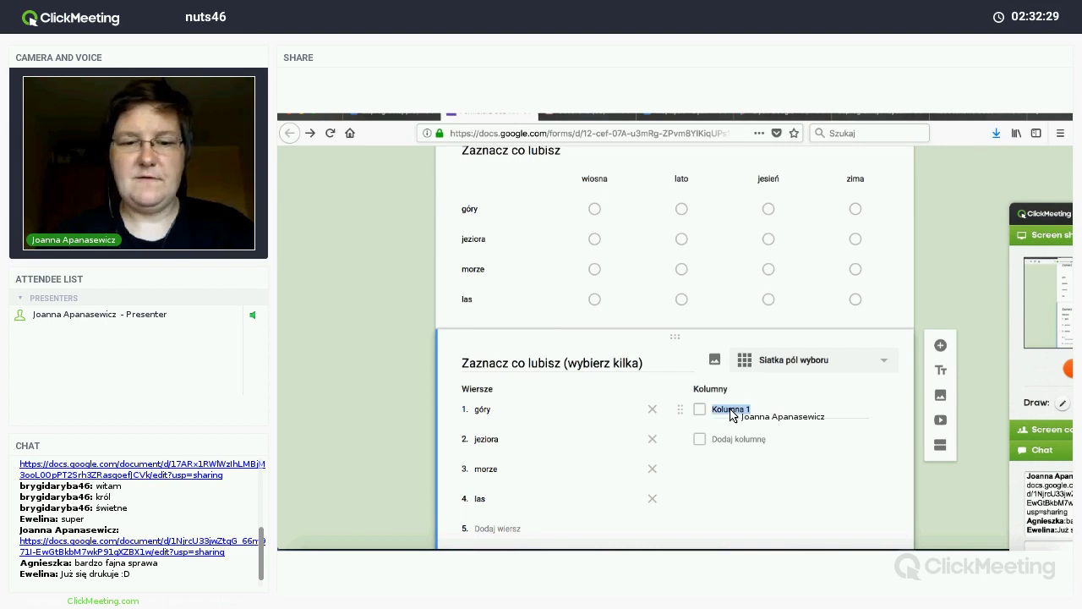
{"action": "type", "text": "wiosna"}
{"action": "key", "text": "Return"}
{"action": "type", "text": "lato"}
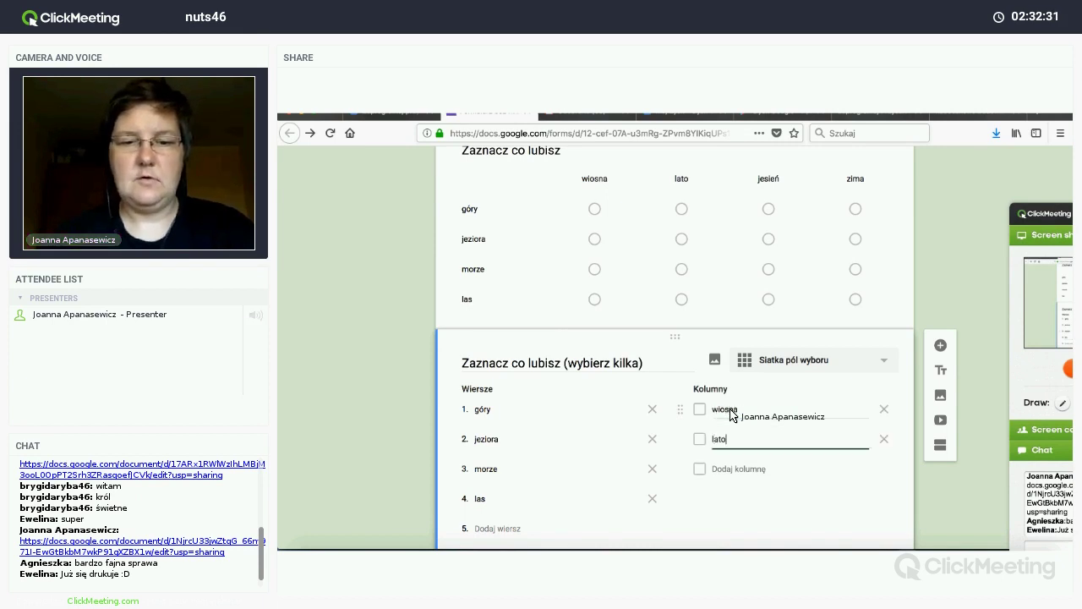
{"action": "key", "text": "Return"}
{"action": "type", "text": "jesie"}
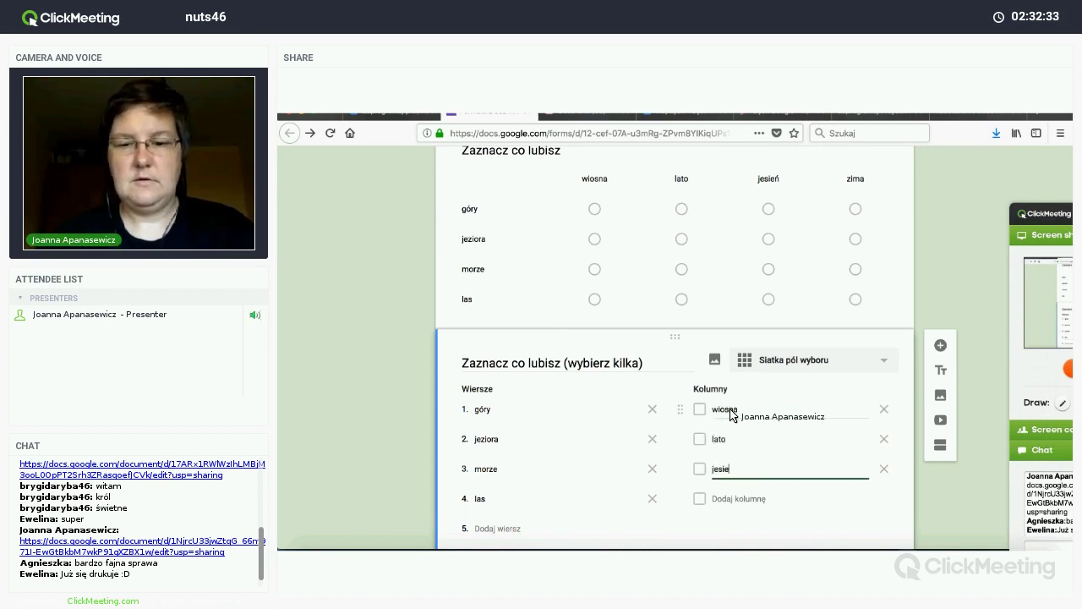
{"action": "type", "text": "ń"}
{"action": "key", "text": "Return"}
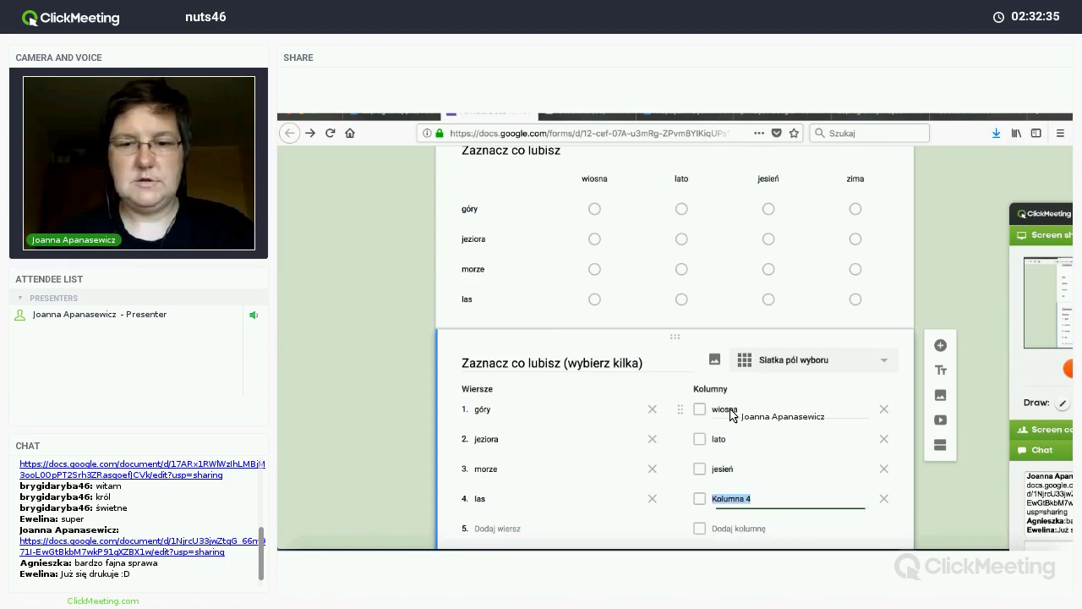
{"action": "type", "text": "zima"}
{"action": "scroll", "coordinate": [812, 405], "scroll_direction": "down", "scroll_amount": 2}
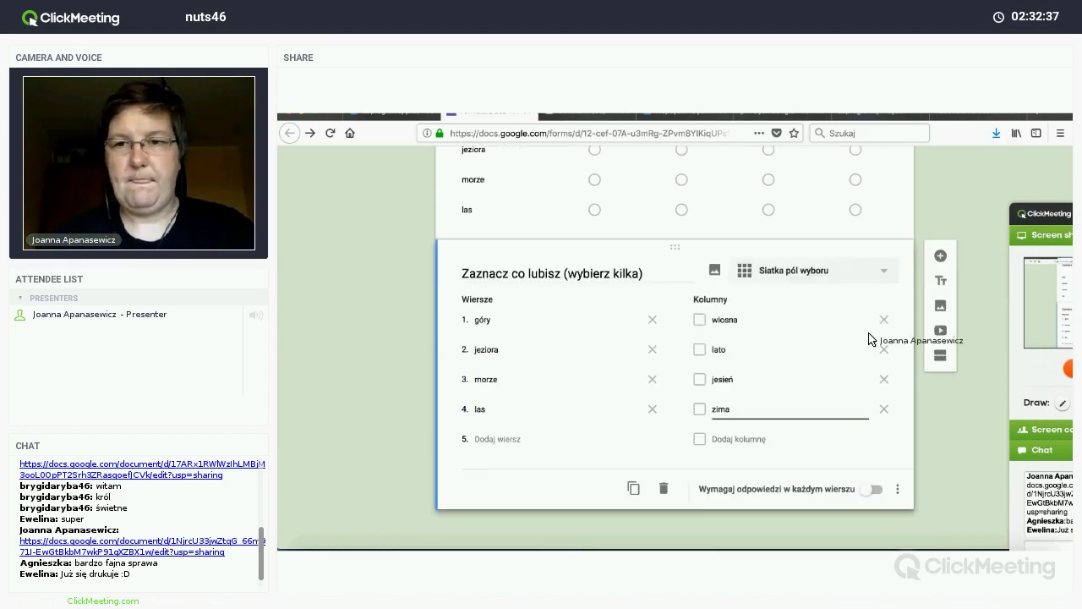
Step: Add a new short-answer question below the checkbox grid
{"action": "left_click", "coordinate": [940, 256]}
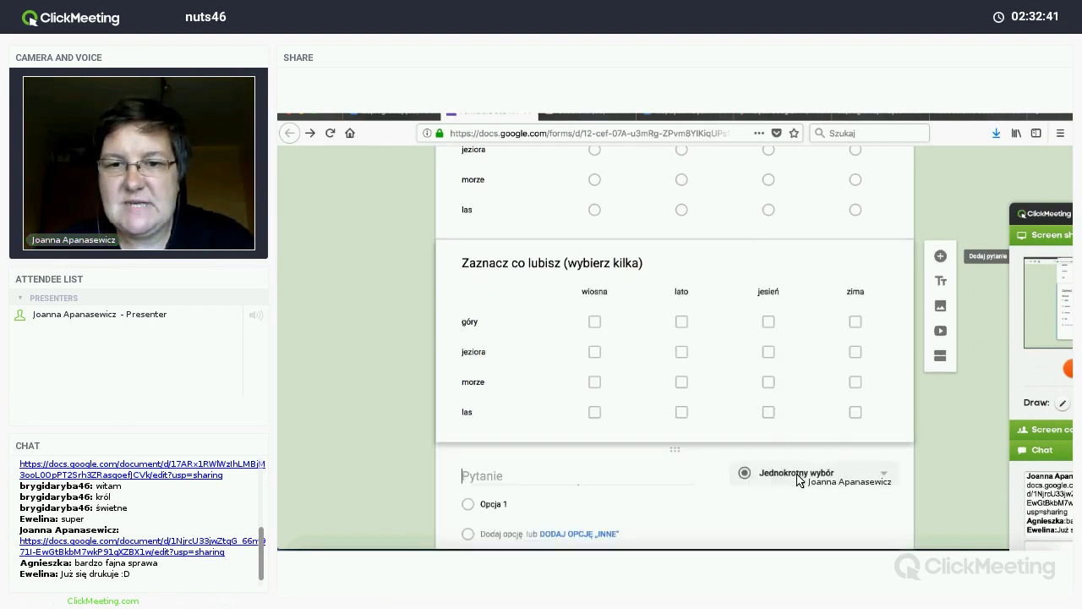
{"action": "left_click", "coordinate": [799, 474]}
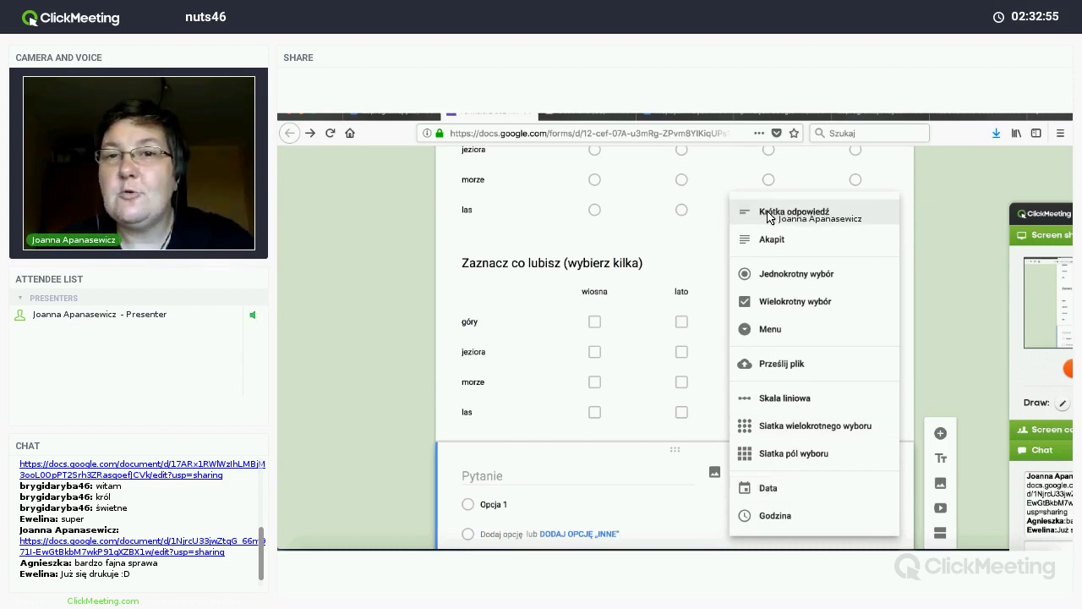
{"action": "key", "text": "Return"}
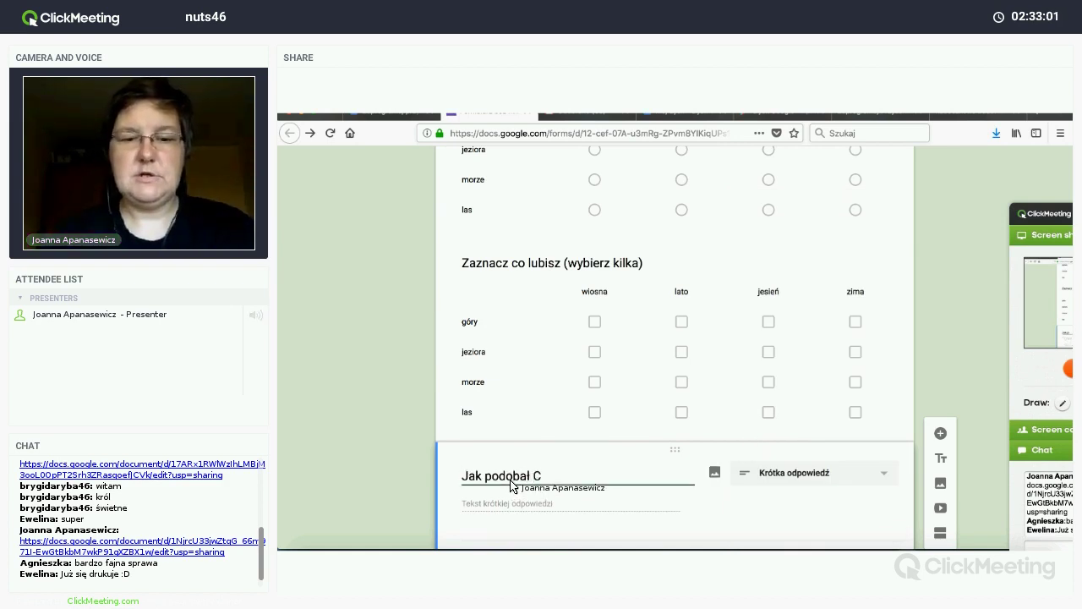
Step: Title it 'Czy podobał Ci się projekt "Zaprogramuj przyszłość"? Jeśli tak/nie, napisz dlaczego.'
{"action": "type", "text": "projekt Zaprogramu"}
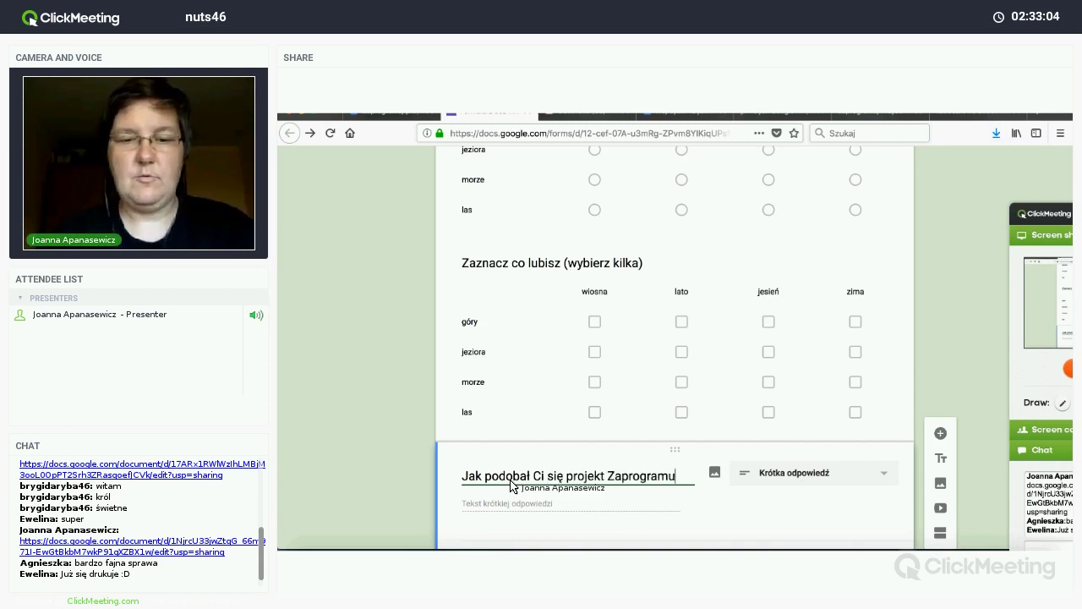
{"action": "type", "text": "j przyszłość"}
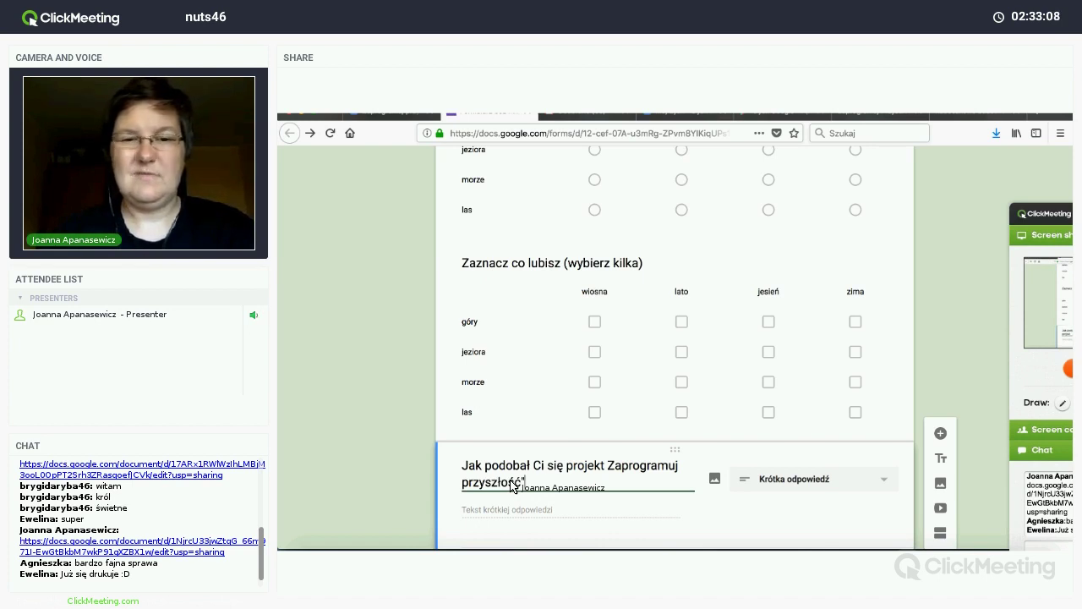
{"action": "type", "text": "\""}
{"action": "left_click", "coordinate": [608, 468]}
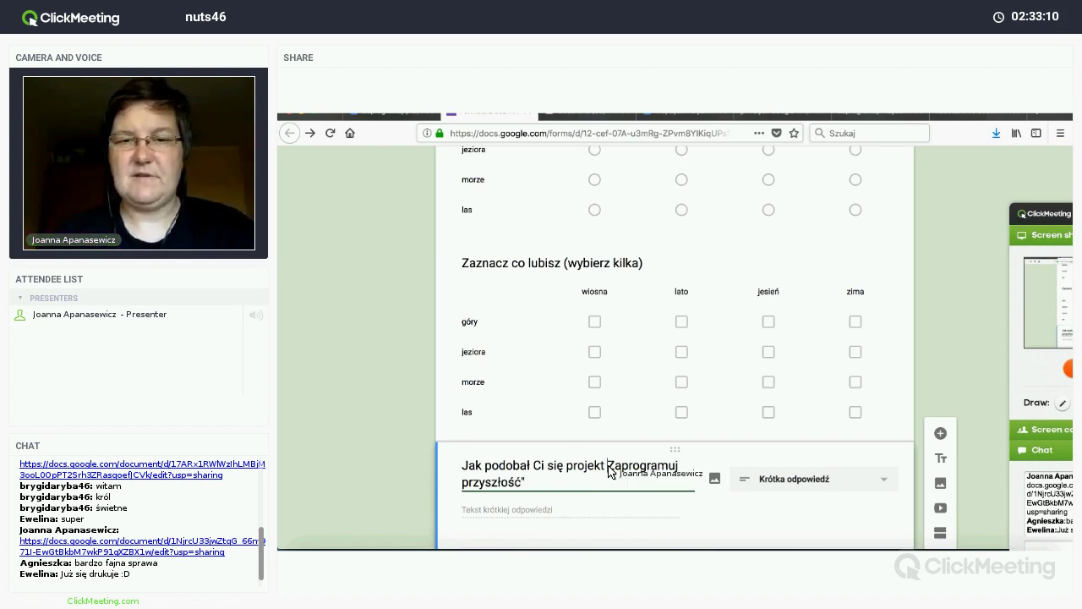
{"action": "type", "text": "\""}
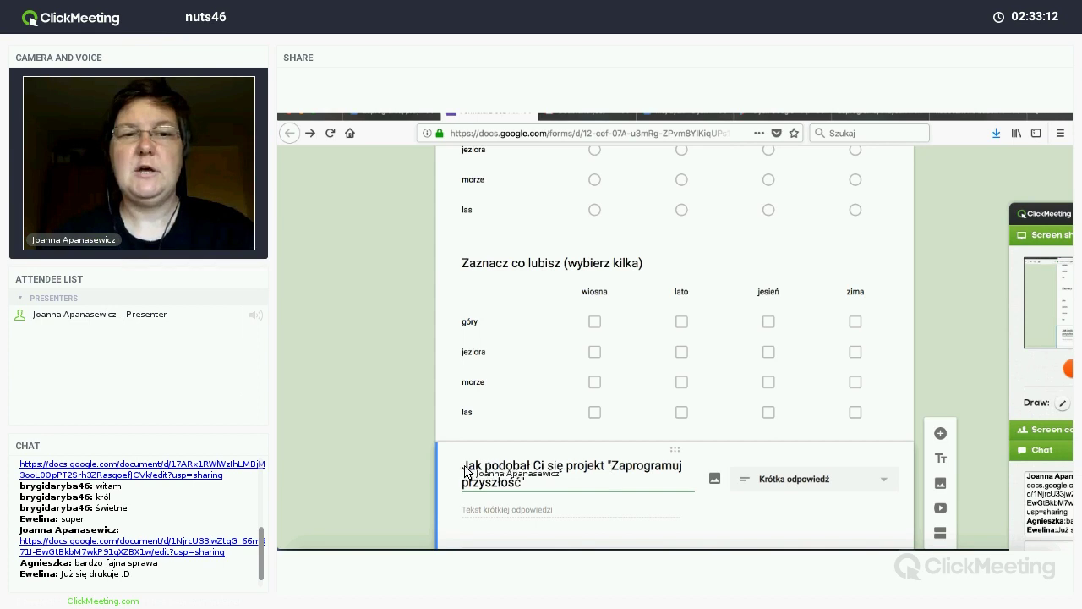
{"action": "left_click_drag", "start_coordinate": [463, 470], "coordinate": [481, 471]}
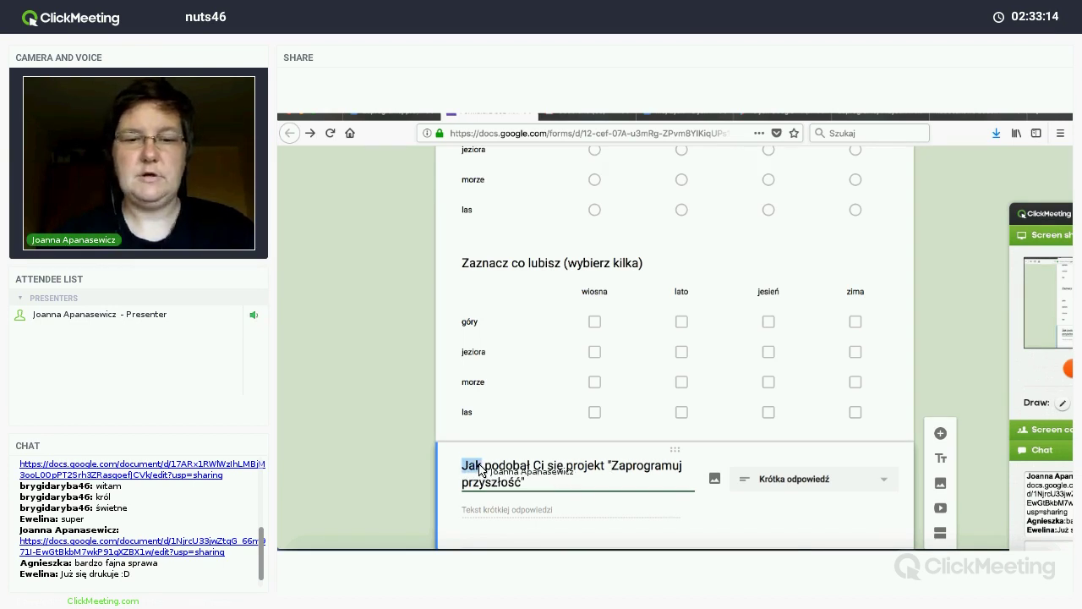
{"action": "type", "text": "Czy"}
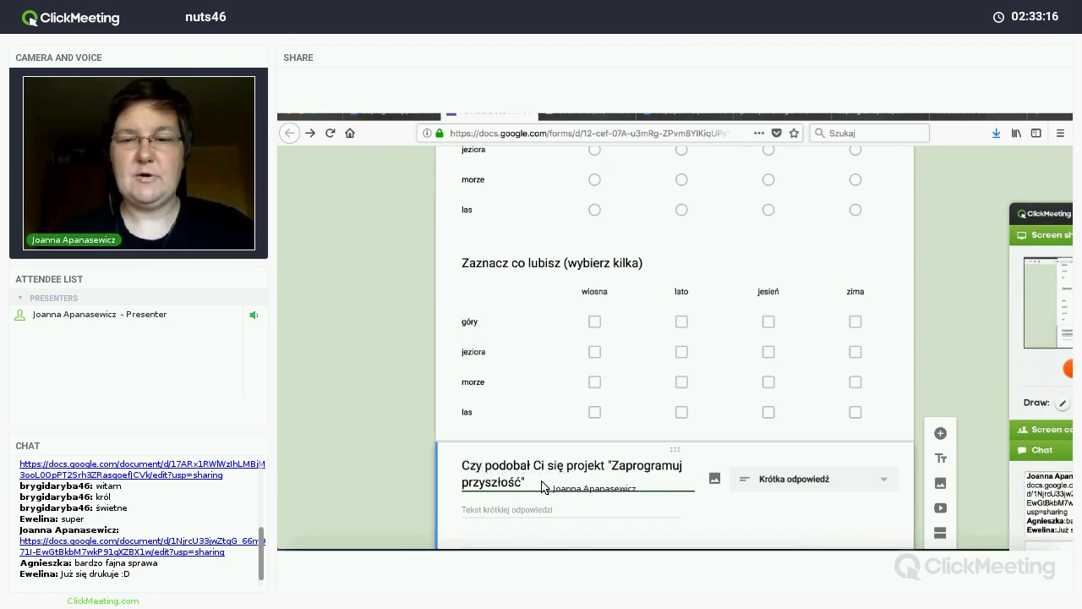
{"action": "type", "text": "? Jeśli tak/nie, napisz dlacz"}
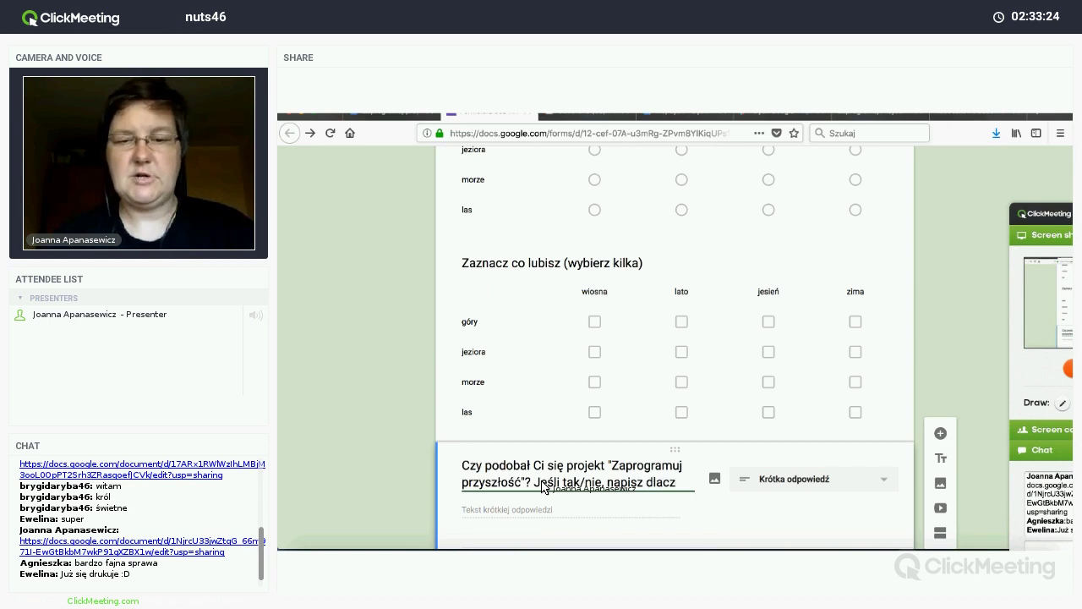
{"action": "type", "text": "ego"}
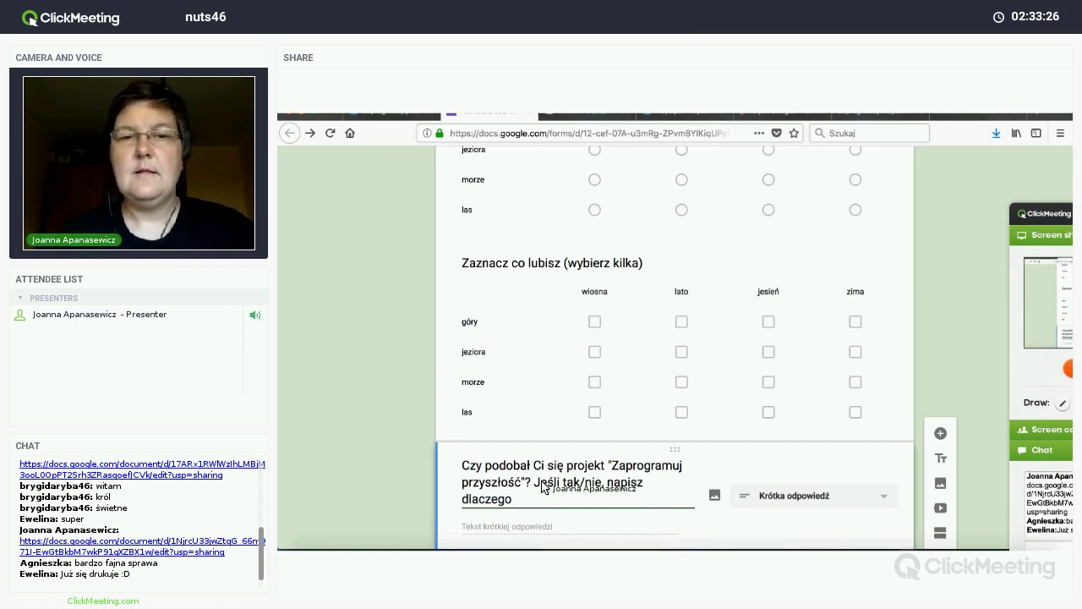
{"action": "type", "text": "."}
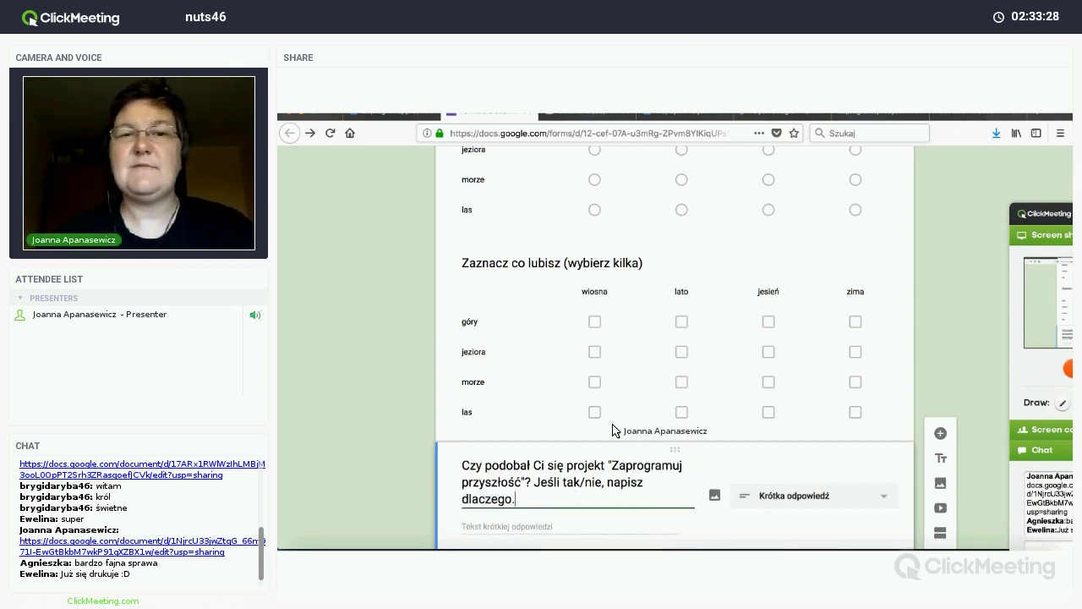
{"action": "scroll", "coordinate": [612, 430], "scroll_direction": "down", "scroll_amount": 2}
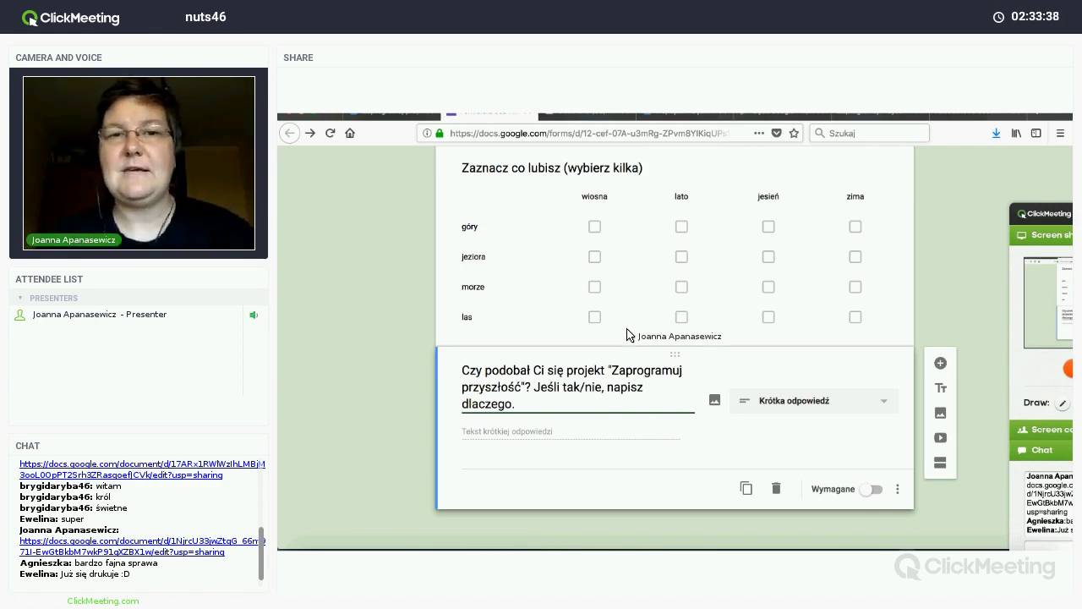
{"action": "scroll", "coordinate": [643, 310], "scroll_direction": "up", "scroll_amount": 15}
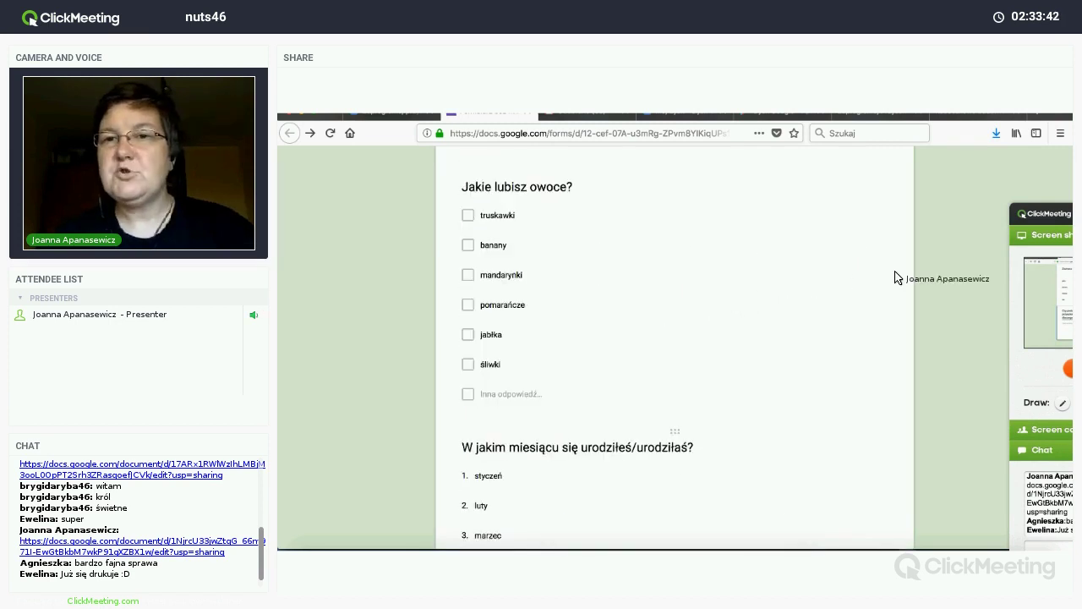
{"action": "scroll", "coordinate": [892, 278], "scroll_direction": "up", "scroll_amount": 5}
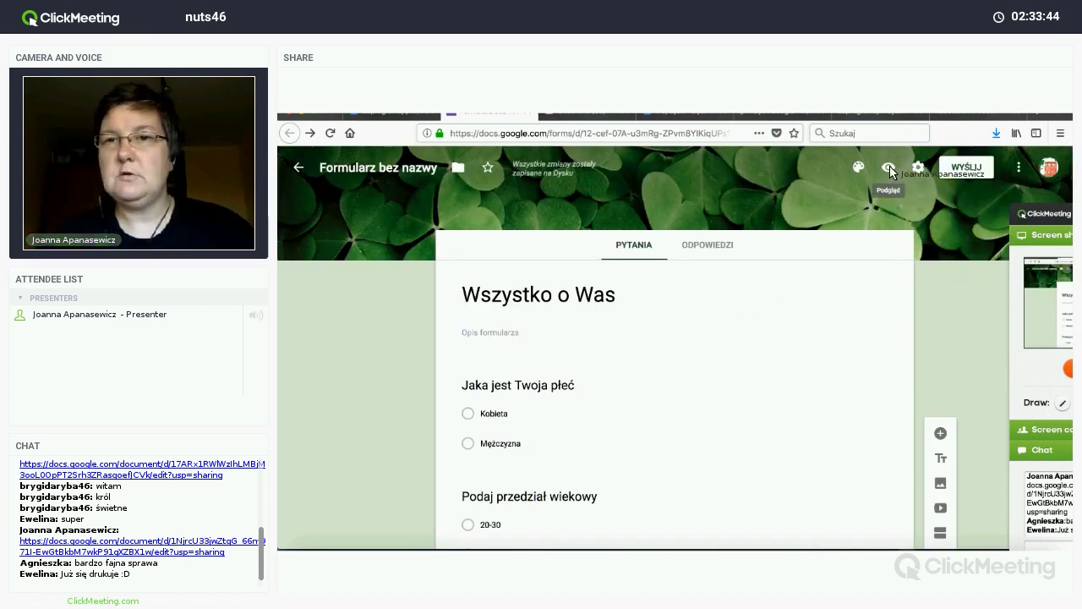
{"action": "left_click", "coordinate": [889, 168]}
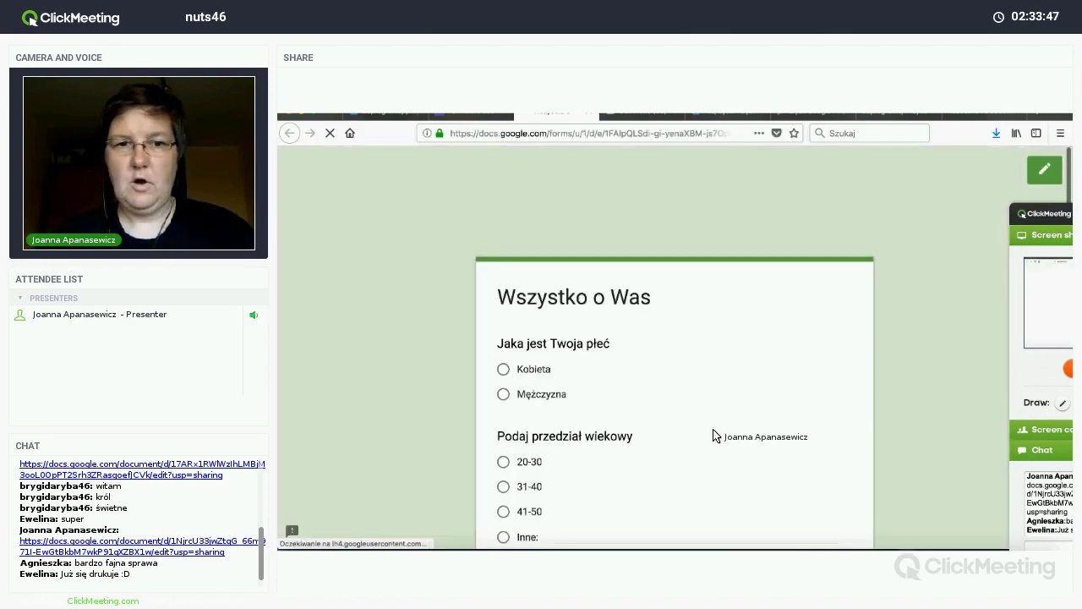
{"action": "scroll", "coordinate": [711, 437], "scroll_direction": "down", "scroll_amount": 5}
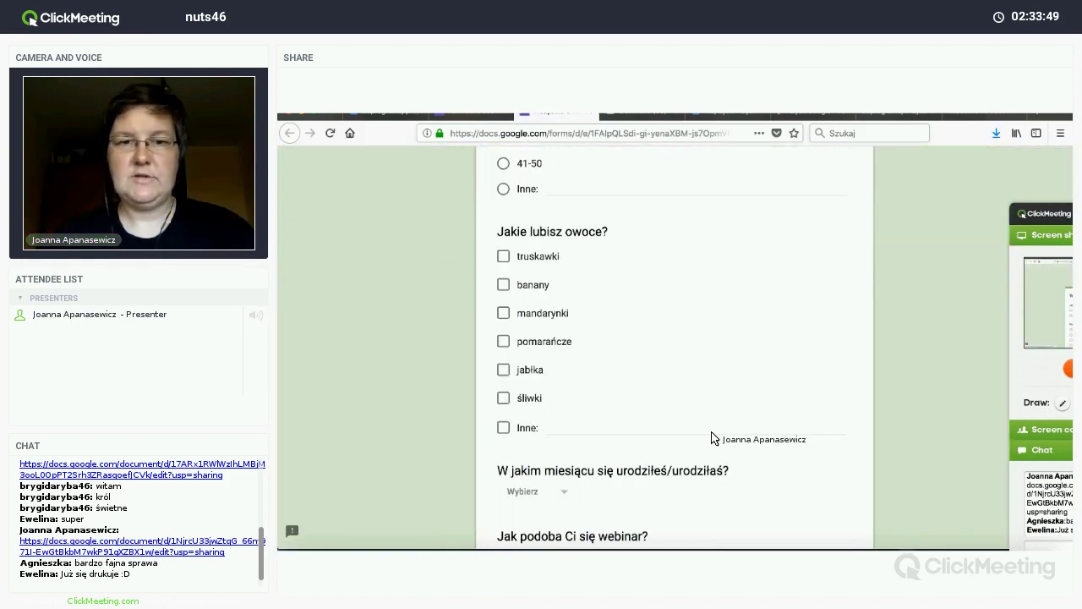
{"action": "scroll", "coordinate": [711, 437], "scroll_direction": "down", "scroll_amount": 7}
{"action": "scroll", "coordinate": [616, 313], "scroll_direction": "up", "scroll_amount": 6}
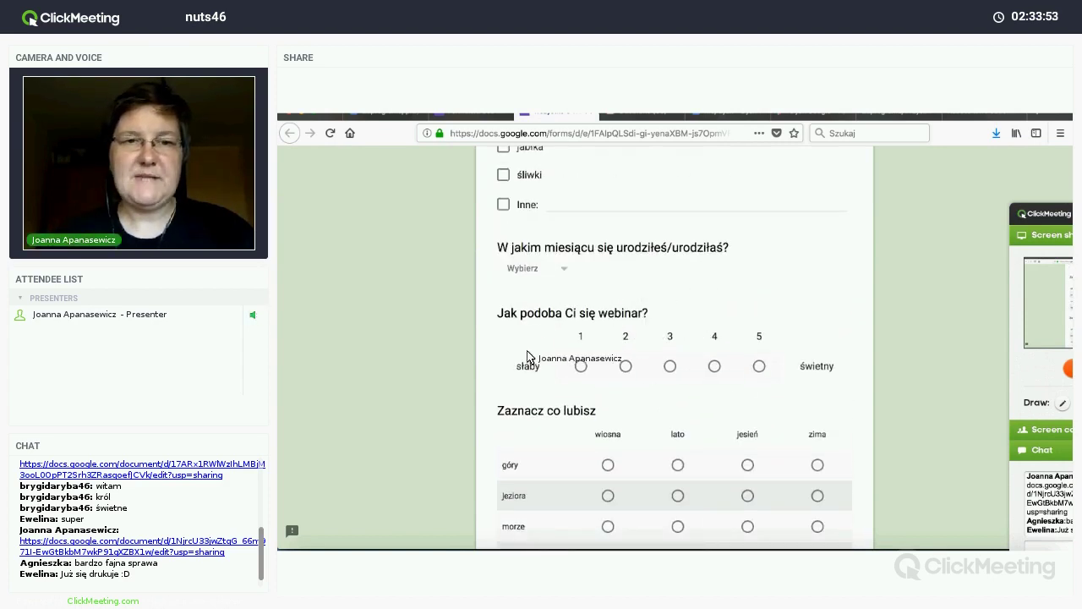
{"action": "scroll", "coordinate": [516, 364], "scroll_direction": "up", "scroll_amount": 6}
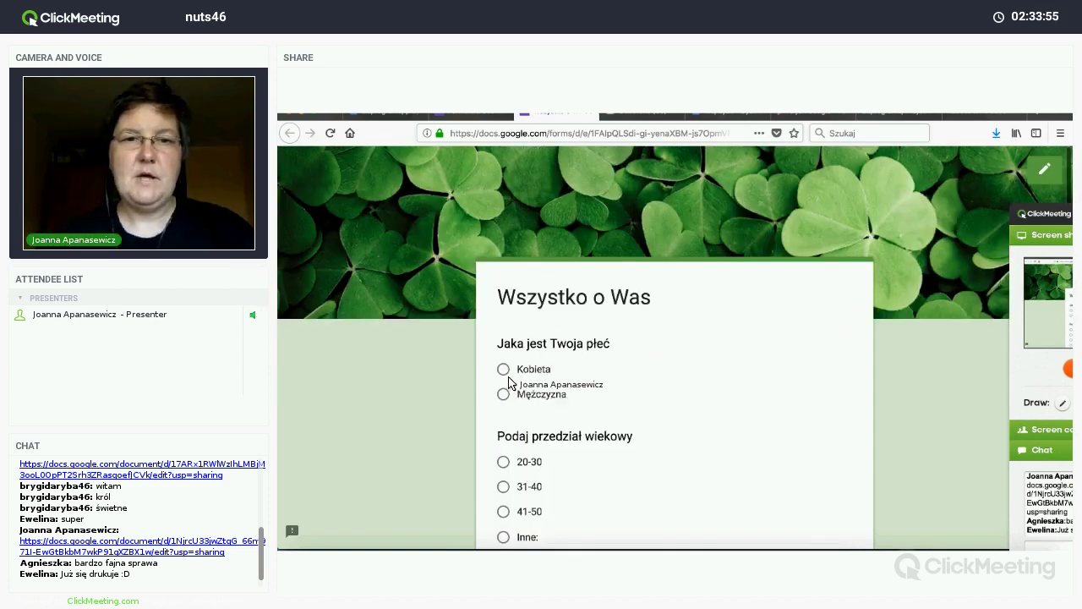
{"action": "scroll", "coordinate": [595, 373], "scroll_direction": "down", "scroll_amount": 2}
{"action": "scroll", "coordinate": [595, 374], "scroll_direction": "down", "scroll_amount": 3}
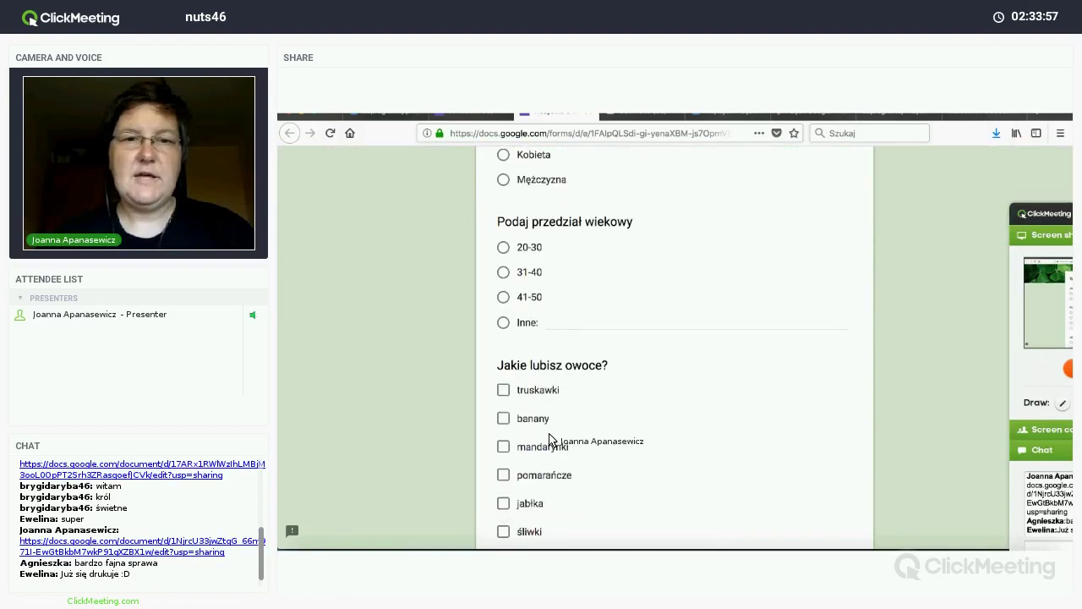
{"action": "scroll", "coordinate": [550, 445], "scroll_direction": "down", "scroll_amount": 6}
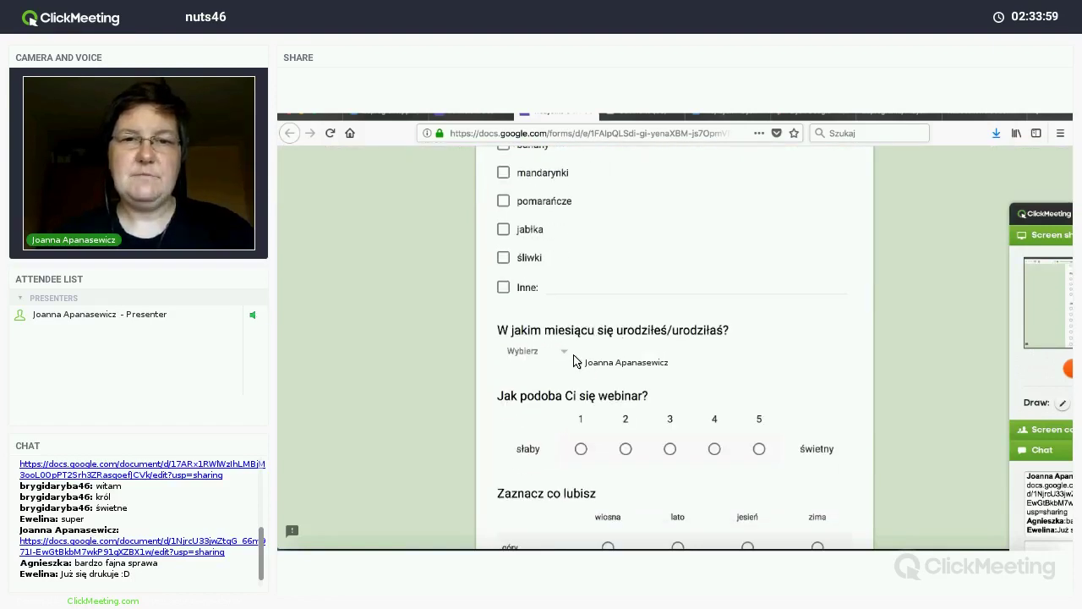
{"action": "left_click", "coordinate": [565, 355]}
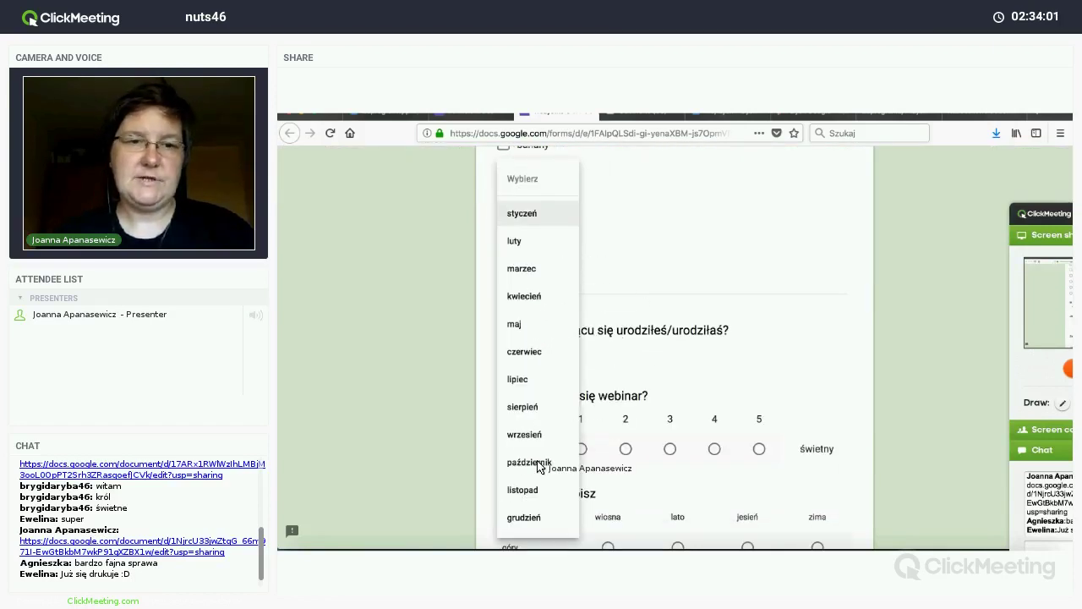
{"action": "left_click", "coordinate": [605, 365]}
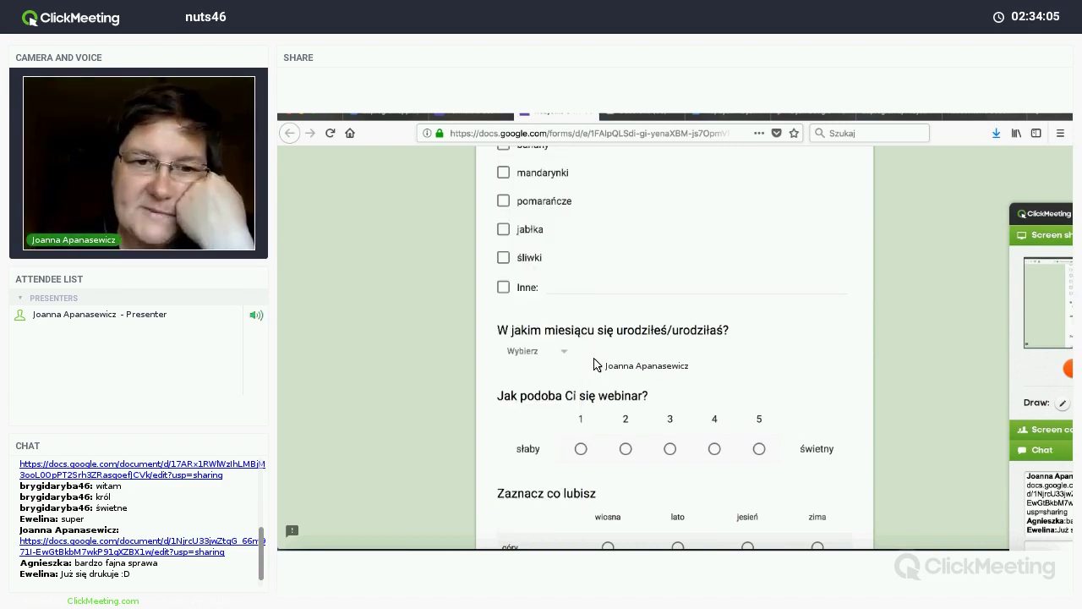
{"action": "scroll", "coordinate": [594, 364], "scroll_direction": "down", "scroll_amount": 2}
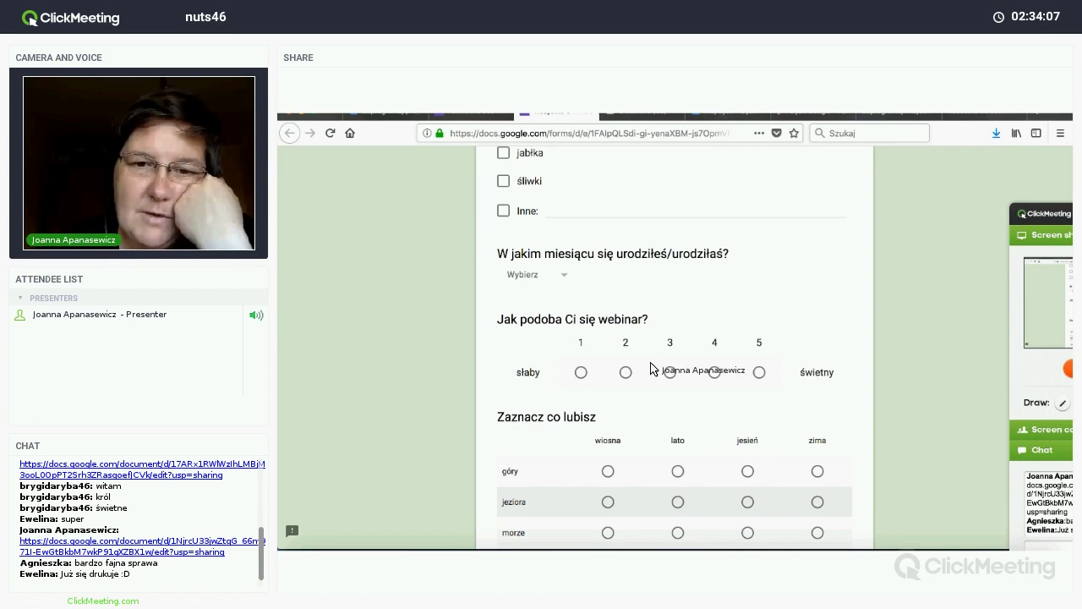
{"action": "scroll", "coordinate": [651, 367], "scroll_direction": "down", "scroll_amount": 5}
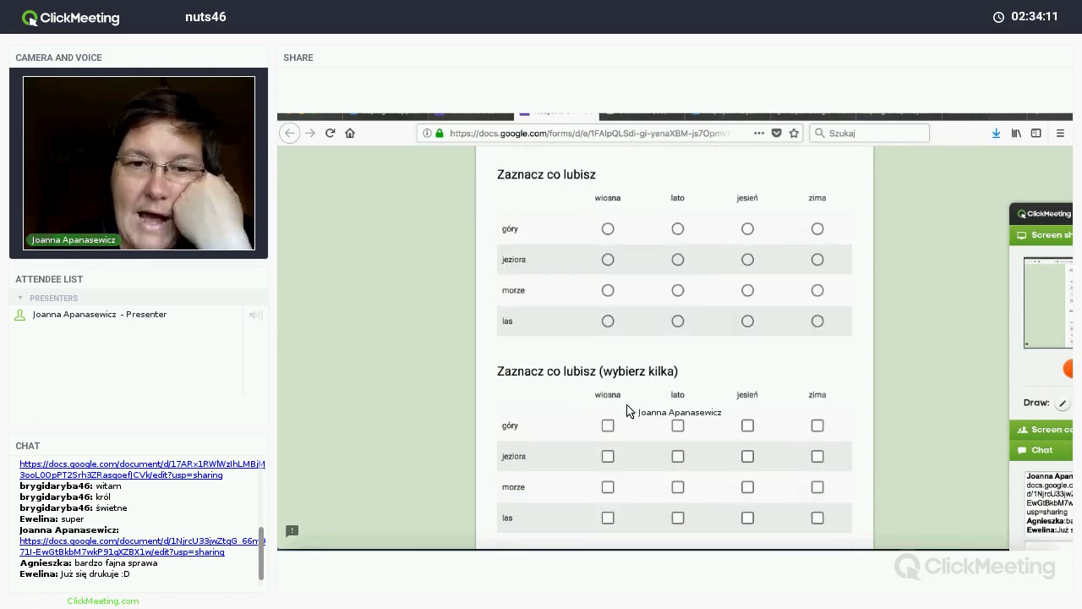
{"action": "scroll", "coordinate": [626, 411], "scroll_direction": "down", "scroll_amount": 1}
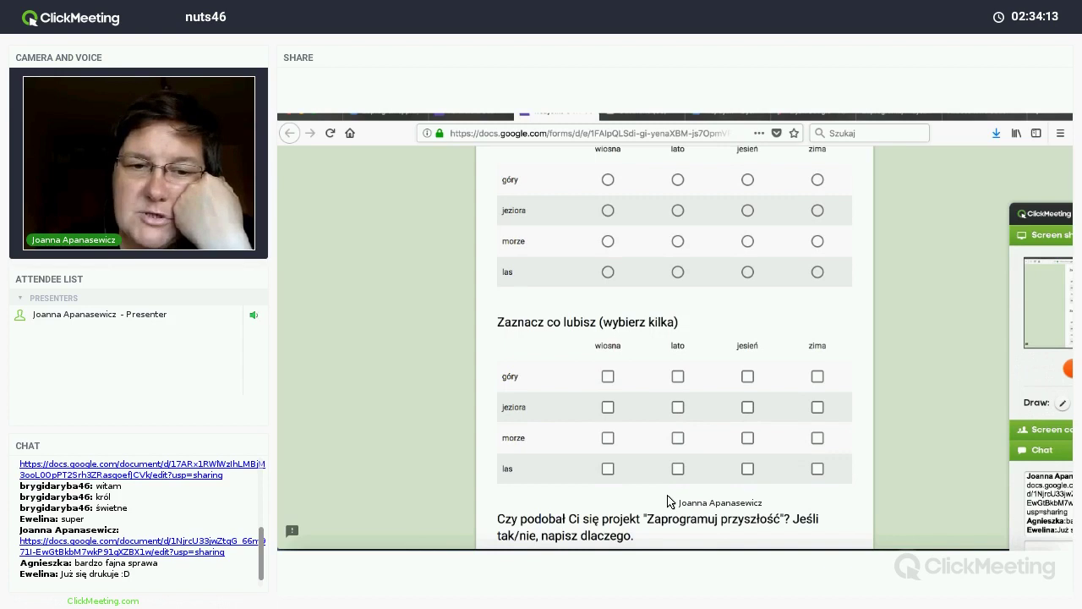
{"action": "scroll", "coordinate": [610, 407], "scroll_direction": "down", "scroll_amount": 3}
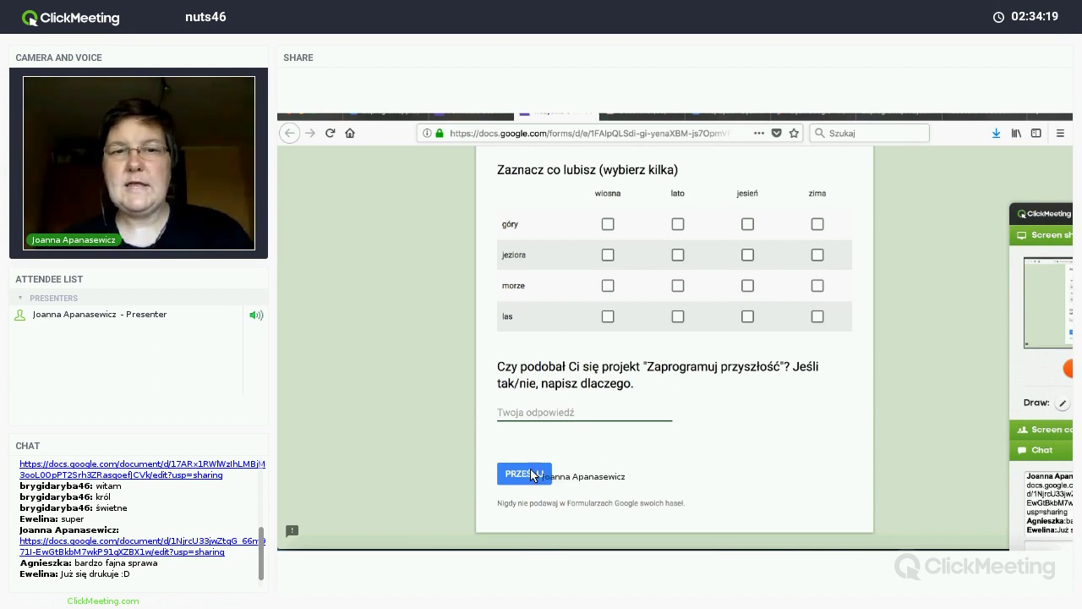
Step: Rename the untitled form to 'Wszystko o Was' and open the Wyślij send dialog
{"action": "left_click", "coordinate": [498, 120]}
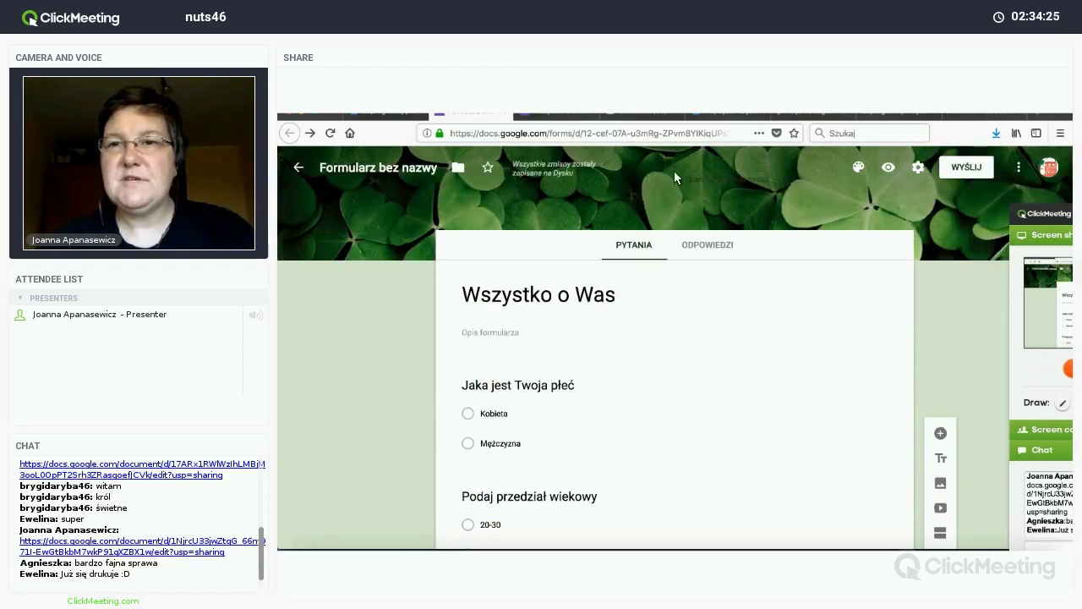
{"action": "left_click", "coordinate": [404, 171]}
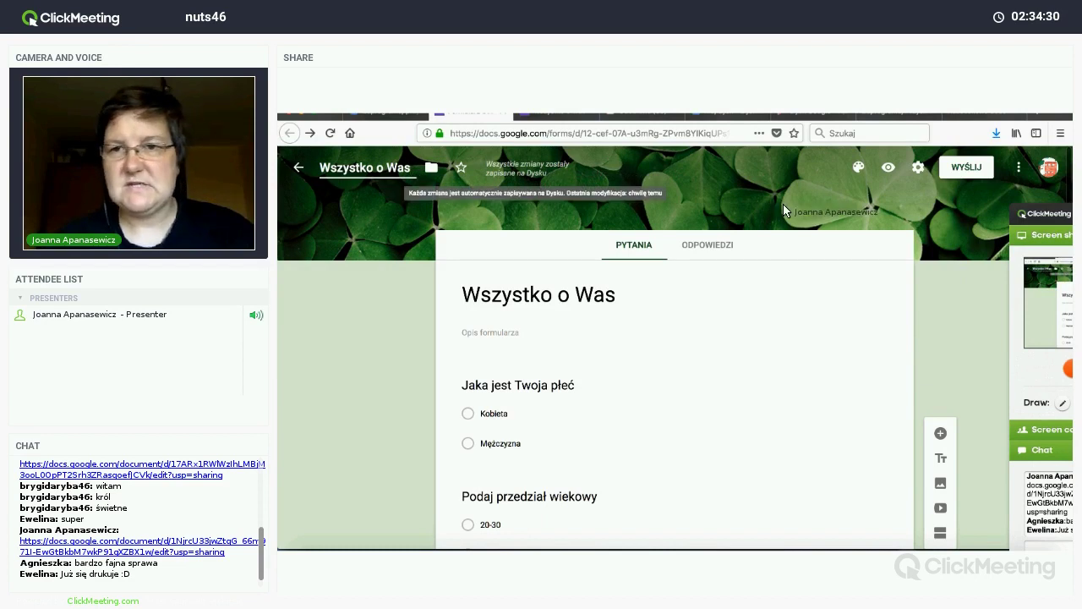
{"action": "left_click", "coordinate": [965, 168]}
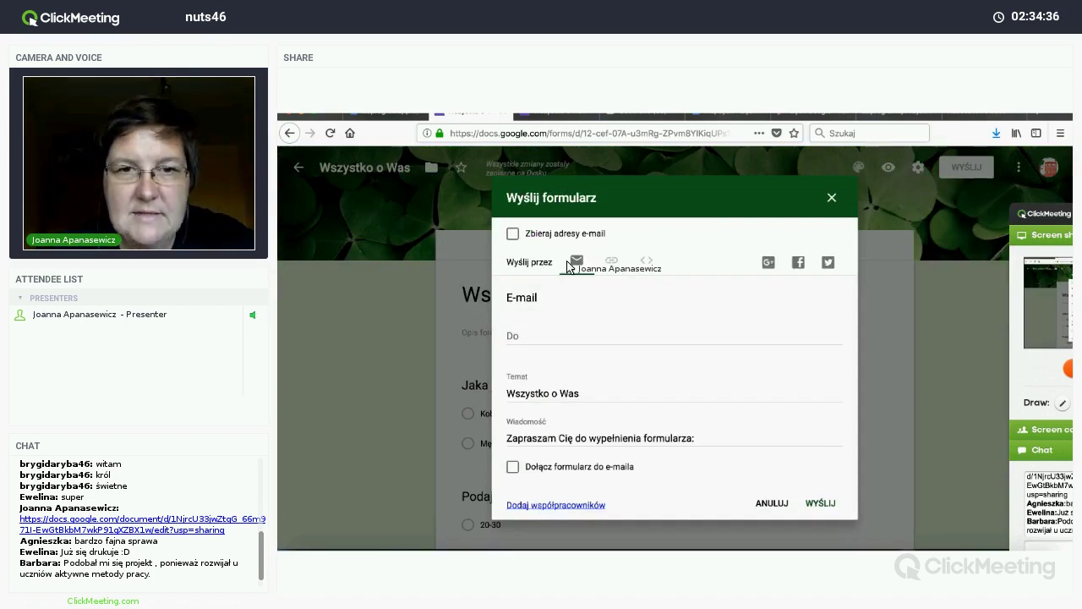
Step: Generate a shortened goo.gl link to the form in the send dialog
{"action": "left_click", "coordinate": [612, 262]}
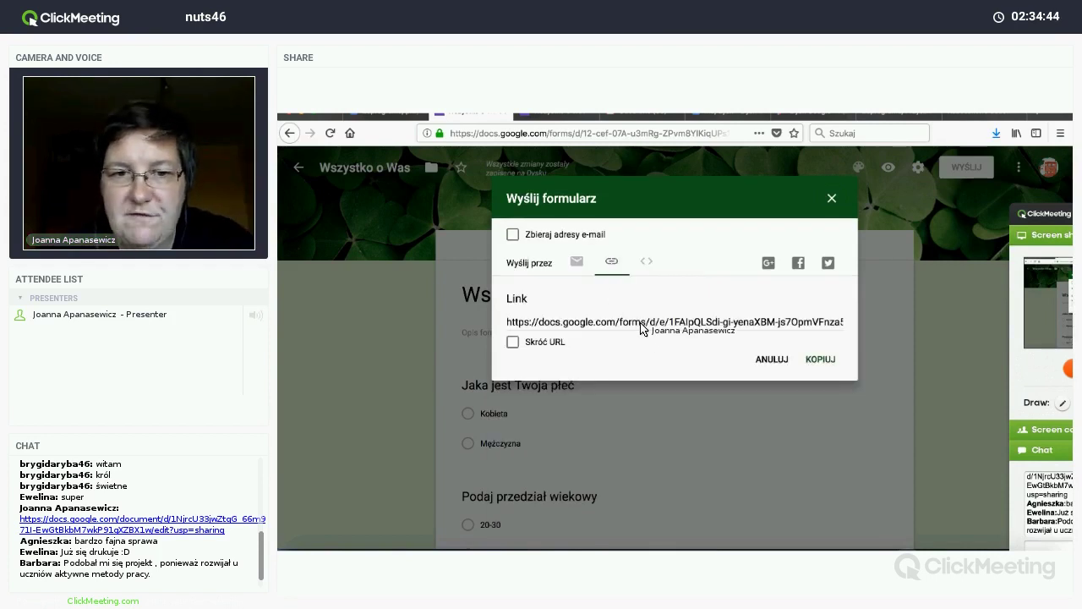
{"action": "left_click", "coordinate": [513, 343]}
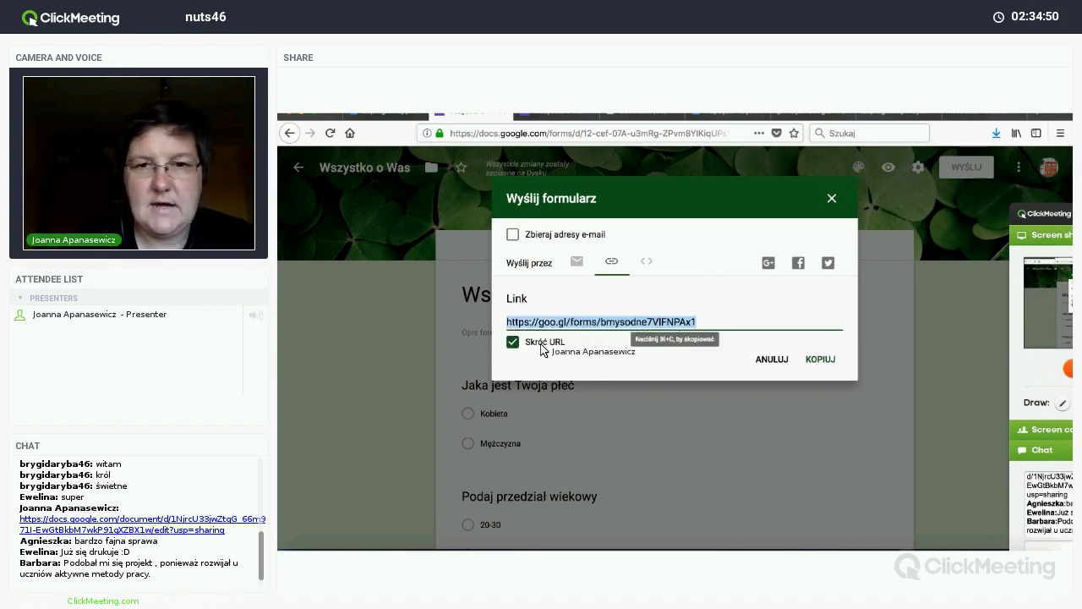
{"action": "left_click", "coordinate": [681, 328]}
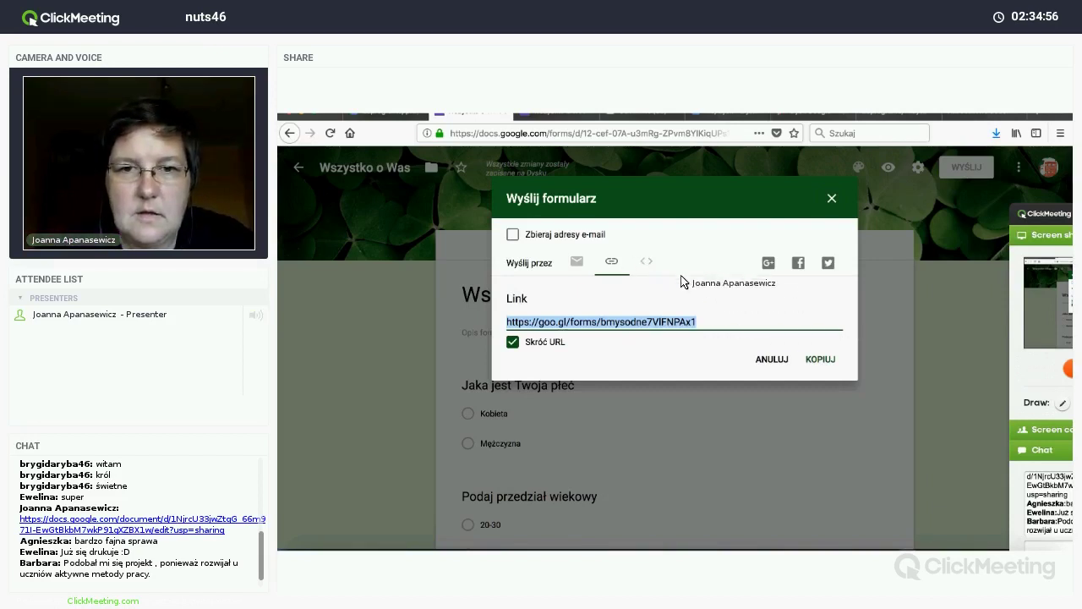
Step: Post the short form link in the meeting chat and return to e-mail sending
{"action": "left_click", "coordinate": [1045, 225]}
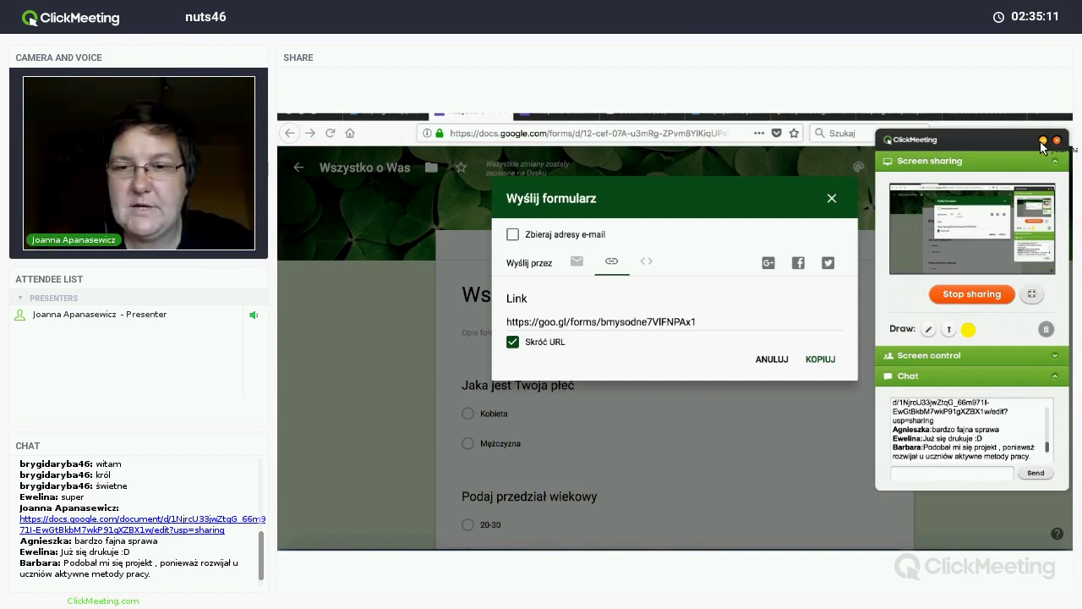
{"action": "type", "text": "https://goo.gl/forms/bmysodne7VlFNPAx1"}
{"action": "key", "text": "Return"}
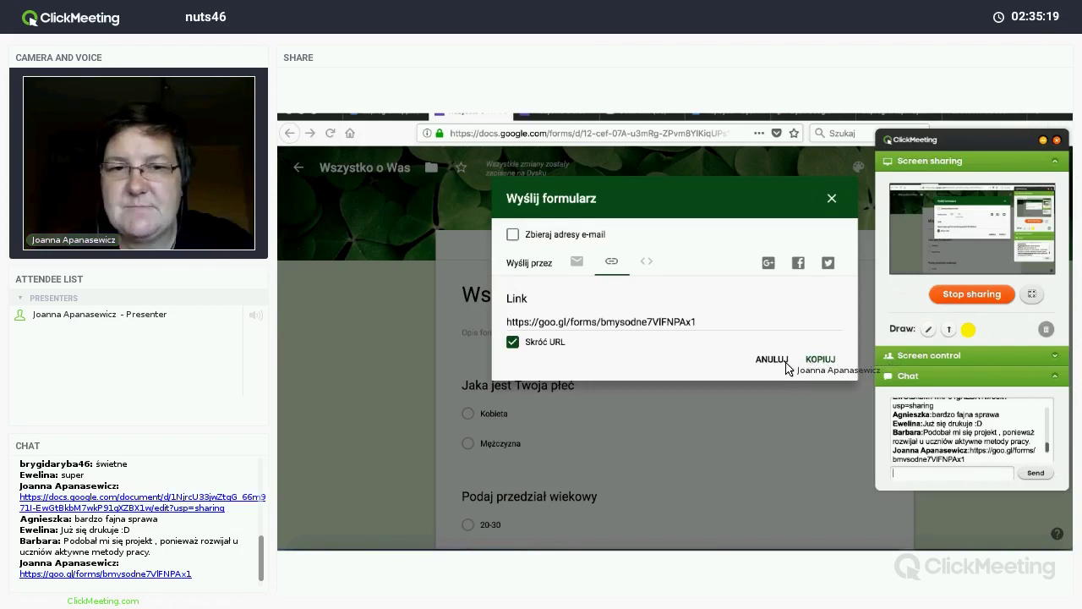
{"action": "left_click", "coordinate": [810, 363]}
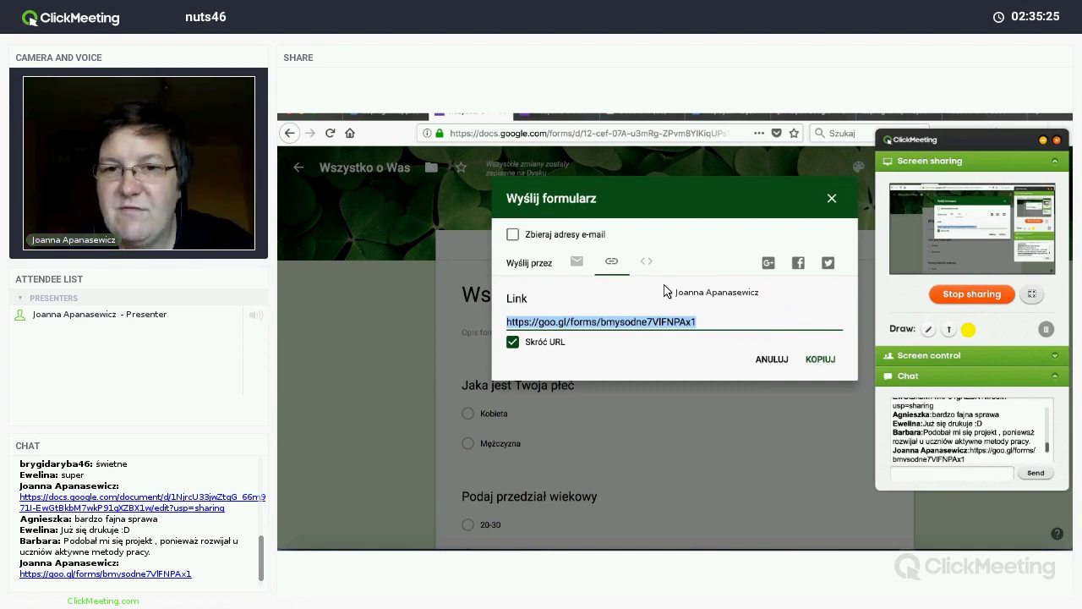
{"action": "left_click_drag", "start_coordinate": [911, 440], "coordinate": [537, 346]}
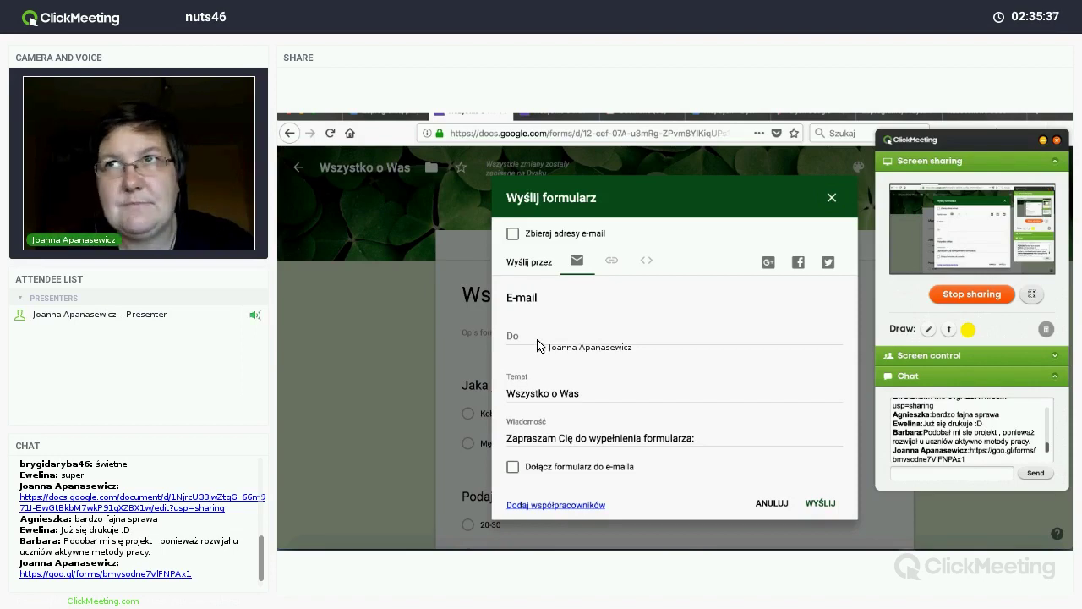
Step: Include the form in the e-mail, address it to the suggested recipient, and send it
{"action": "left_click_drag", "start_coordinate": [537, 347], "coordinate": [515, 461]}
{"action": "left_click", "coordinate": [513, 459]}
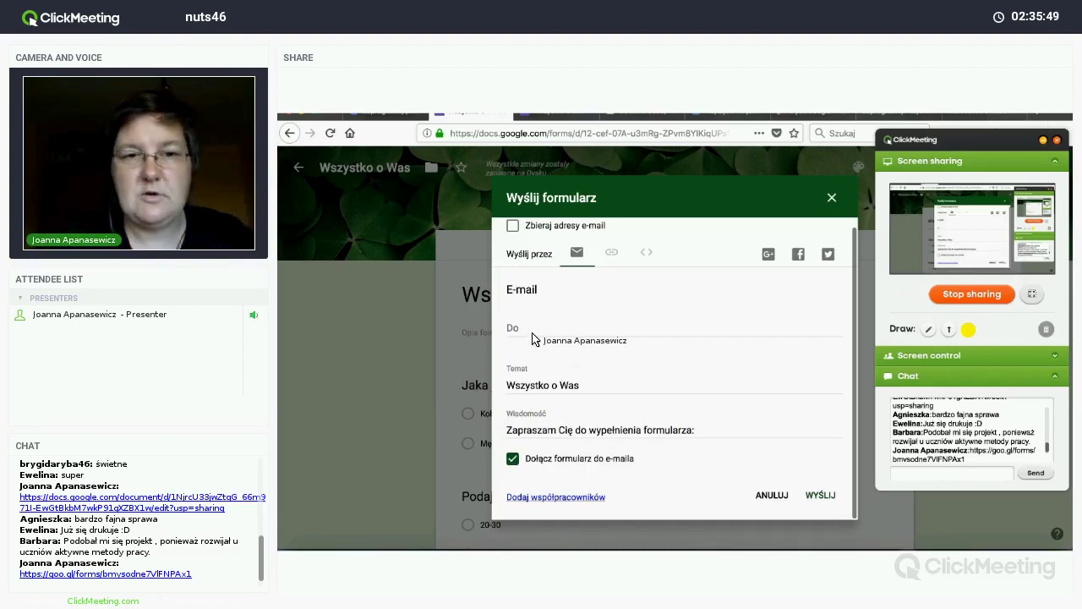
{"action": "left_click_drag", "start_coordinate": [533, 338], "coordinate": [532, 338]}
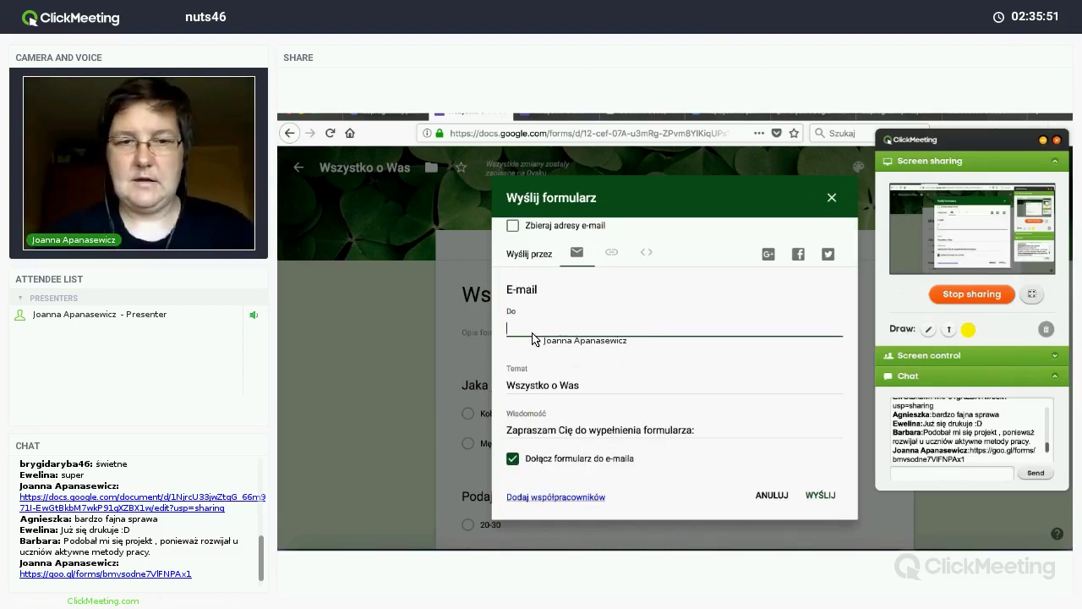
{"action": "type", "text": "apa"}
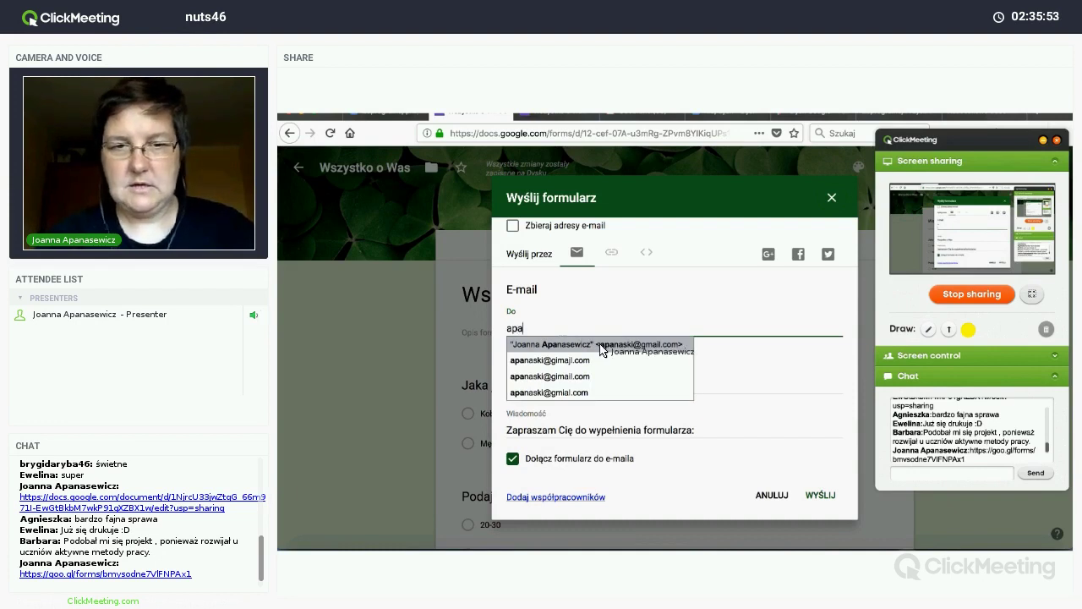
{"action": "left_click", "coordinate": [603, 345]}
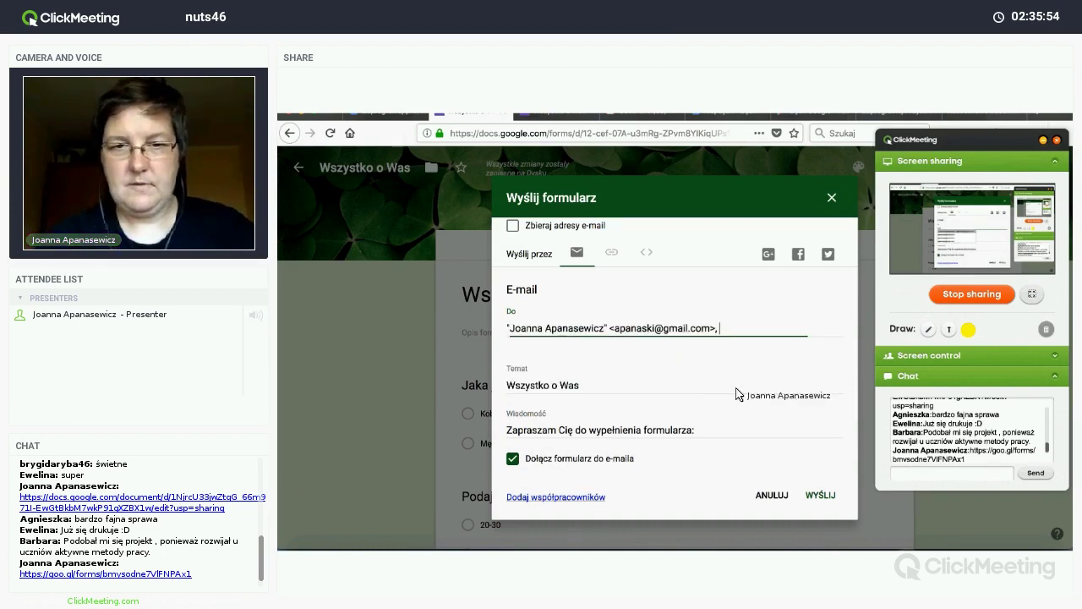
{"action": "left_click", "coordinate": [819, 496]}
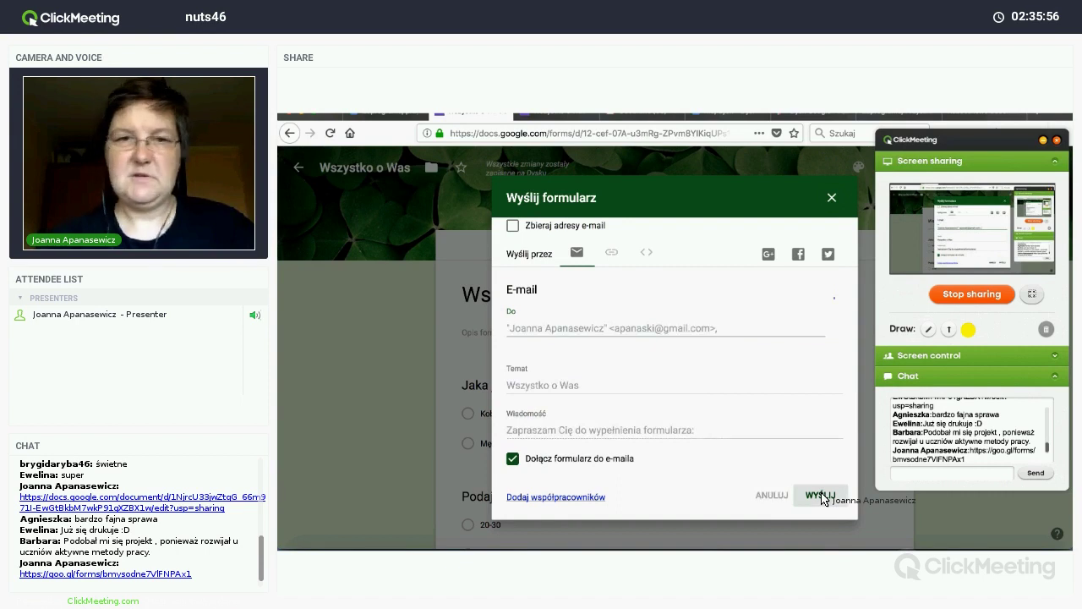
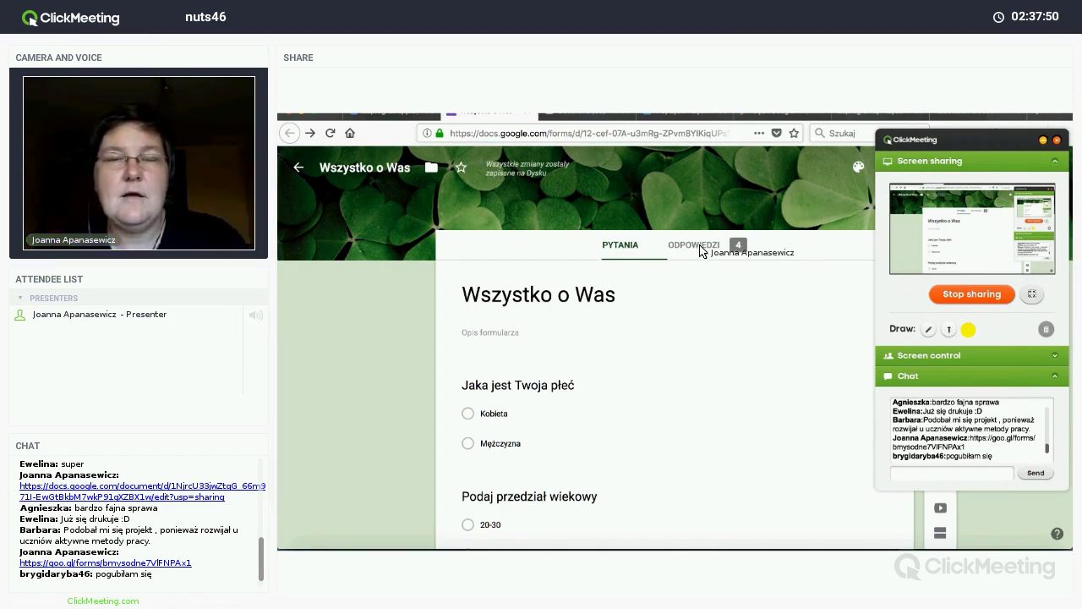
Step: Review the Wszystko o Was summary charts, reading the age and fruit results from 7 responses
{"action": "left_click", "coordinate": [700, 246]}
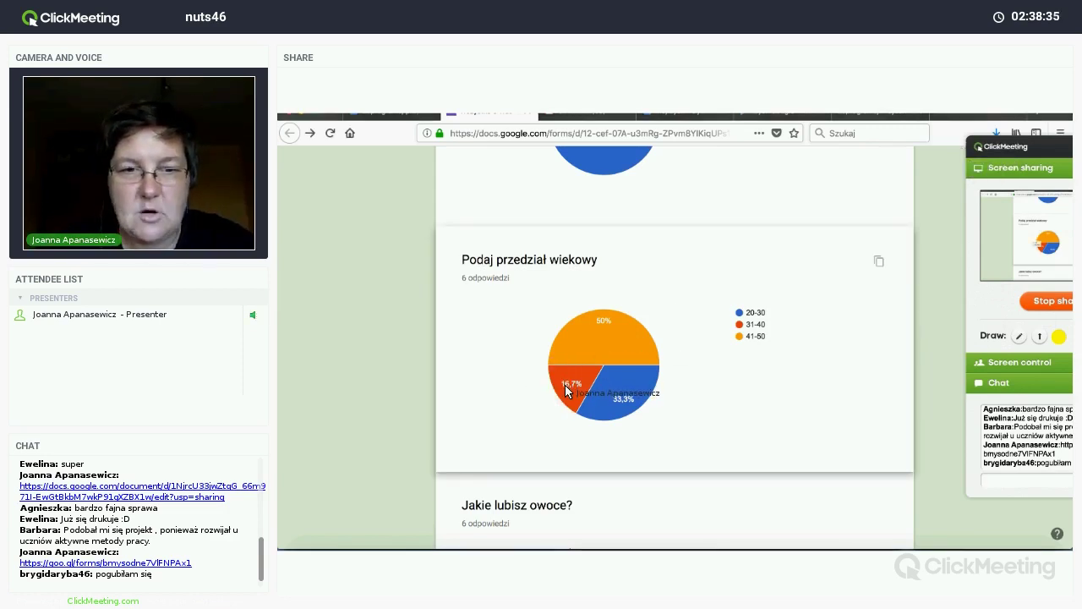
{"action": "mouse_move", "coordinate": [568, 358]}
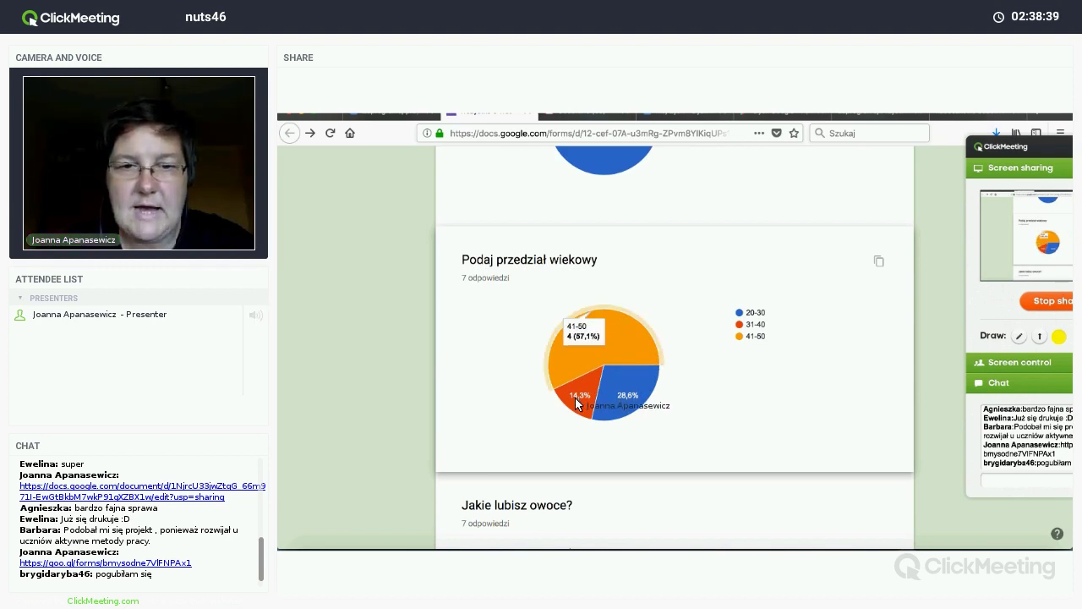
{"action": "mouse_move", "coordinate": [589, 410]}
{"action": "mouse_move", "coordinate": [622, 406]}
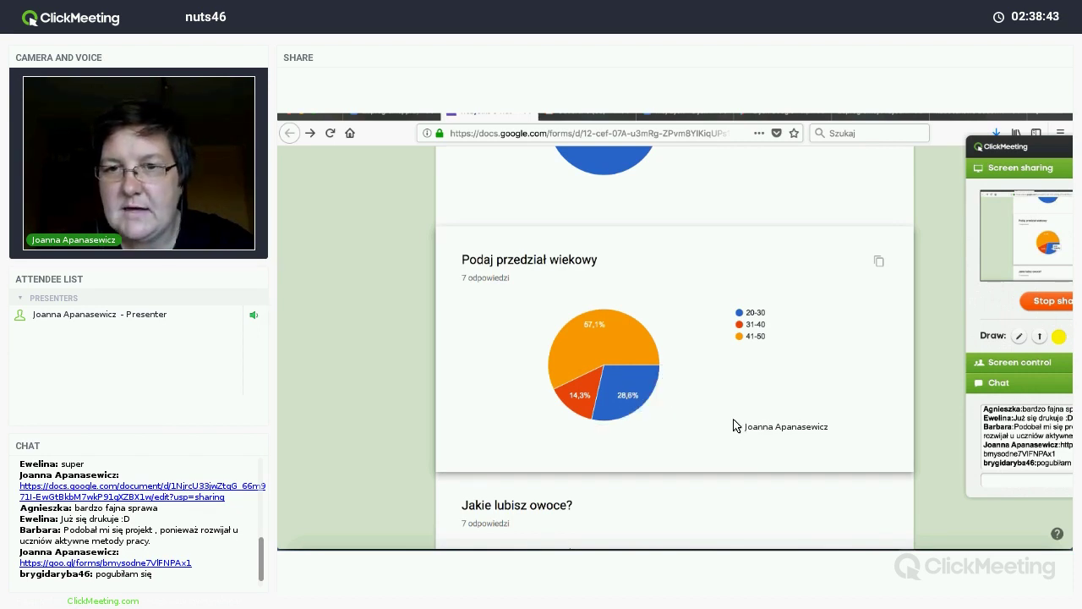
{"action": "scroll", "coordinate": [736, 425], "scroll_direction": "down", "scroll_amount": 2}
{"action": "scroll", "coordinate": [736, 425], "scroll_direction": "down", "scroll_amount": 1}
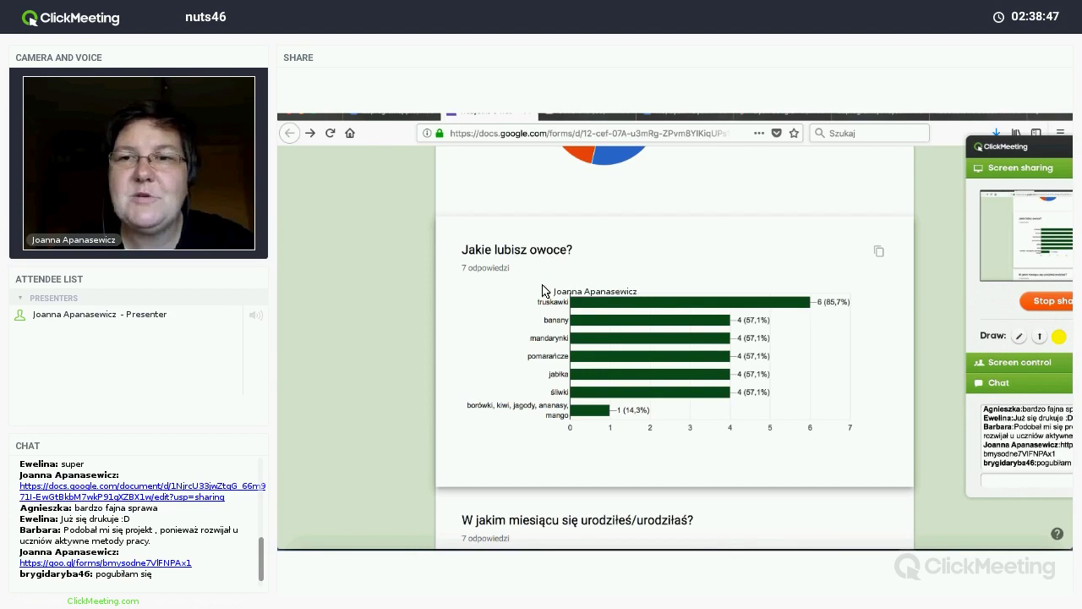
{"action": "mouse_move", "coordinate": [703, 301]}
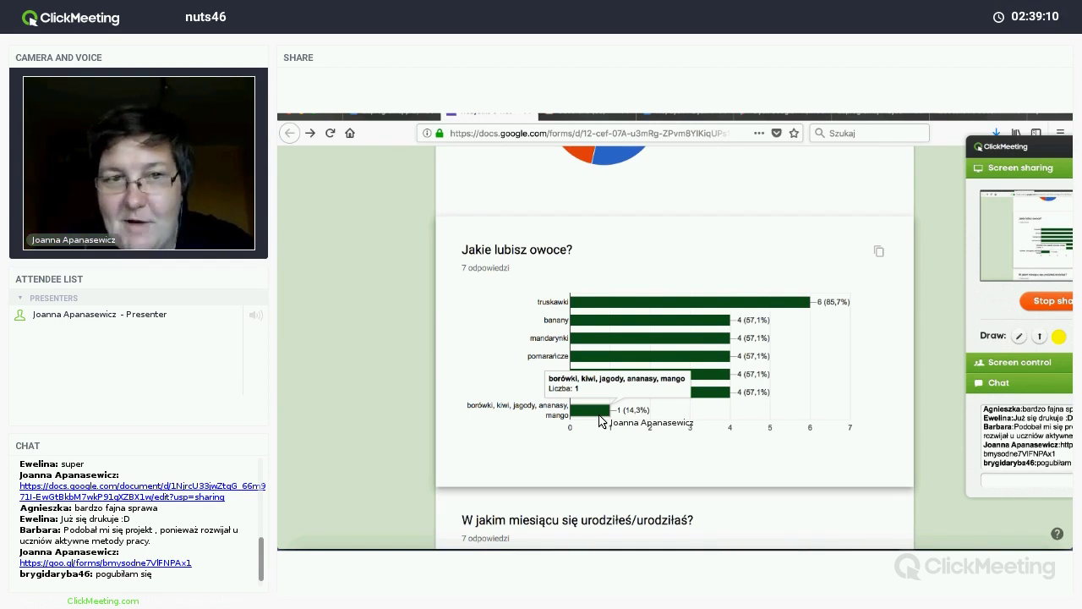
{"action": "scroll", "coordinate": [598, 420], "scroll_direction": "down", "scroll_amount": 1}
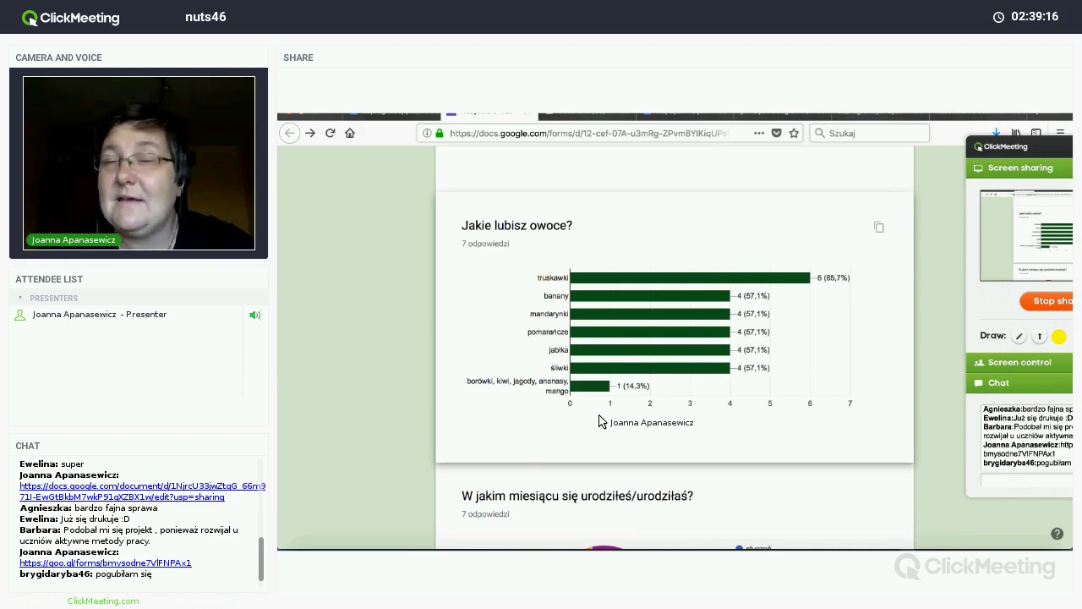
{"action": "scroll", "coordinate": [598, 420], "scroll_direction": "down", "scroll_amount": 5}
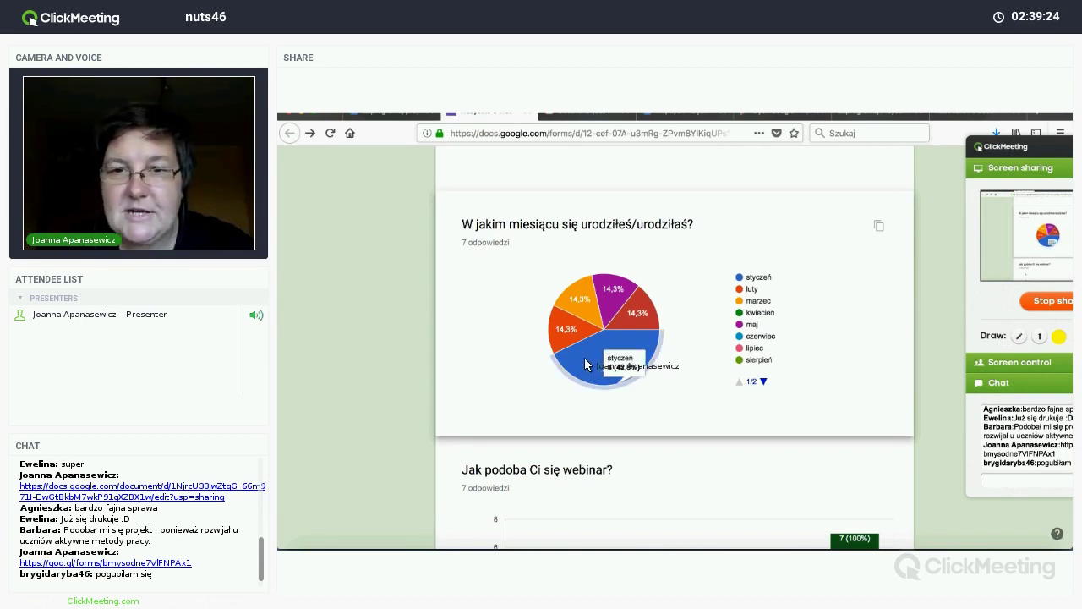
{"action": "mouse_move", "coordinate": [647, 317]}
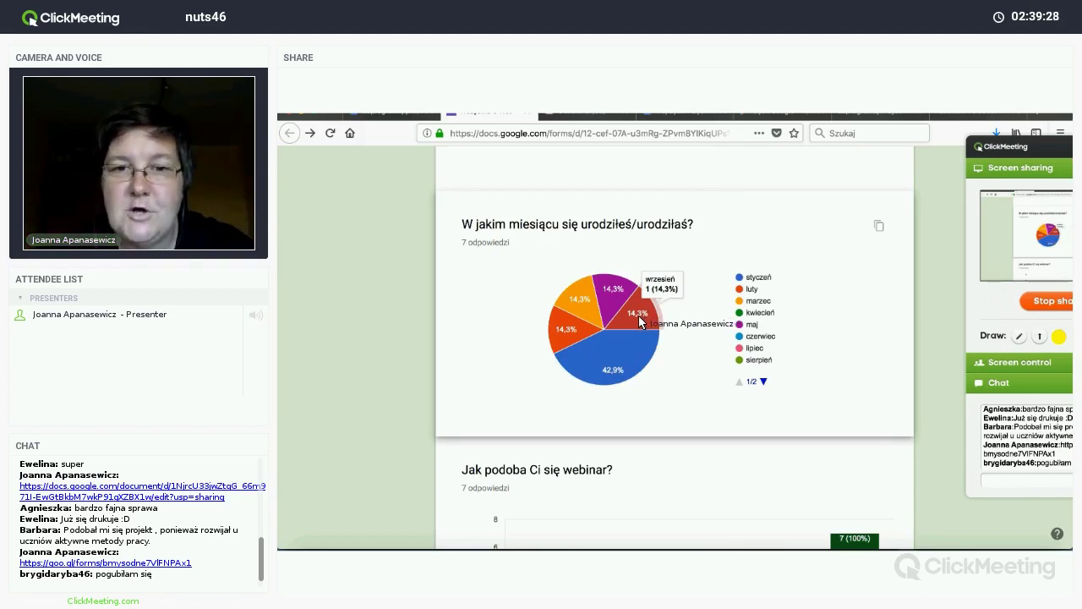
{"action": "mouse_move", "coordinate": [591, 297]}
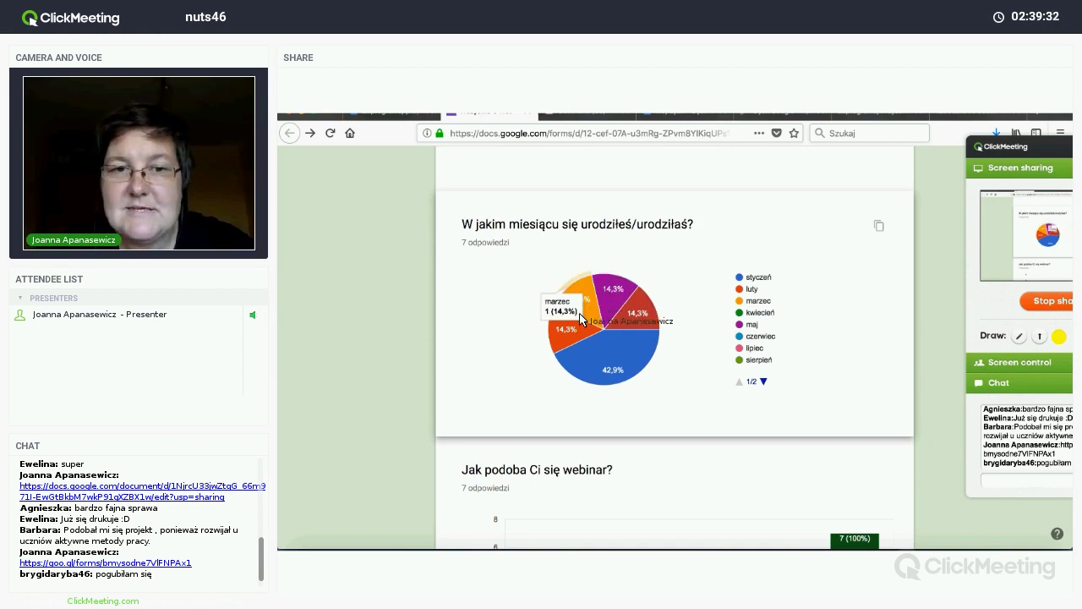
{"action": "mouse_move", "coordinate": [572, 336]}
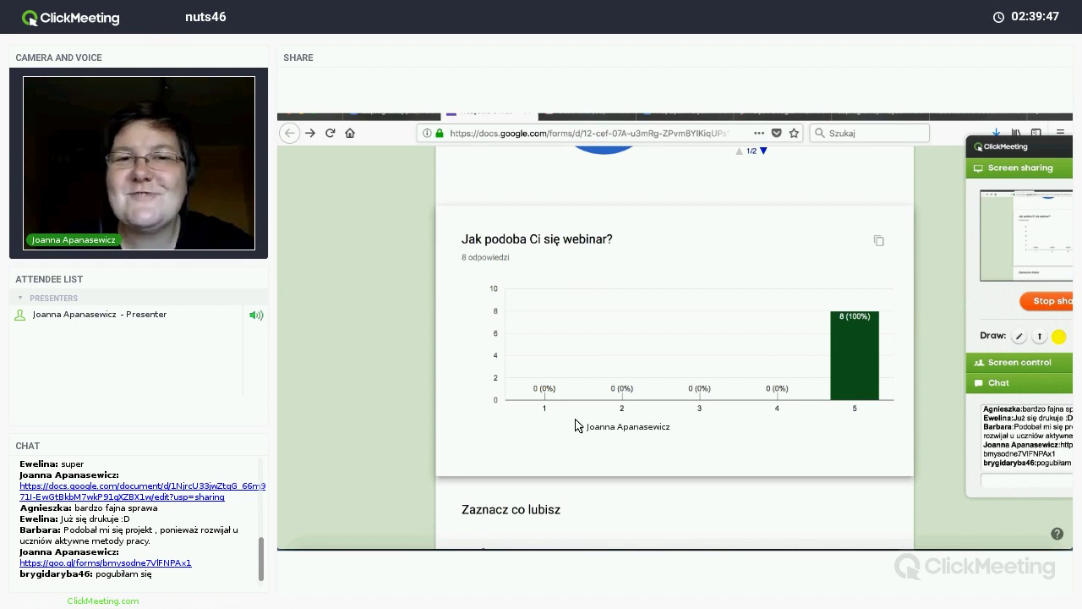
{"action": "mouse_move", "coordinate": [866, 367]}
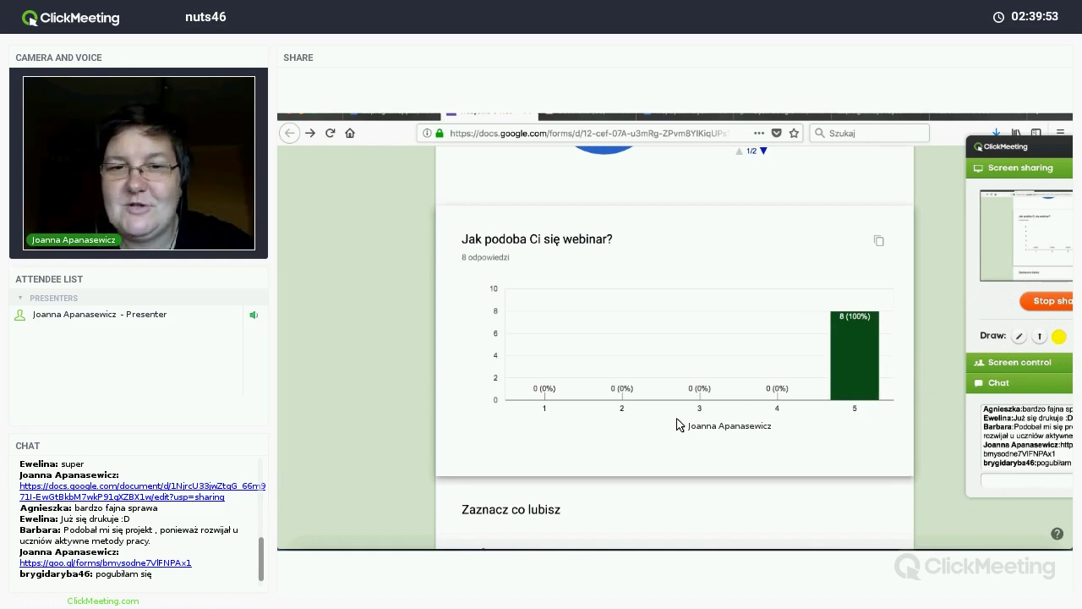
{"action": "scroll", "coordinate": [676, 425], "scroll_direction": "down", "scroll_amount": 5}
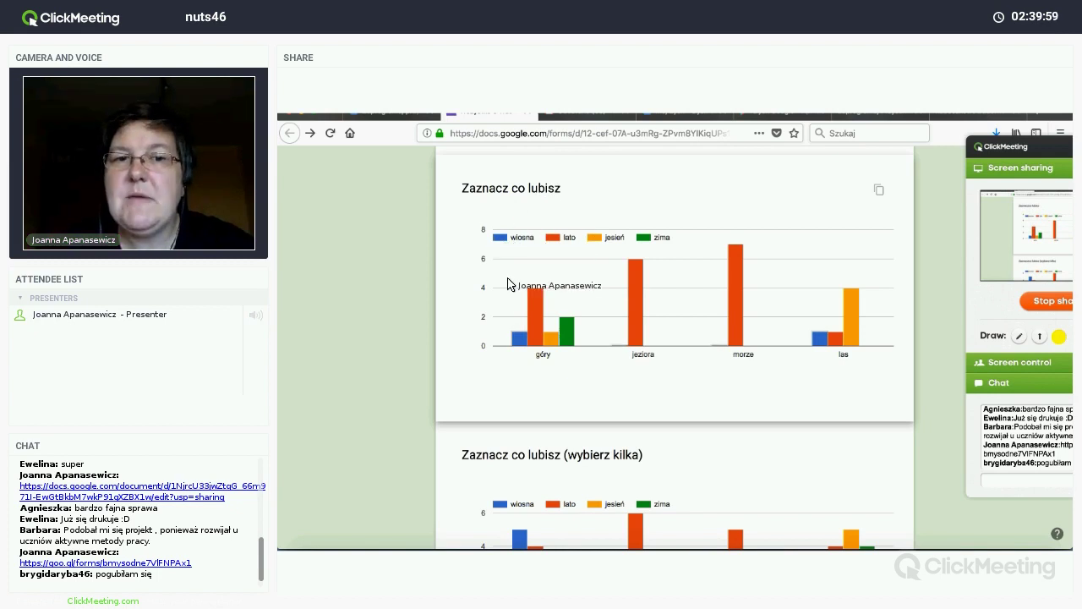
{"action": "mouse_move", "coordinate": [520, 351]}
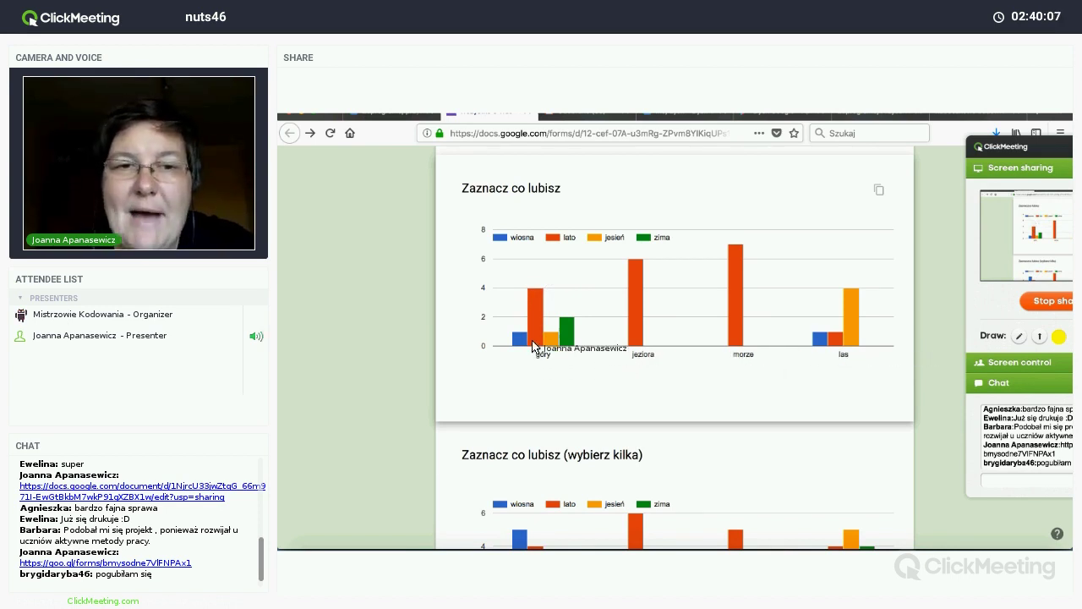
{"action": "scroll", "coordinate": [533, 339], "scroll_direction": "down", "scroll_amount": 10}
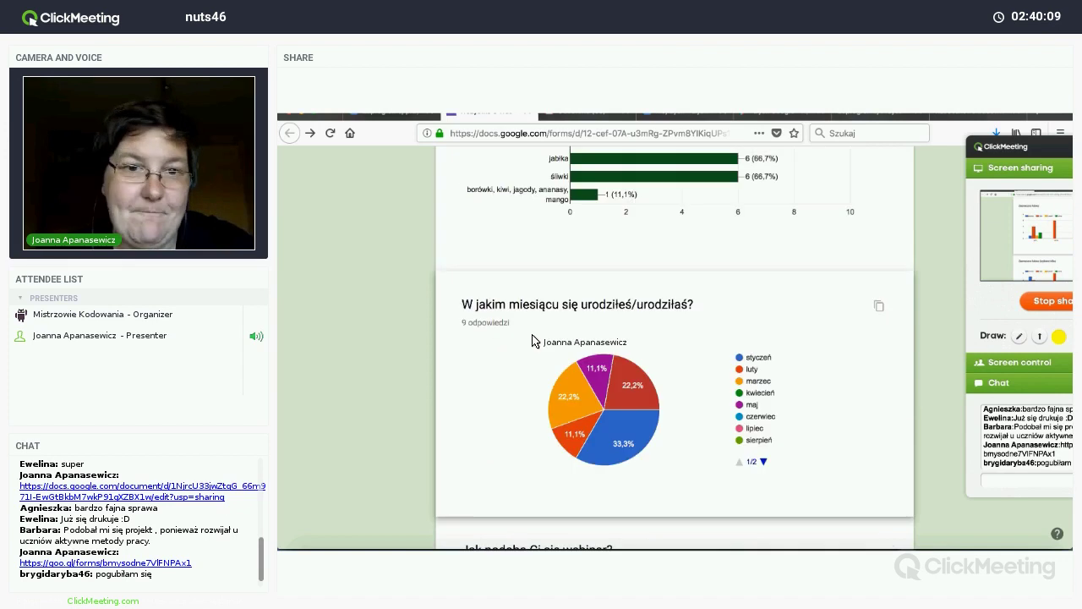
{"action": "scroll", "coordinate": [533, 340], "scroll_direction": "down", "scroll_amount": 10}
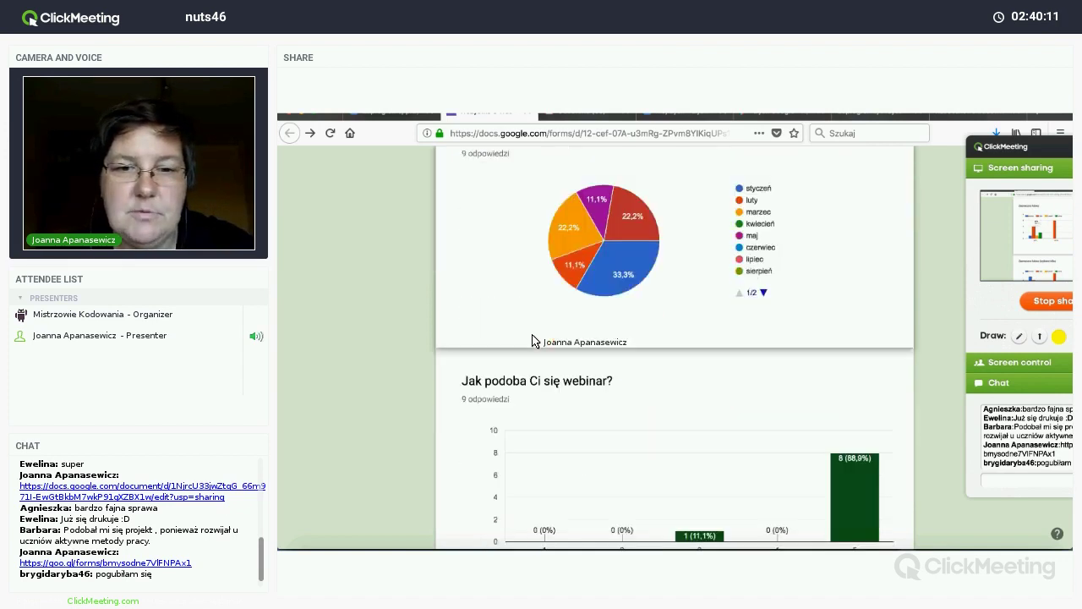
{"action": "scroll", "coordinate": [533, 340], "scroll_direction": "up", "scroll_amount": 1}
{"action": "scroll", "coordinate": [664, 313], "scroll_direction": "up", "scroll_amount": 1}
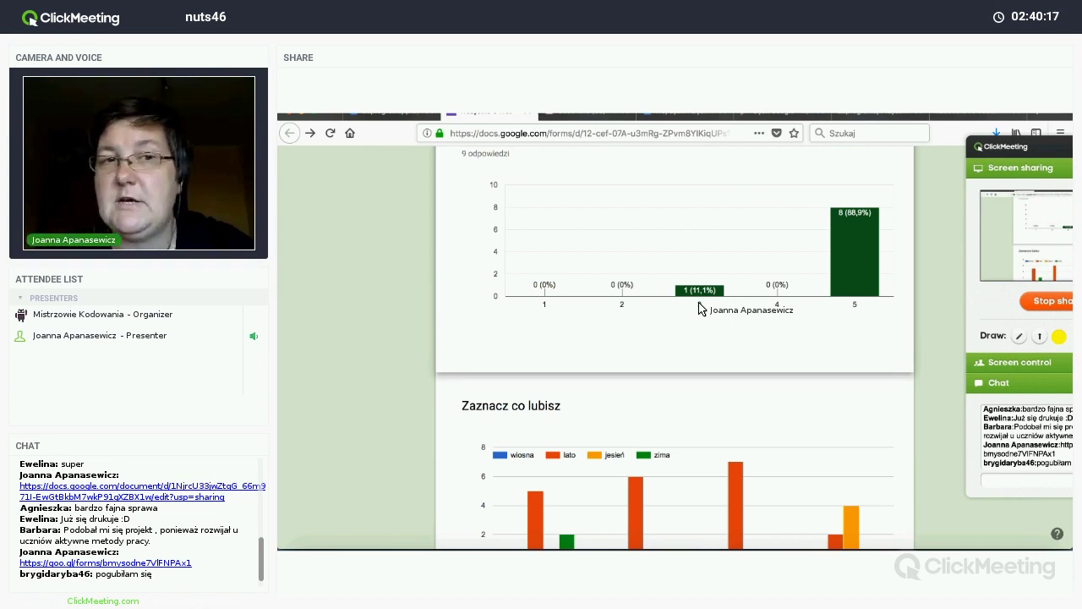
{"action": "scroll", "coordinate": [698, 309], "scroll_direction": "up", "scroll_amount": 1}
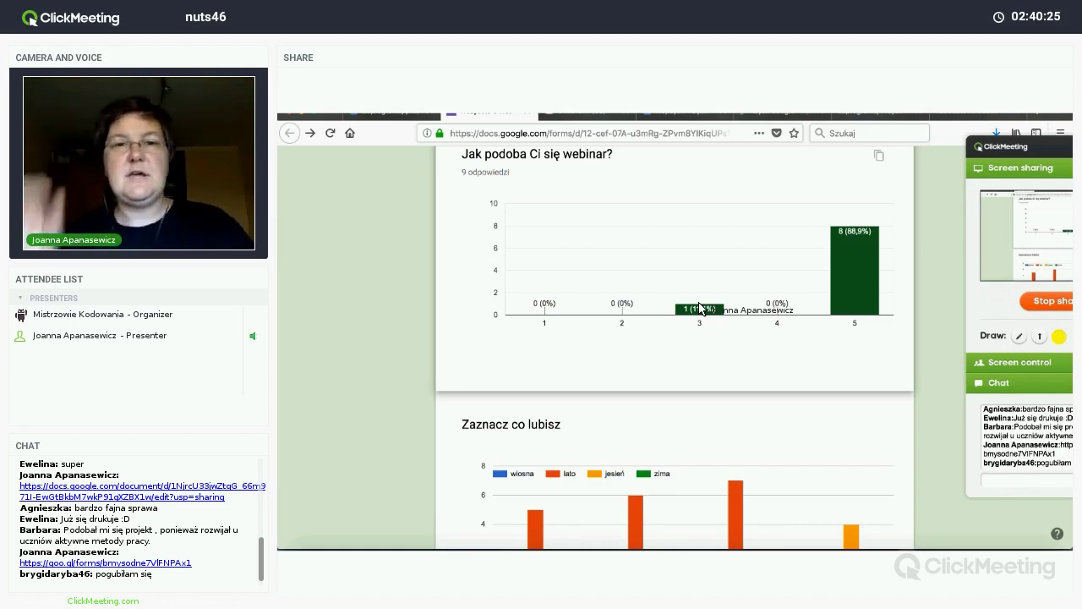
{"action": "scroll", "coordinate": [689, 313], "scroll_direction": "down", "scroll_amount": 3}
{"action": "mouse_move", "coordinate": [533, 389]}
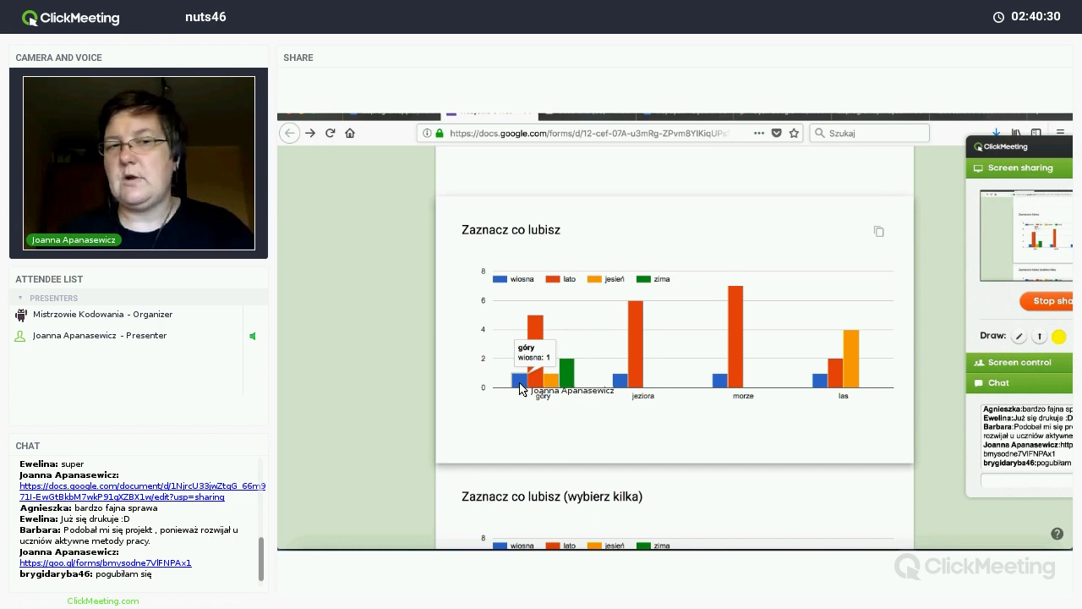
{"action": "mouse_move", "coordinate": [567, 386]}
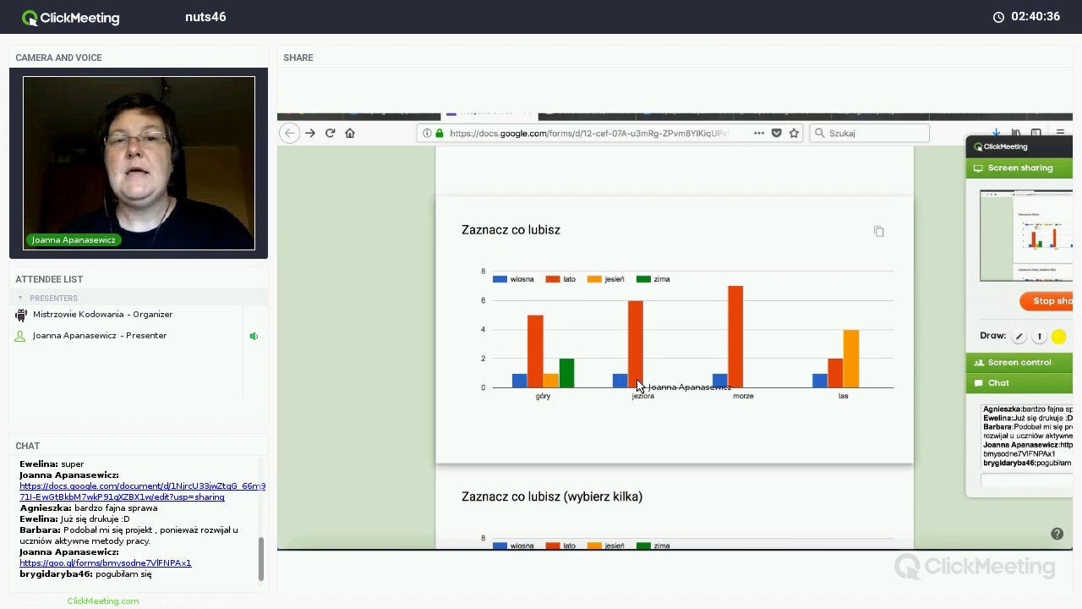
{"action": "mouse_move", "coordinate": [638, 373]}
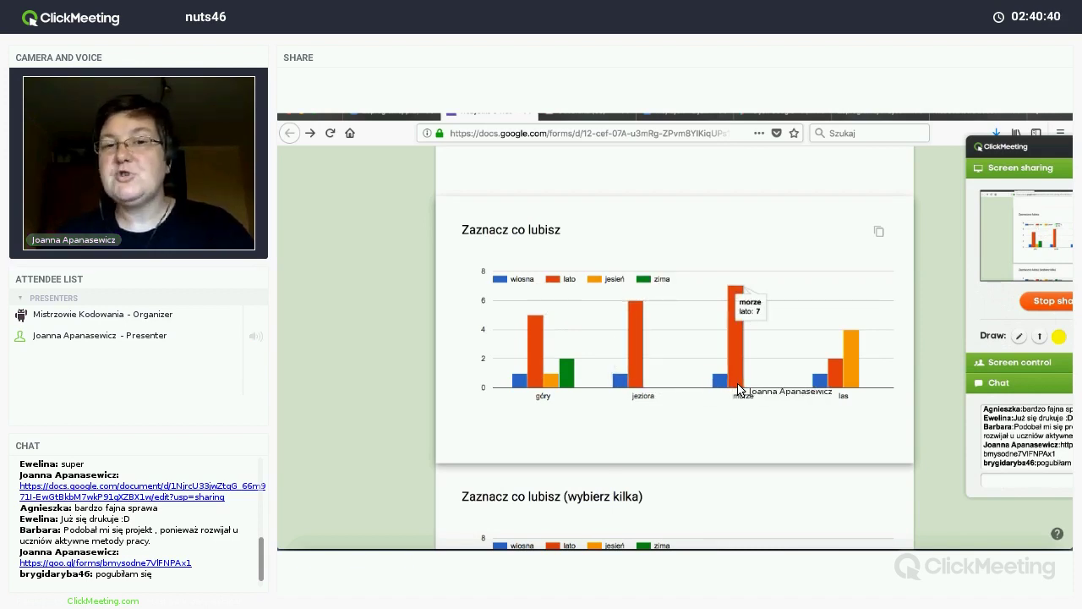
{"action": "mouse_move", "coordinate": [846, 394]}
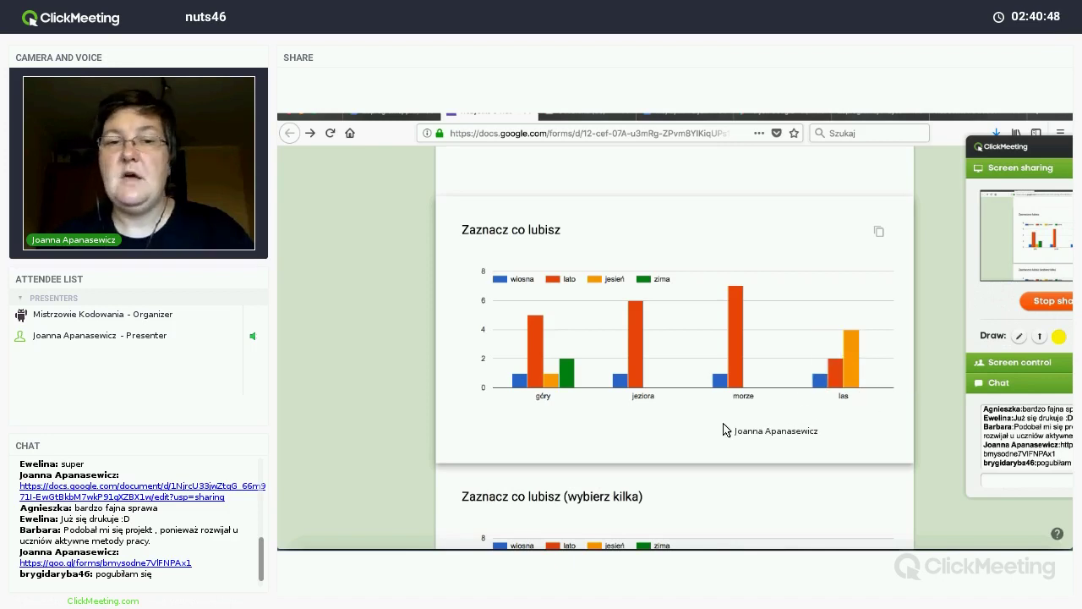
{"action": "scroll", "coordinate": [721, 431], "scroll_direction": "down", "scroll_amount": 3}
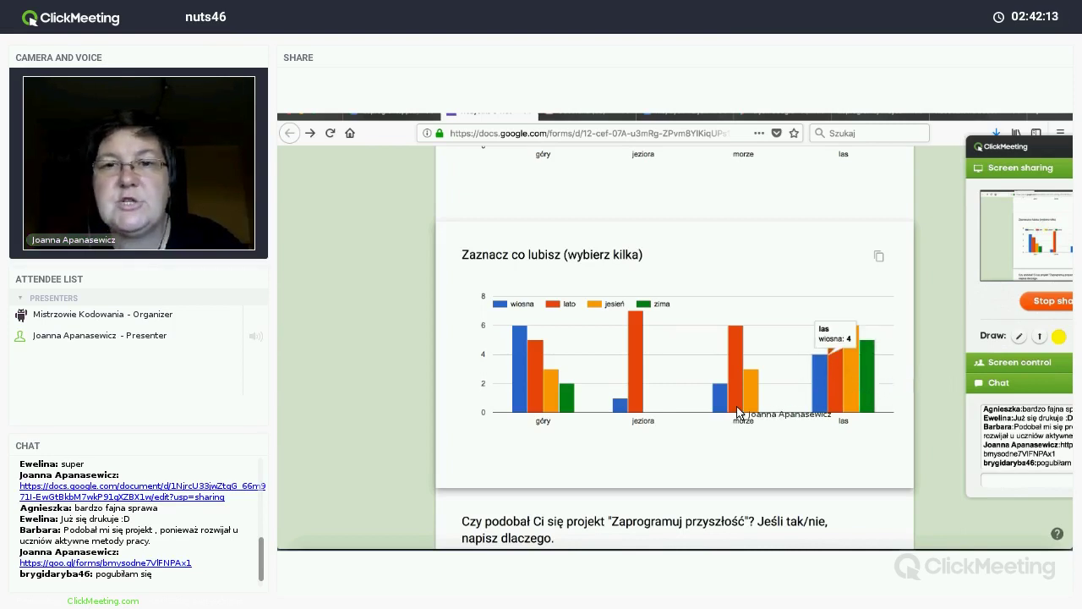
{"action": "scroll", "coordinate": [699, 433], "scroll_direction": "down", "scroll_amount": 2}
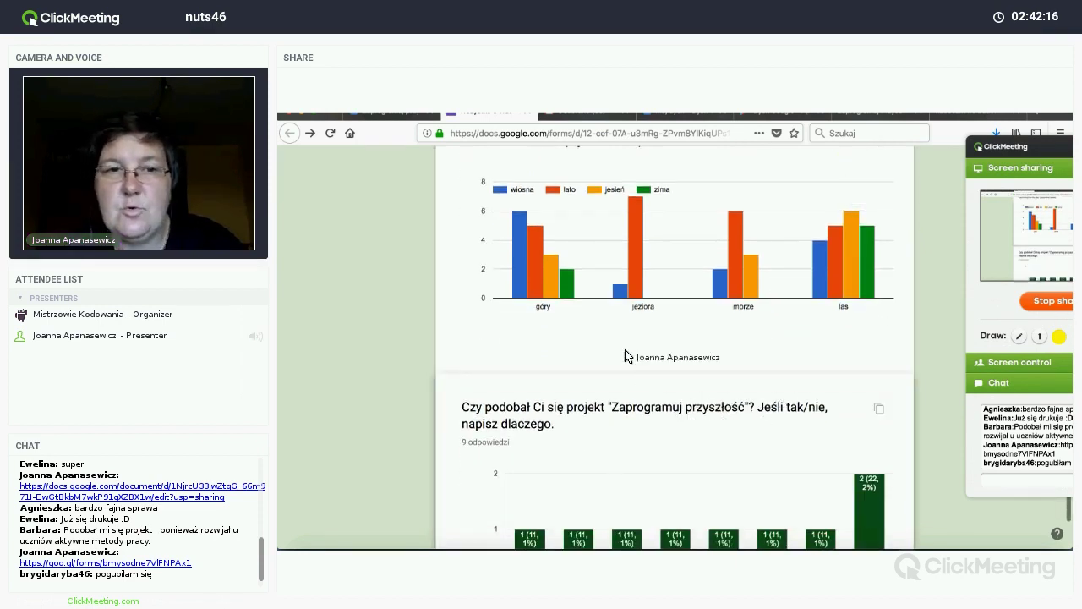
{"action": "scroll", "coordinate": [659, 353], "scroll_direction": "down", "scroll_amount": 3}
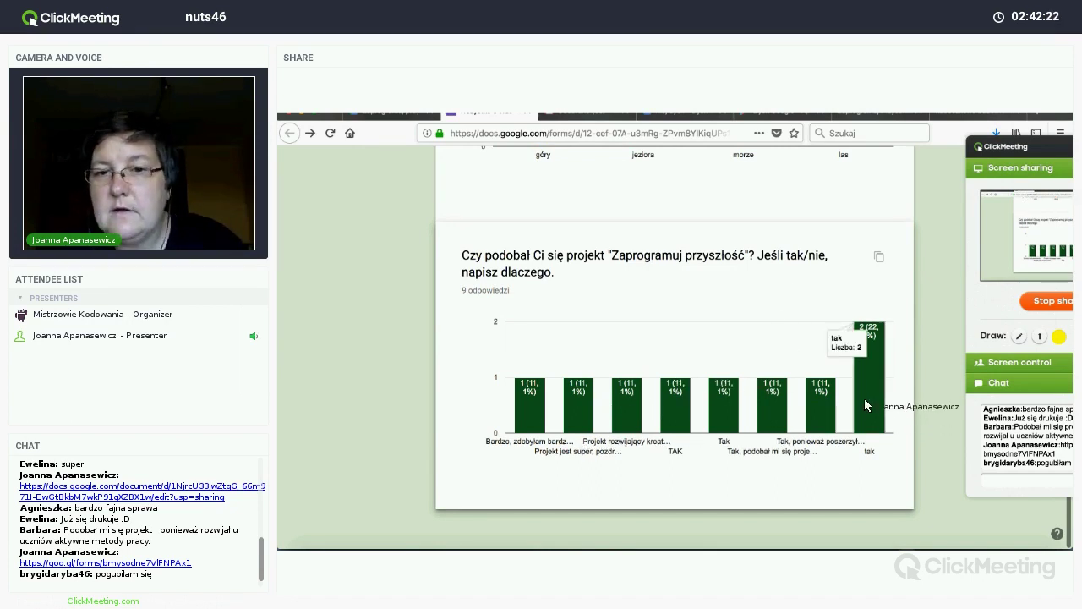
{"action": "mouse_move", "coordinate": [818, 414]}
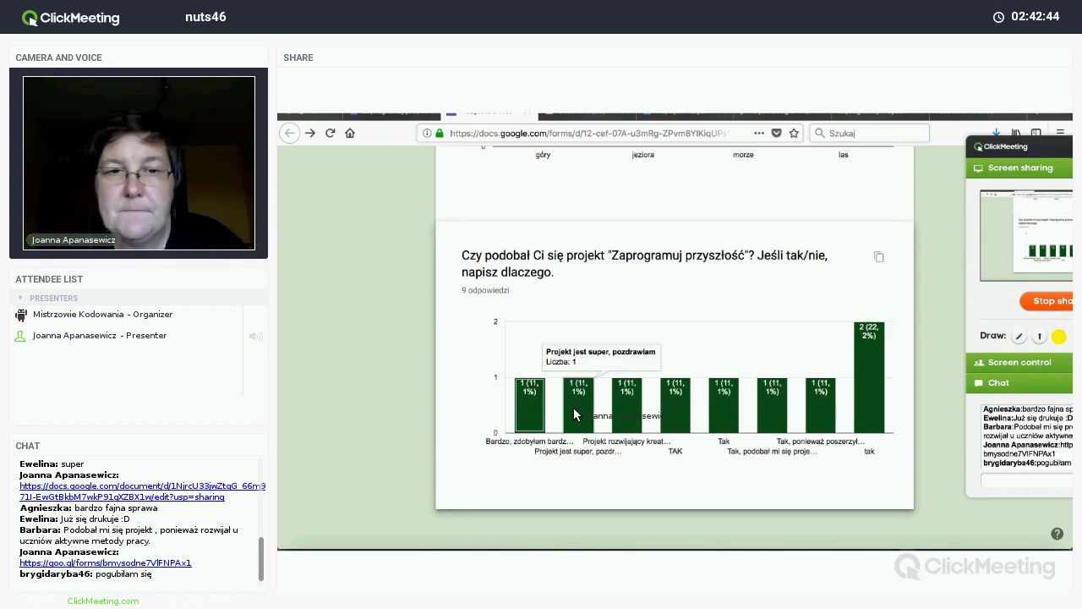
{"action": "mouse_move", "coordinate": [622, 417]}
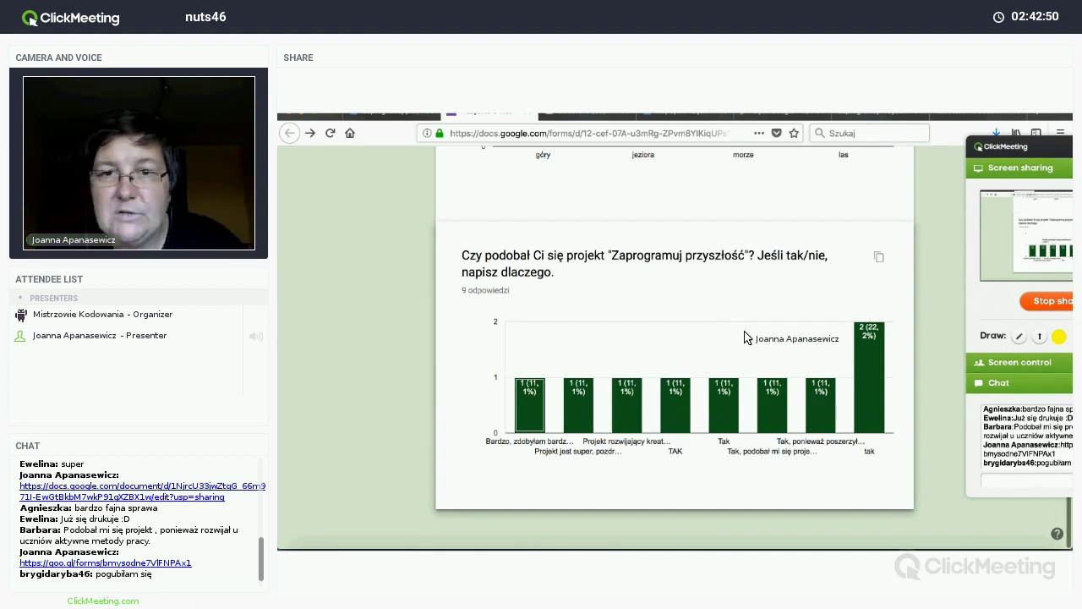
{"action": "scroll", "coordinate": [743, 336], "scroll_direction": "up", "scroll_amount": 20}
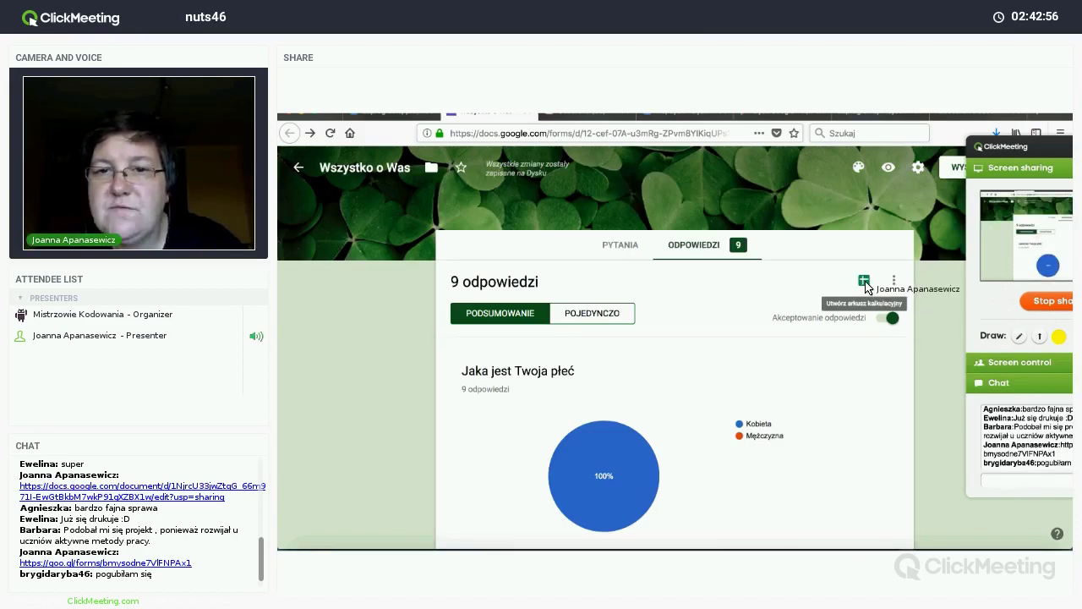
Step: Send the responses to a new spreadsheet and allow docs.google.com pop-ups so it opens
{"action": "left_click", "coordinate": [863, 282]}
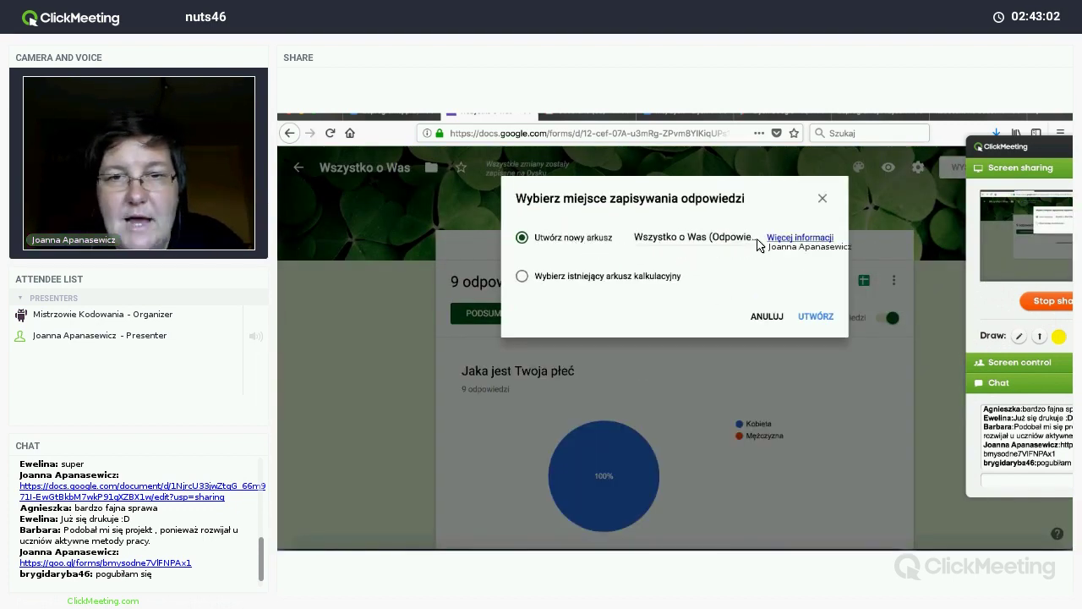
{"action": "left_click", "coordinate": [815, 317]}
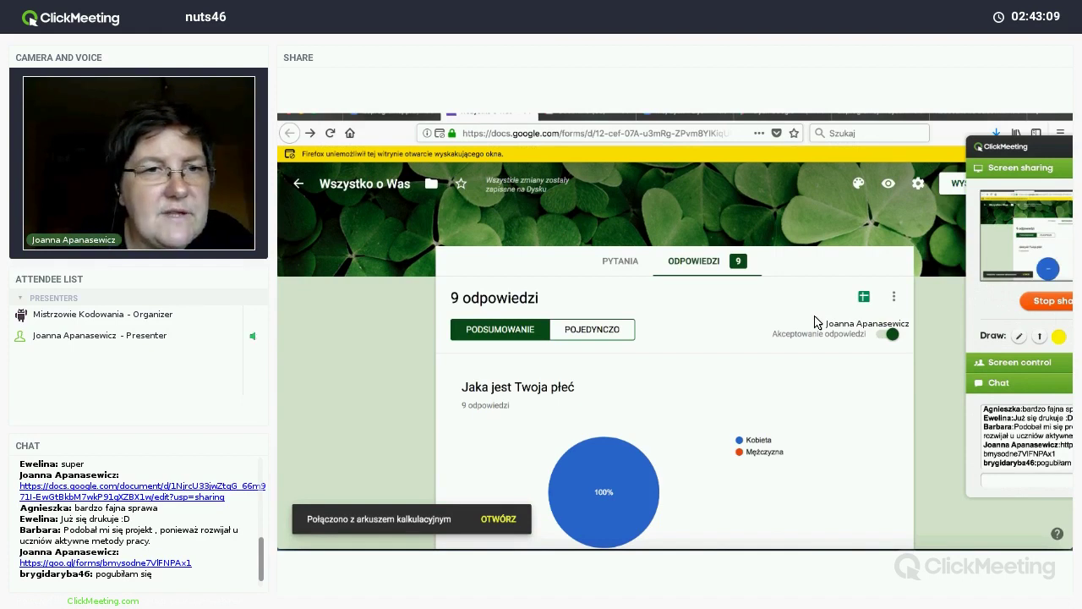
{"action": "left_click", "coordinate": [999, 154]}
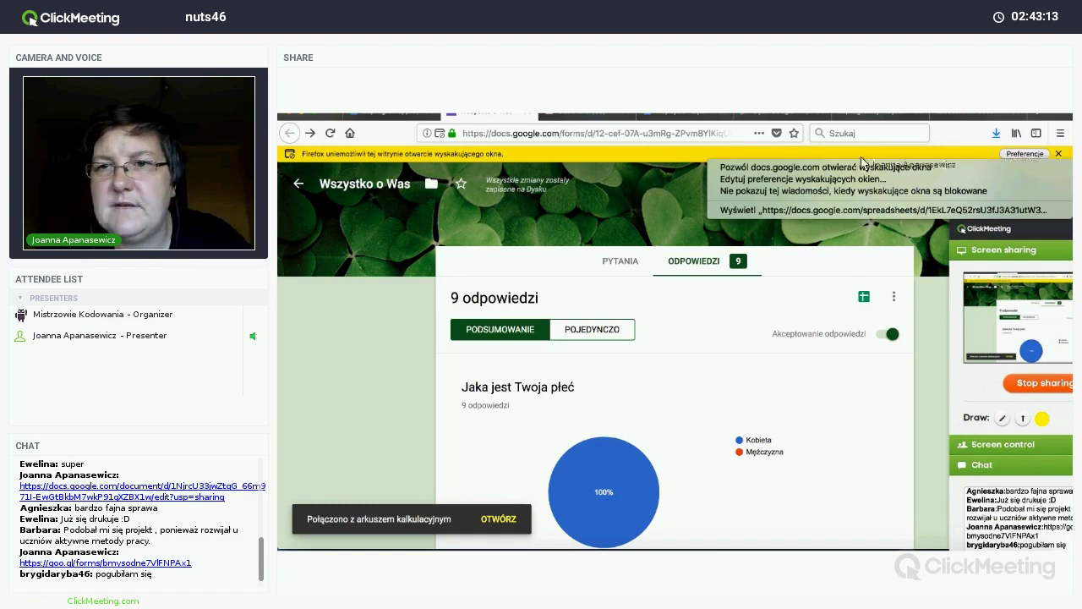
{"action": "left_click", "coordinate": [755, 169]}
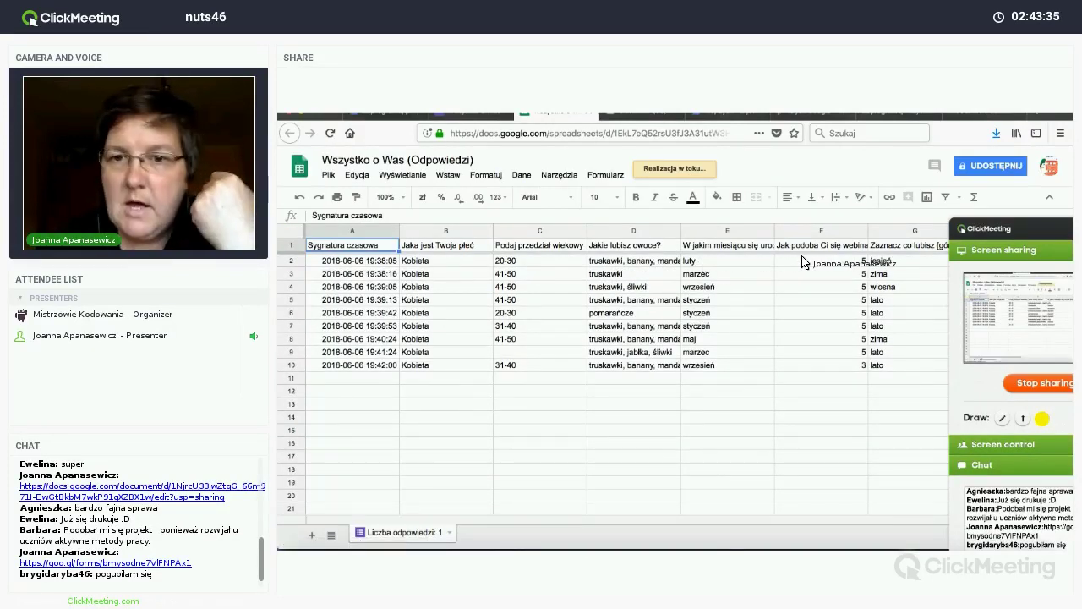
Step: Browse the response sheet's answer columns, checking cells G2 (jesień) and H2 (lato)
{"action": "scroll", "coordinate": [803, 263], "scroll_direction": "right", "scroll_amount": 3}
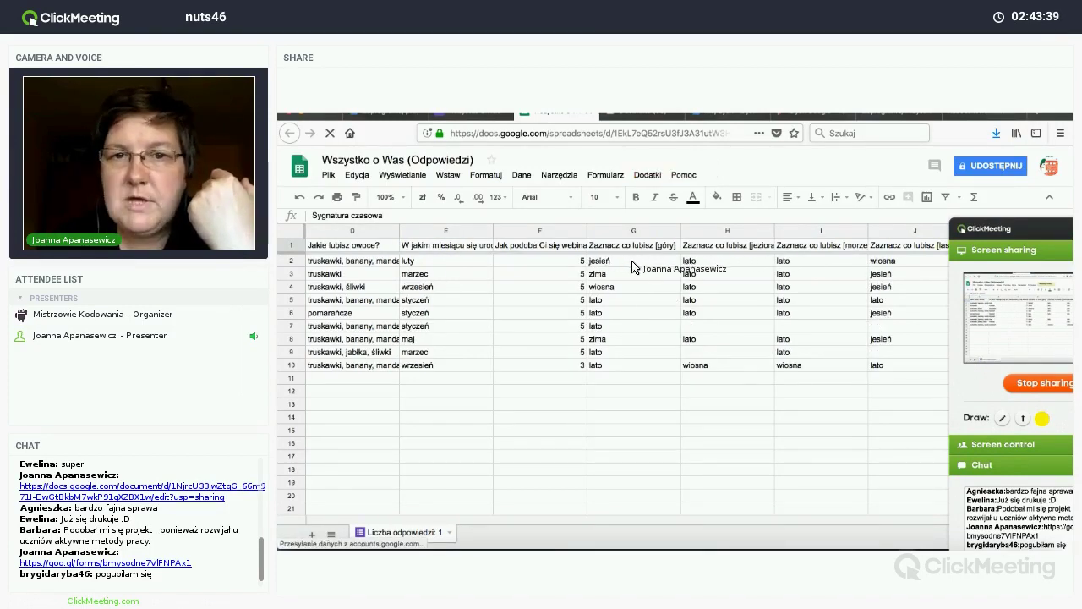
{"action": "left_click", "coordinate": [633, 263]}
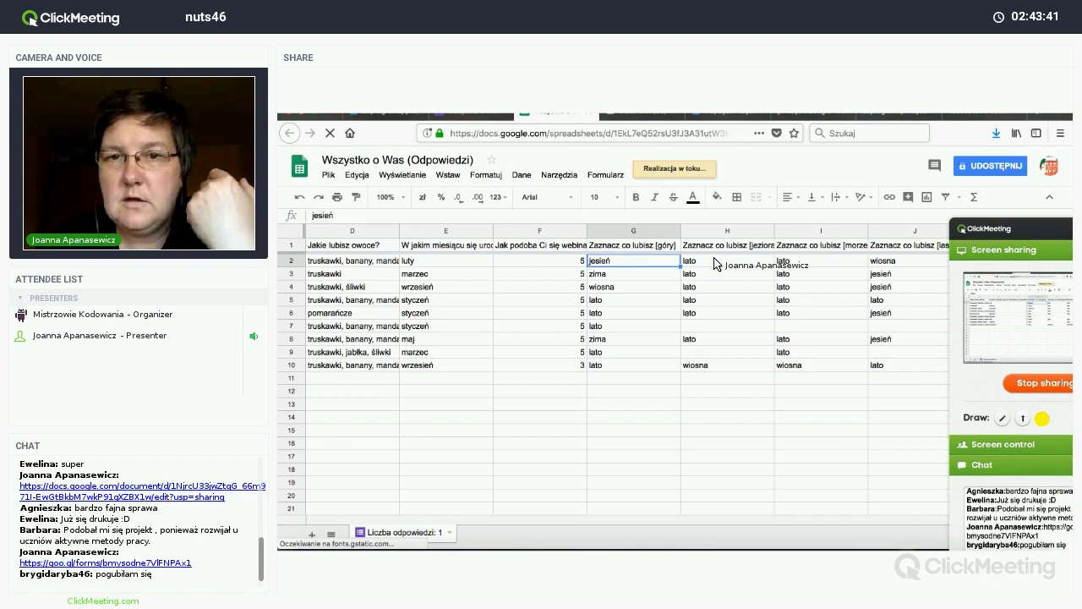
{"action": "left_click", "coordinate": [715, 264]}
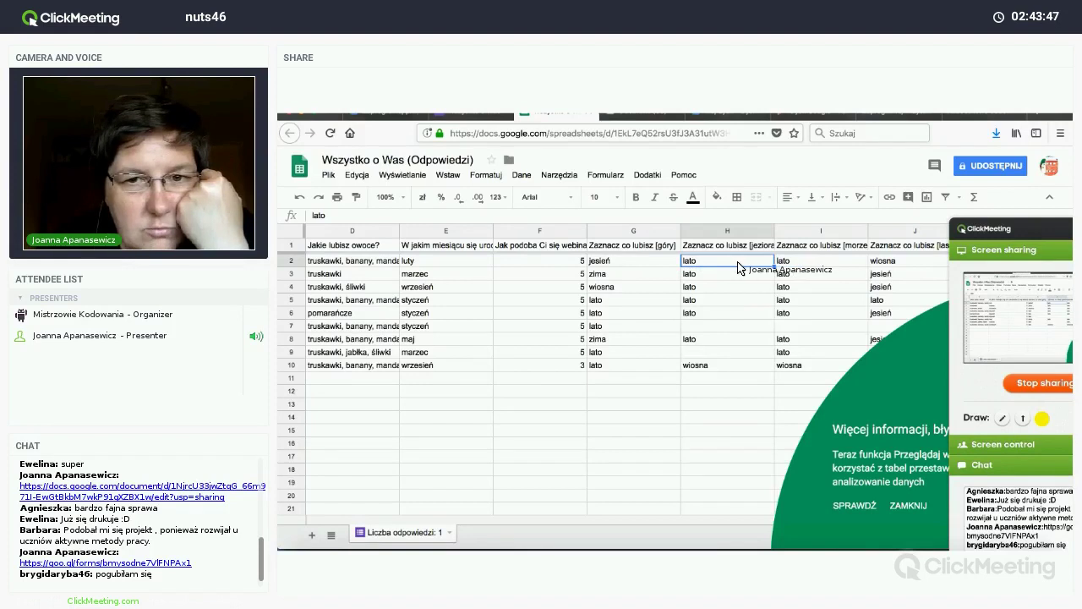
{"action": "scroll", "coordinate": [738, 267], "scroll_direction": "right", "scroll_amount": 2}
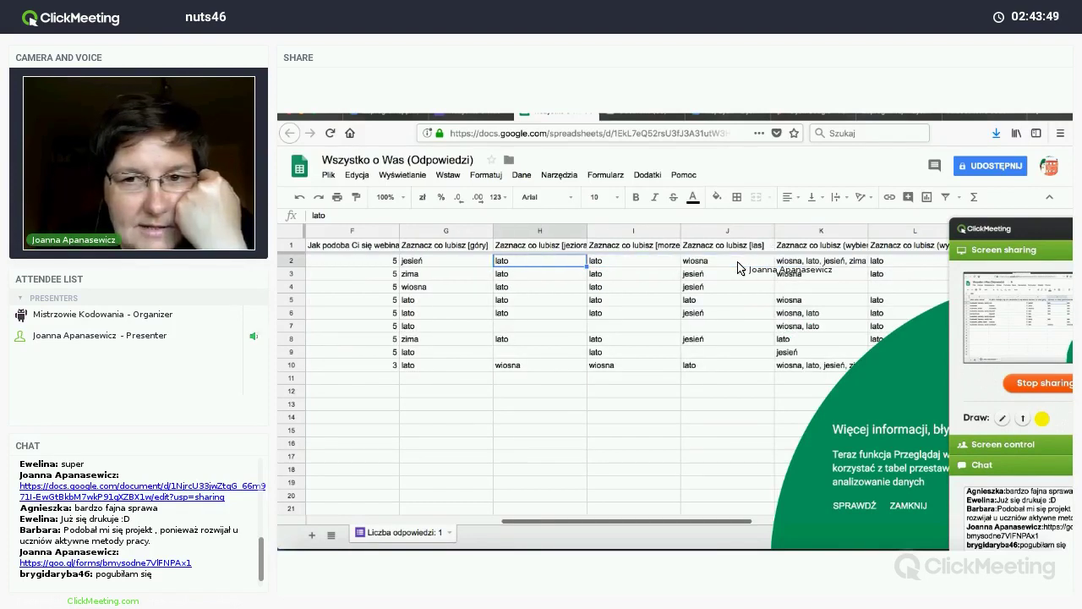
{"action": "scroll", "coordinate": [738, 267], "scroll_direction": "right", "scroll_amount": 2}
{"action": "scroll", "coordinate": [737, 267], "scroll_direction": "right", "scroll_amount": 6}
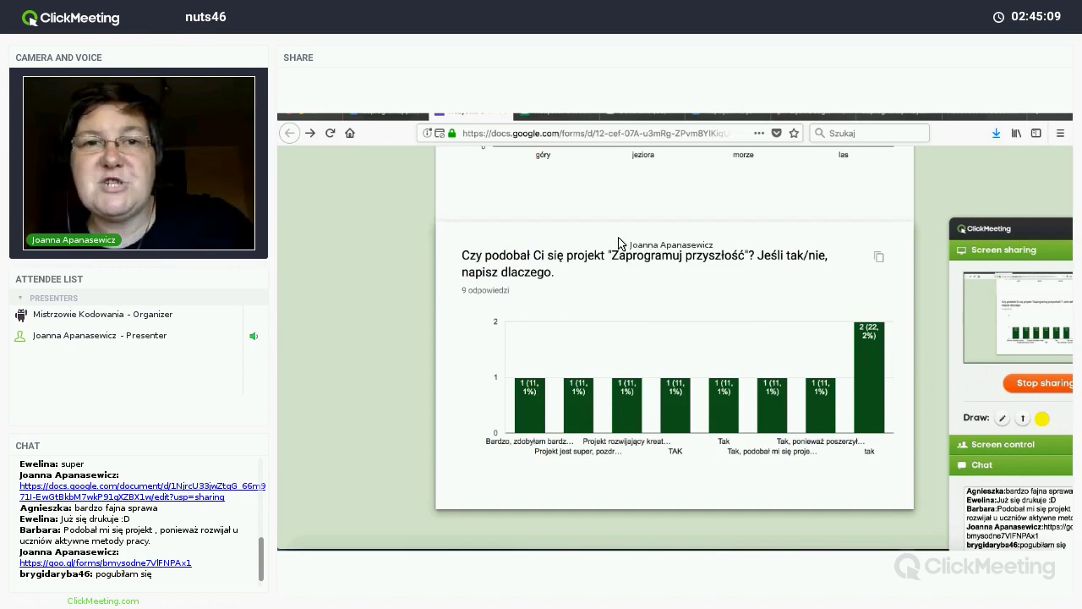
Step: Switch to the 'Wszystko o Was (Odpowiedzi)' spreadsheet tab
{"action": "left_click", "coordinate": [558, 114]}
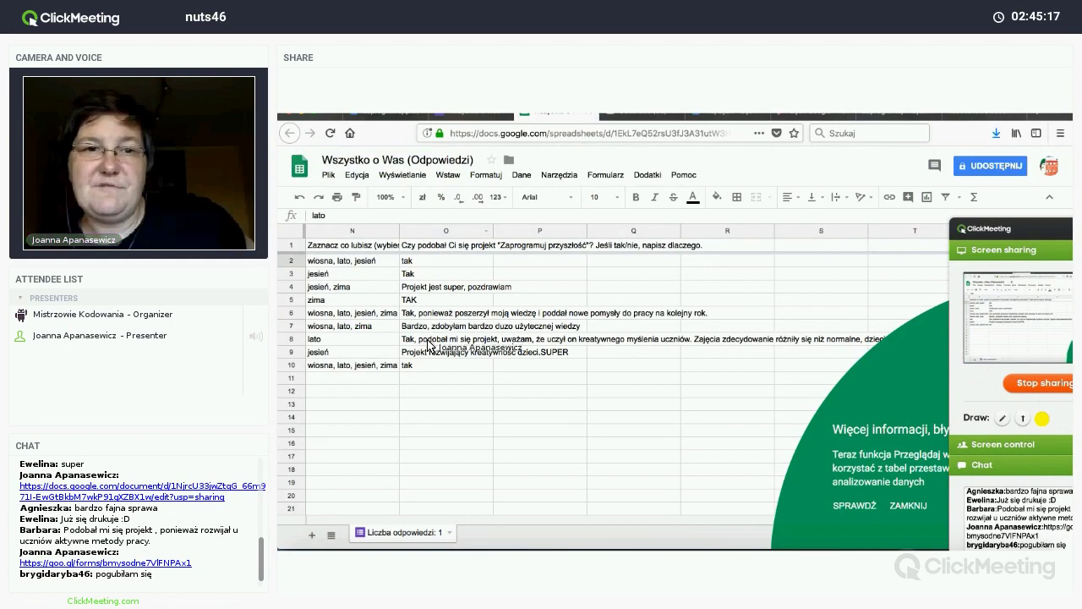
Step: Scroll the sheet back left and return to the form's response summary tab
{"action": "scroll", "coordinate": [428, 344], "scroll_direction": "left", "scroll_amount": 12}
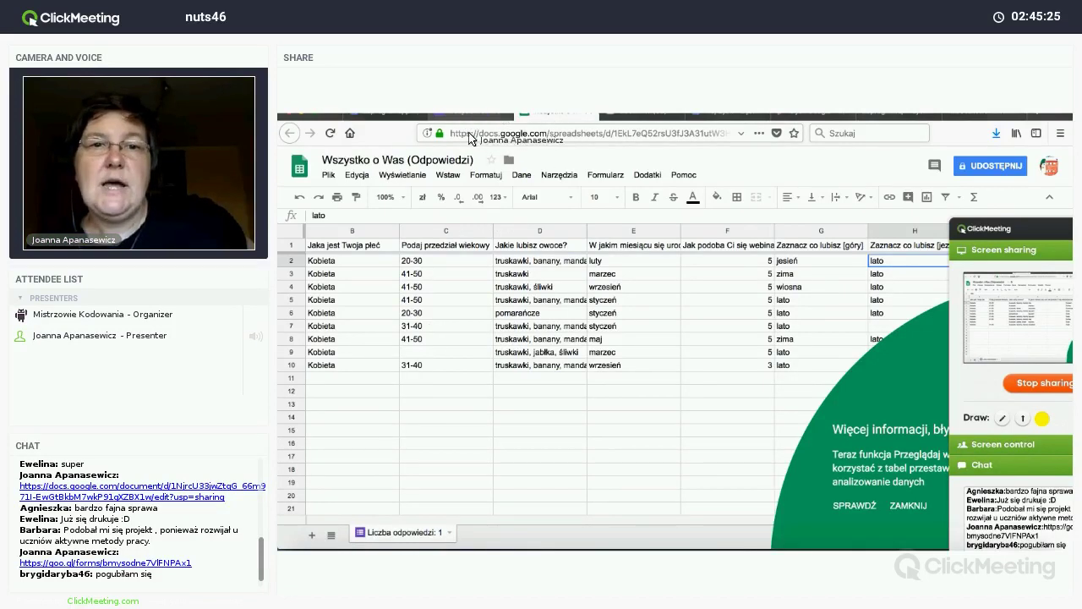
{"action": "key", "text": "ctrl+shift+Tab"}
Step: Scroll back up through the Podsumowanie response charts
{"action": "scroll", "coordinate": [545, 279], "scroll_direction": "up", "scroll_amount": 3}
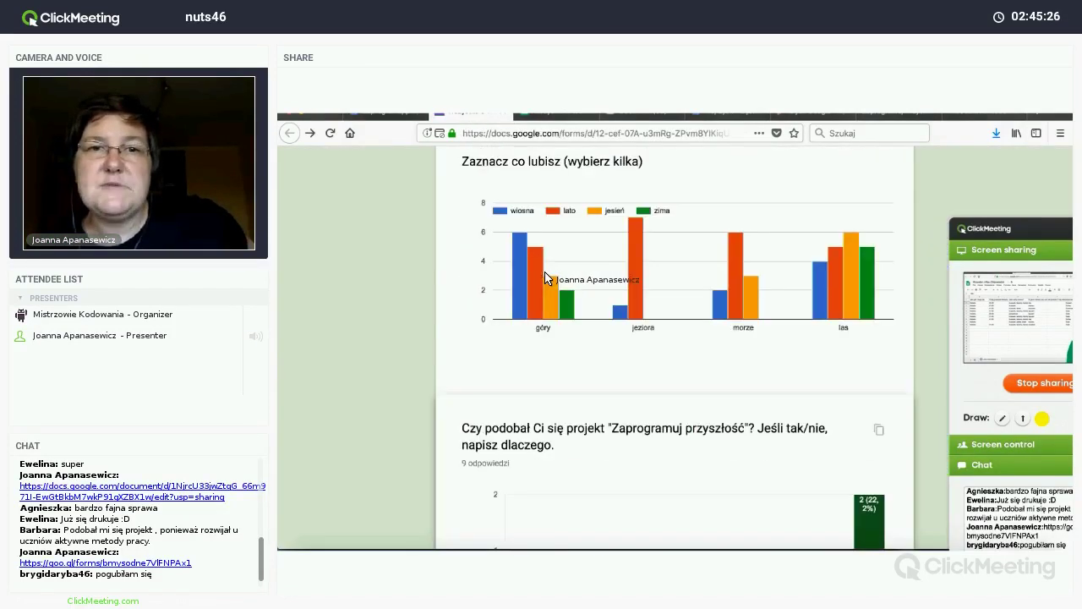
{"action": "scroll", "coordinate": [545, 279], "scroll_direction": "up", "scroll_amount": 3}
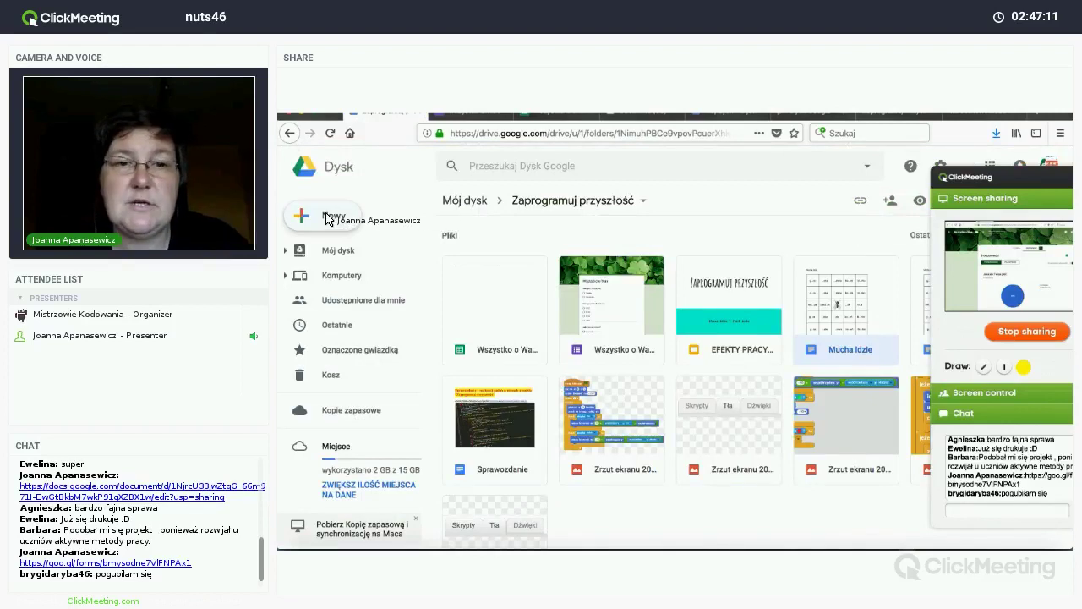
Step: Create a new Google Form in the Zaprogramuj przyszłość folder
{"action": "left_click", "coordinate": [330, 218]}
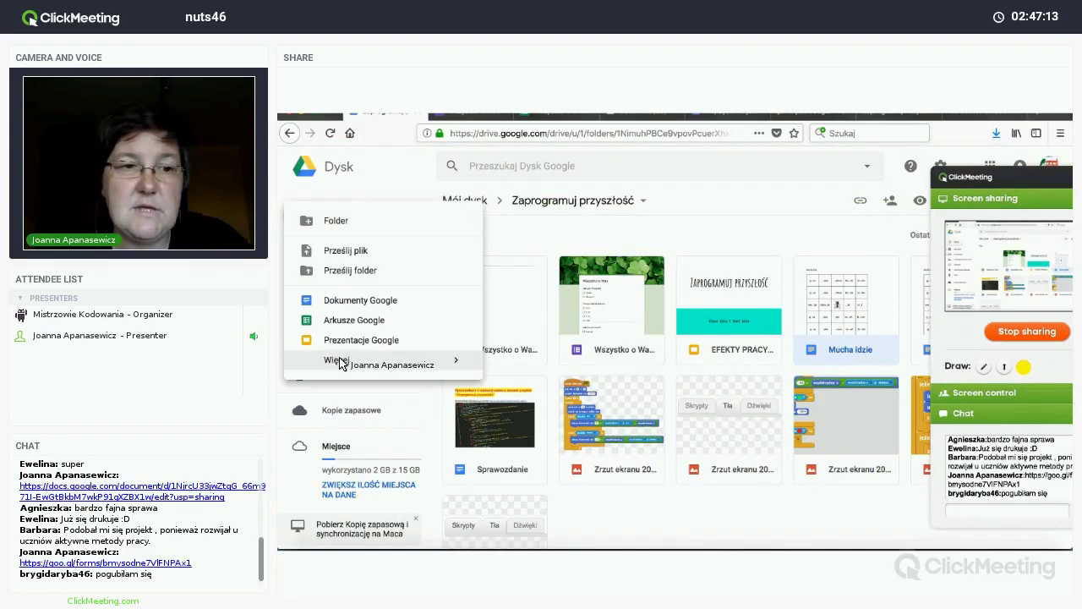
{"action": "mouse_move", "coordinate": [456, 361]}
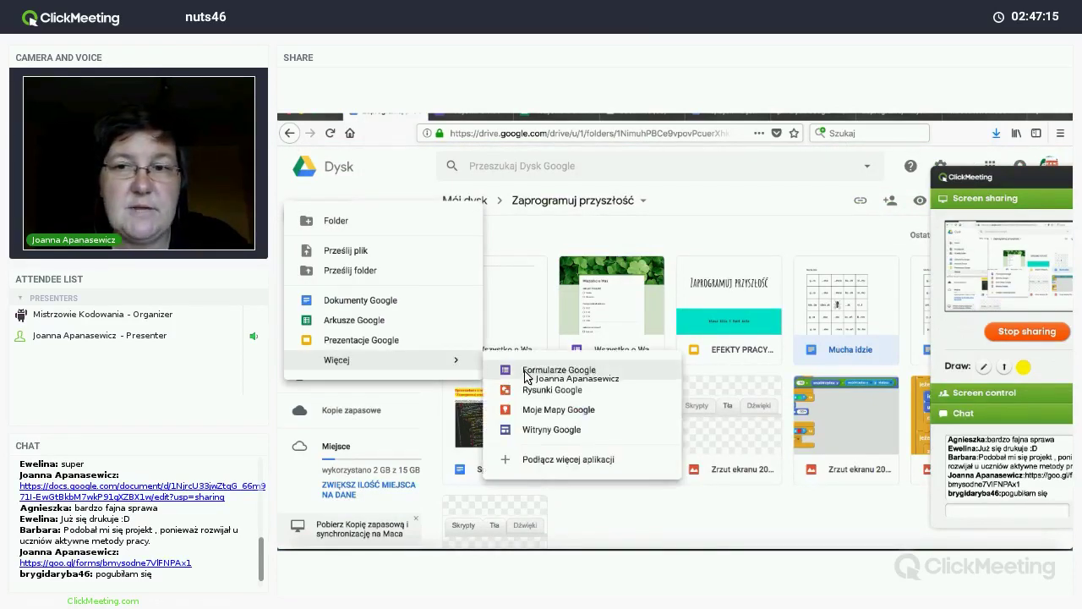
{"action": "left_click", "coordinate": [528, 372]}
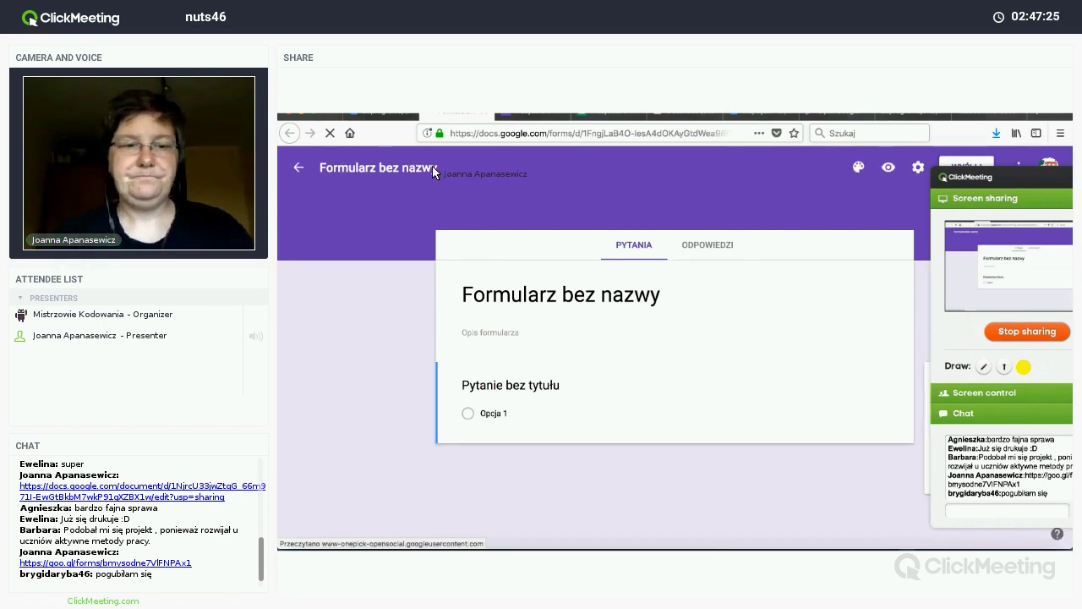
Step: Title the new form 'Sprawdzian'
{"action": "left_click", "coordinate": [432, 167]}
{"action": "type", "text": "Sprawdzian"}
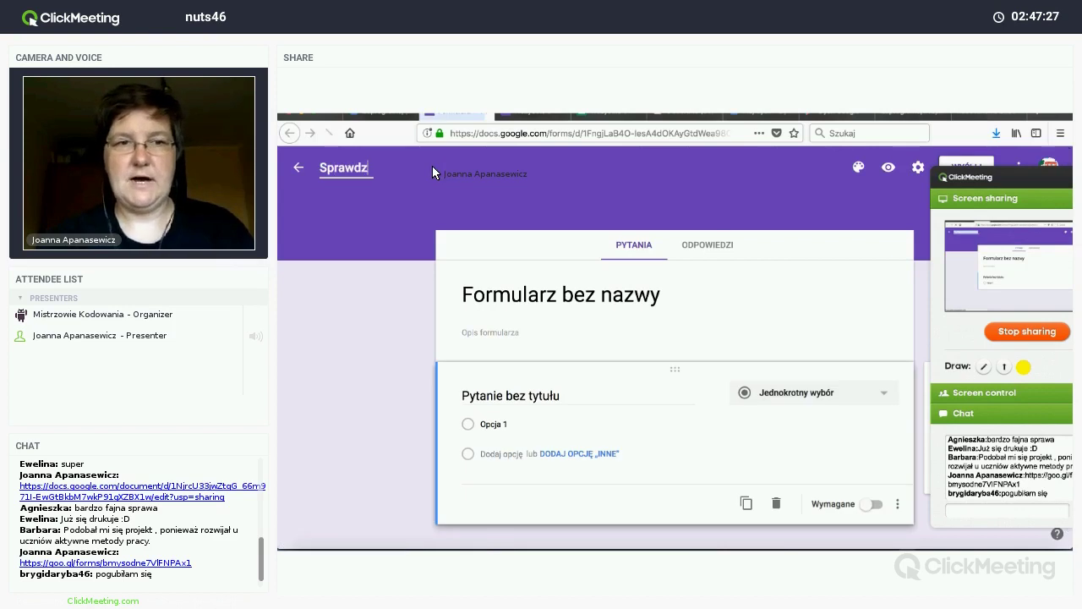
{"action": "left_click", "coordinate": [525, 304]}
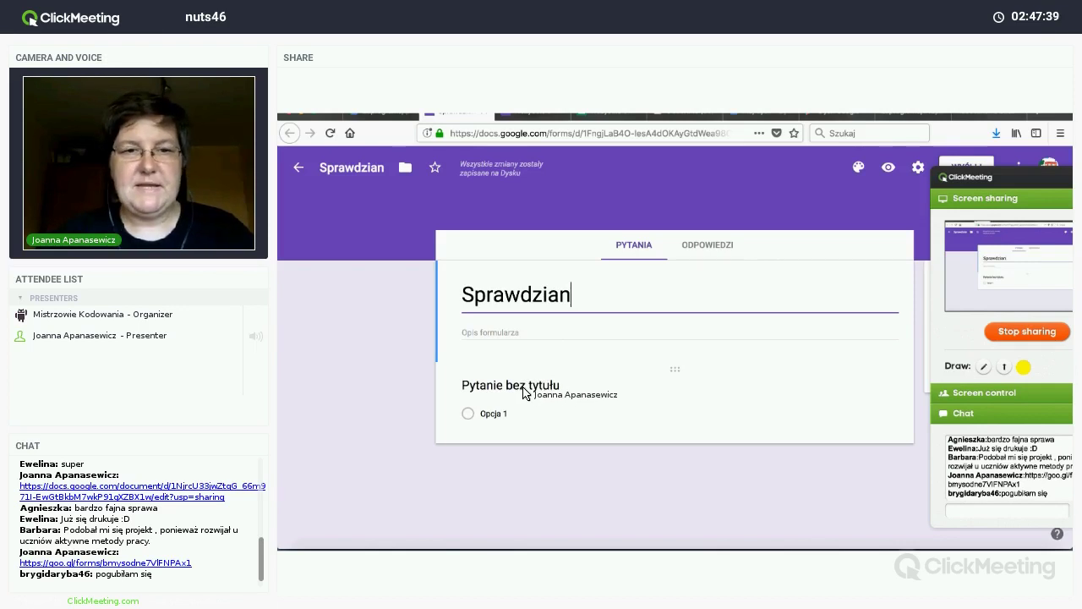
{"action": "left_click", "coordinate": [524, 392]}
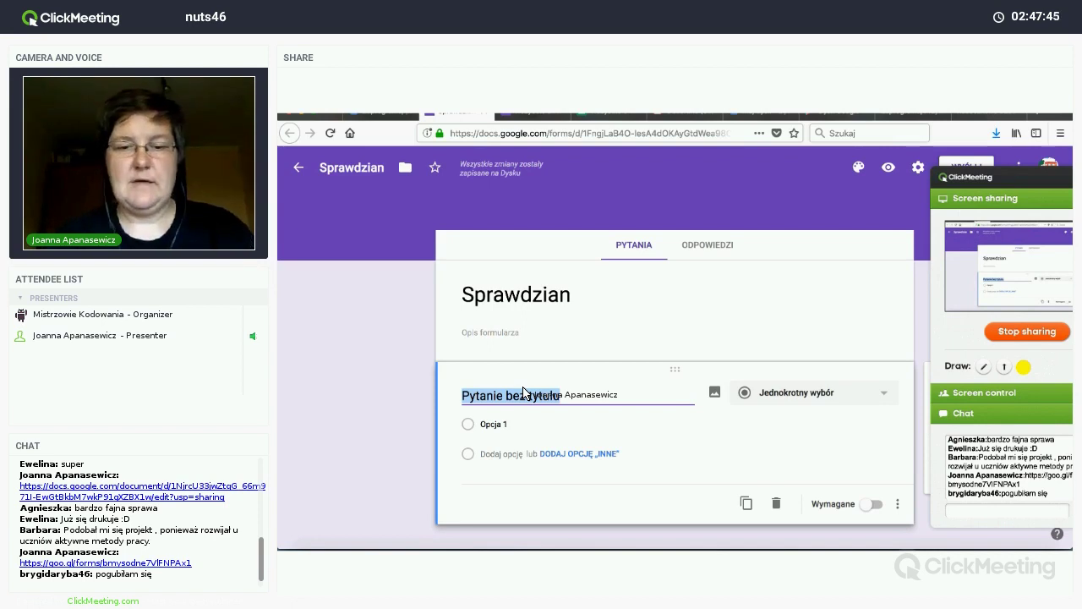
Step: Ask 'Jaka była pierwsza stolica Polski?' with options Warszawa, Gniezno and Kraków
{"action": "type", "text": "Jaka była p"}
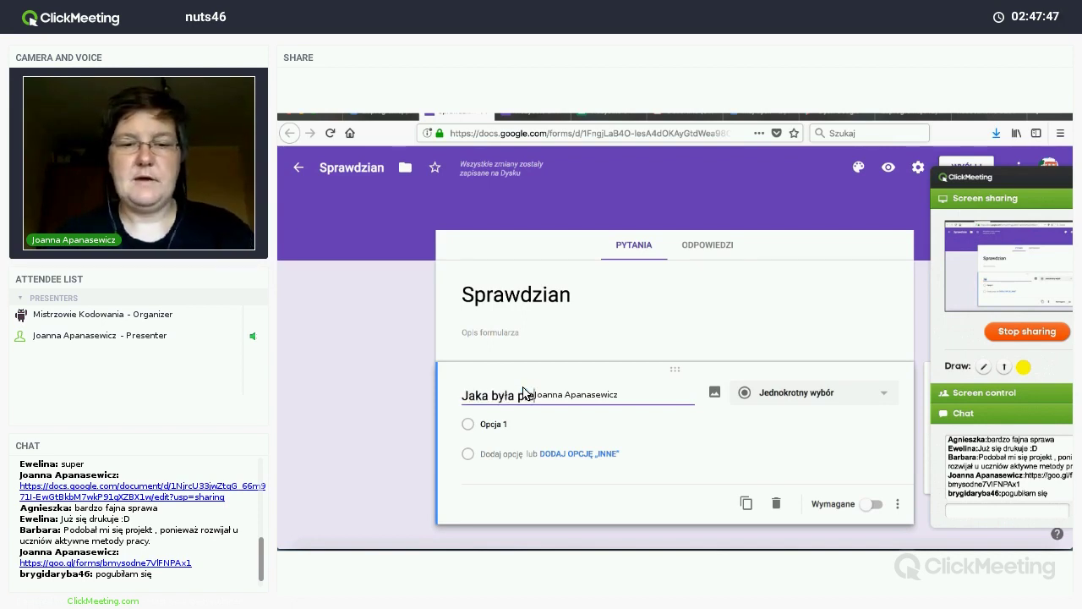
{"action": "type", "text": "ierwsza stolica"}
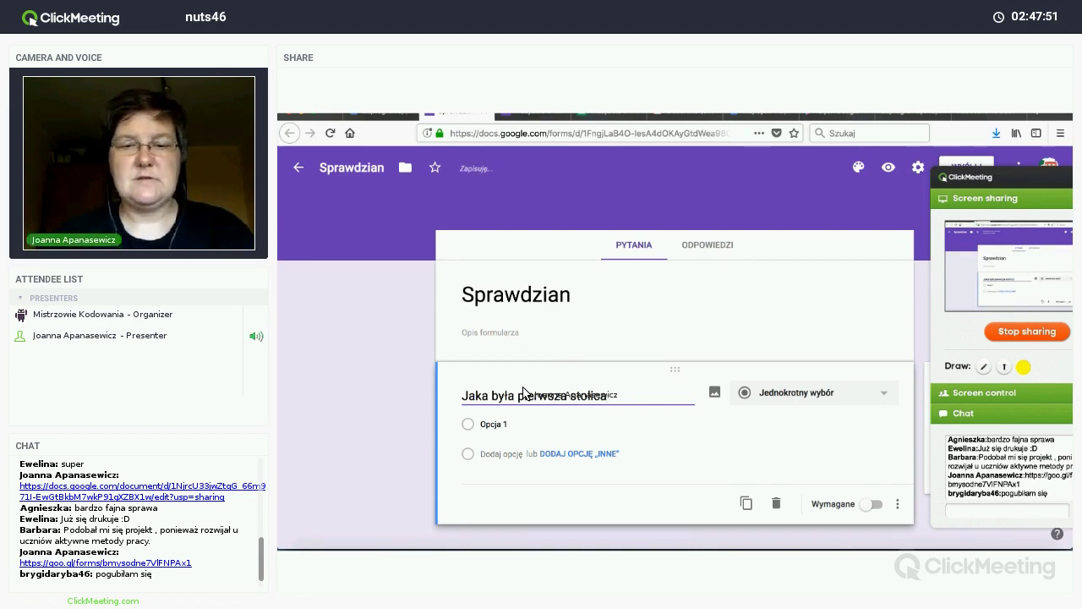
{"action": "type", "text": " Polski"}
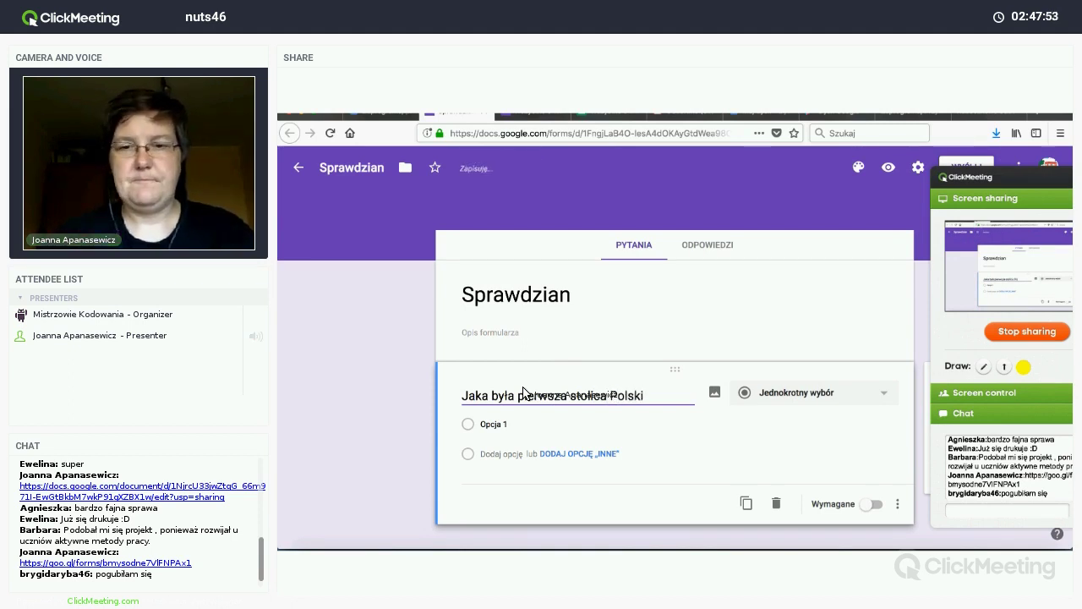
{"action": "type", "text": "?"}
{"action": "left_click", "coordinate": [501, 425]}
{"action": "type", "text": "W"}
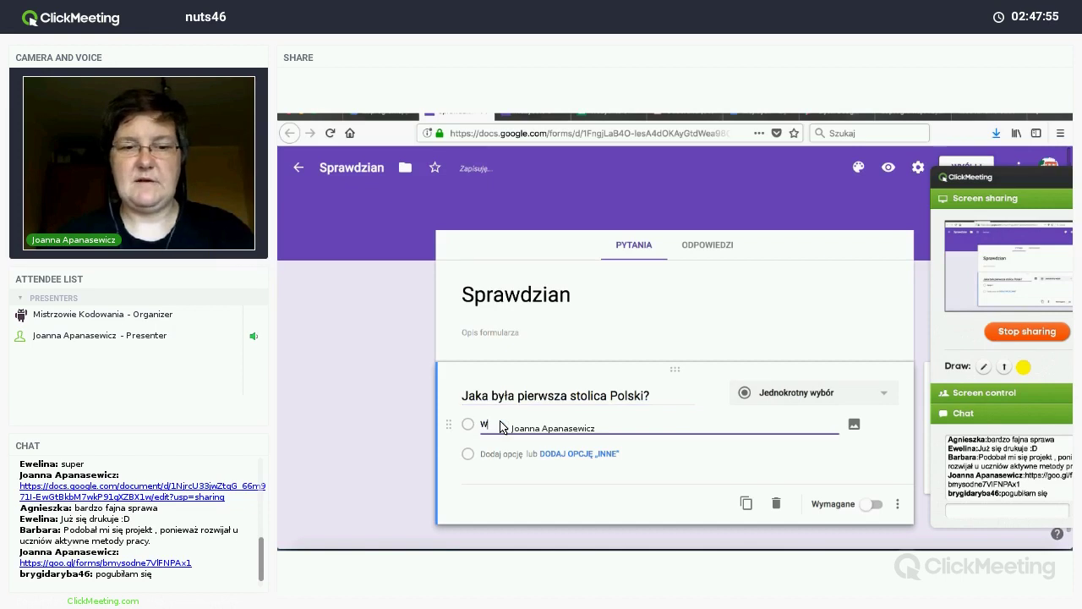
{"action": "type", "text": "arszawa"}
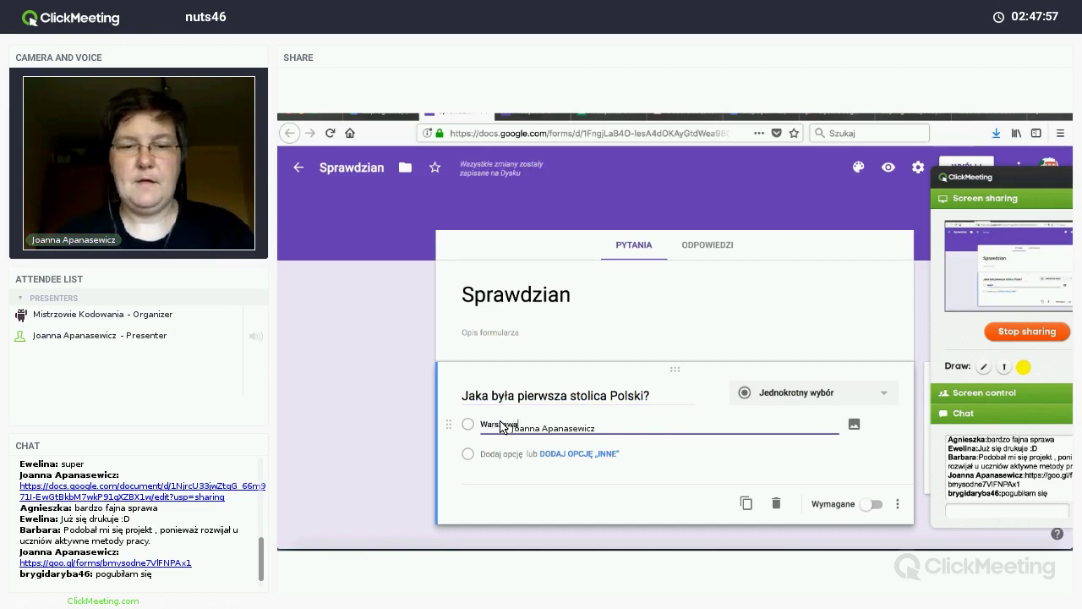
{"action": "key", "text": "Return"}
{"action": "type", "text": "Gniezno"}
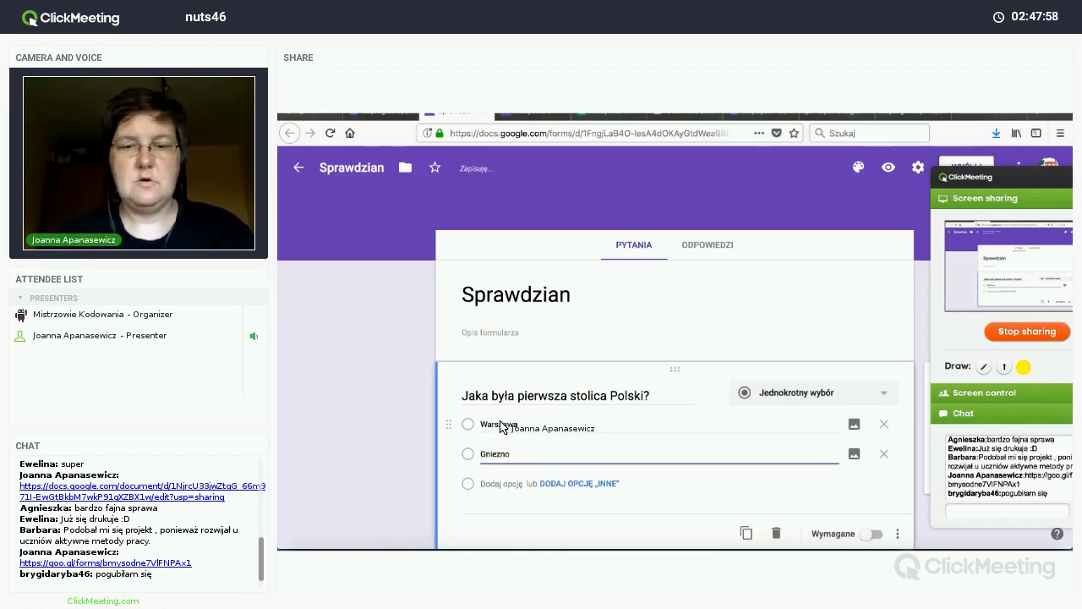
{"action": "key", "text": "Return"}
{"action": "type", "text": "Kraków"}
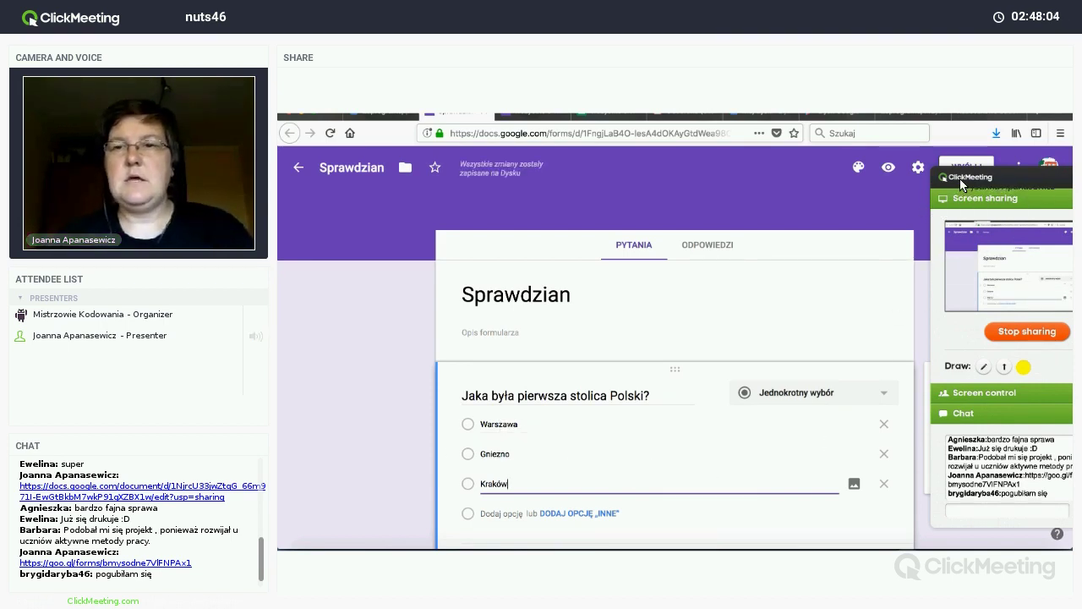
{"action": "left_click_drag", "start_coordinate": [959, 179], "coordinate": [974, 244]}
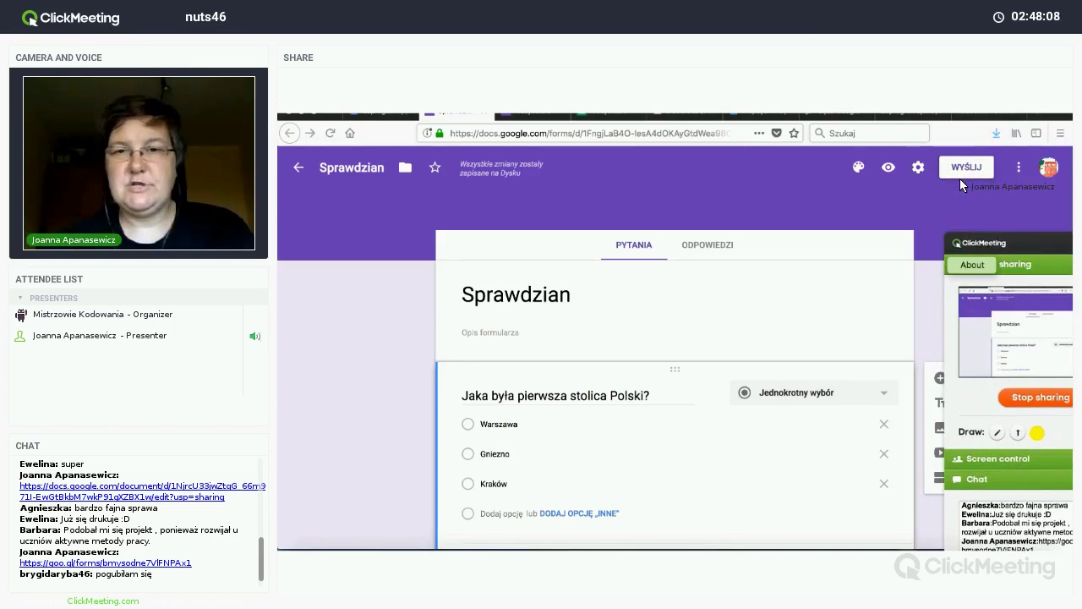
{"action": "scroll", "coordinate": [960, 181], "scroll_direction": "down", "scroll_amount": 2}
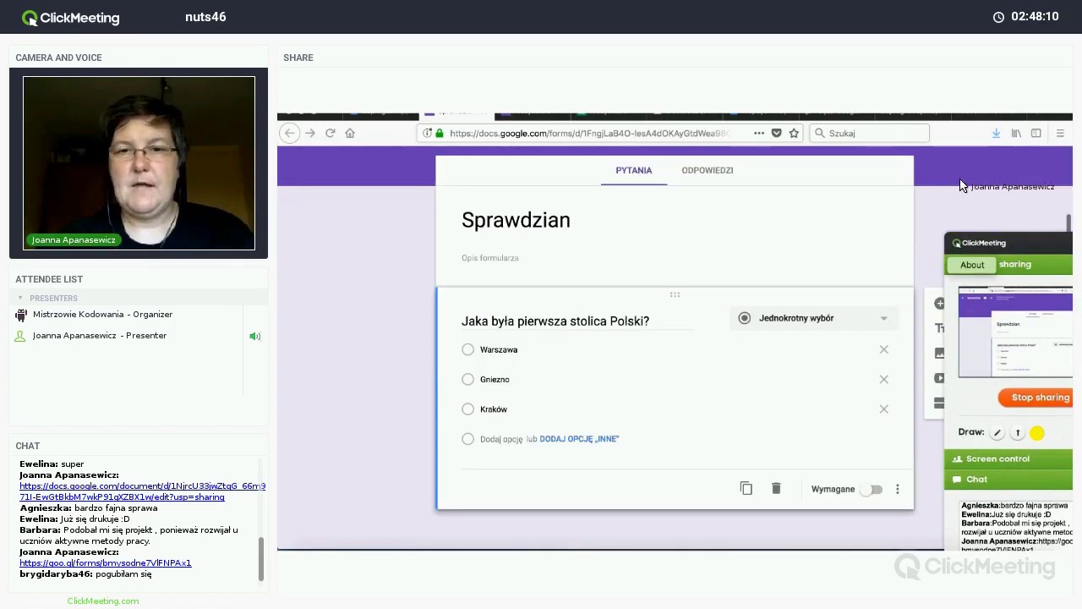
Step: Add a short-answer question asking how much of Jaś's 20 złotych remains after his purchases
{"action": "left_click", "coordinate": [940, 304]}
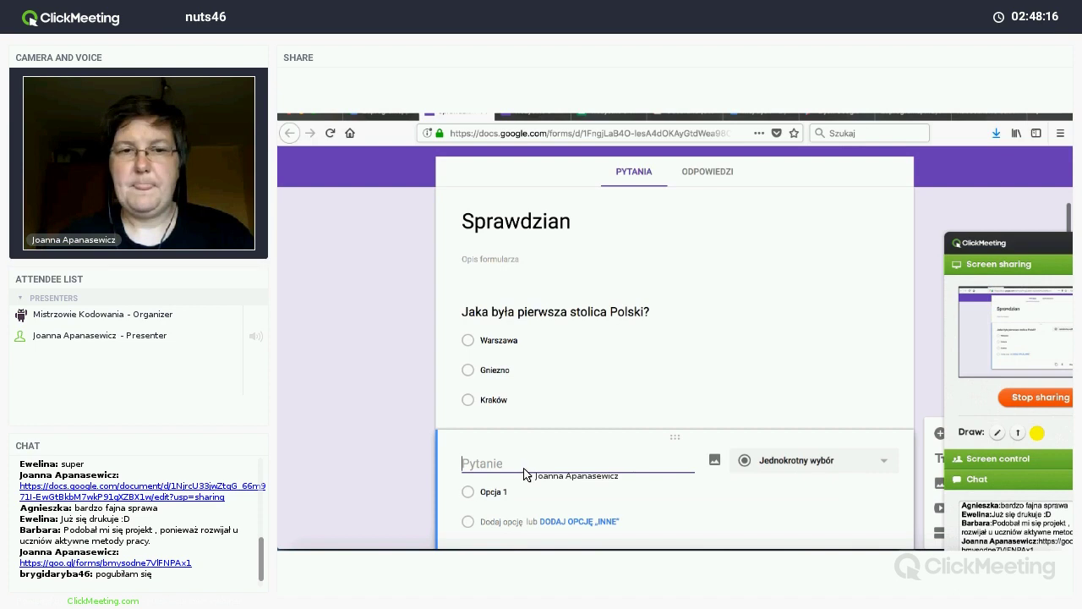
{"action": "type", "text": "Jaś miał"}
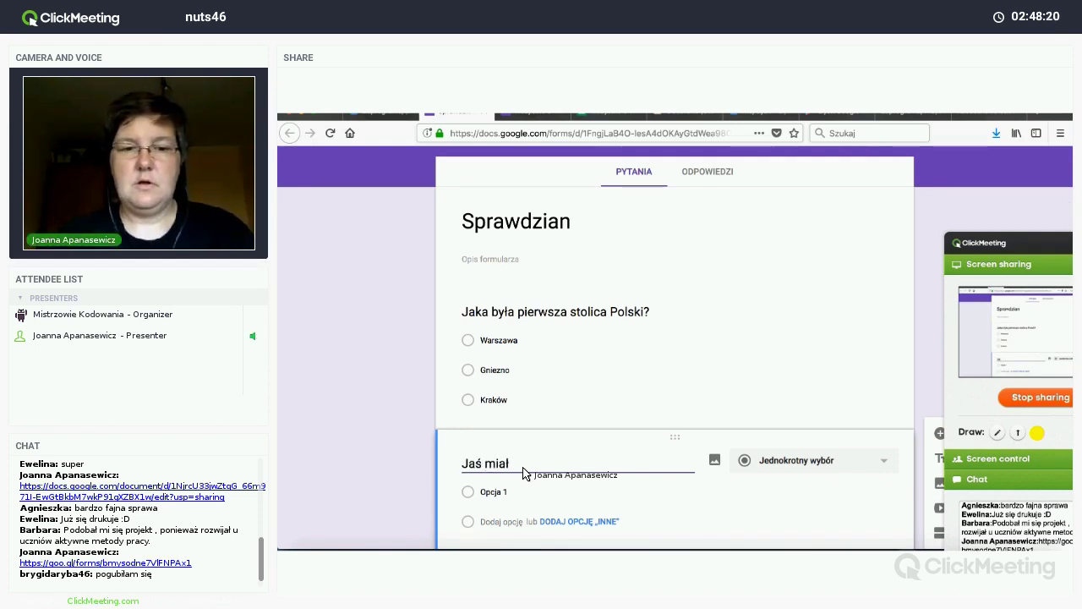
{"action": "type", "text": " 20 złotyc"}
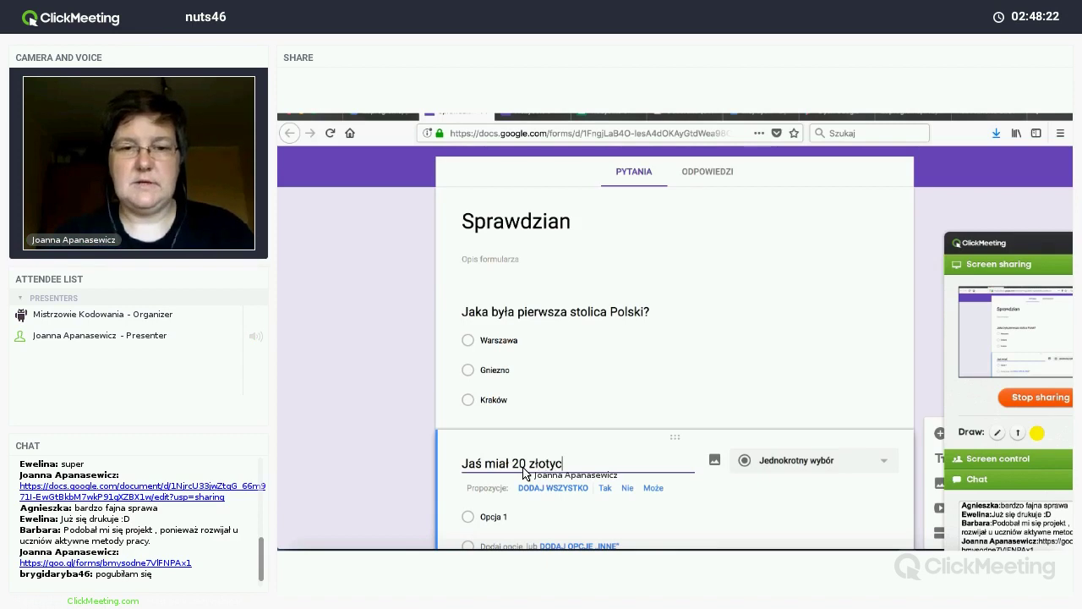
{"action": "type", "text": "h. K"}
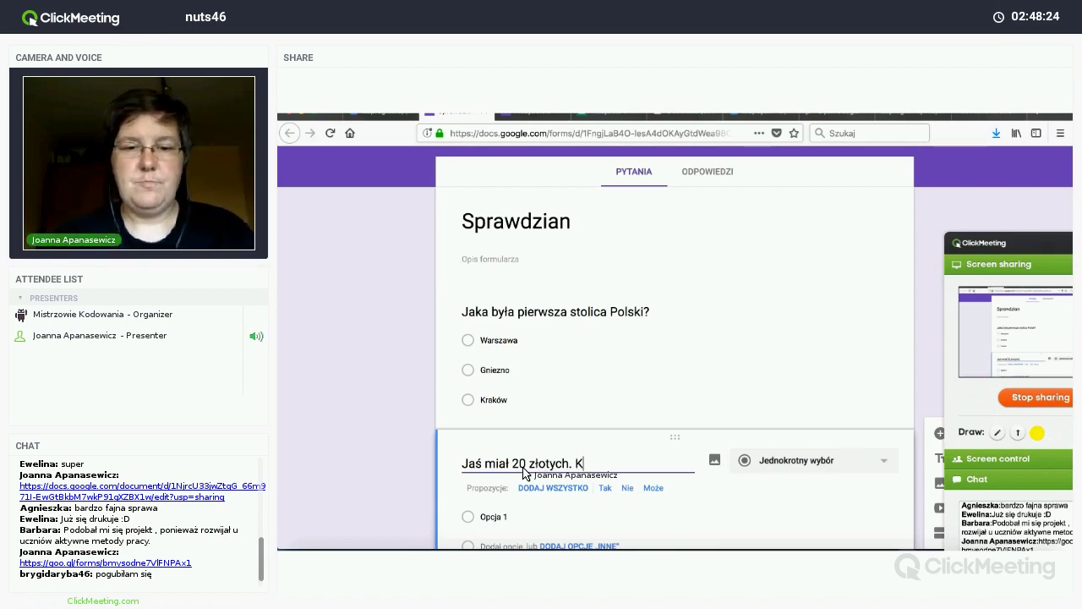
{"action": "type", "text": "upił lizaka za 4"}
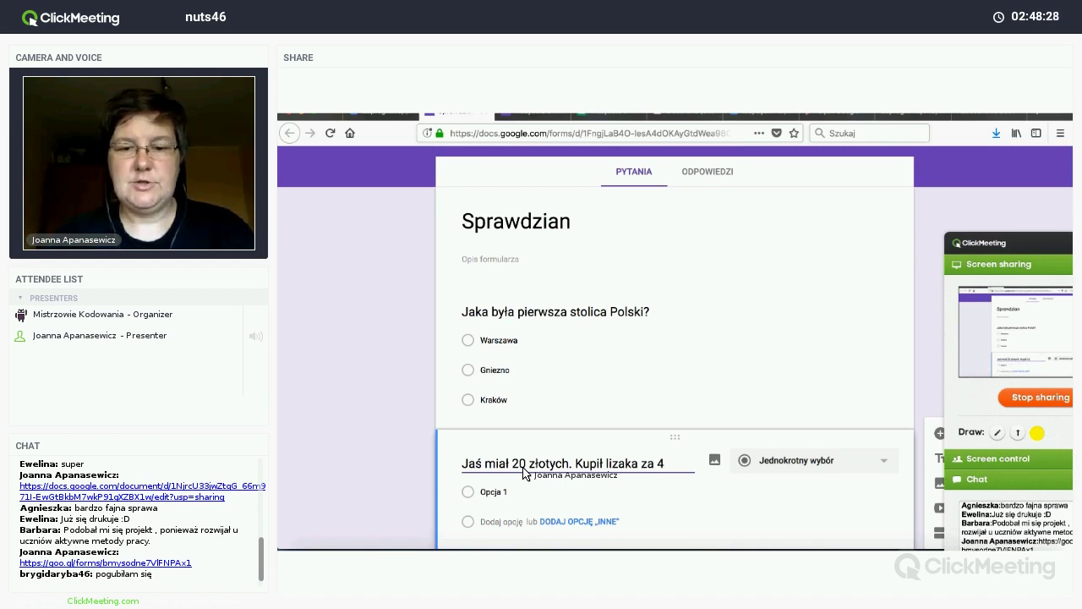
{"action": "type", "text": "zł i"}
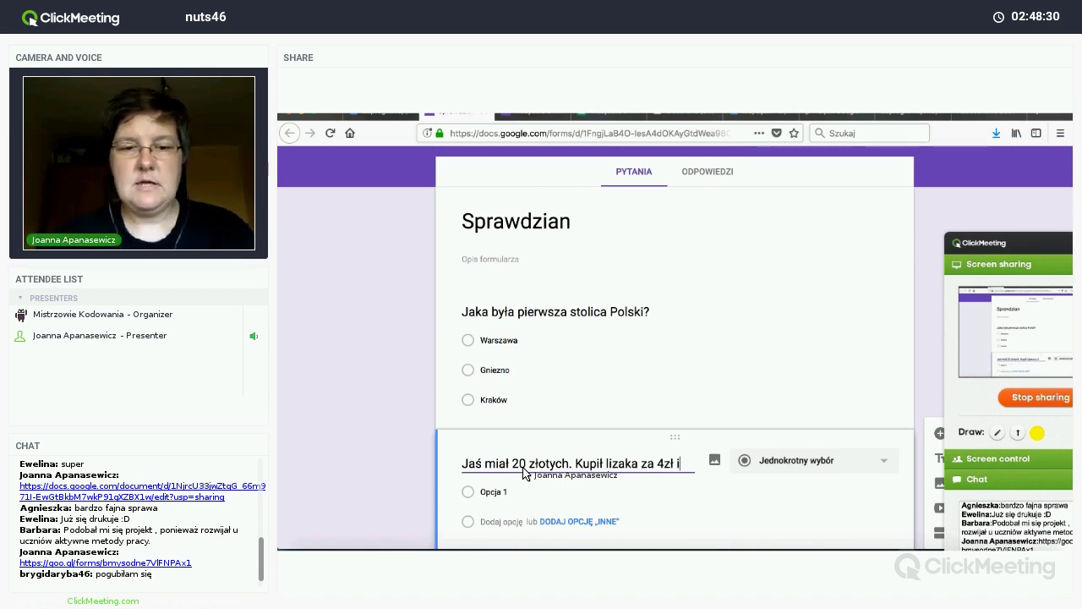
{"action": "type", "text": " loga"}
{"action": "type", "text": " z"}
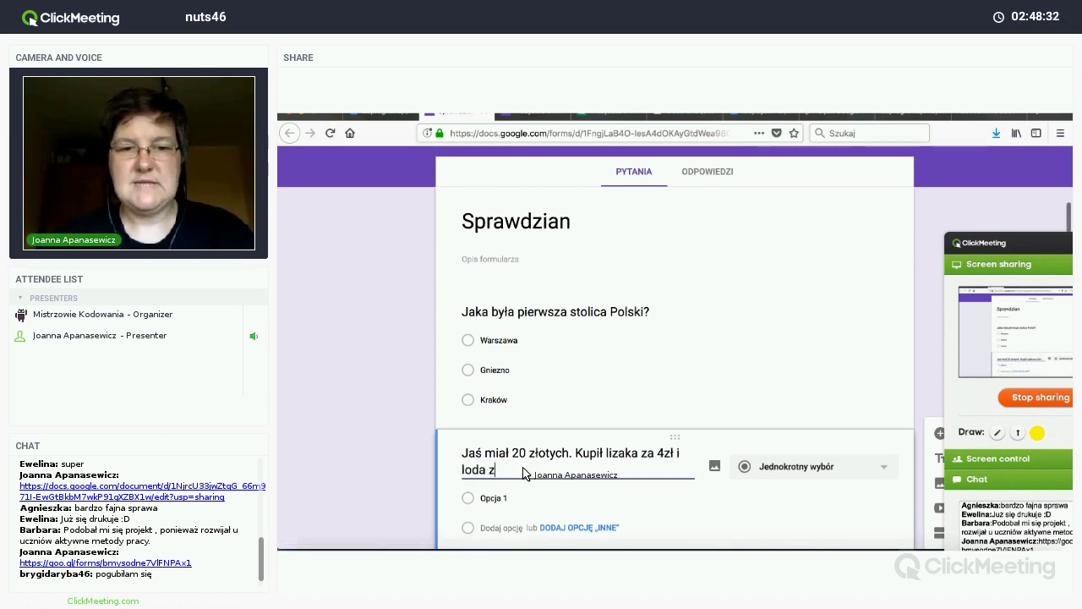
{"action": "type", "text": "a 4"}
{"action": "key", "text": "BackSpace"}
{"action": "type", "text": "5"}
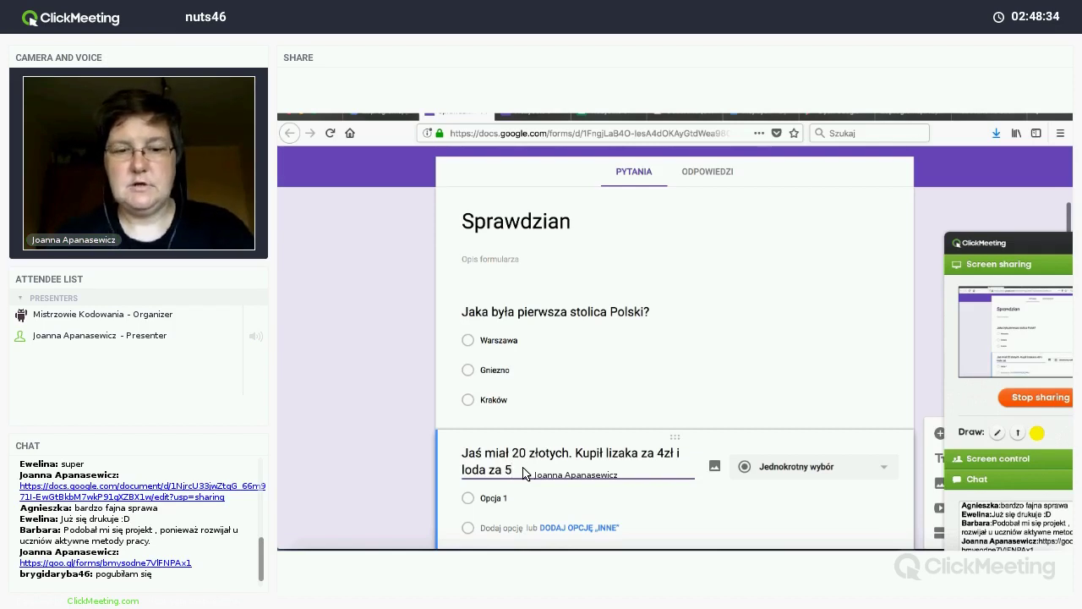
{"action": "type", "text": "zł. Ile"}
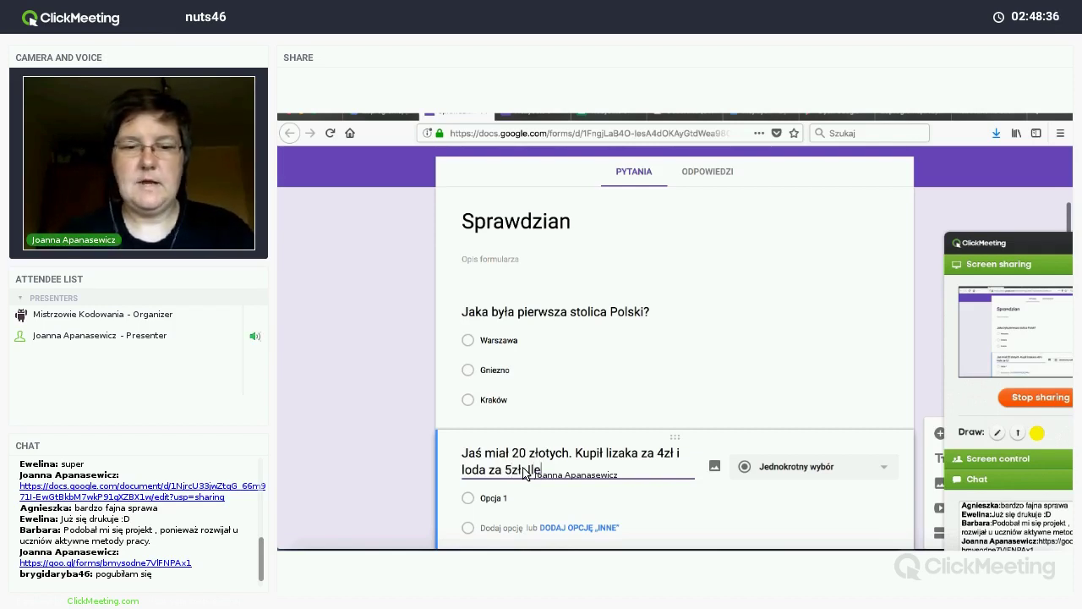
{"action": "type", "text": " res"}
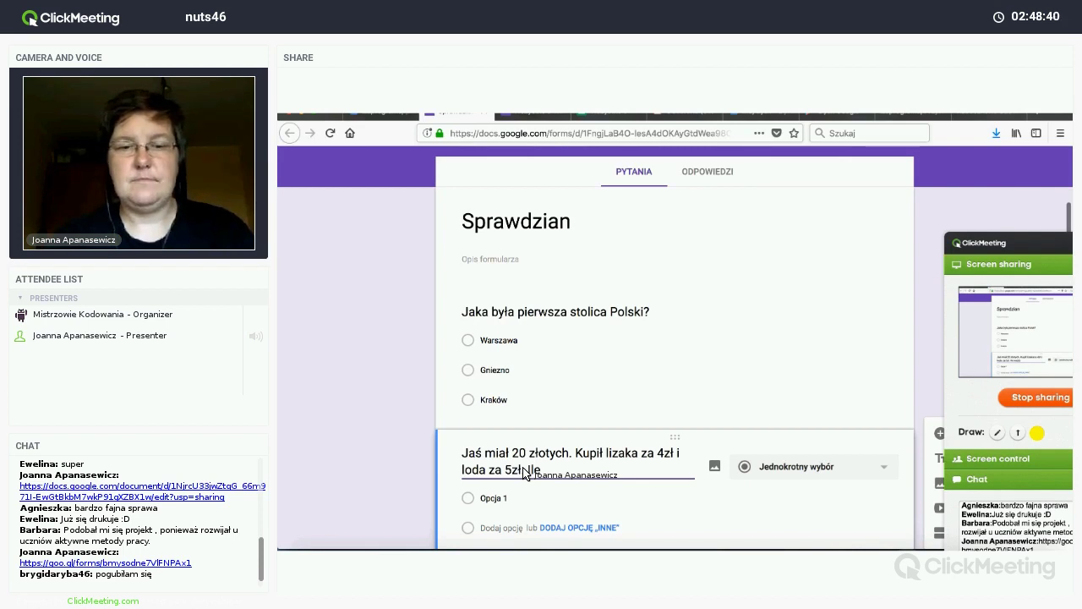
{"action": "type", "text": "pieniędz"}
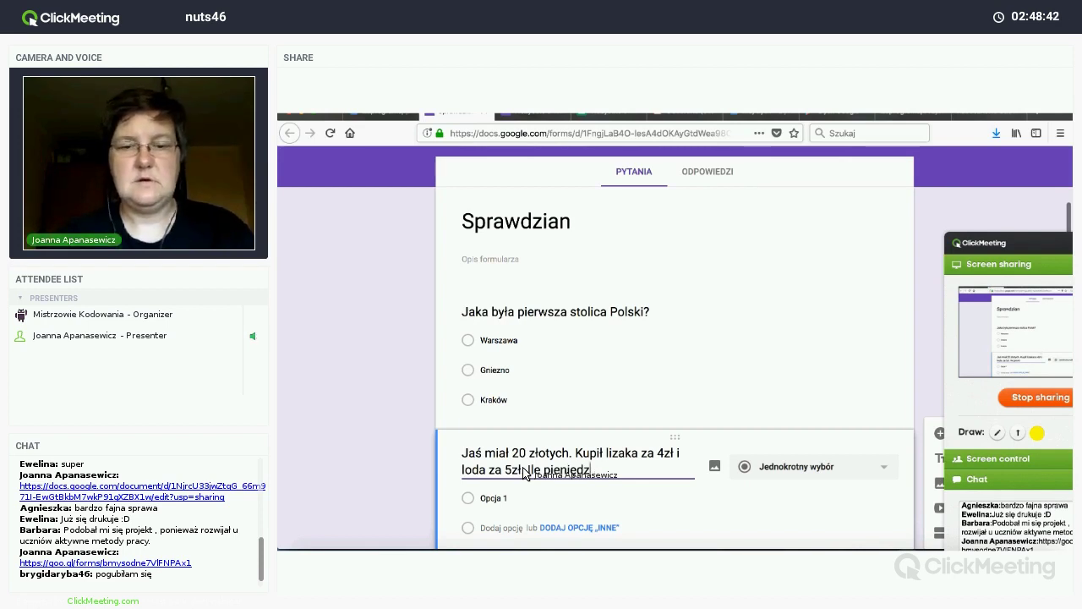
{"action": "type", "text": "y zostało Jasi"}
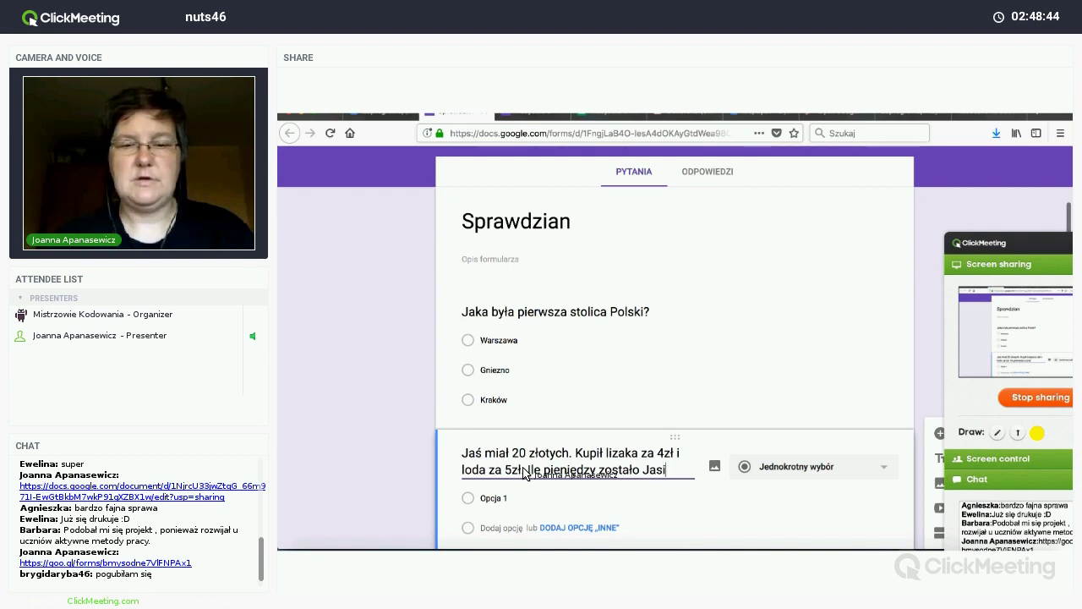
{"action": "type", "text": "owi?"}
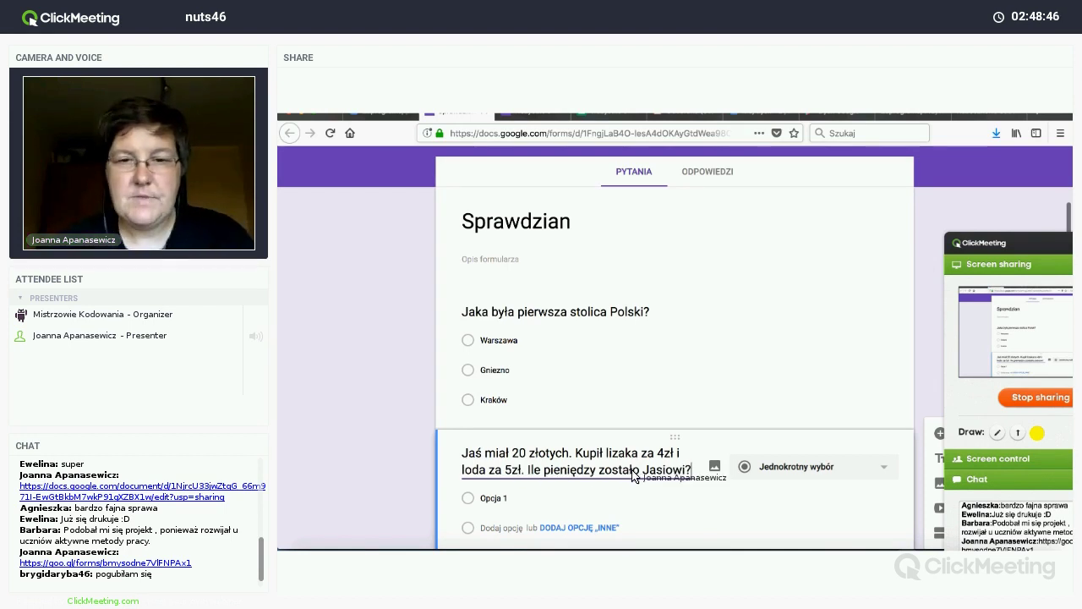
{"action": "left_click", "coordinate": [768, 471]}
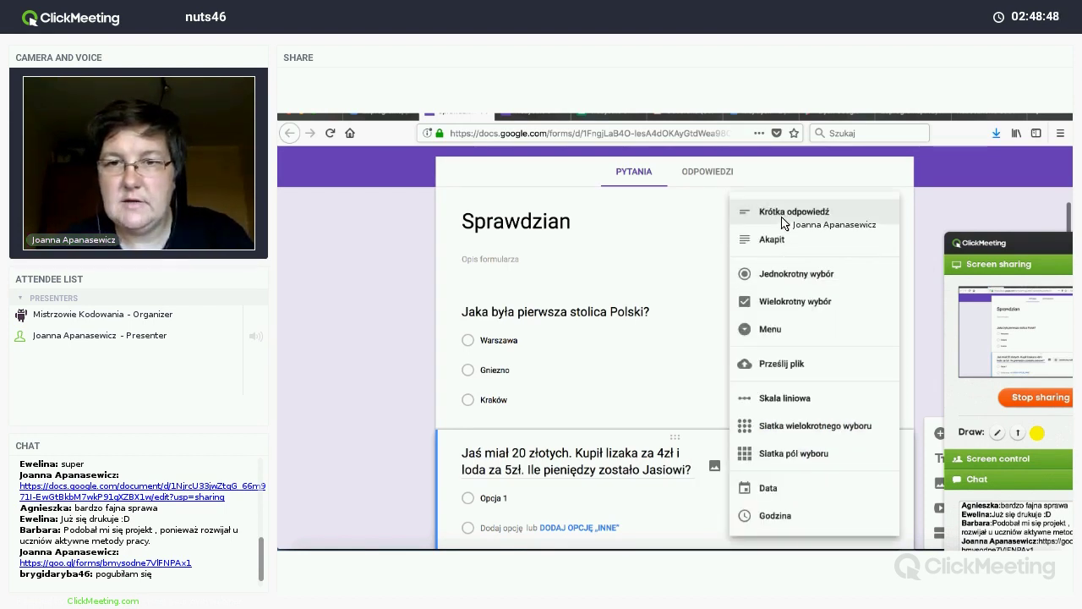
{"action": "left_click", "coordinate": [782, 222]}
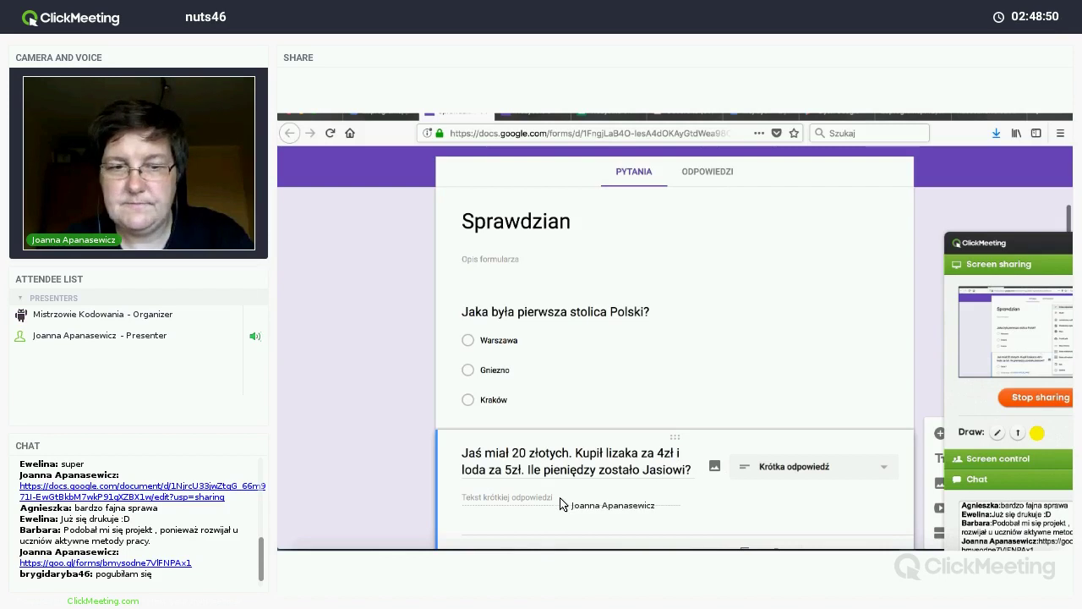
{"action": "scroll", "coordinate": [432, 469], "scroll_direction": "down", "scroll_amount": 2}
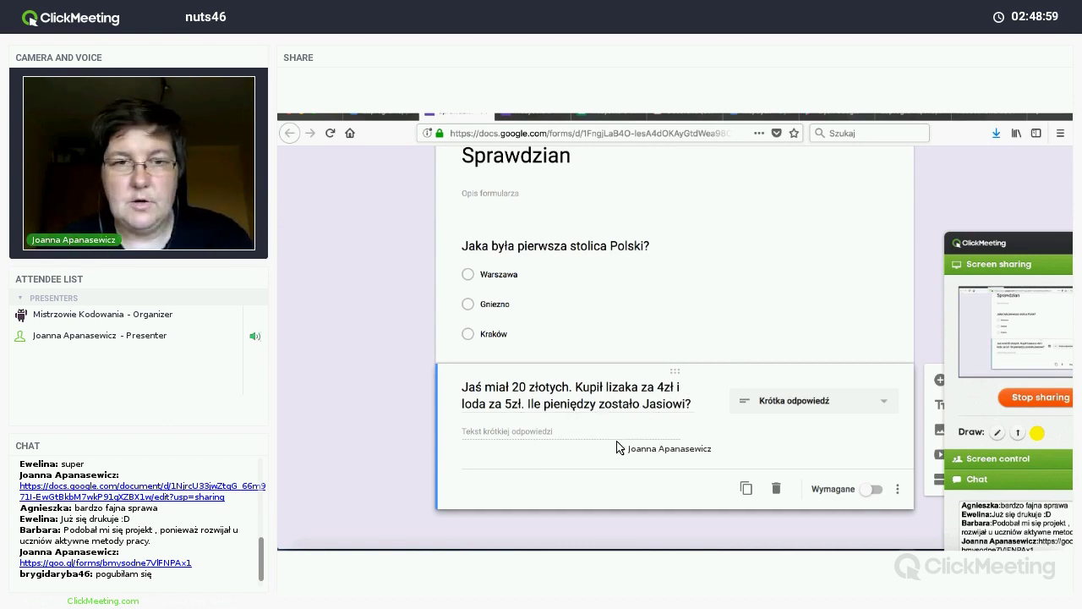
Step: Add a checkbox question titled 'Zaznacz wszystkie rzeczowniki'
{"action": "left_click", "coordinate": [938, 382]}
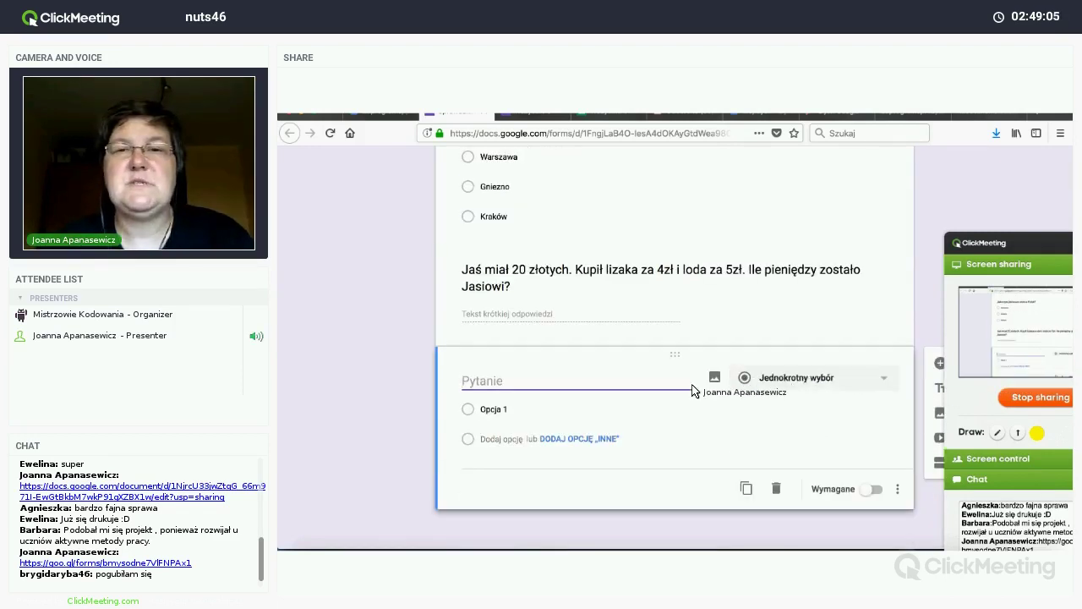
{"action": "left_click", "coordinate": [793, 383]}
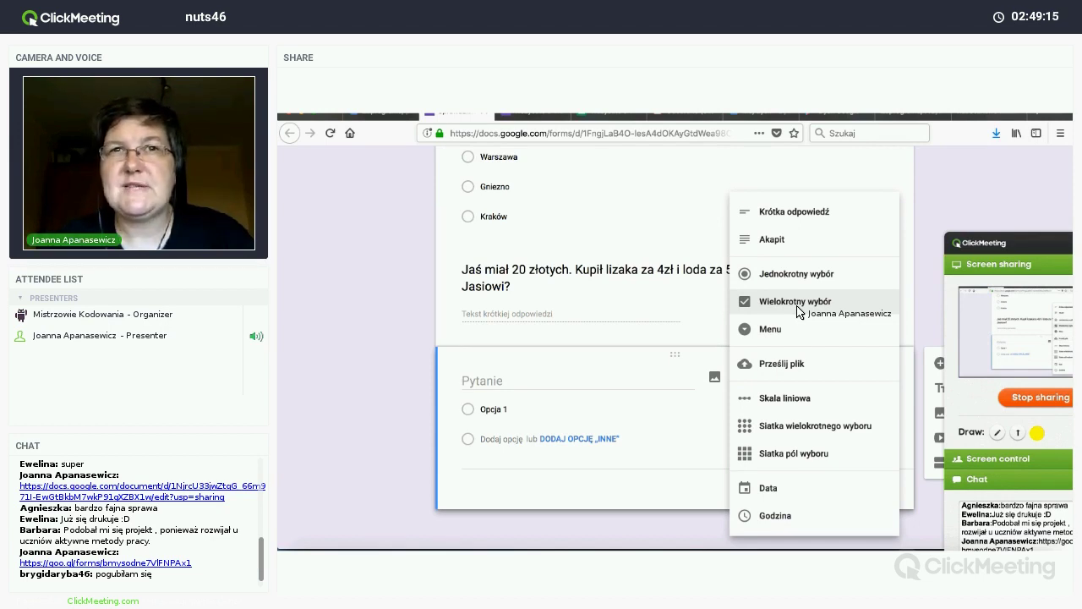
{"action": "left_click", "coordinate": [794, 301]}
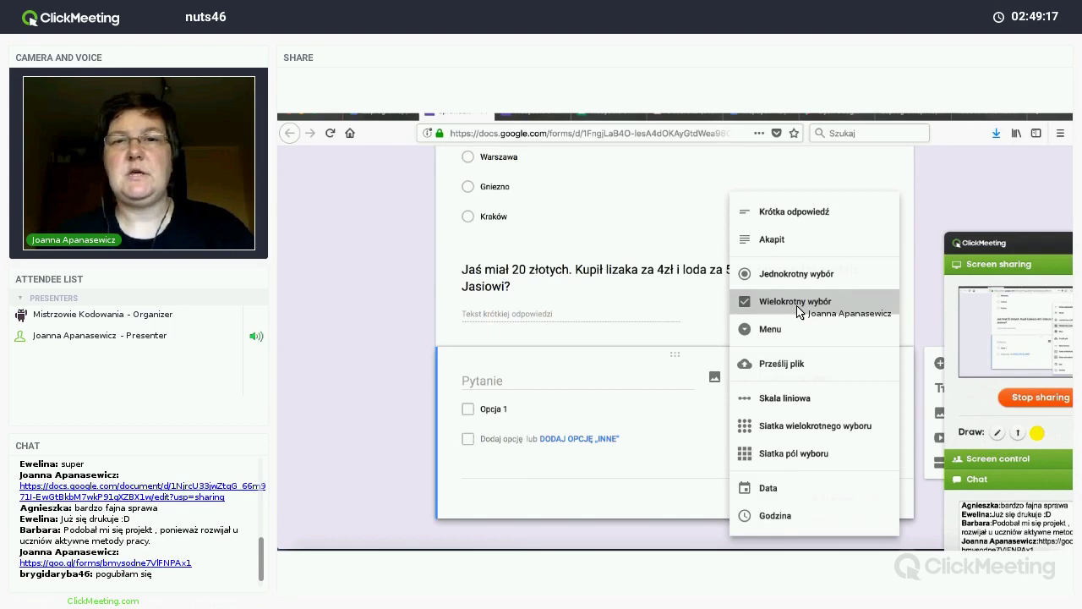
{"action": "left_click", "coordinate": [541, 387]}
{"action": "type", "text": "Za"}
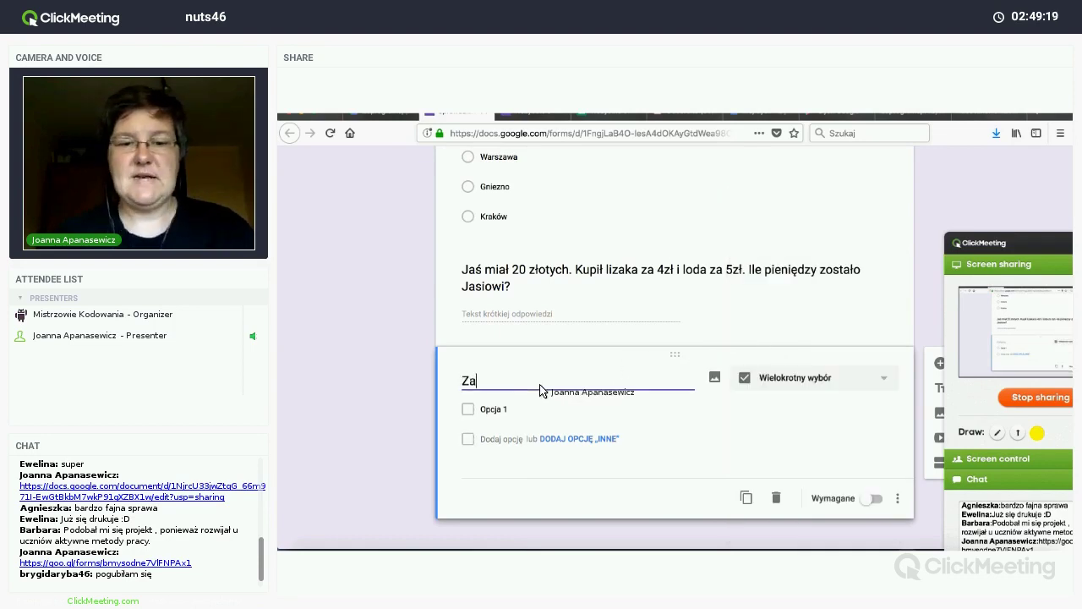
{"action": "type", "text": "znacz "}
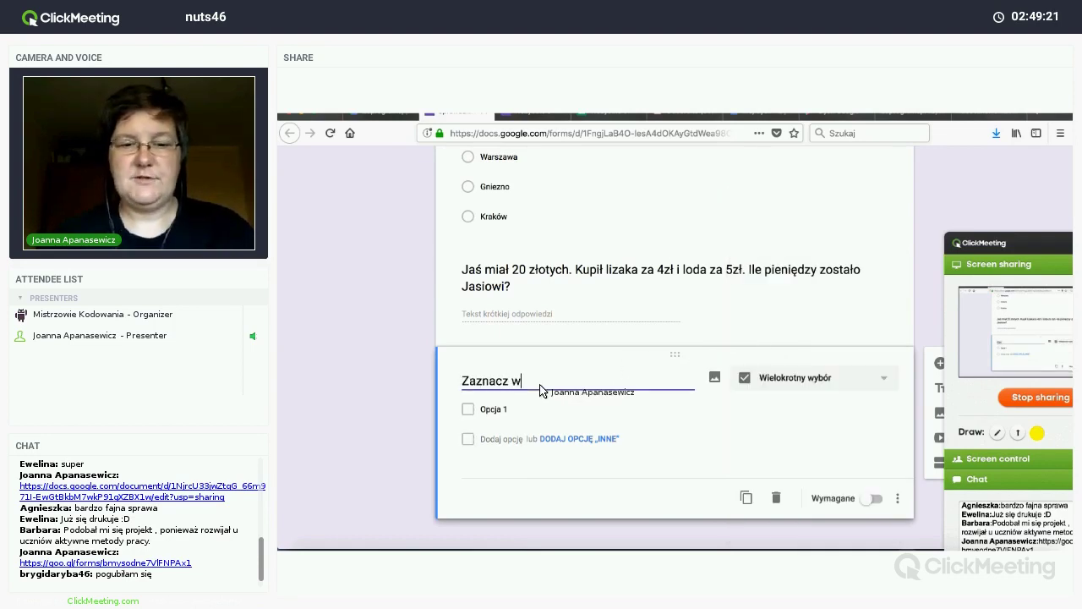
{"action": "type", "text": "wszystkie rzeczo"}
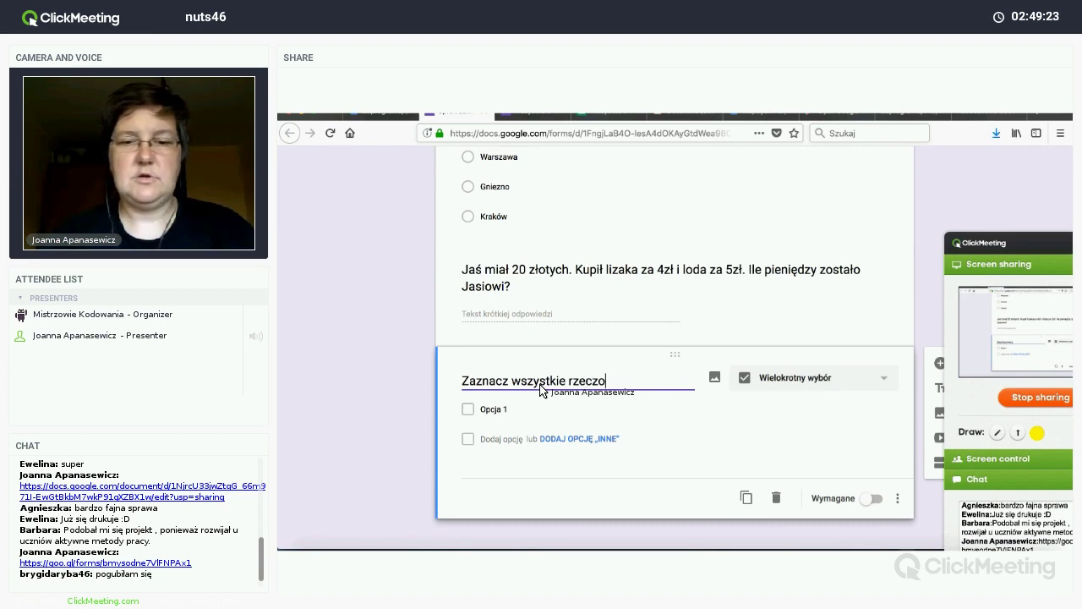
{"action": "type", "text": "wniki"}
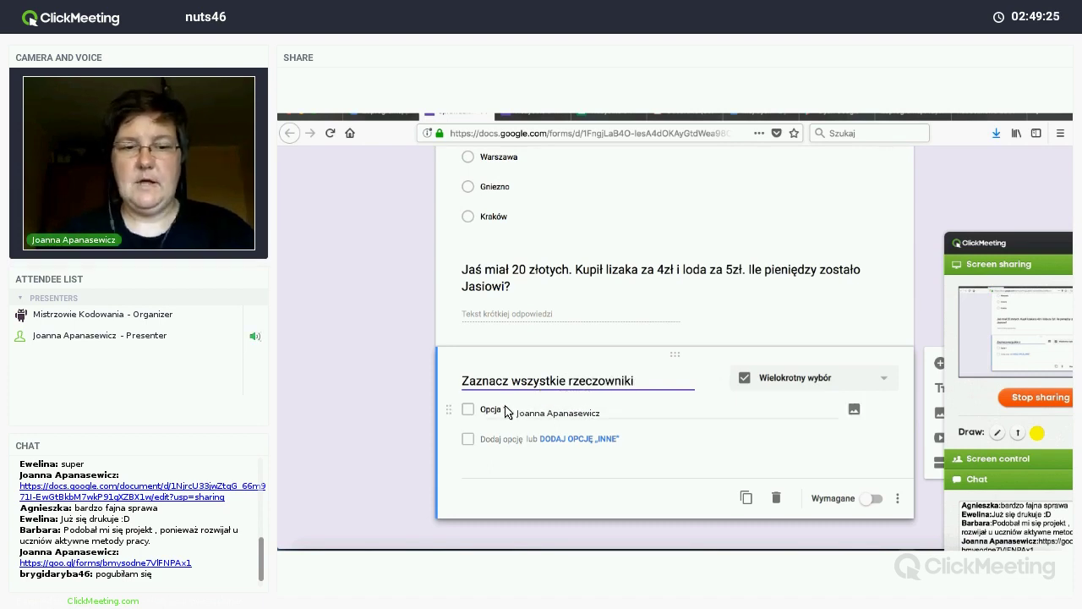
Step: Enter the options książka, kupuje, ładna, obraz, drzewo, śpi and siedem
{"action": "left_click", "coordinate": [507, 411]}
{"action": "type", "text": "księ"}
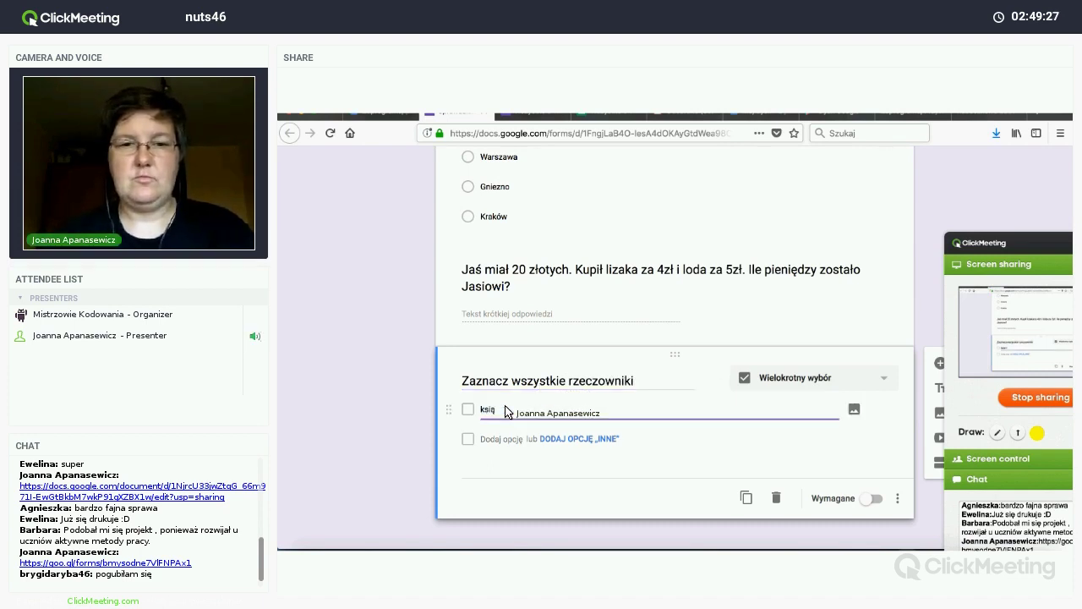
{"action": "type", "text": "żki"}
{"action": "key", "text": "Return"}
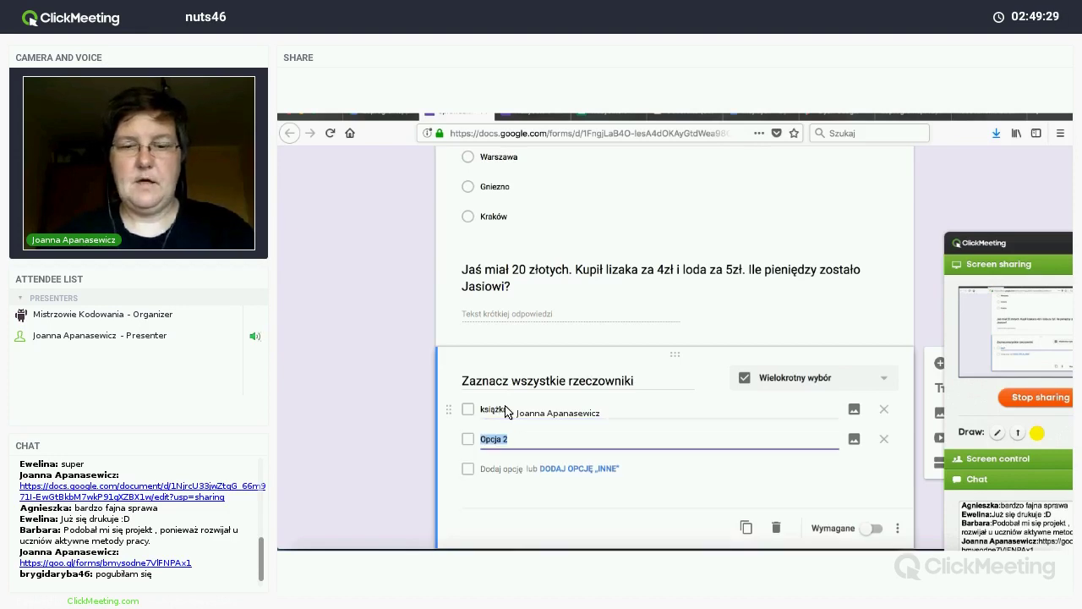
{"action": "type", "text": "kupuje"}
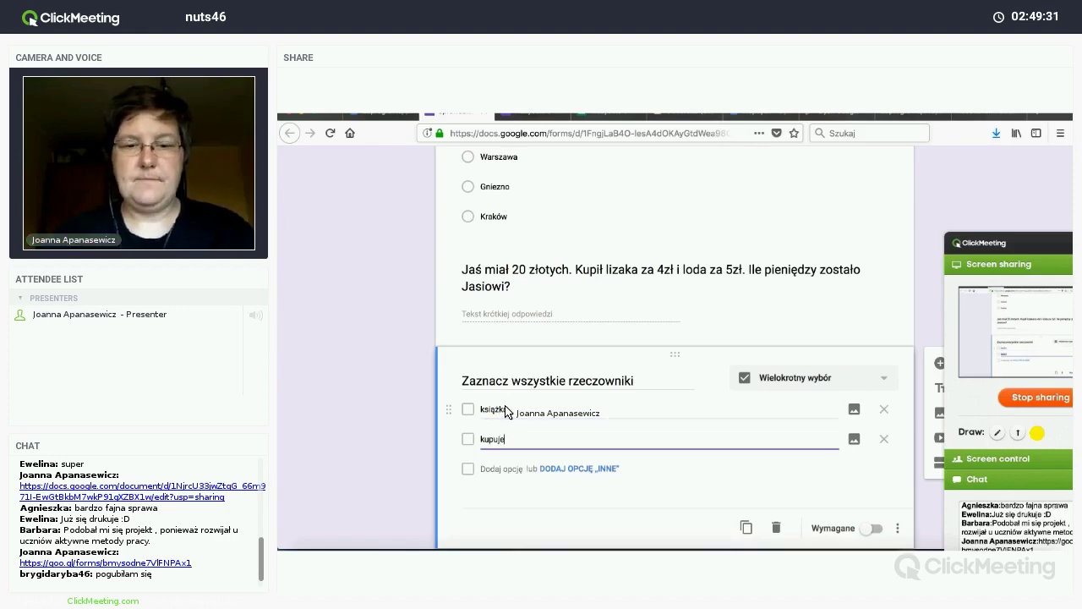
{"action": "key", "text": "Return"}
{"action": "type", "text": "ładna"}
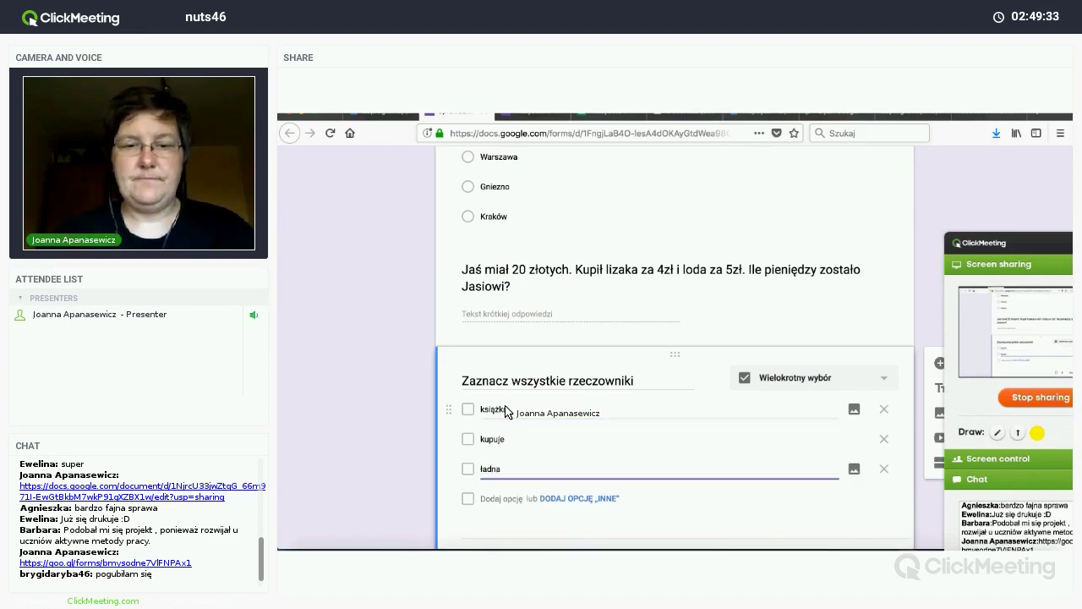
{"action": "key", "text": "Return"}
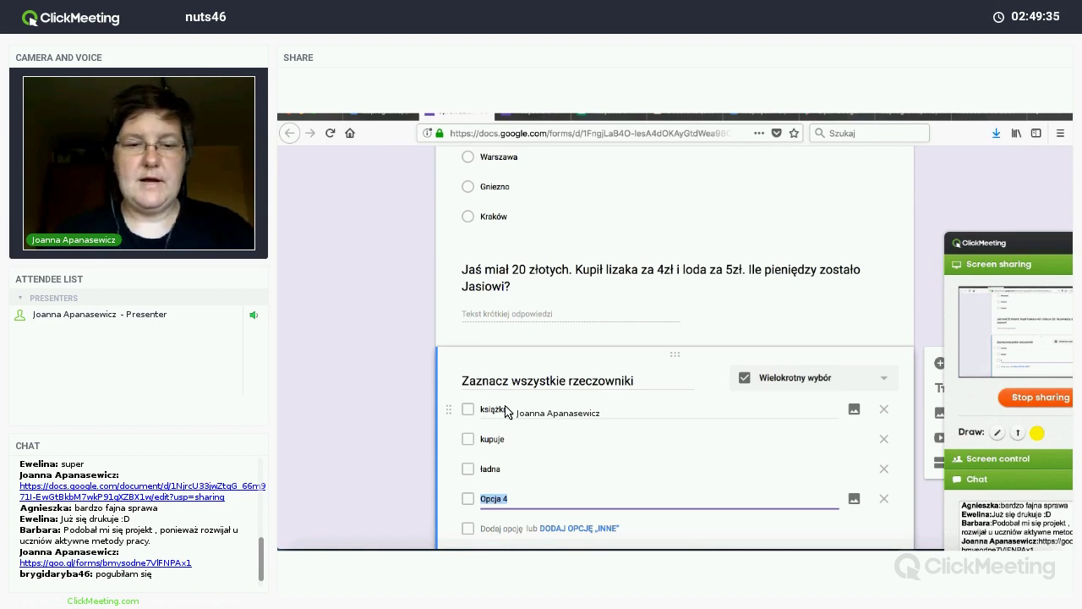
{"action": "type", "text": "obraz"}
{"action": "key", "text": "Return"}
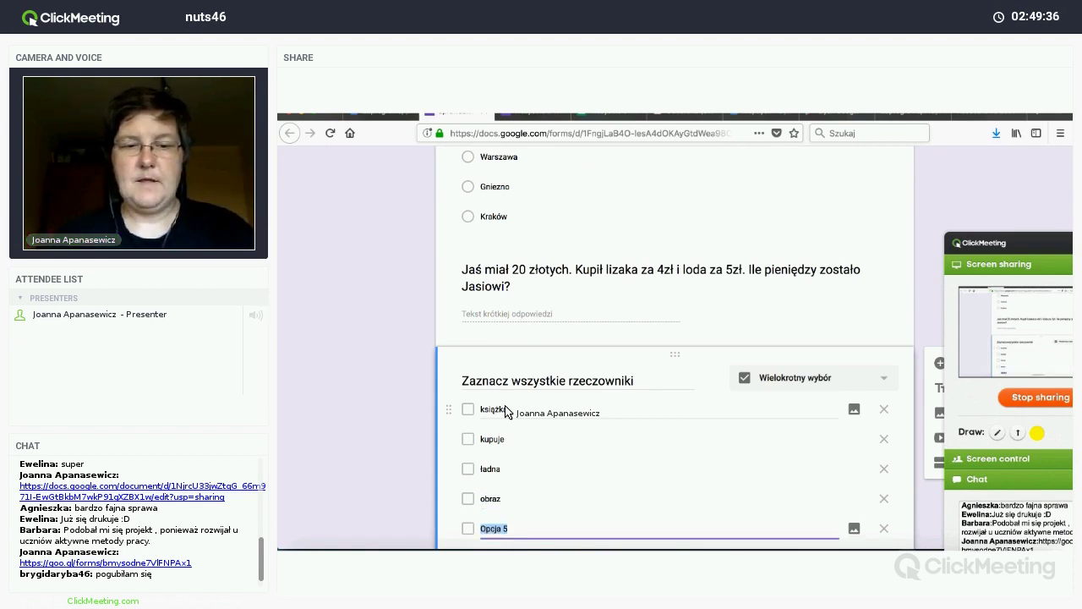
{"action": "type", "text": "drzewo"}
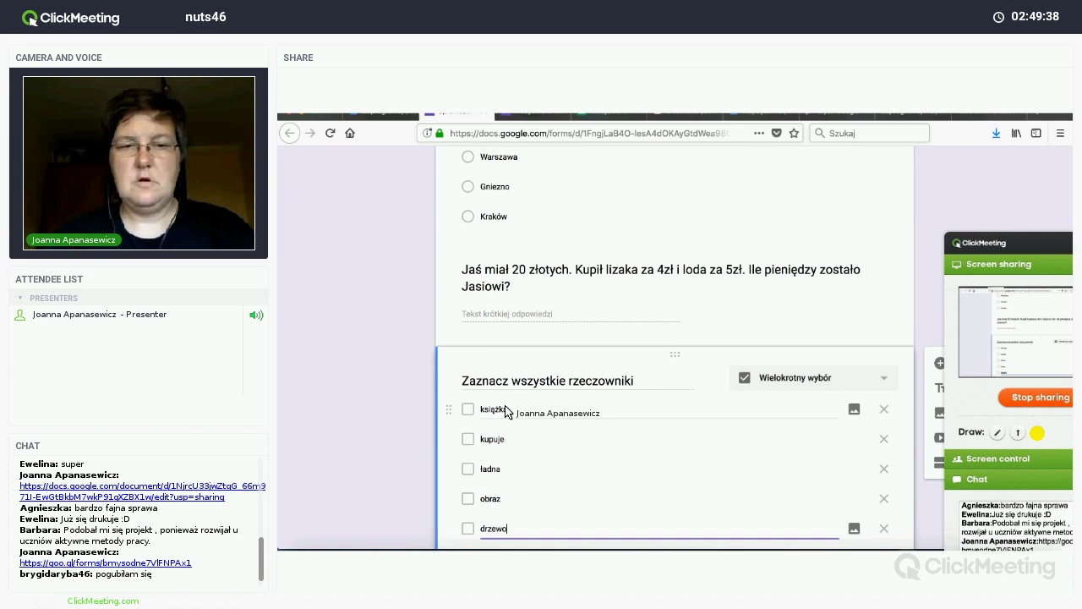
{"action": "key", "text": "Return"}
{"action": "type", "text": "śp"}
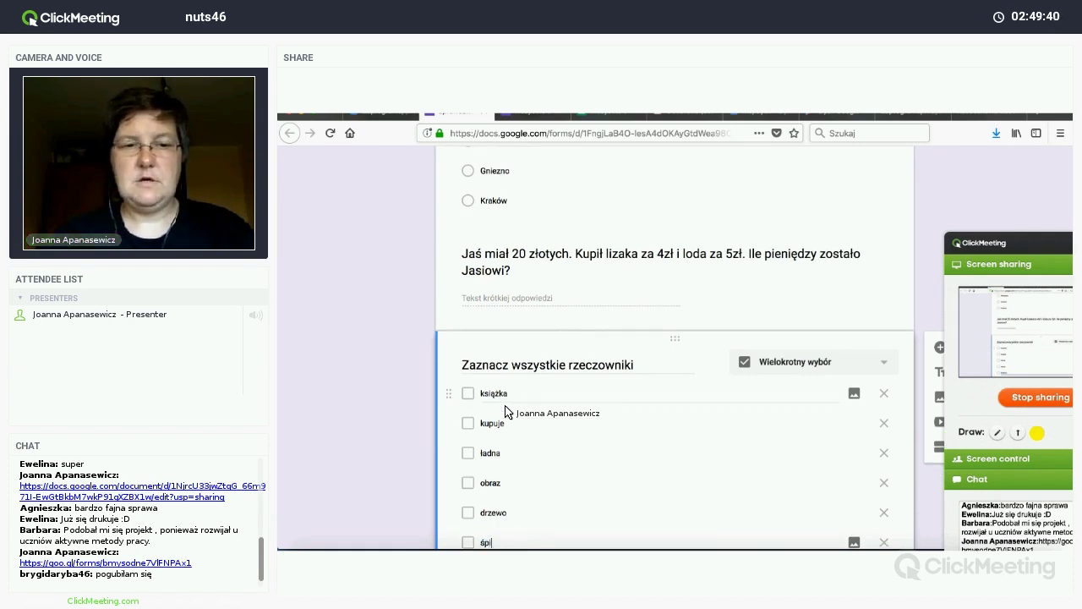
{"action": "type", "text": "i"}
{"action": "key", "text": "Return"}
{"action": "type", "text": "siedem"}
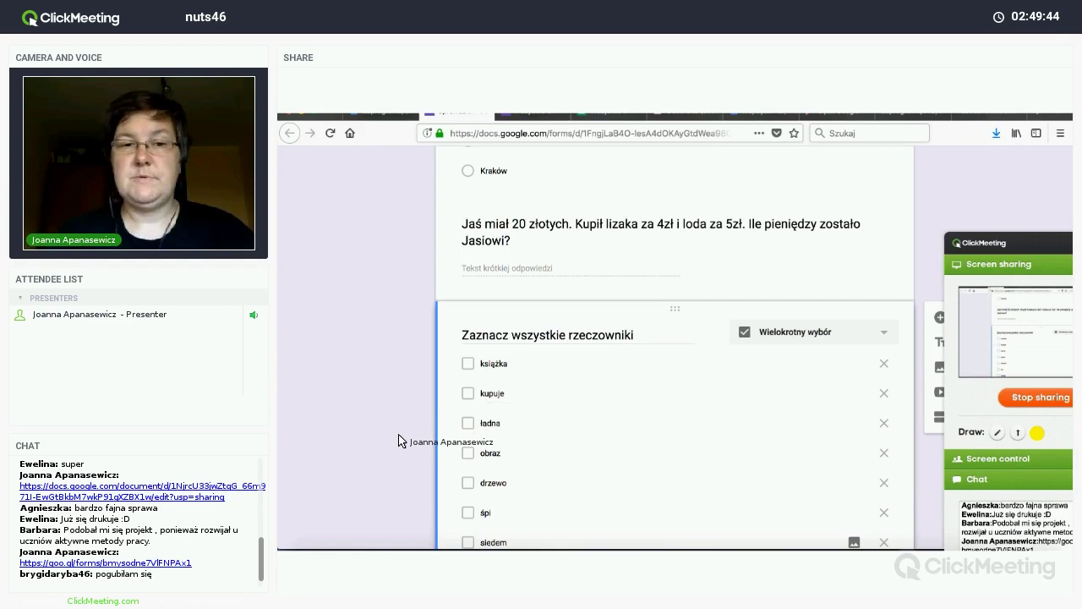
{"action": "scroll", "coordinate": [401, 442], "scroll_direction": "down", "scroll_amount": 2}
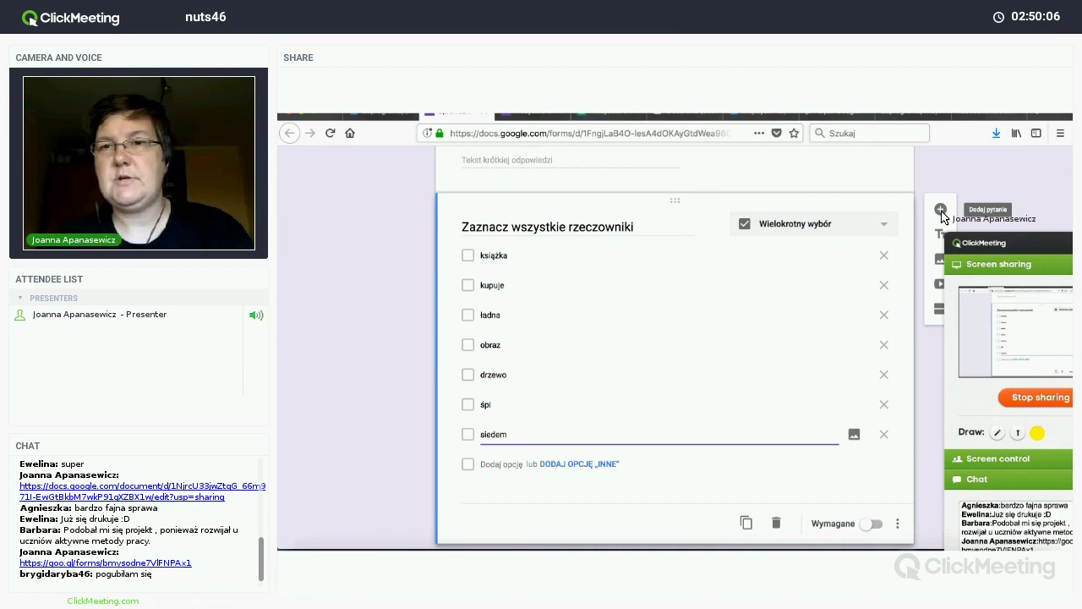
Step: Add a Jednokrotny wybór question titled 'W jakim miesiącu zaczyna się wiosna'
{"action": "left_click", "coordinate": [941, 210]}
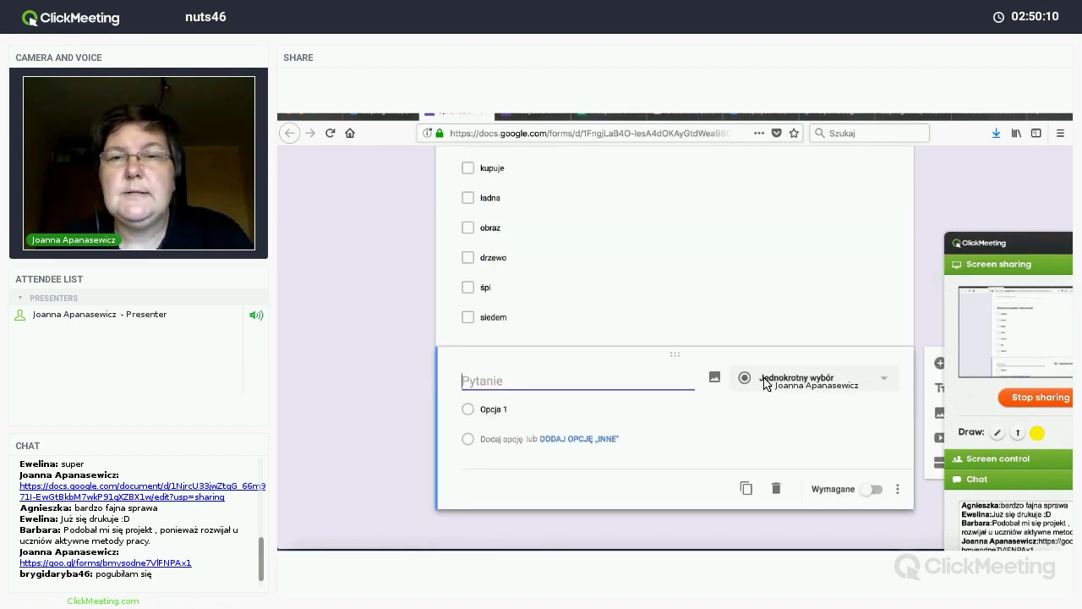
{"action": "left_click", "coordinate": [780, 382]}
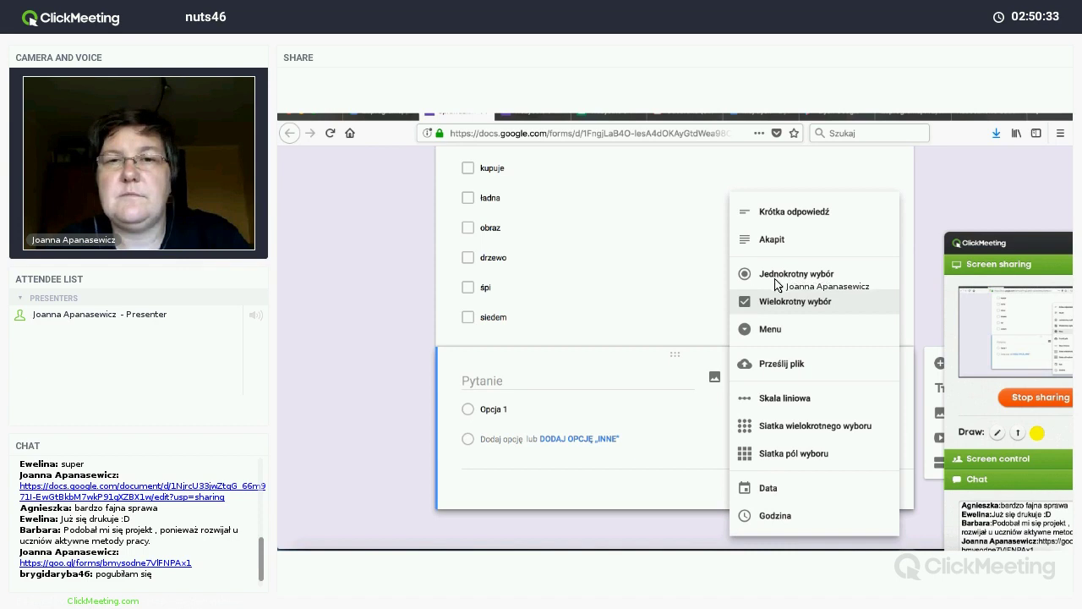
{"action": "left_click", "coordinate": [579, 381]}
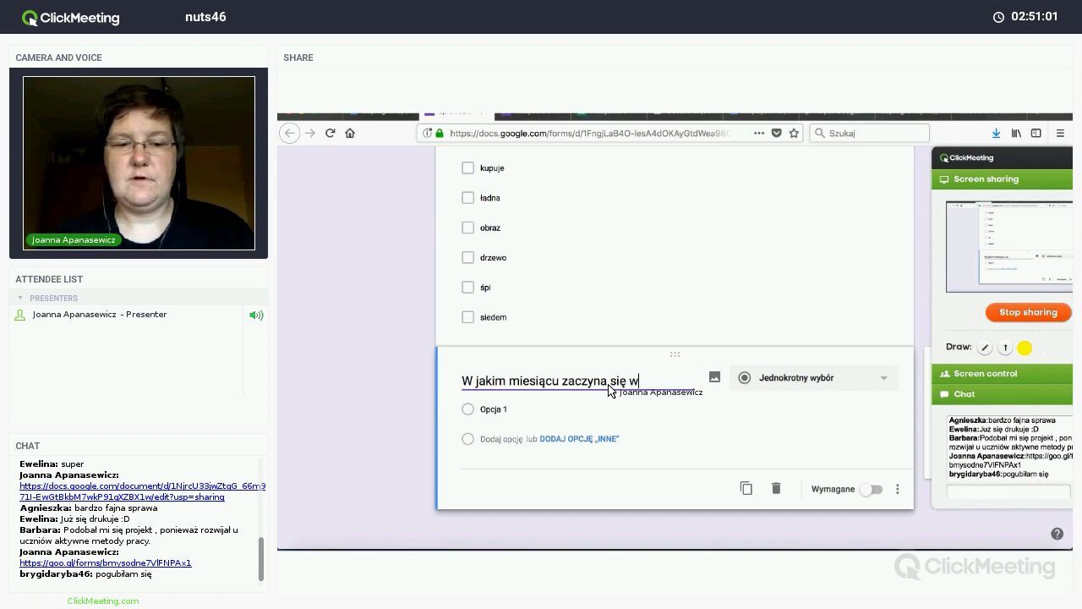
{"action": "type", "text": "sna"}
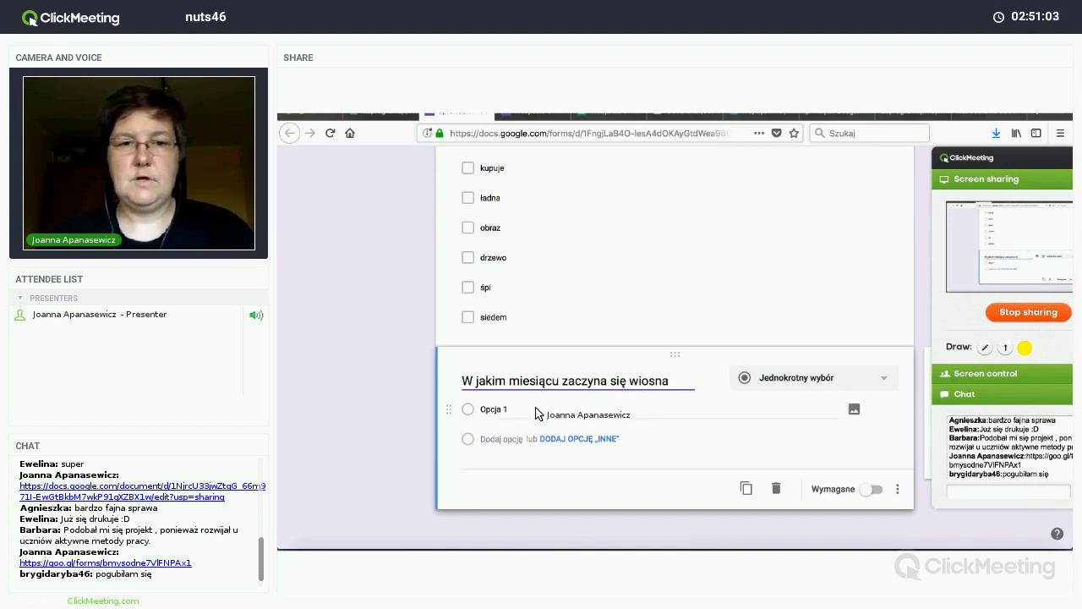
Step: Enter marzec, kwiecień and maj as the question's answer options
{"action": "left_click", "coordinate": [535, 412]}
{"action": "type", "text": "marzec"}
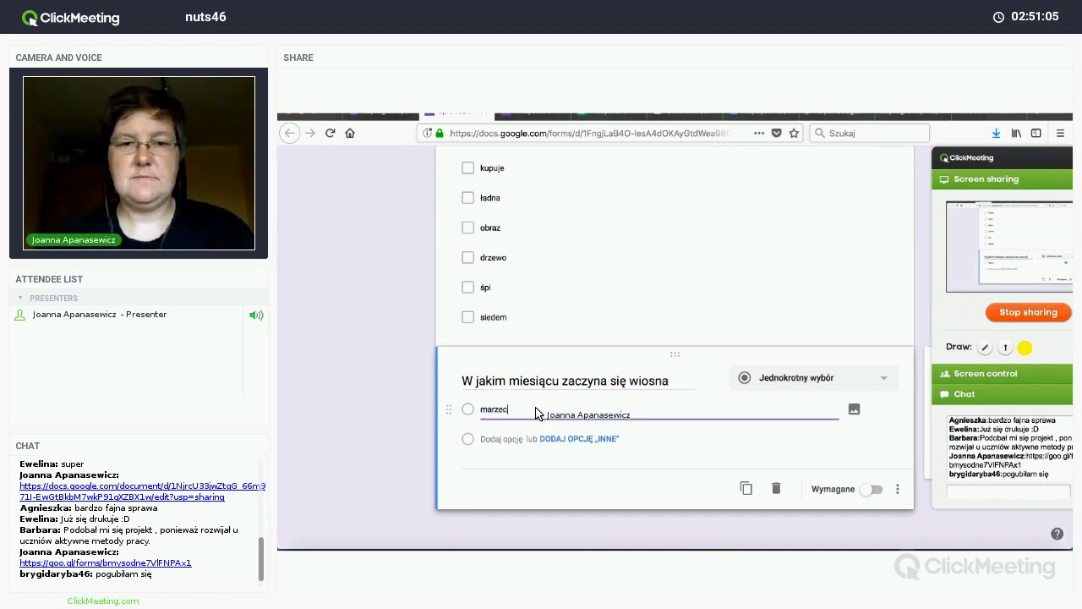
{"action": "key", "text": "Return"}
{"action": "type", "text": "kwiecień"}
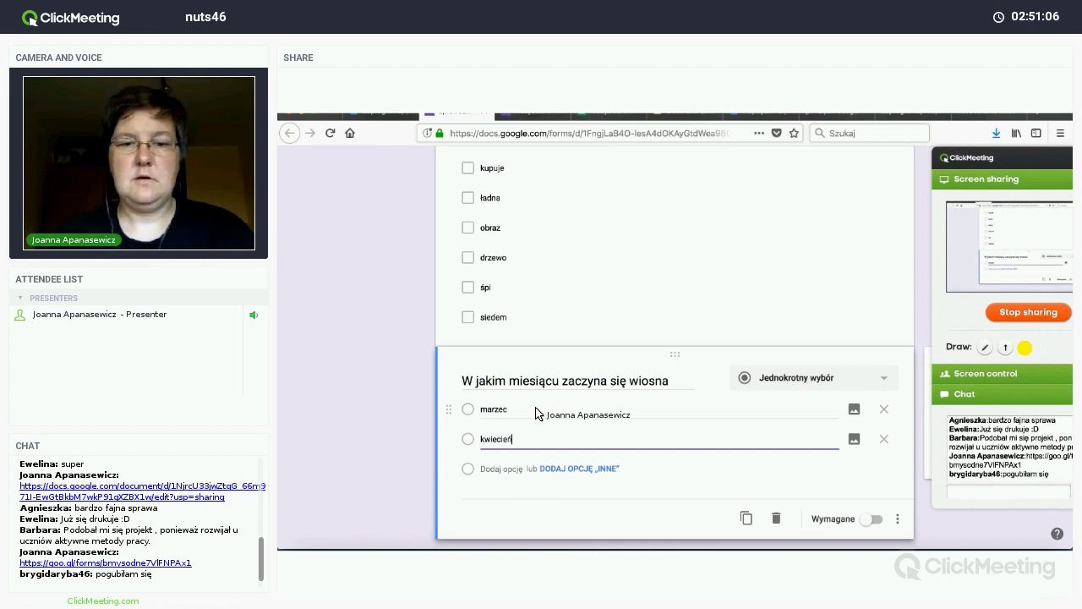
{"action": "key", "text": "Return"}
{"action": "type", "text": "maj"}
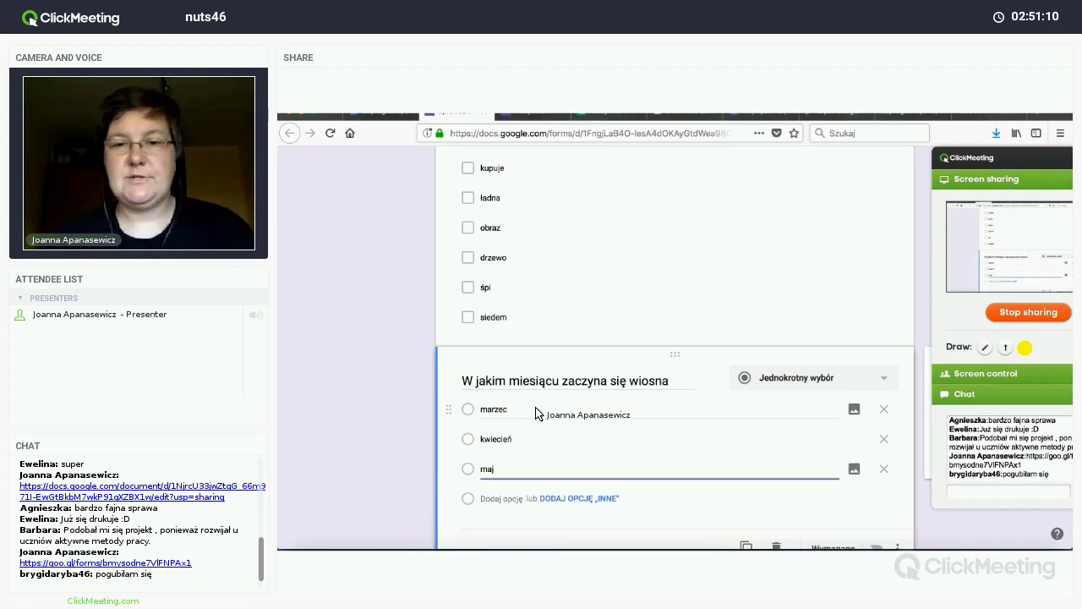
{"action": "scroll", "coordinate": [535, 413], "scroll_direction": "down", "scroll_amount": 2}
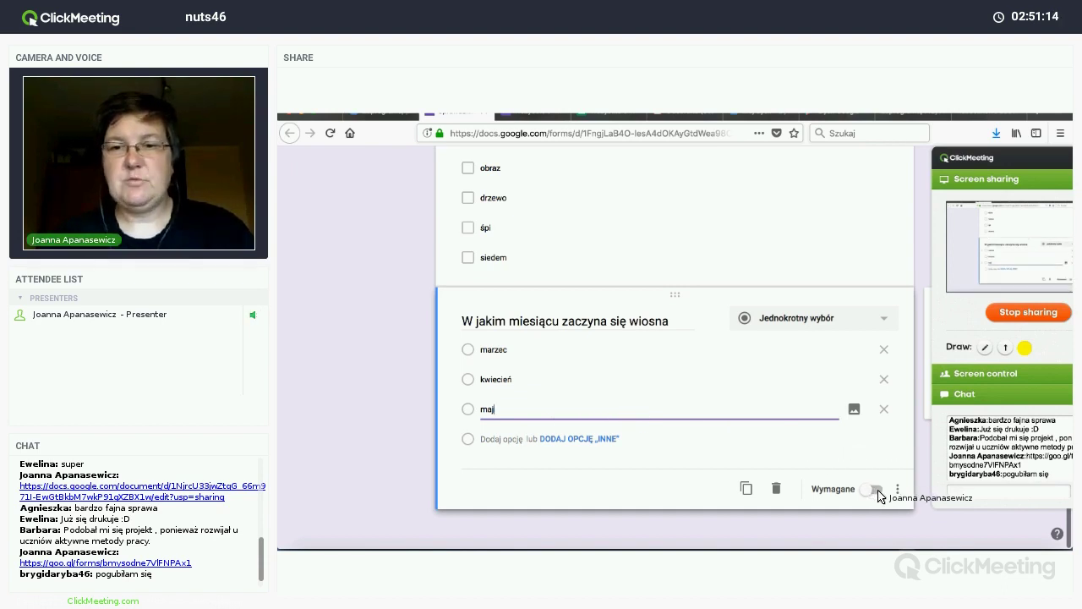
Step: Switch on Wymagane for the spring, nouns, first-capital and money questions
{"action": "left_click", "coordinate": [874, 489]}
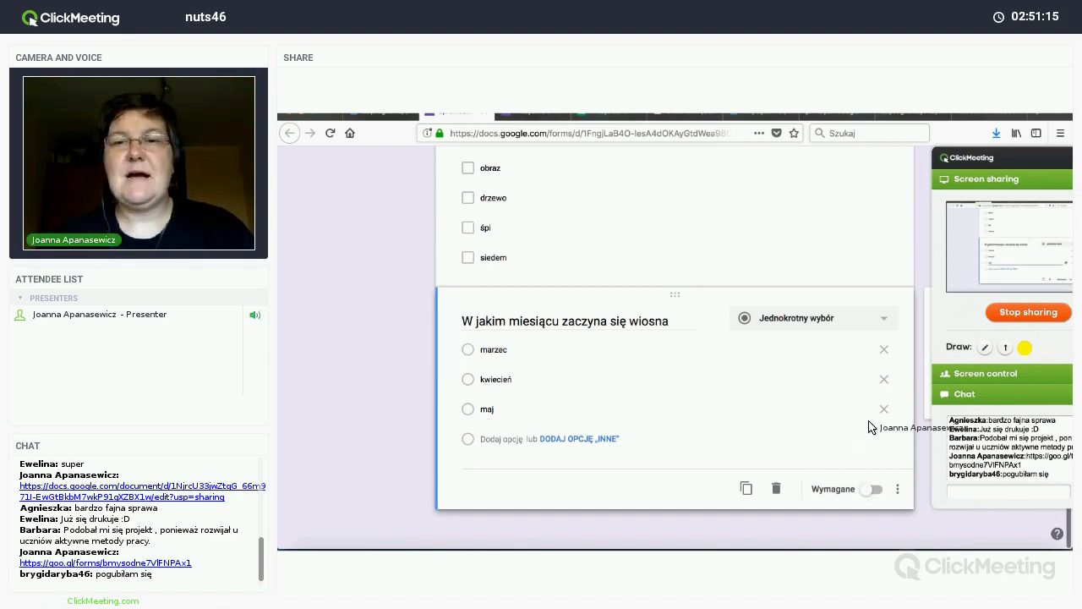
{"action": "left_click", "coordinate": [875, 274]}
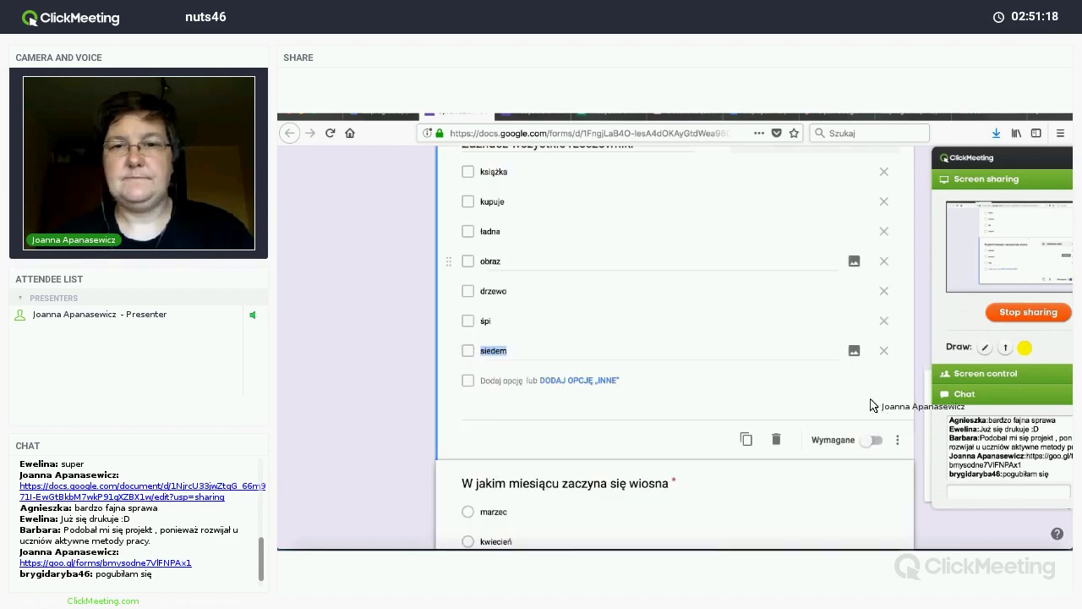
{"action": "left_click", "coordinate": [879, 443]}
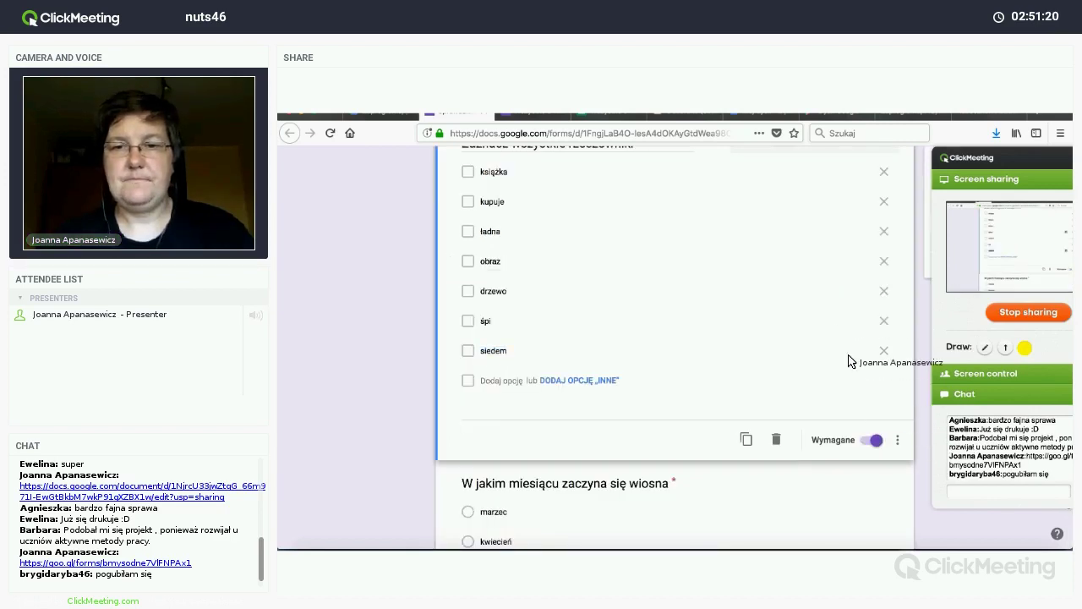
{"action": "scroll", "coordinate": [830, 338], "scroll_direction": "up", "scroll_amount": 10}
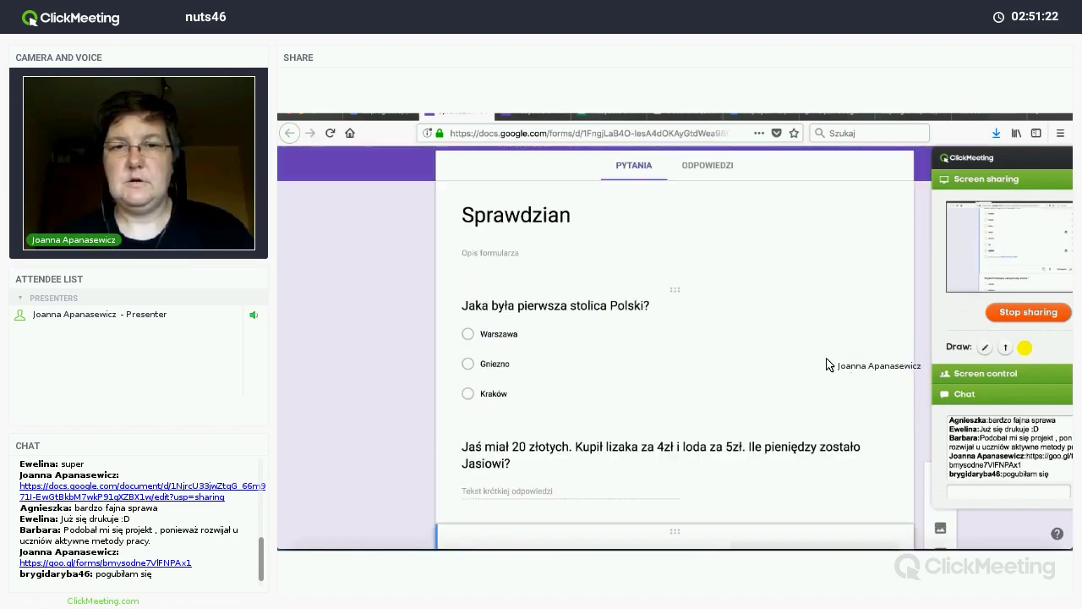
{"action": "left_click", "coordinate": [825, 363]}
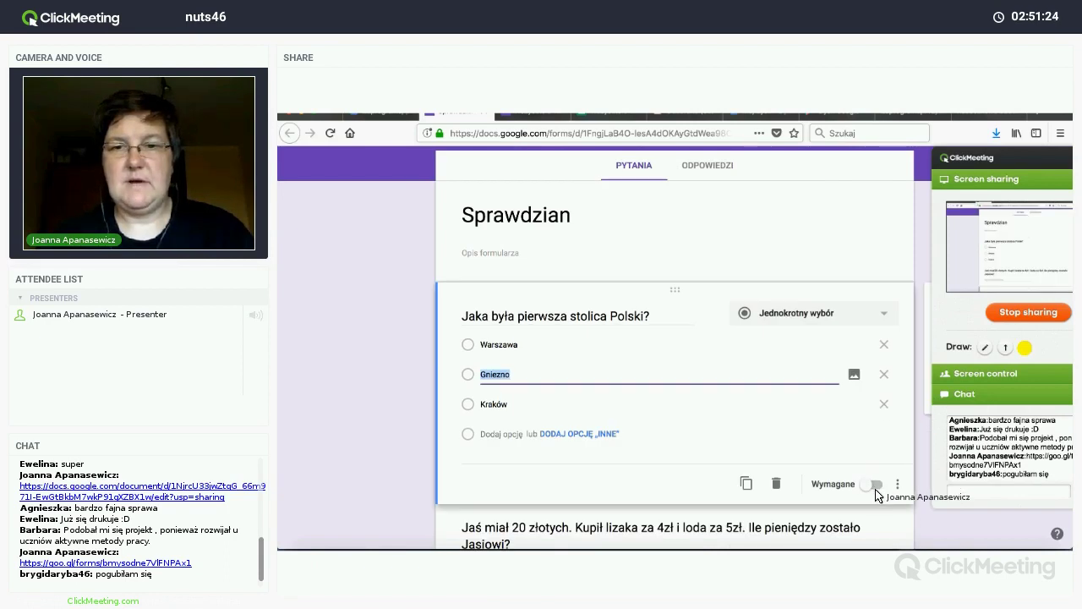
{"action": "left_click", "coordinate": [876, 489]}
{"action": "scroll", "coordinate": [858, 423], "scroll_direction": "down", "scroll_amount": 3}
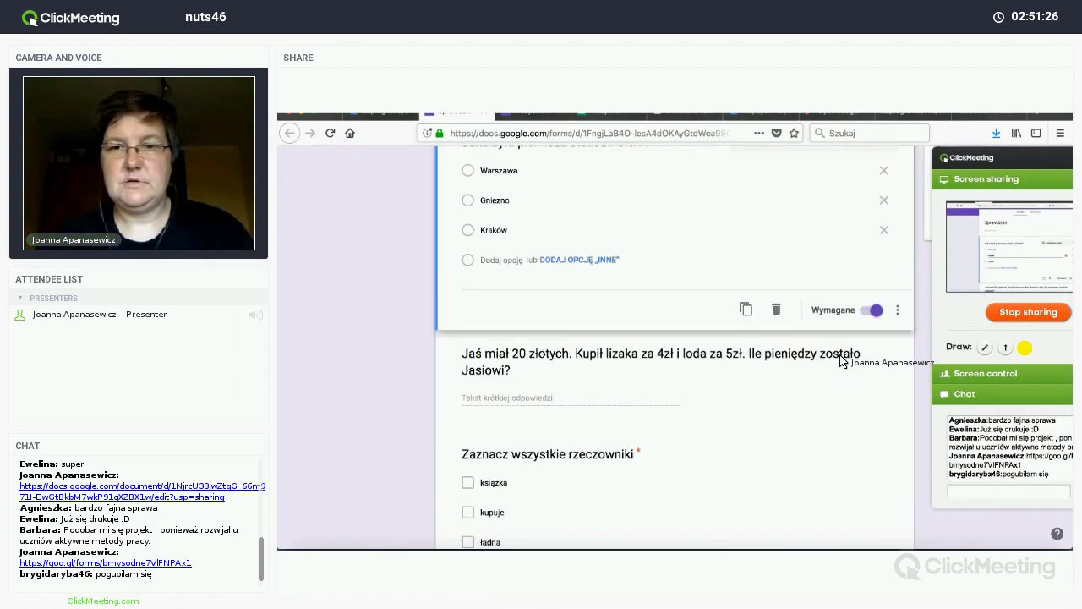
{"action": "left_click", "coordinate": [837, 351]}
{"action": "left_click", "coordinate": [876, 352]}
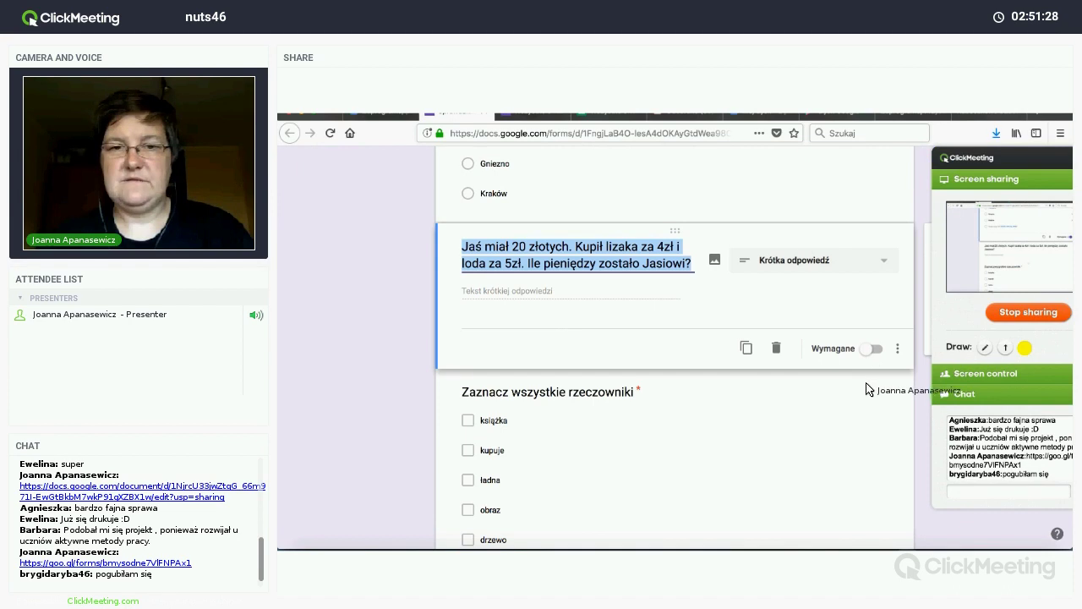
{"action": "scroll", "coordinate": [860, 399], "scroll_direction": "down", "scroll_amount": 2}
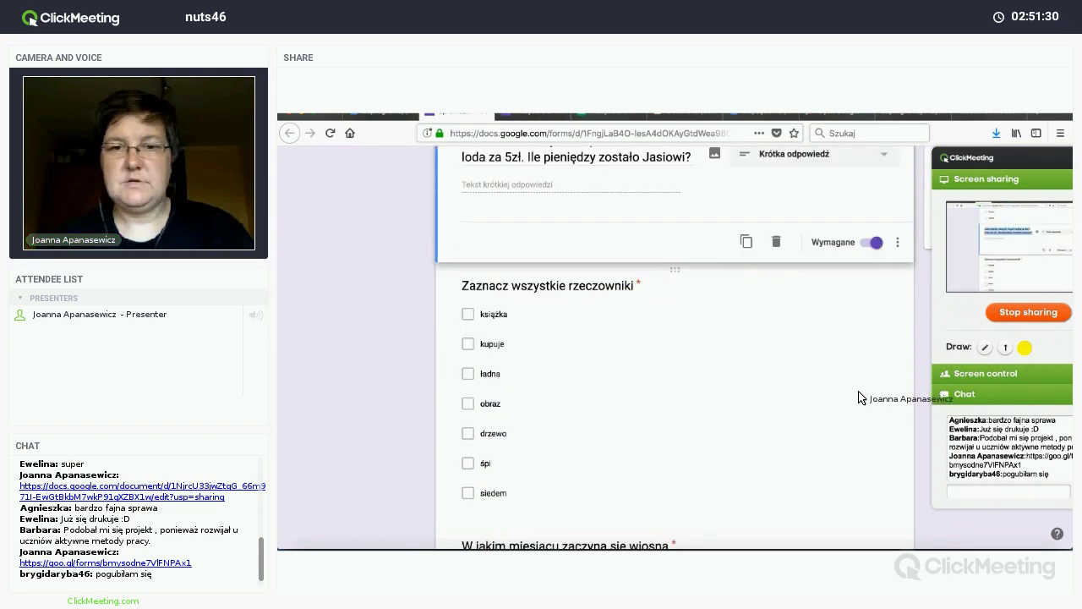
{"action": "left_click", "coordinate": [859, 398]}
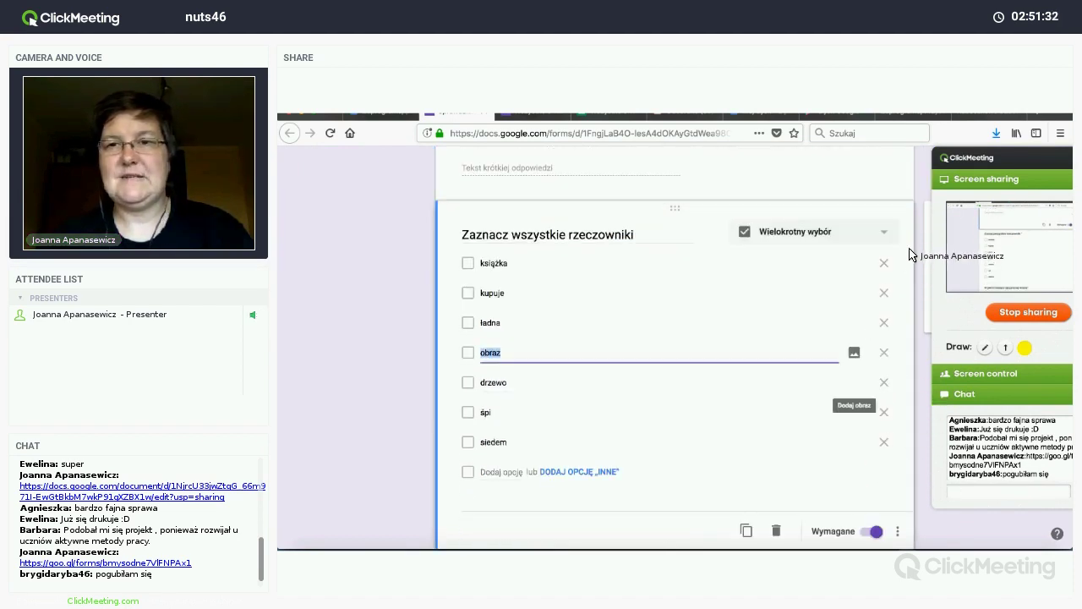
{"action": "scroll", "coordinate": [911, 252], "scroll_direction": "up", "scroll_amount": 5}
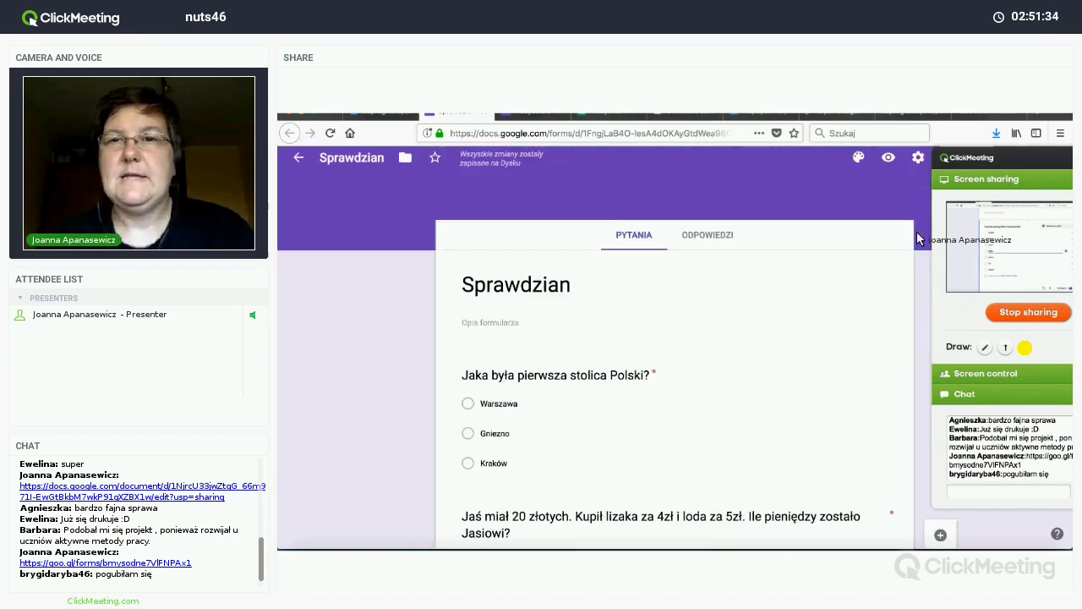
Step: Turn on 'Zrób z tego test' in the TESTY settings, keep the default options, and save
{"action": "left_click", "coordinate": [958, 161]}
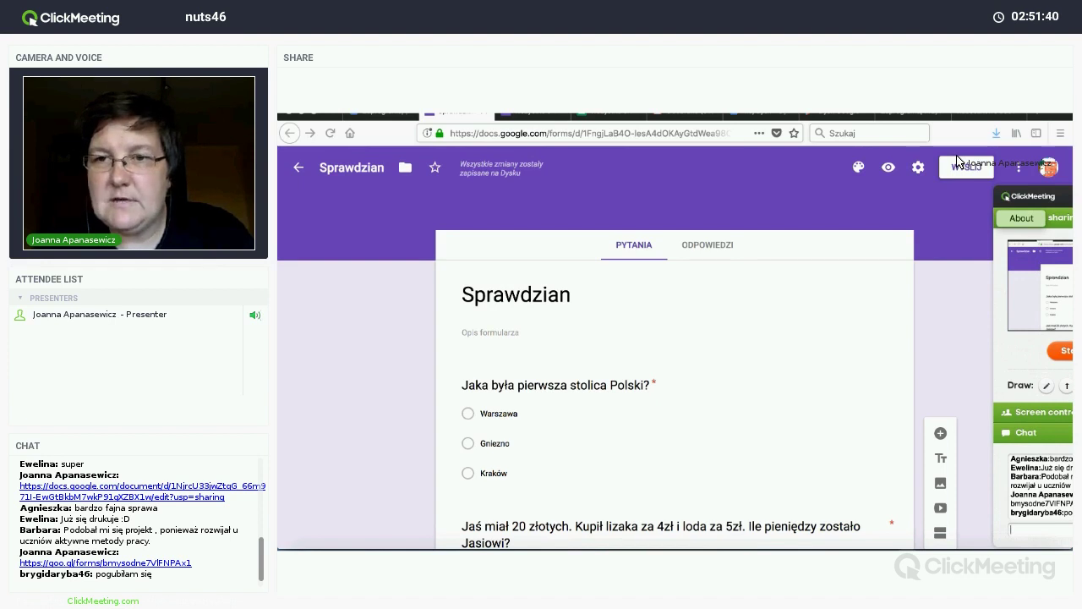
{"action": "left_click", "coordinate": [918, 167]}
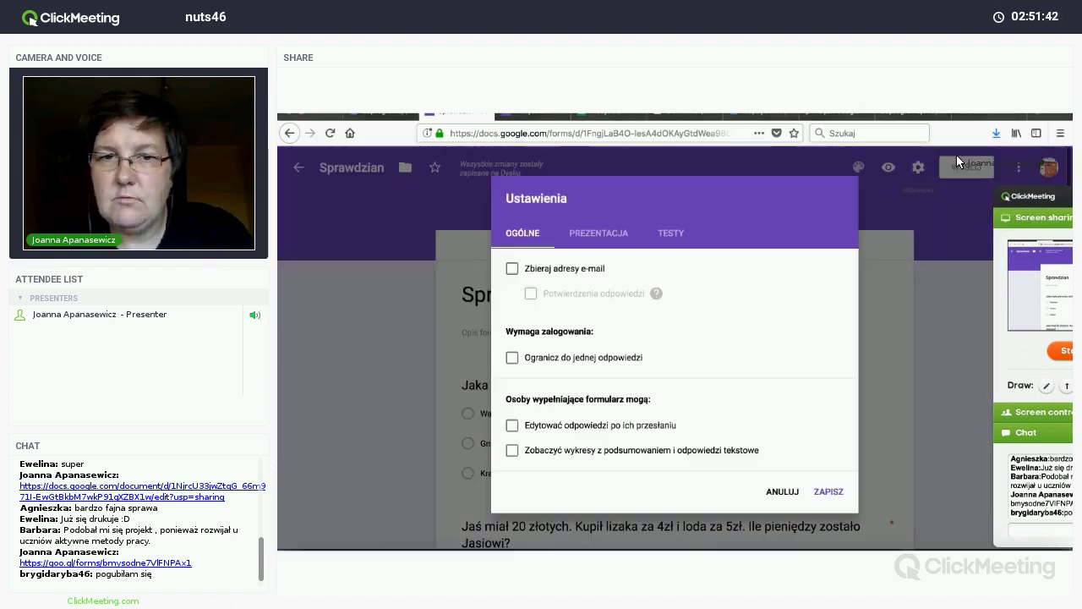
{"action": "left_click", "coordinate": [671, 234]}
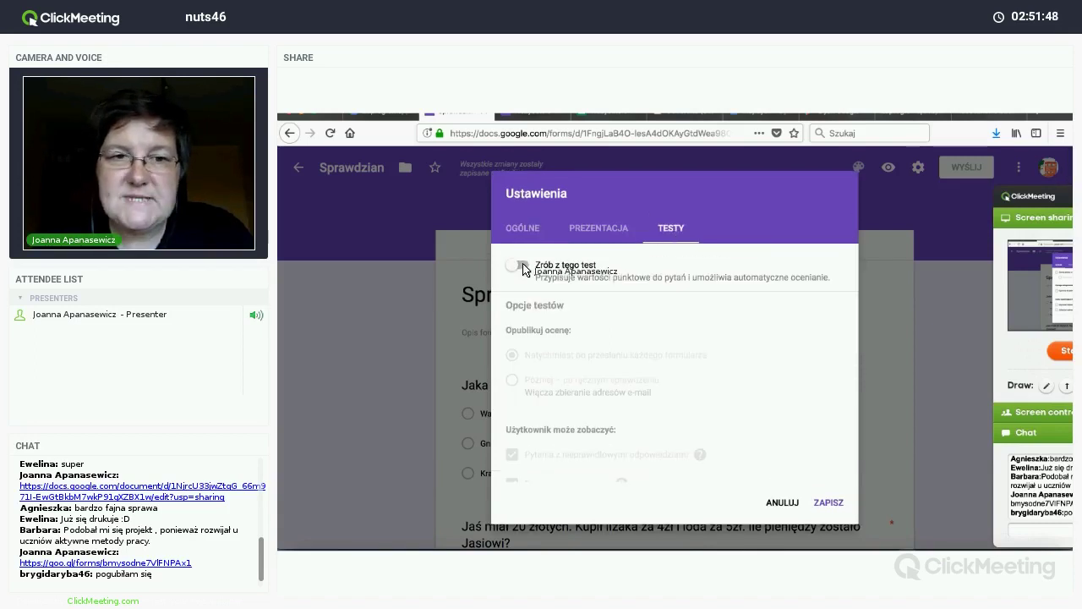
{"action": "left_click", "coordinate": [520, 265]}
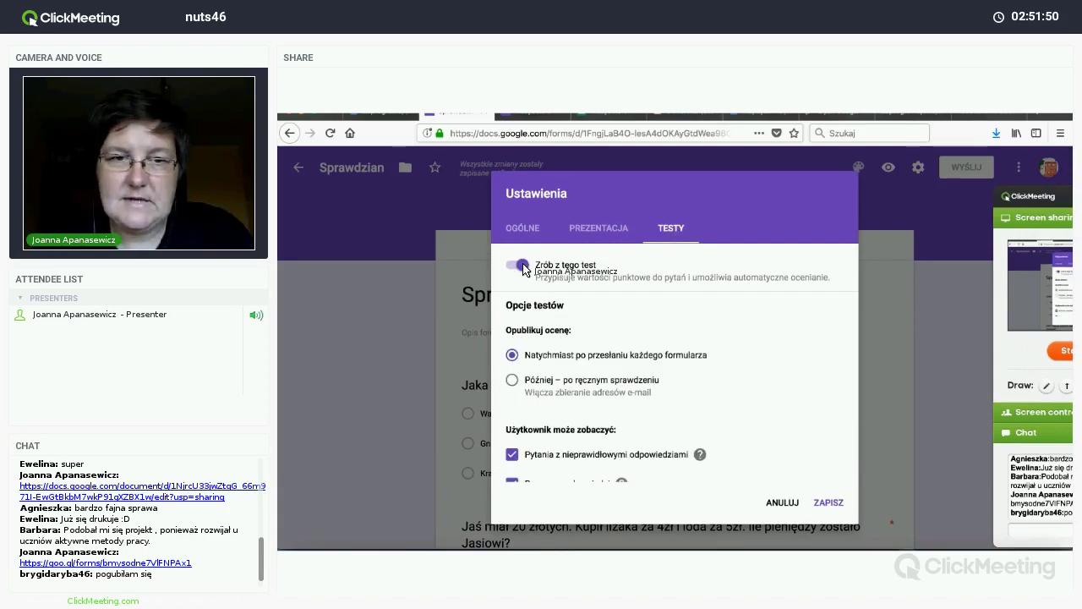
{"action": "left_click", "coordinate": [521, 267]}
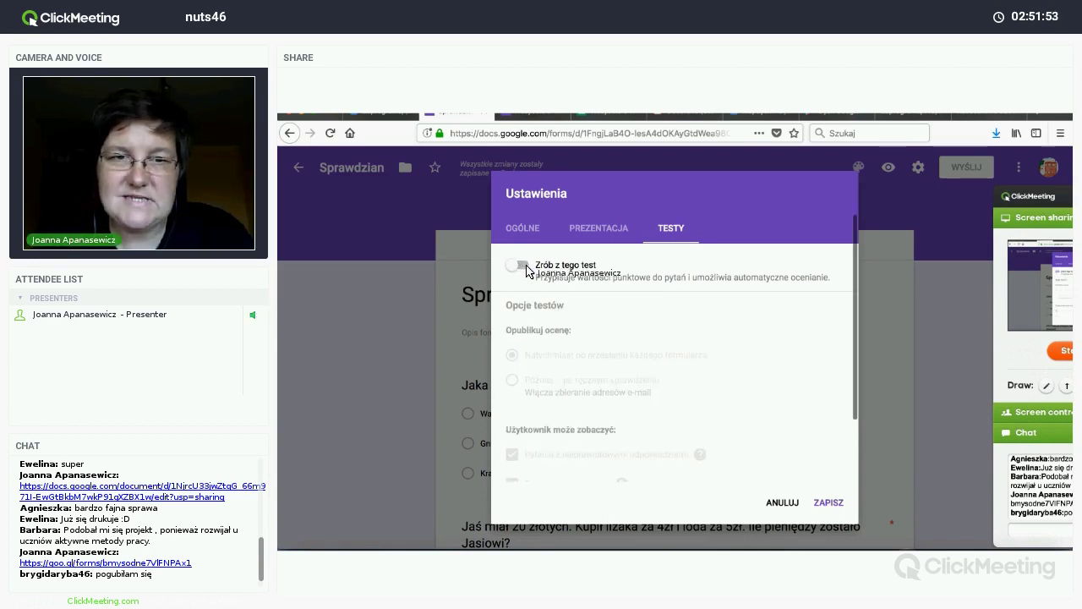
{"action": "left_click", "coordinate": [524, 267]}
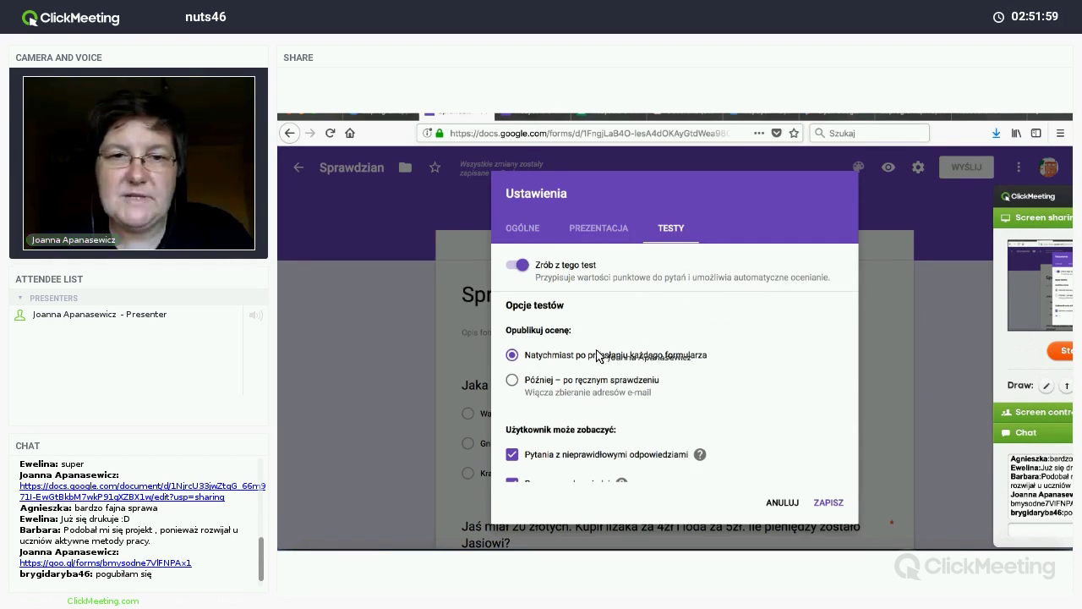
{"action": "scroll", "coordinate": [592, 358], "scroll_direction": "down", "scroll_amount": 1}
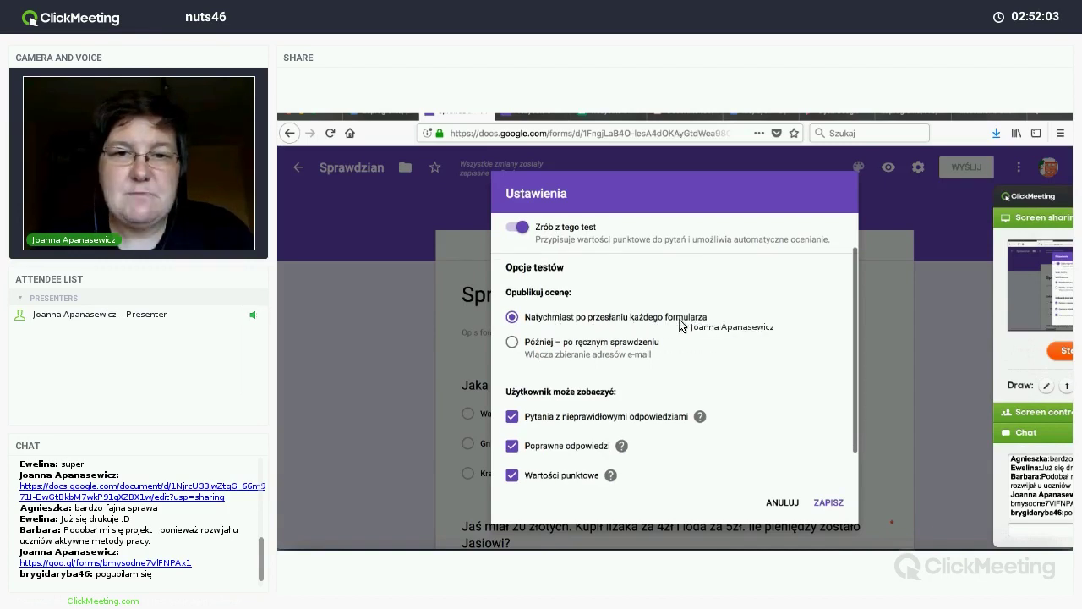
{"action": "scroll", "coordinate": [572, 369], "scroll_direction": "down", "scroll_amount": 1}
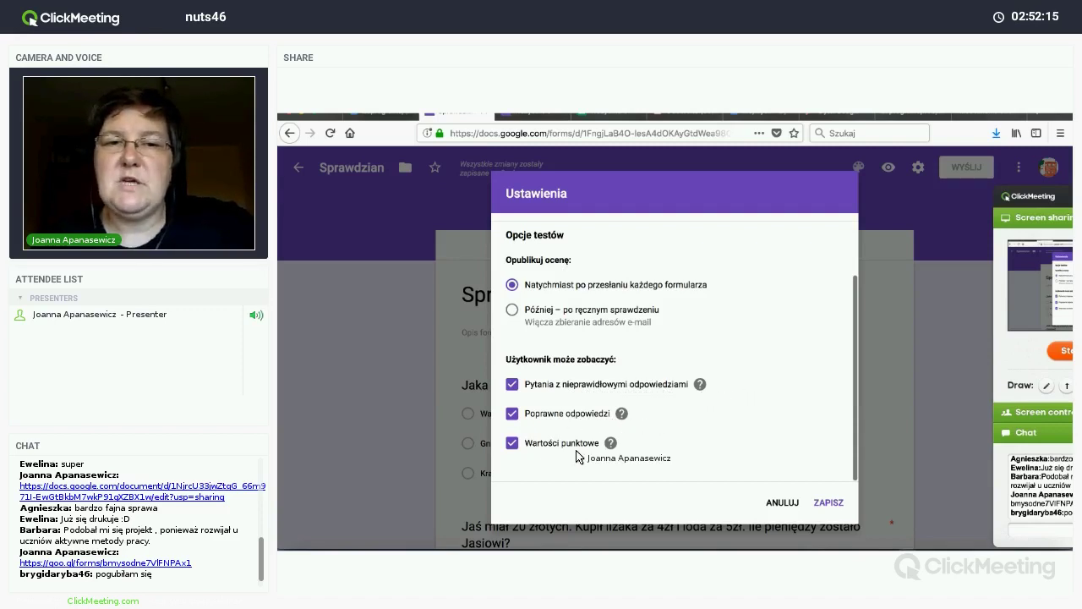
{"action": "left_click", "coordinate": [835, 504]}
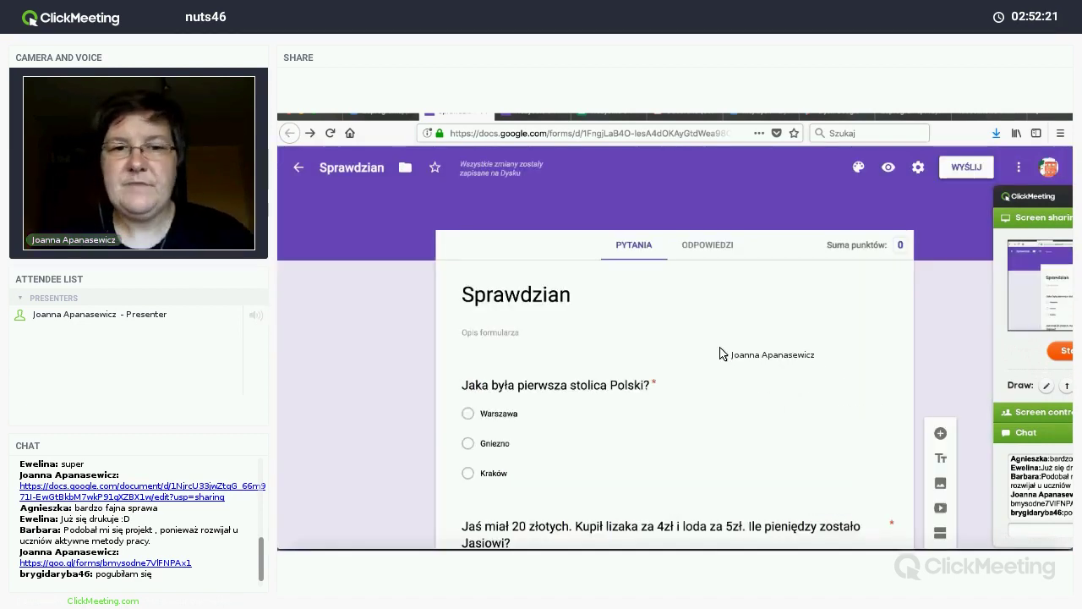
Step: In the answer key for 'Jaka była pierwsza stolica Polski?', mark Gniezno as correct
{"action": "scroll", "coordinate": [719, 321], "scroll_direction": "down", "scroll_amount": 2}
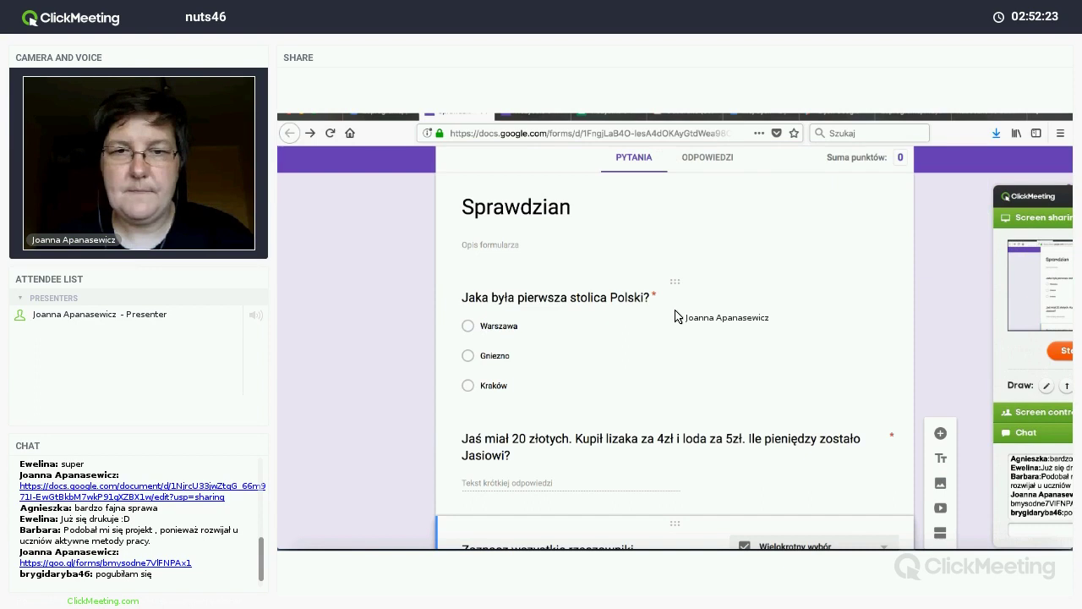
{"action": "left_click", "coordinate": [683, 323]}
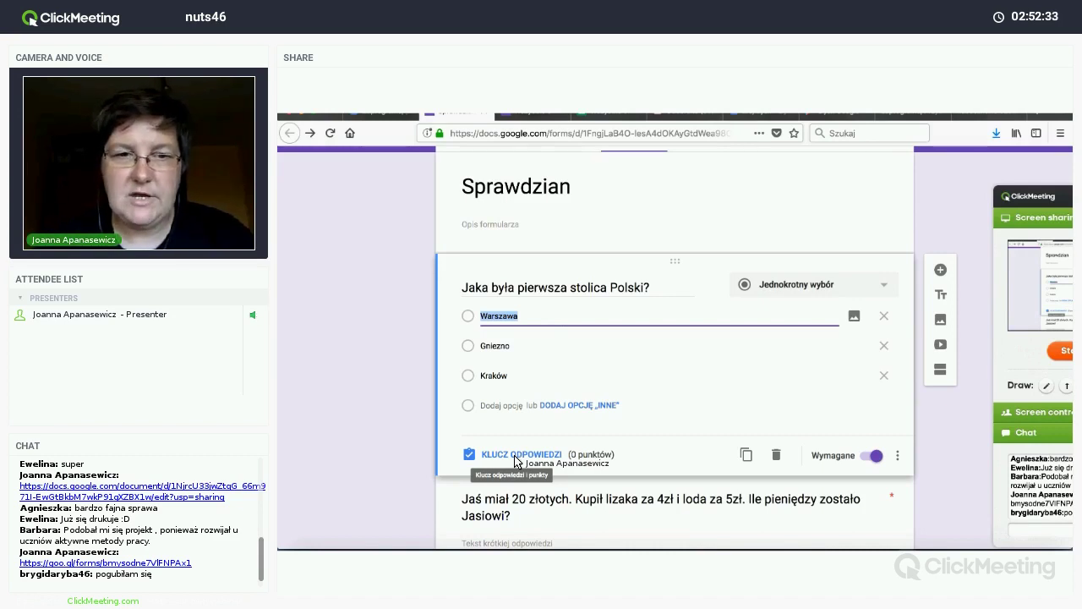
{"action": "left_click", "coordinate": [515, 456]}
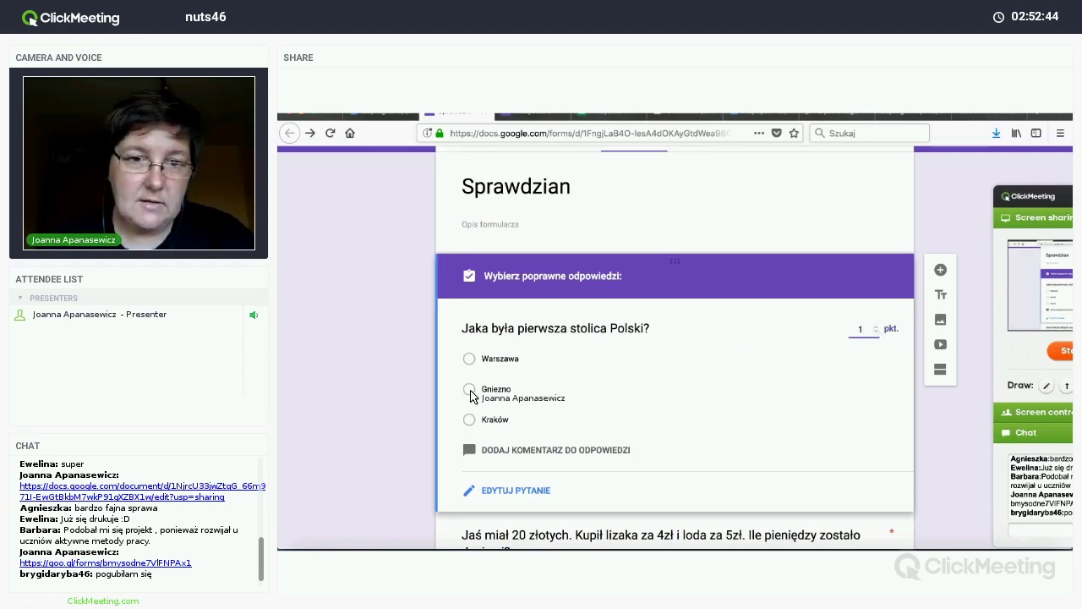
{"action": "left_click", "coordinate": [469, 390]}
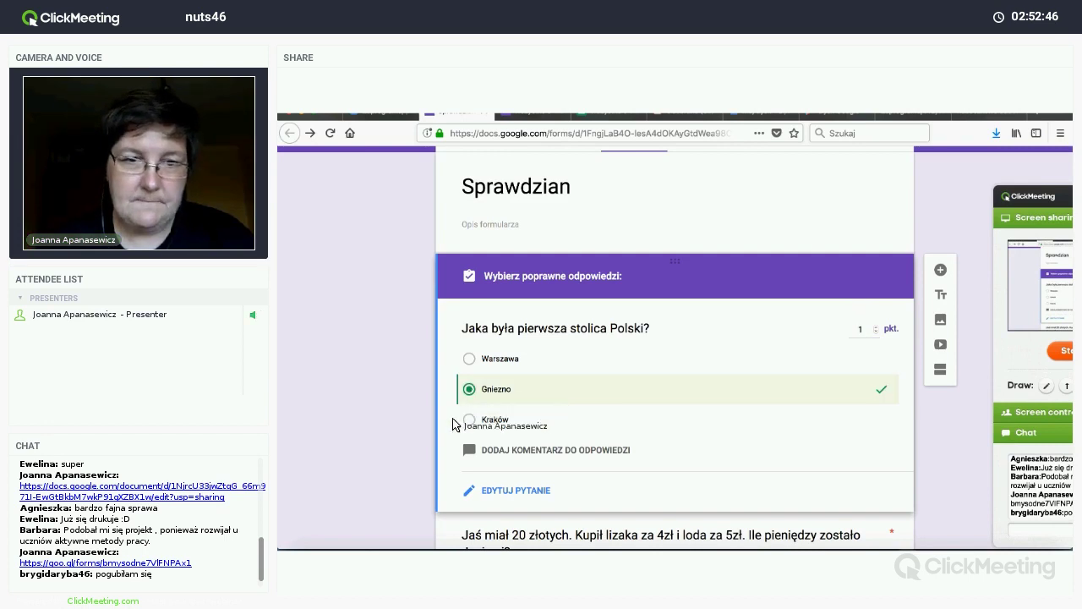
{"action": "scroll", "coordinate": [404, 447], "scroll_direction": "down", "scroll_amount": 3}
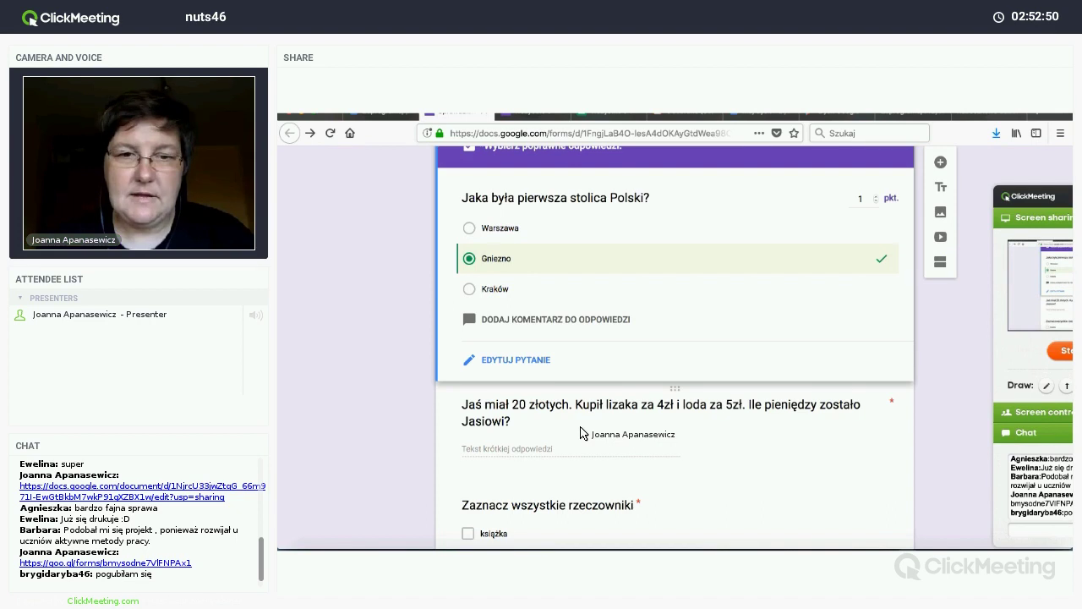
Step: Give the Jaś money question 1 point and the accepted answers 11, 11zł, 11 zł and 11 złotych
{"action": "left_click", "coordinate": [580, 433]}
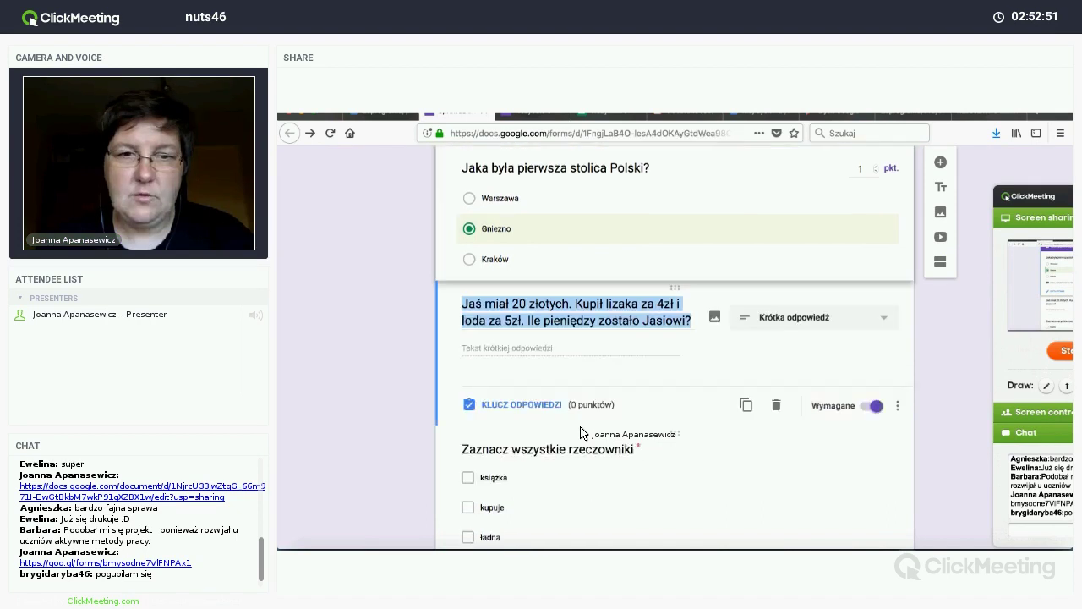
{"action": "left_click", "coordinate": [541, 405]}
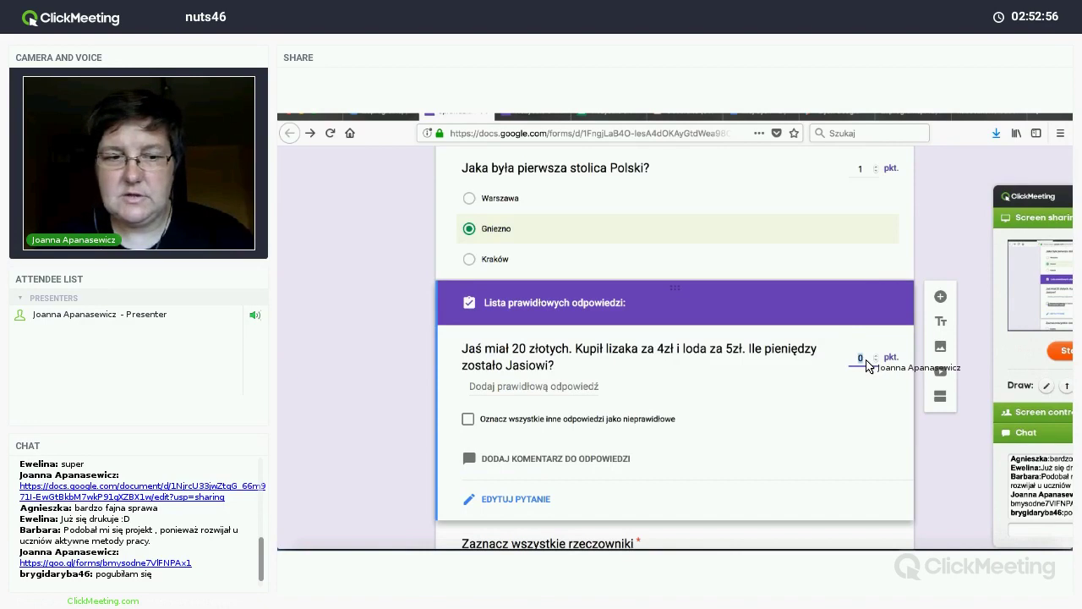
{"action": "type", "text": "1"}
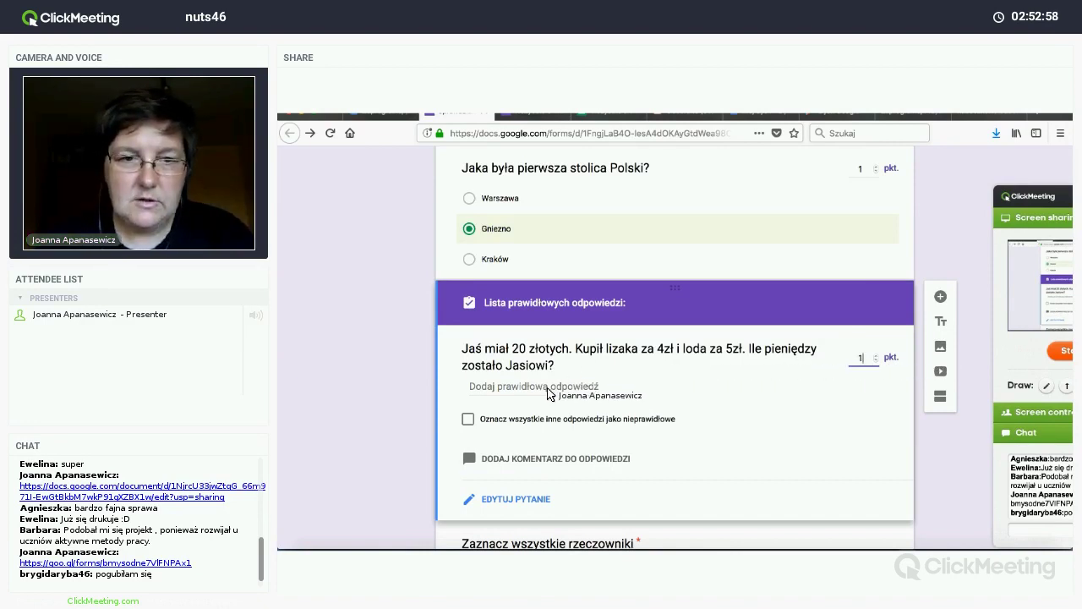
{"action": "left_click", "coordinate": [541, 386]}
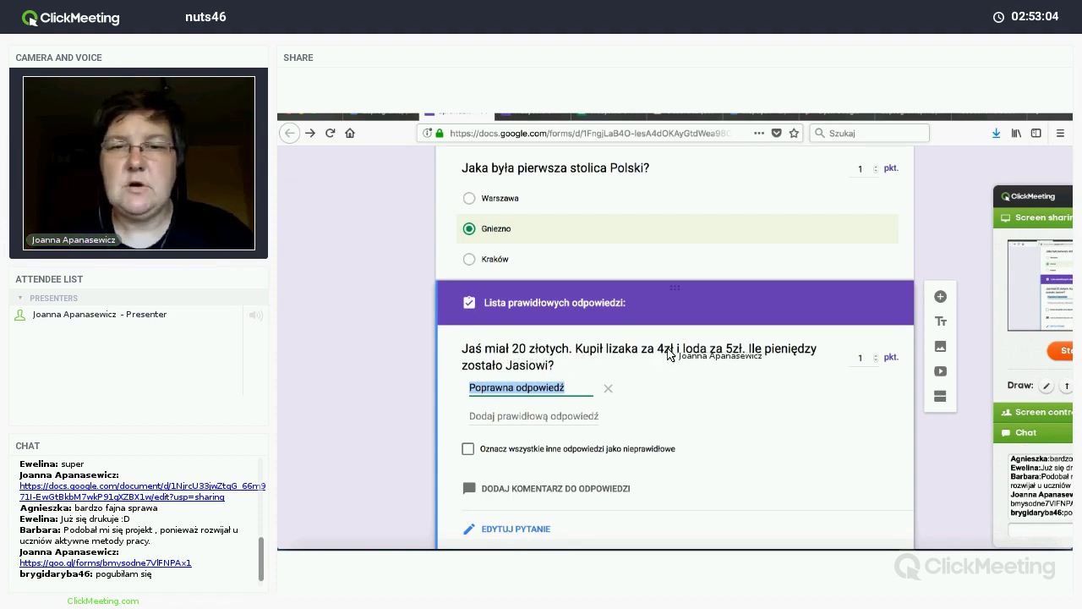
{"action": "type", "text": "11"}
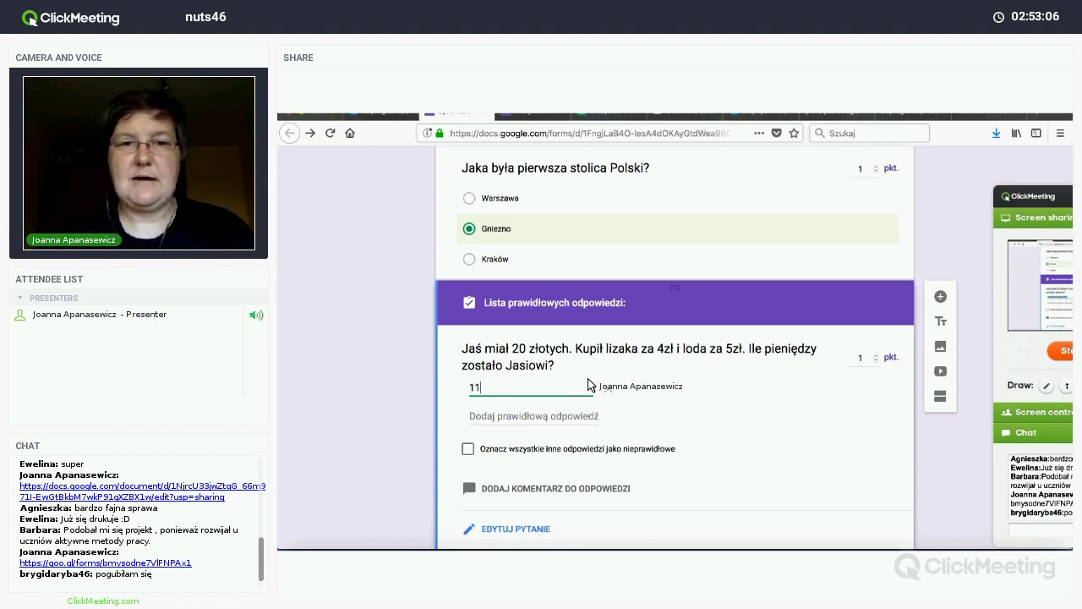
{"action": "left_click", "coordinate": [561, 418]}
{"action": "type", "text": "11"}
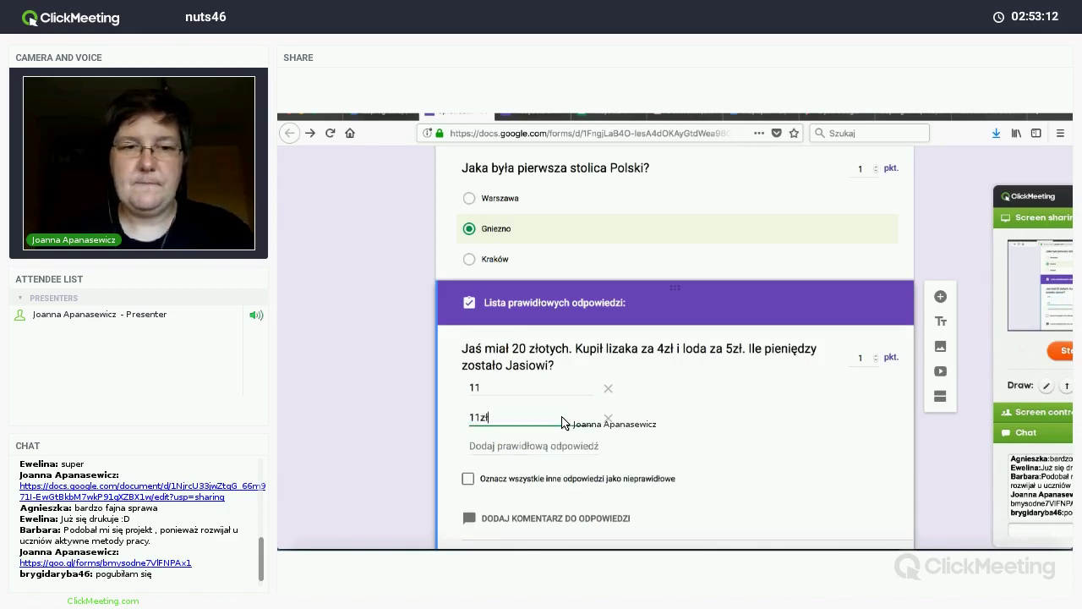
{"action": "type", "text": "zł"}
{"action": "key", "text": "Return"}
{"action": "type", "text": "11 "}
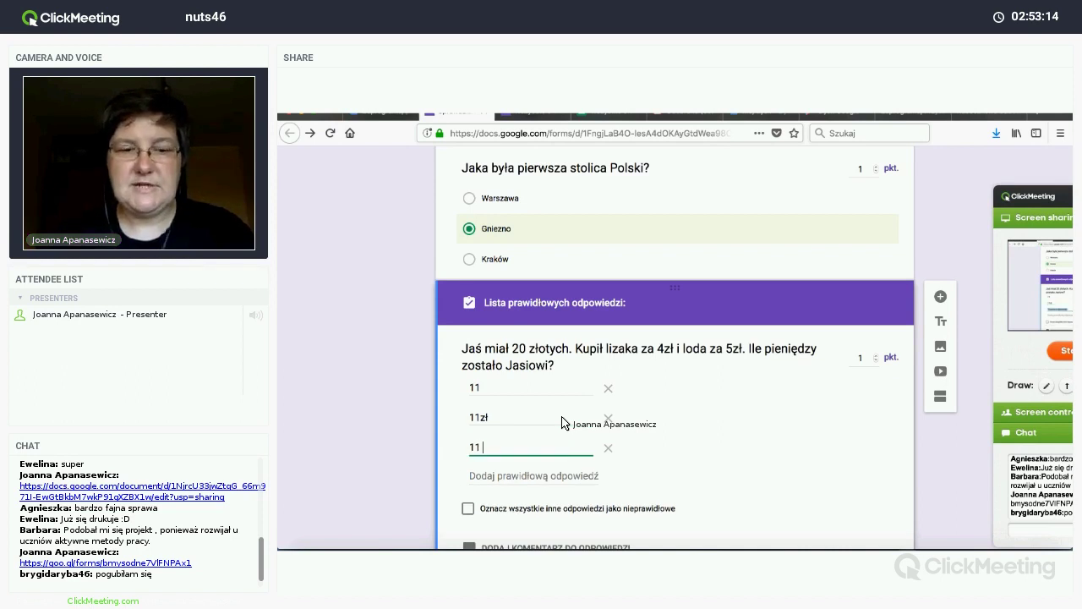
{"action": "type", "text": "zł"}
{"action": "key", "text": "Return"}
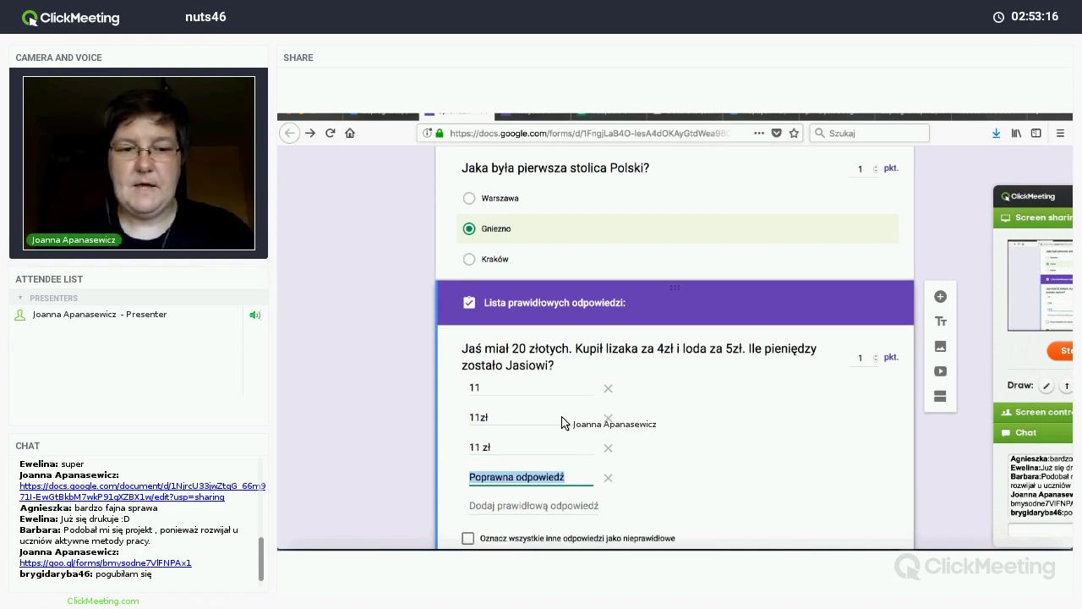
{"action": "type", "text": "11 zło"}
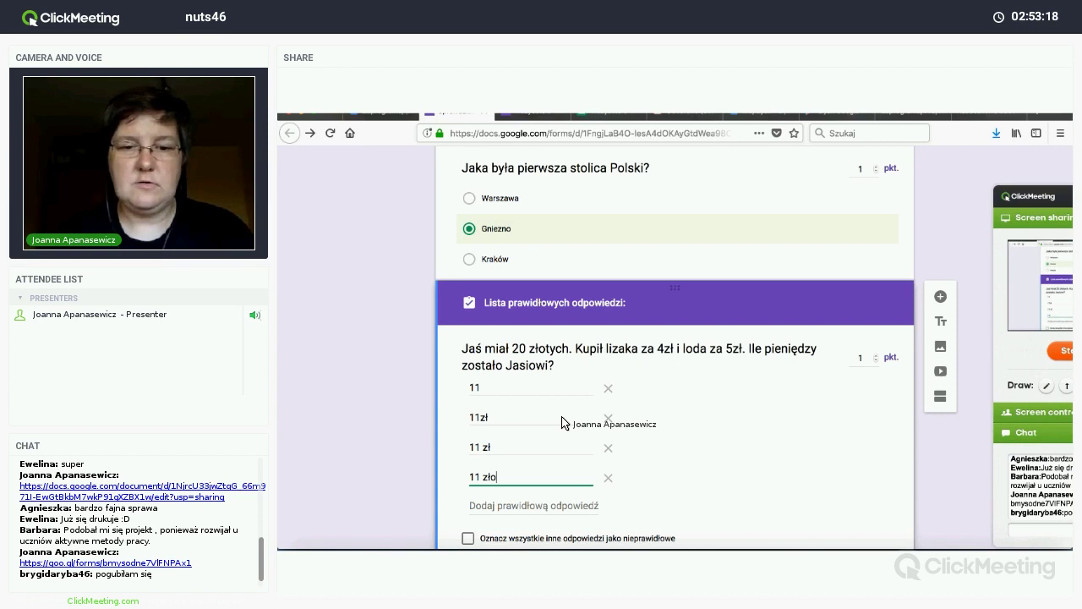
{"action": "type", "text": "tych"}
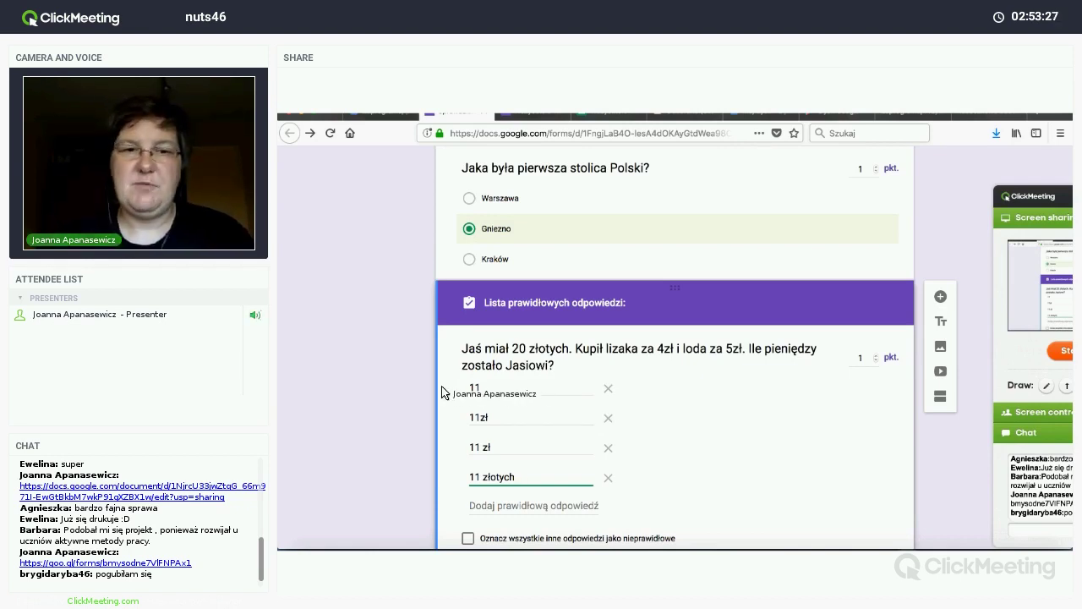
Step: Mark all other answers to the money question as incorrect
{"action": "scroll", "coordinate": [448, 397], "scroll_direction": "down", "scroll_amount": 2}
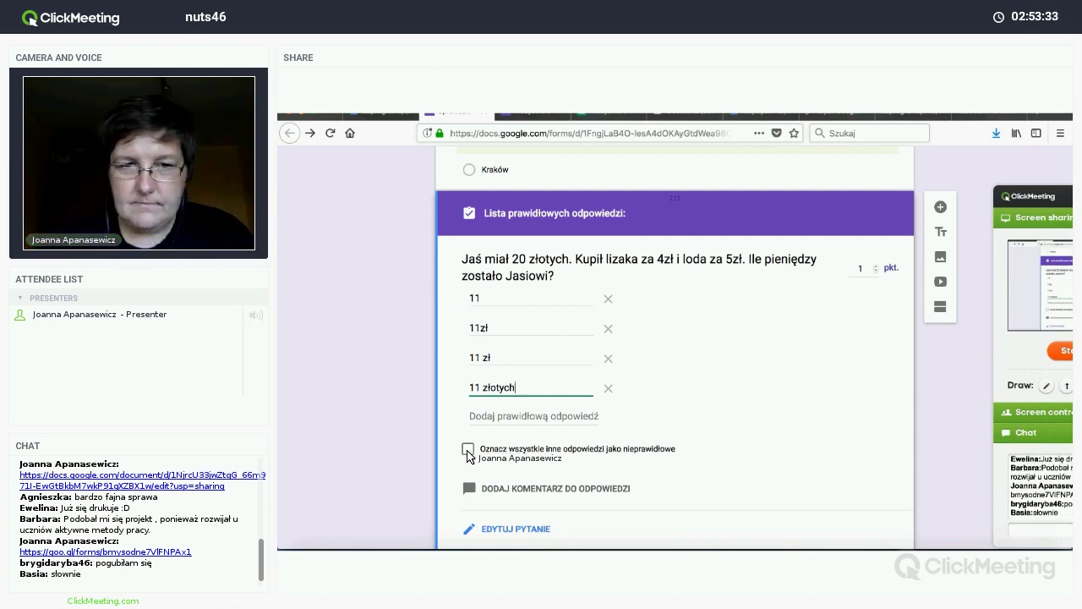
{"action": "left_click", "coordinate": [468, 449]}
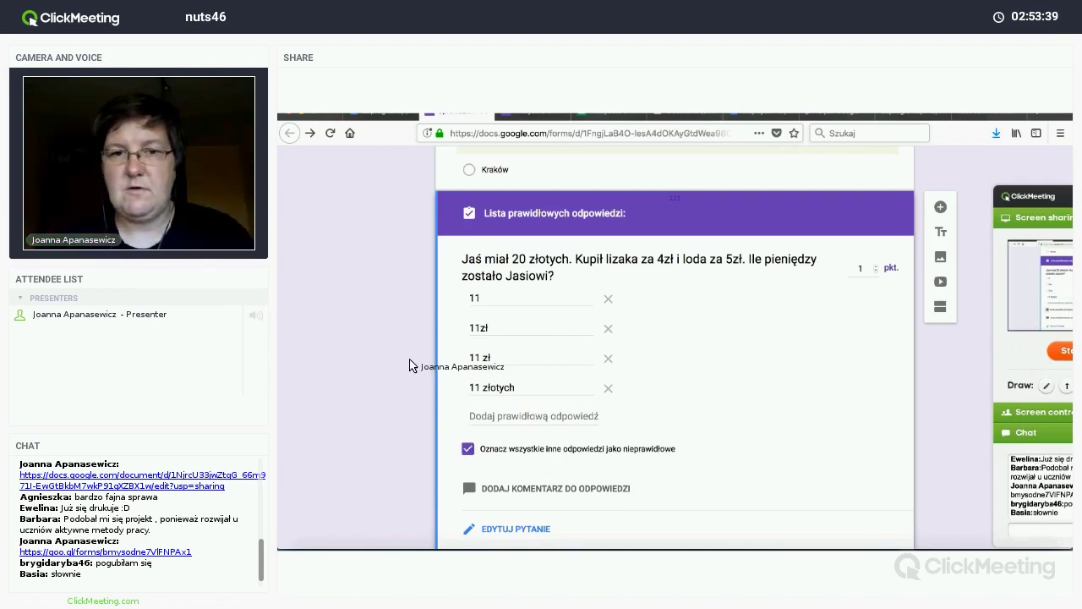
{"action": "scroll", "coordinate": [409, 364], "scroll_direction": "down", "scroll_amount": 4}
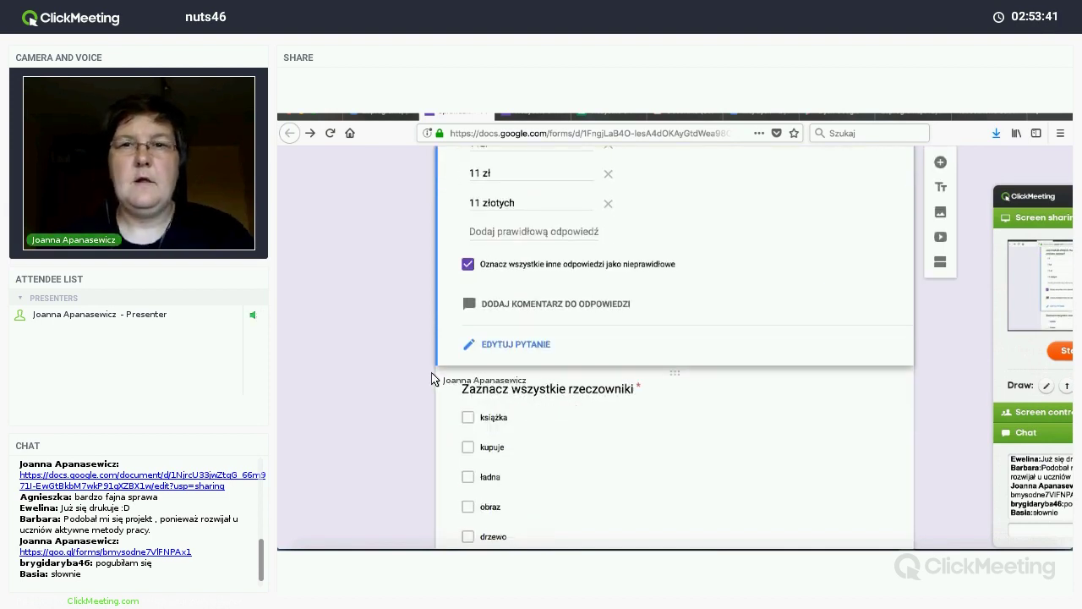
{"action": "scroll", "coordinate": [592, 380], "scroll_direction": "down", "scroll_amount": 2}
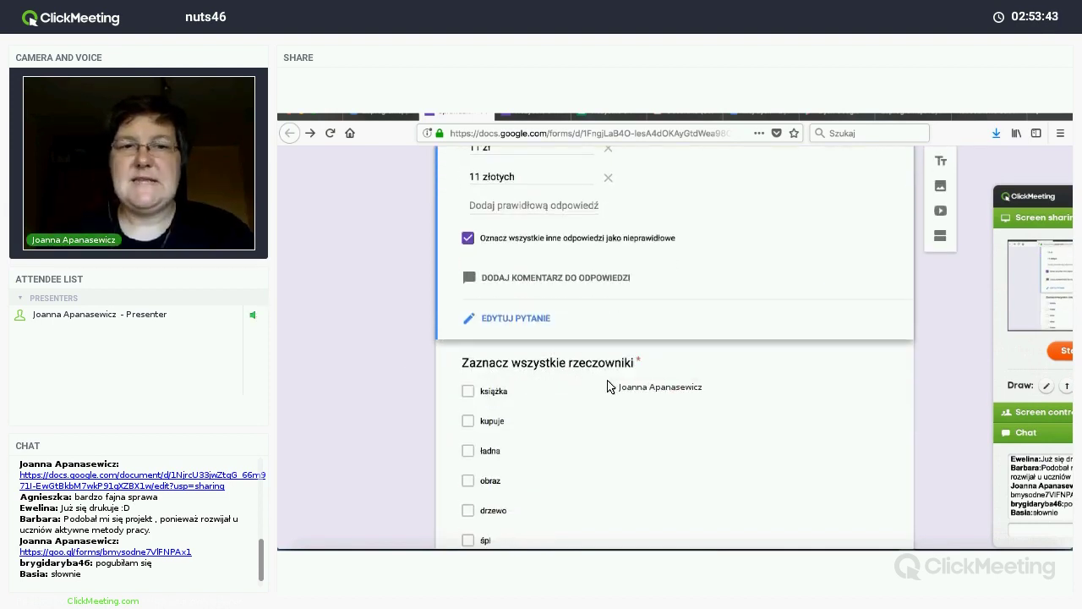
Step: Mark książka, obraz and drzewo as the nouns question's correct answers, worth 1 point
{"action": "left_click", "coordinate": [612, 382]}
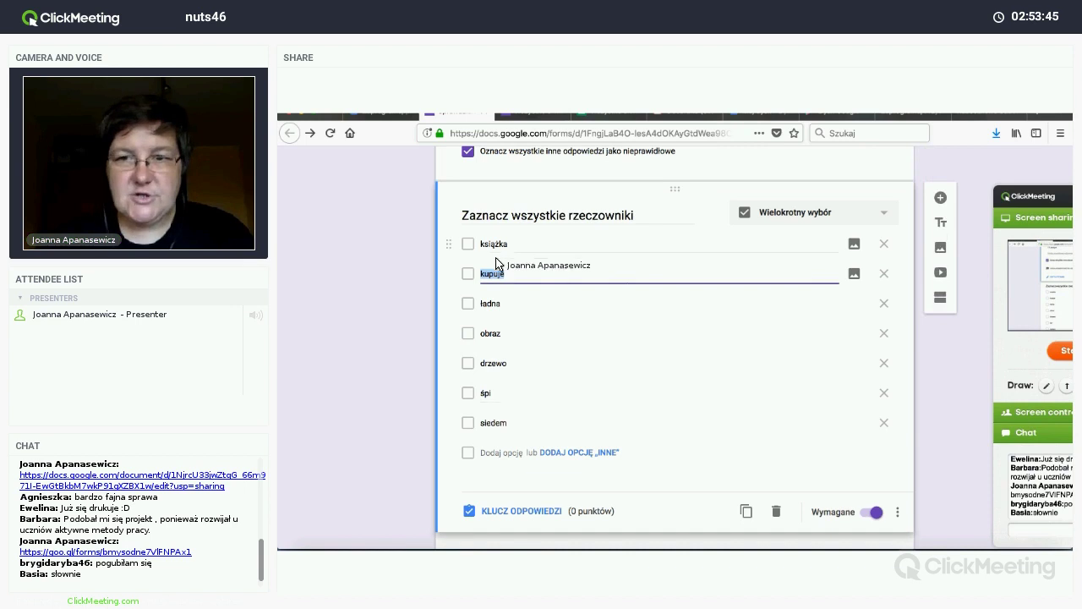
{"action": "left_click", "coordinate": [468, 246]}
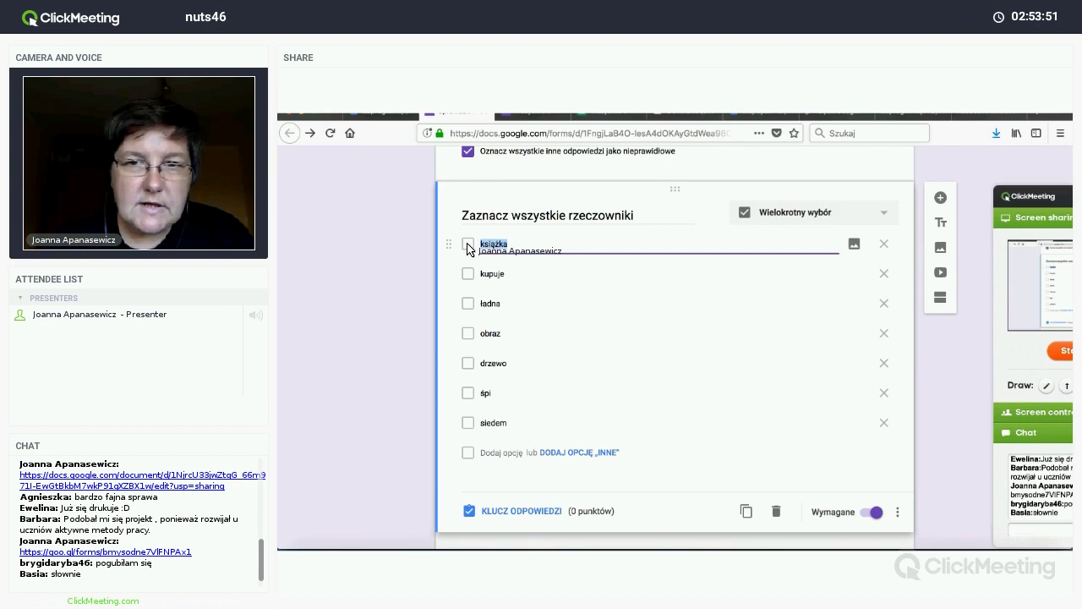
{"action": "left_click", "coordinate": [510, 512]}
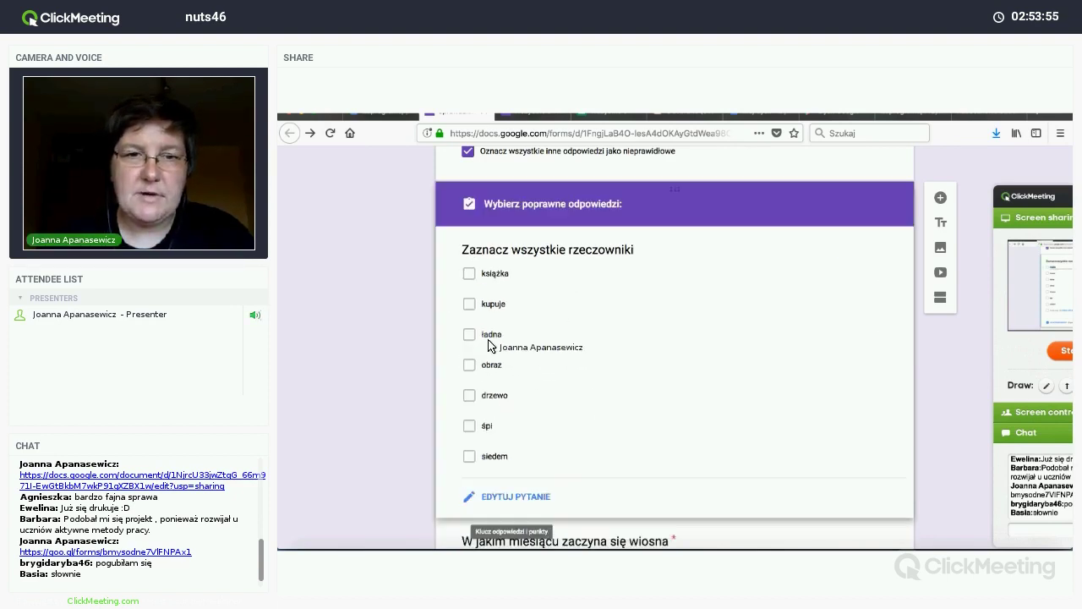
{"action": "left_click", "coordinate": [470, 288]}
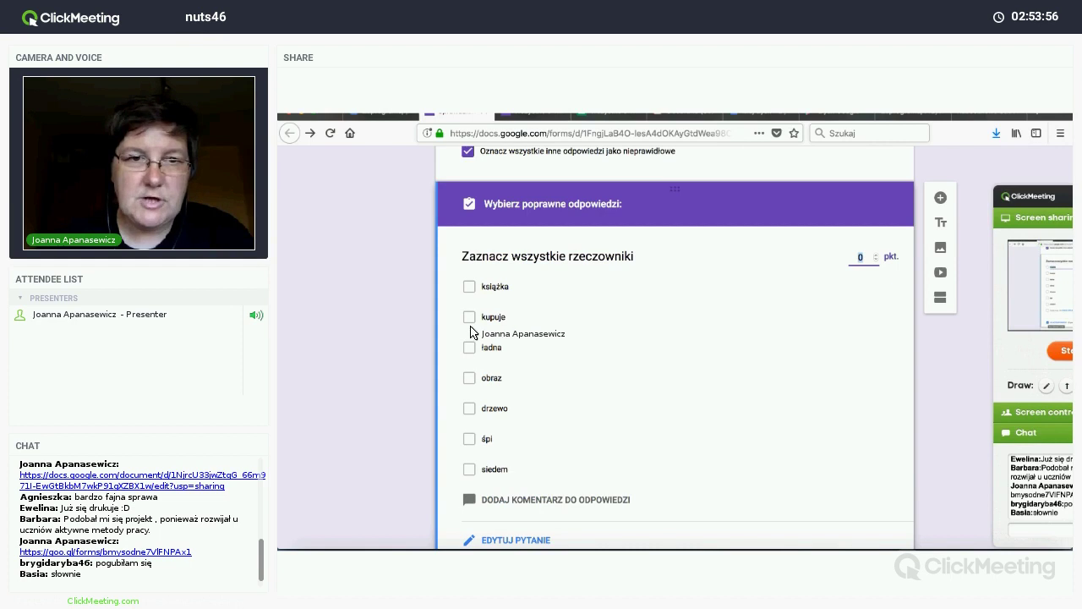
{"action": "left_click", "coordinate": [470, 379]}
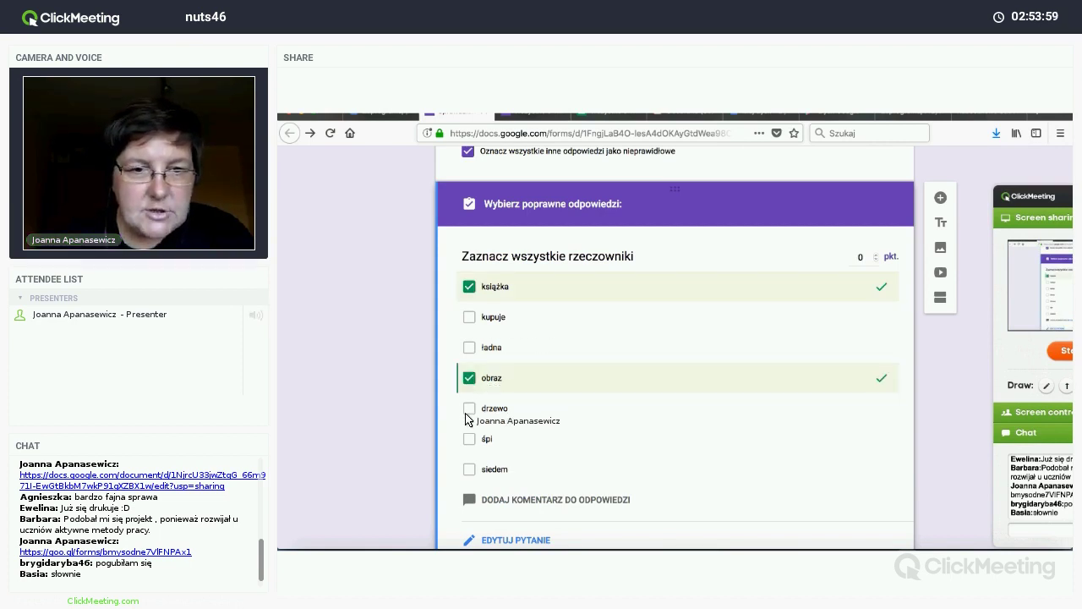
{"action": "left_click", "coordinate": [468, 410]}
{"action": "scroll", "coordinate": [418, 442], "scroll_direction": "down", "scroll_amount": 1}
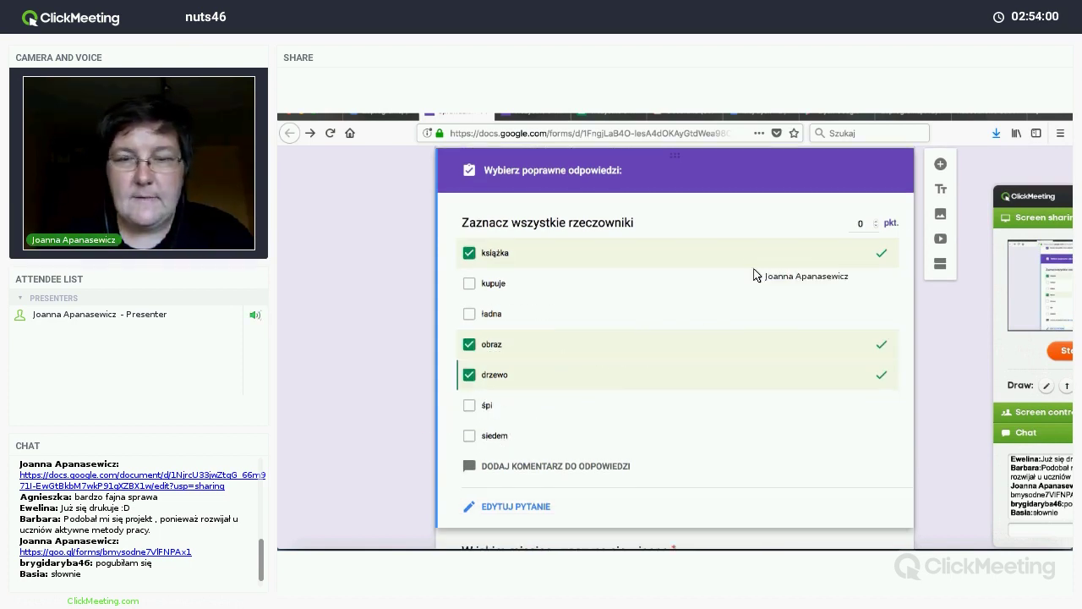
{"action": "left_click", "coordinate": [876, 222]}
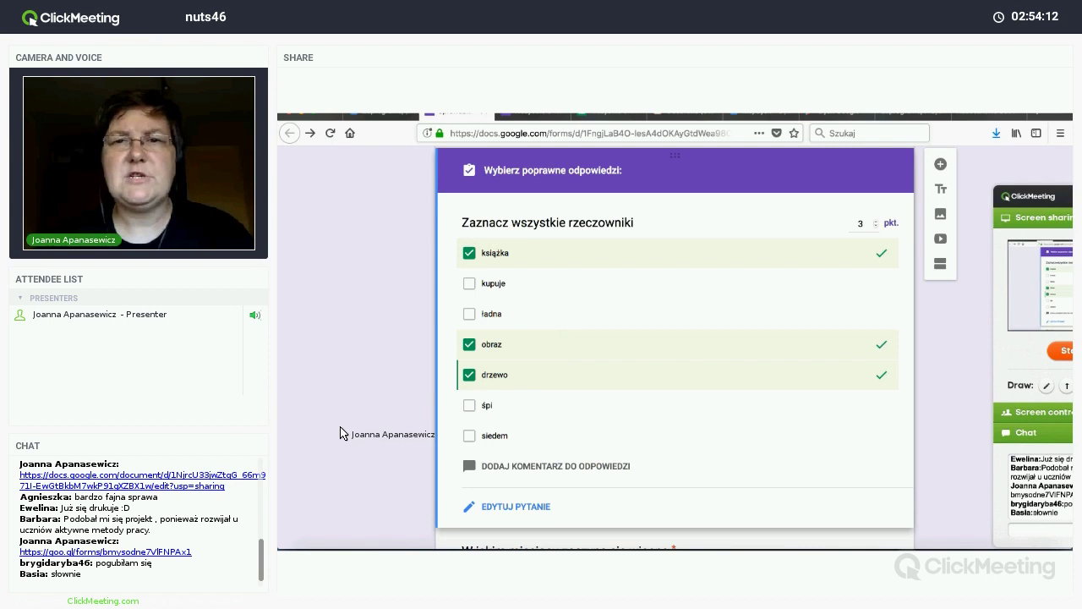
Step: Mark marzec as the spring question's correct answer, worth 1 point
{"action": "scroll", "coordinate": [339, 432], "scroll_direction": "up", "scroll_amount": 3}
{"action": "scroll", "coordinate": [340, 432], "scroll_direction": "up", "scroll_amount": 6}
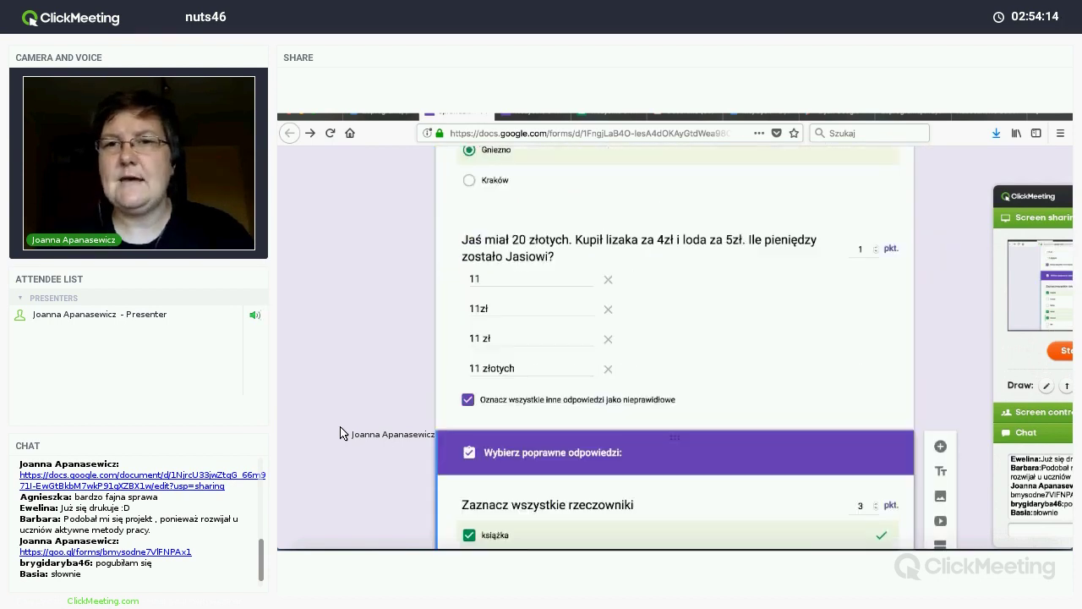
{"action": "scroll", "coordinate": [340, 432], "scroll_direction": "down", "scroll_amount": 7}
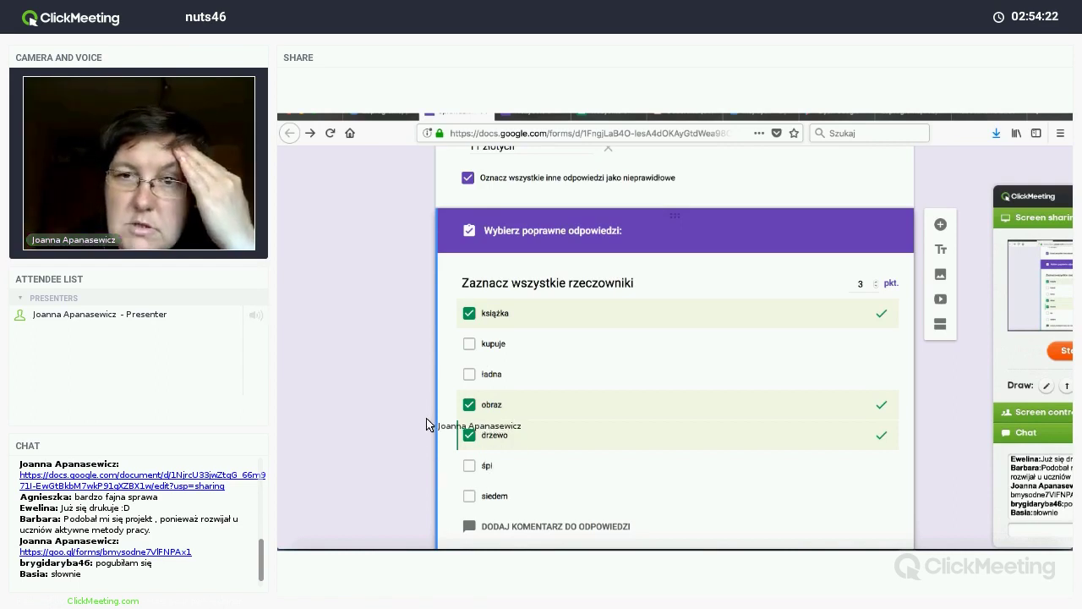
{"action": "scroll", "coordinate": [428, 425], "scroll_direction": "down", "scroll_amount": 1}
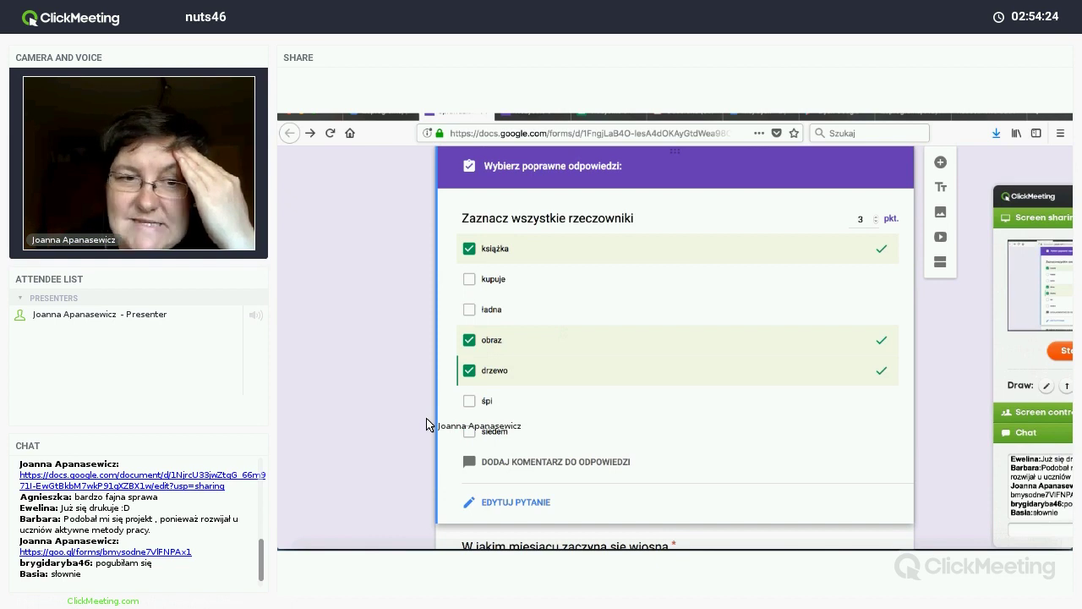
{"action": "scroll", "coordinate": [427, 424], "scroll_direction": "down", "scroll_amount": 2}
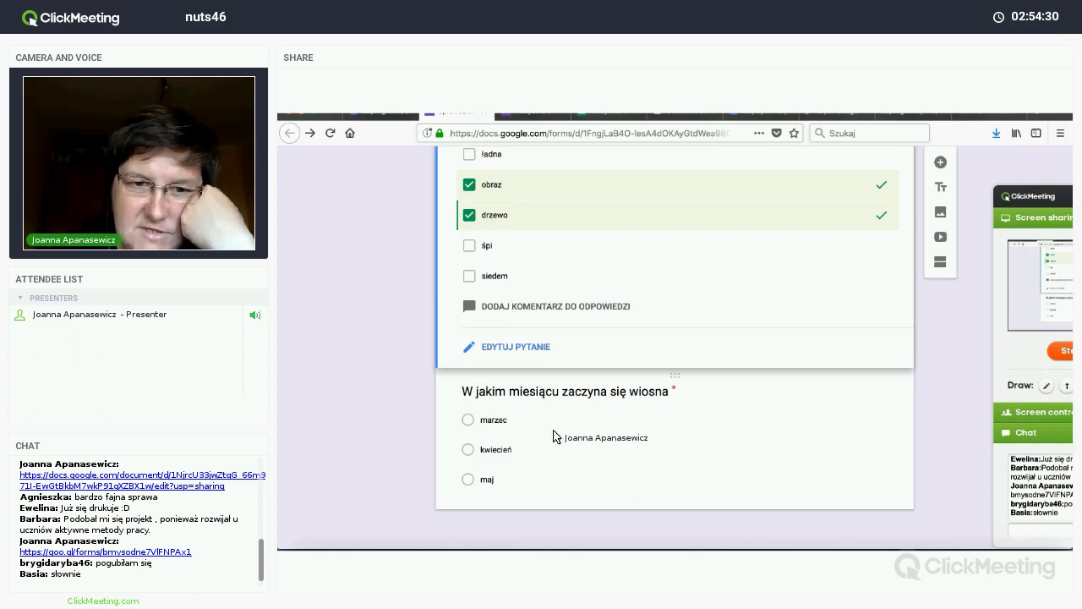
{"action": "left_click", "coordinate": [580, 453]}
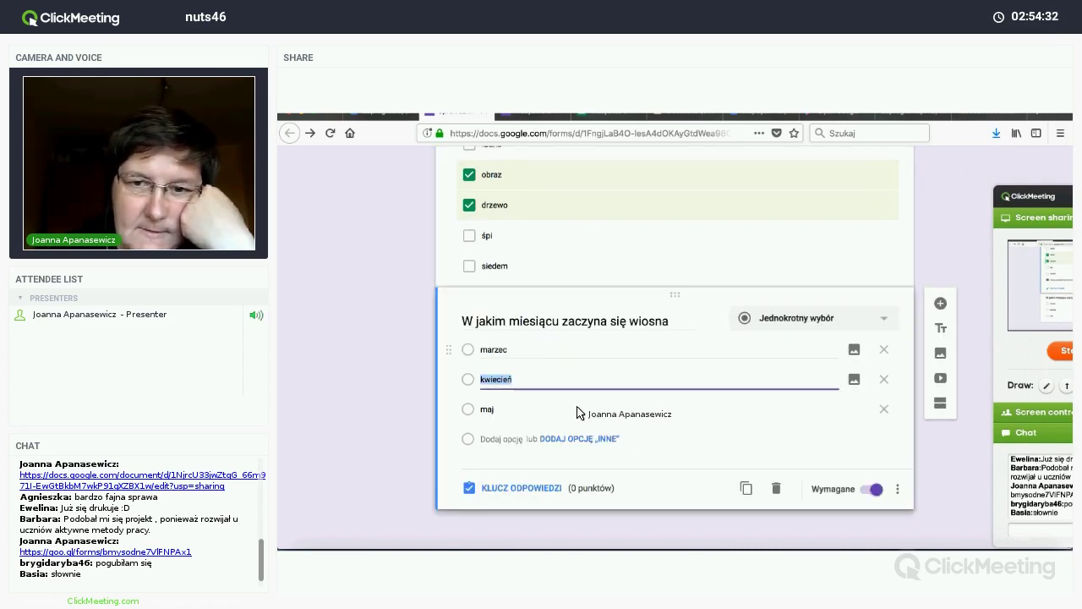
{"action": "left_click", "coordinate": [499, 488]}
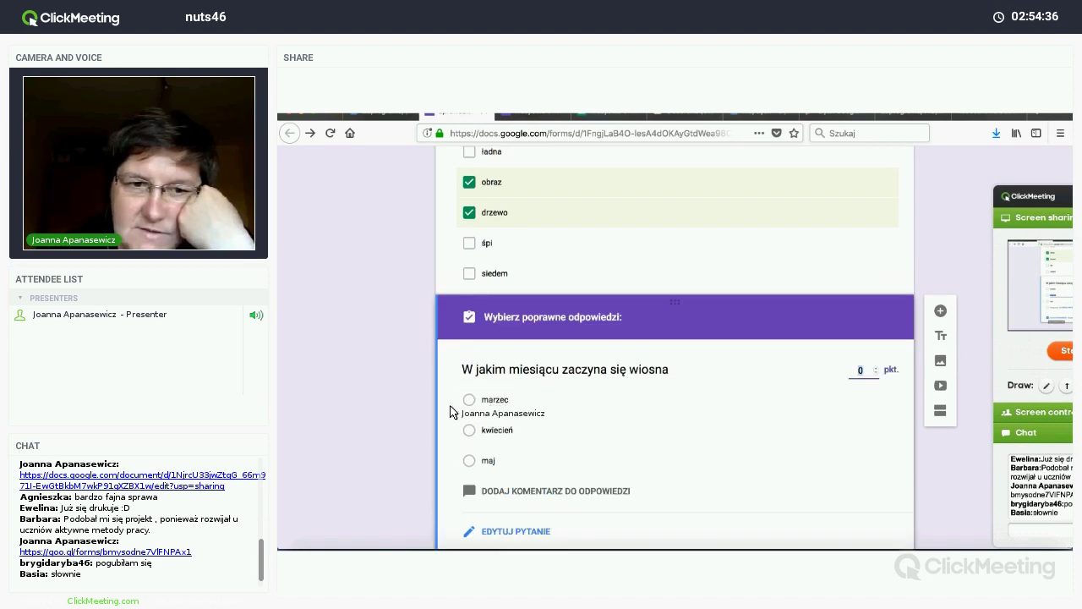
{"action": "left_click", "coordinate": [469, 399]}
{"action": "scroll", "coordinate": [541, 414], "scroll_direction": "down", "scroll_amount": 1}
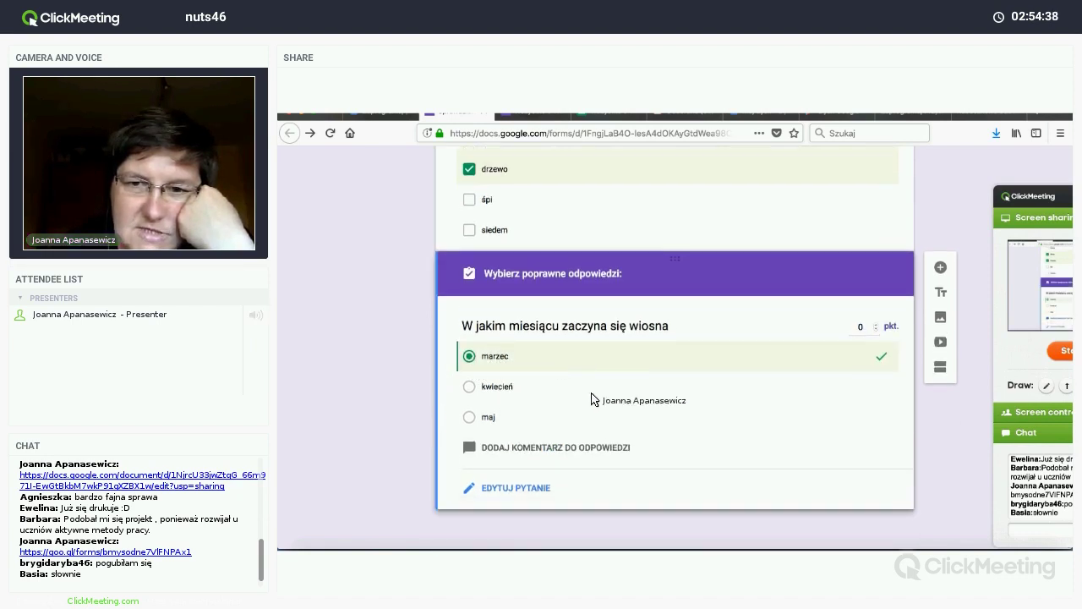
{"action": "left_click", "coordinate": [876, 324]}
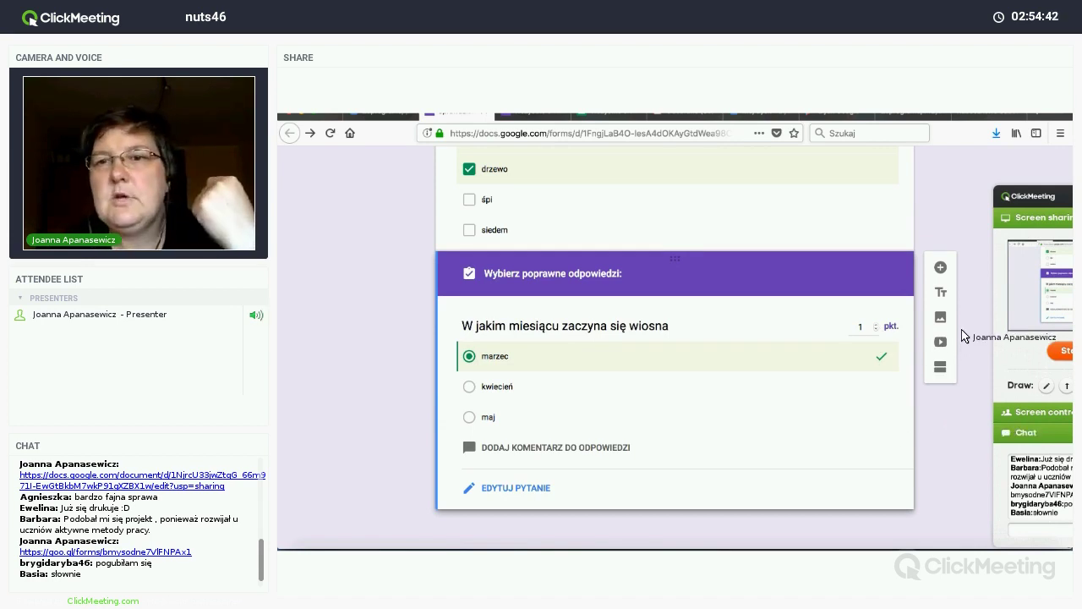
{"action": "scroll", "coordinate": [963, 325], "scroll_direction": "up", "scroll_amount": 10}
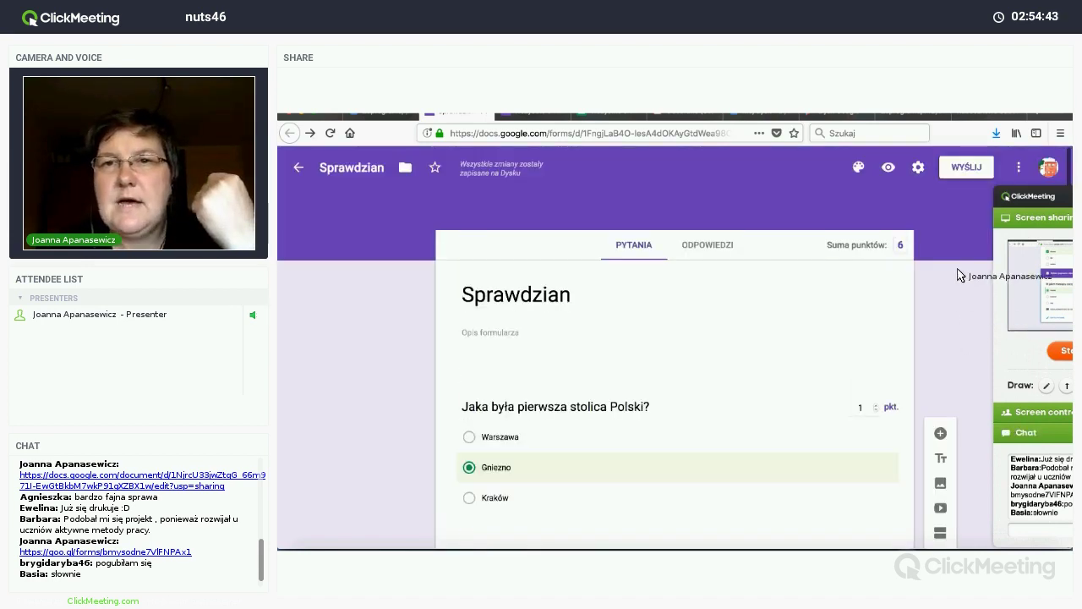
Step: Open the WYŚLIJ dialog and end on the Link tab, which shows the quiz URL
{"action": "left_click", "coordinate": [962, 169]}
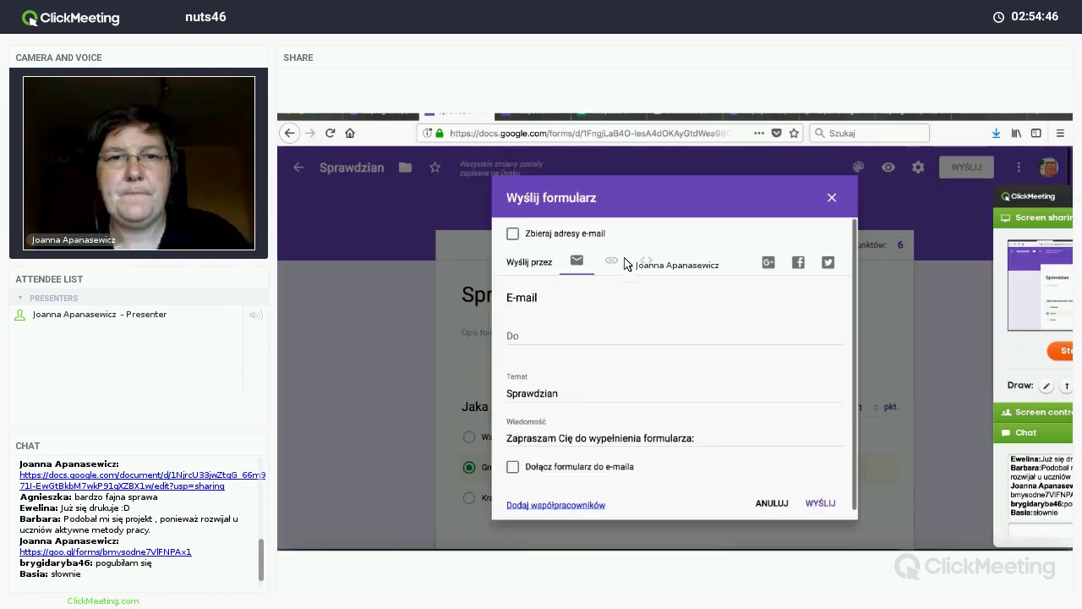
{"action": "left_click", "coordinate": [611, 261]}
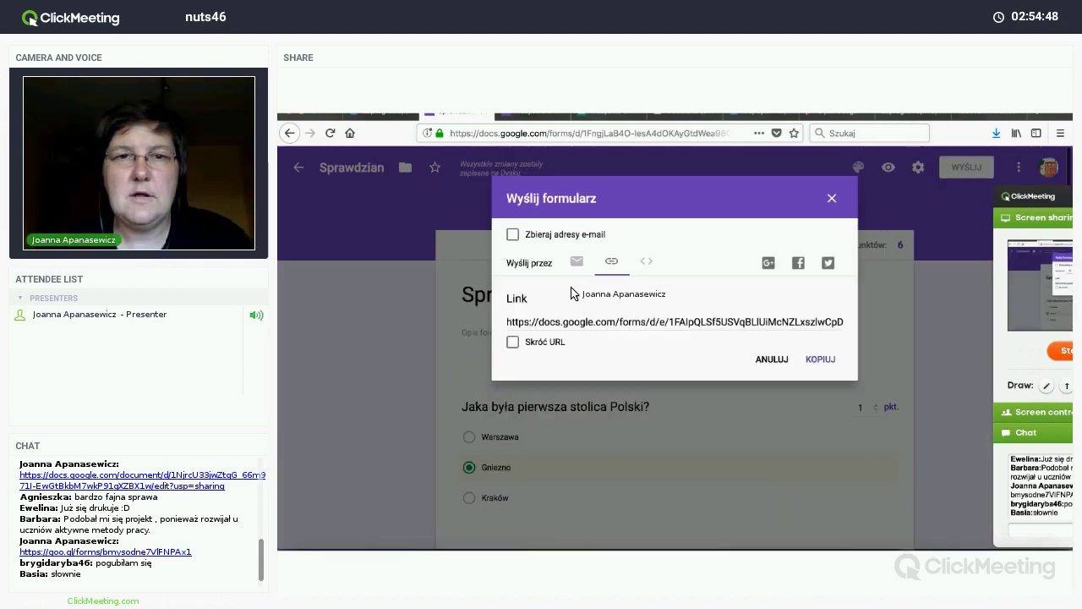
{"action": "left_click", "coordinate": [577, 262]}
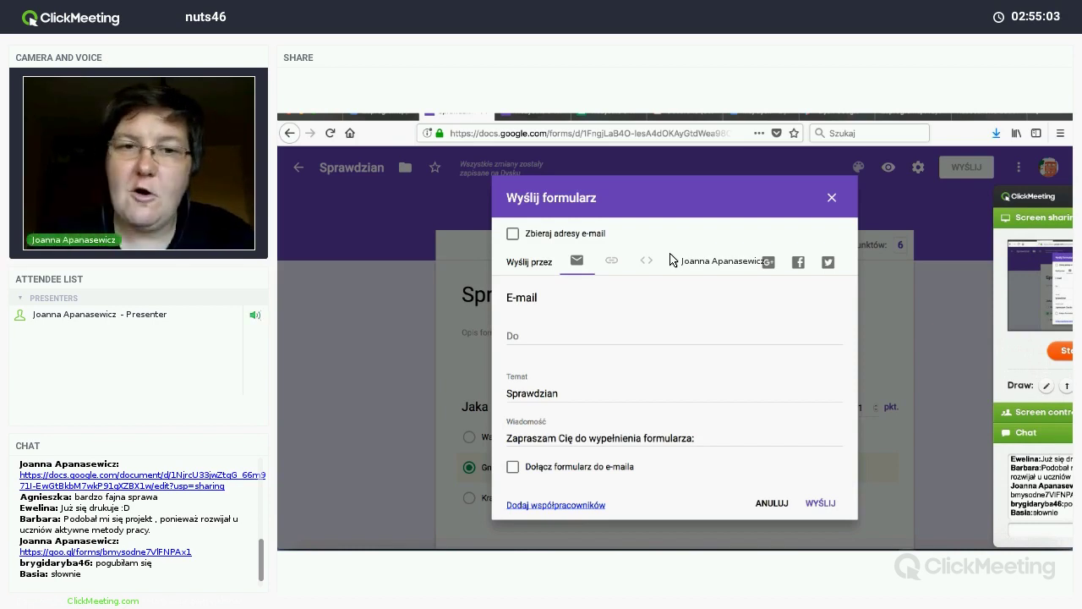
{"action": "left_click", "coordinate": [614, 261]}
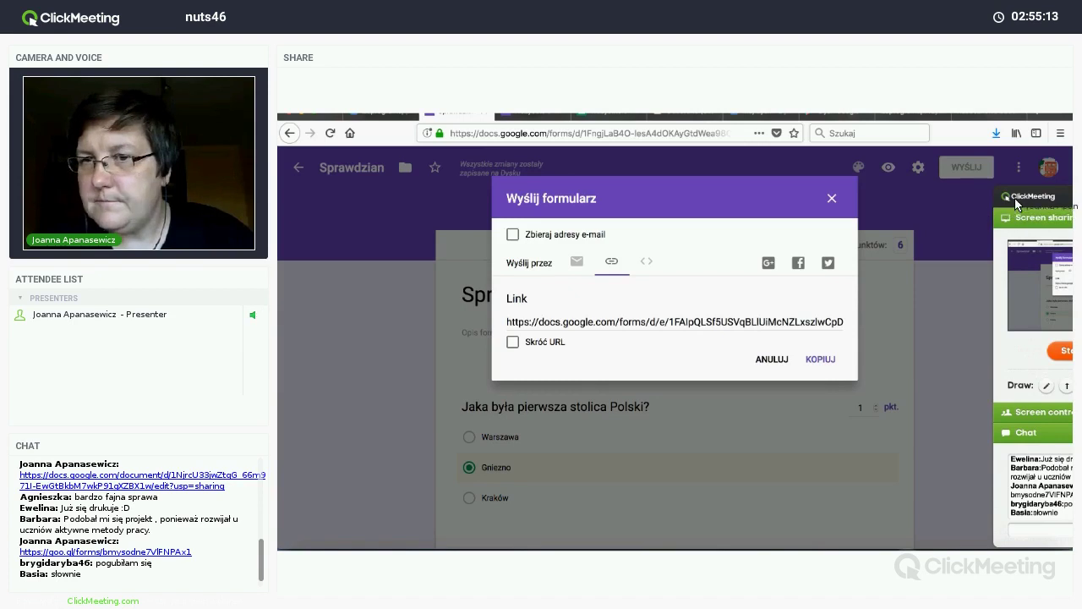
{"action": "mouse_move", "coordinate": [1029, 200]}
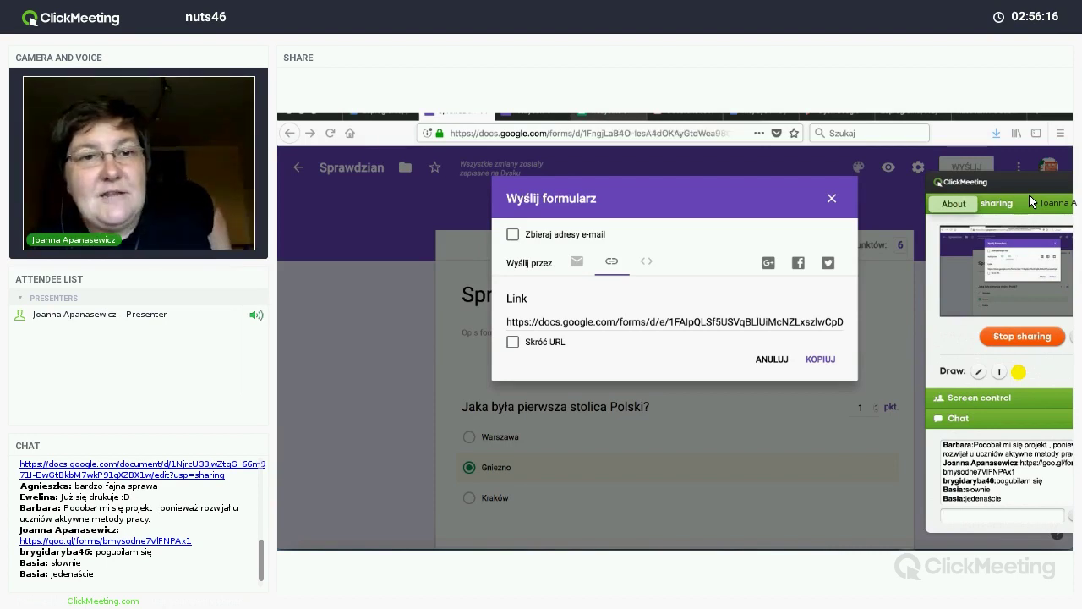
Step: Shorten the quiz link with Skróć URL and copy it
{"action": "left_click", "coordinate": [576, 260]}
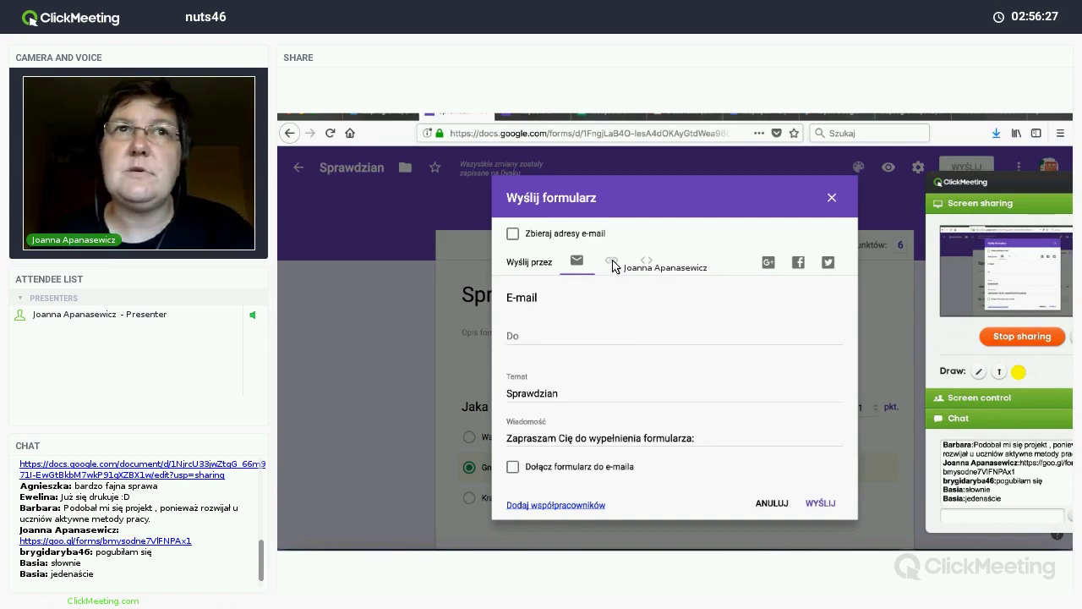
{"action": "left_click", "coordinate": [612, 262]}
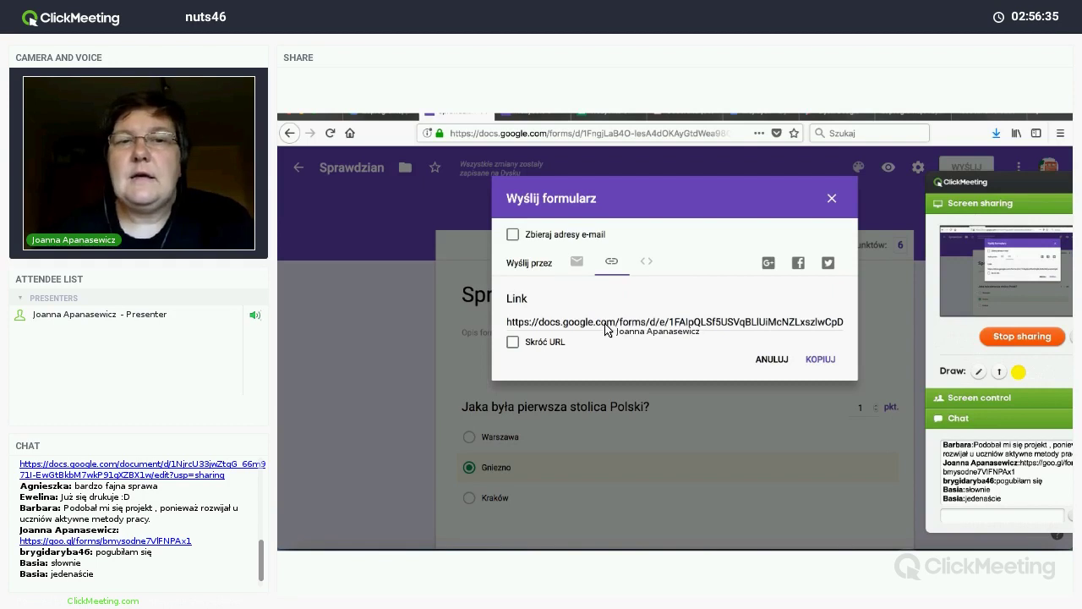
{"action": "left_click", "coordinate": [606, 328]}
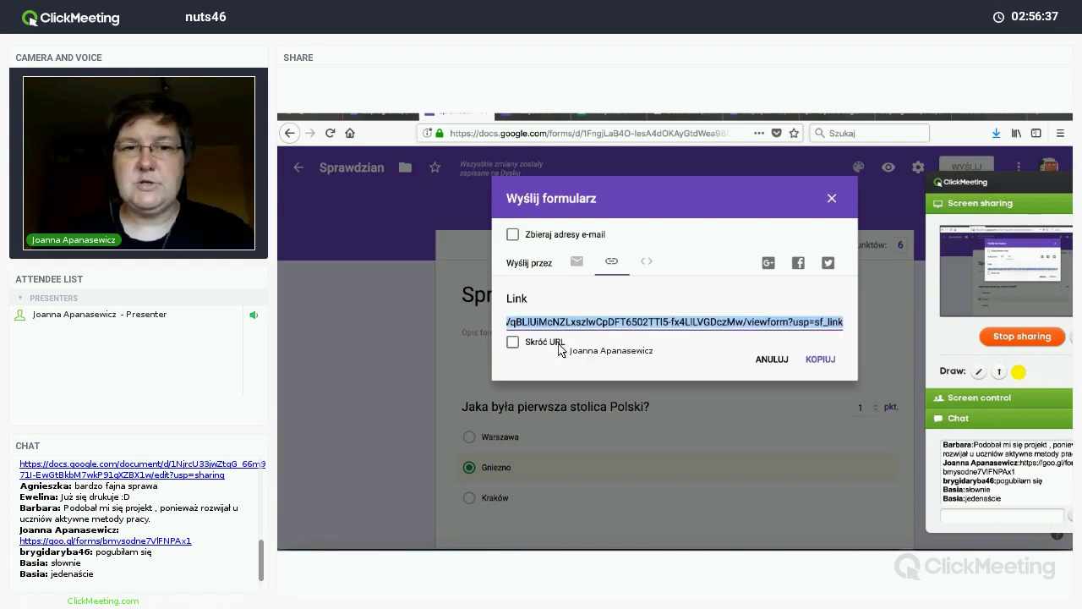
{"action": "left_click", "coordinate": [512, 343]}
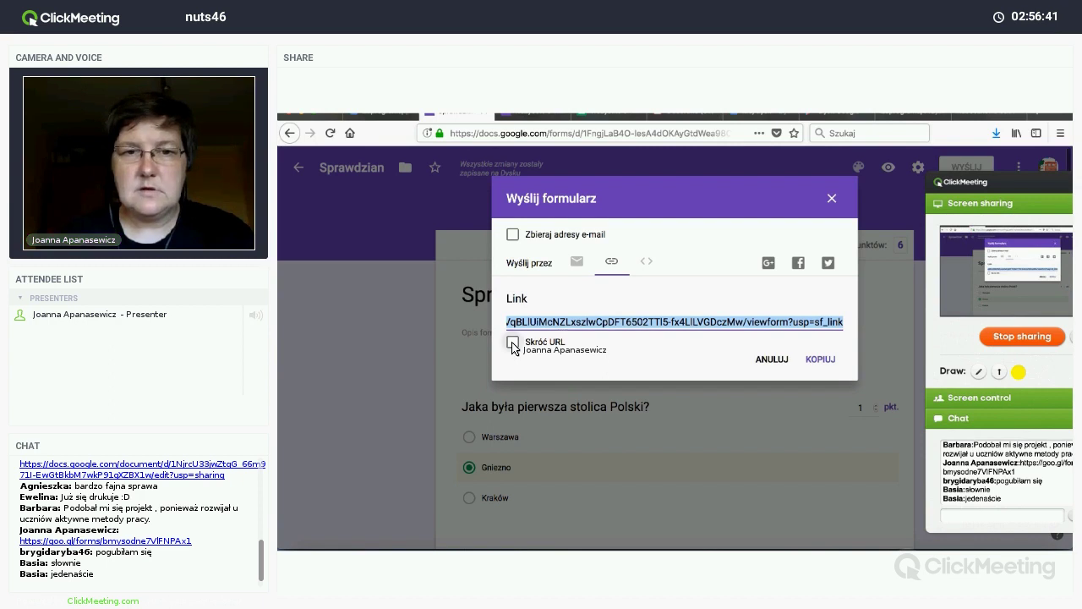
{"action": "left_click", "coordinate": [820, 360]}
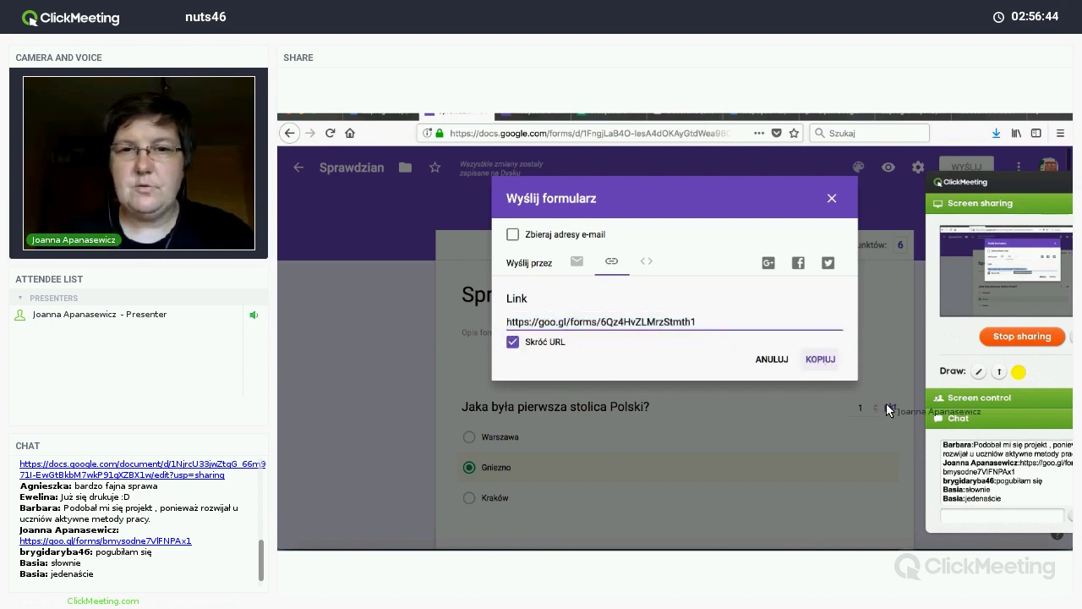
Step: Post the shortened link in the meeting chat and close the send dialog
{"action": "left_click", "coordinate": [979, 517]}
{"action": "key", "text": "ctrl+v"}
{"action": "key", "text": "Return"}
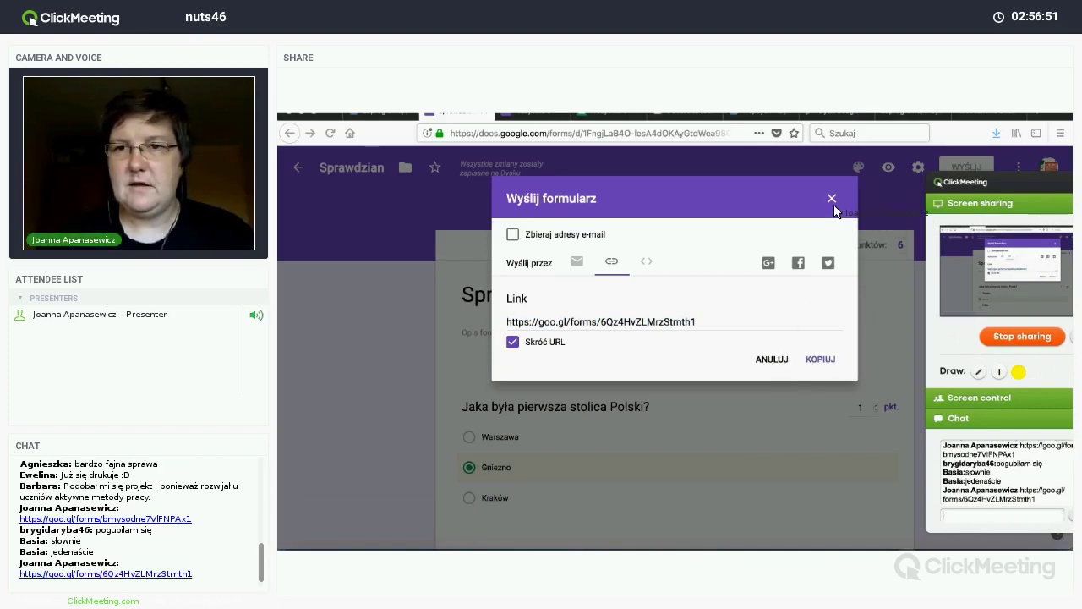
{"action": "left_click", "coordinate": [833, 200]}
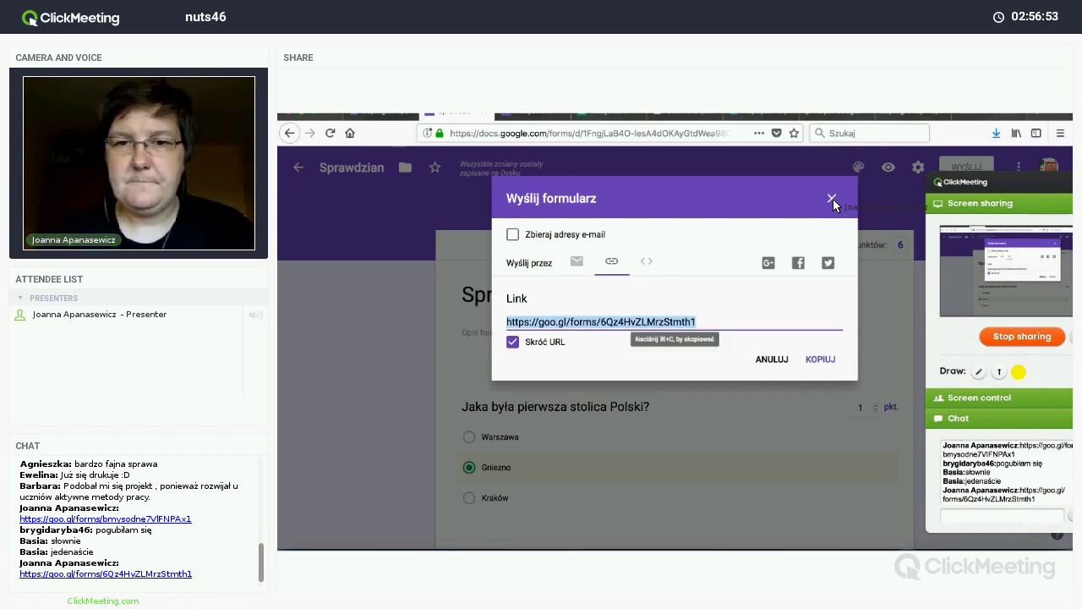
{"action": "left_click", "coordinate": [832, 199]}
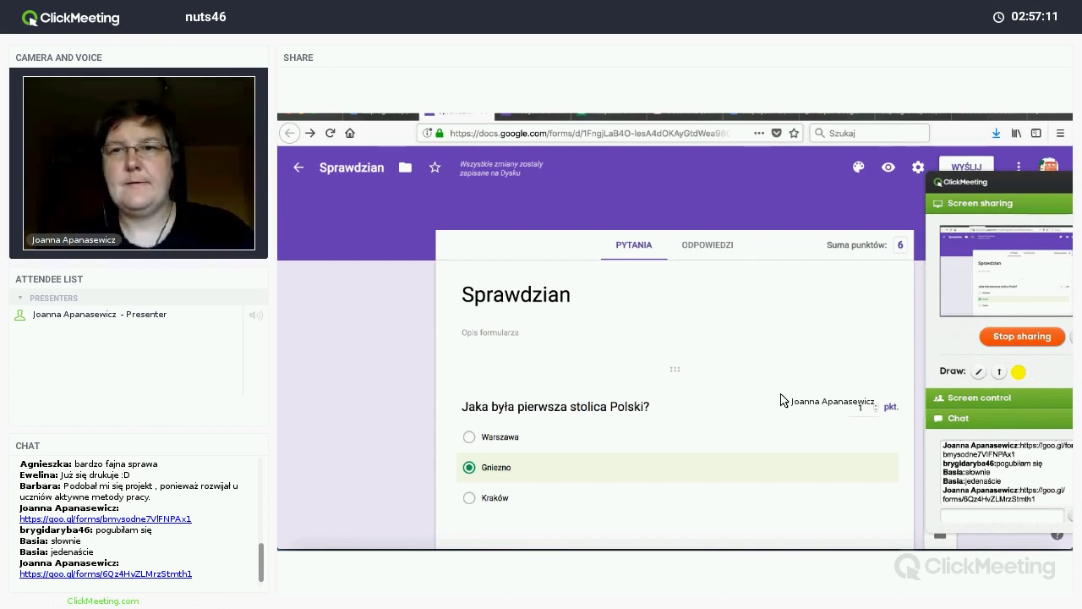
Step: Open the ODPOWIEDZI tab to see the 3-response summary, averaging 3/6 points
{"action": "left_click", "coordinate": [936, 179]}
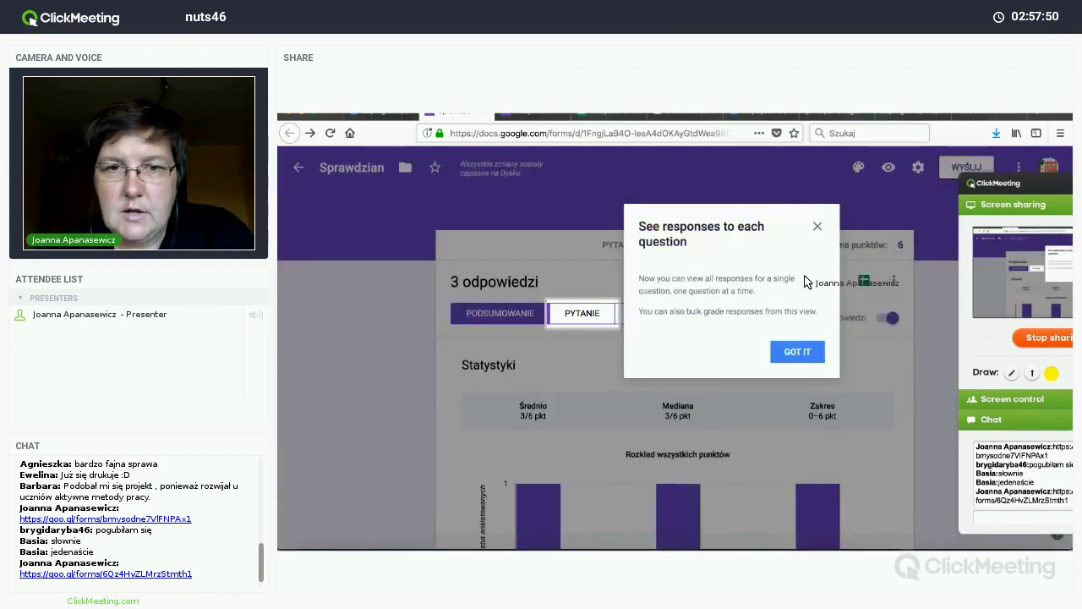
Step: Dismiss the GOT IT notice and scroll through each question's correct and incorrect answer charts
{"action": "left_click", "coordinate": [817, 227]}
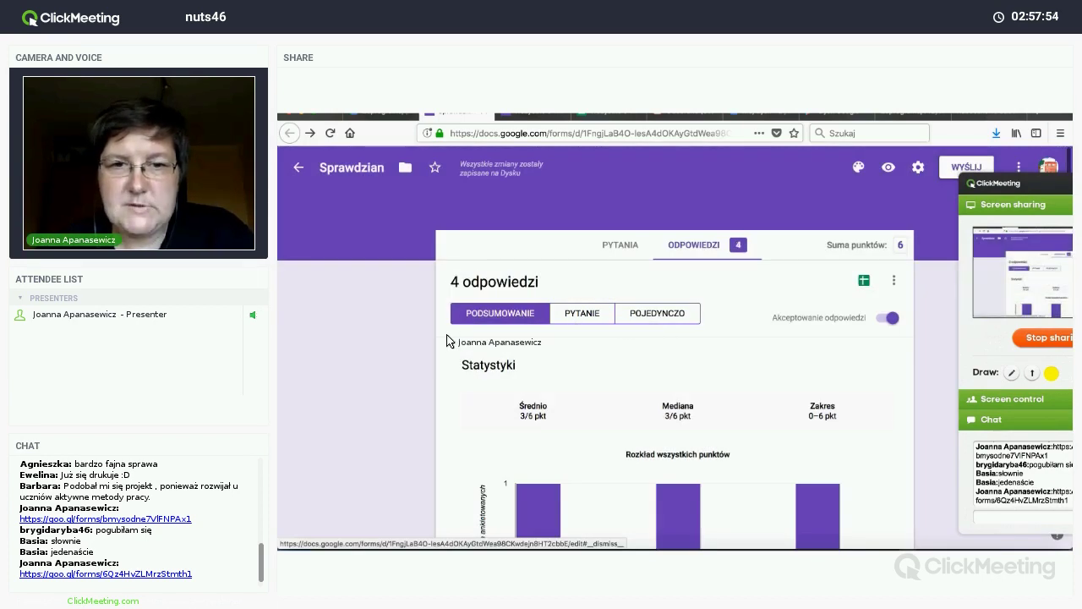
{"action": "scroll", "coordinate": [441, 341], "scroll_direction": "down", "scroll_amount": 3}
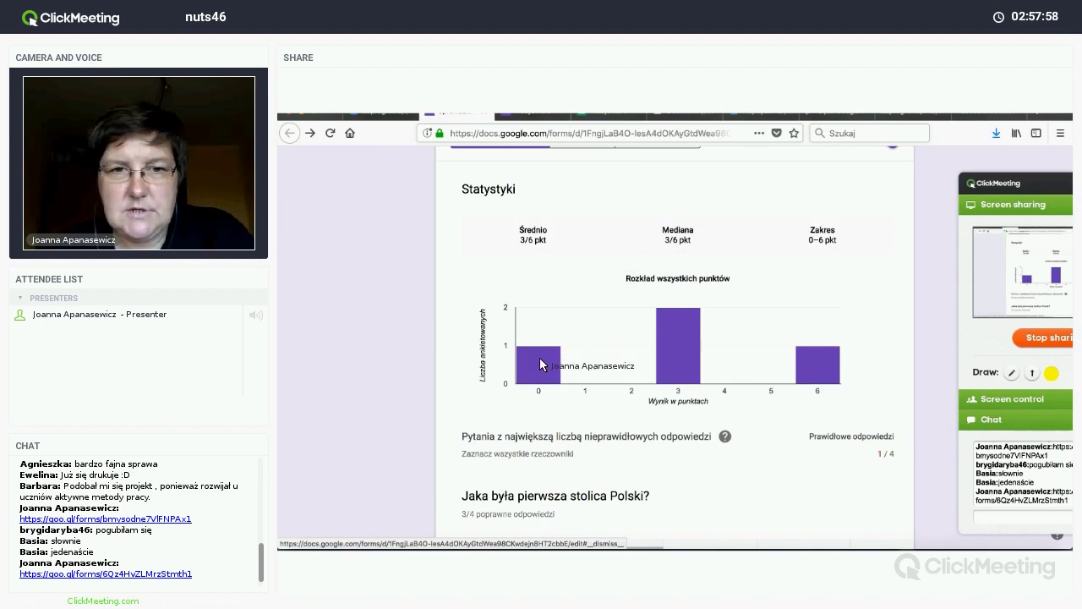
{"action": "mouse_move", "coordinate": [549, 372]}
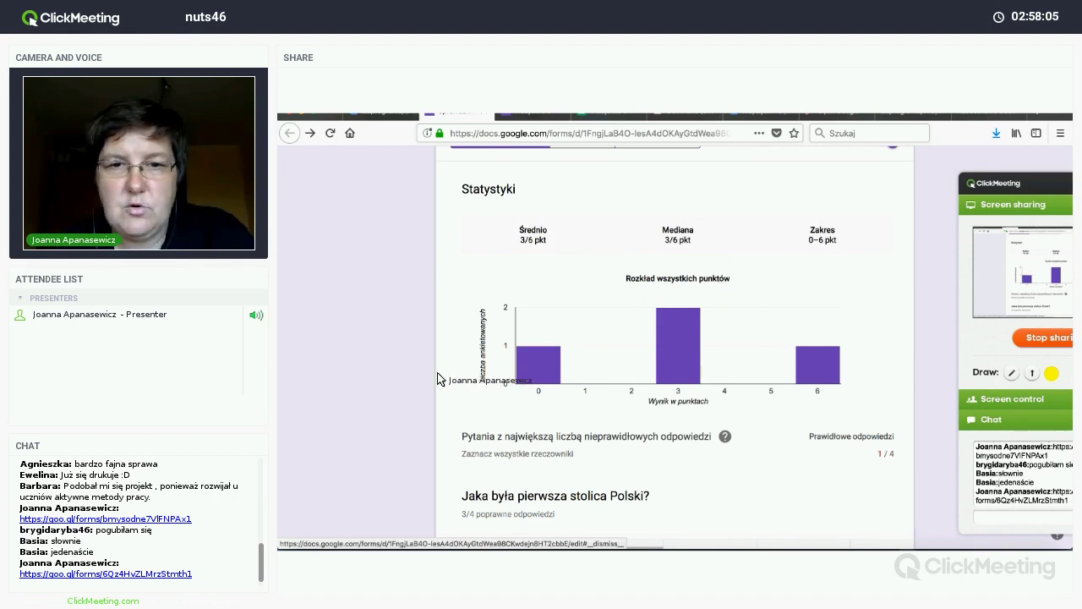
{"action": "scroll", "coordinate": [438, 378], "scroll_direction": "down", "scroll_amount": 5}
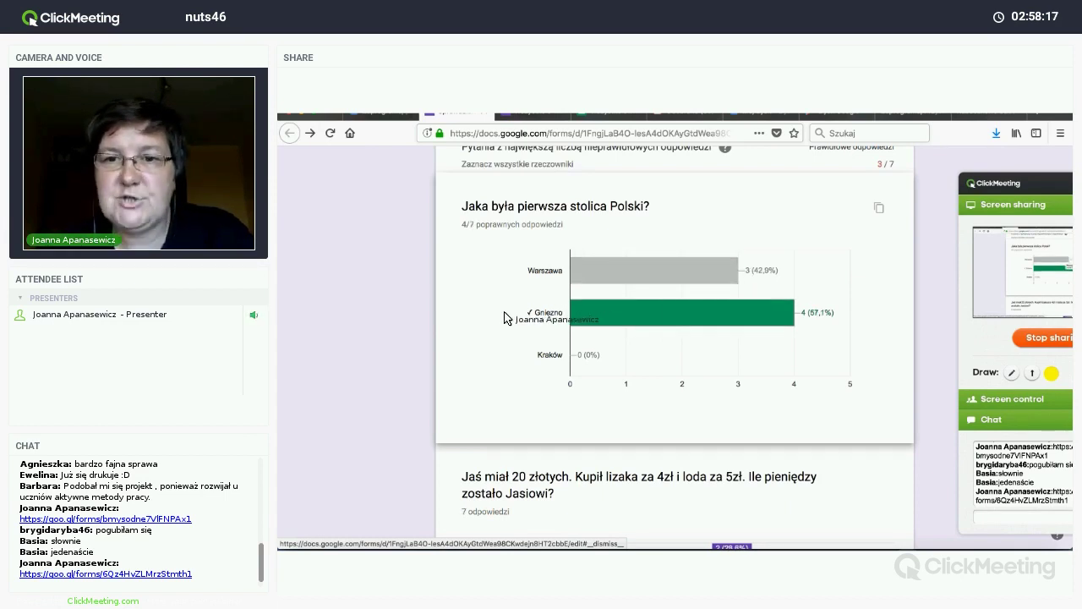
{"action": "scroll", "coordinate": [503, 317], "scroll_direction": "down", "scroll_amount": 1}
{"action": "scroll", "coordinate": [504, 317], "scroll_direction": "down", "scroll_amount": 5}
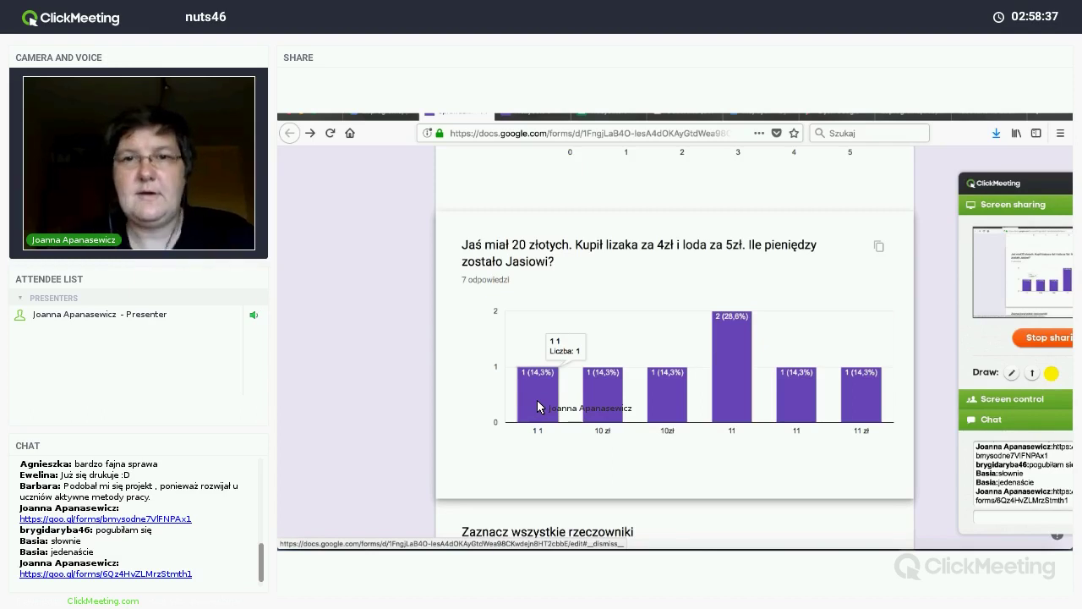
{"action": "scroll", "coordinate": [537, 404], "scroll_direction": "down", "scroll_amount": 3}
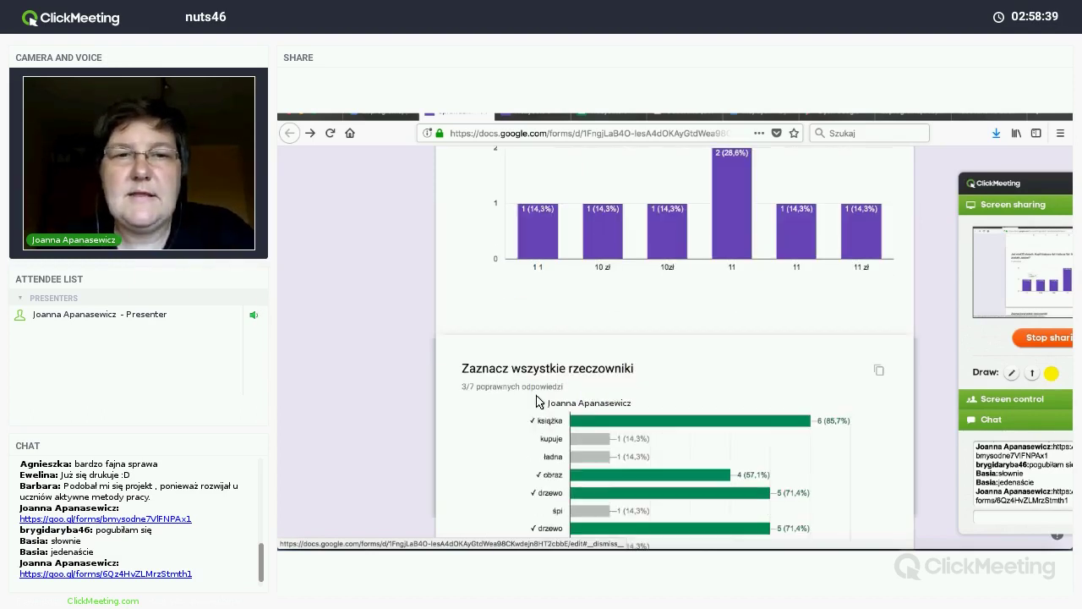
{"action": "scroll", "coordinate": [549, 385], "scroll_direction": "down", "scroll_amount": 2}
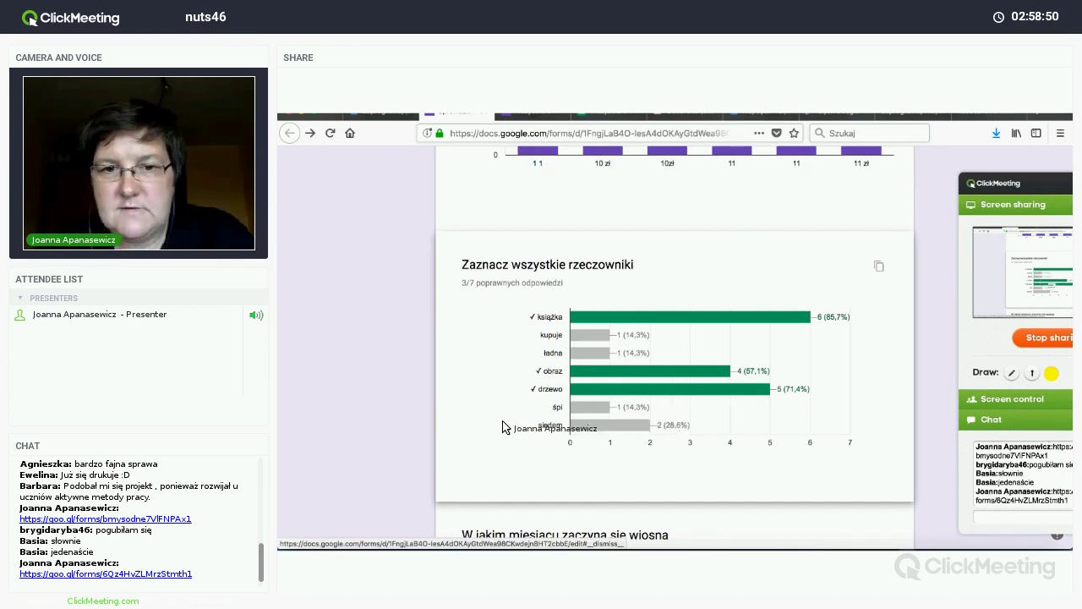
{"action": "scroll", "coordinate": [501, 425], "scroll_direction": "down", "scroll_amount": 3}
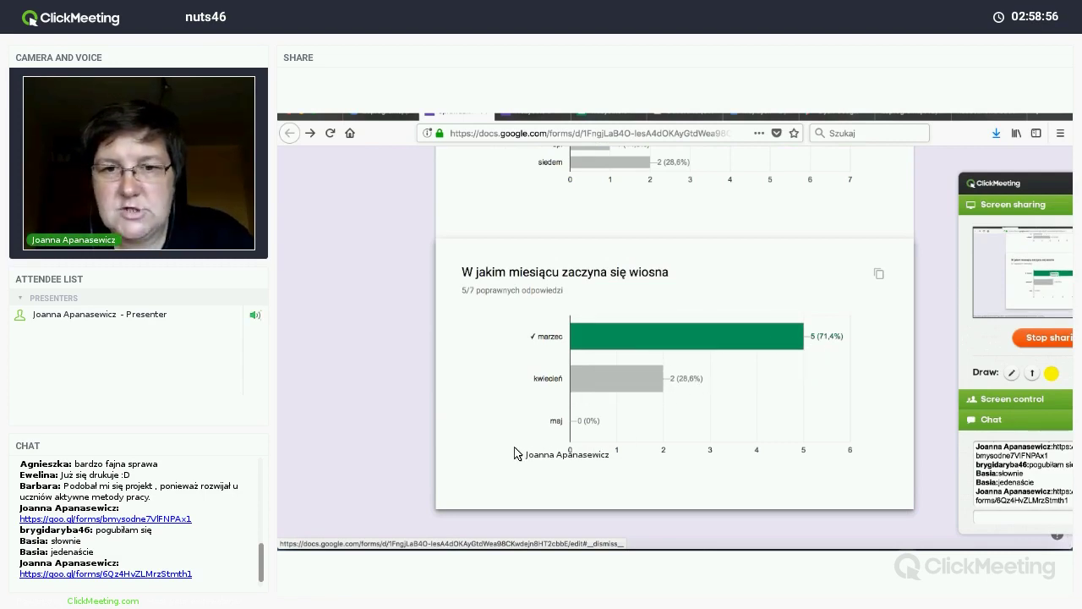
{"action": "scroll", "coordinate": [513, 454], "scroll_direction": "down", "scroll_amount": 5}
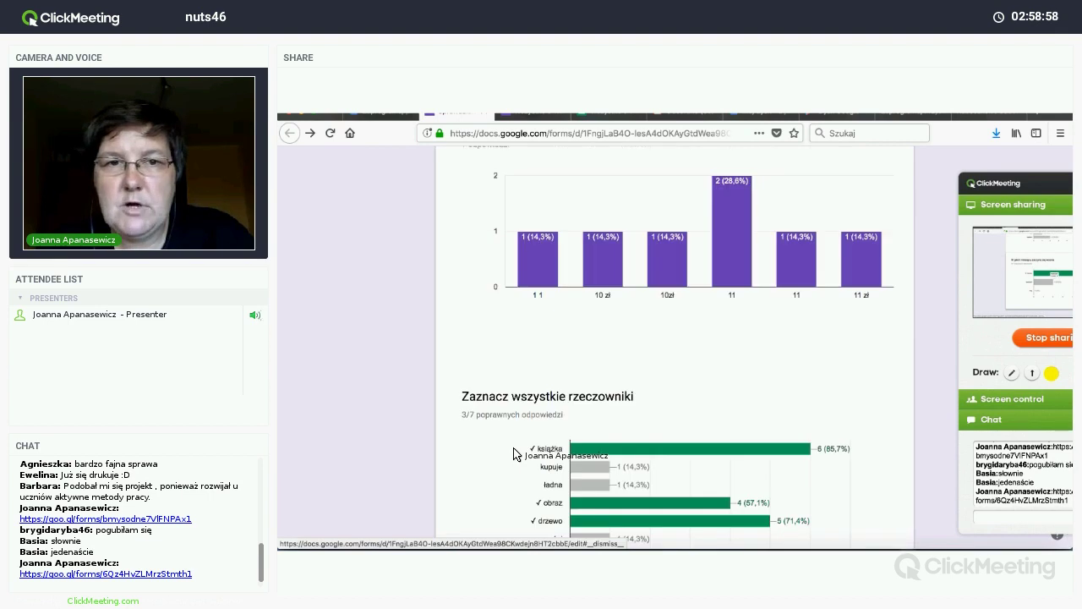
{"action": "scroll", "coordinate": [513, 454], "scroll_direction": "up", "scroll_amount": 10}
Step: Switch Responses to the POJEDYNCZO view and scroll through the individual submission's answers and score
{"action": "left_click", "coordinate": [656, 313]}
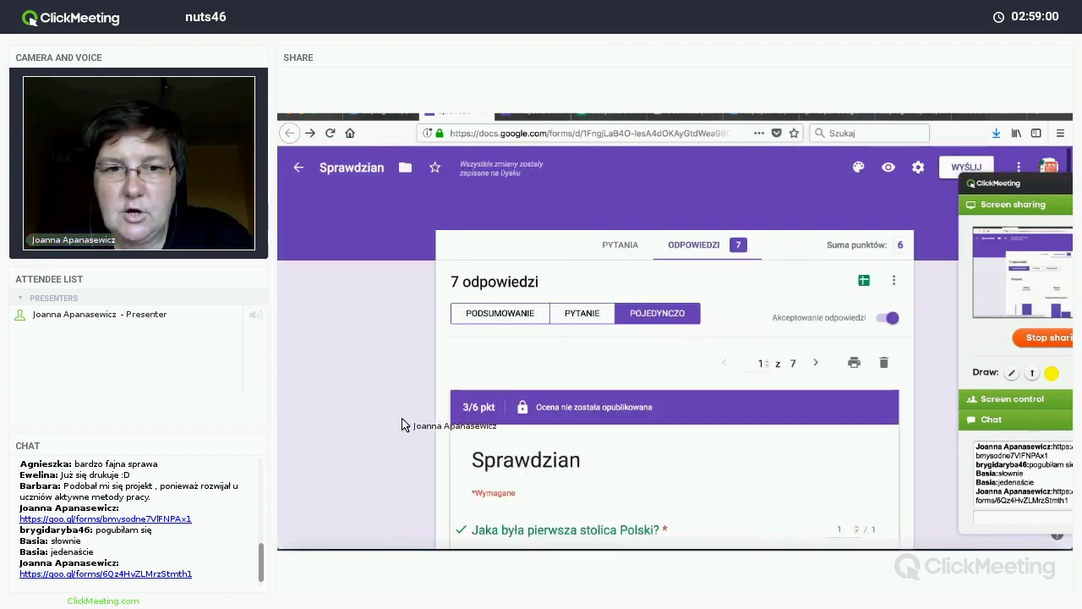
{"action": "scroll", "coordinate": [395, 426], "scroll_direction": "down", "scroll_amount": 3}
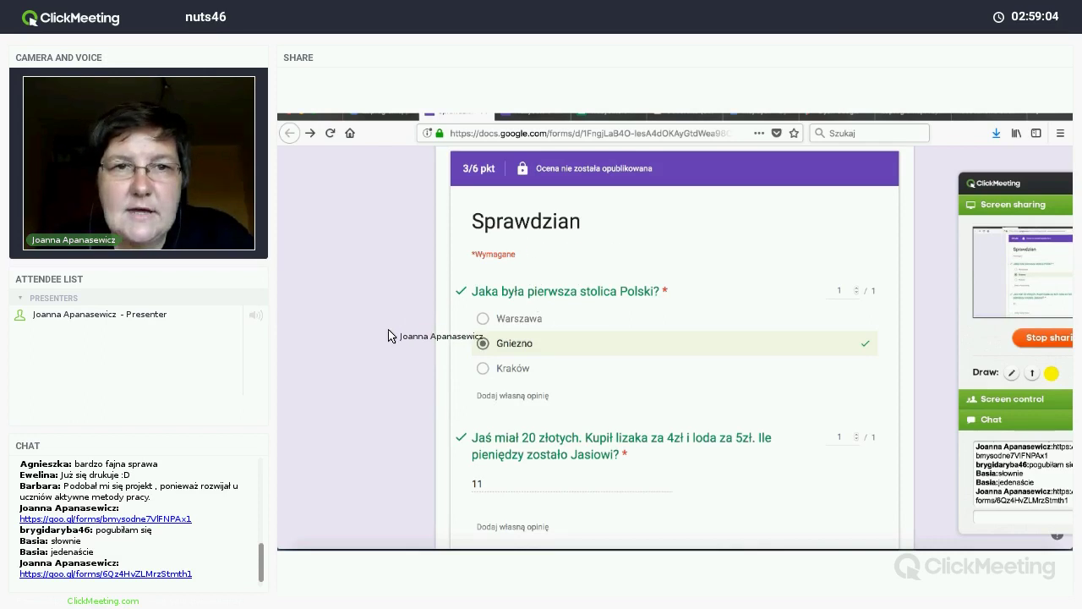
{"action": "scroll", "coordinate": [388, 336], "scroll_direction": "down", "scroll_amount": 10}
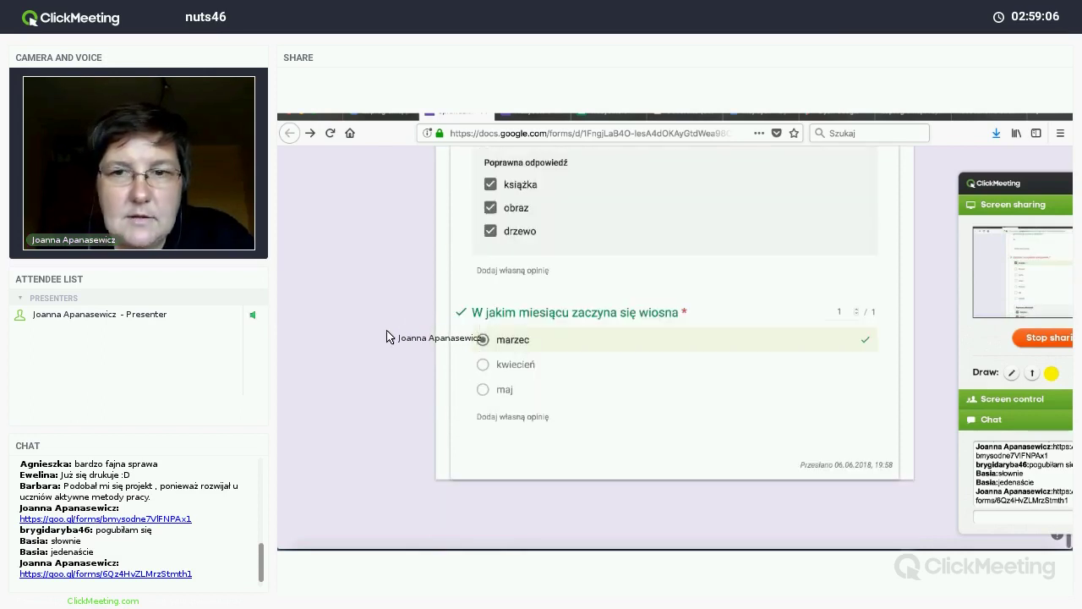
{"action": "scroll", "coordinate": [387, 336], "scroll_direction": "up", "scroll_amount": 5}
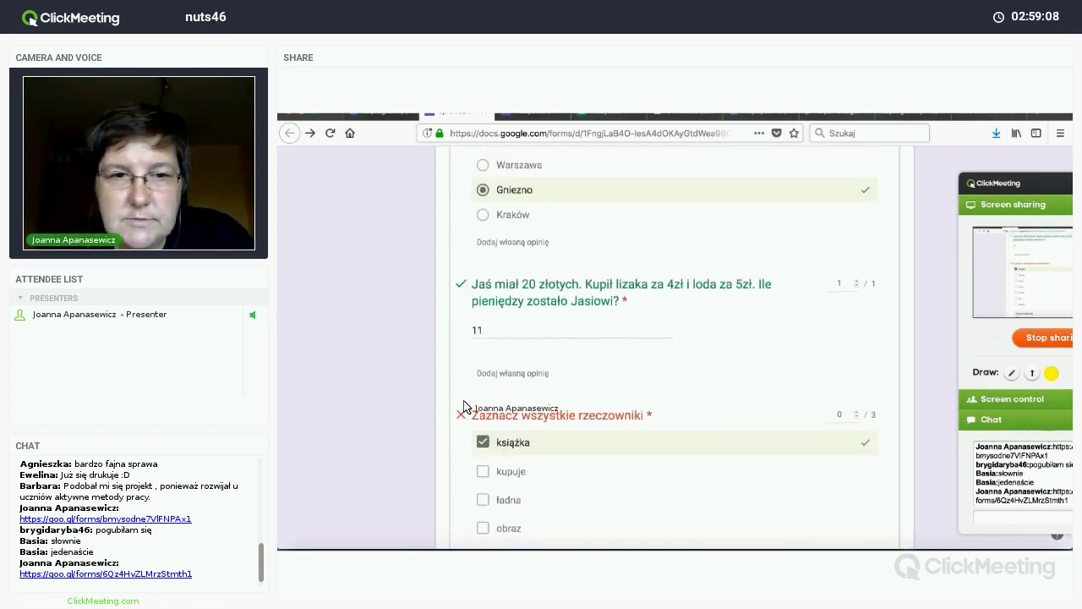
{"action": "scroll", "coordinate": [469, 378], "scroll_direction": "up", "scroll_amount": 3}
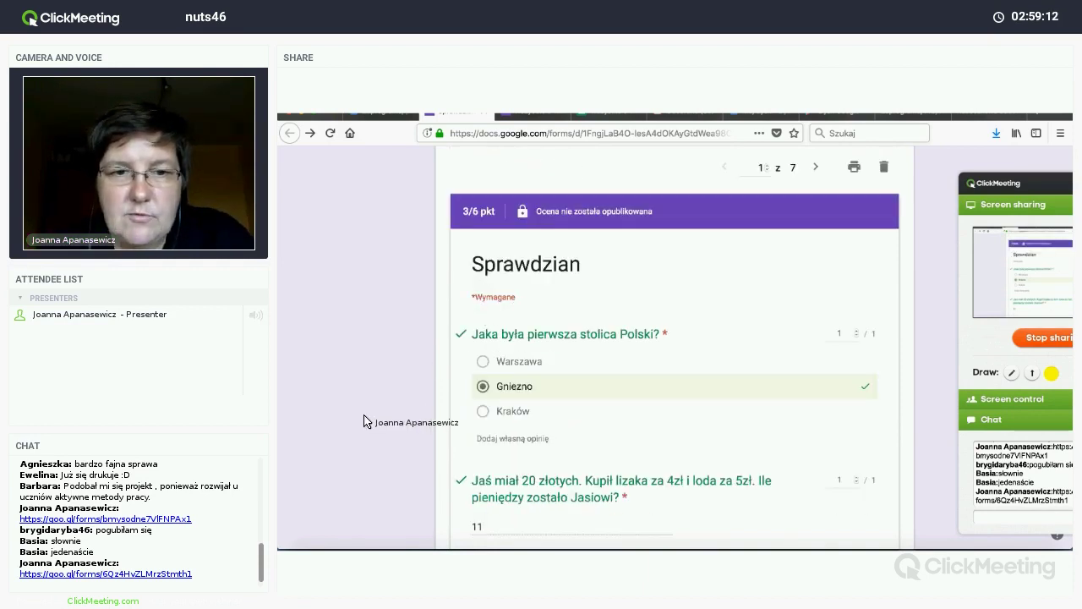
{"action": "scroll", "coordinate": [367, 420], "scroll_direction": "down", "scroll_amount": 5}
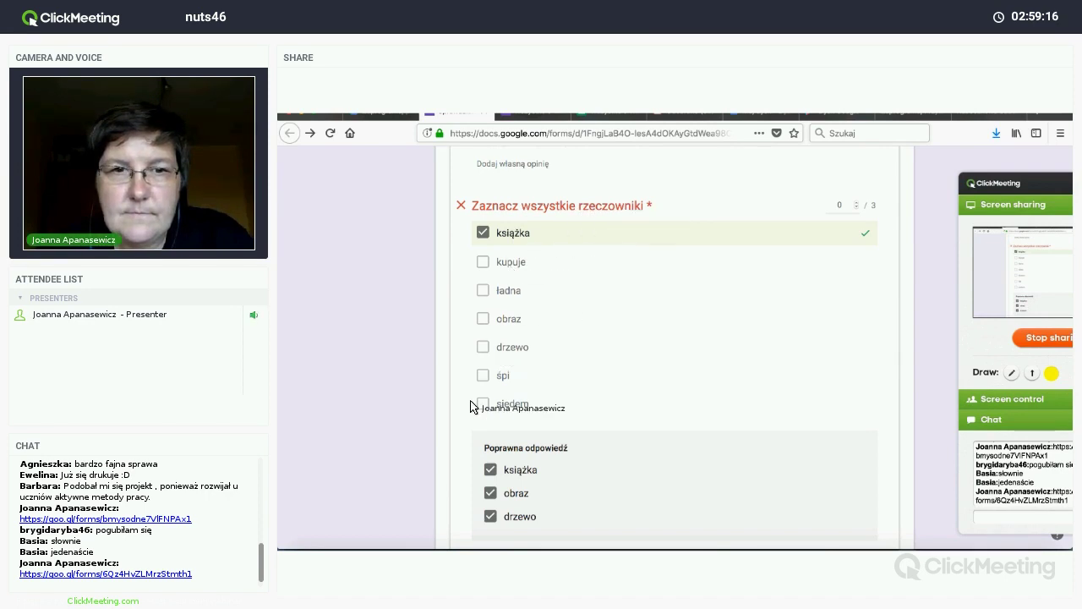
{"action": "scroll", "coordinate": [470, 421], "scroll_direction": "up", "scroll_amount": 5}
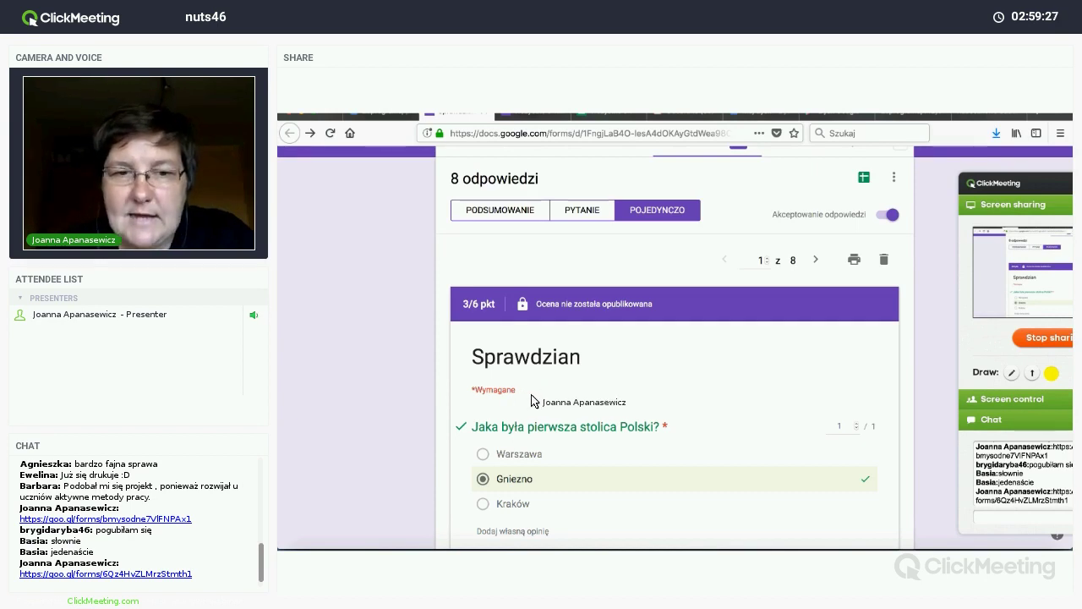
{"action": "scroll", "coordinate": [530, 400], "scroll_direction": "down", "scroll_amount": 2}
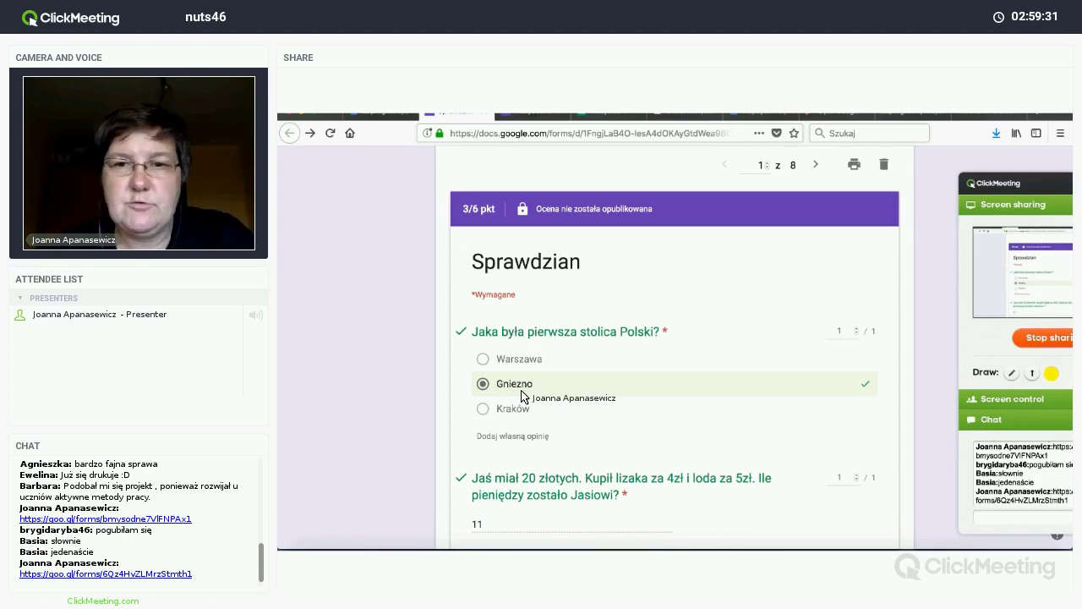
{"action": "scroll", "coordinate": [519, 397], "scroll_direction": "down", "scroll_amount": 3}
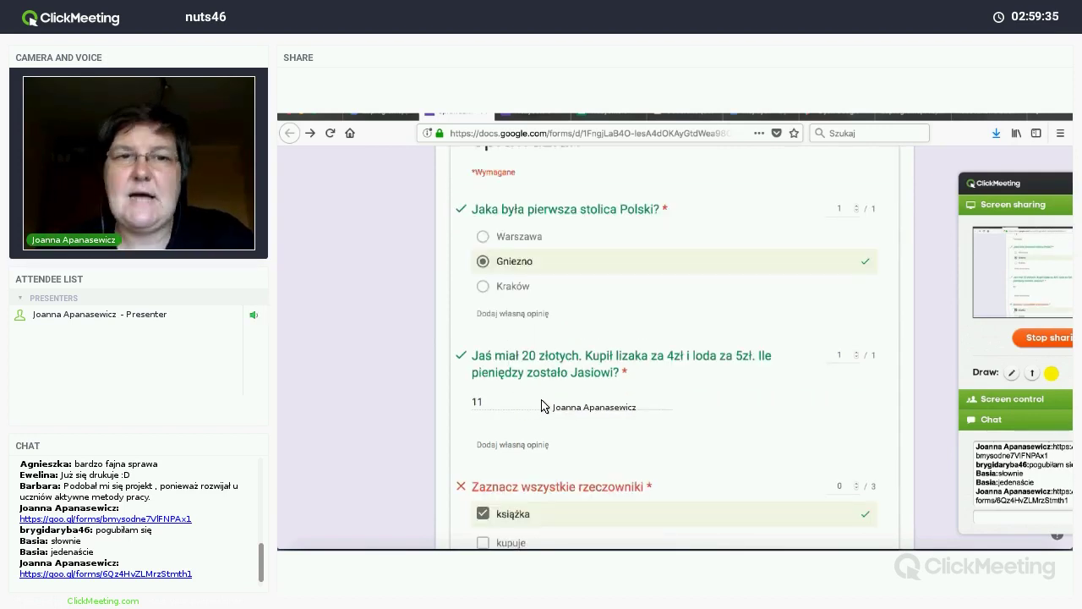
{"action": "scroll", "coordinate": [542, 404], "scroll_direction": "down", "scroll_amount": 4}
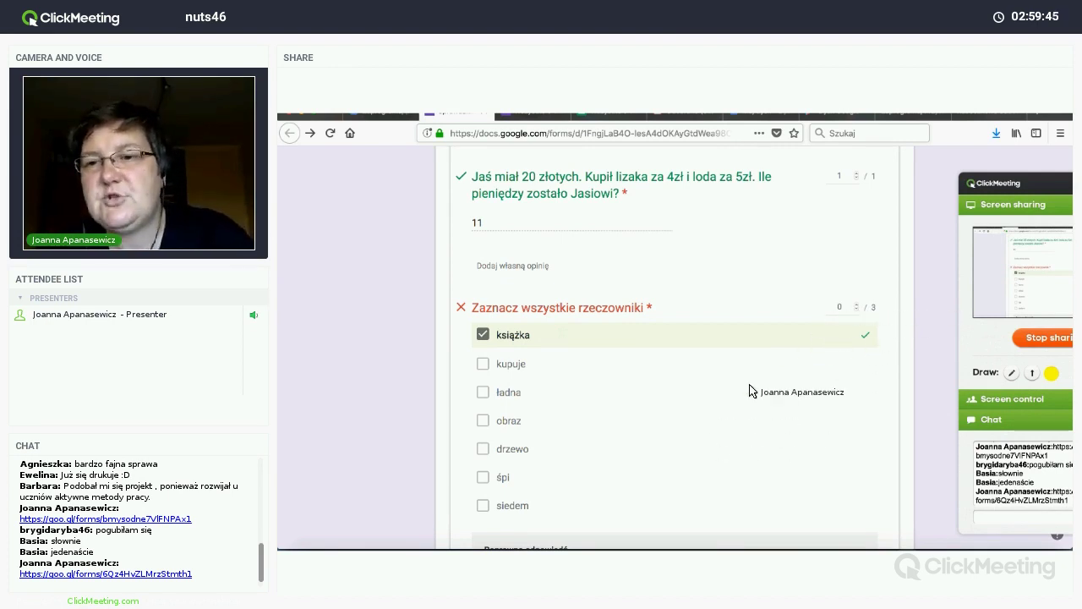
{"action": "scroll", "coordinate": [698, 415], "scroll_direction": "down", "scroll_amount": 3}
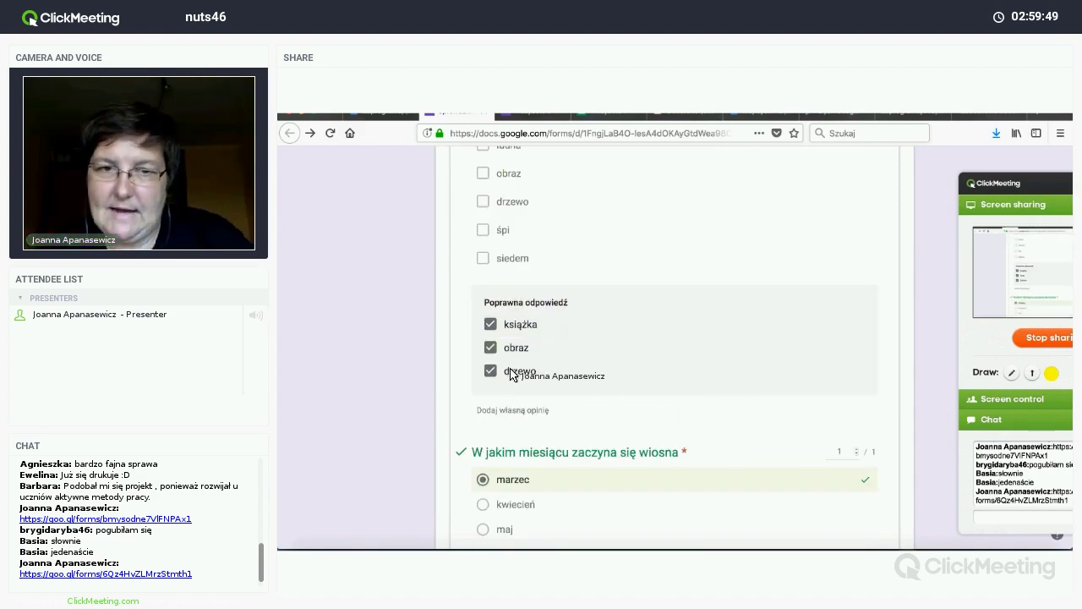
{"action": "scroll", "coordinate": [510, 375], "scroll_direction": "down", "scroll_amount": 2}
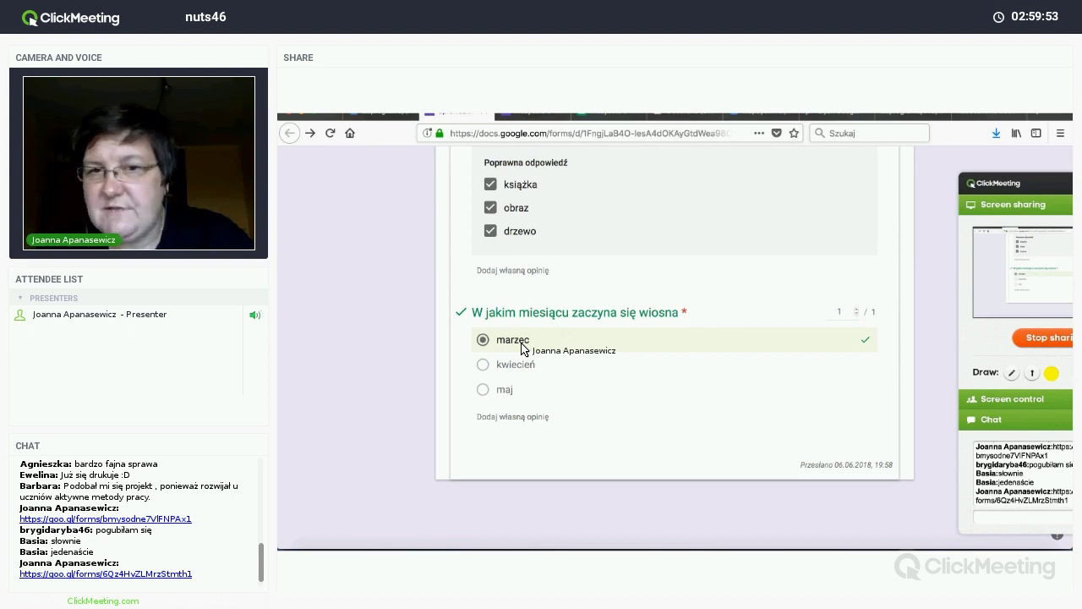
{"action": "scroll", "coordinate": [522, 349], "scroll_direction": "up", "scroll_amount": 10}
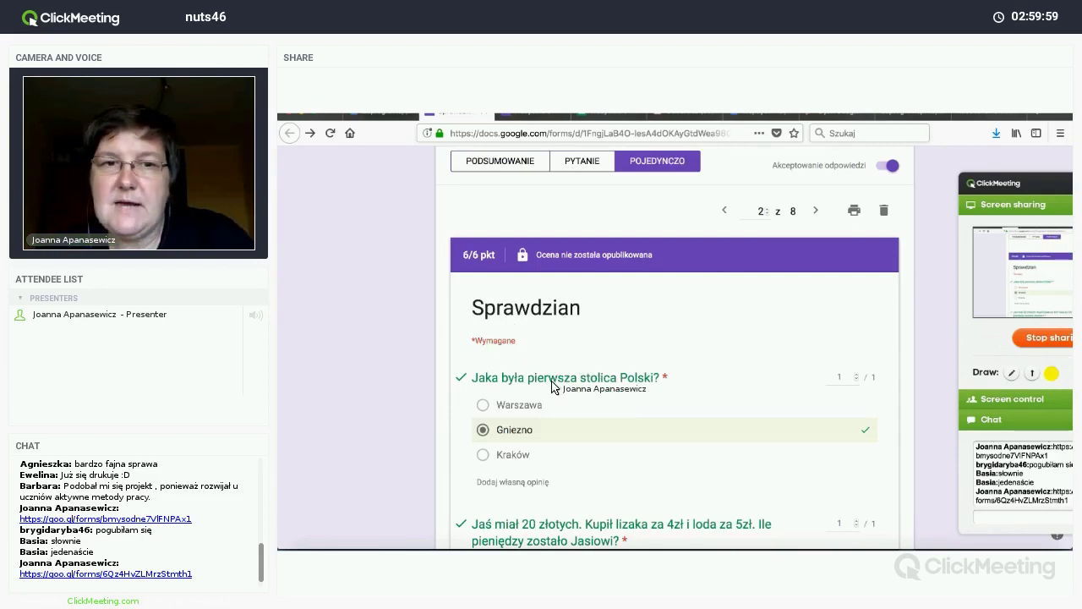
{"action": "scroll", "coordinate": [554, 385], "scroll_direction": "down", "scroll_amount": 2}
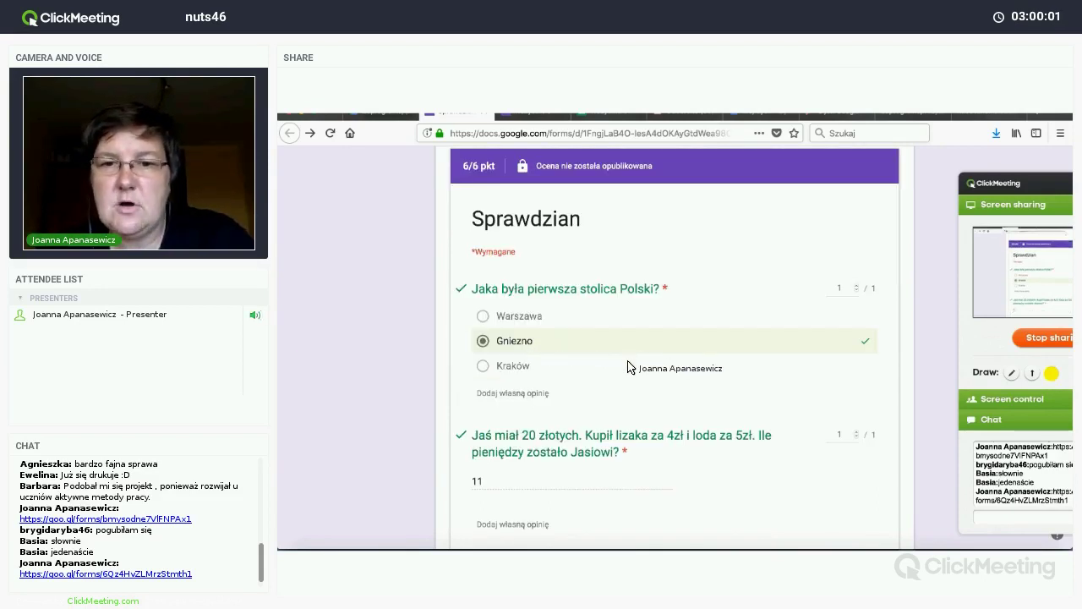
{"action": "scroll", "coordinate": [561, 363], "scroll_direction": "down", "scroll_amount": 3}
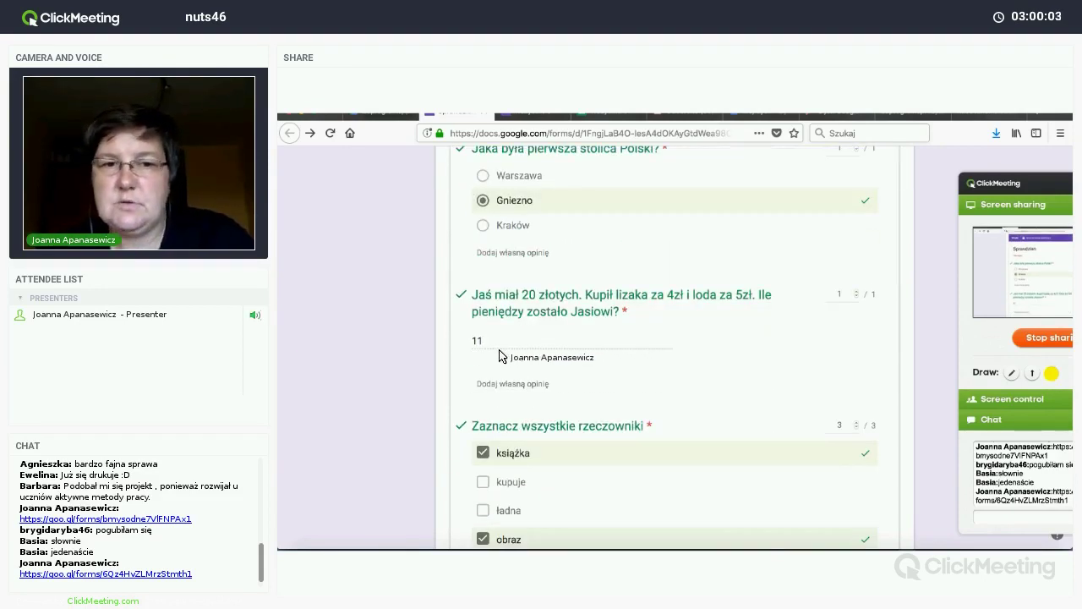
{"action": "scroll", "coordinate": [500, 347], "scroll_direction": "down", "scroll_amount": 3}
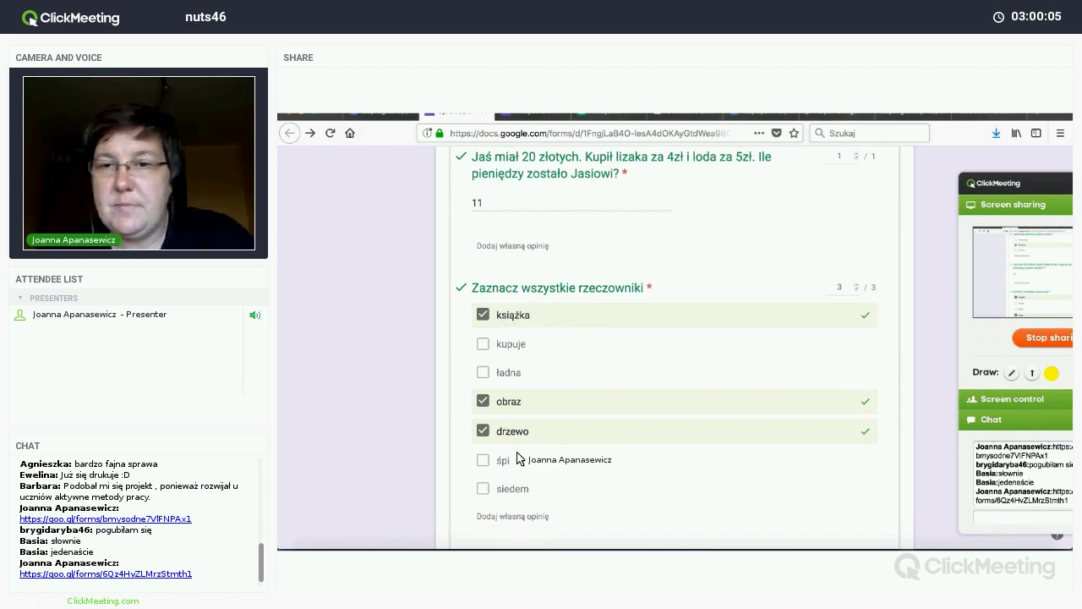
{"action": "scroll", "coordinate": [520, 457], "scroll_direction": "down", "scroll_amount": 5}
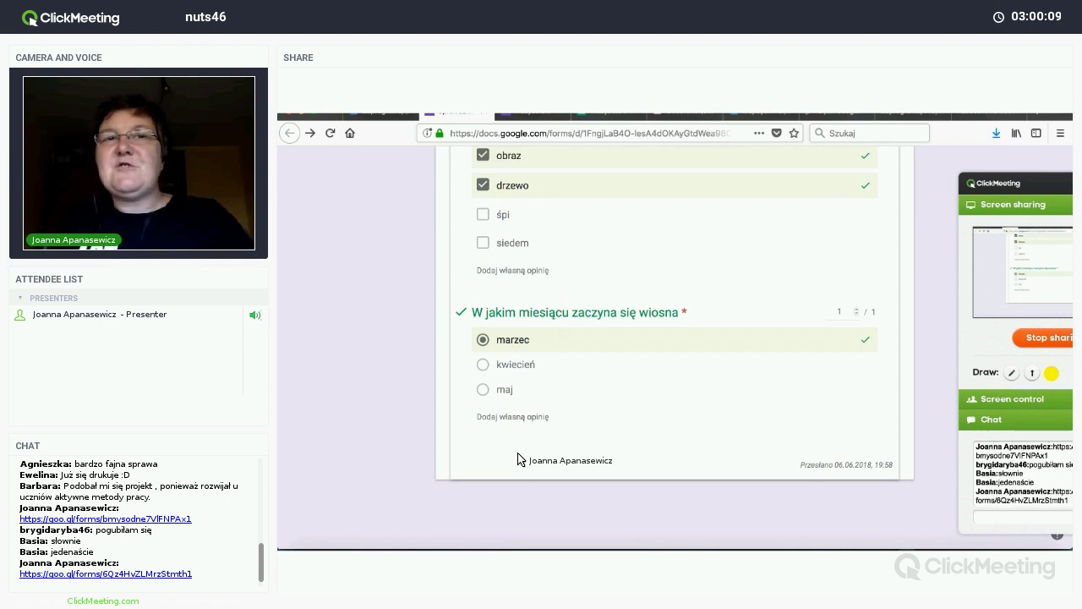
{"action": "scroll", "coordinate": [519, 457], "scroll_direction": "up", "scroll_amount": 10}
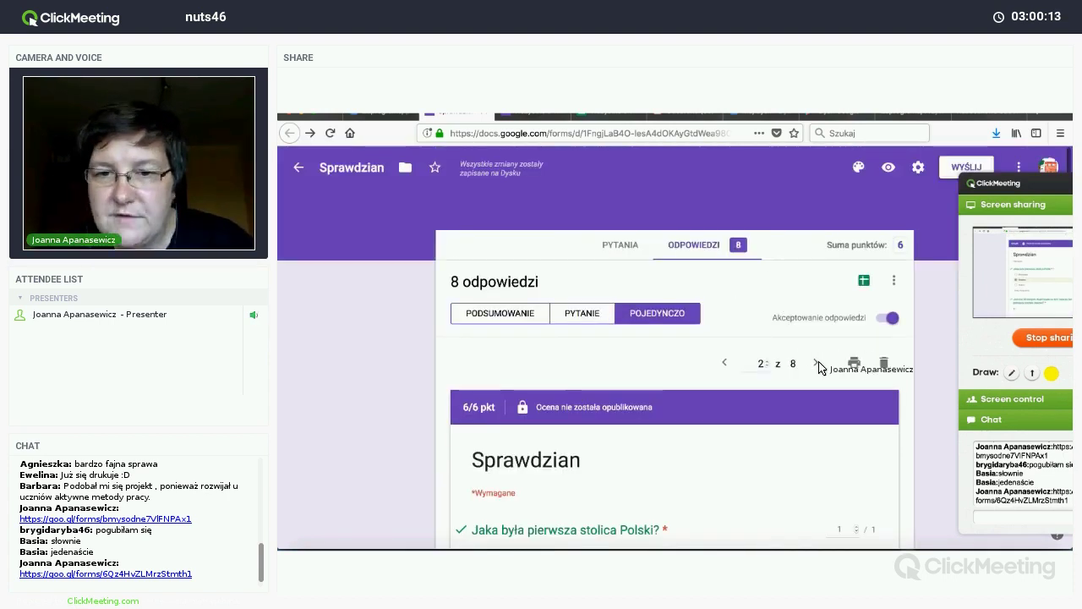
Step: Advance to response 4 of 8 and look over its answers
{"action": "left_click", "coordinate": [817, 363]}
{"action": "left_click", "coordinate": [817, 363]}
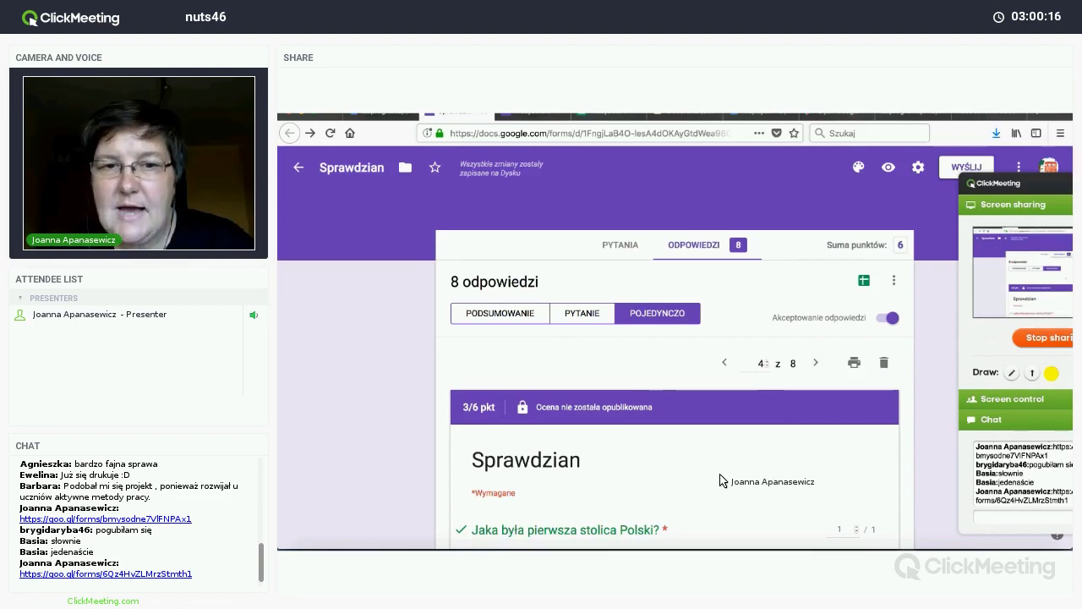
{"action": "scroll", "coordinate": [720, 479], "scroll_direction": "down", "scroll_amount": 4}
{"action": "scroll", "coordinate": [482, 292], "scroll_direction": "up", "scroll_amount": 2}
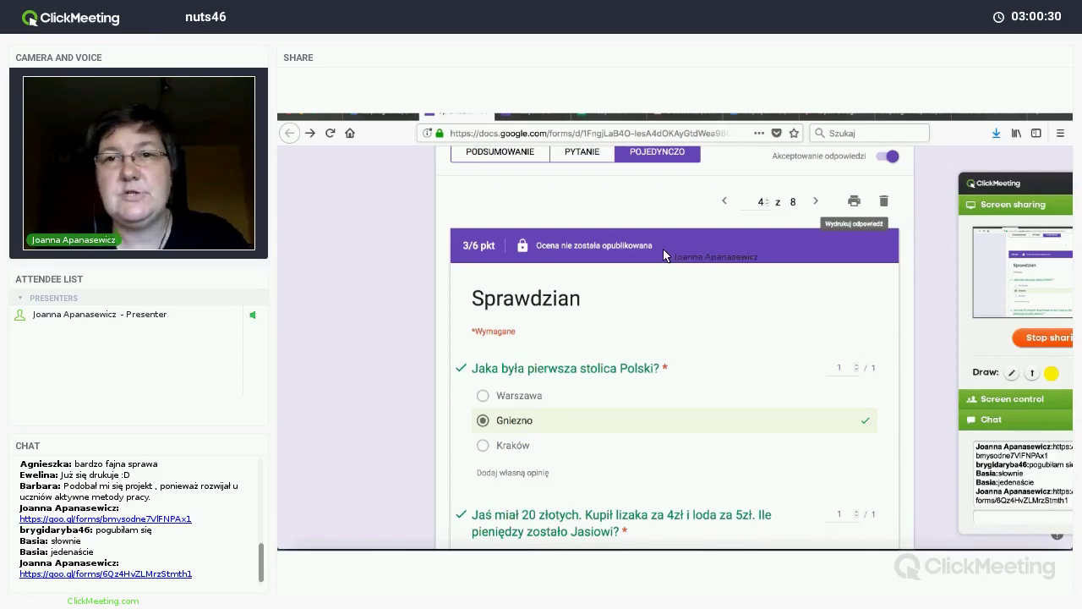
Step: Link the responses to a new spreadsheet, Sprawdzian (Odpowiedzi), via 'Utwórz nowy arkusz'
{"action": "scroll", "coordinate": [664, 255], "scroll_direction": "up", "scroll_amount": 2}
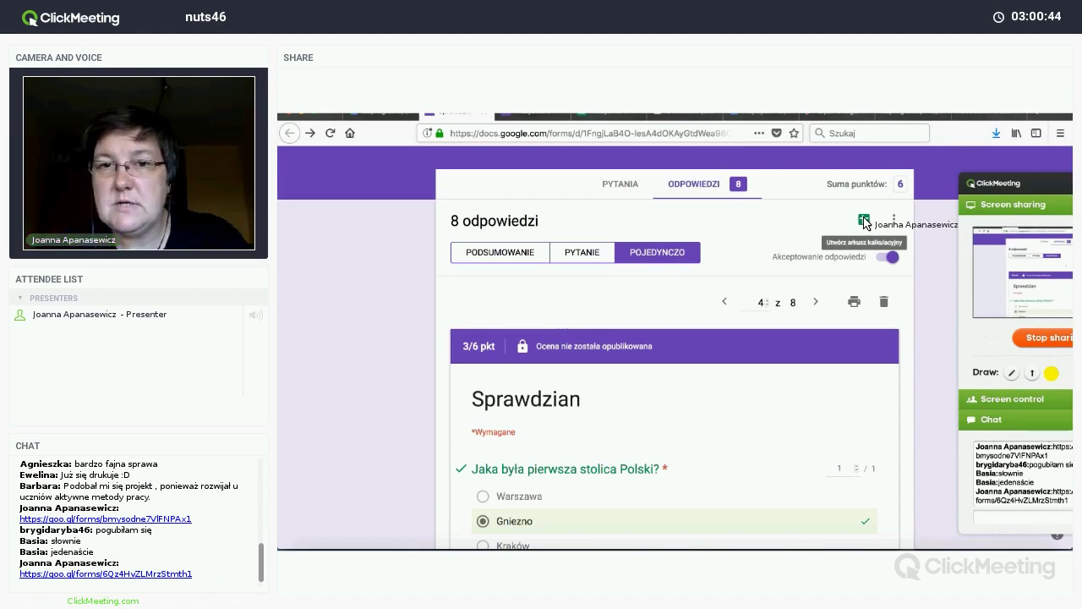
{"action": "left_click", "coordinate": [864, 220]}
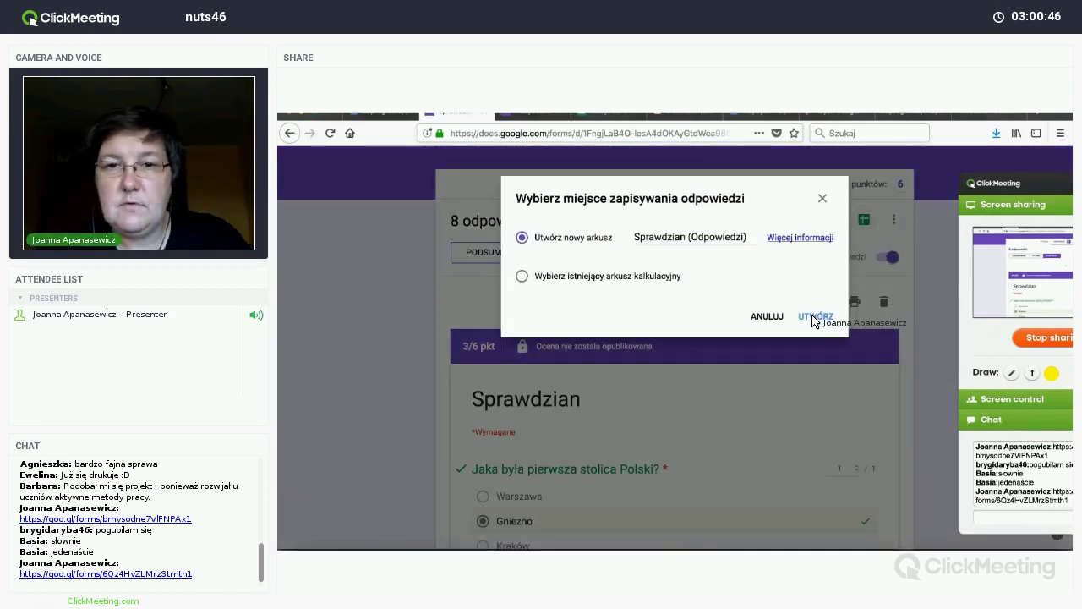
{"action": "left_click", "coordinate": [813, 319]}
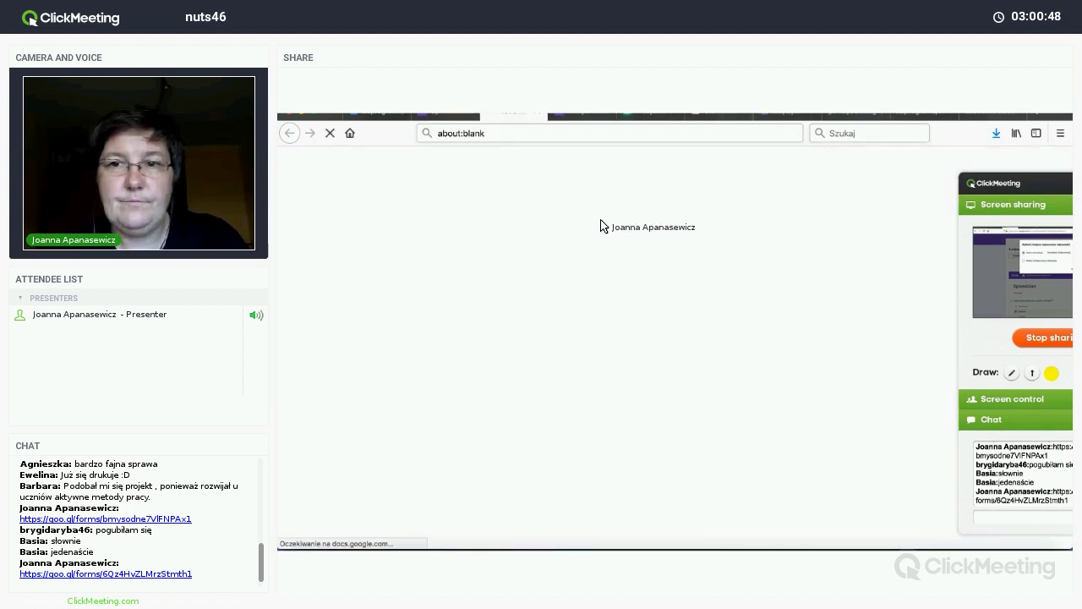